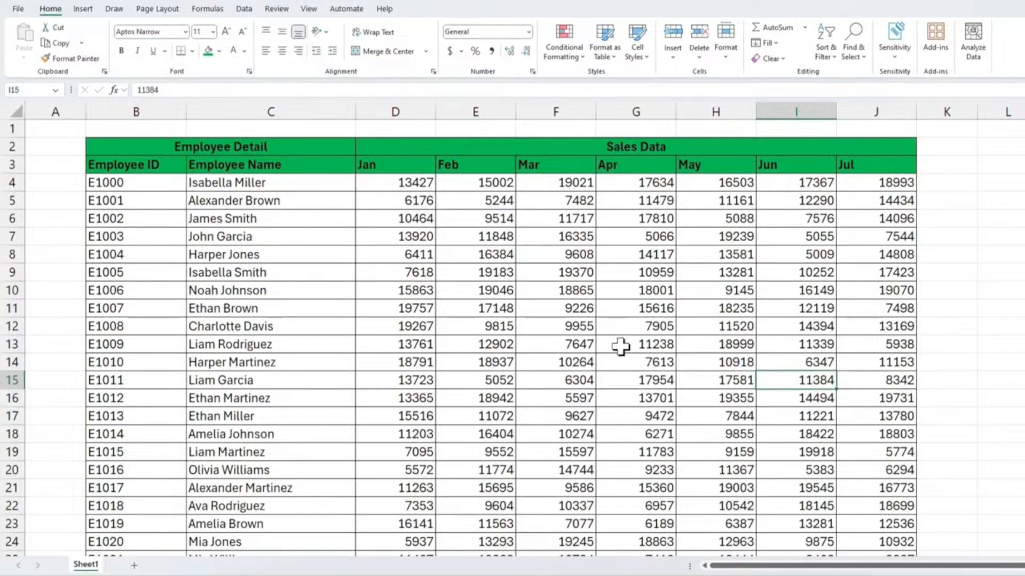
Select the entire employee sales table and create a formula-based conditional formatting rule with the formula =row()=cell("row")
click(620, 347)
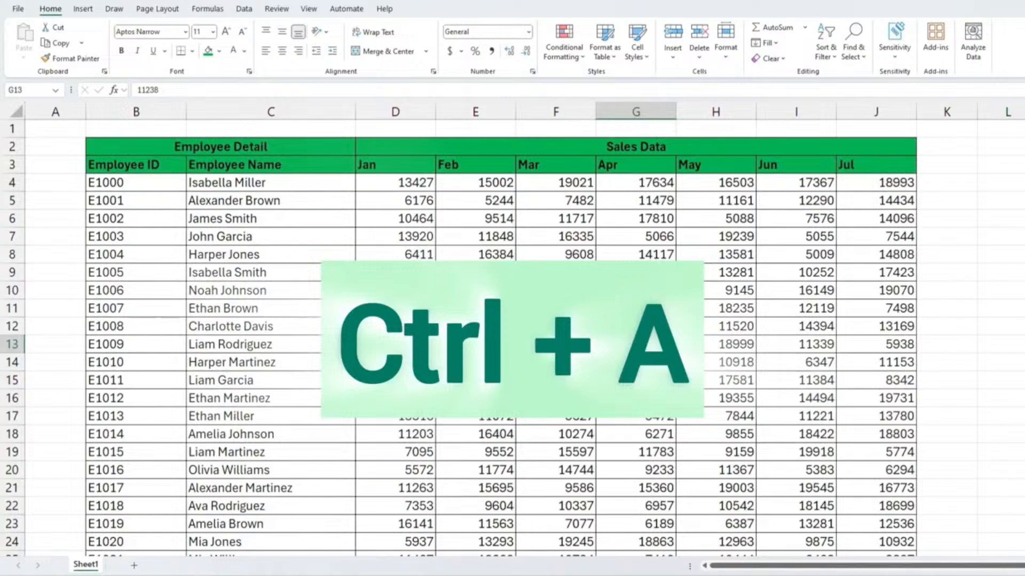
key(ctrl+a)
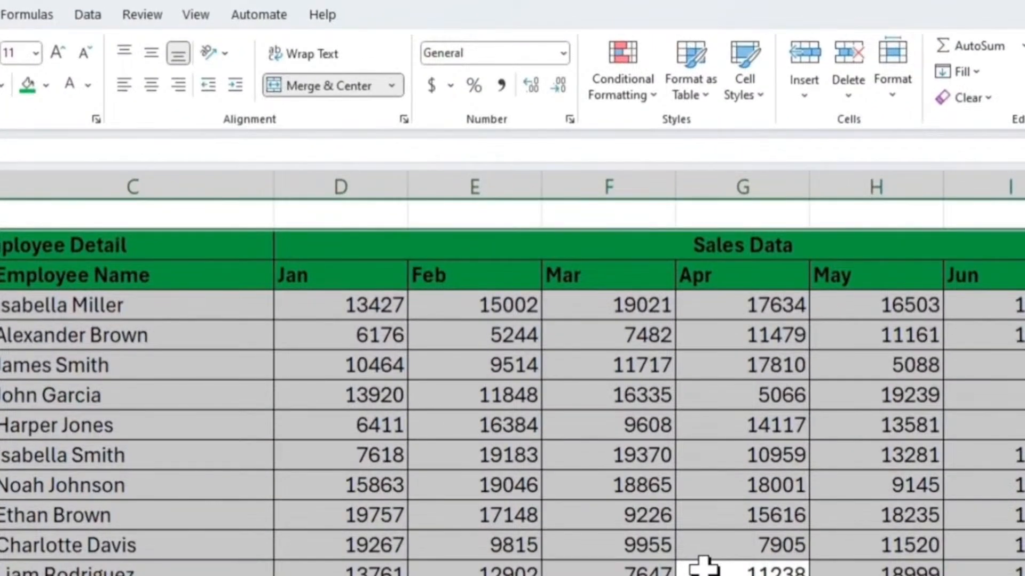
click(624, 92)
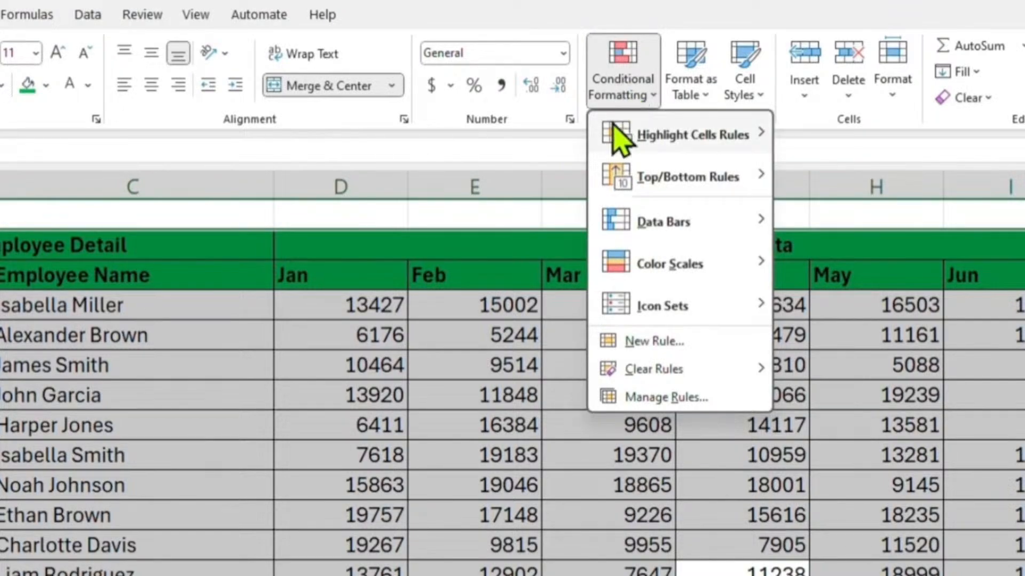
click(652, 342)
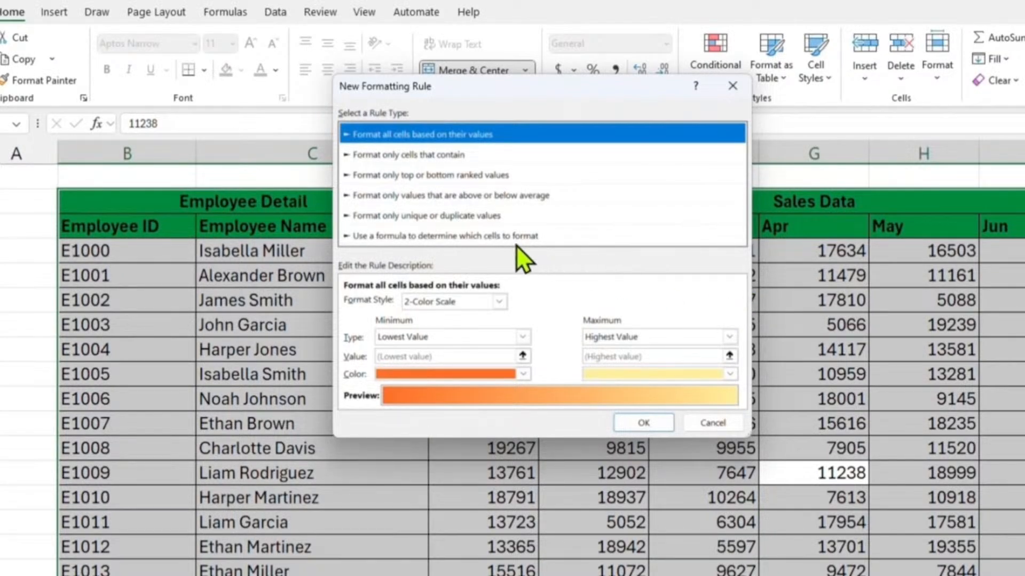
click(500, 236)
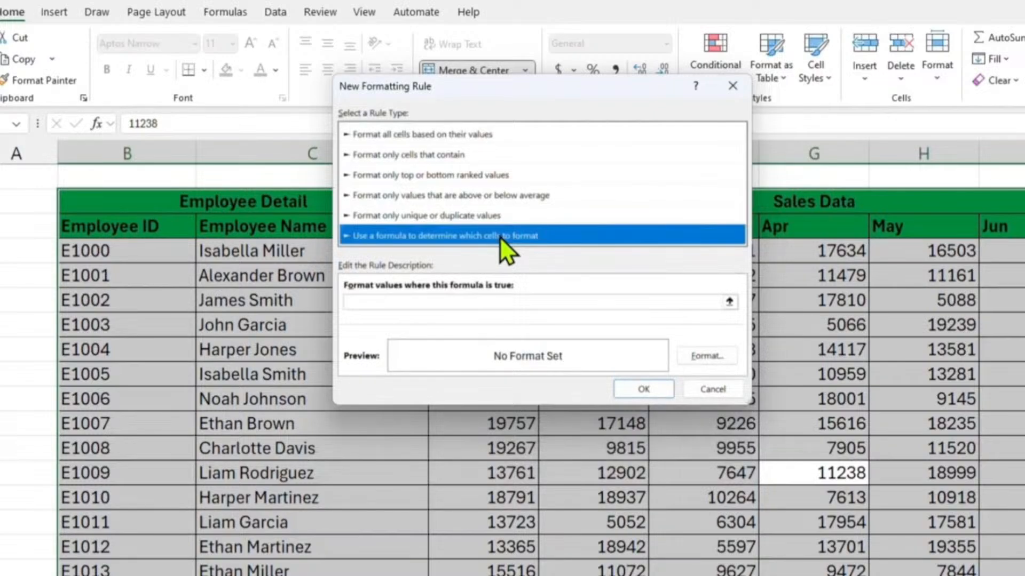
click(477, 302)
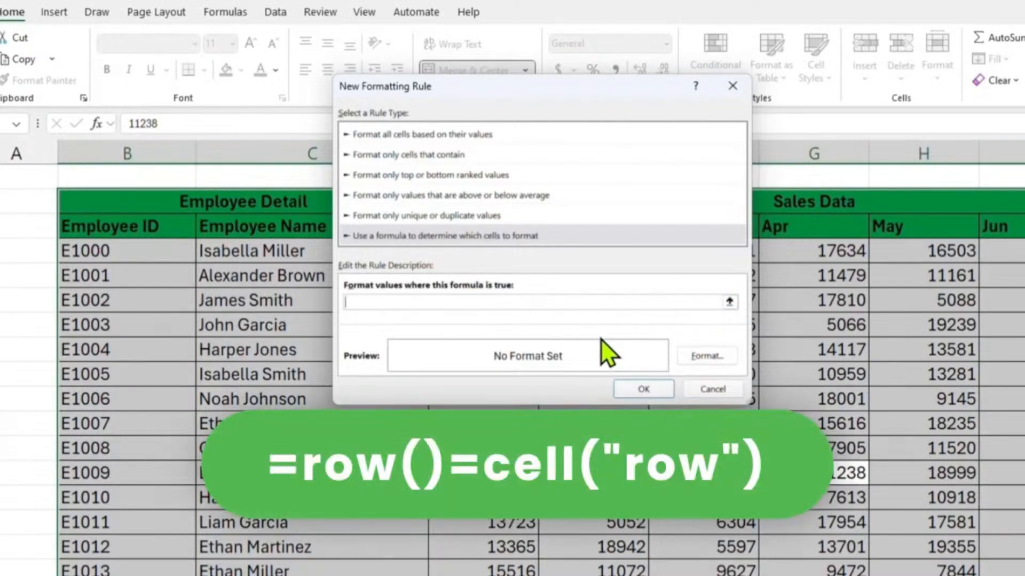
text(=row)
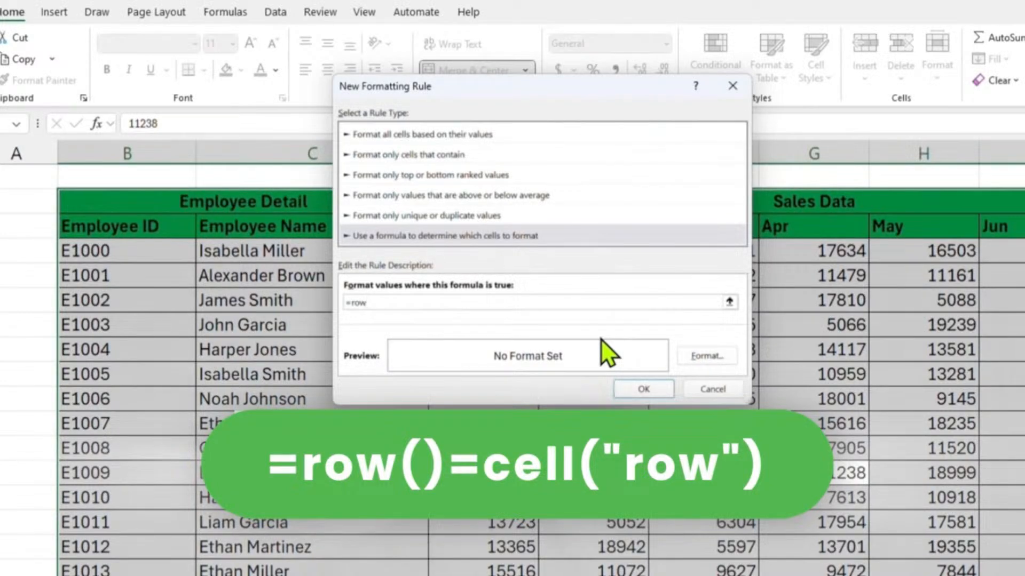
text(()=cell("row")
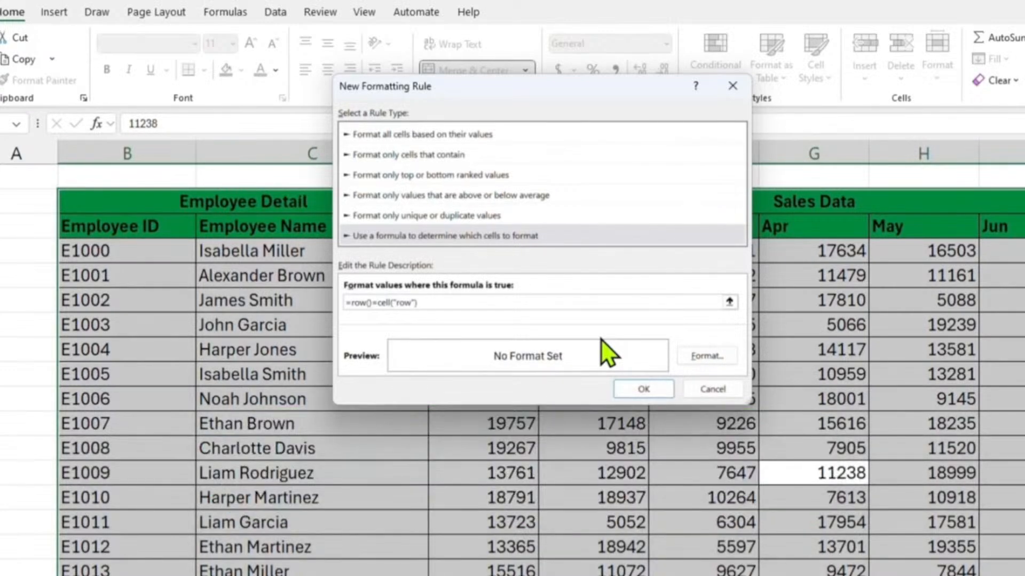
text())
Give the formatting rule a yellow background fill and apply it to the table
click(710, 358)
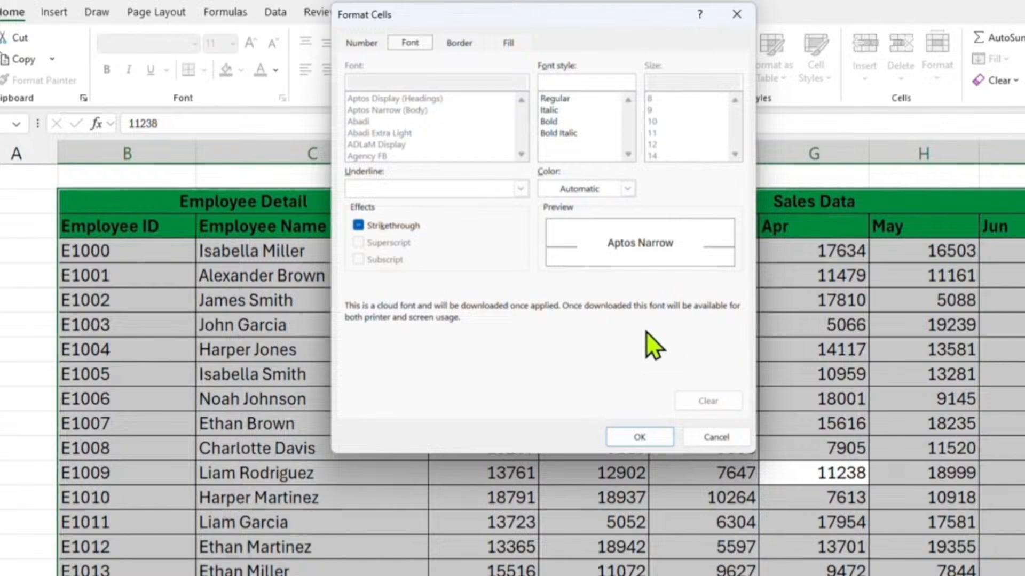
click(504, 43)
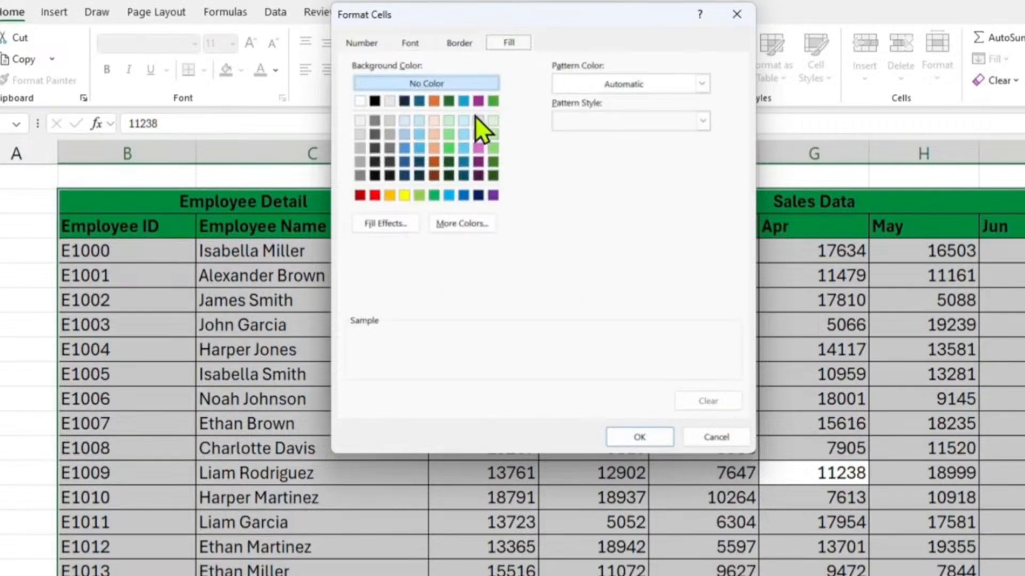
click(374, 198)
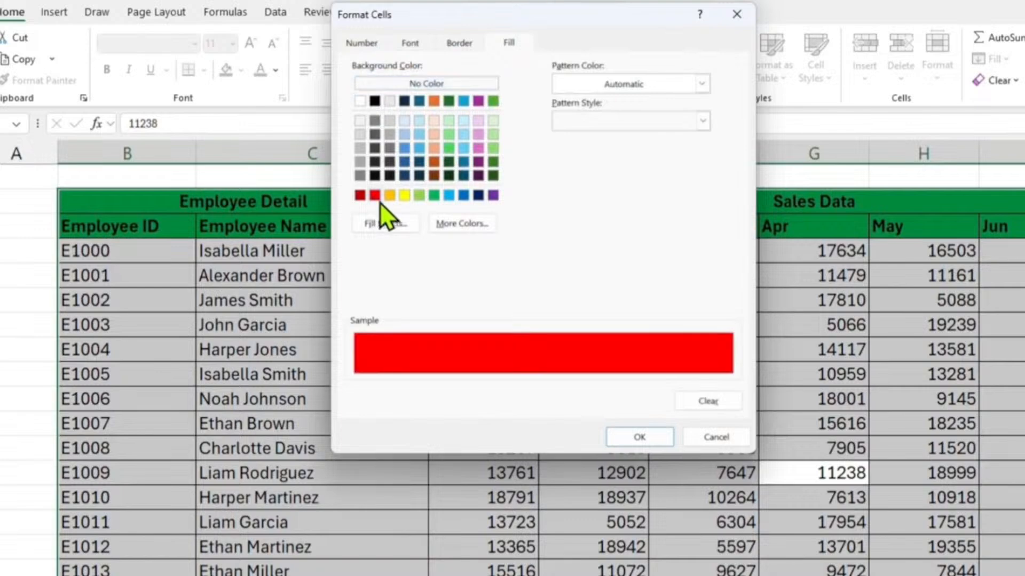
click(405, 195)
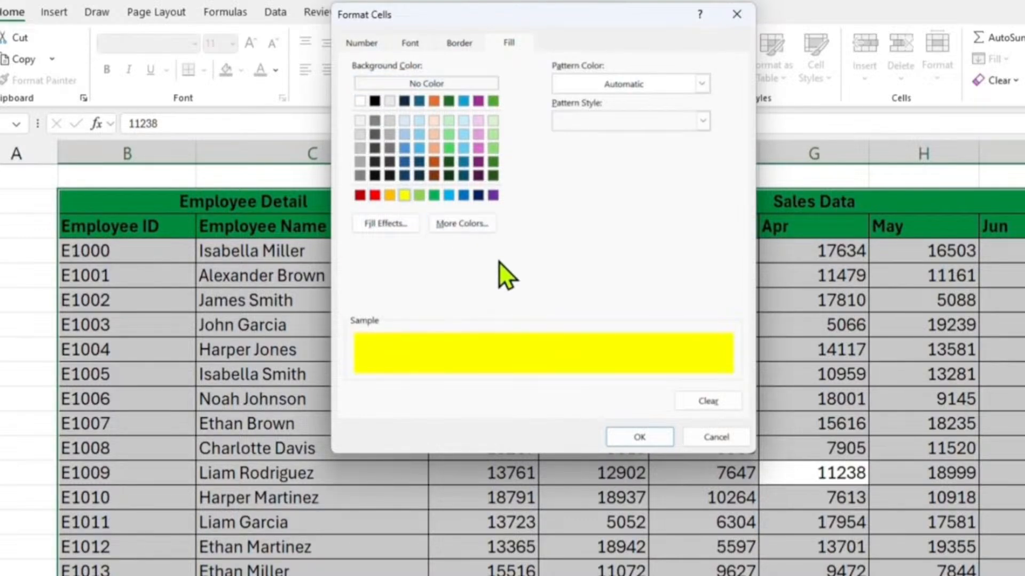
click(639, 439)
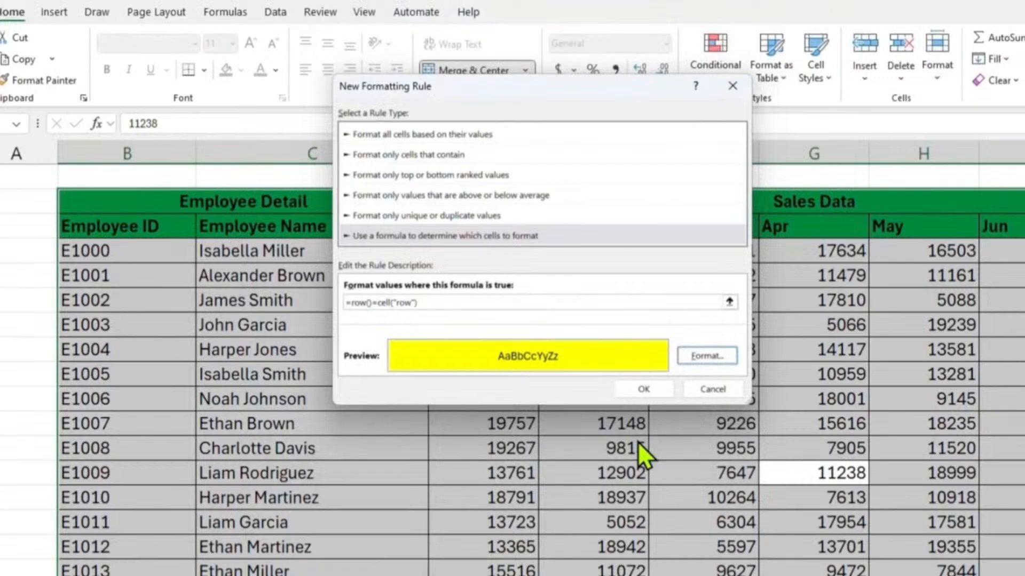
click(646, 388)
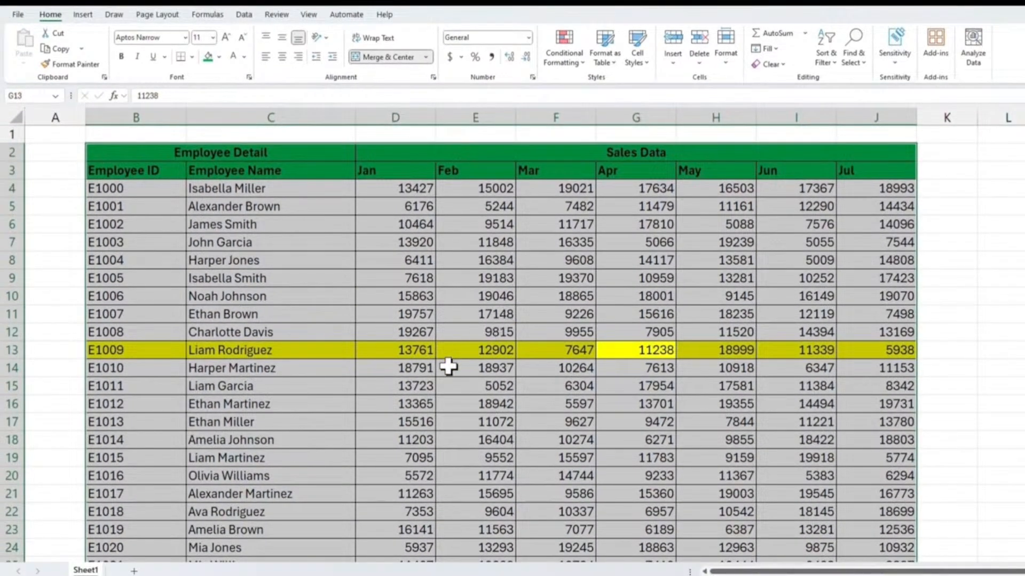
Select cells in rows 17, 9 and 7 to check whether the row highlight follows the selection
click(453, 421)
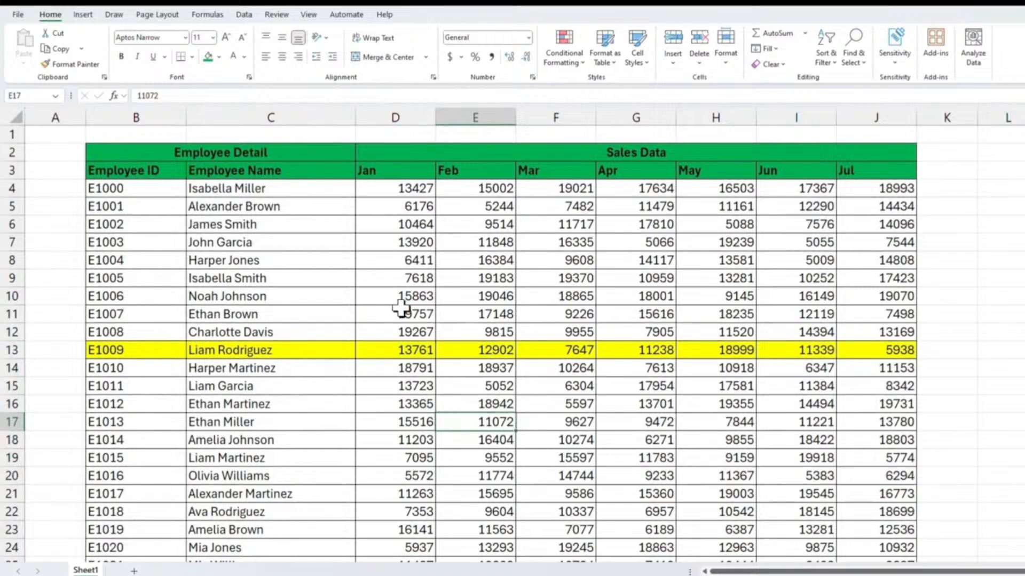
click(400, 277)
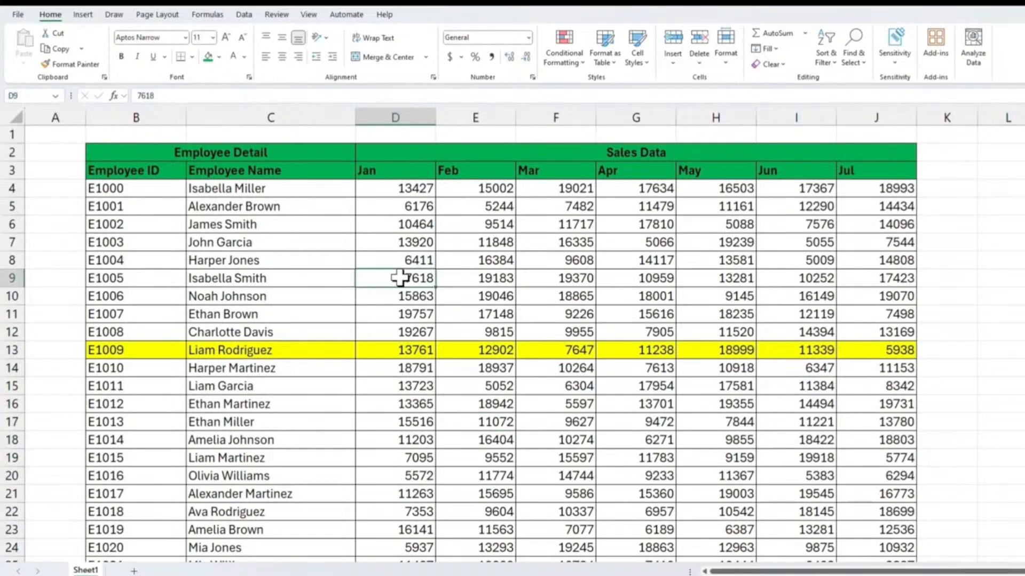
click(483, 238)
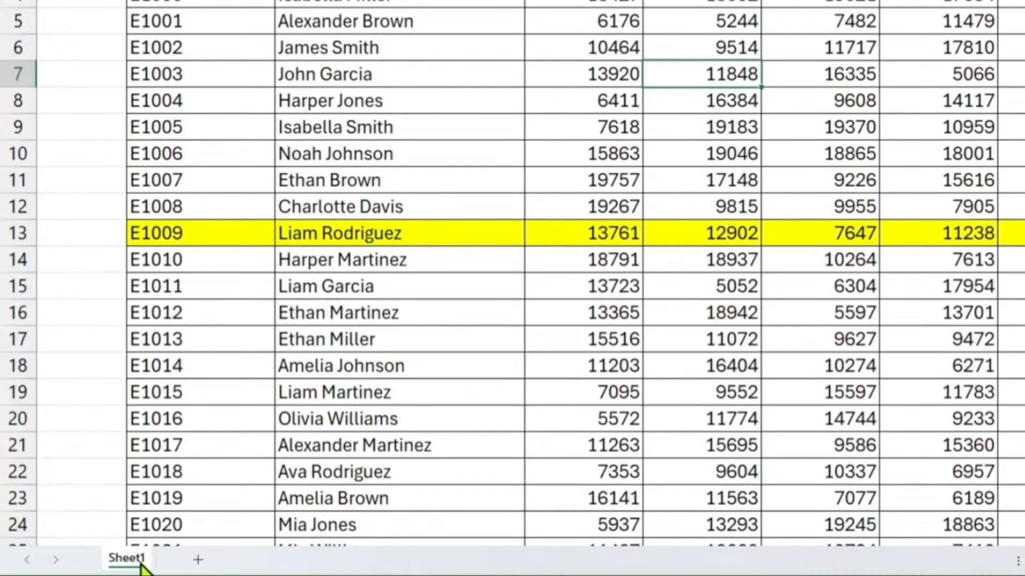
Open Sheet1's VBA code and insert the Worksheet SelectionChange event procedure
right_click(142, 566)
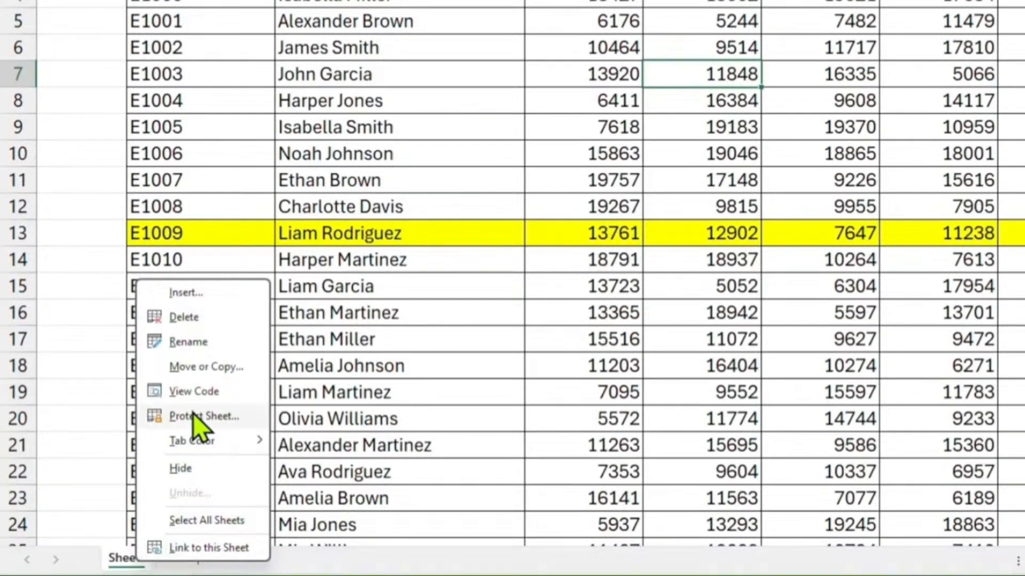
click(197, 393)
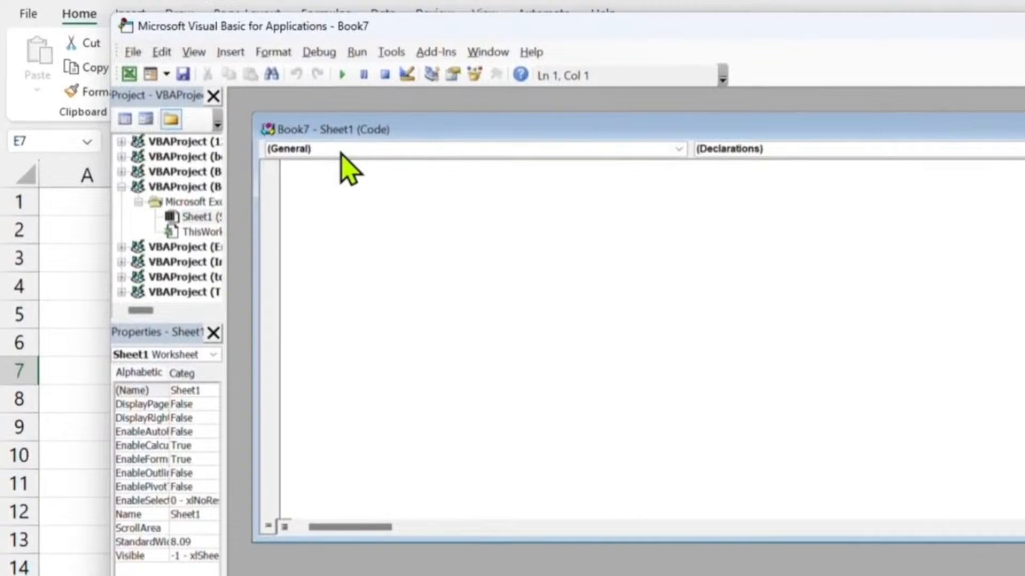
click(341, 153)
click(336, 175)
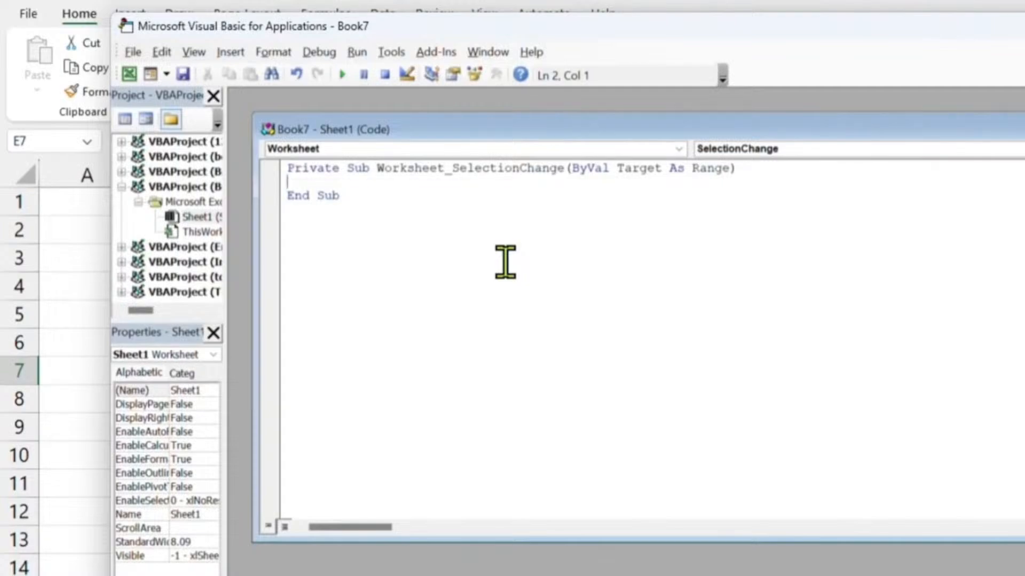
Add the line target.calculate to the SelectionChange procedure and close the code editor
text(target.)
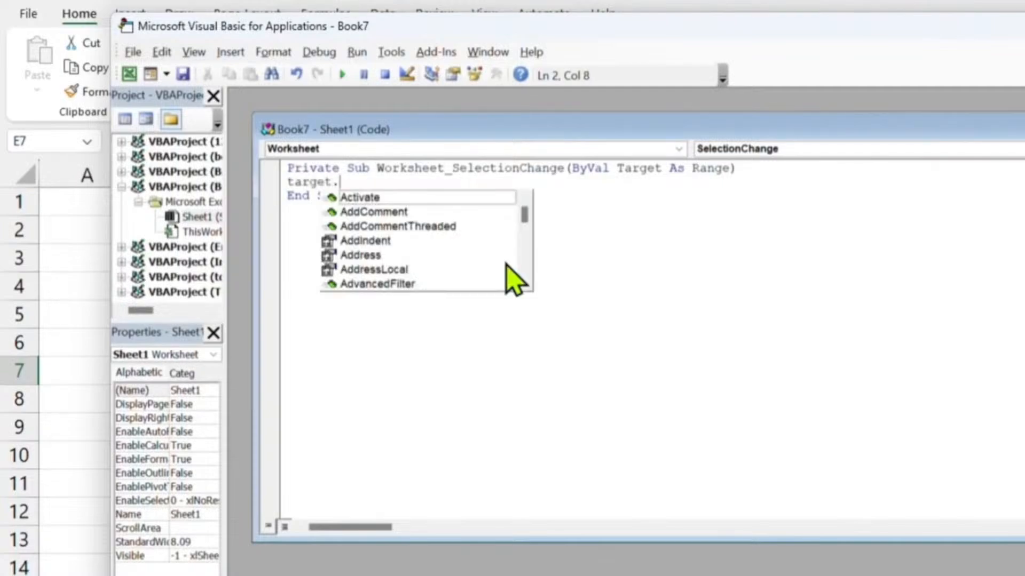
text(calccul)
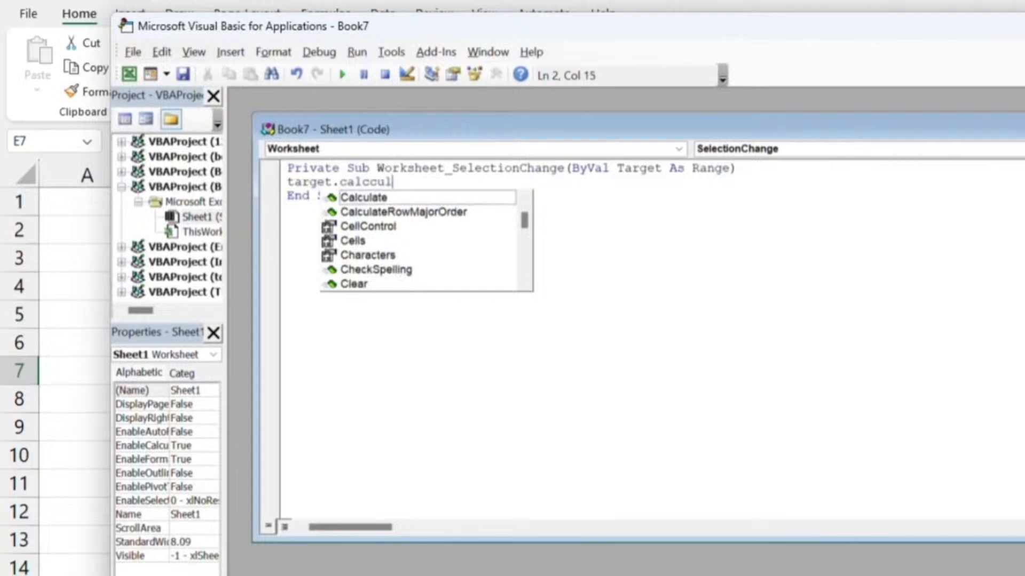
key(BackSpace)
key(BackSpace)
key(BackSpace)
text(u)
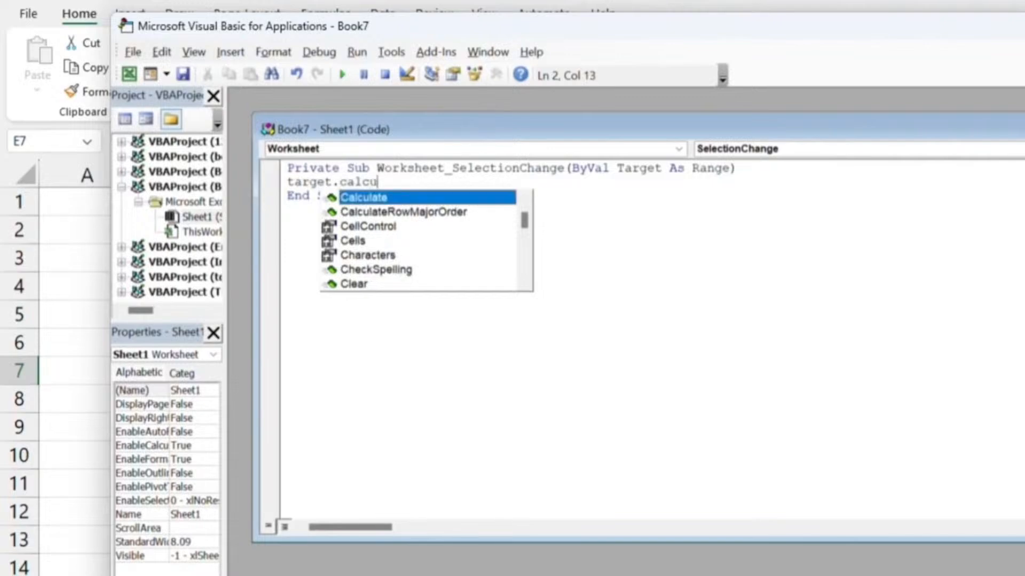
text(late)
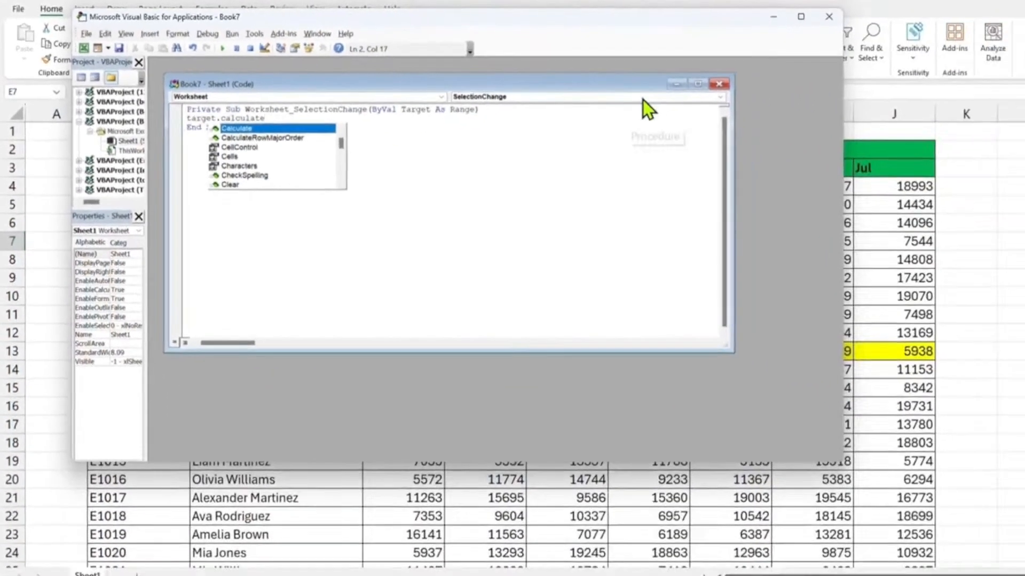
click(719, 84)
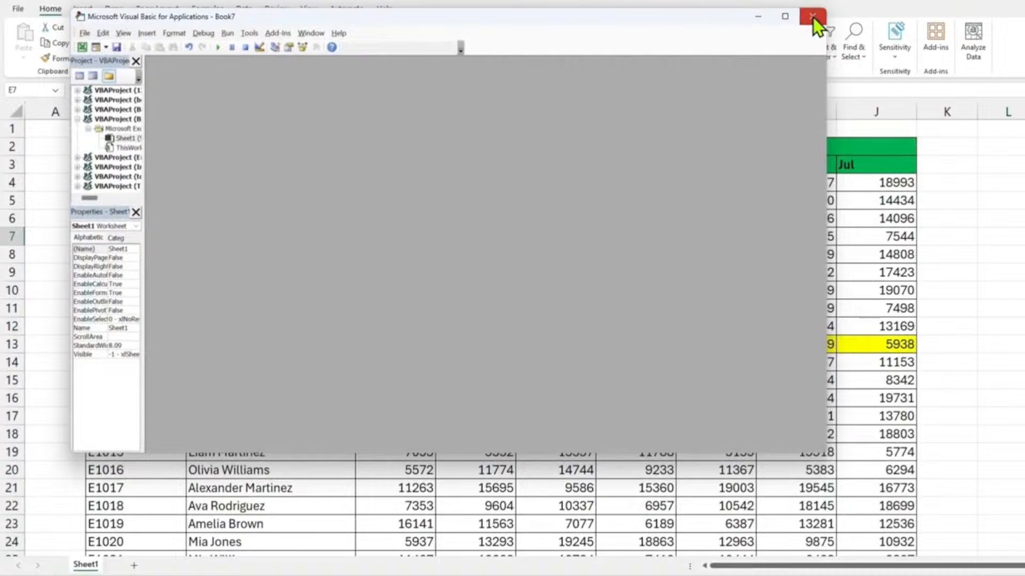
click(812, 17)
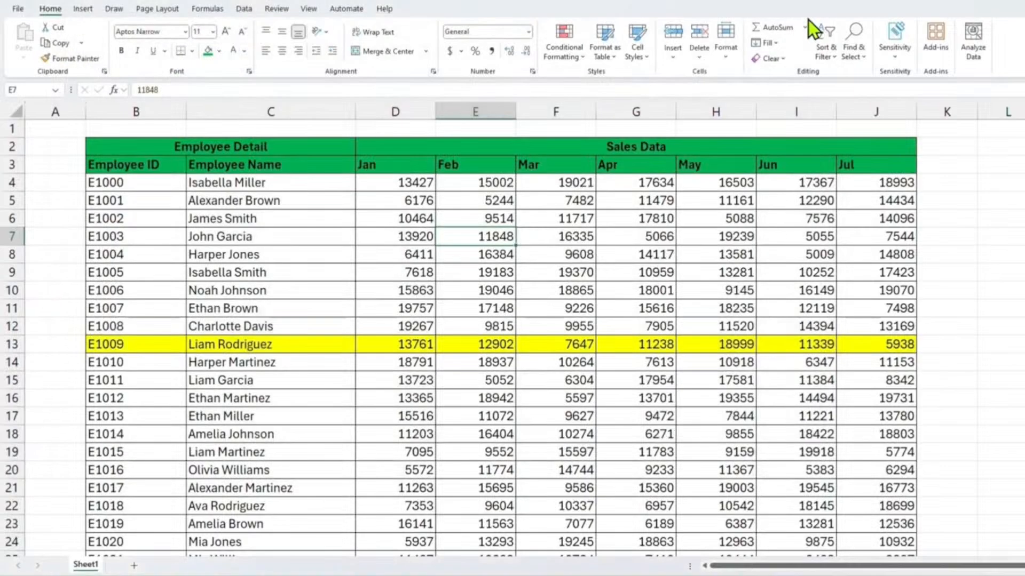
Select cells in various rows of the sales table to check that the row highlight follows the active cell
click(477, 254)
click(468, 348)
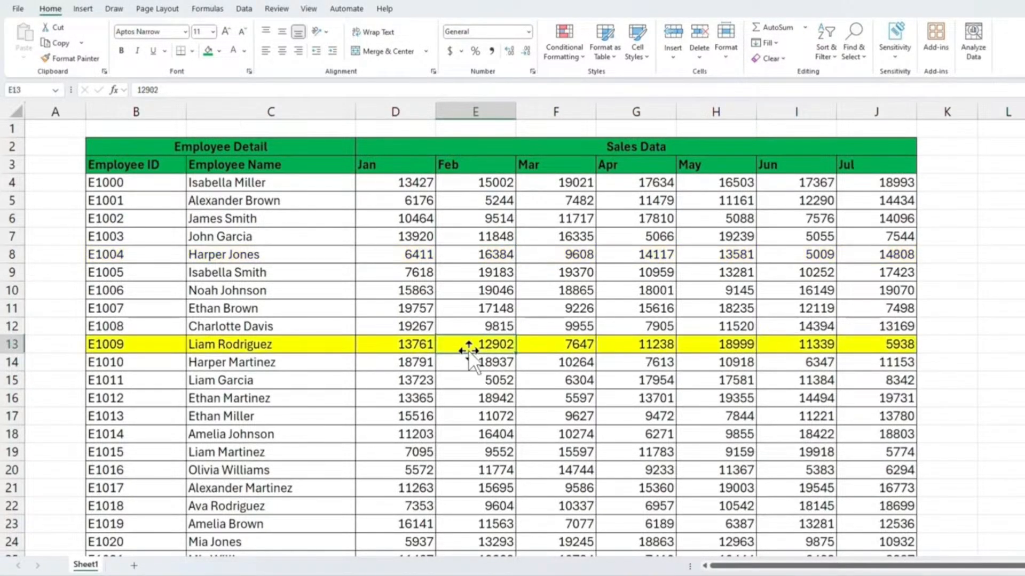
click(452, 451)
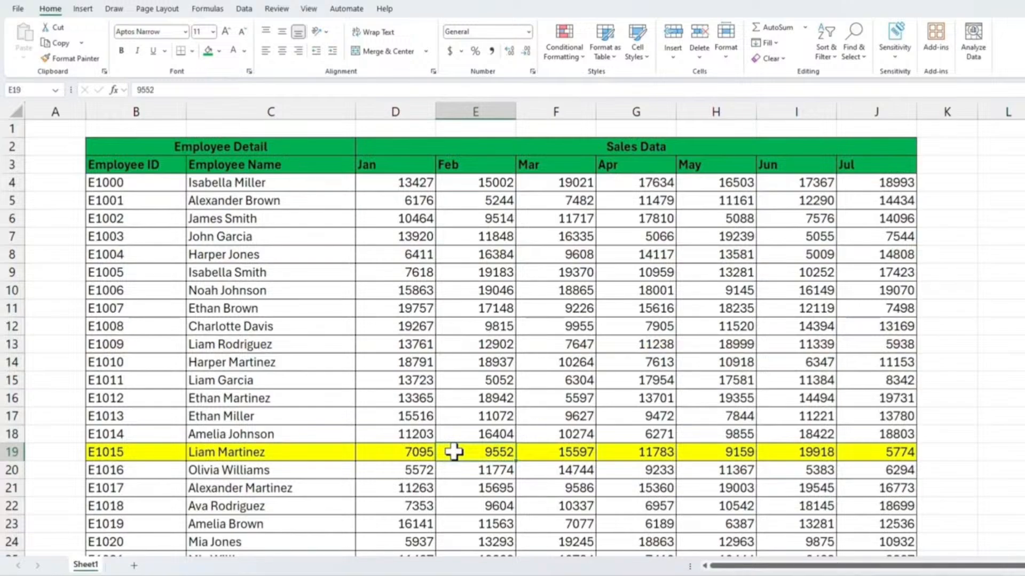
click(570, 507)
click(469, 344)
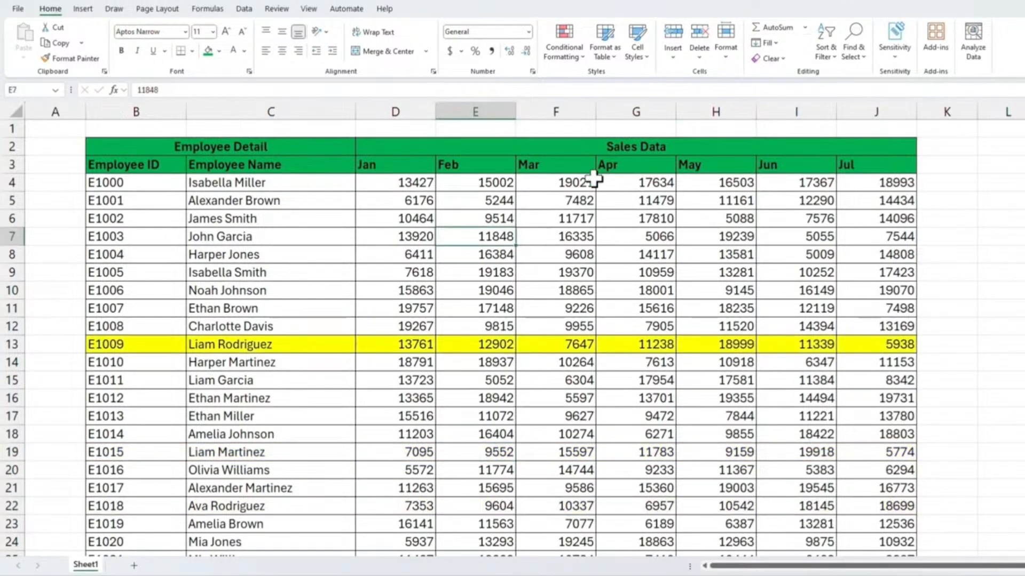
click(492, 240)
click(474, 255)
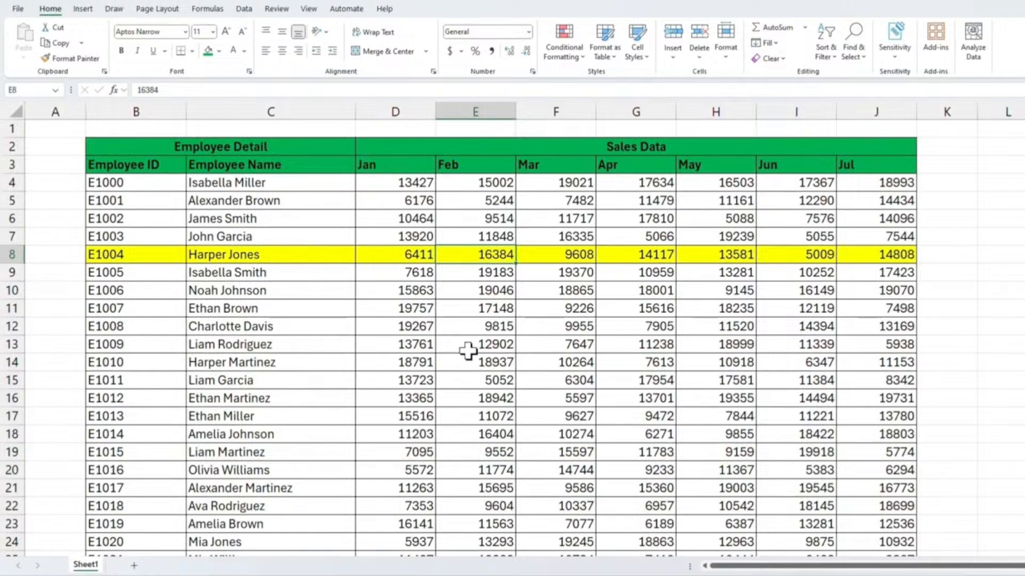
click(468, 348)
click(453, 453)
click(560, 506)
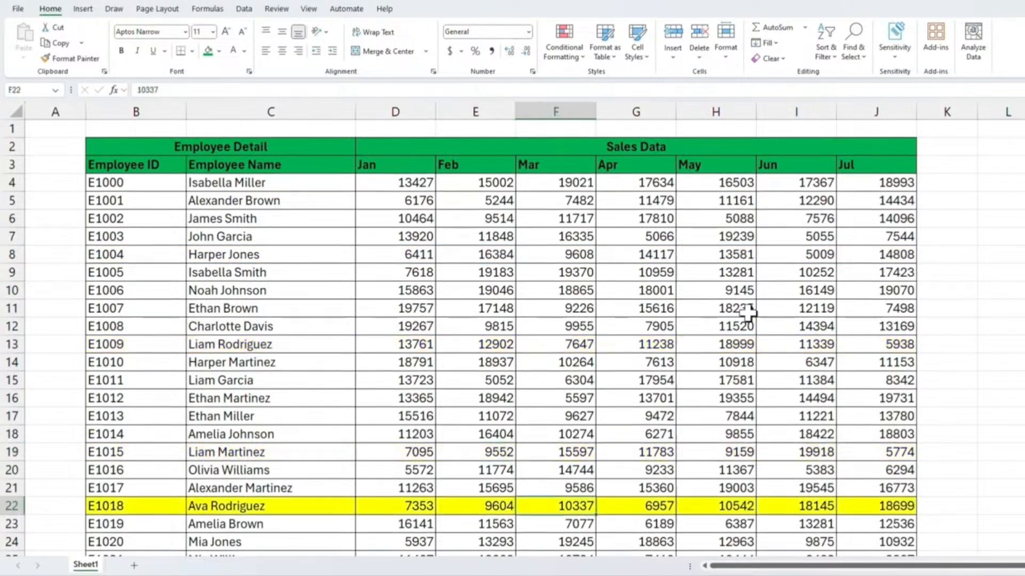
click(739, 270)
click(412, 217)
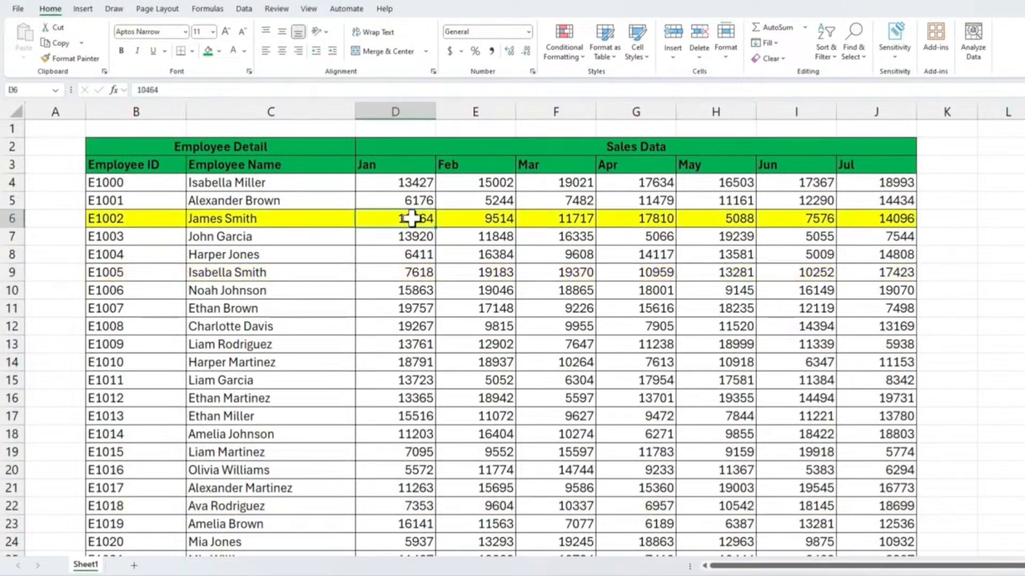
click(403, 435)
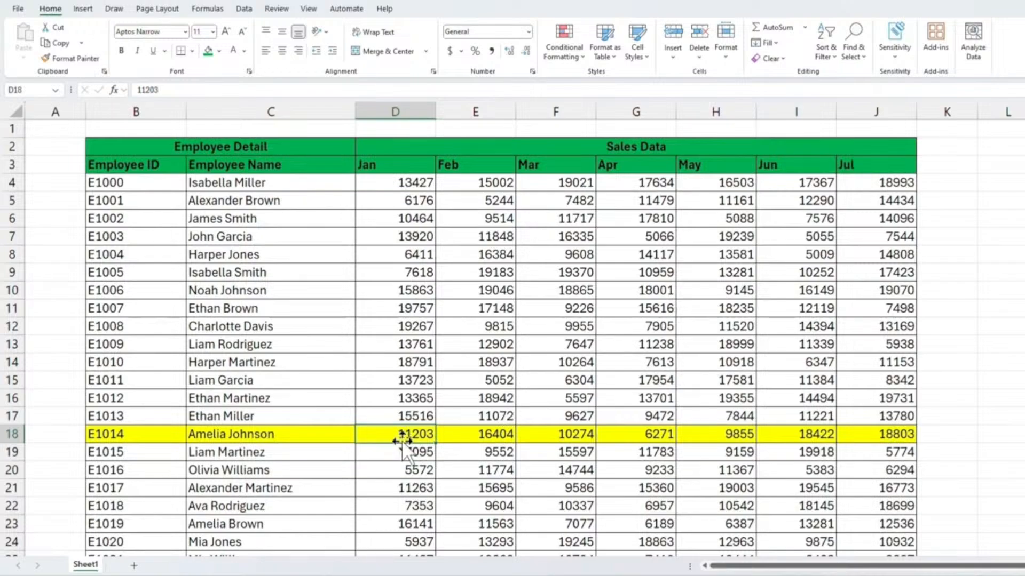
click(402, 505)
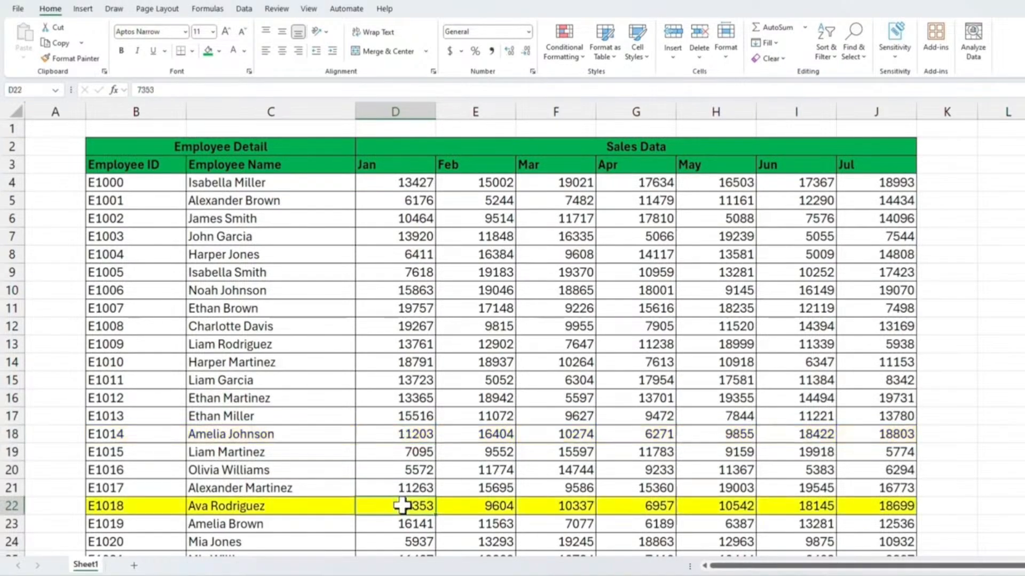
click(624, 398)
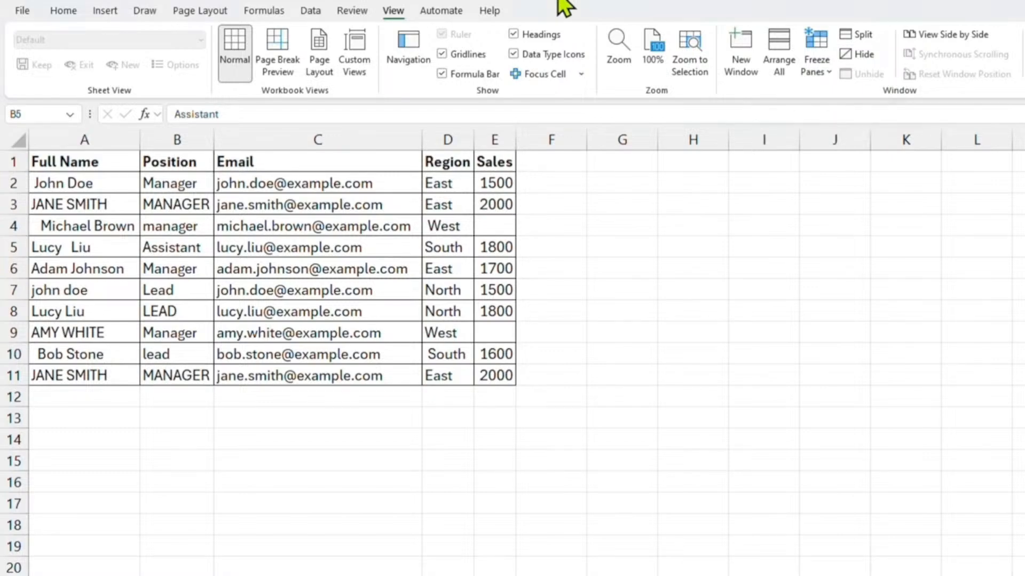
click(515, 235)
click(510, 238)
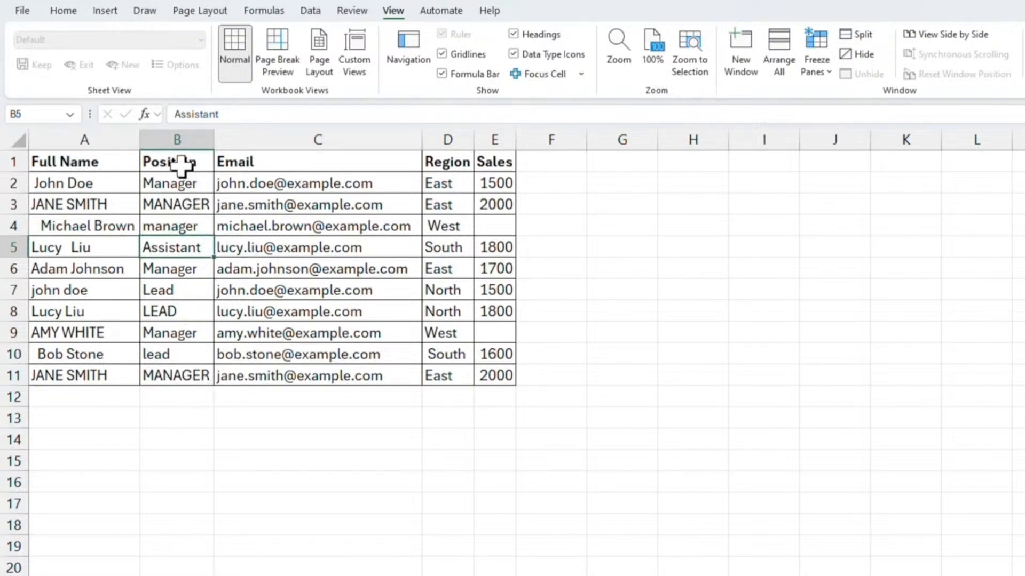
Insert a new column before the Position column and head it Trimmed Full Name
click(172, 134)
right_click(172, 137)
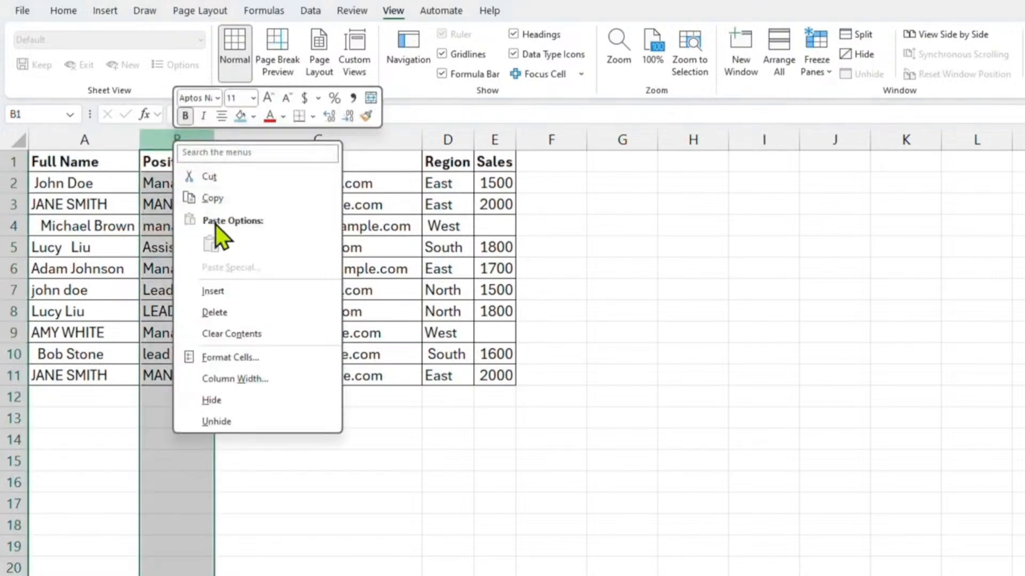
click(213, 292)
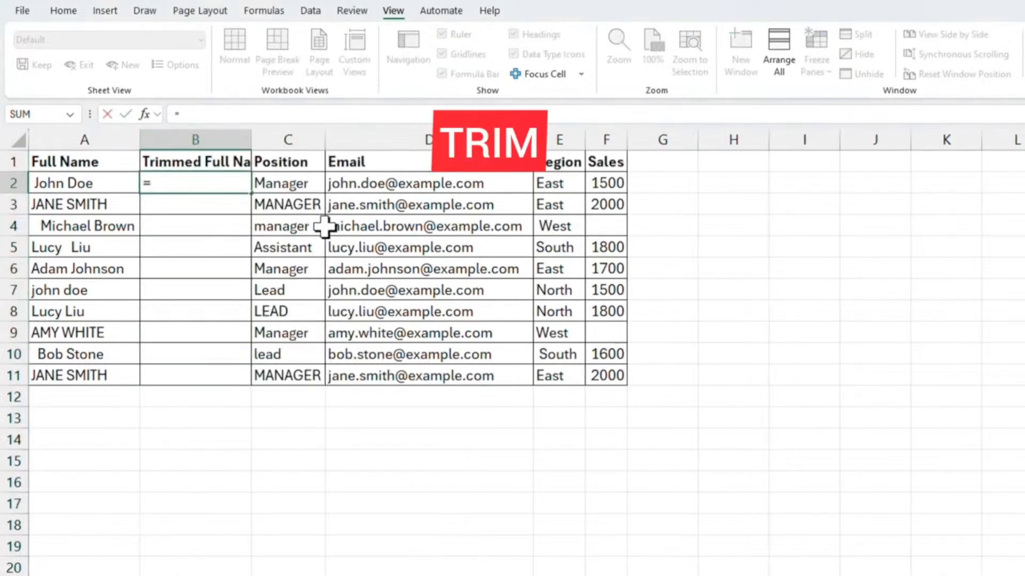
Enter =TRIM(A2) in cell B2 and fill the formula down through row 11
text(trim()
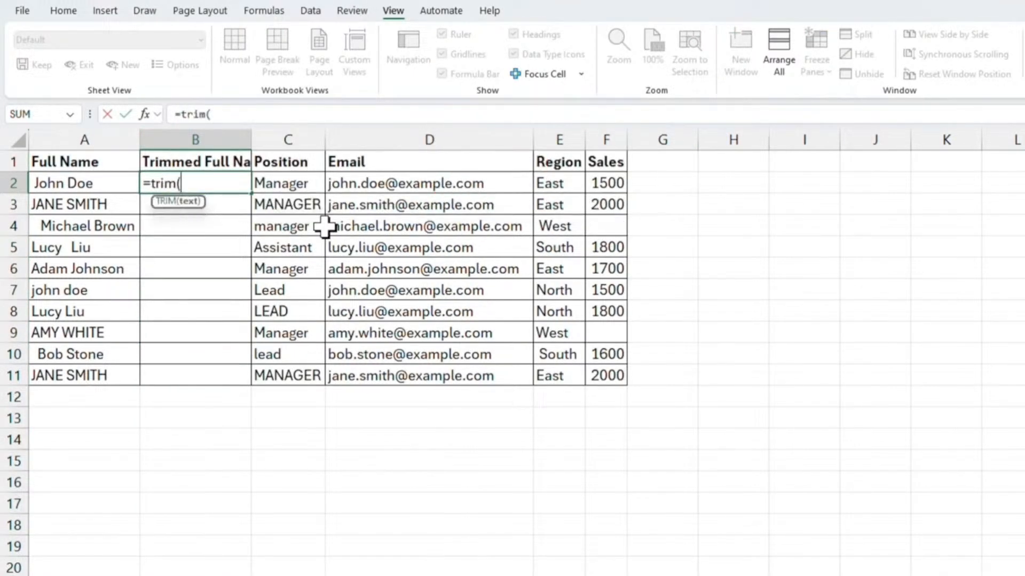
key(Left)
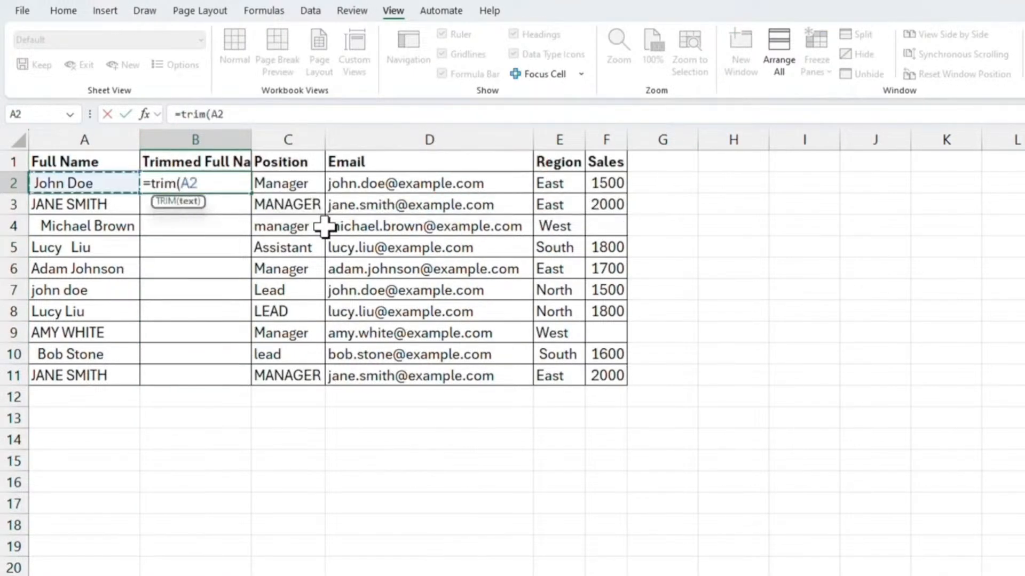
text())
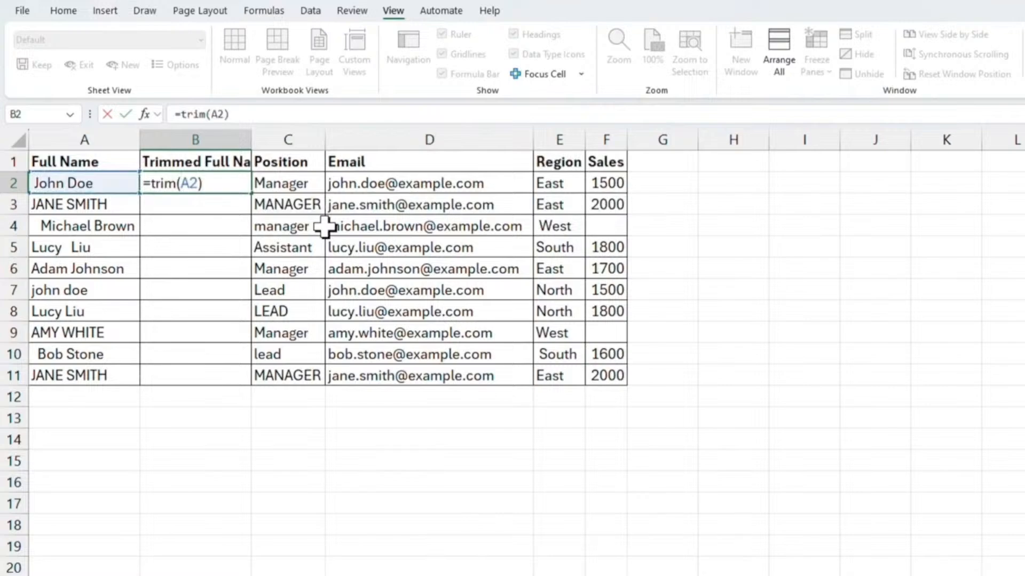
key(Return)
key(Up)
double_click(251, 195)
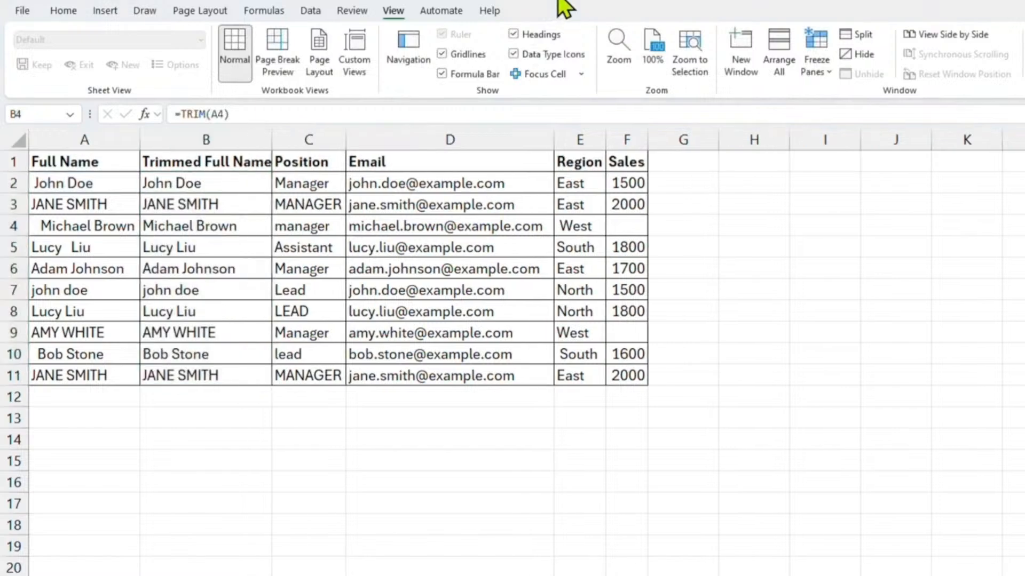
Select cells B2 to B4 in the Trimmed Full Name column to examine their TRIM formulas
click(247, 203)
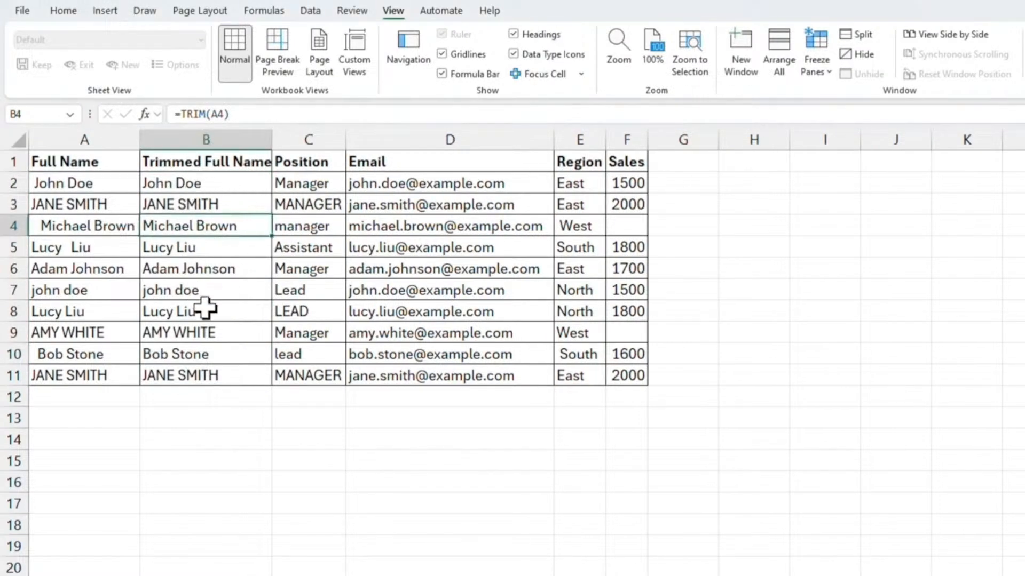
click(230, 187)
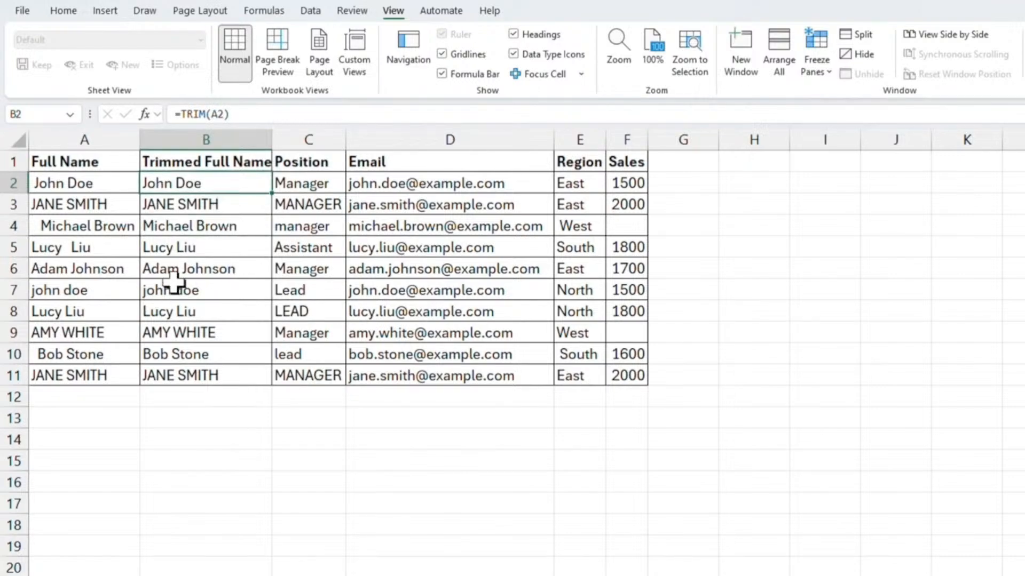
key(Down)
key(Down)
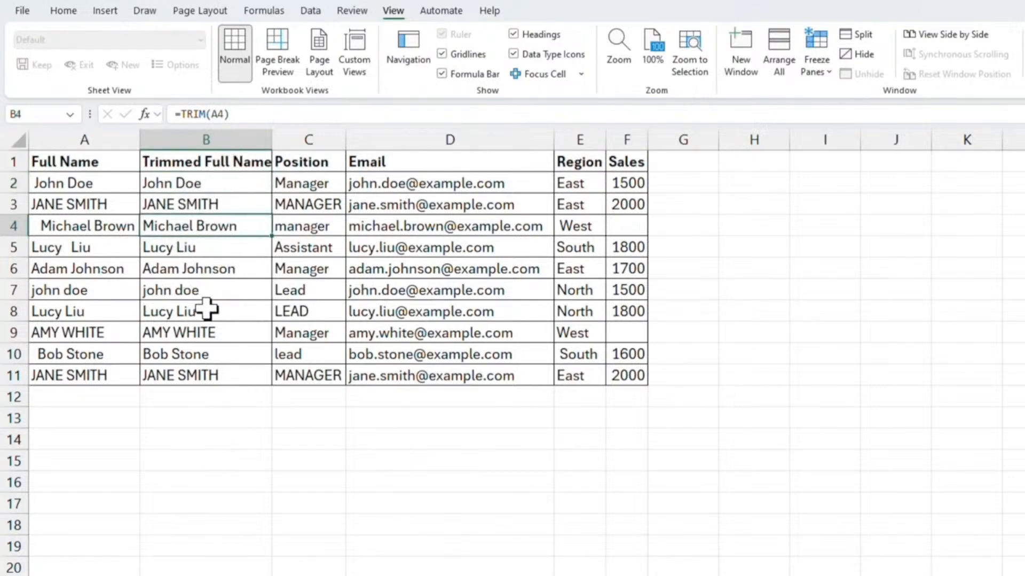
click(229, 188)
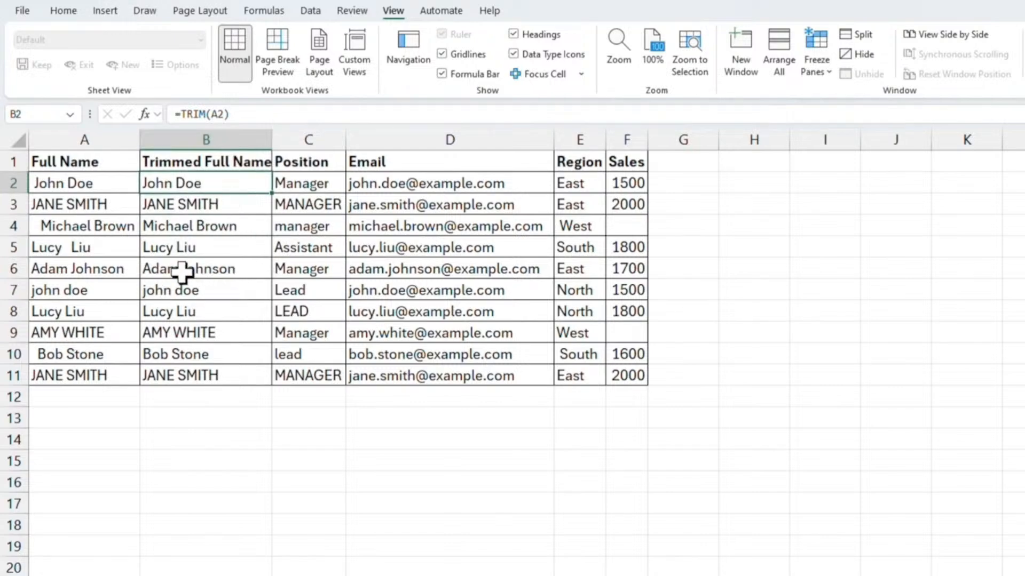
key(Down)
key(Down)
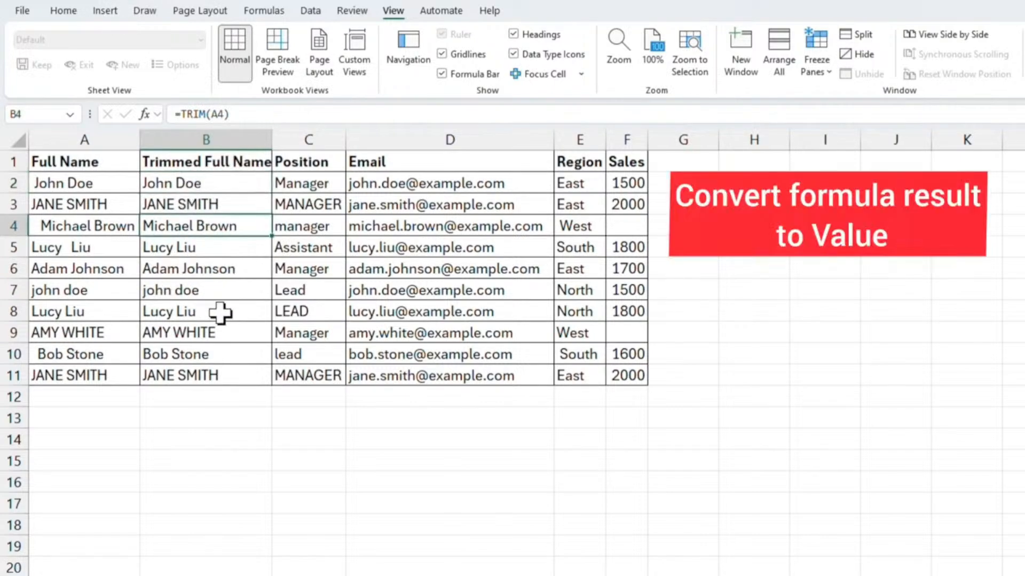
click(236, 188)
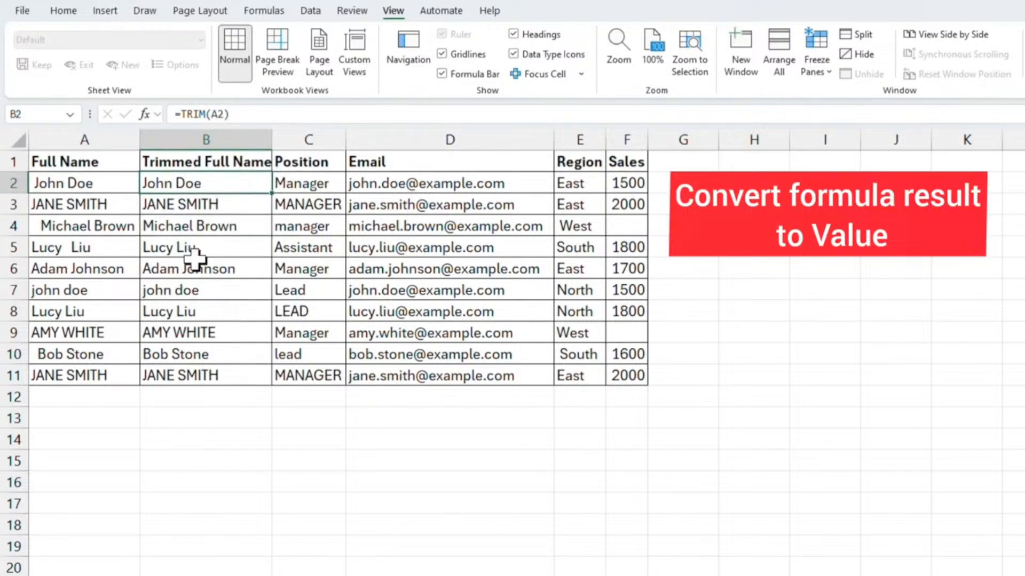
Convert the Trimmed Full Name column's formulas to static text by copying column B and pasting it over itself as Values
click(229, 136)
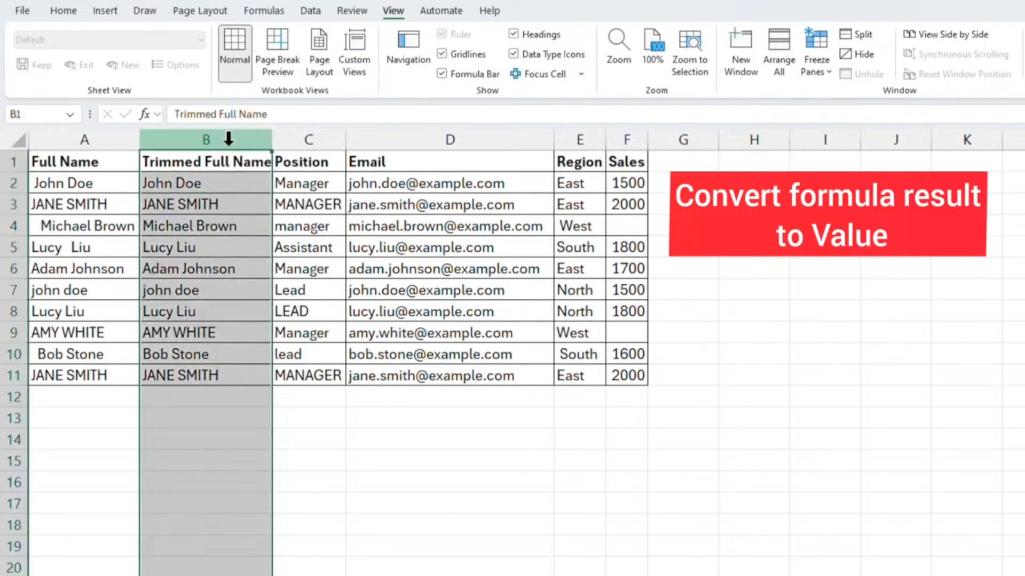
right_click(229, 145)
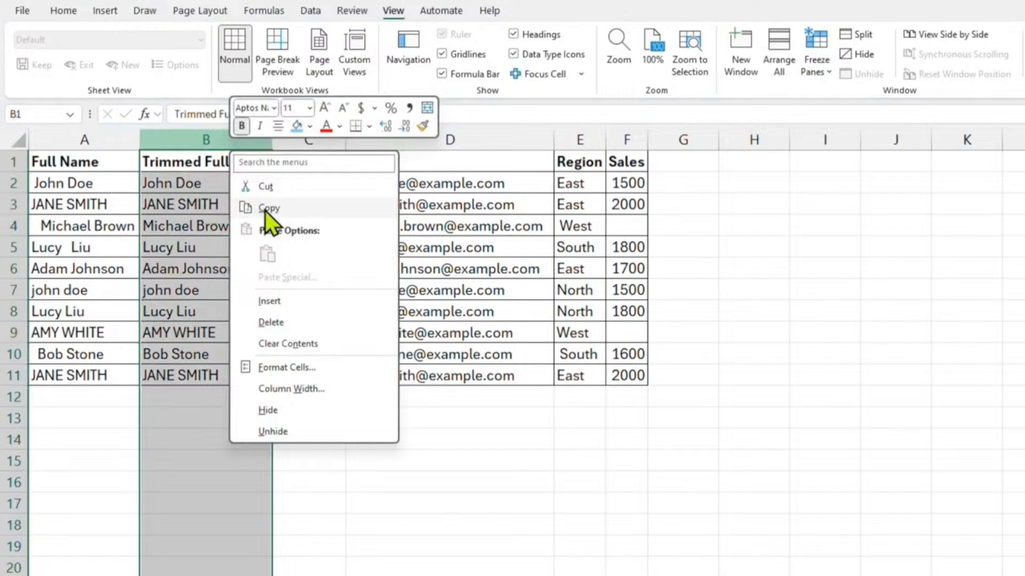
click(264, 207)
right_click(214, 139)
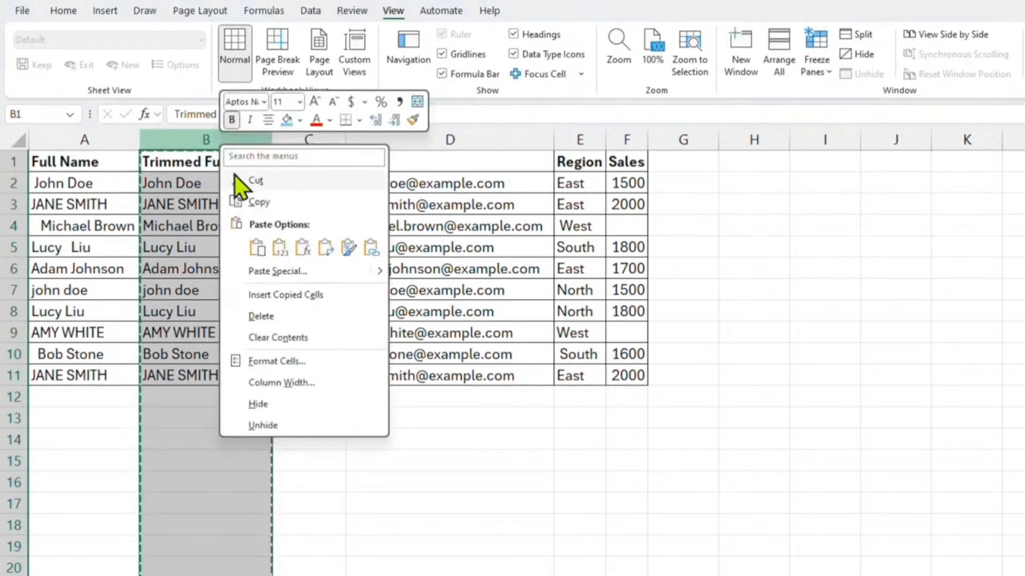
click(275, 271)
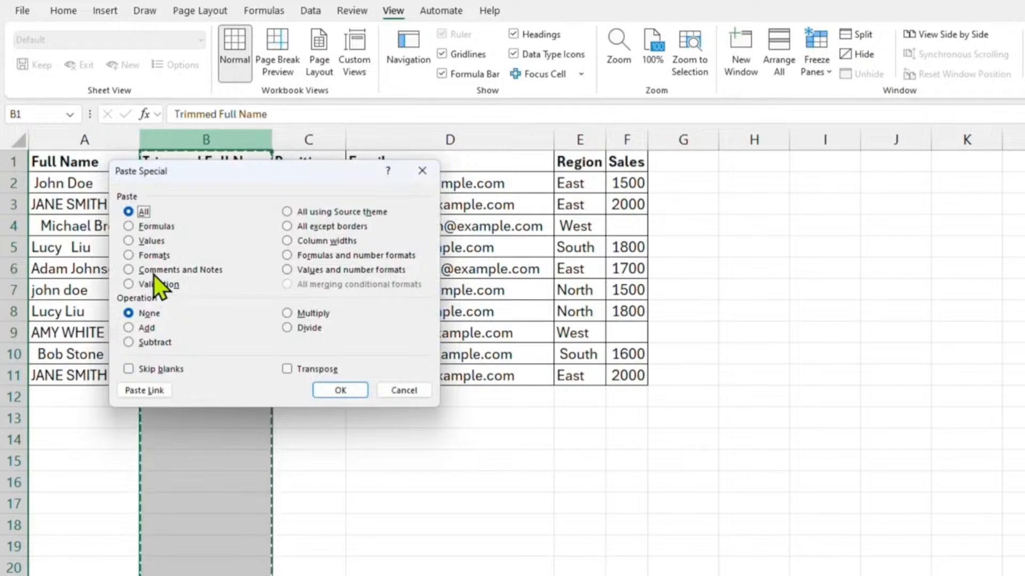
click(132, 243)
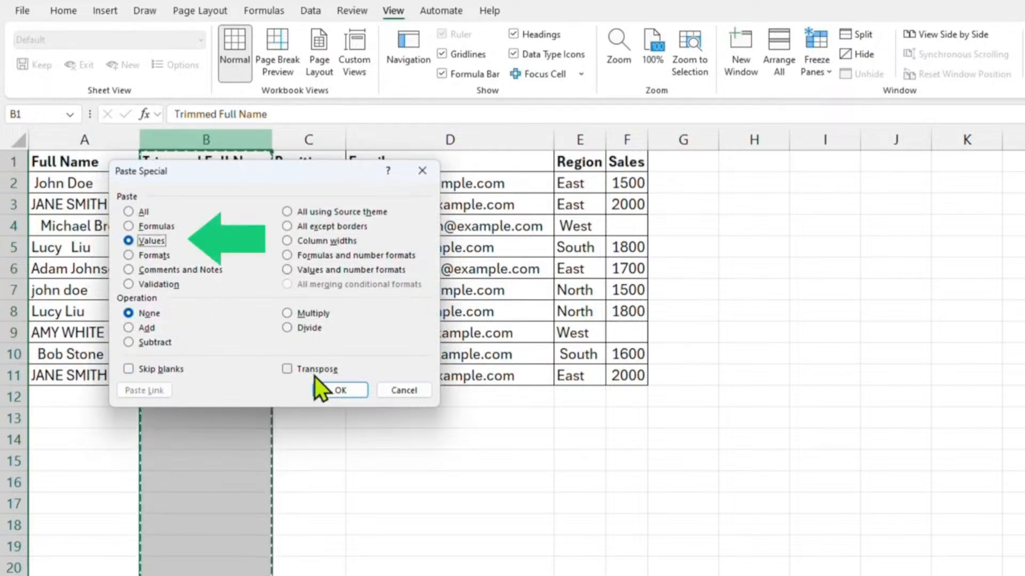
click(338, 390)
click(237, 298)
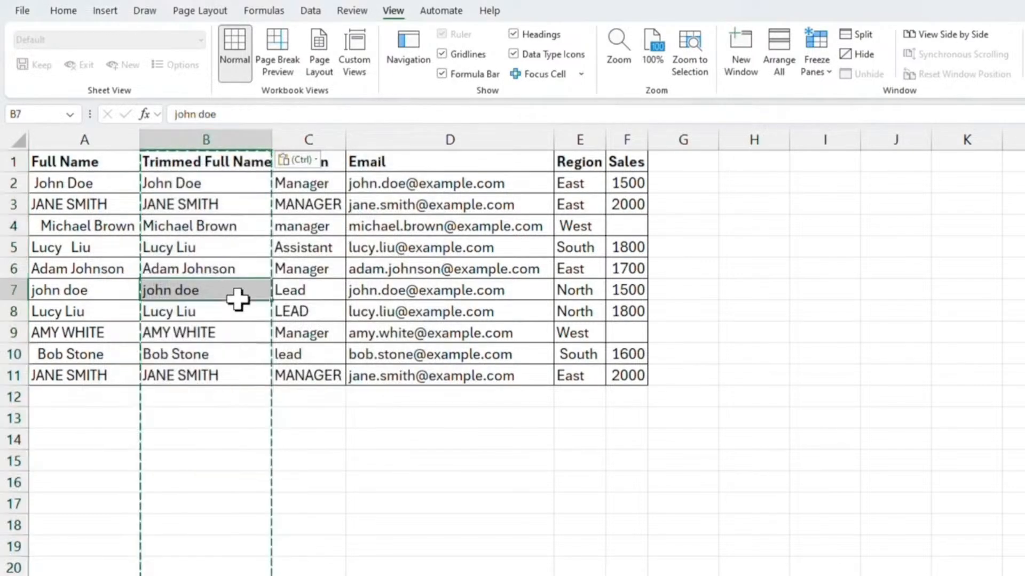
click(238, 249)
key(Escape)
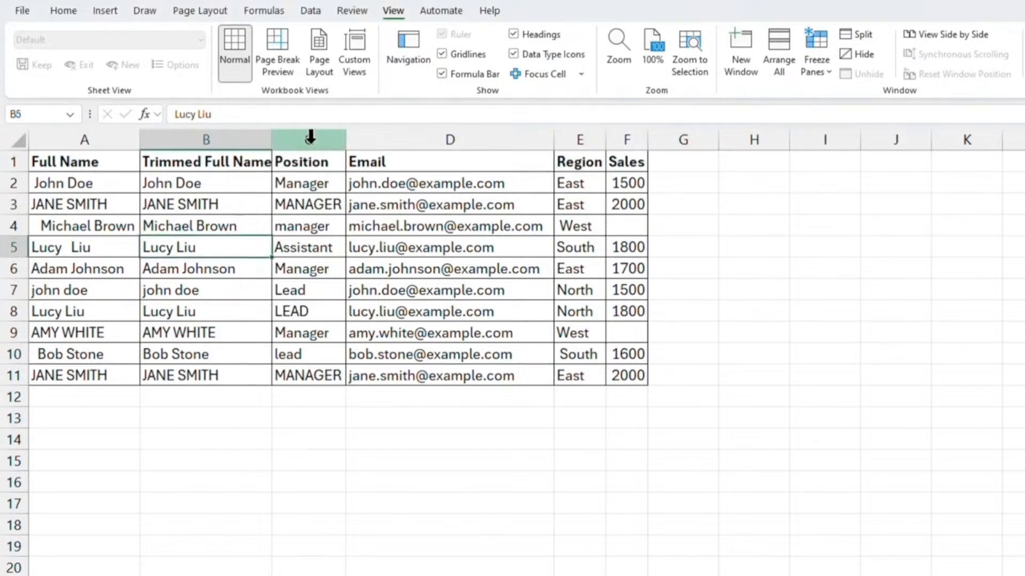
Insert two empty columns between the Trimmed Full Name and Position columns
drag(310, 138, 420, 140)
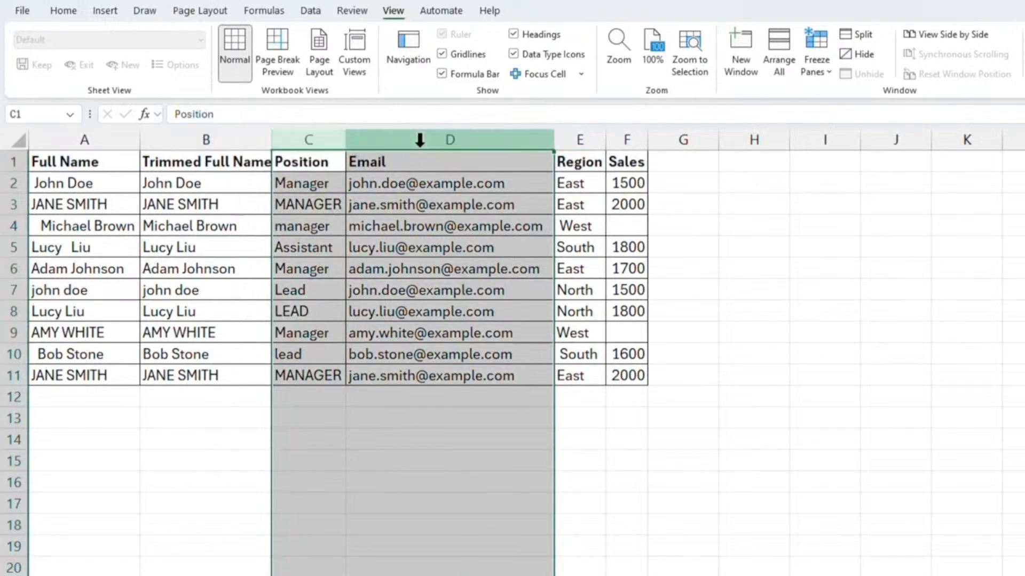
right_click(423, 144)
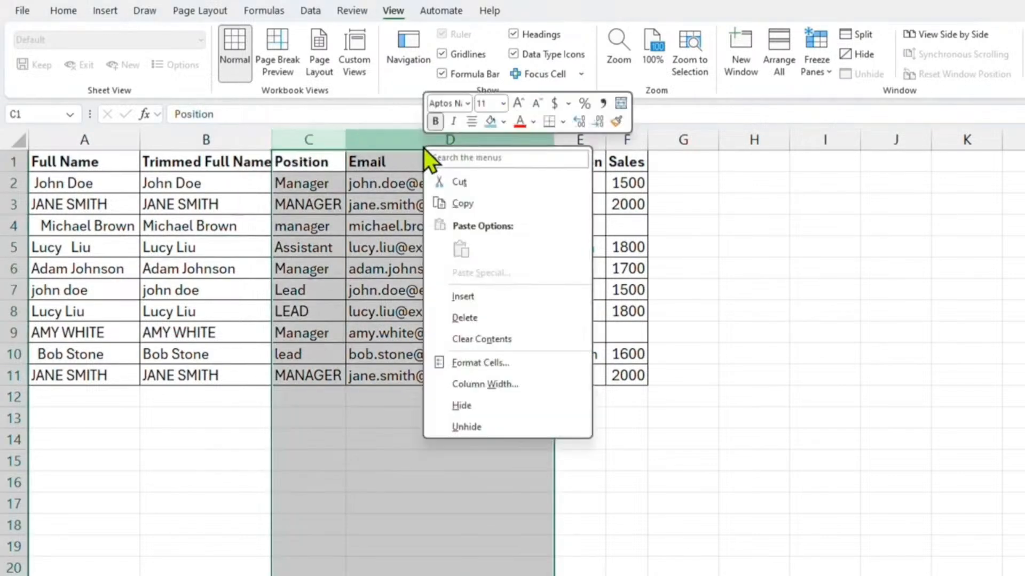
click(464, 308)
Head the two empty columns First Name in C1 and Last Name in D1
click(309, 163)
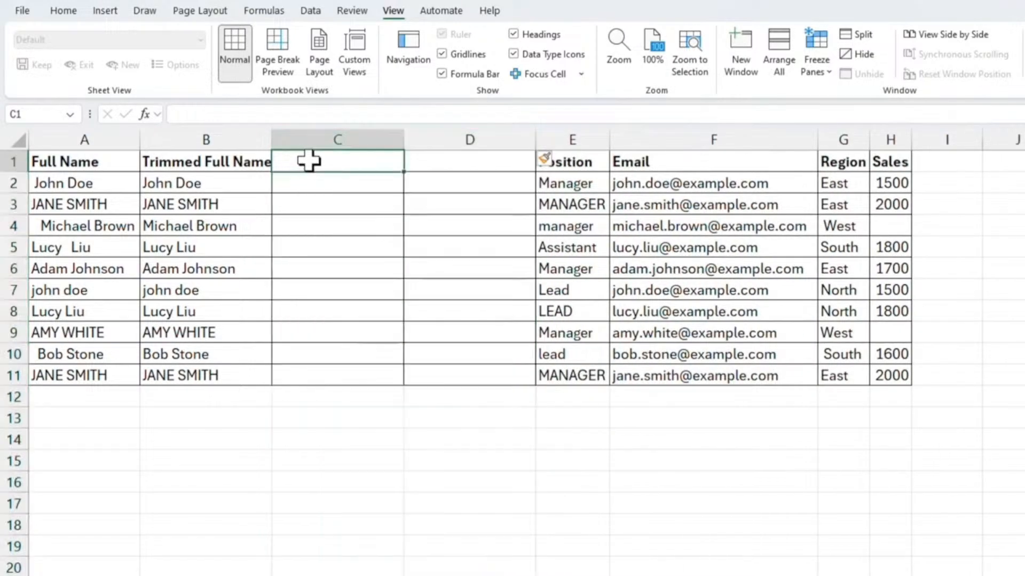
click(361, 134)
text(First Name)
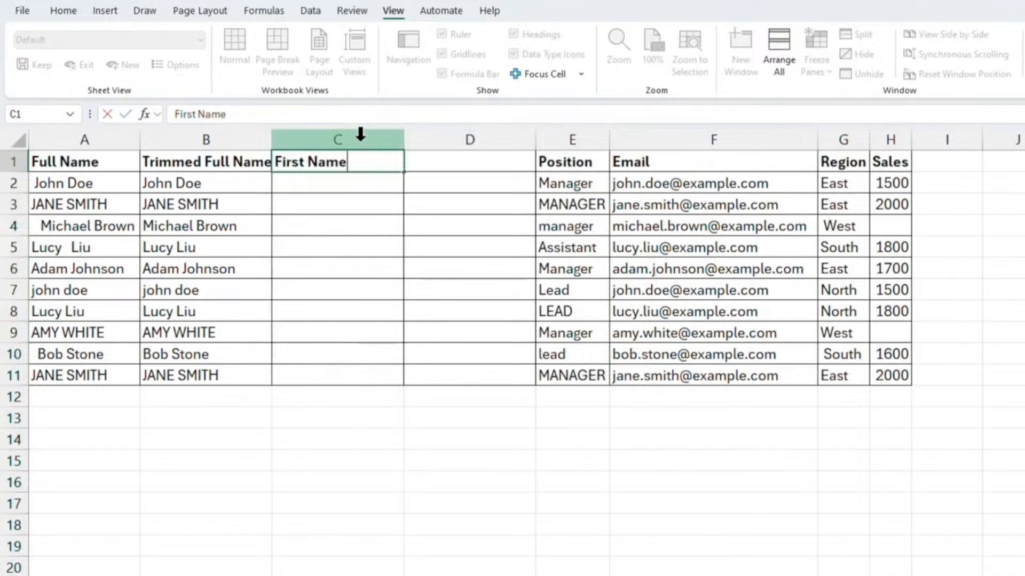
key(Tab)
text(Las)
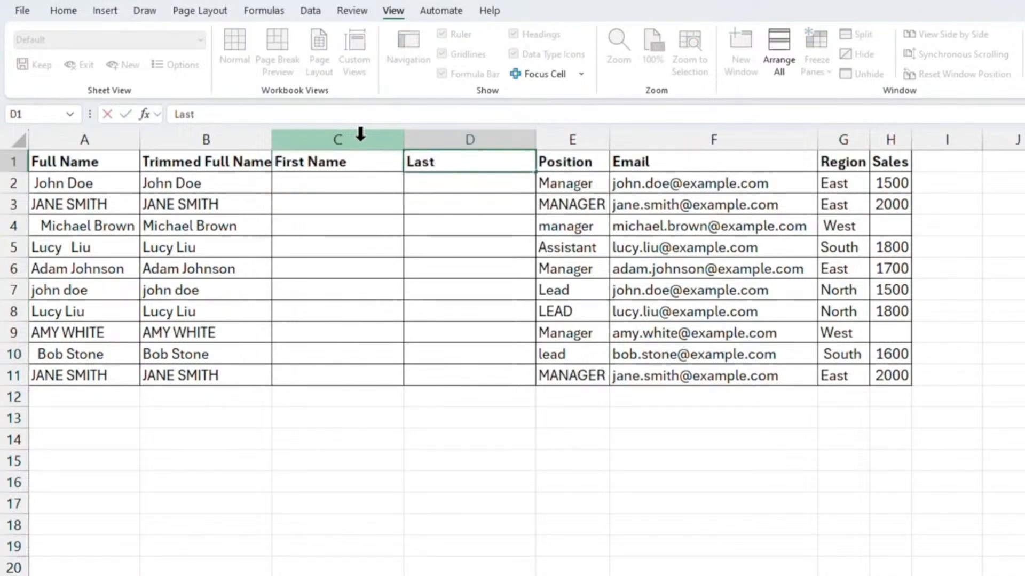
key(Return)
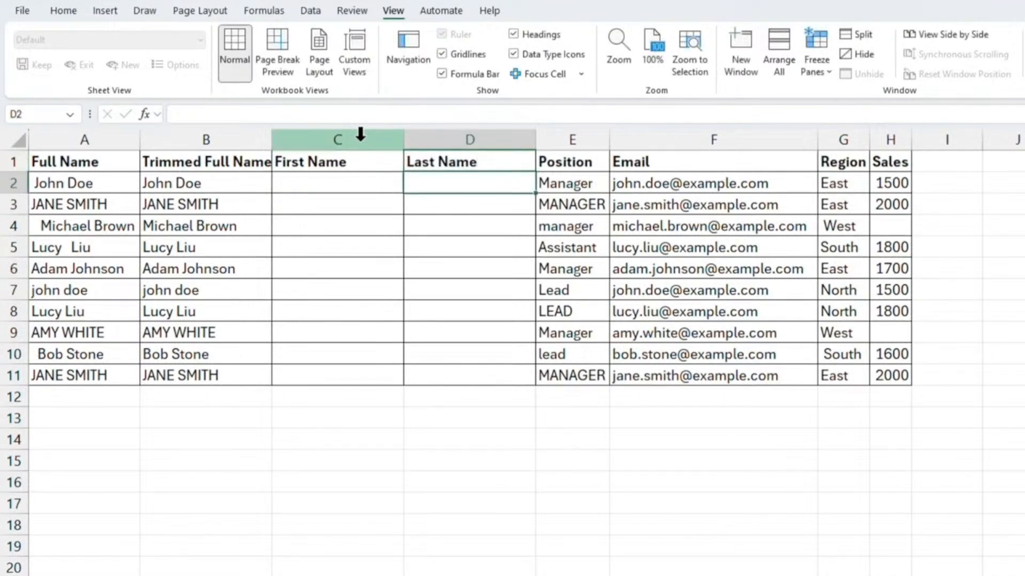
Split B2:B11 with Text to Columns, delimited by Space with consecutive delimiters treated as one, using C2 as the destination
drag(238, 187, 231, 377)
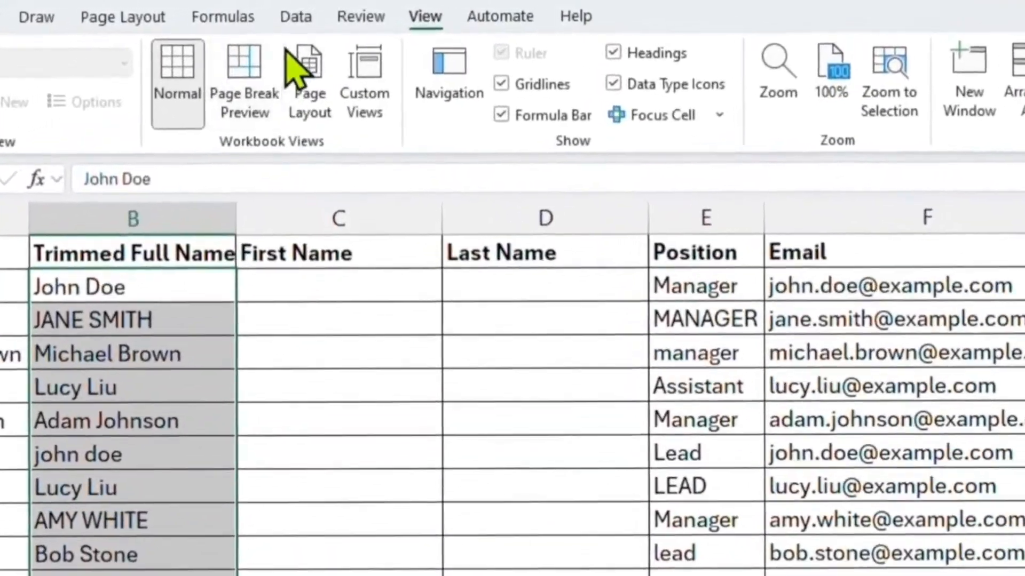
click(305, 12)
click(806, 107)
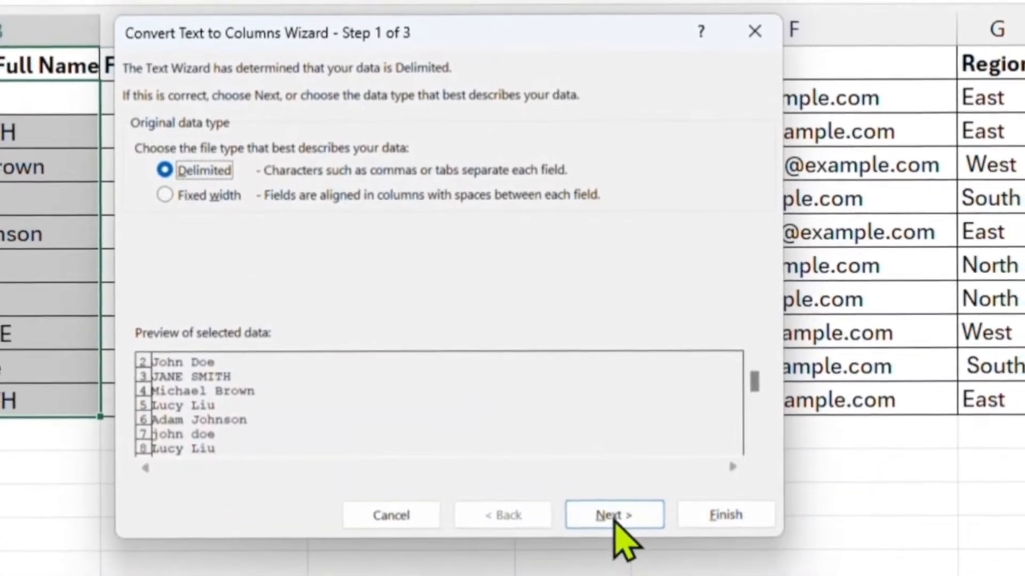
click(612, 519)
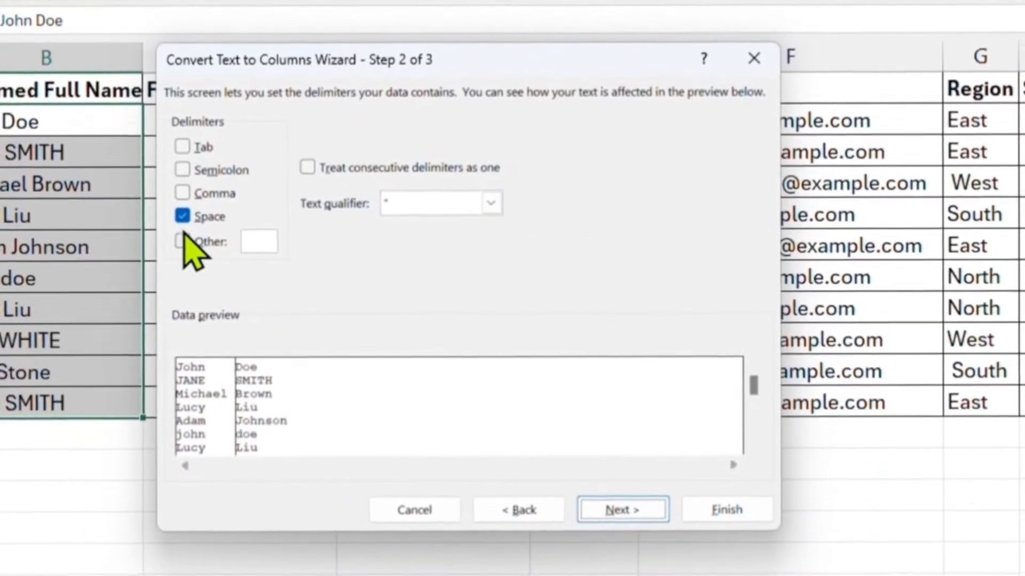
click(172, 212)
click(172, 212)
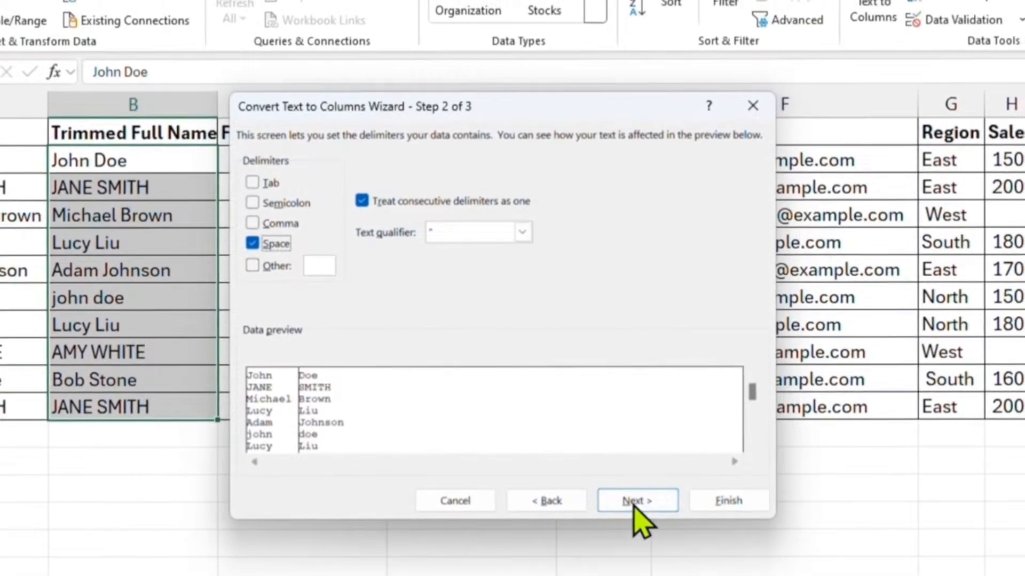
click(636, 504)
click(271, 162)
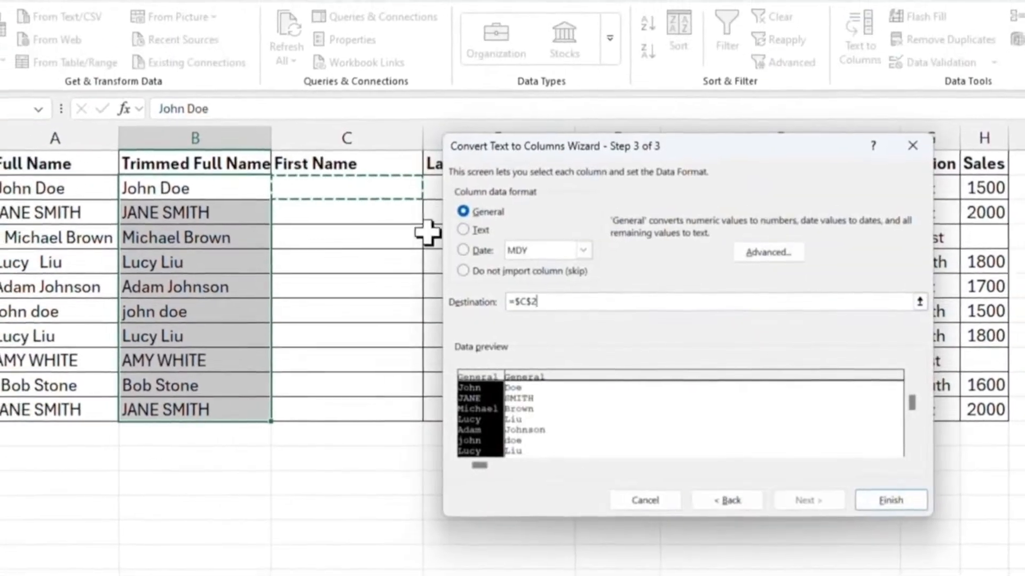
click(894, 502)
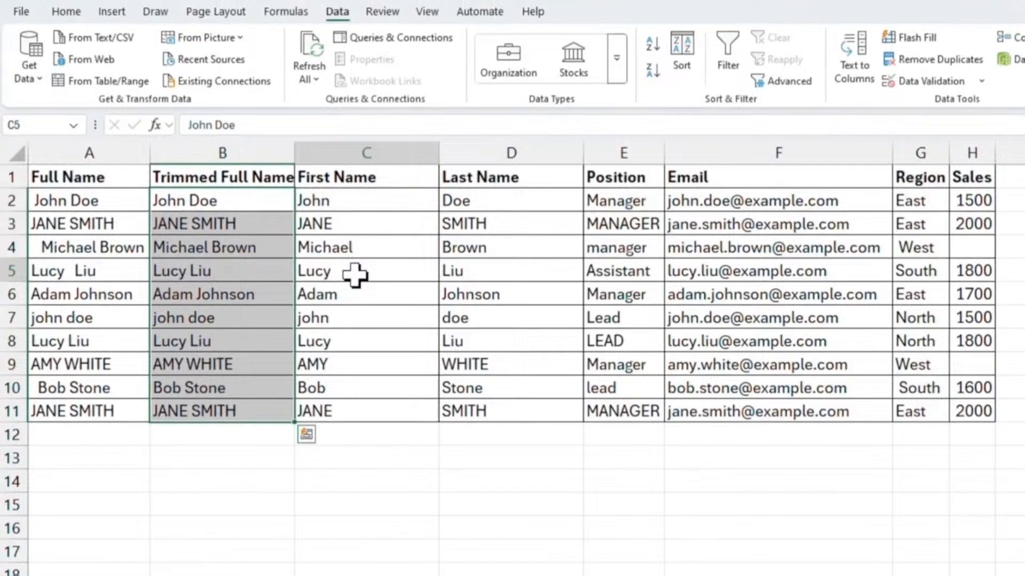
click(355, 275)
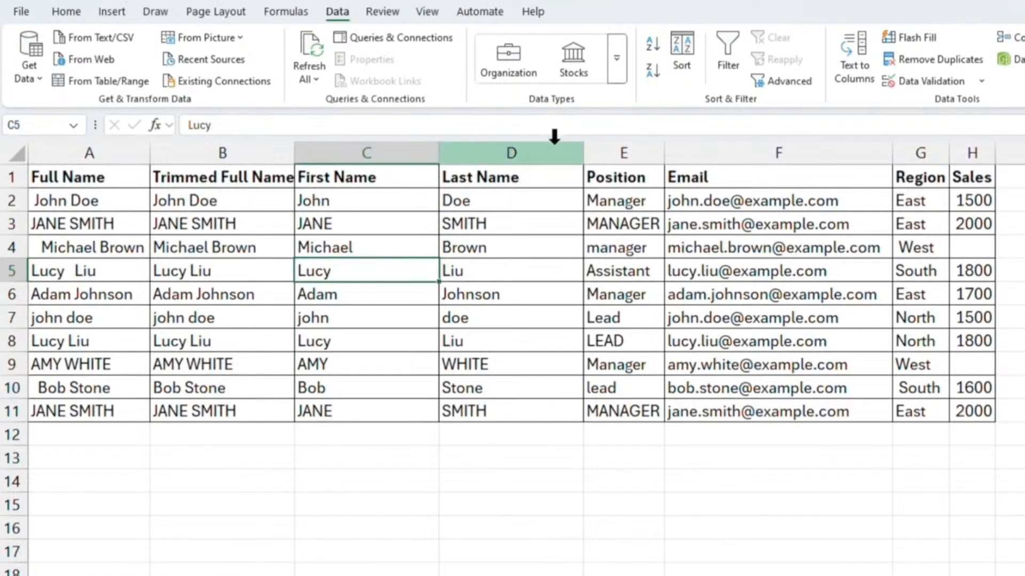
Select cell E3 in the Position column to examine the letter casing of the position entries
click(612, 1)
click(642, 344)
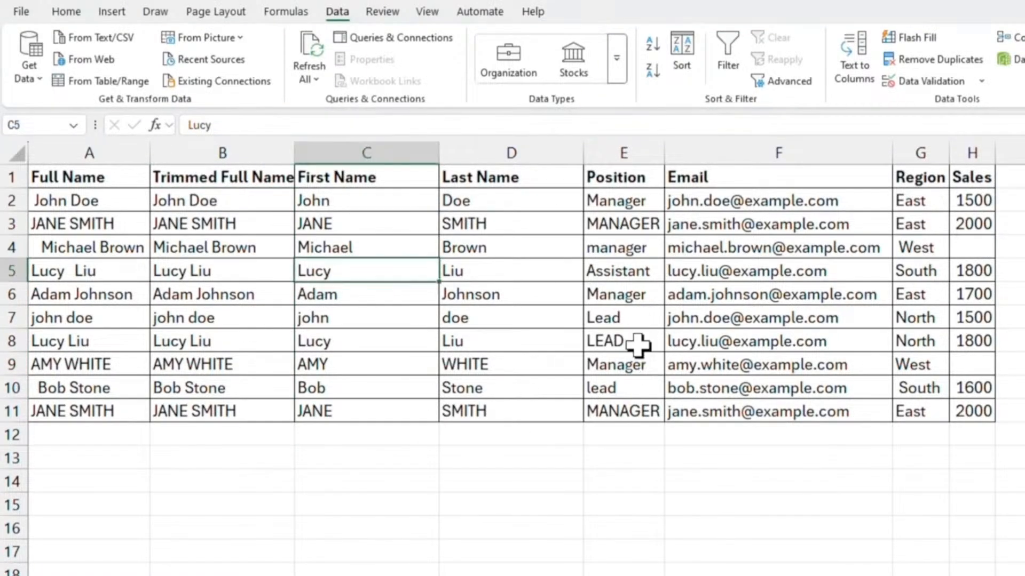
click(642, 149)
click(647, 225)
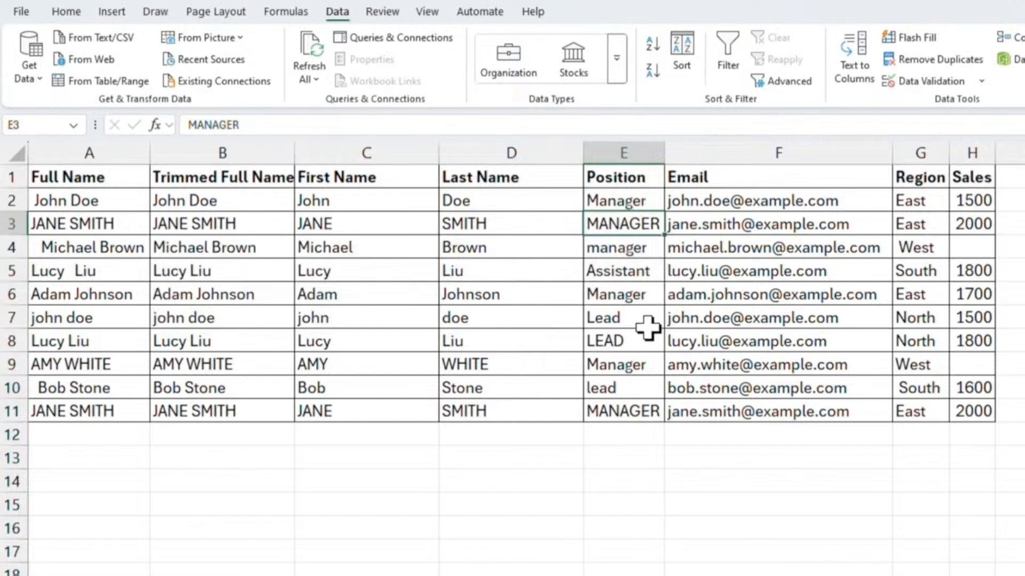
Replace all occurrences of Manager with Lead in the sheet, with case matching on
click(643, 201)
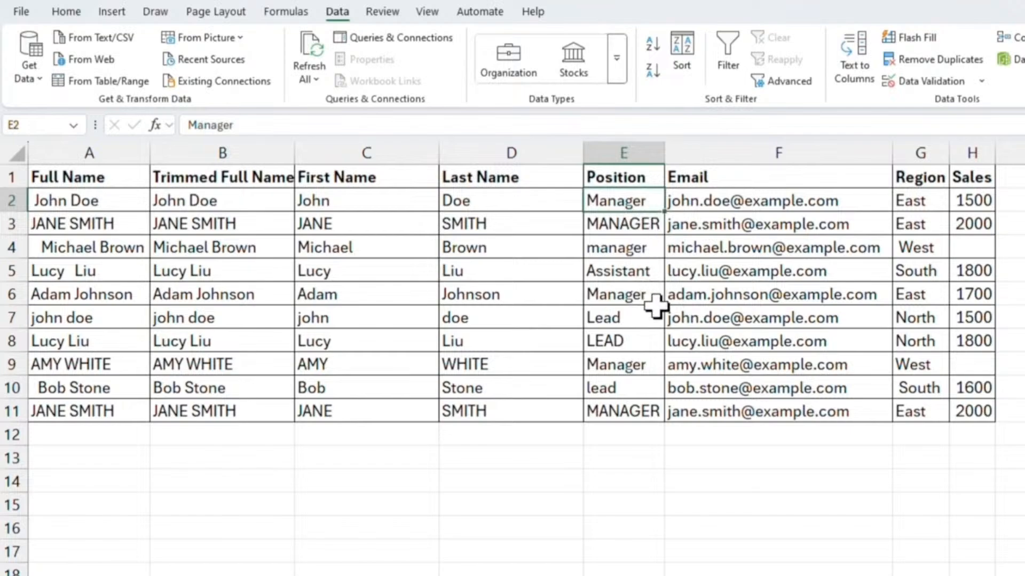
key(ctrl+h)
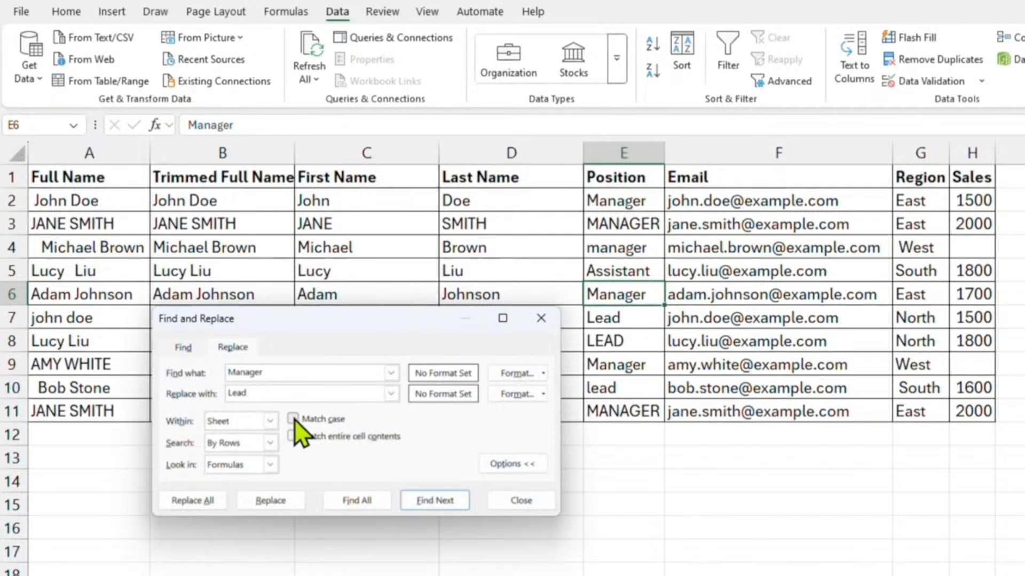
click(213, 505)
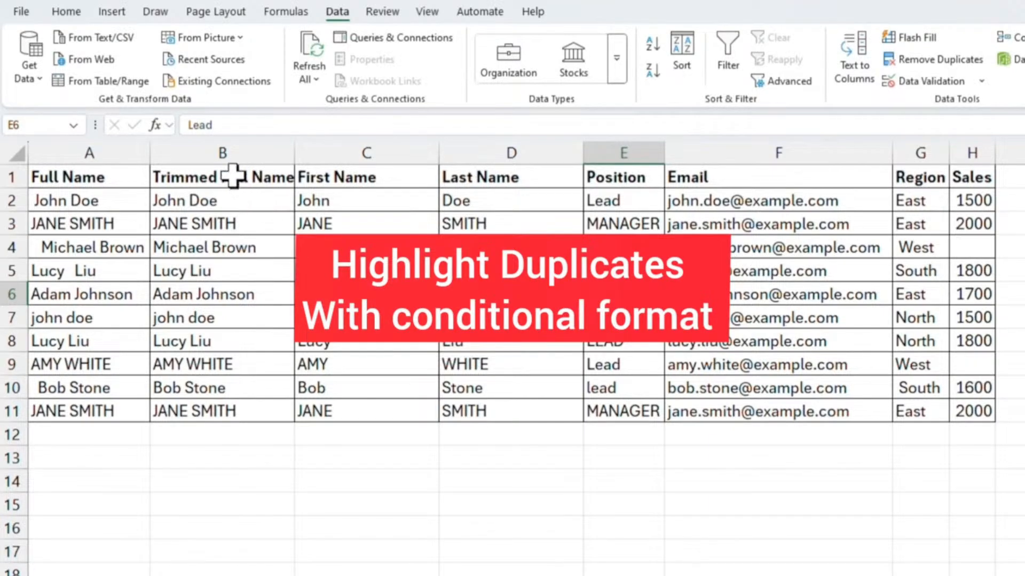
Highlight the duplicate values in the Trimmed Full Name column with Green Fill with Dark Green Text using conditional formatting
click(239, 147)
click(66, 12)
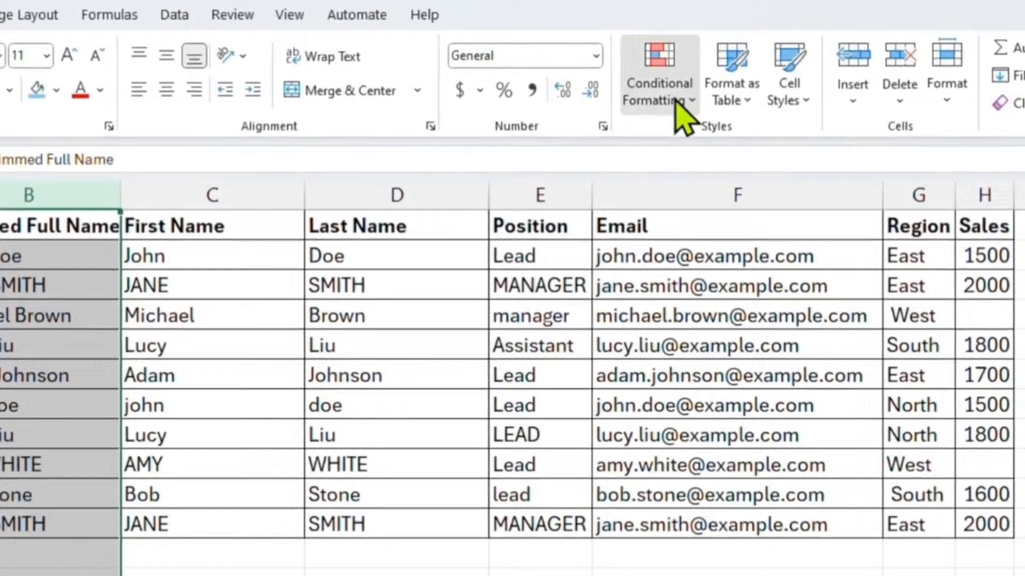
click(717, 69)
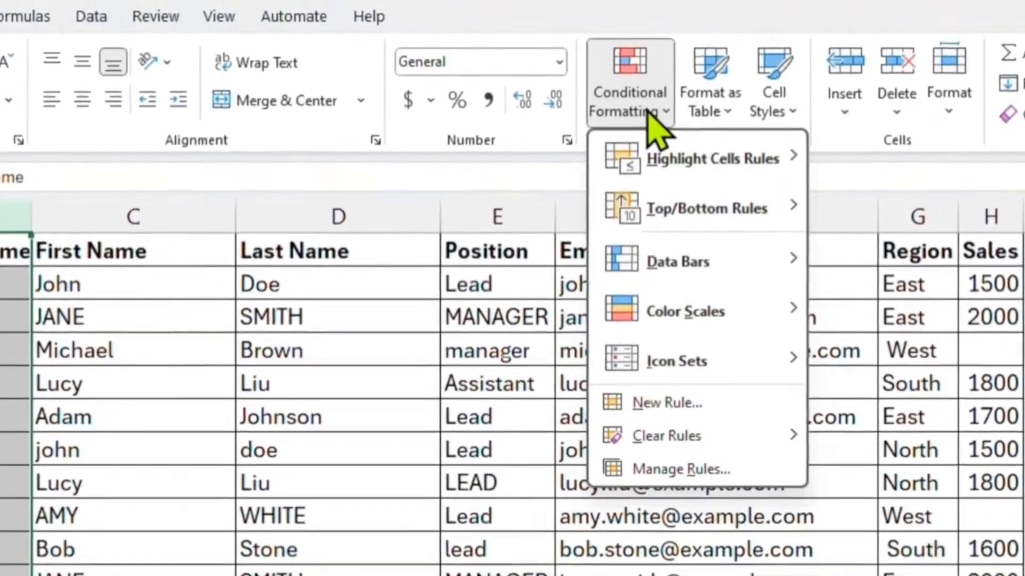
mouse_move(715, 160)
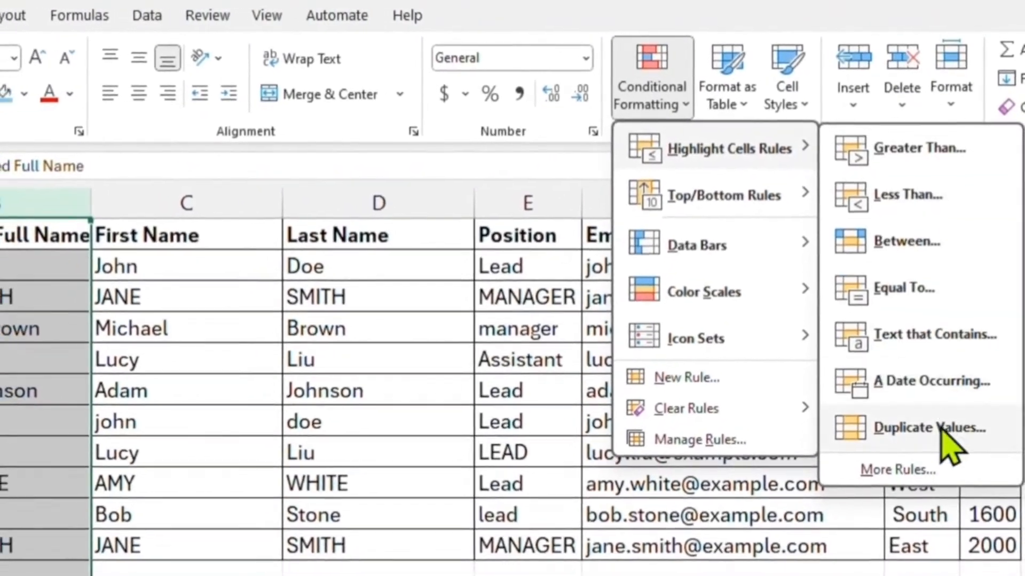
click(950, 433)
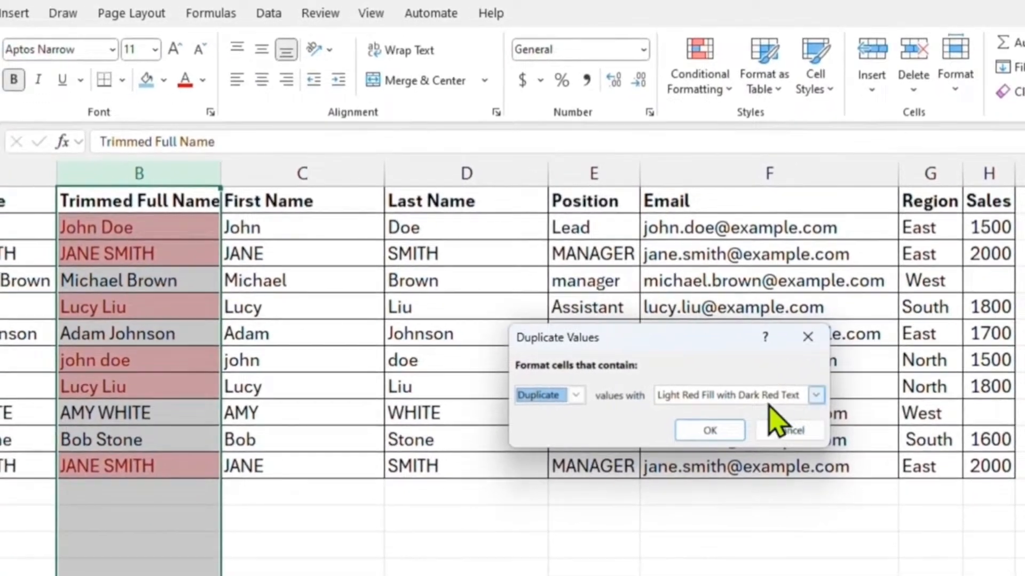
click(811, 405)
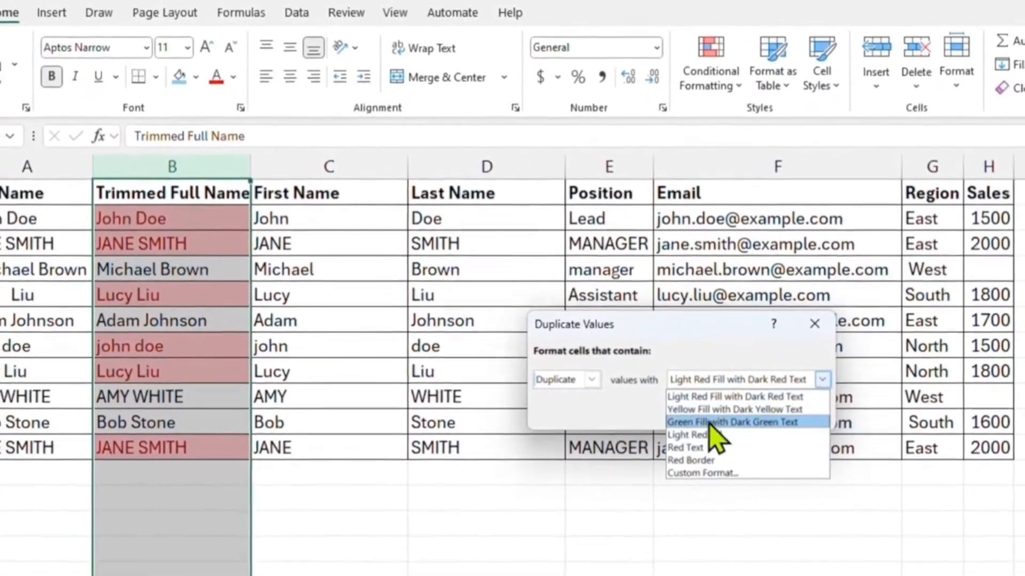
click(728, 427)
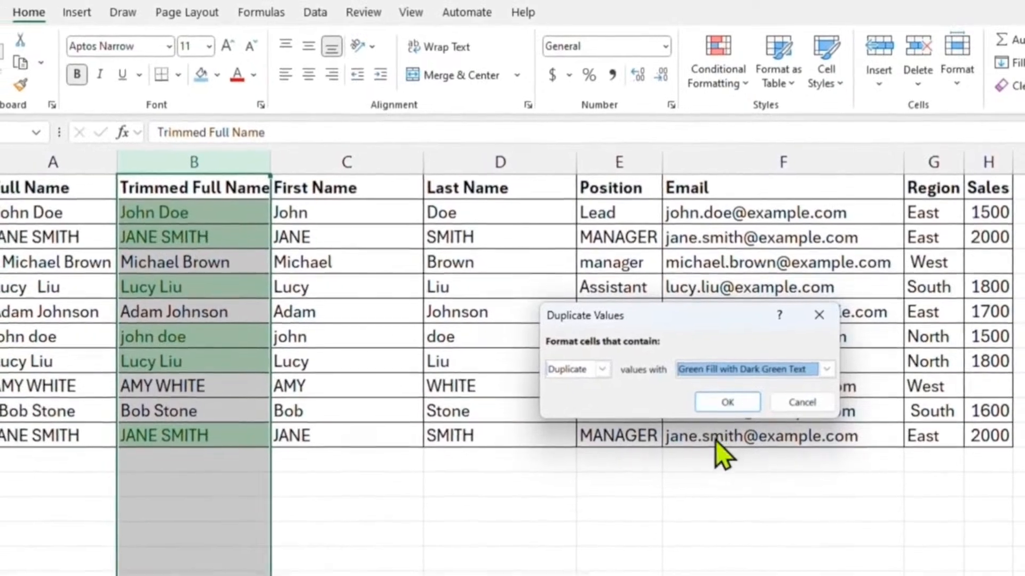
click(733, 400)
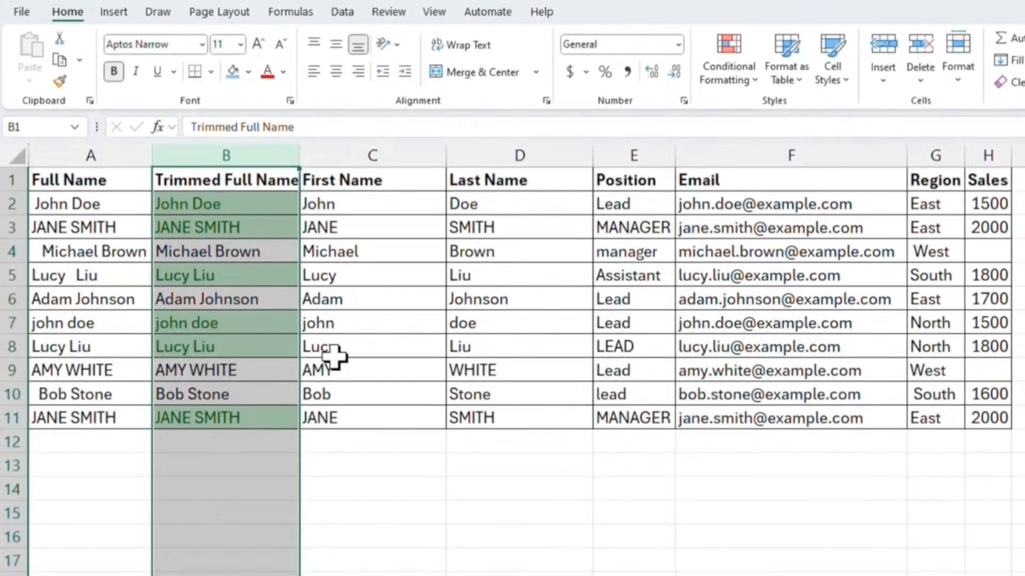
click(334, 356)
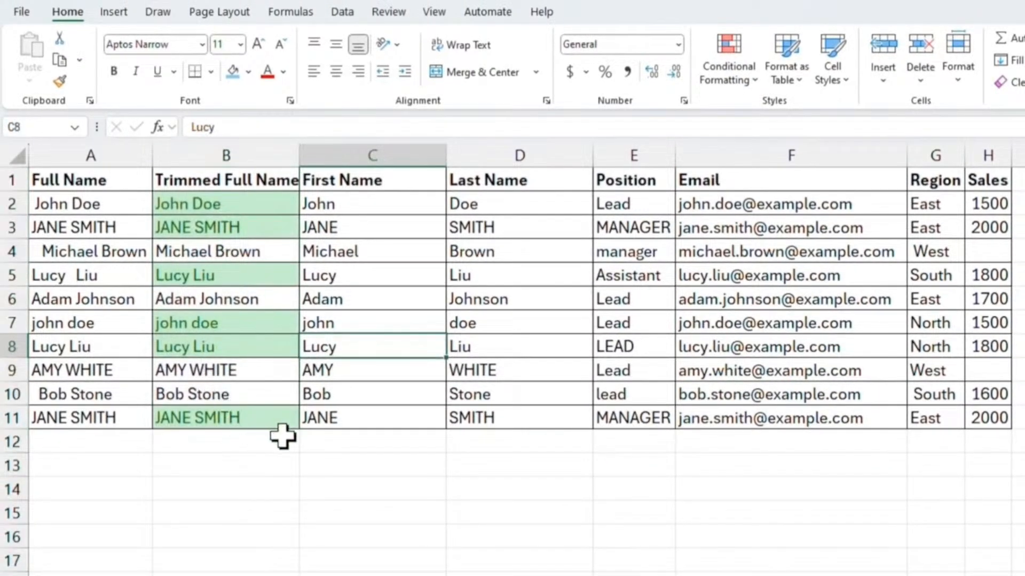
In the Convert Numbers Into Words table of Book2, enter 1250 in B4 and 365 in B5
key(Down)
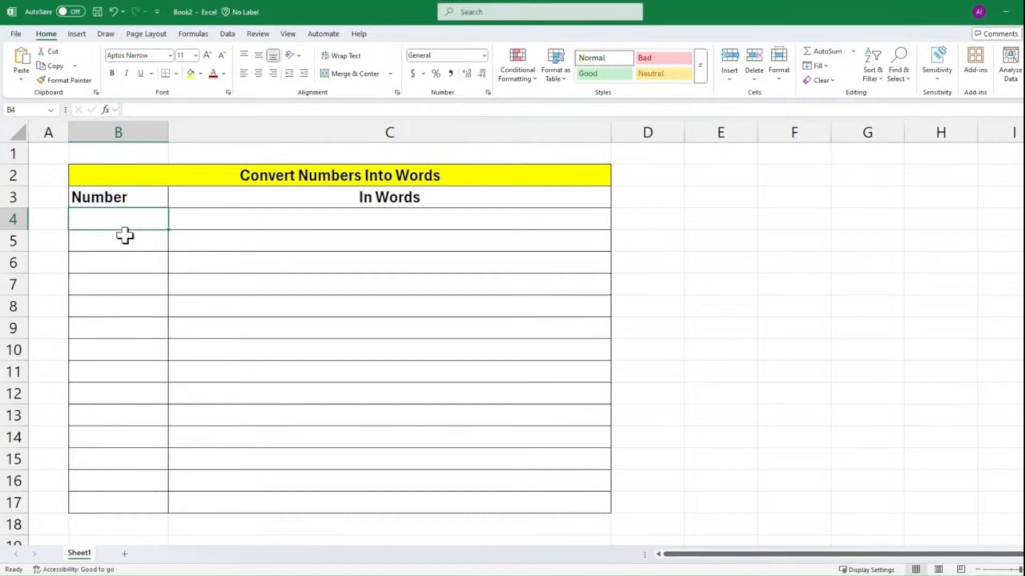
text(1250)
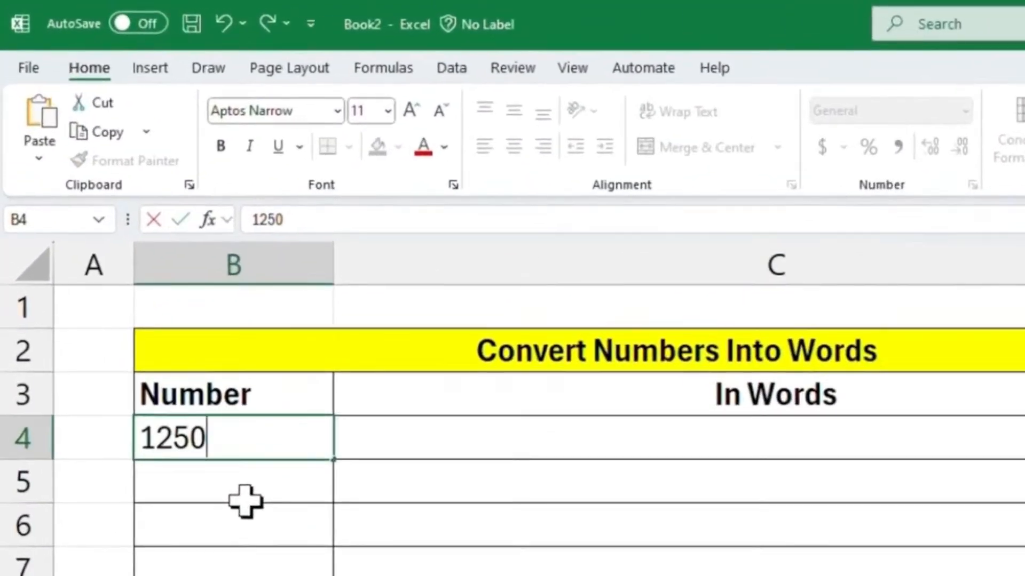
key(Return)
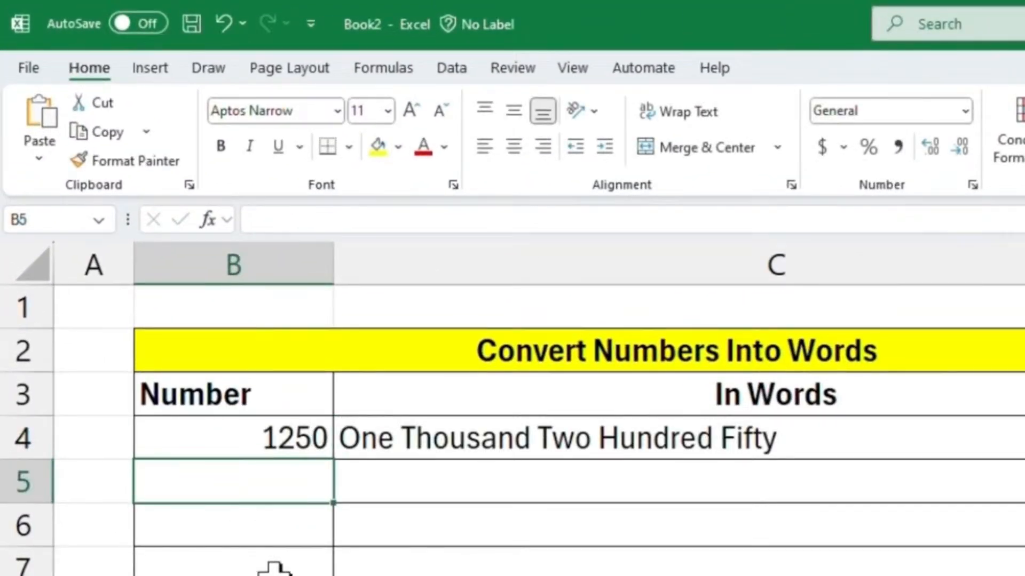
text(365)
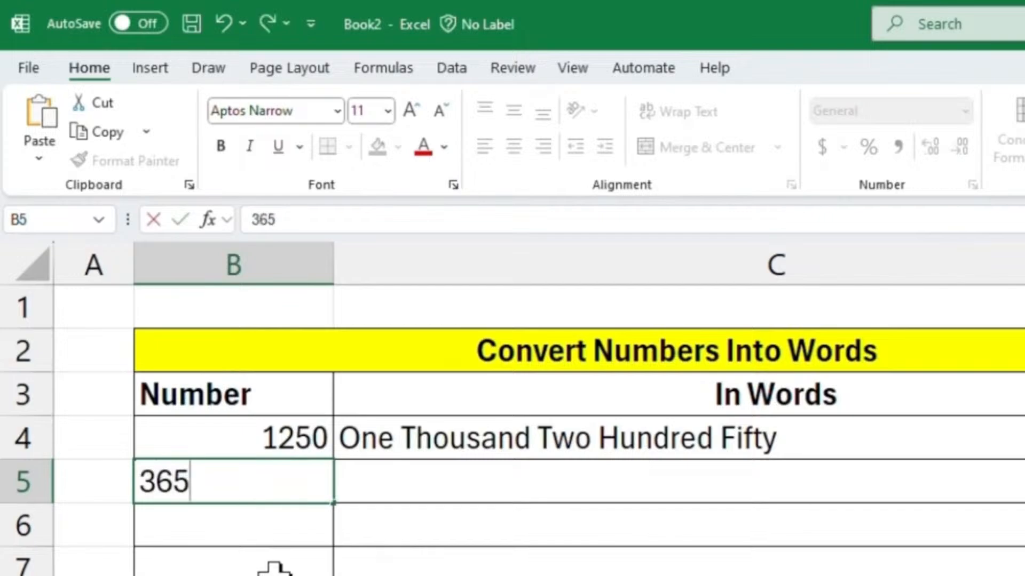
key(Return)
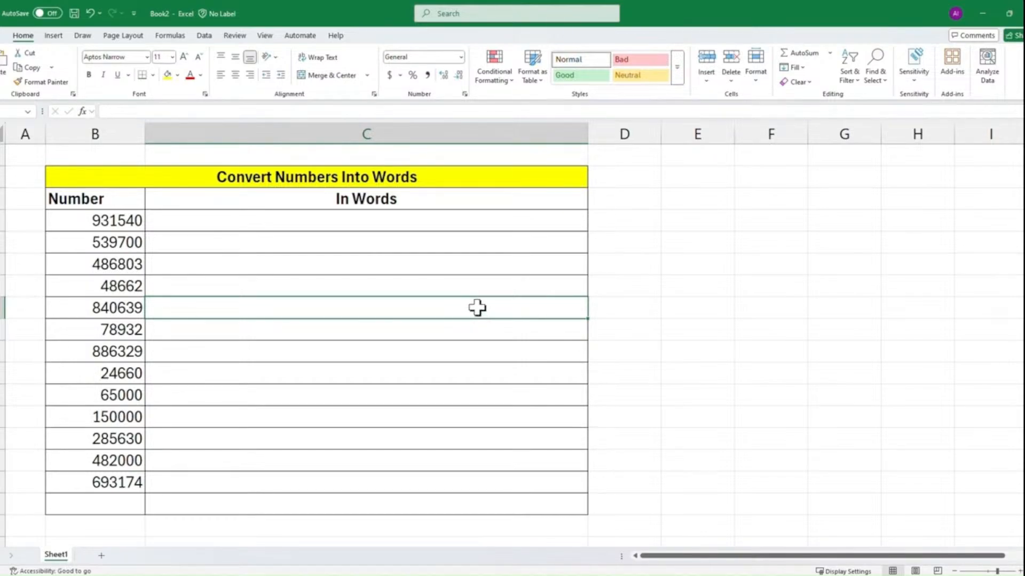
Check the formula suggestions for =numb in the first In Words cell, C4, and discard the entry
click(288, 220)
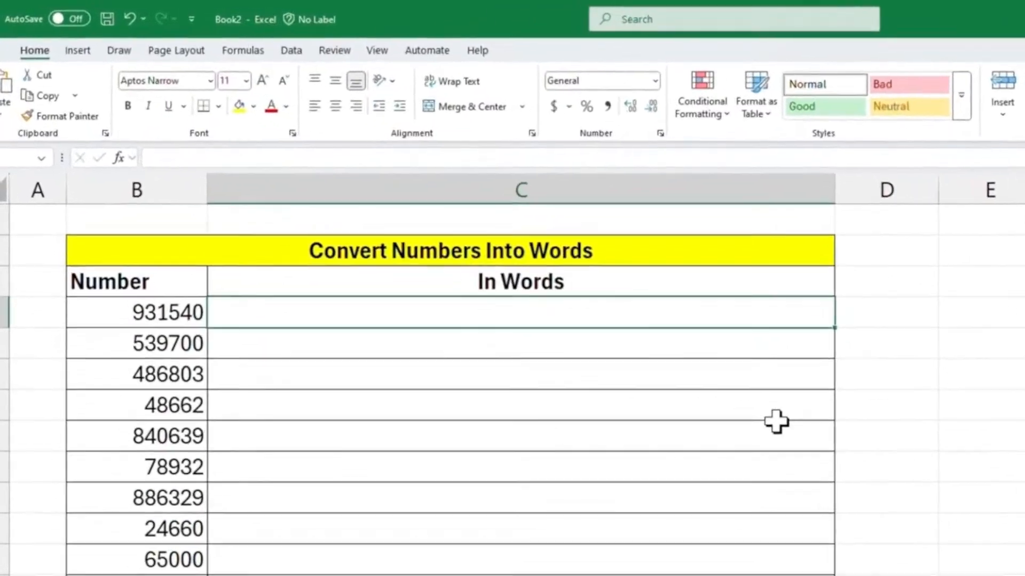
text(=numb)
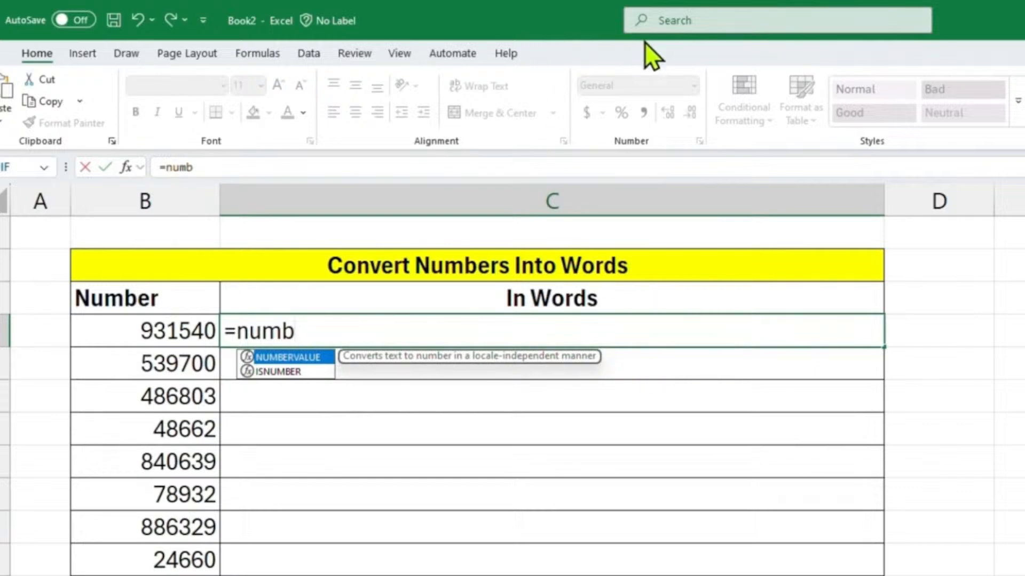
click(680, 30)
click(324, 329)
key(Escape)
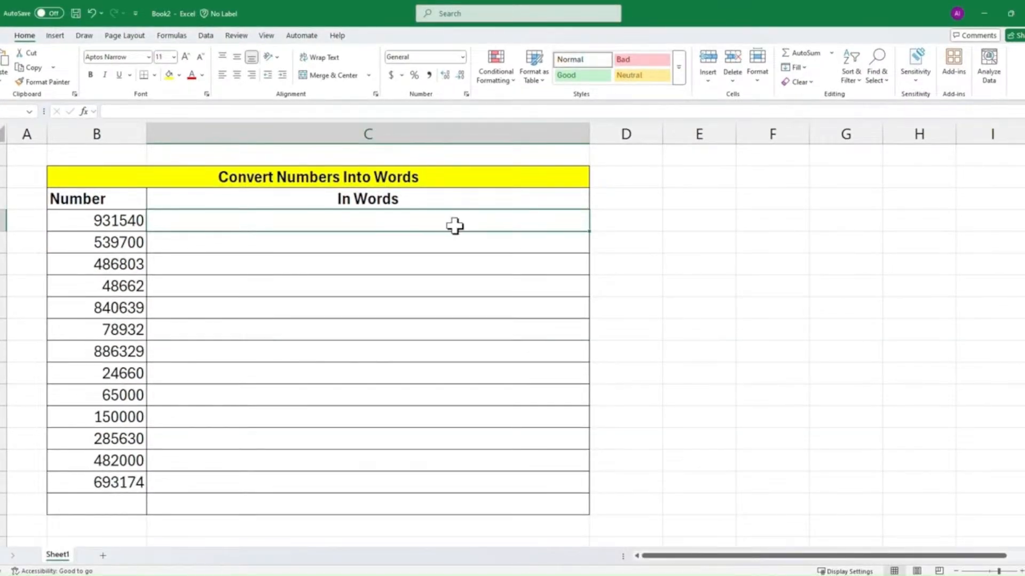
Switch to Sticky Notes and copy the whole Google Drive link from the purple note
mouse_move(747, 570)
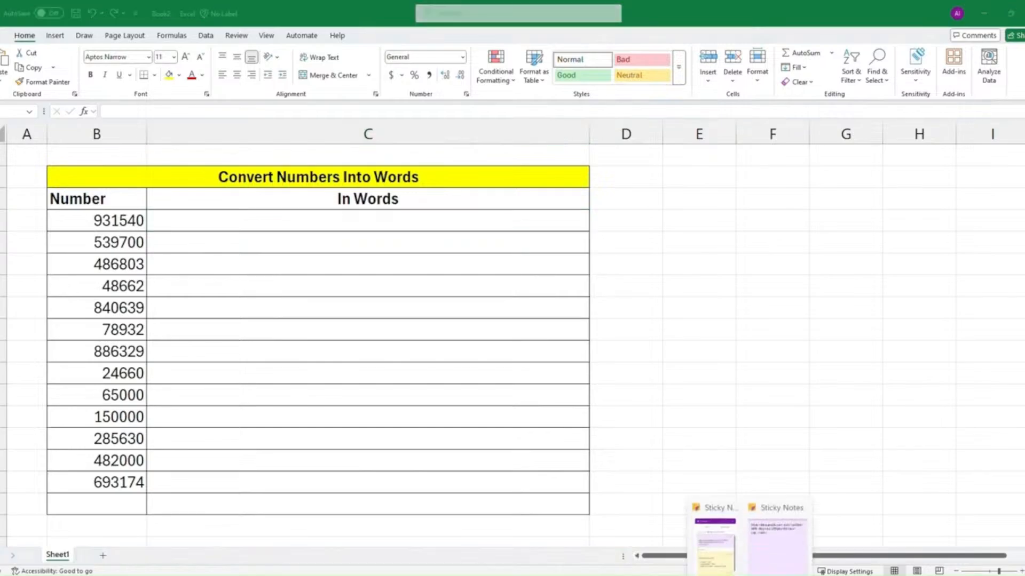
click(779, 545)
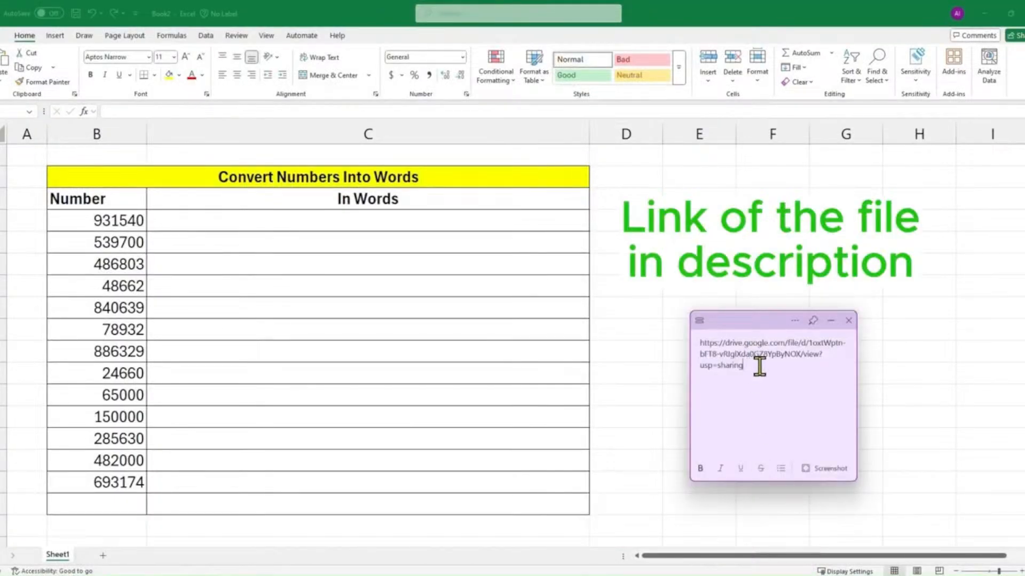
key(ctrl+a)
key(ctrl+c)
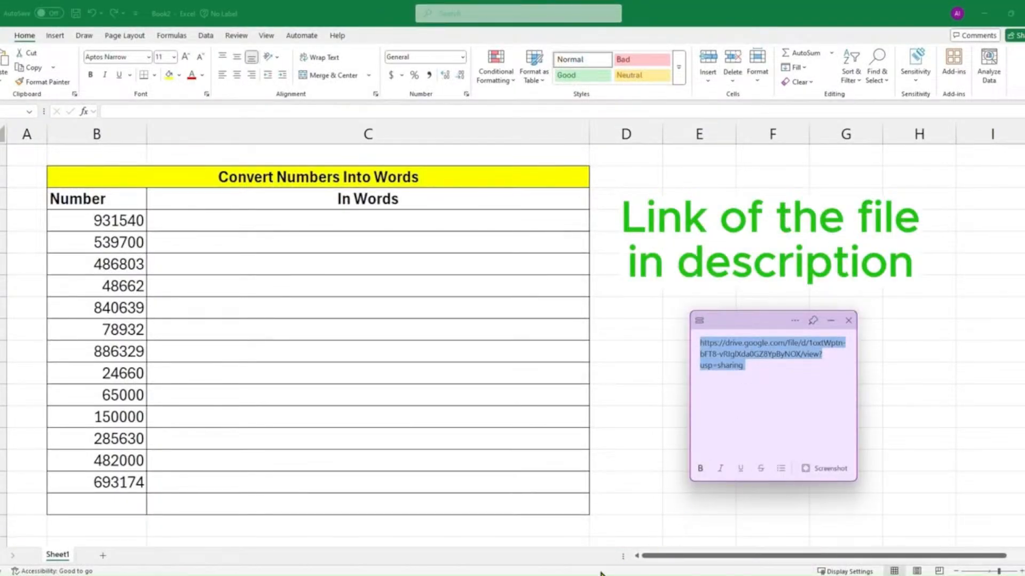
Switch to Chrome and open the copied Google Drive link
mouse_move(553, 569)
click(551, 543)
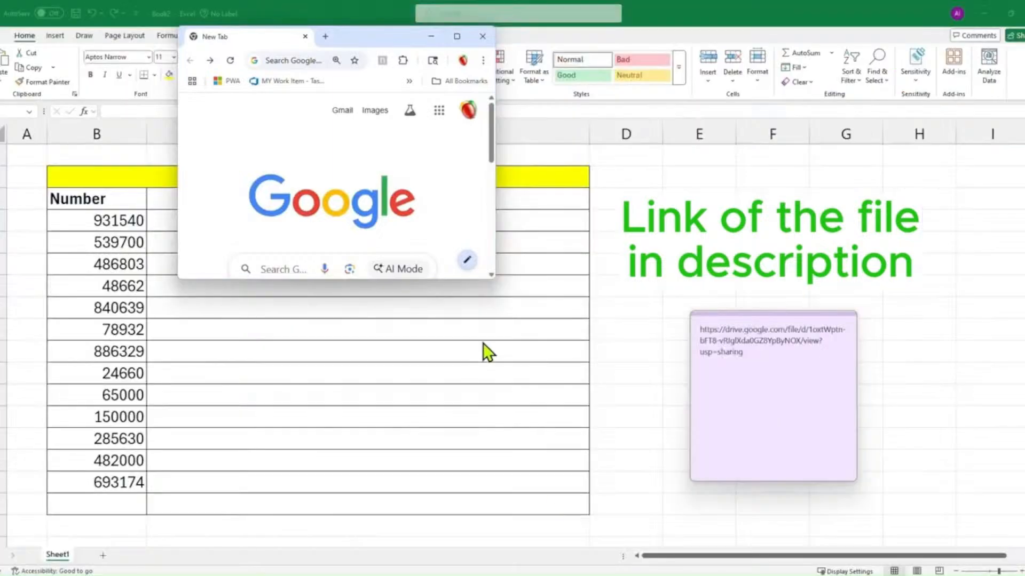
click(296, 61)
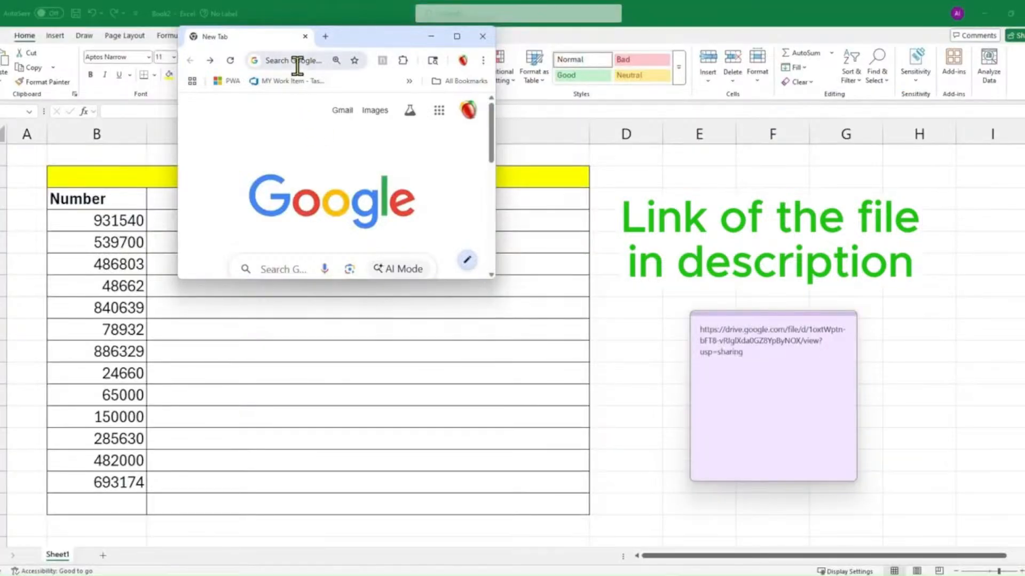
key(ctrl+v)
key(Return)
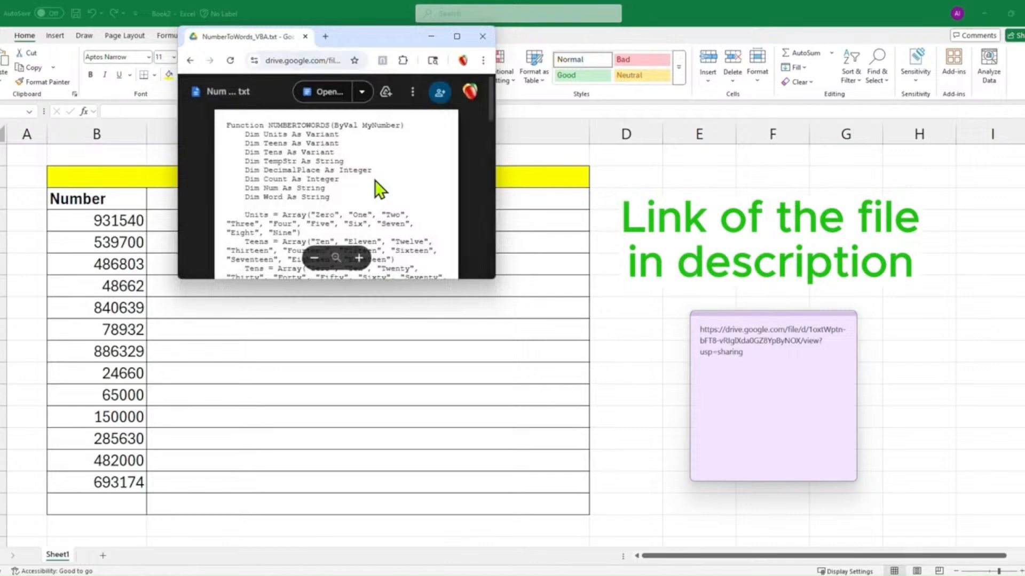
Copy the full NUMBERTOWORDS code from NumberToWords_VBA.txt and return to the Excel worksheet with the browser and note minimized
key(ctrl+a)
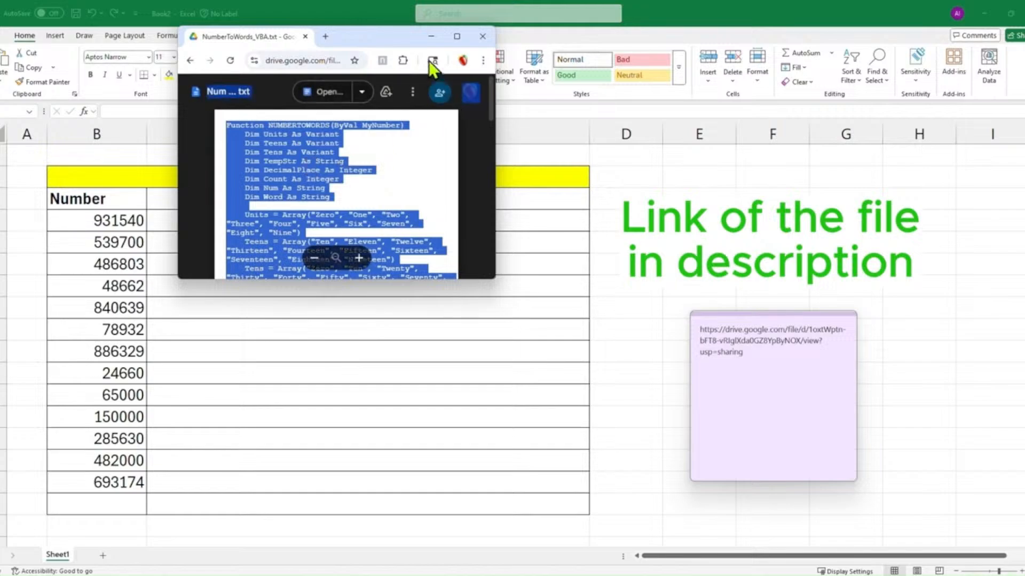
click(431, 38)
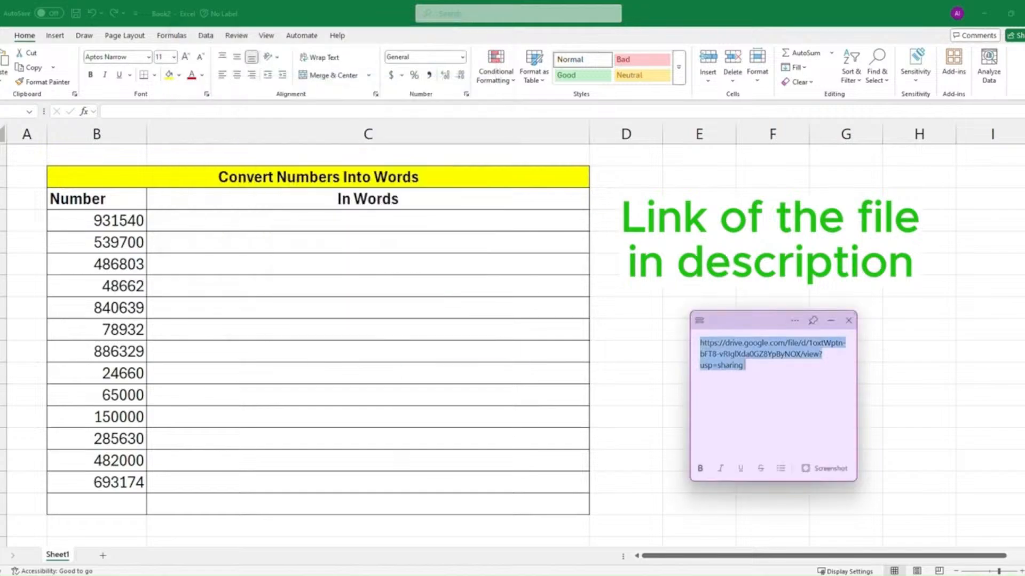
click(830, 321)
click(437, 249)
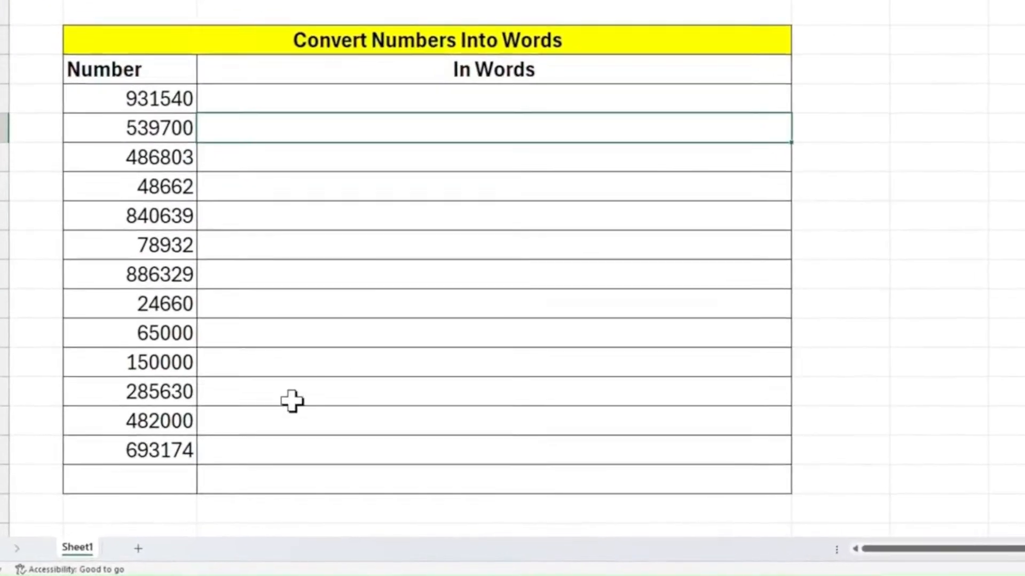
Open the VBA code editor for Sheet1 and insert a new module in the Book2 project
right_click(92, 544)
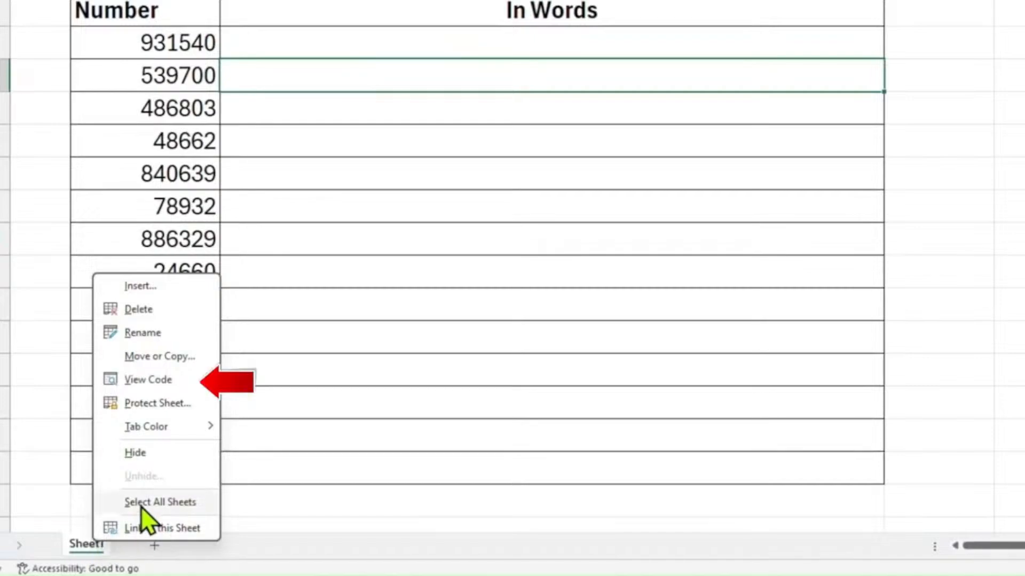
click(171, 381)
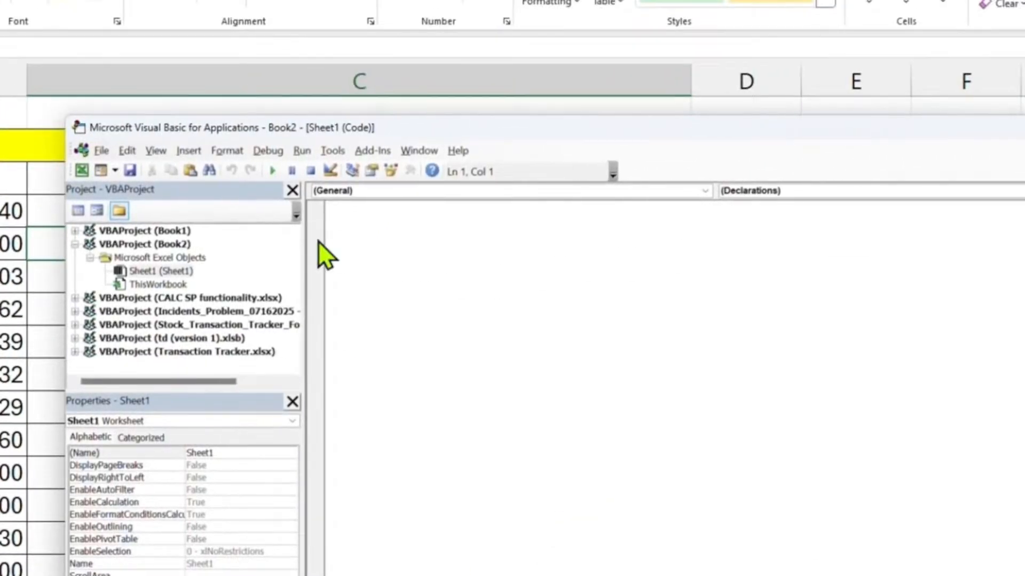
click(188, 153)
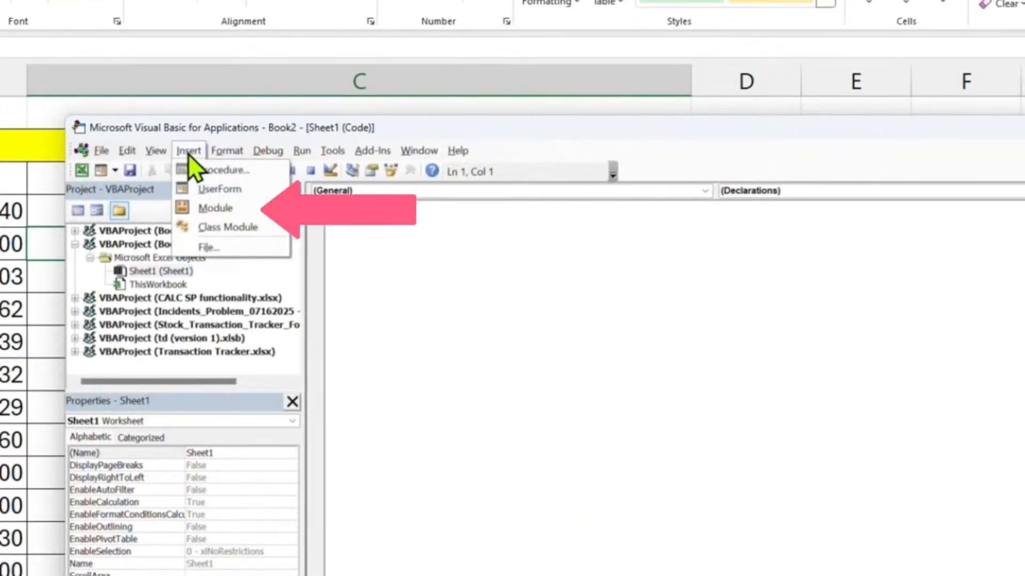
click(222, 212)
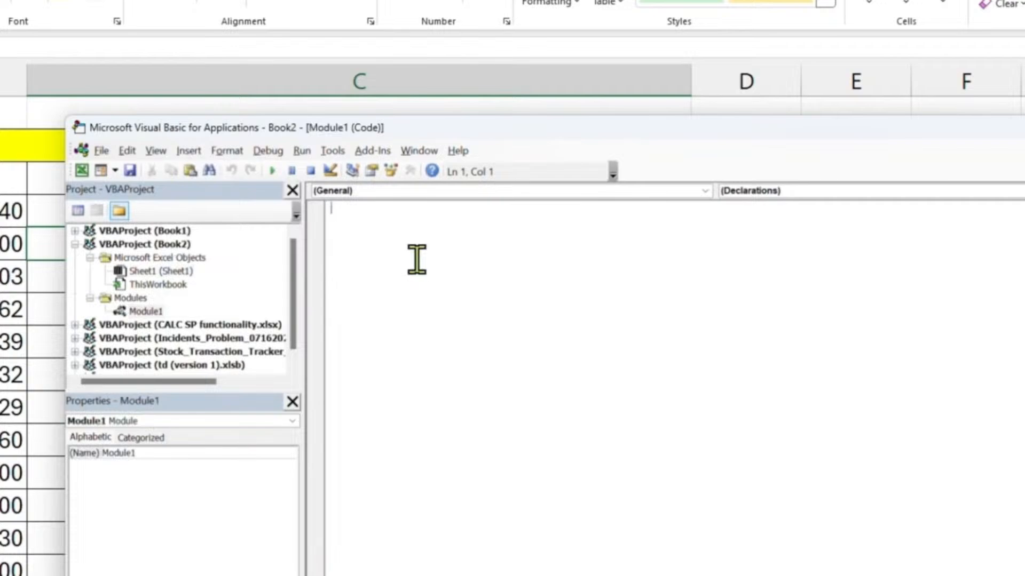
Paste the copied NUMBERTOWORDS code into the empty module and close the VBA editor
key(ctrl+v)
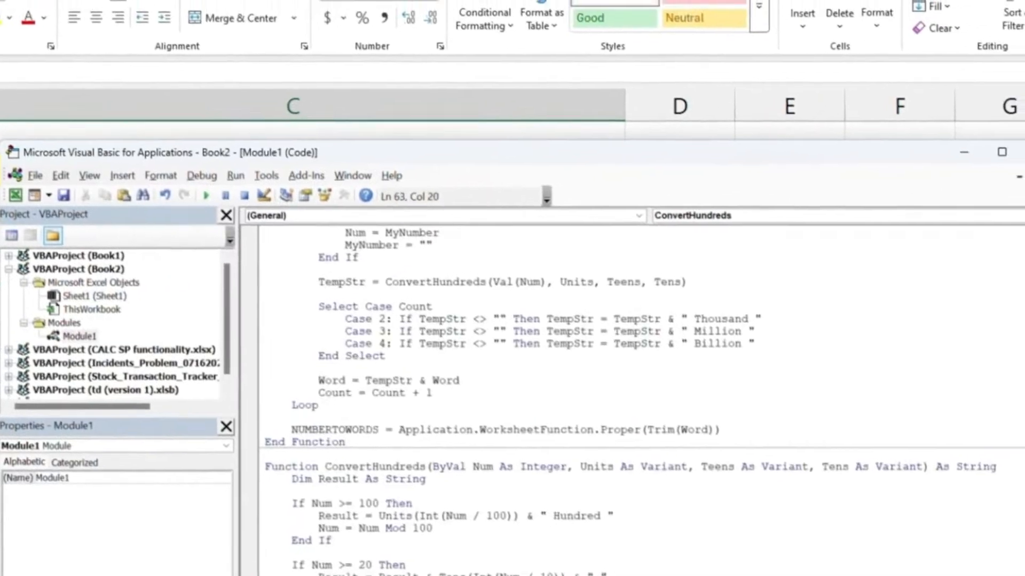
click(534, 574)
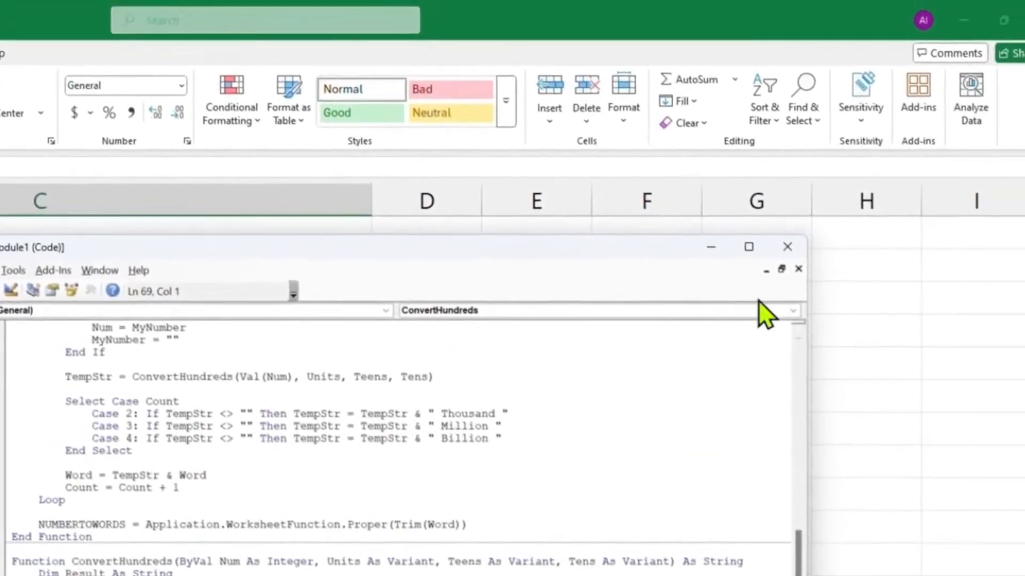
click(788, 247)
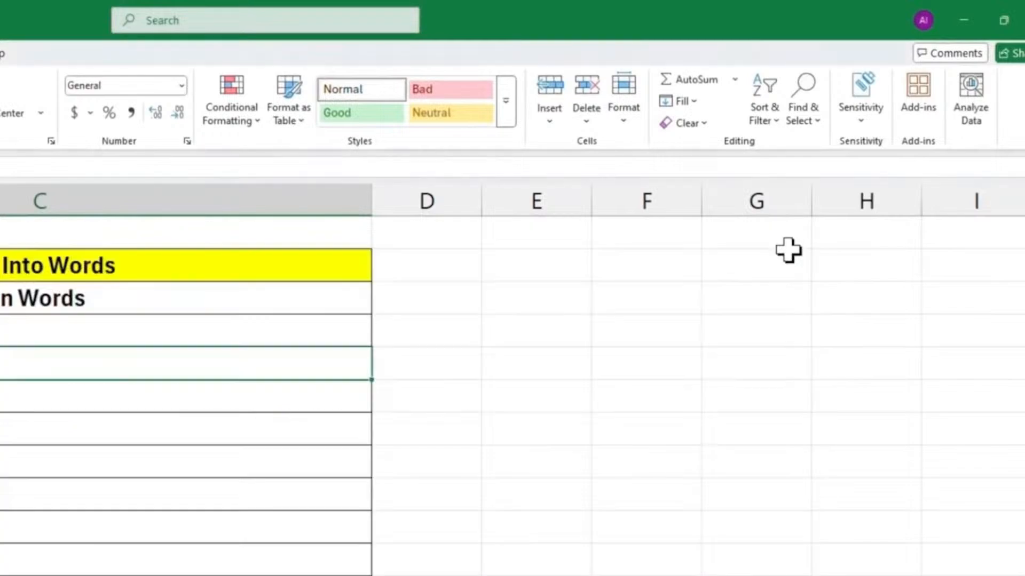
Enter the formula =NUMBERTOWORDS(B4) for the first number in the In Words column
text(=num)
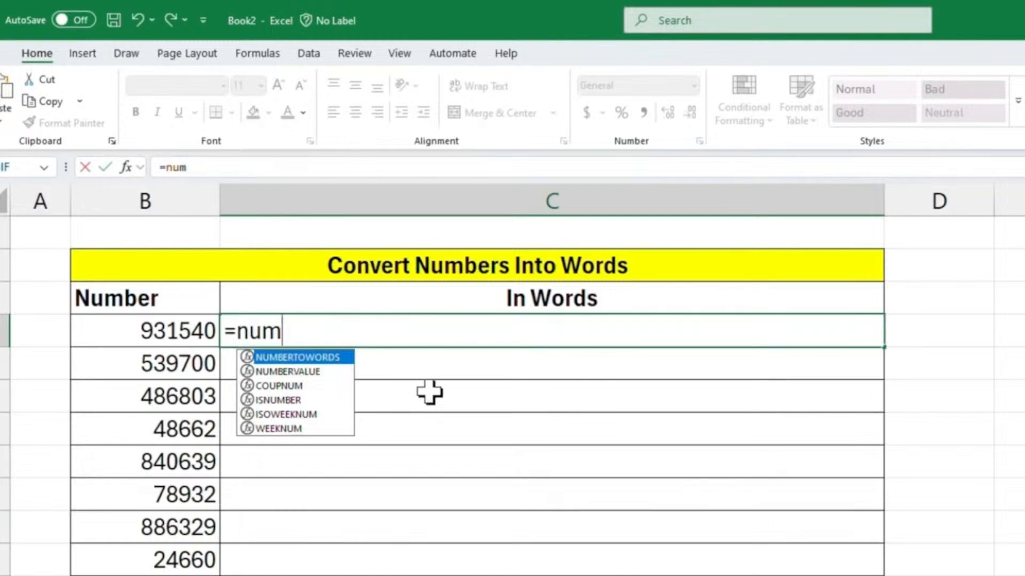
key(Tab)
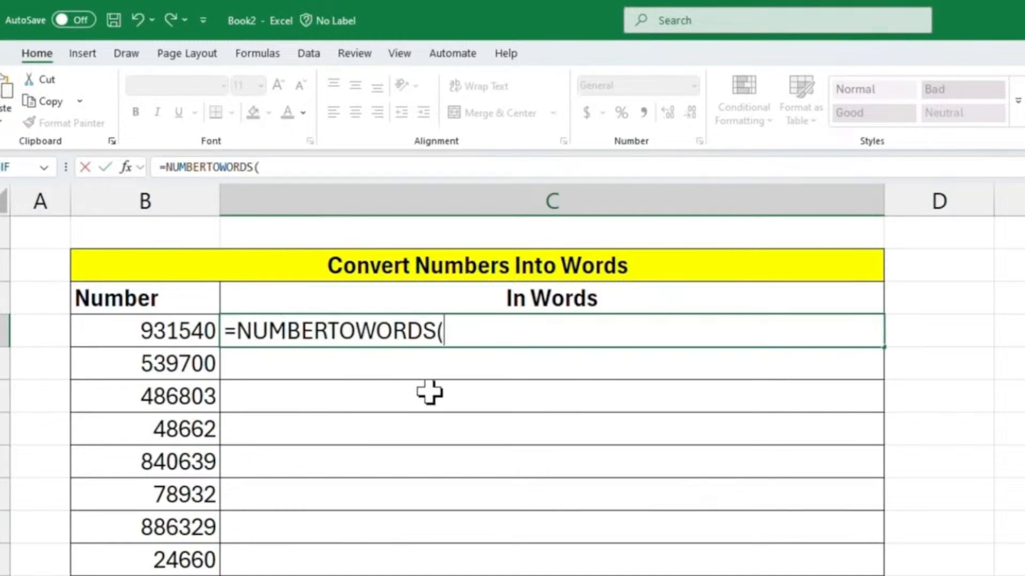
key(Left)
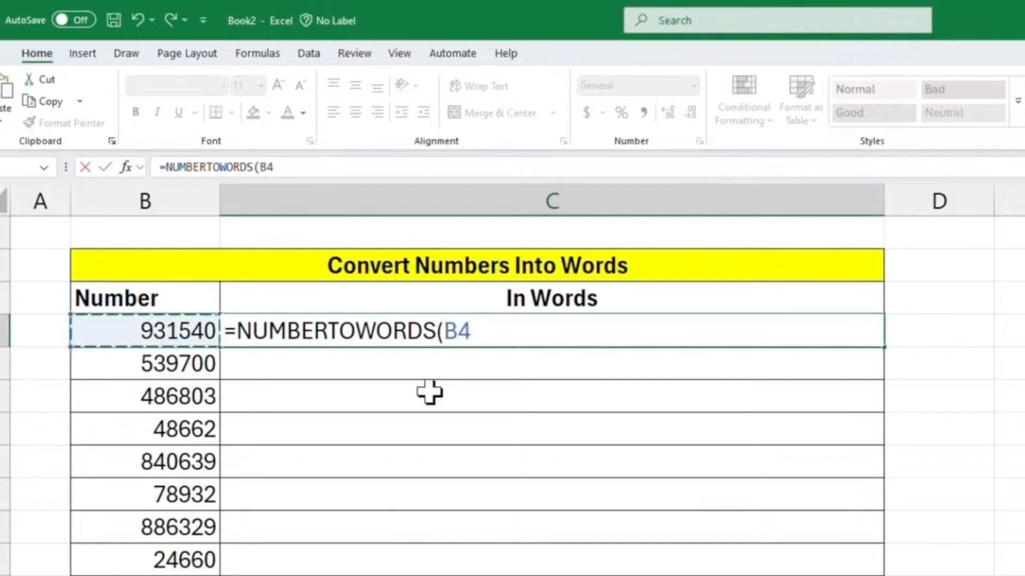
text())
key(Return)
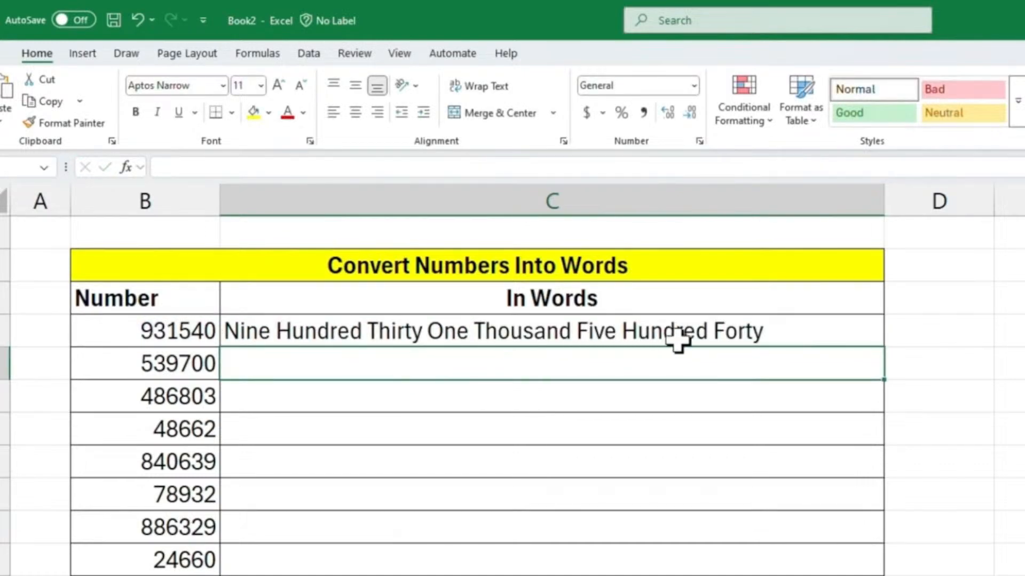
Fill the NUMBERTOWORDS formula down the In Words column through the row for 693174
click(828, 342)
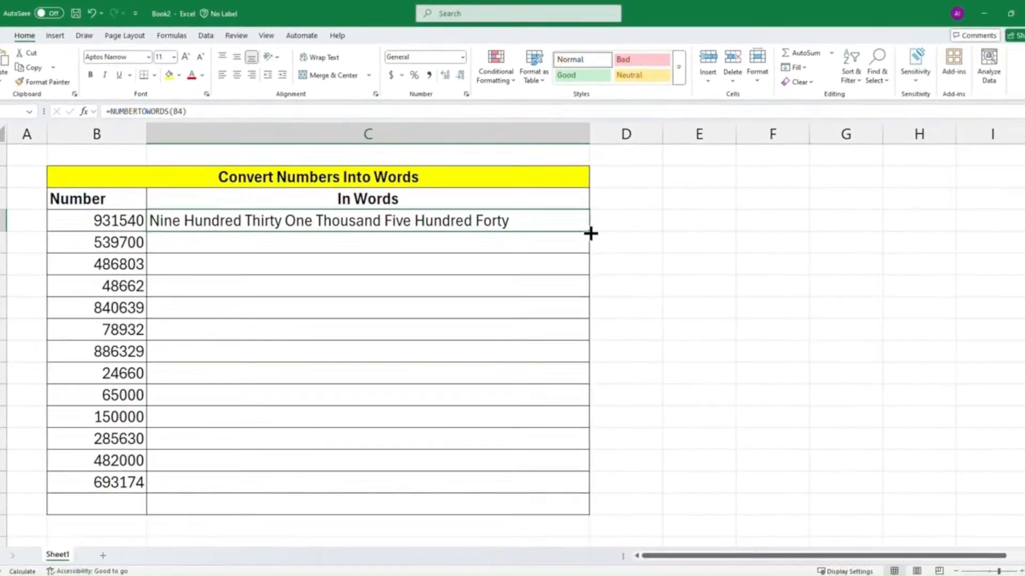
drag(884, 346, 901, 575)
drag(600, 408, 591, 502)
click(366, 438)
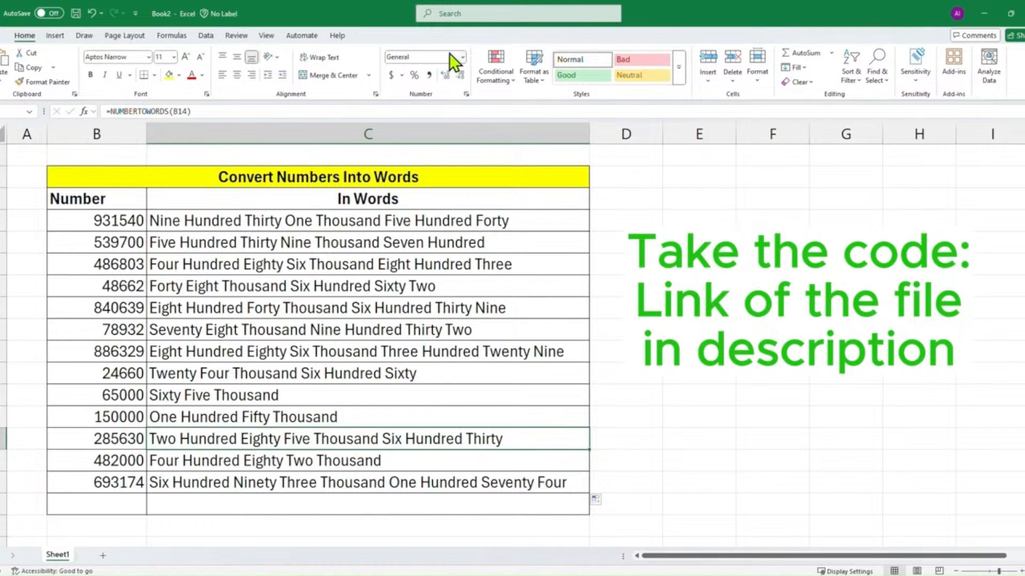
click(536, 313)
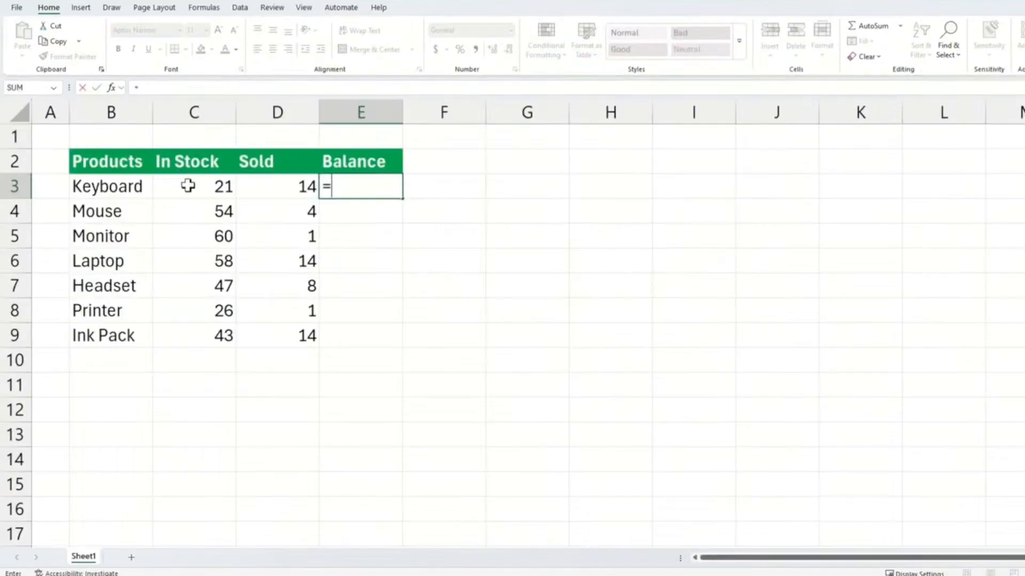
Complete the Balance formula in E3 as =C3:C14-D3:D14 to subtract the Sold range from the In Stock range
drag(187, 185, 192, 448)
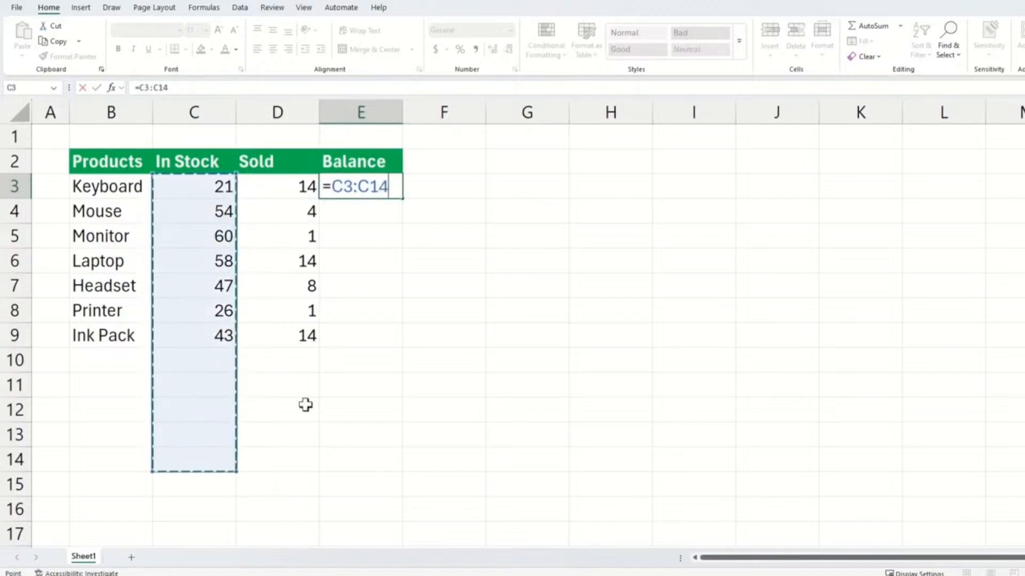
text(-)
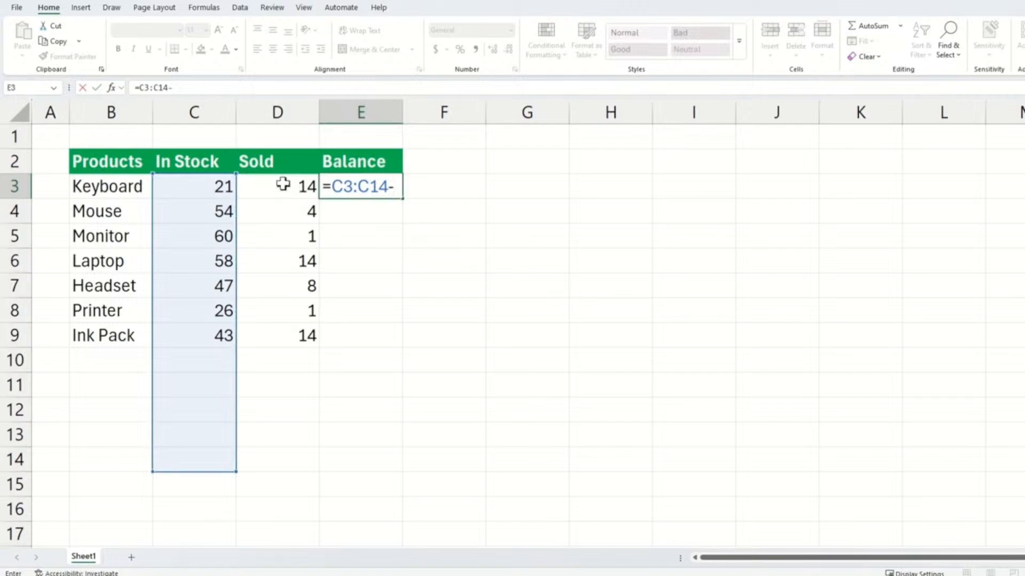
drag(281, 183, 256, 466)
key(Return)
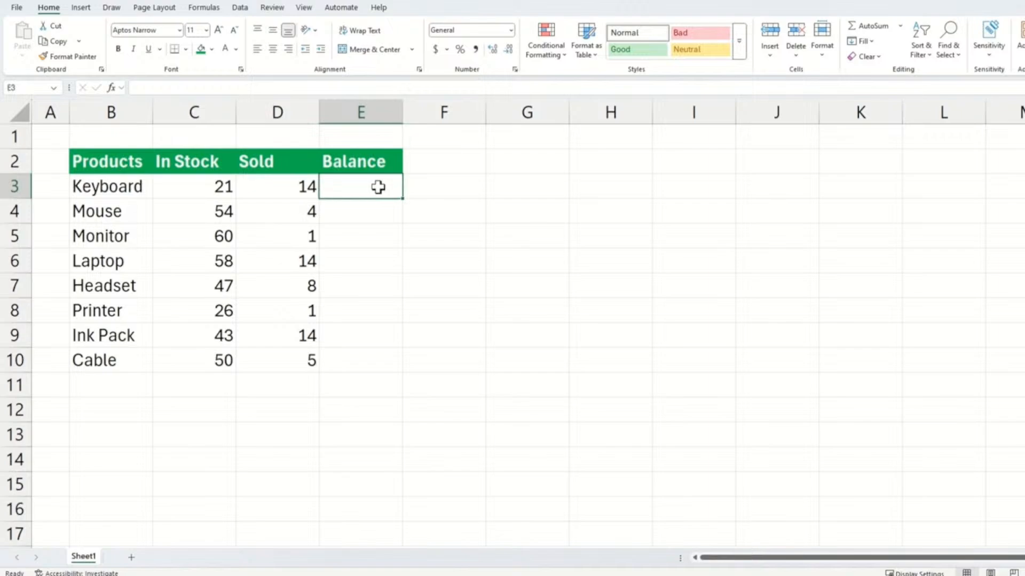
Enter the formula =C3:C10-D3:D10 in E3 to calculate the Balance for the existing products
text(=)
drag(213, 183, 207, 361)
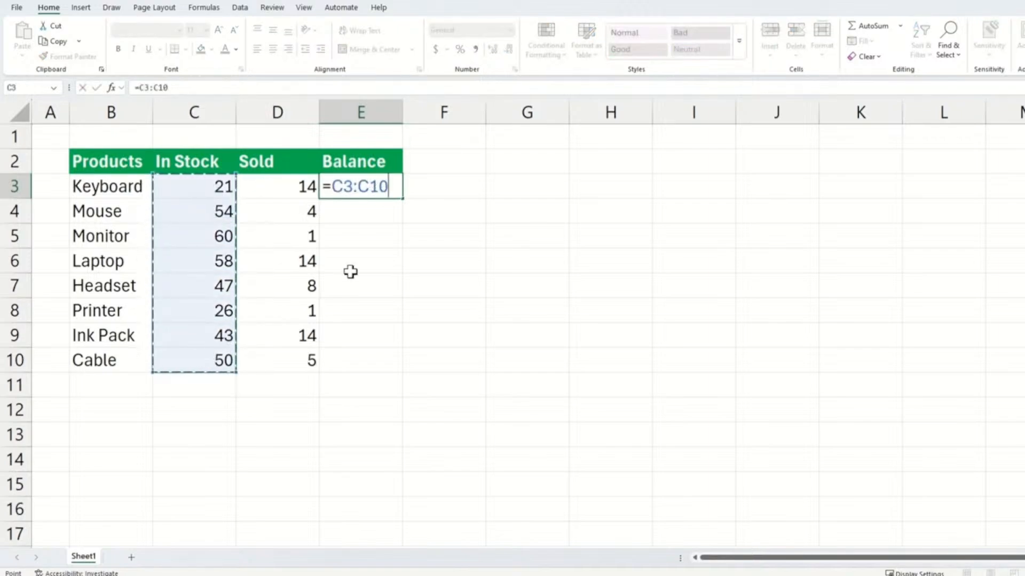
text(-)
drag(290, 183, 283, 353)
key(Return)
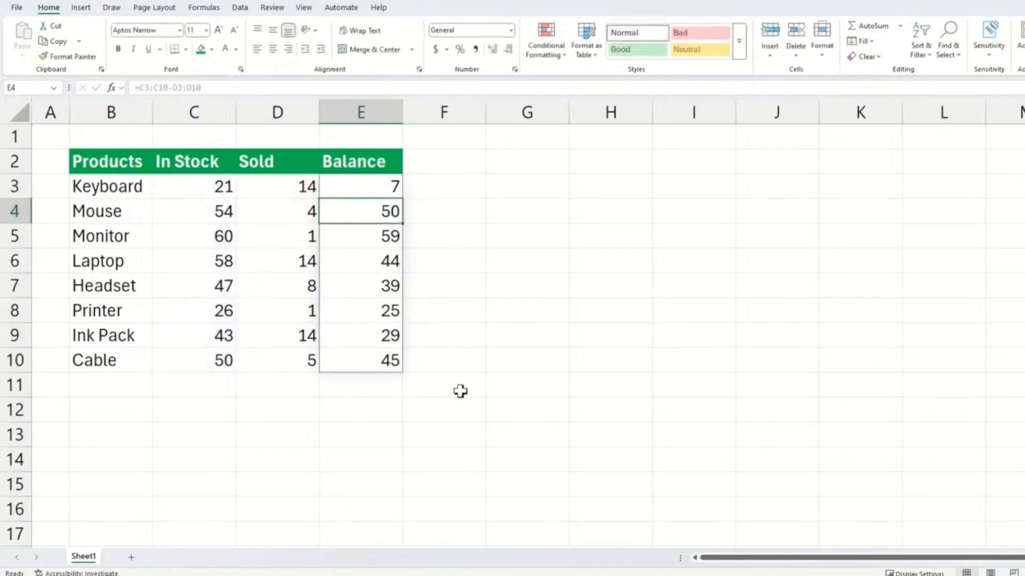
Add the product usb in row 11 with 100 in stock and 100 sold
click(204, 384)
click(103, 382)
text(usb)
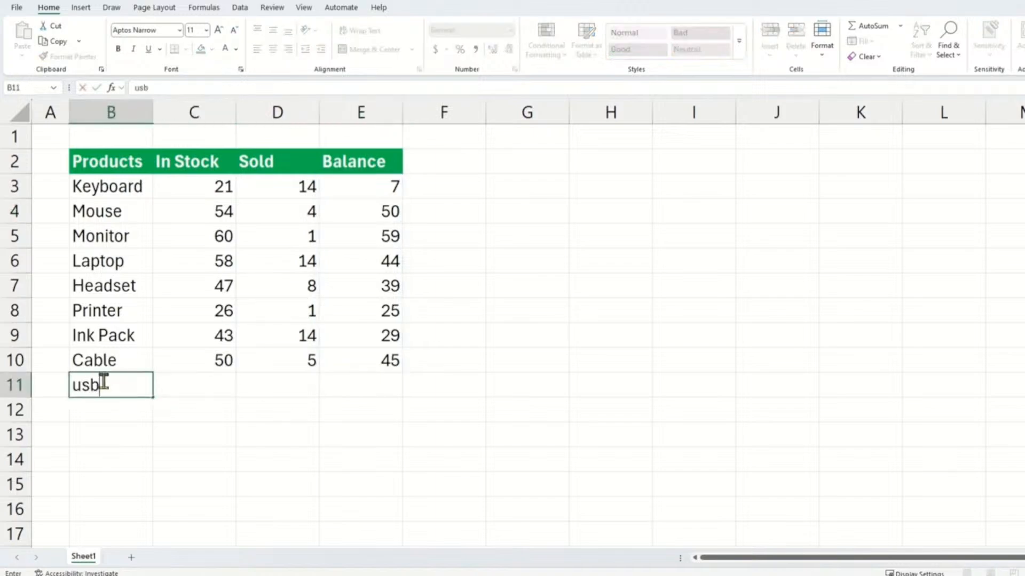
key(Tab)
text(100)
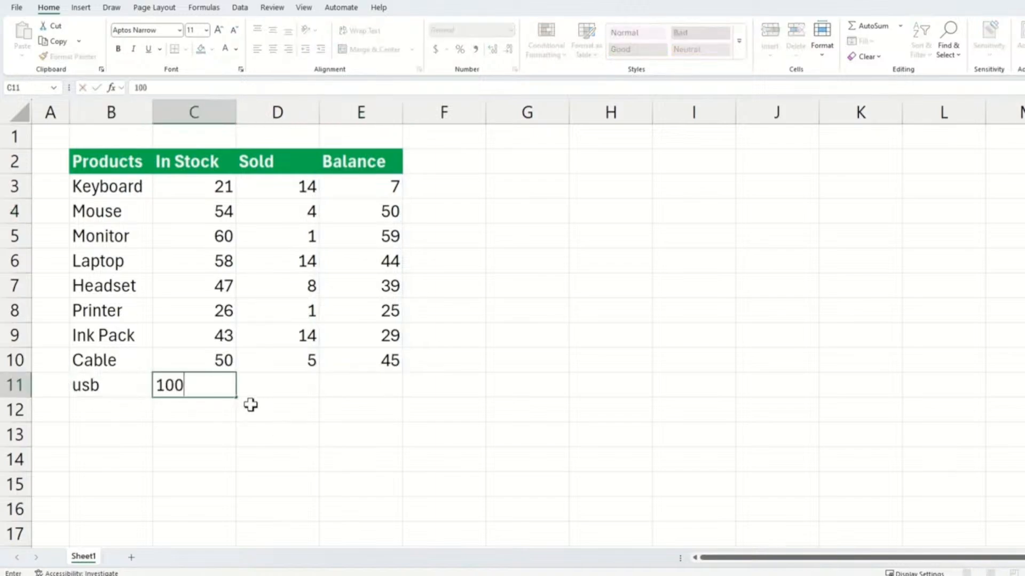
key(Tab)
text(100)
key(Tab)
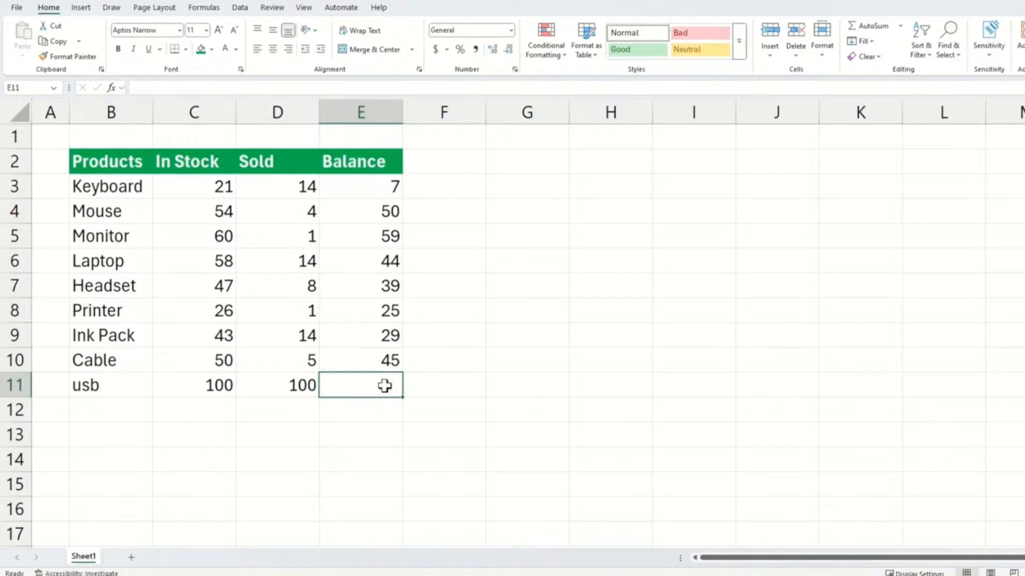
Extend both ranges of the Balance formula in E3 to row 14, giving =C3:C14-D3:D14
click(372, 188)
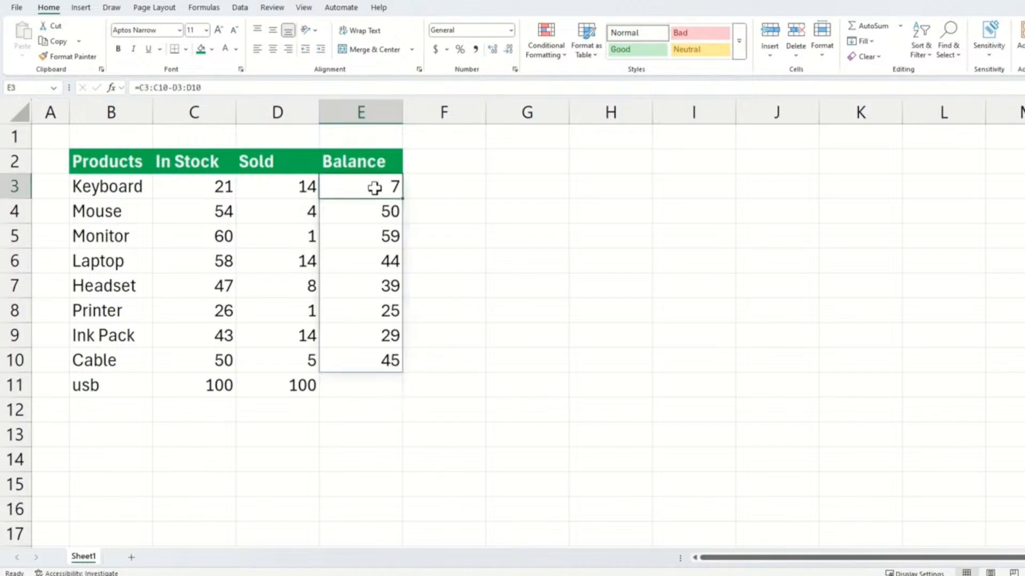
double_click(366, 190)
double_click(359, 186)
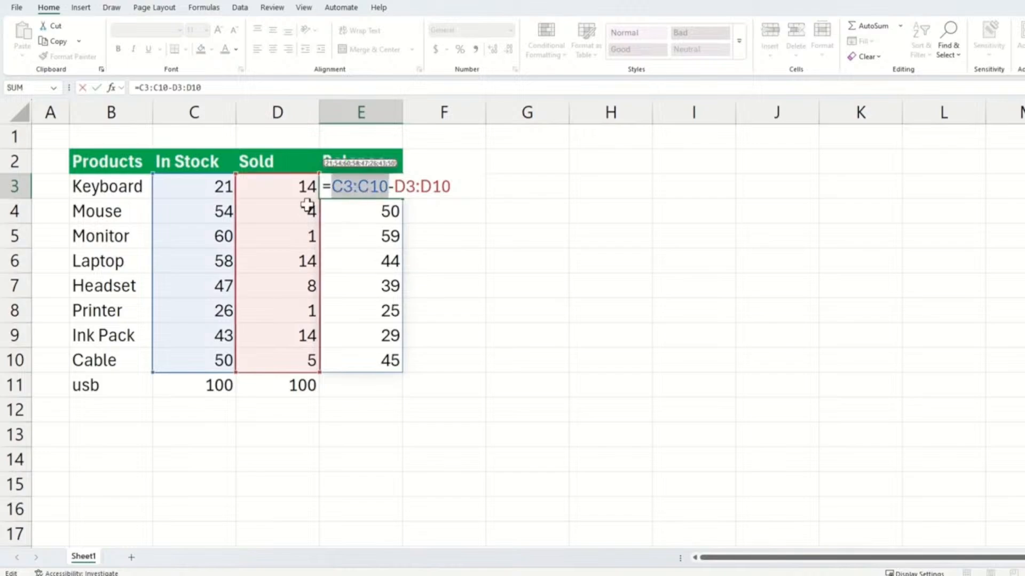
drag(183, 190, 183, 446)
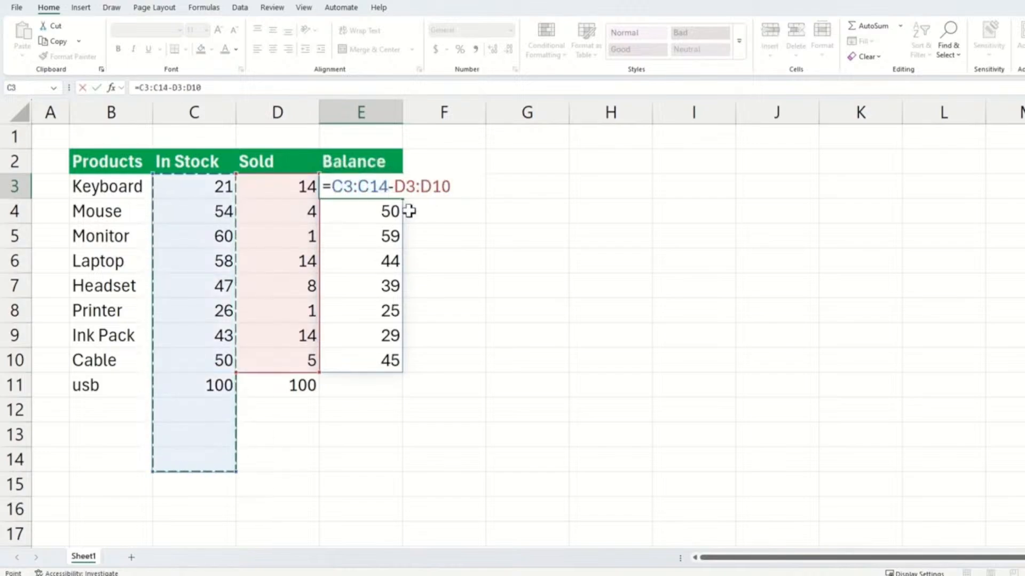
double_click(397, 191)
drag(287, 183, 267, 466)
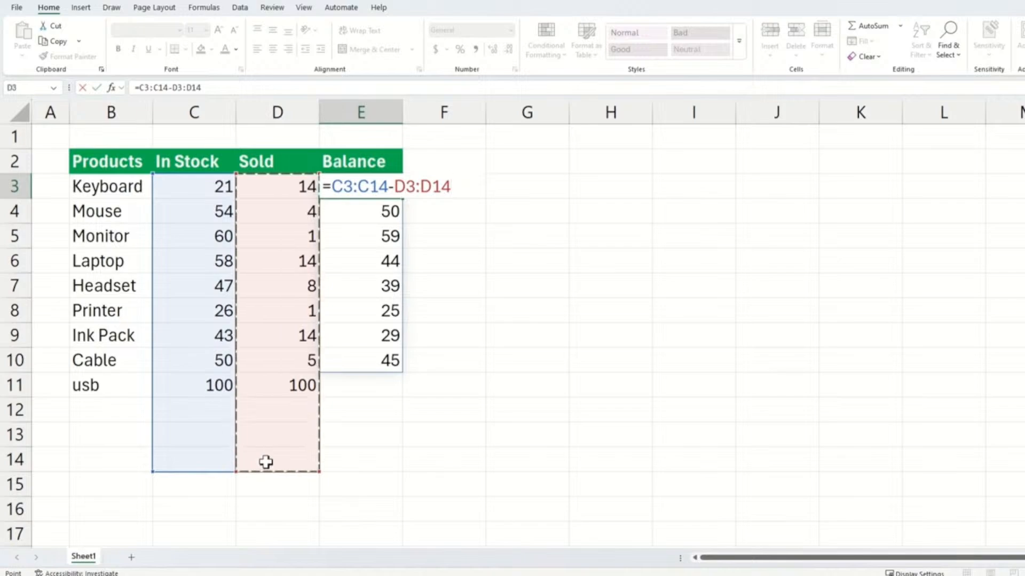
key(Return)
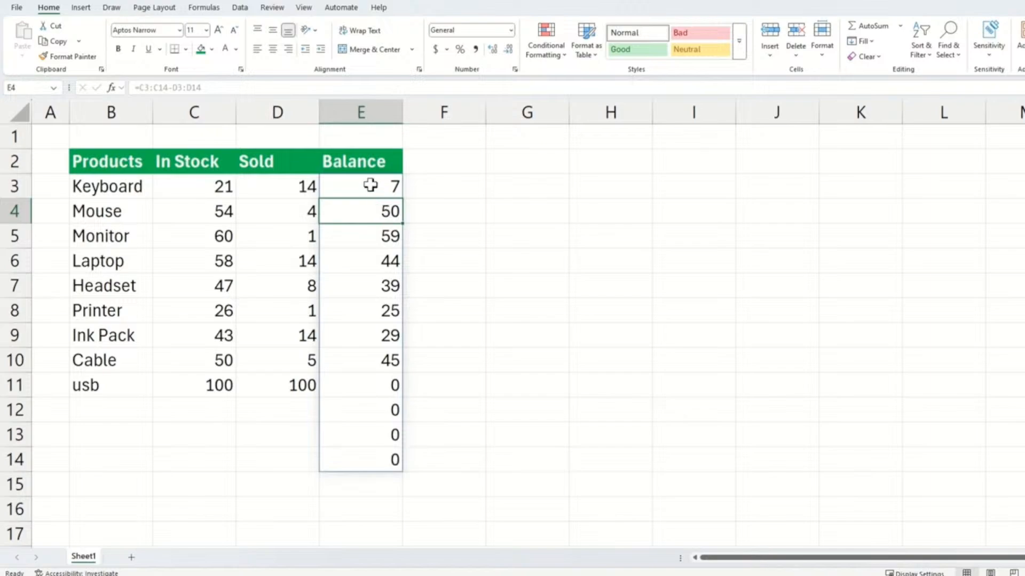
Clear the Balance results from E3:E15 and enter =IF(C3-D3=0,"",C3-D3) in E3
drag(373, 183, 348, 490)
key(Delete)
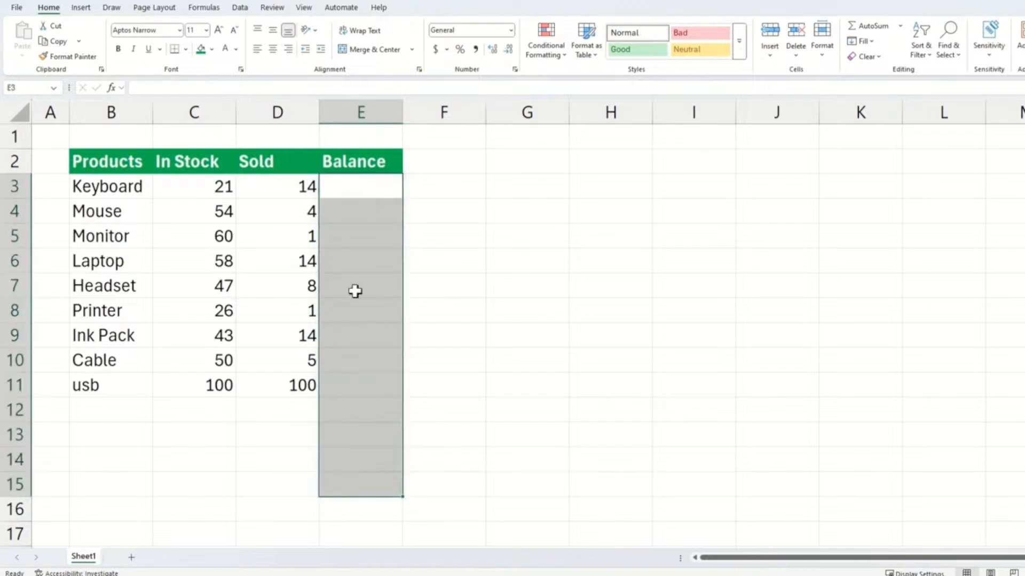
click(365, 187)
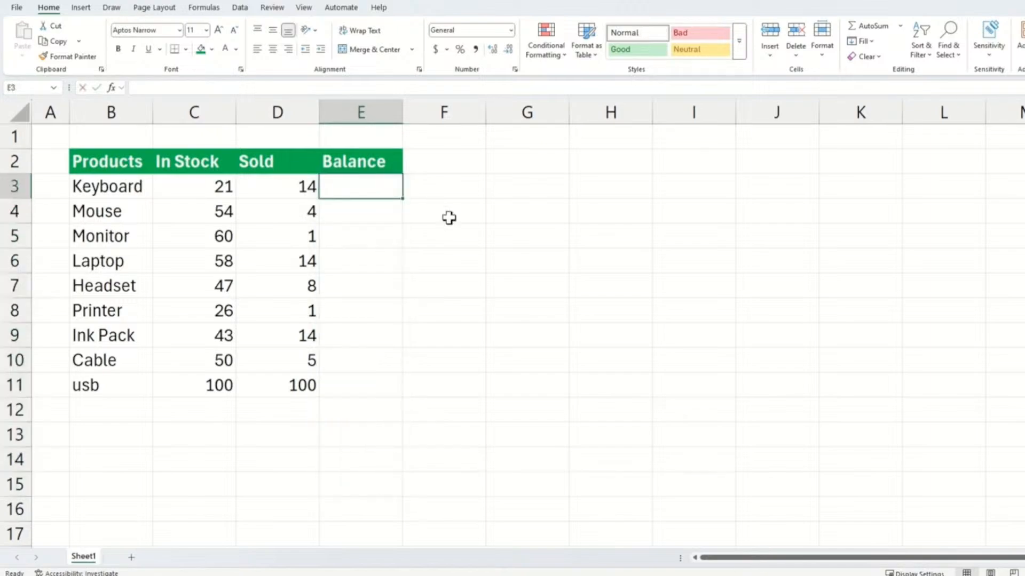
text(=if()
key(Left)
key(Left)
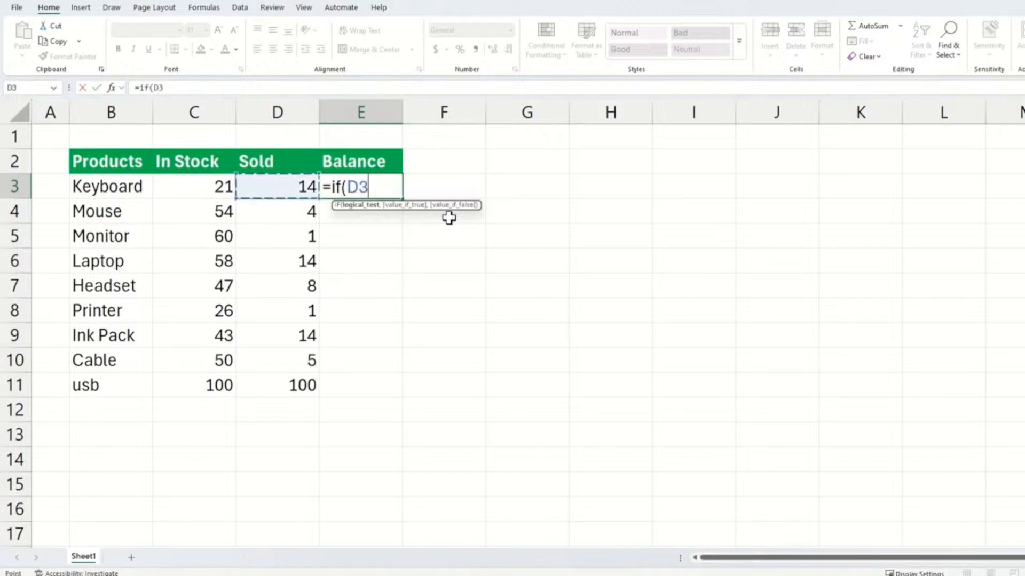
text(-)
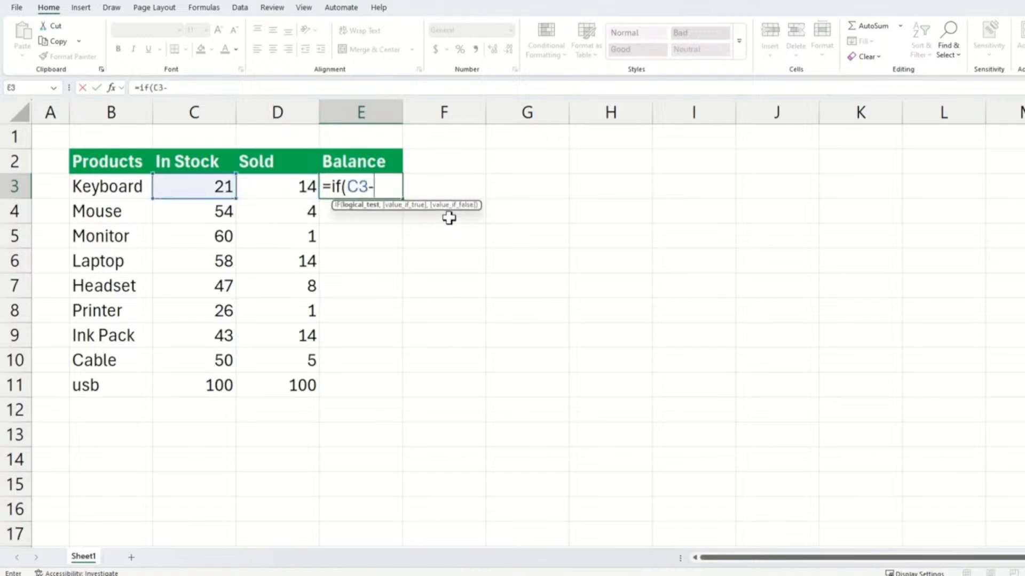
key(Left)
text(=0)
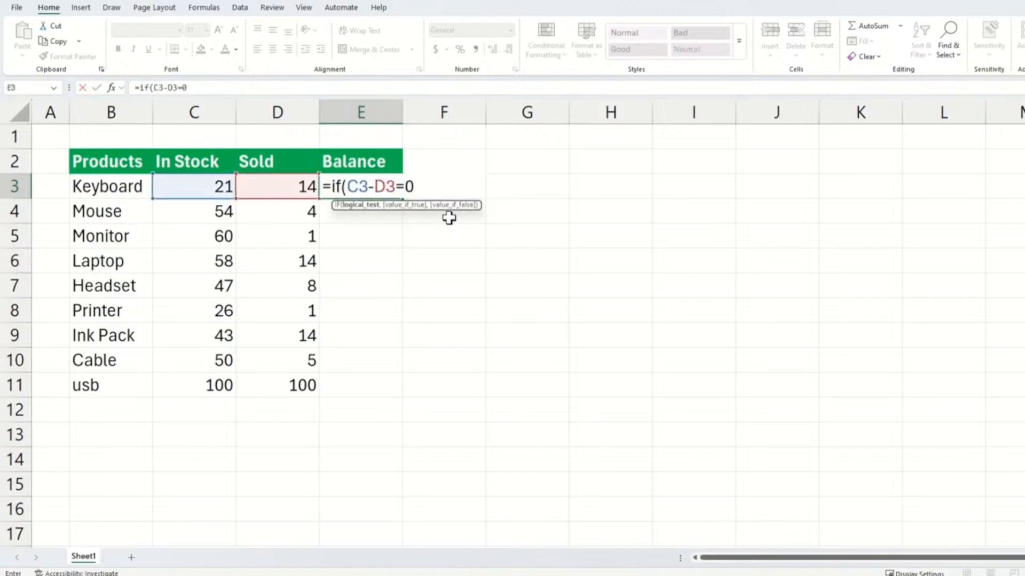
text(,)
text(,)
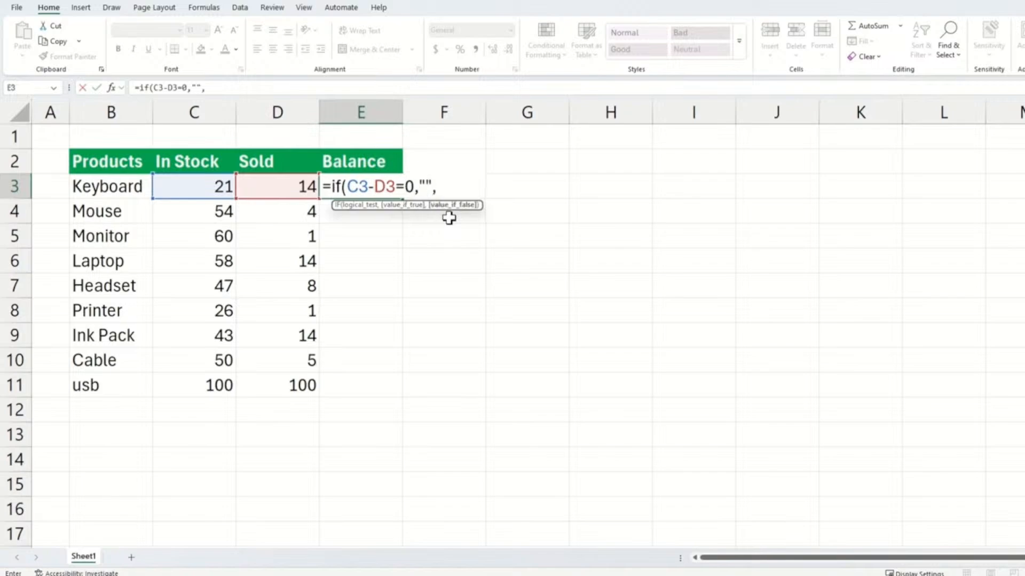
text(C3-D3))
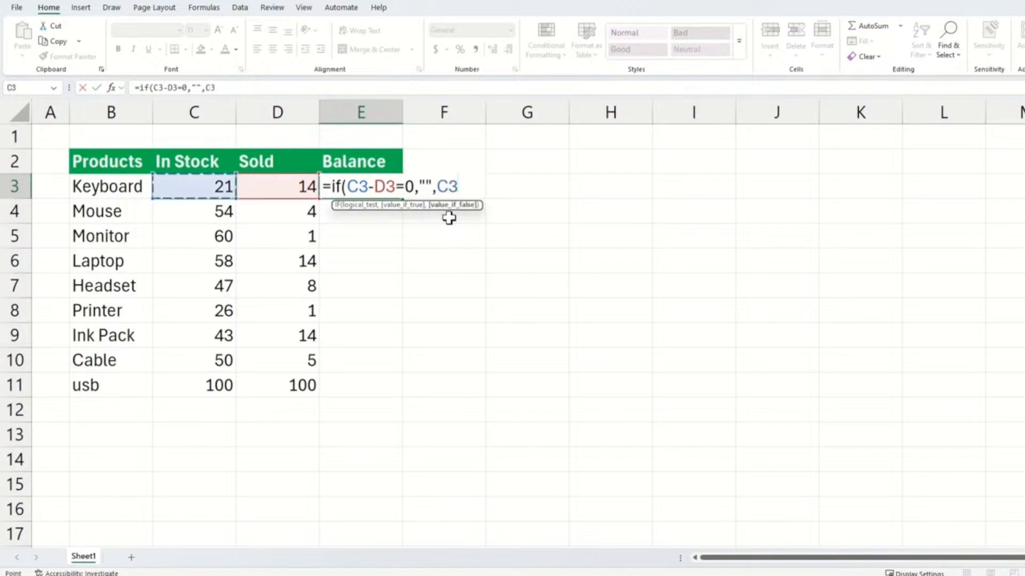
key(Return)
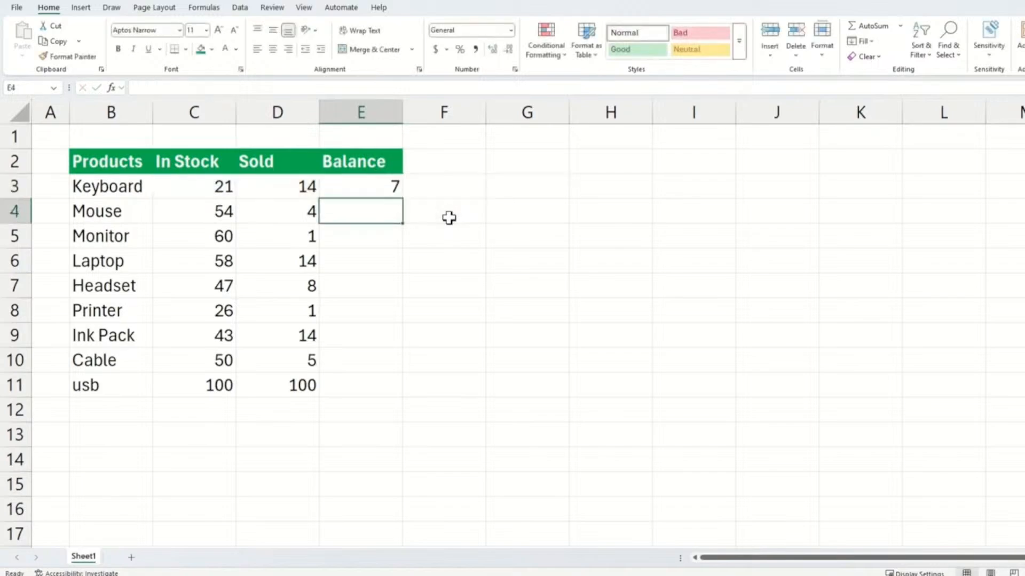
Fill the IF formula from E3 down the Balance column to E16 and check cells in the filled table
click(396, 194)
drag(402, 199, 387, 517)
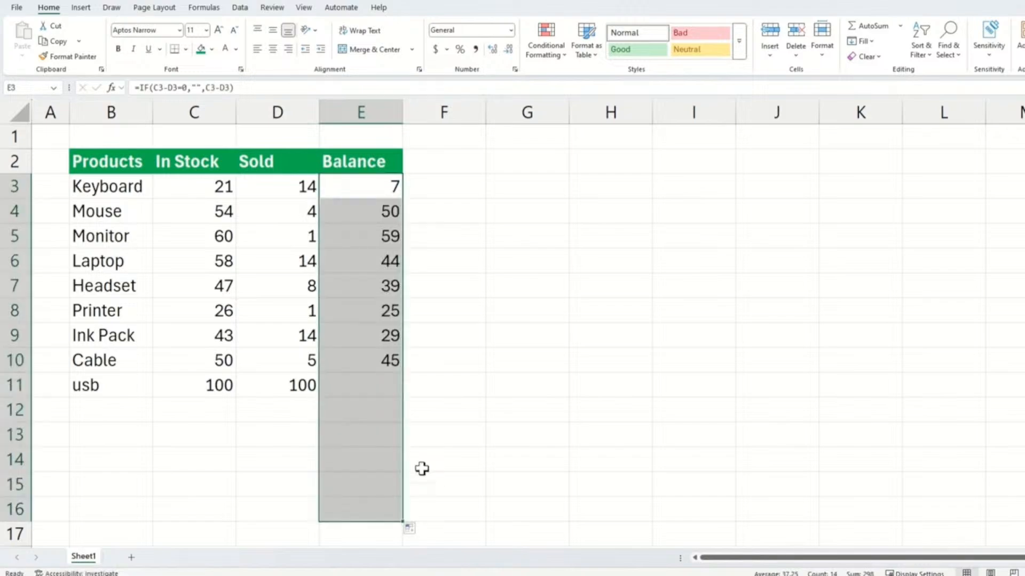
click(374, 410)
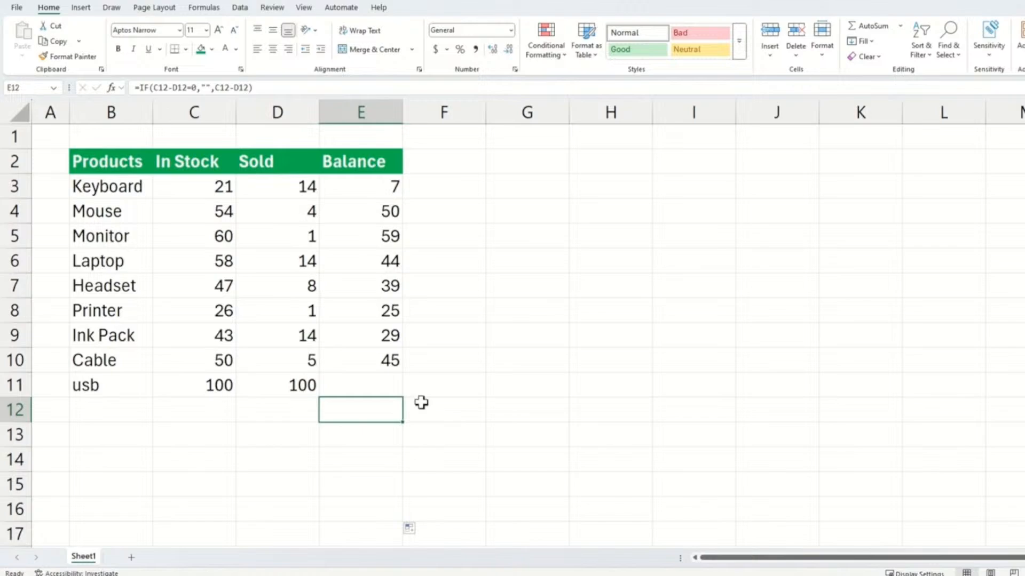
click(213, 384)
click(293, 388)
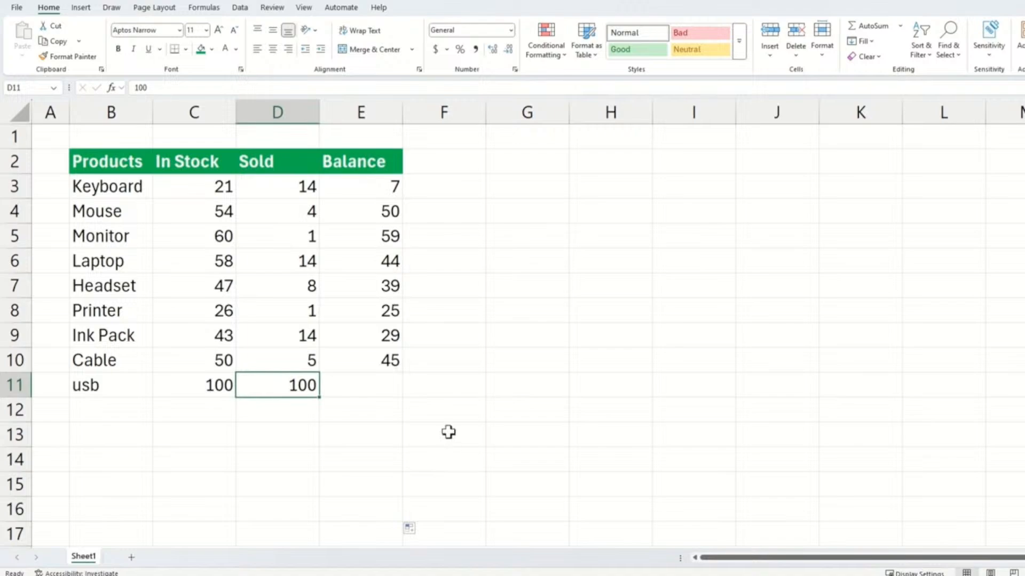
click(380, 261)
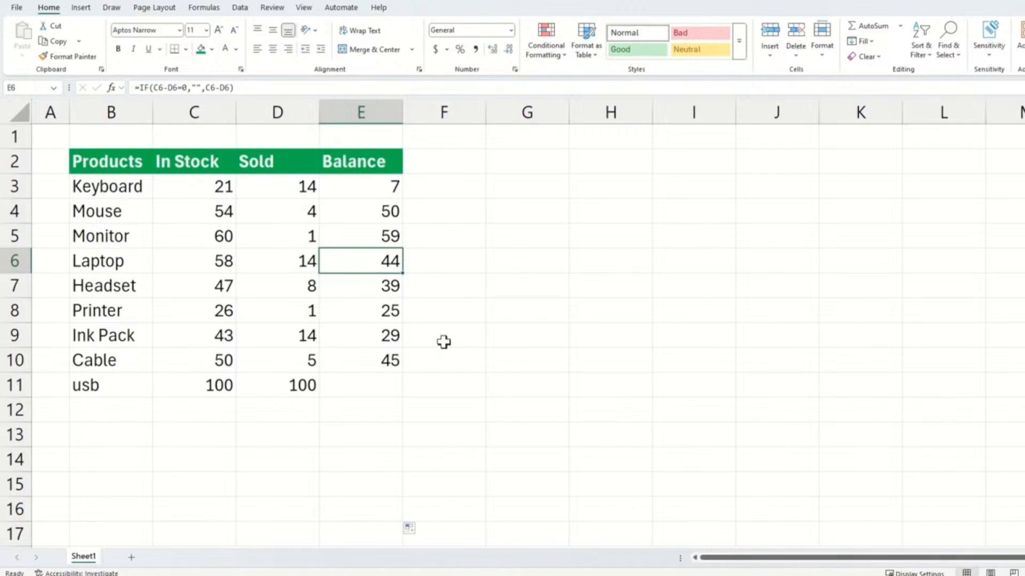
Clear the Balance results below the header and enter the array formula =C3:C15-D3:D15 in E3
mouse_move(383, 182)
mouse_down()
mouse_move(383, 372)
mouse_move(396, 384)
mouse_move(381, 187)
mouse_up()
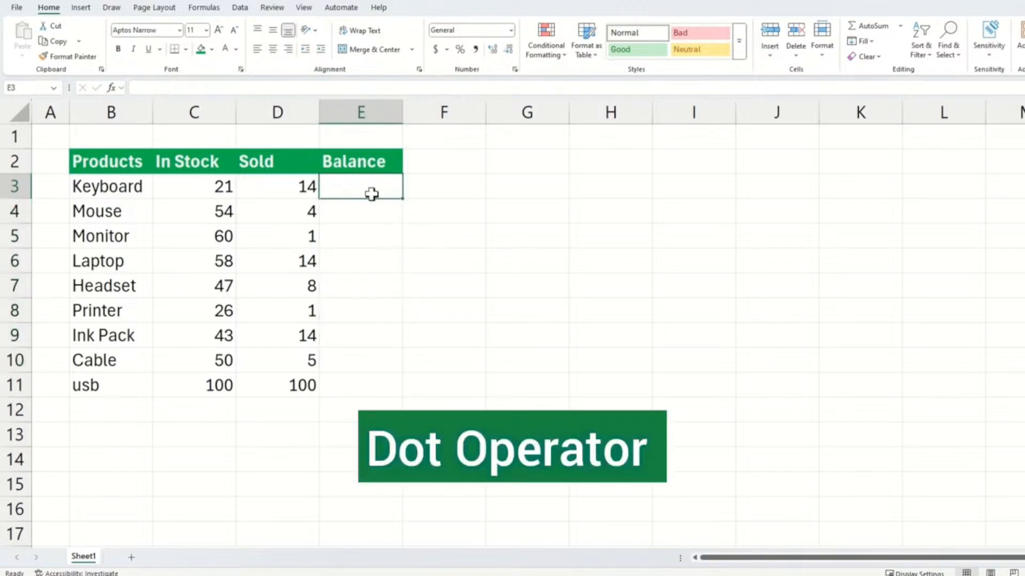
text(=)
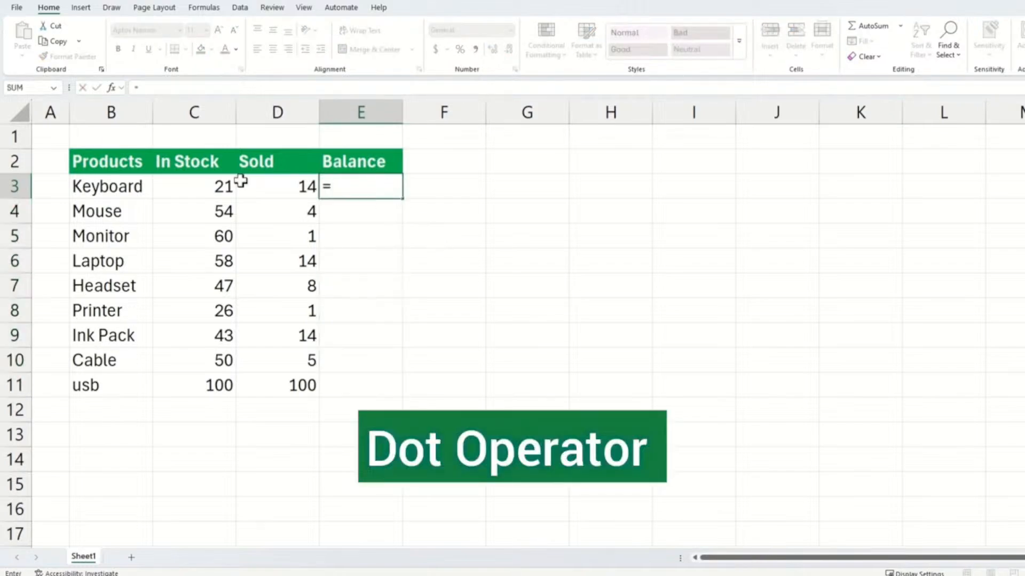
drag(206, 190, 199, 494)
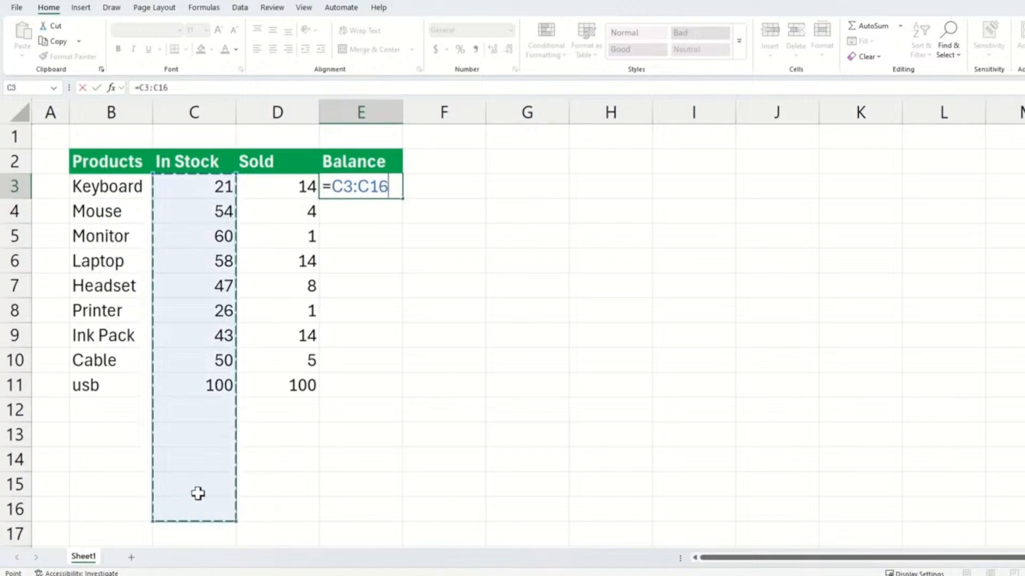
text(-)
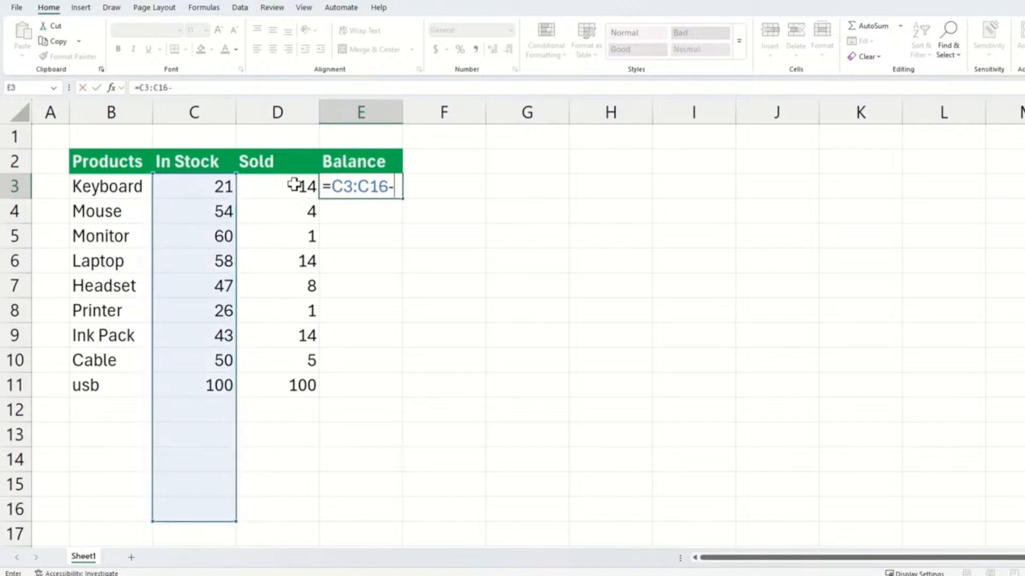
drag(293, 186, 280, 510)
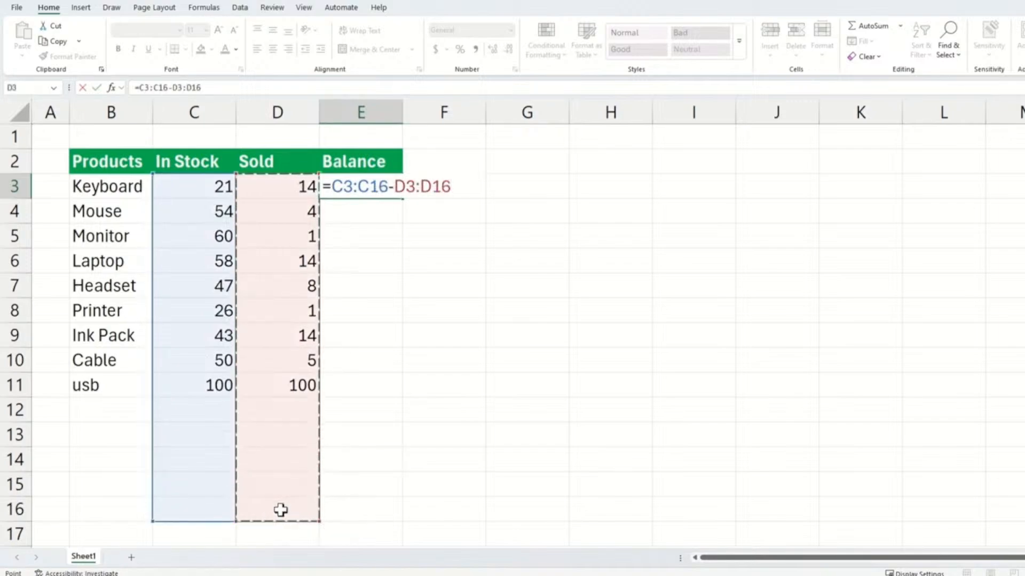
key(Return)
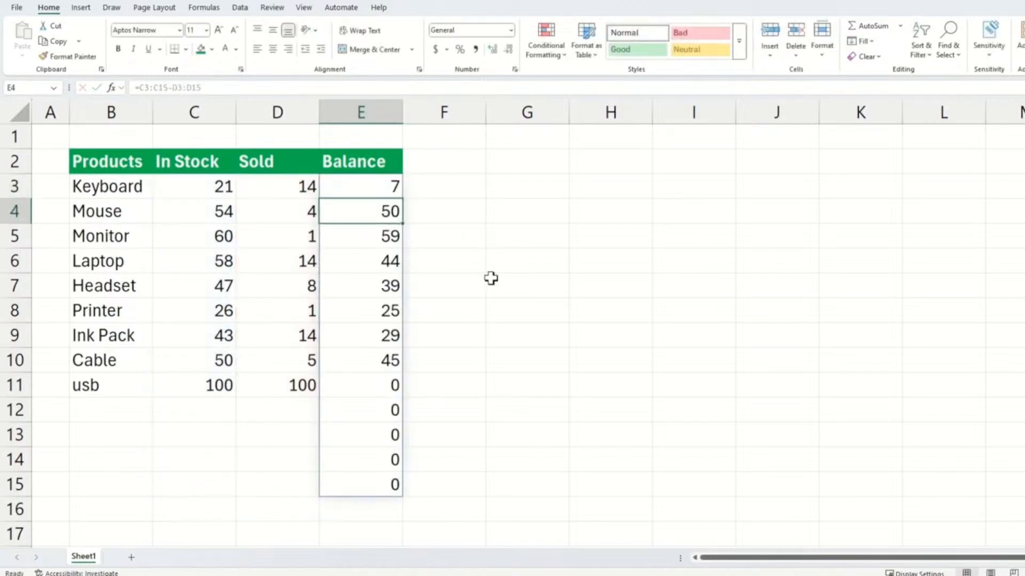
drag(367, 409, 367, 488)
Add the dot operator after the colon in both ranges of the E3 formula, giving =C3:.C15-D3:.D15
click(376, 184)
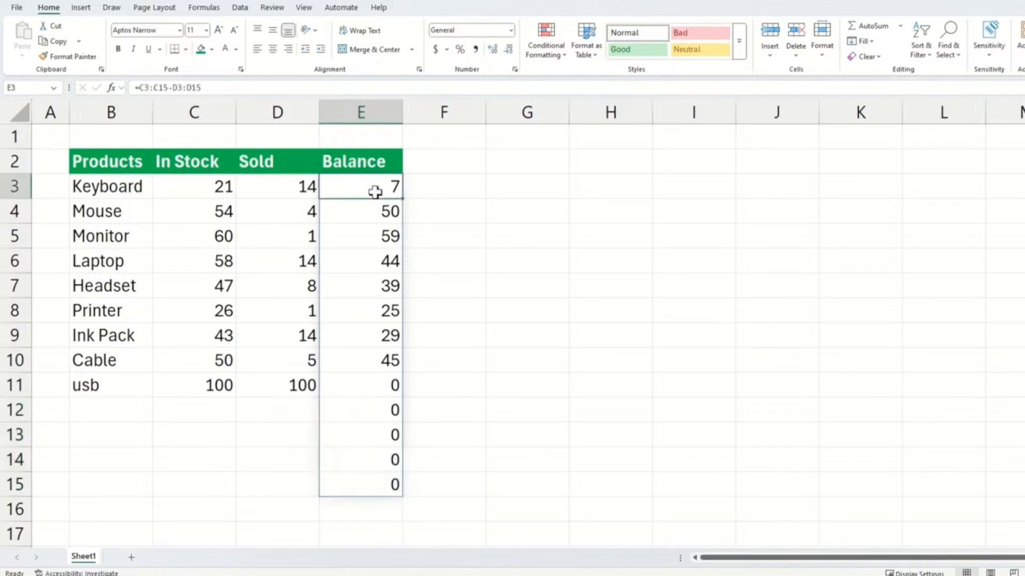
double_click(375, 186)
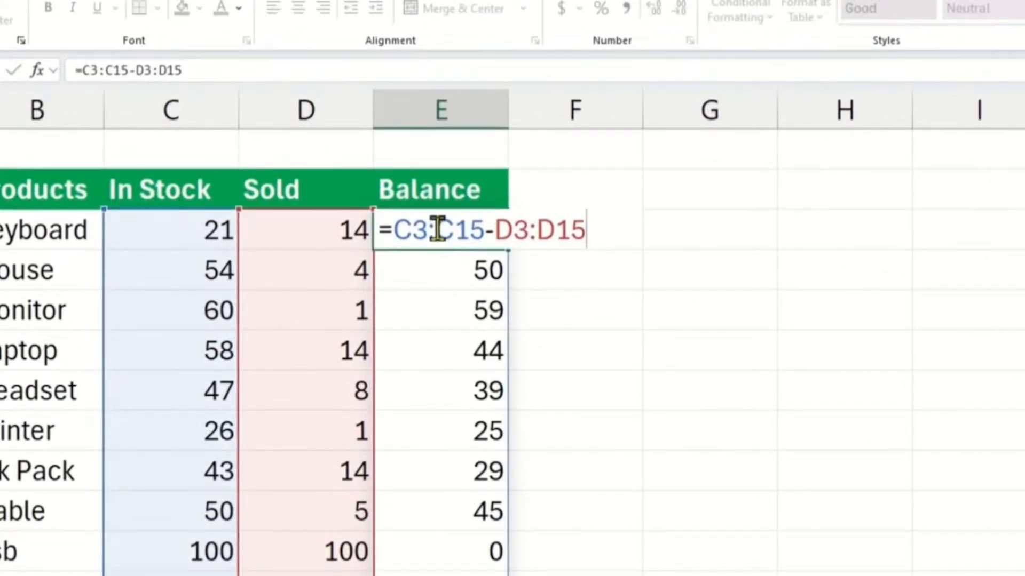
click(437, 229)
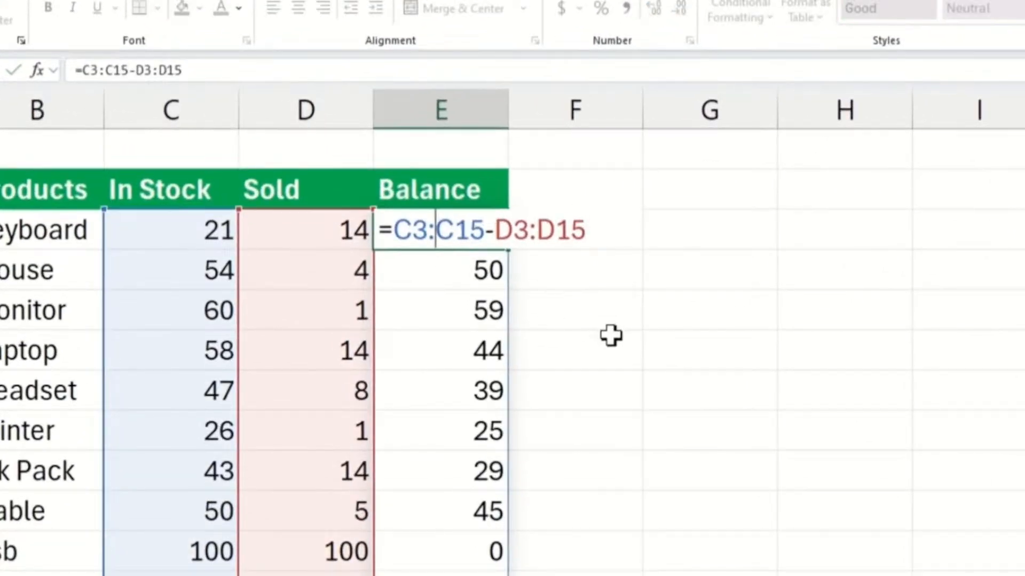
text(.)
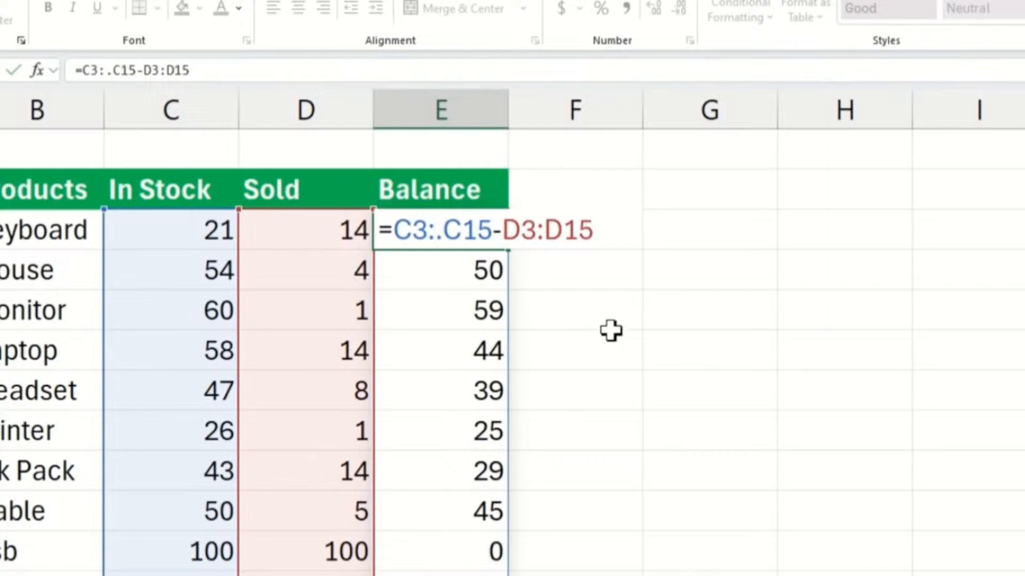
click(541, 231)
text(.)
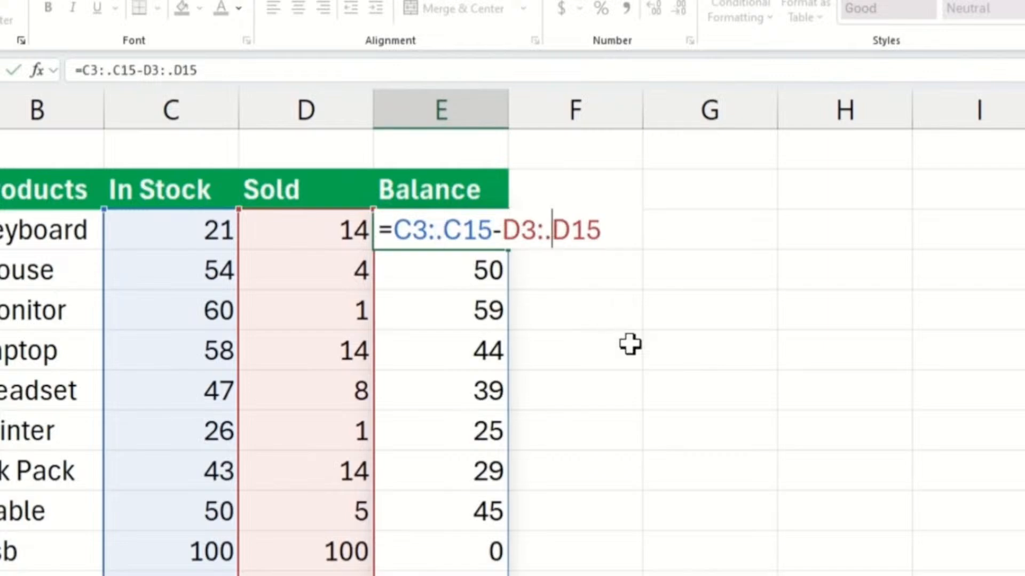
key(Return)
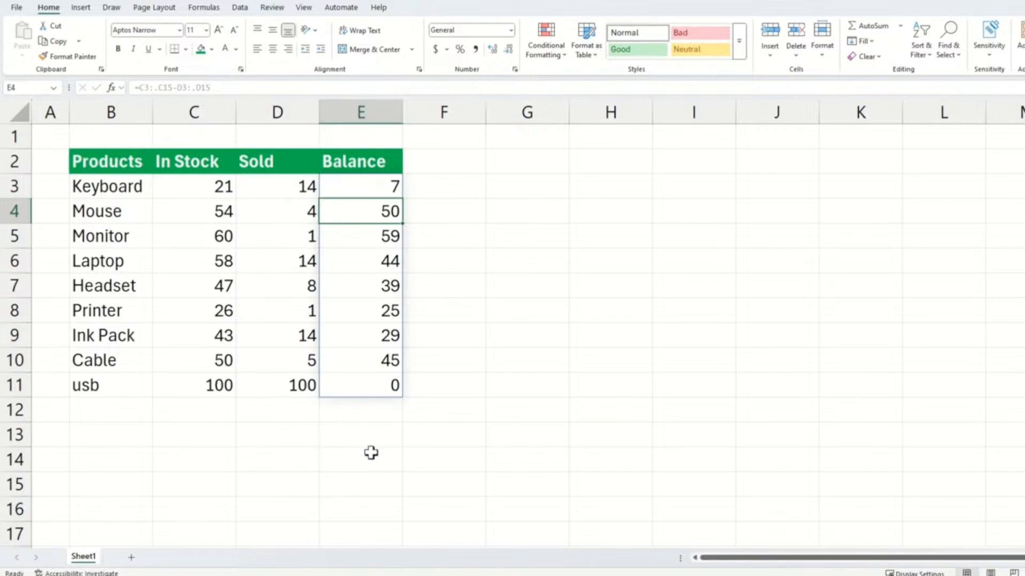
Add the product camera in row 12 with 50 in stock and 25 sold
click(338, 413)
click(206, 408)
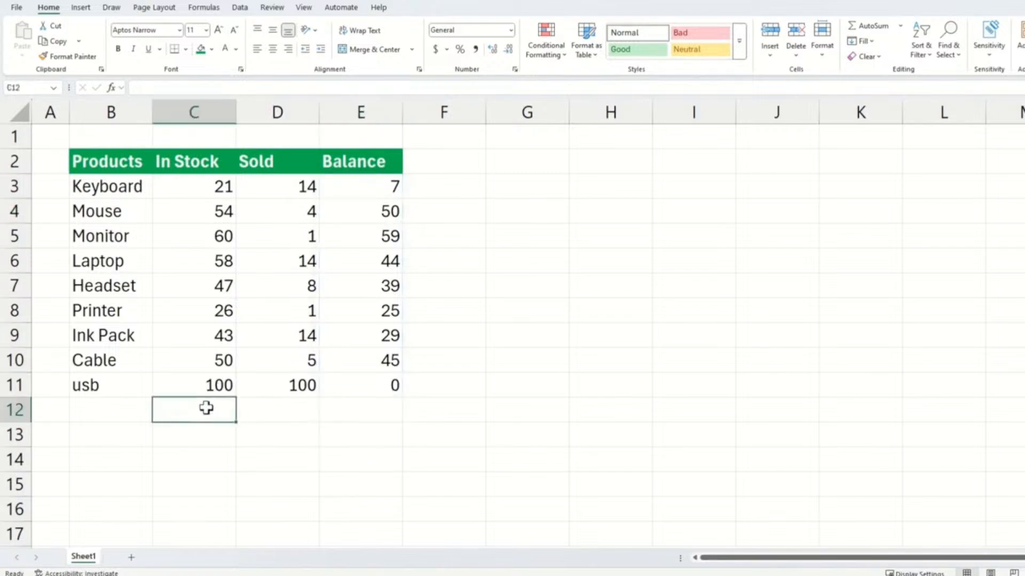
key(Left)
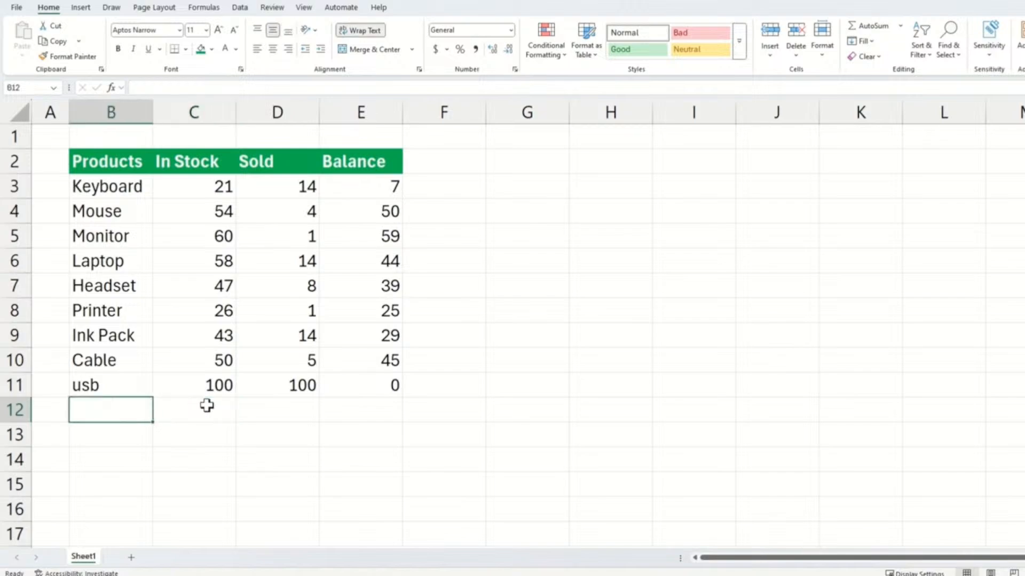
text(camera)
key(Tab)
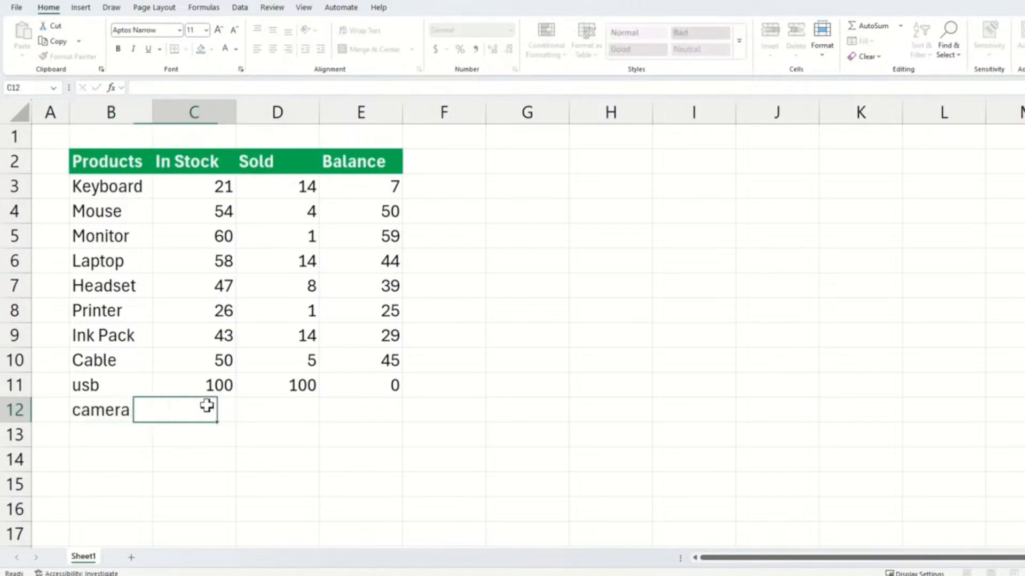
text(50)
key(Tab)
text(25)
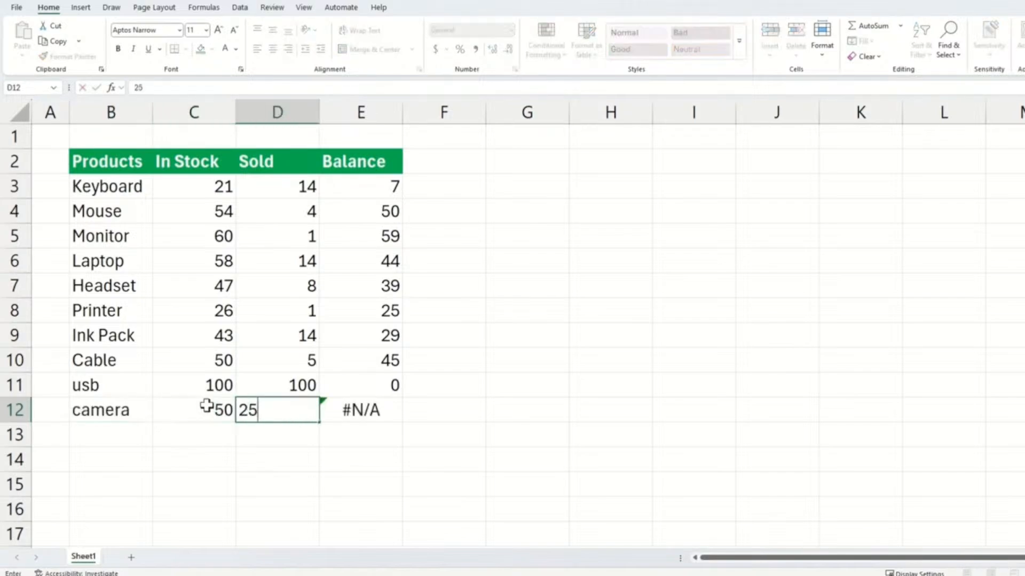
key(Tab)
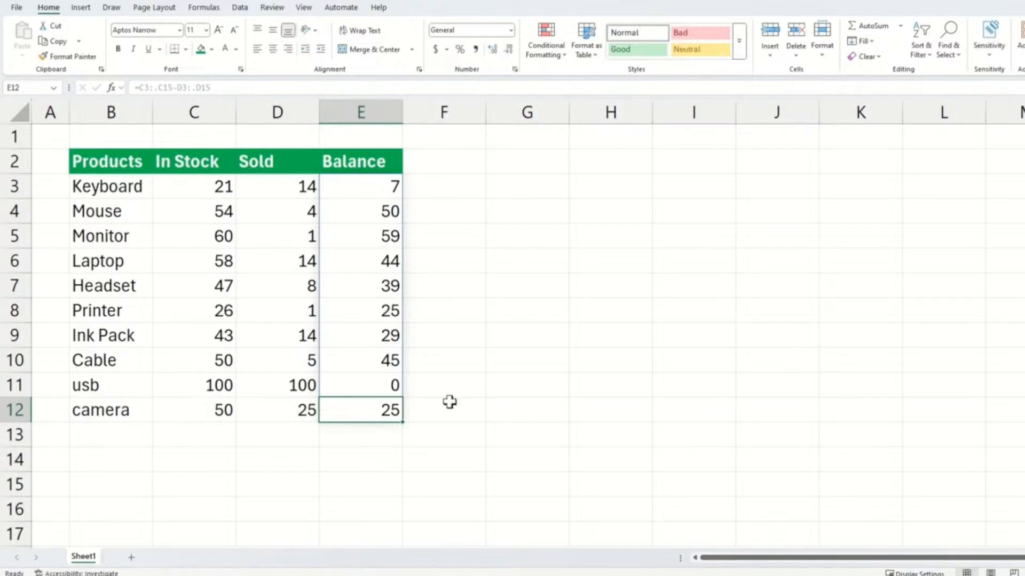
click(398, 433)
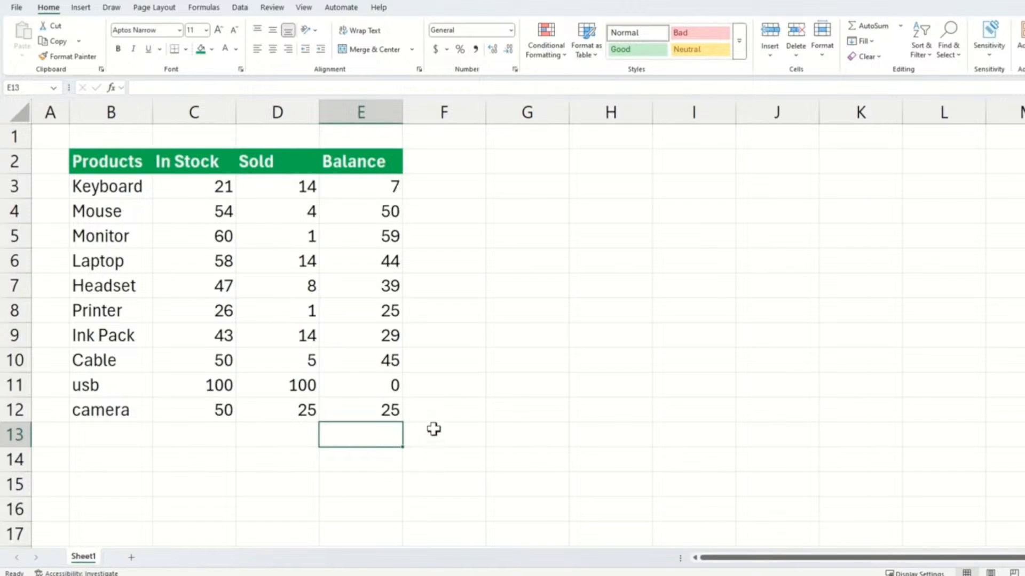
Add a new sheet and enter =Sheet1!E:E in its cell D1 to reference the whole Balance column
click(361, 112)
click(132, 558)
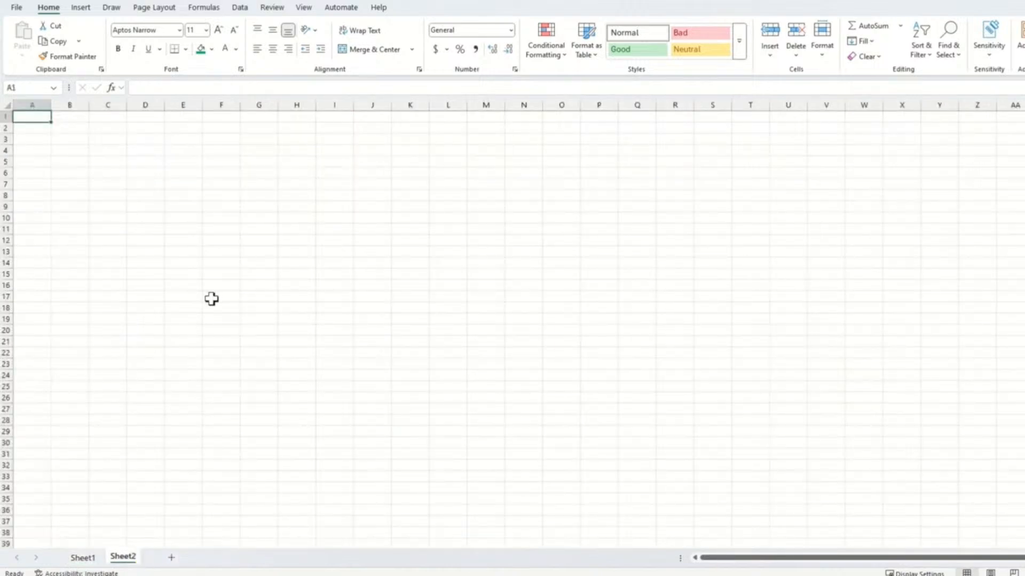
scroll(211, 299, up, 4)
key(Right)
key(Right)
key(Right)
text(=)
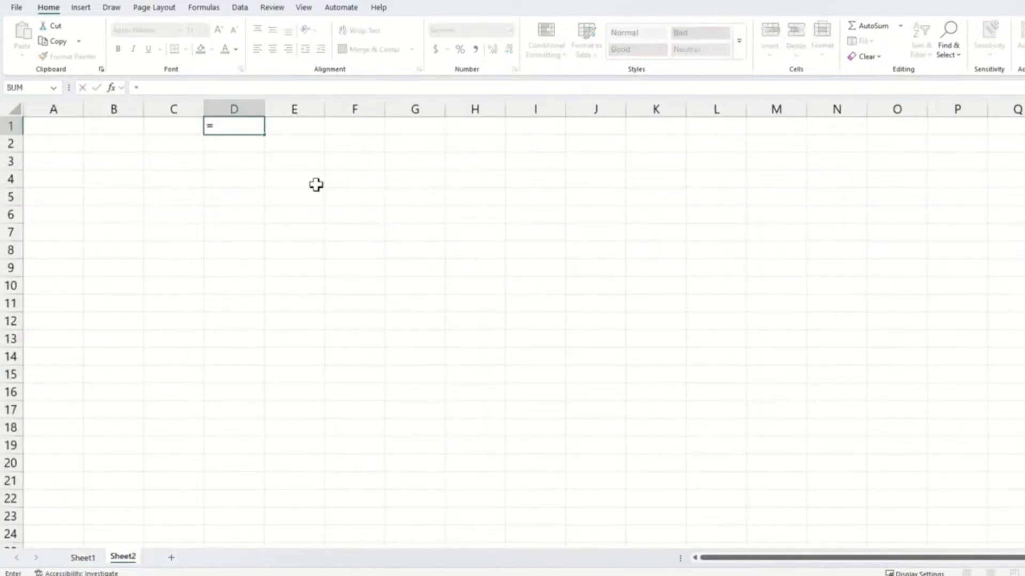
click(82, 558)
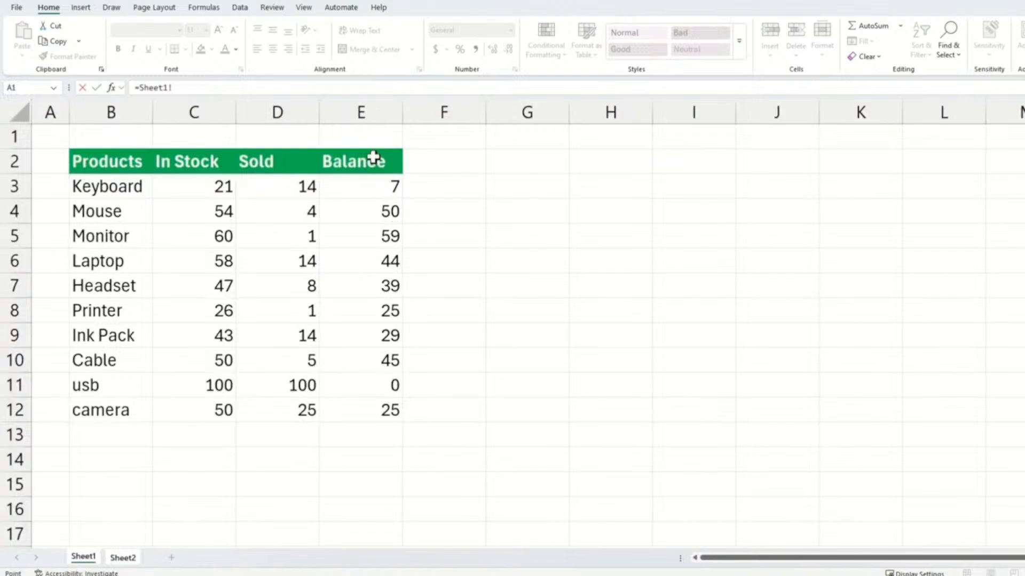
click(376, 108)
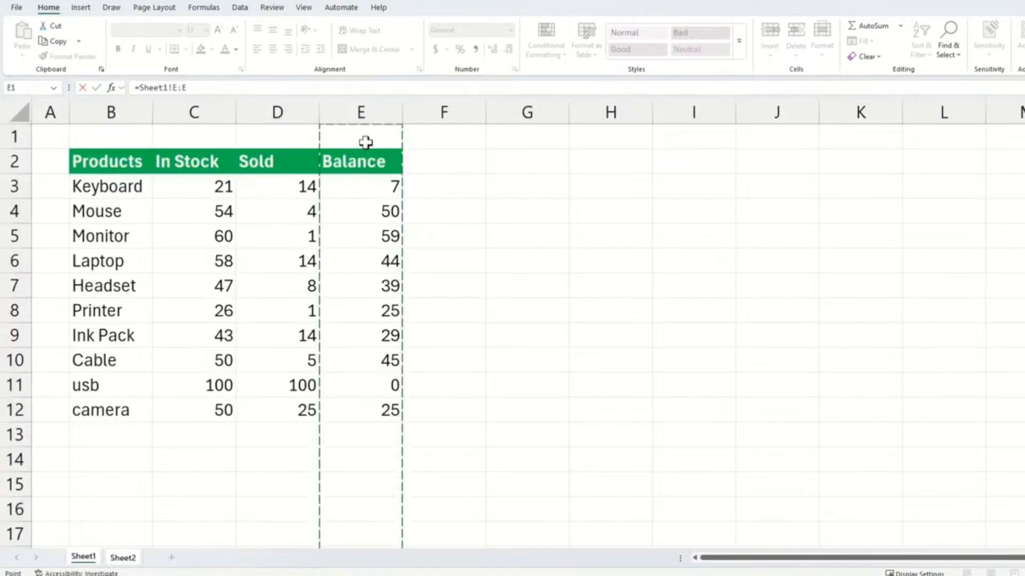
key(Return)
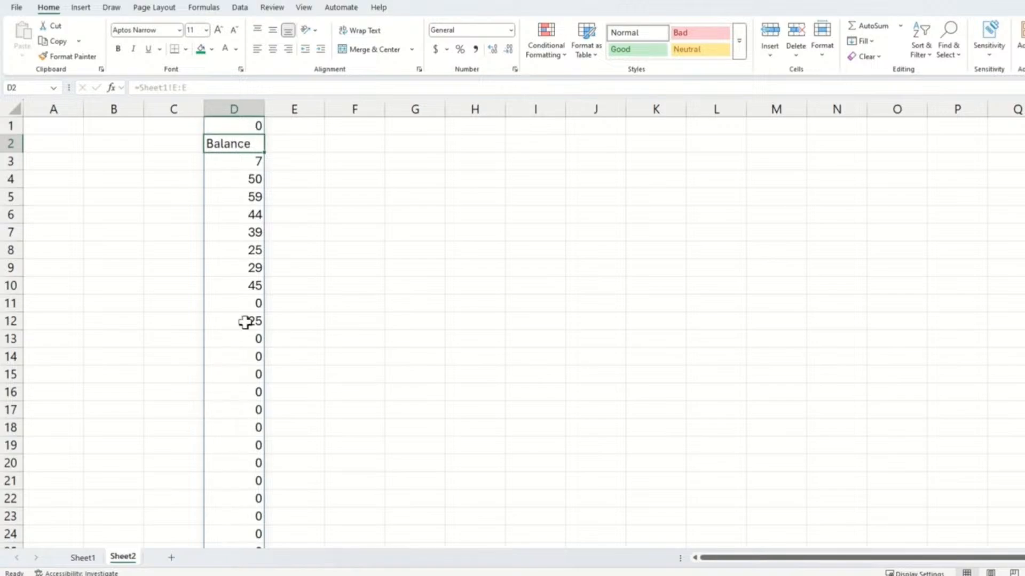
Add a dot after the colon in the D1 formula, making it =Sheet1!E:.E to trim trailing blanks
click(236, 126)
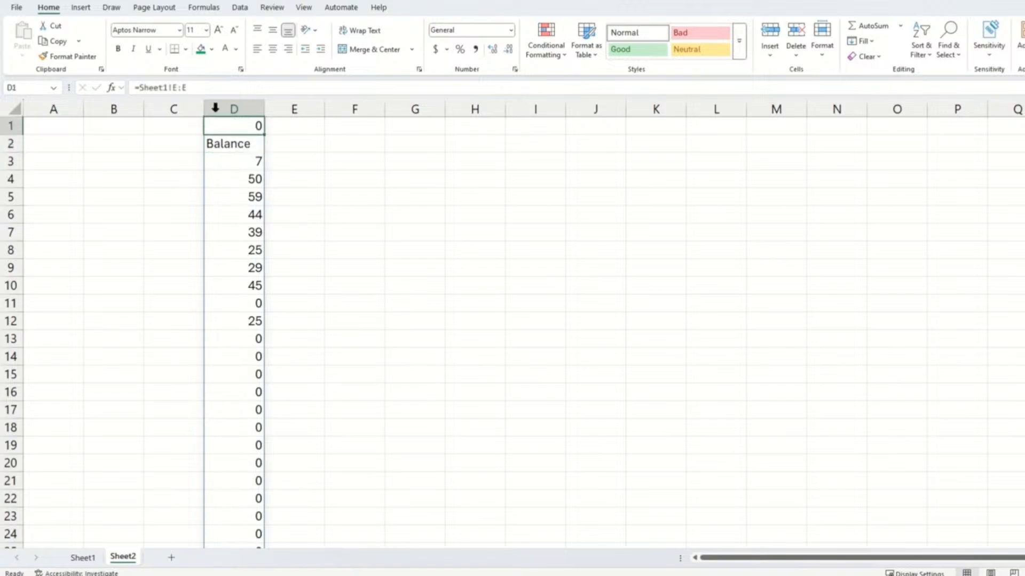
click(192, 88)
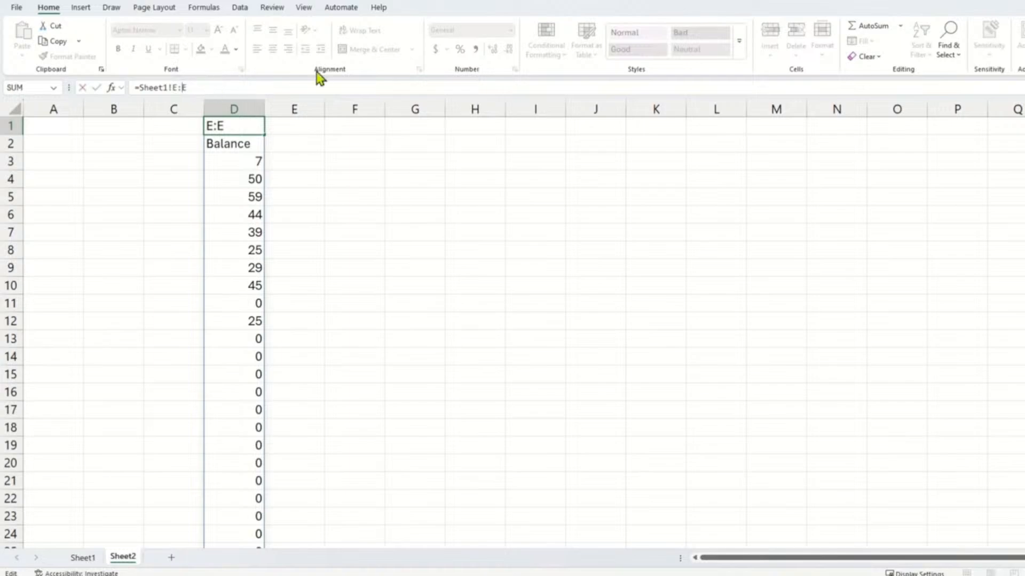
text(.)
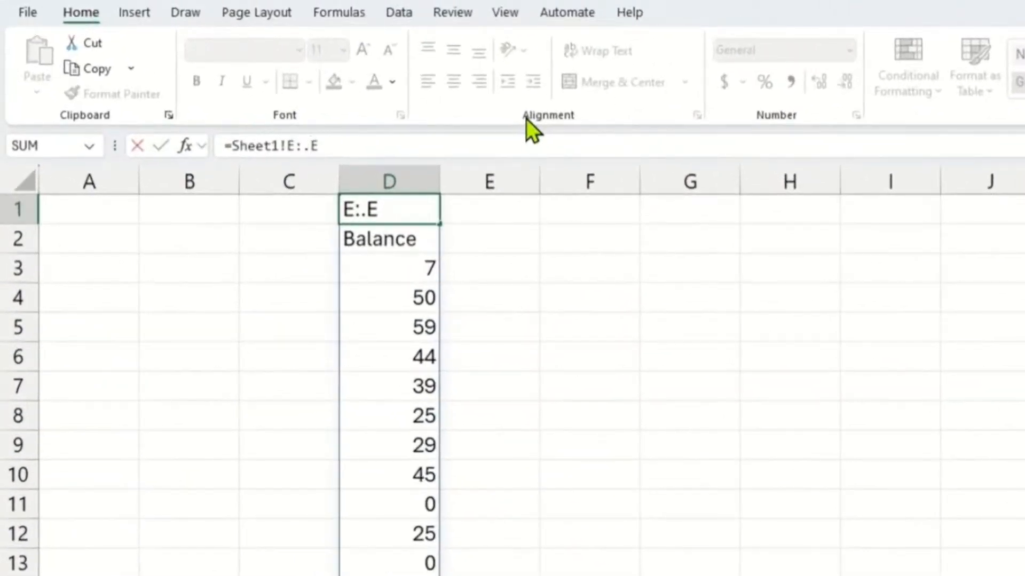
key(Return)
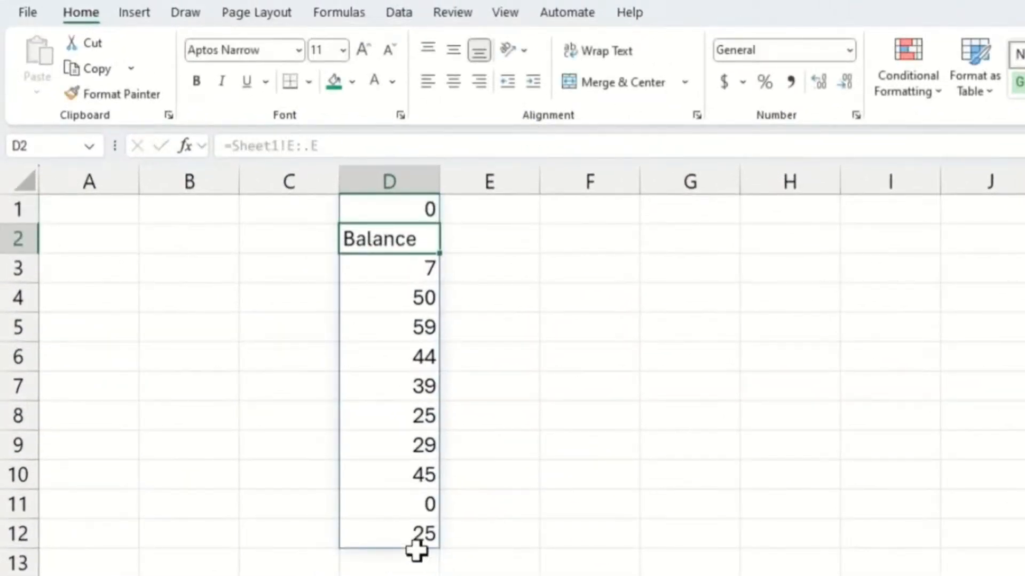
Add a second dot before the colon in the D1 formula, making it =Sheet1!E.:.E to trim leading blanks
click(411, 213)
click(292, 145)
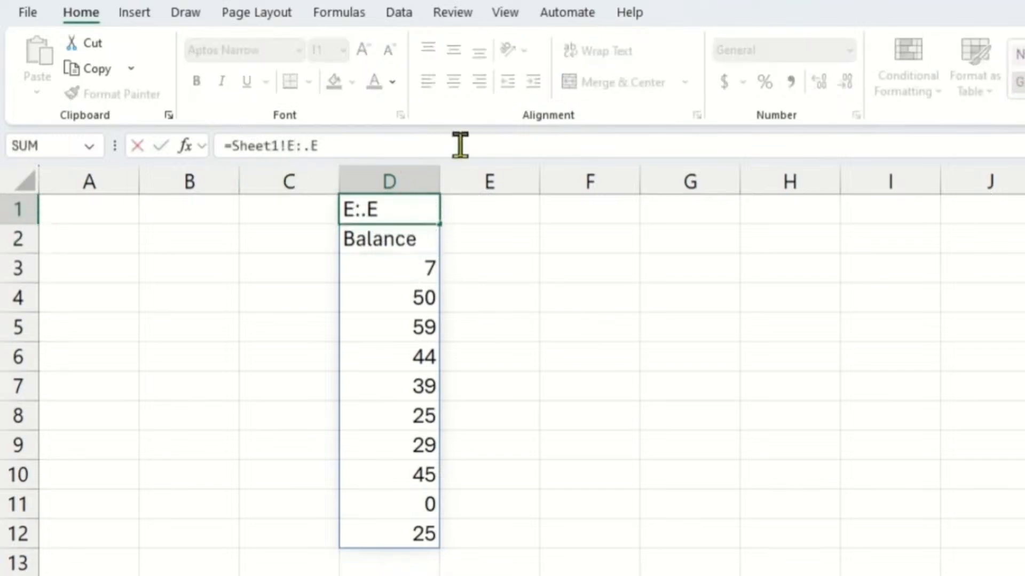
text(.)
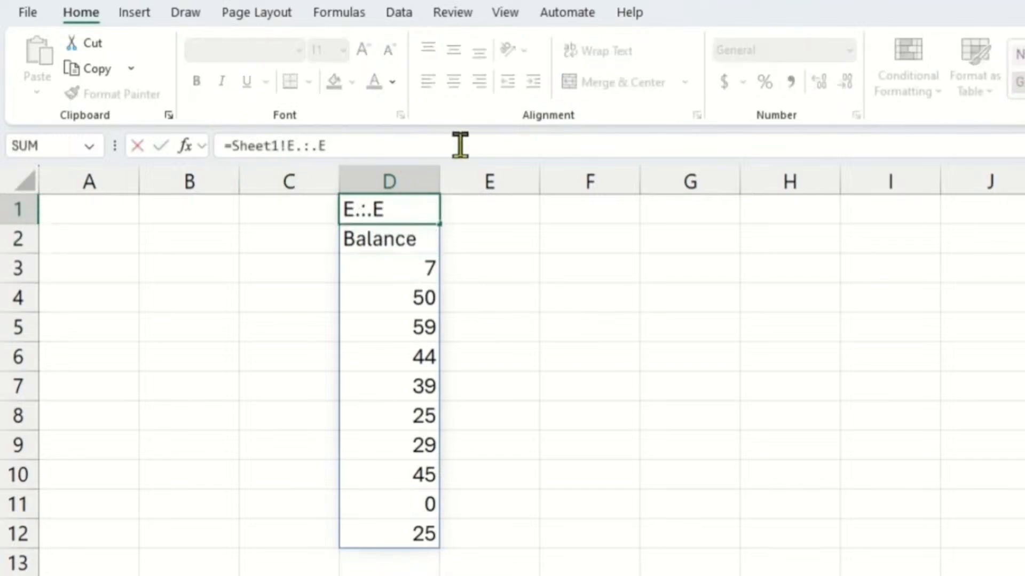
key(Return)
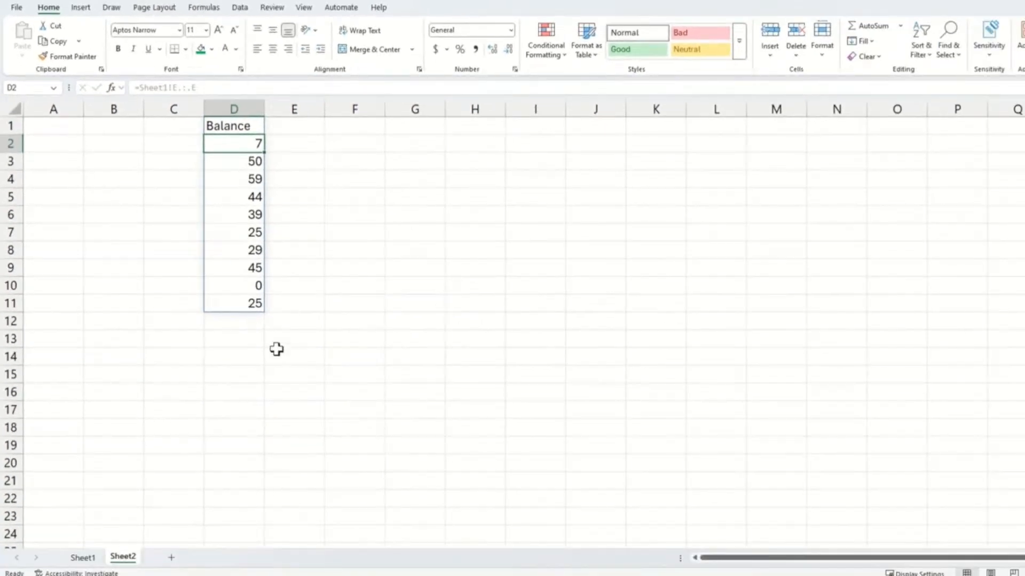
Enter the text Total Balance in cell E1 of Sheet1, above the Balance header
click(84, 558)
click(340, 143)
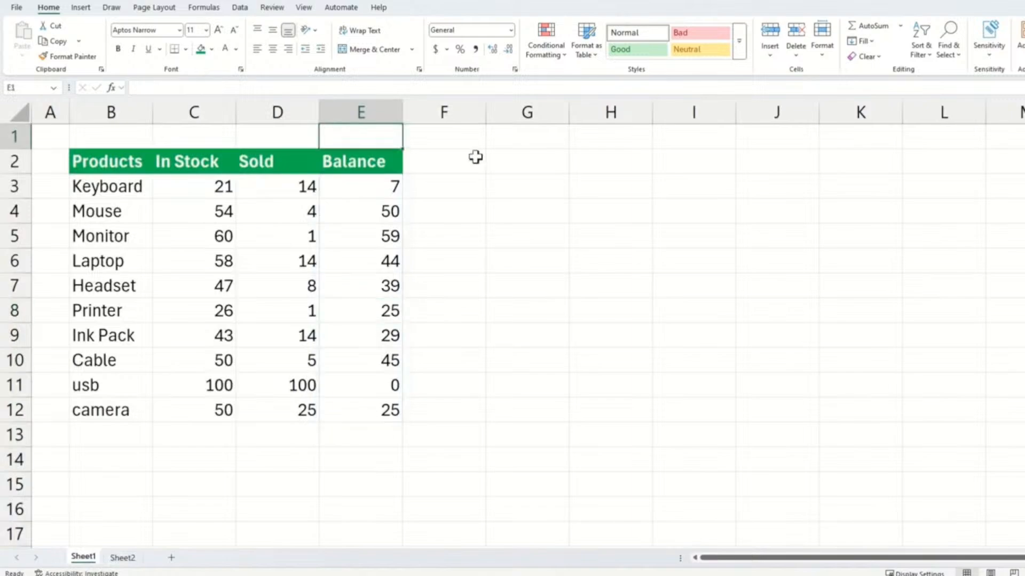
text(Total Bal)
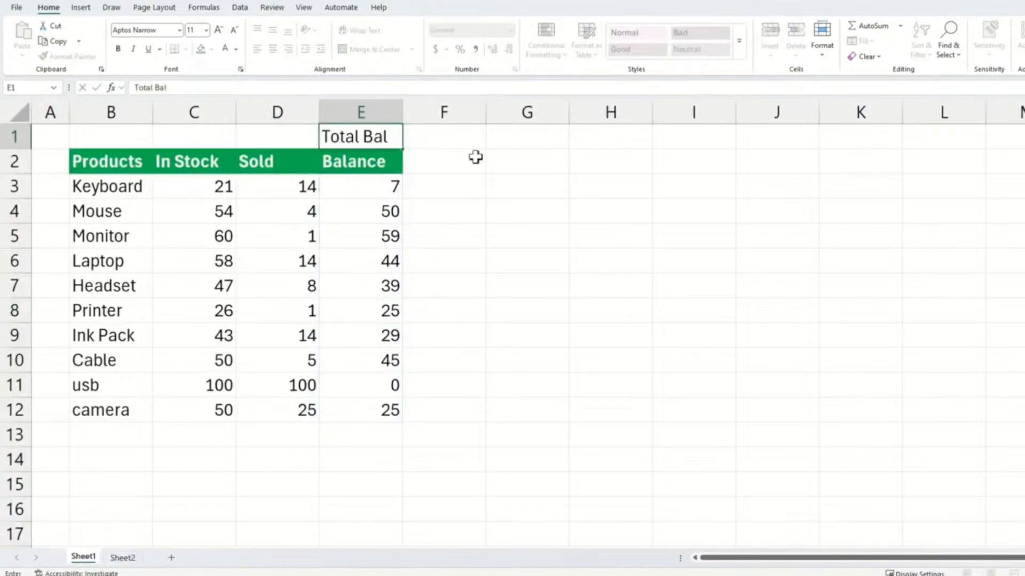
text(ance)
key(Return)
Enter 500 in E13 below the last balance and go back to Sheet2 to check the referenced column
click(376, 434)
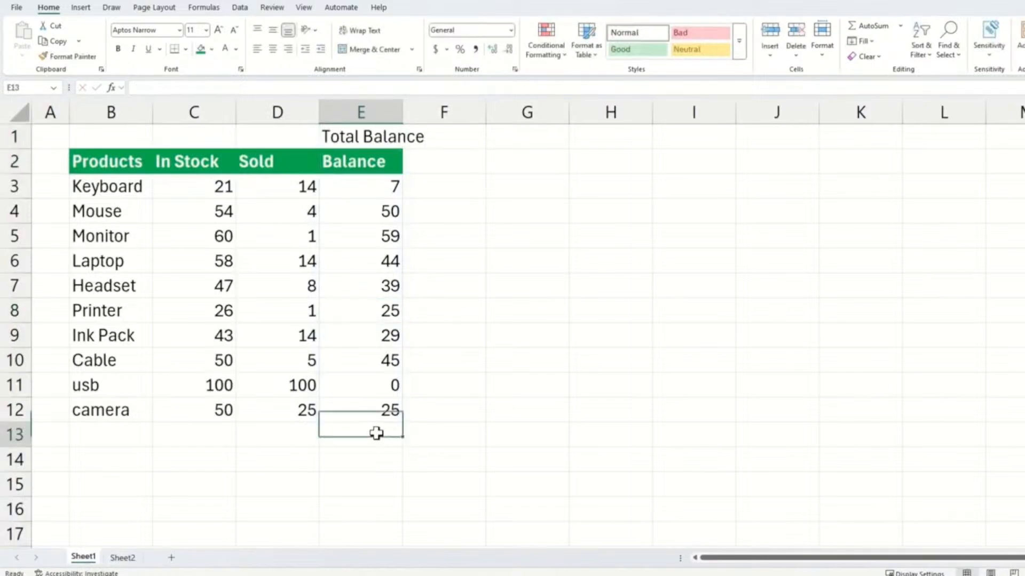
text(500)
key(Return)
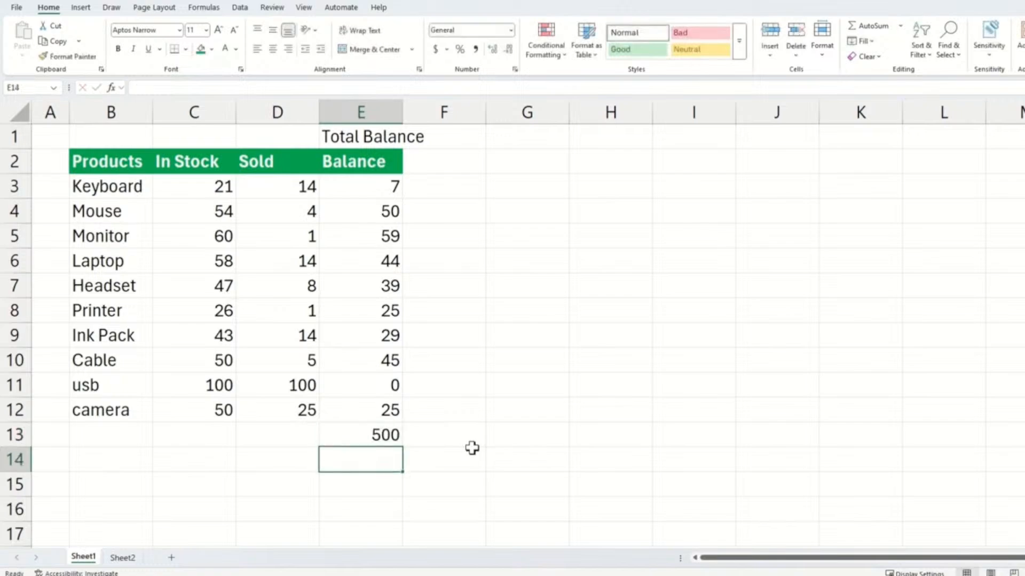
click(130, 557)
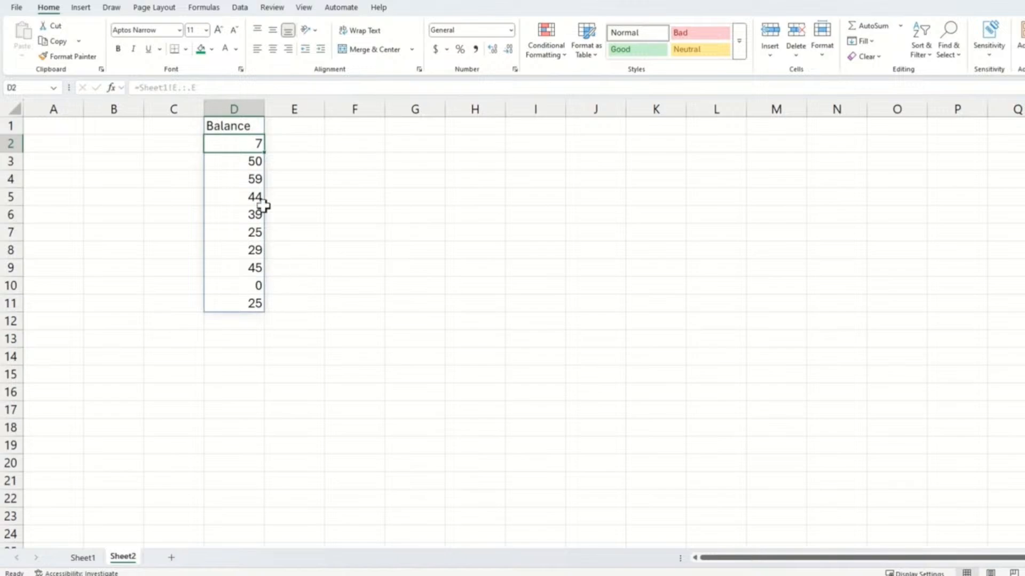
Remove both dots around the colon in the D1 formula of Sheet2, making it =Sheet1!E:E
click(231, 130)
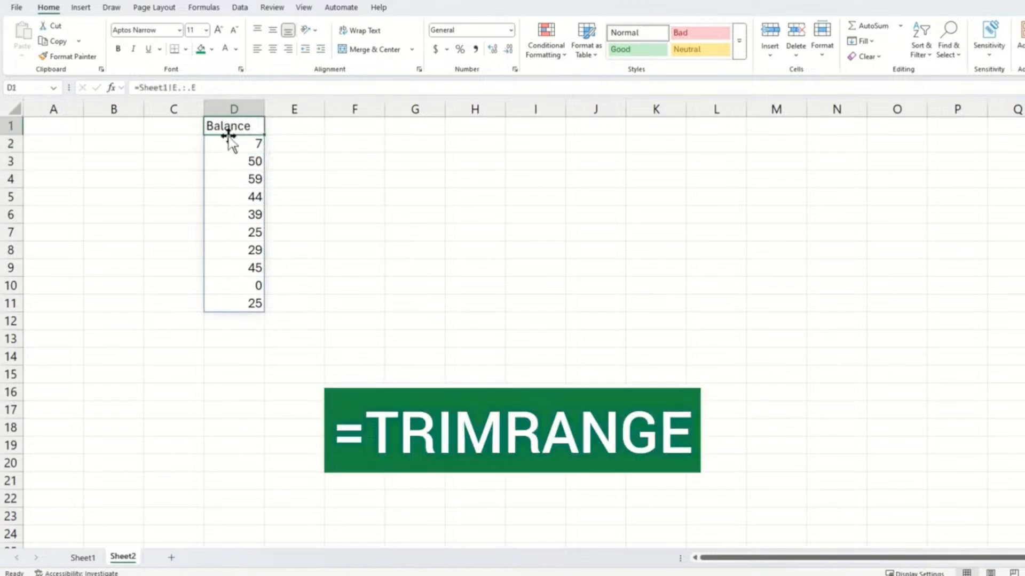
click(191, 87)
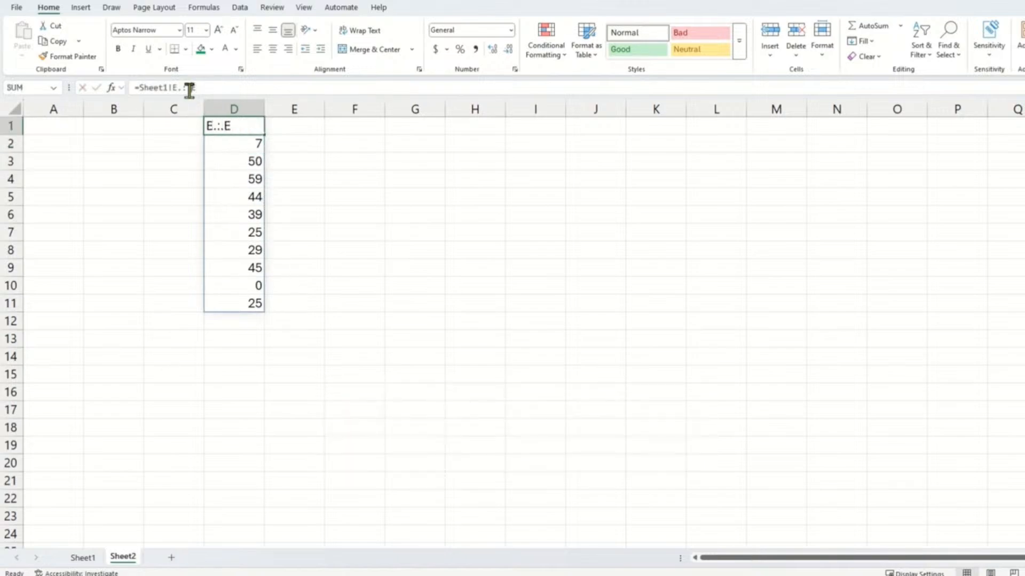
key(BackSpace)
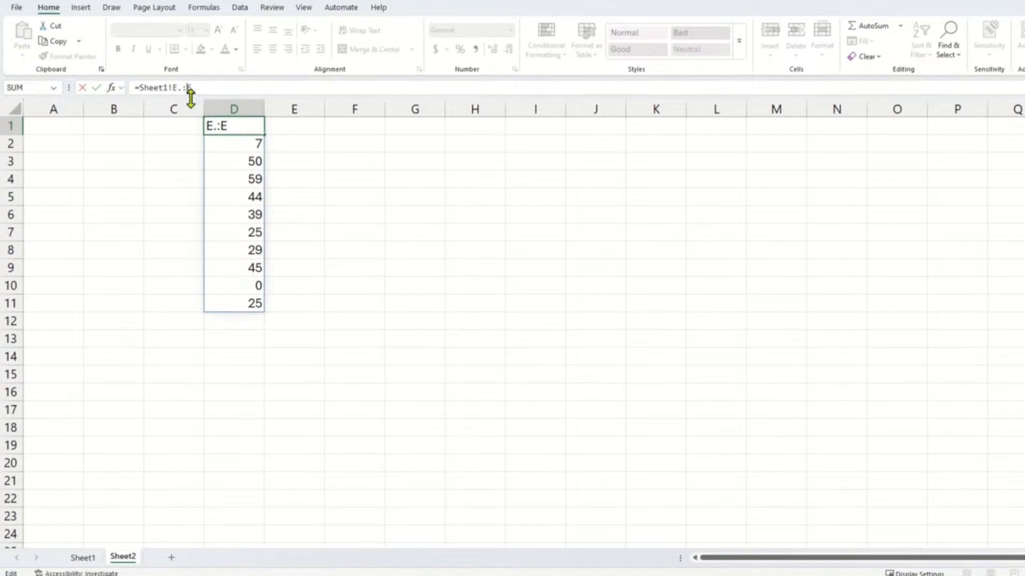
key(Return)
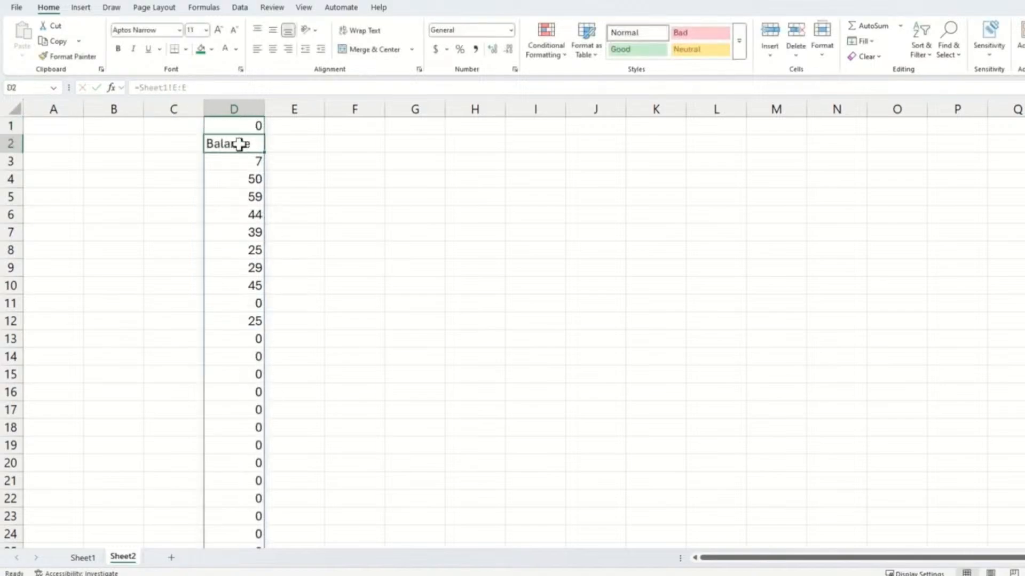
Wrap the column reference in D1 with the TRIMRANGE function, making the formula =TRIMRANGE(Sheet1!E:E)
click(238, 126)
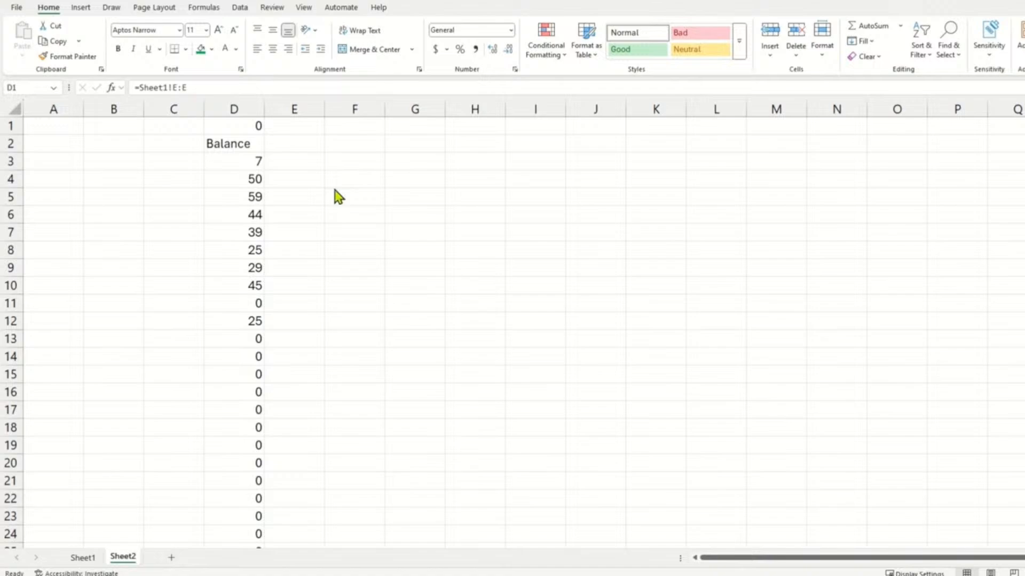
click(251, 124)
click(238, 88)
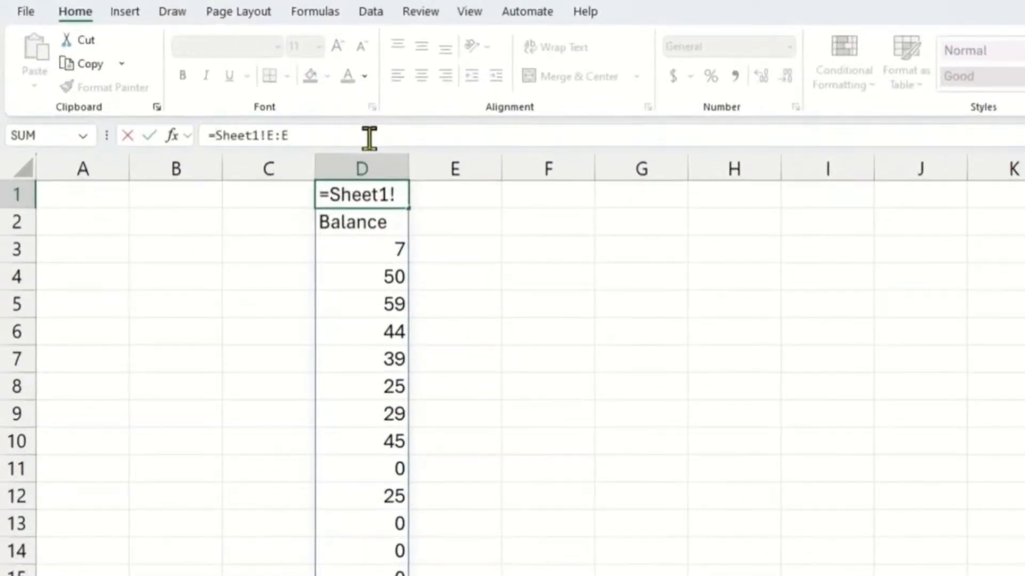
text(TRIMRA)
key(Tab)
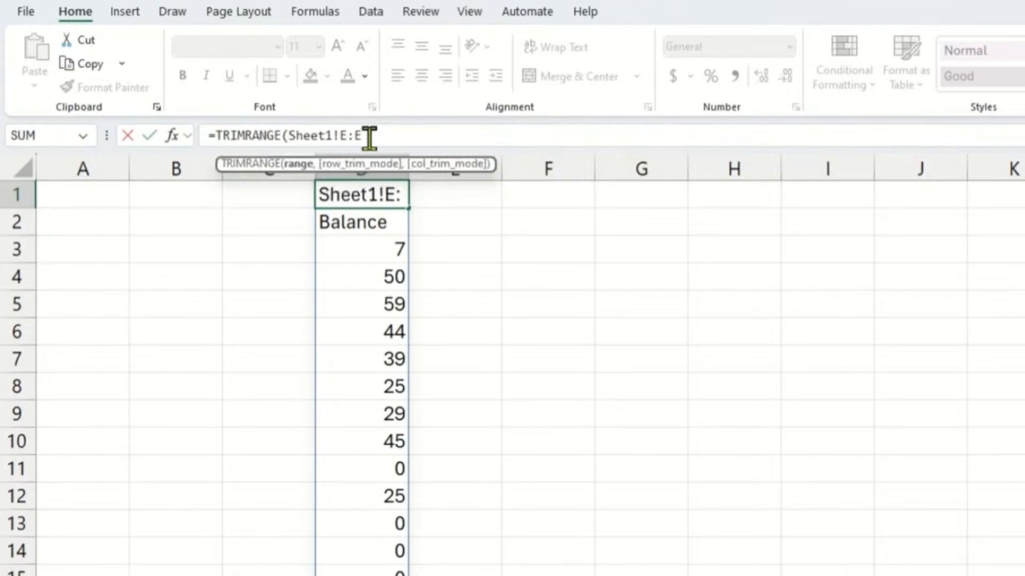
text())
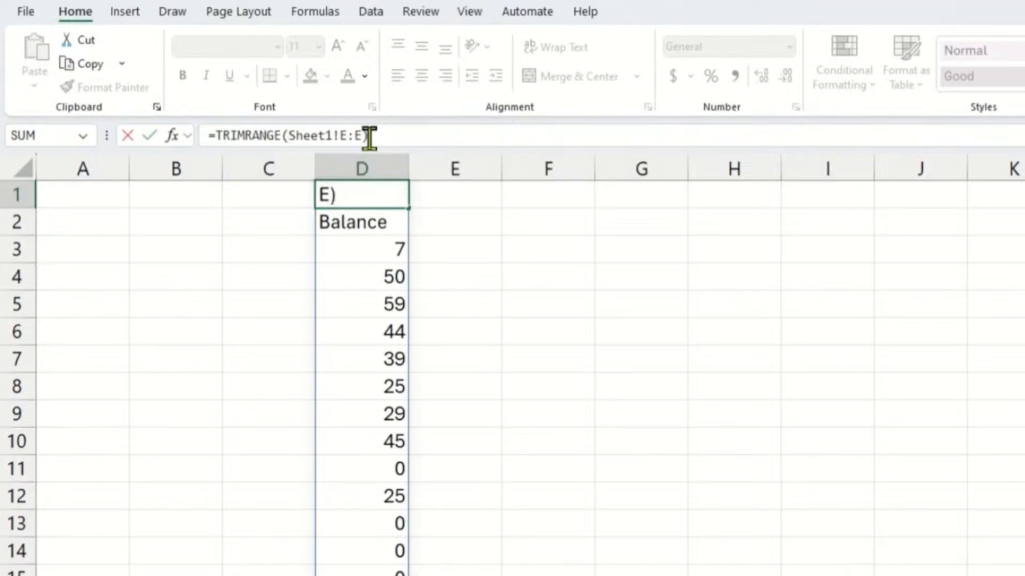
key(Return)
Add row trim mode 1 (Leading) to the D1 formula, making it =TRIMRANGE(Sheet1!E:E,1)
key(Up)
click(363, 136)
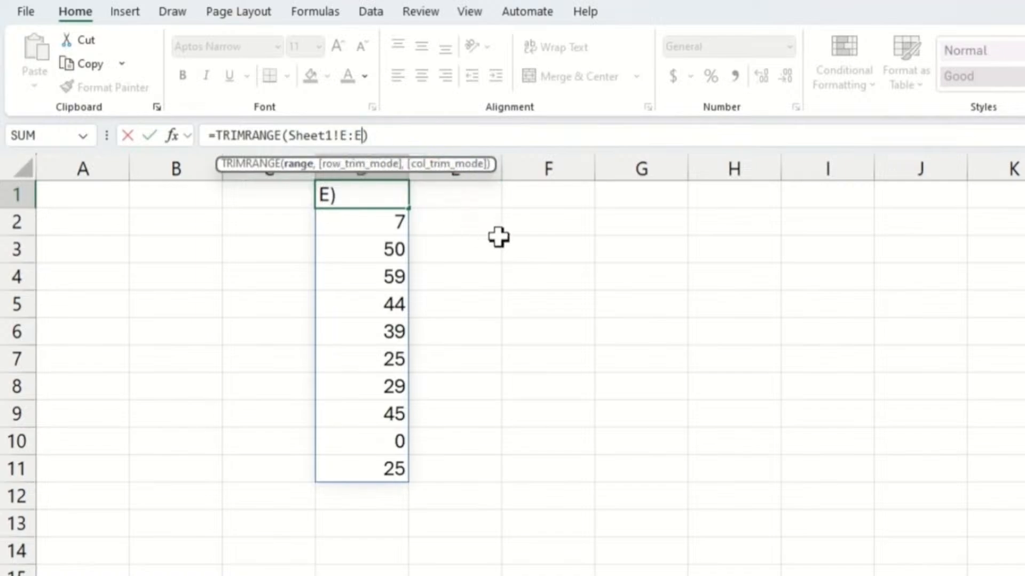
text(,)
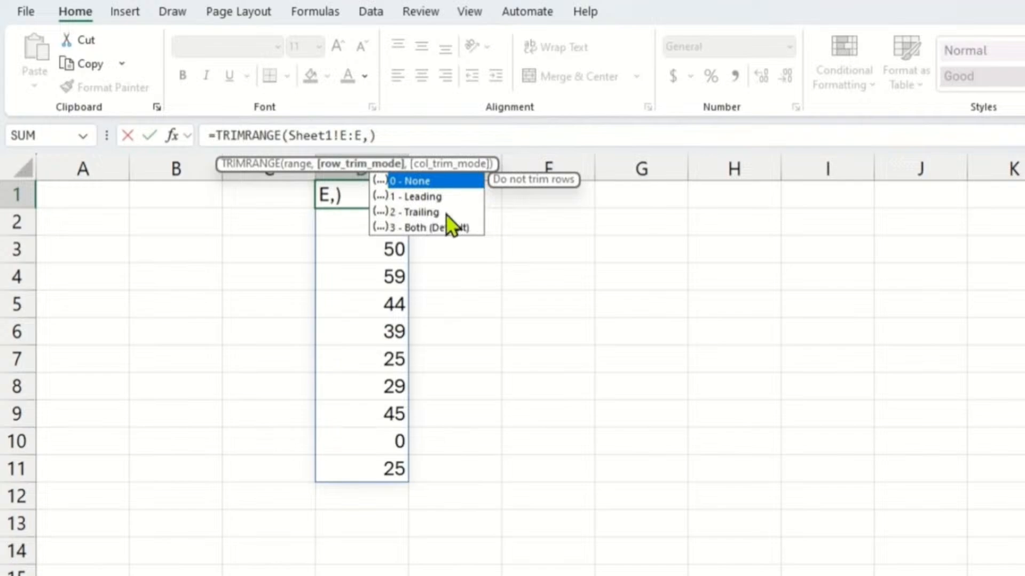
key(Down)
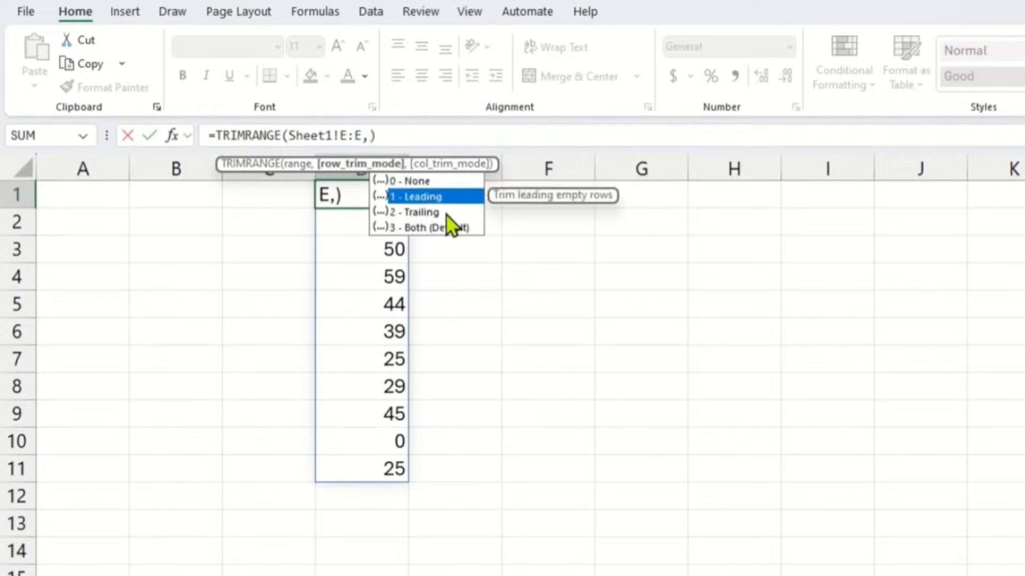
key(Down)
key(Up)
text(1)
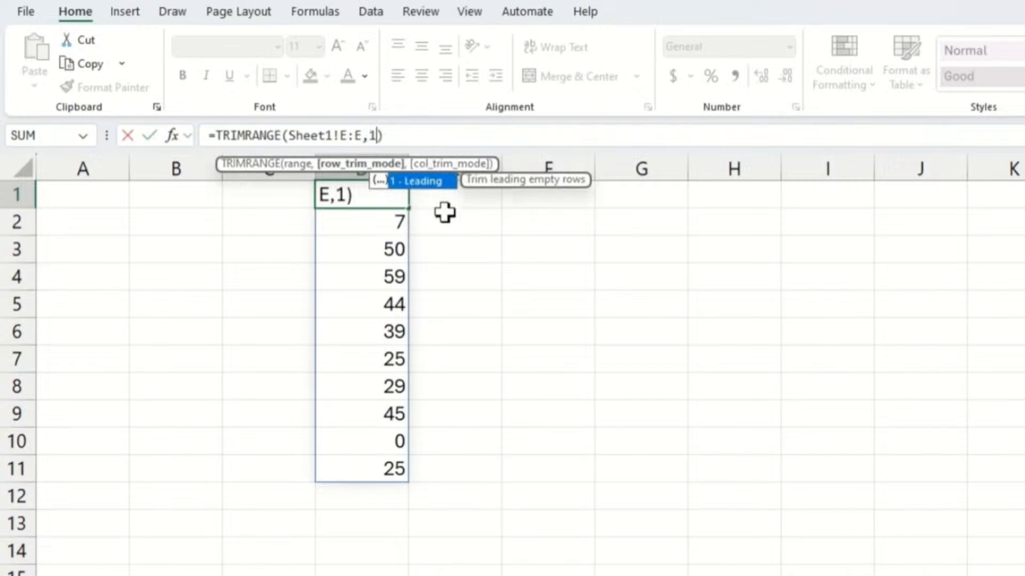
key(Return)
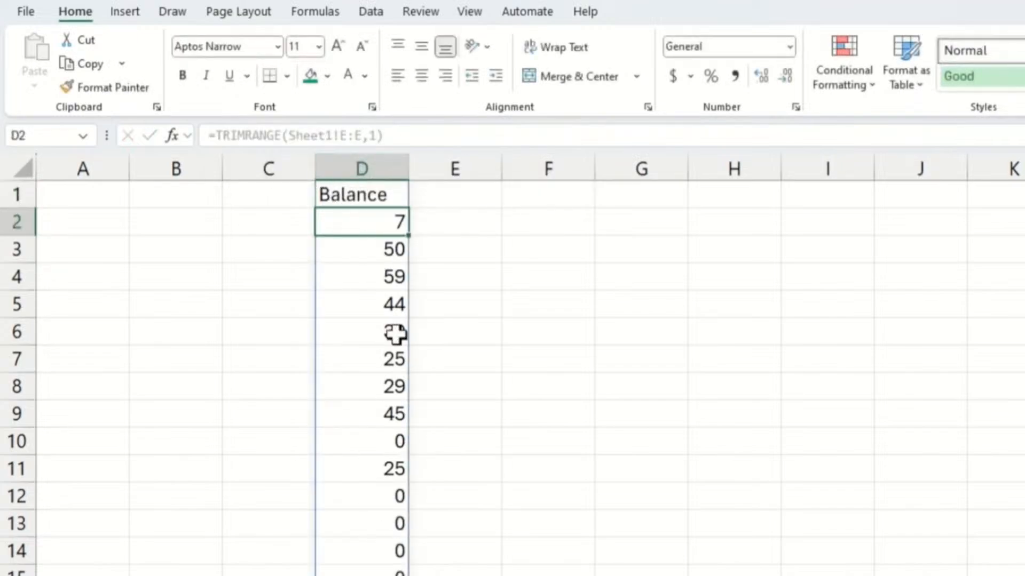
Change the row trim mode in the D1 formula to 2 (Trailing), making it =TRIMRANGE(Sheet1!E:E,2)
click(376, 136)
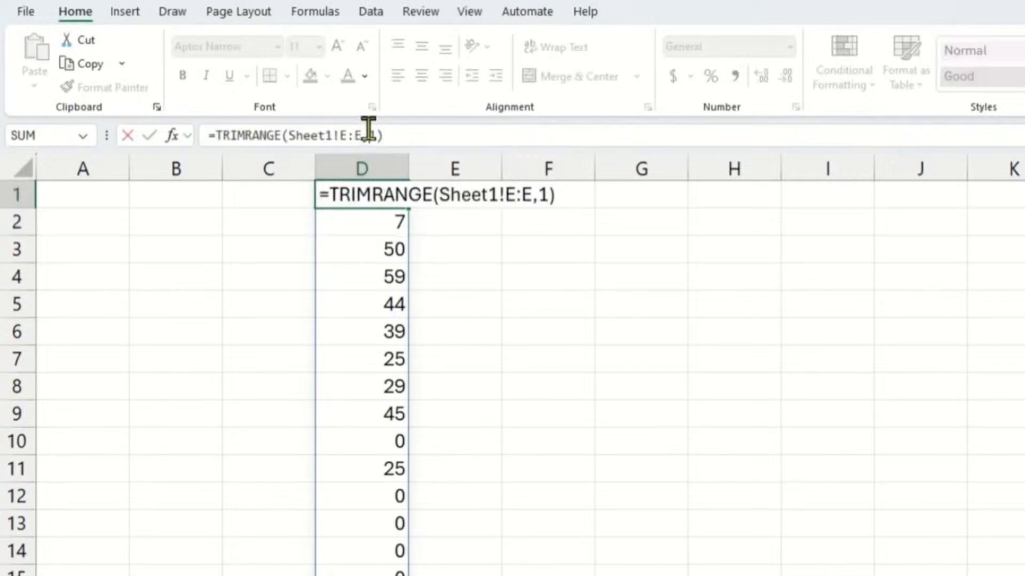
click(383, 137)
key(Return)
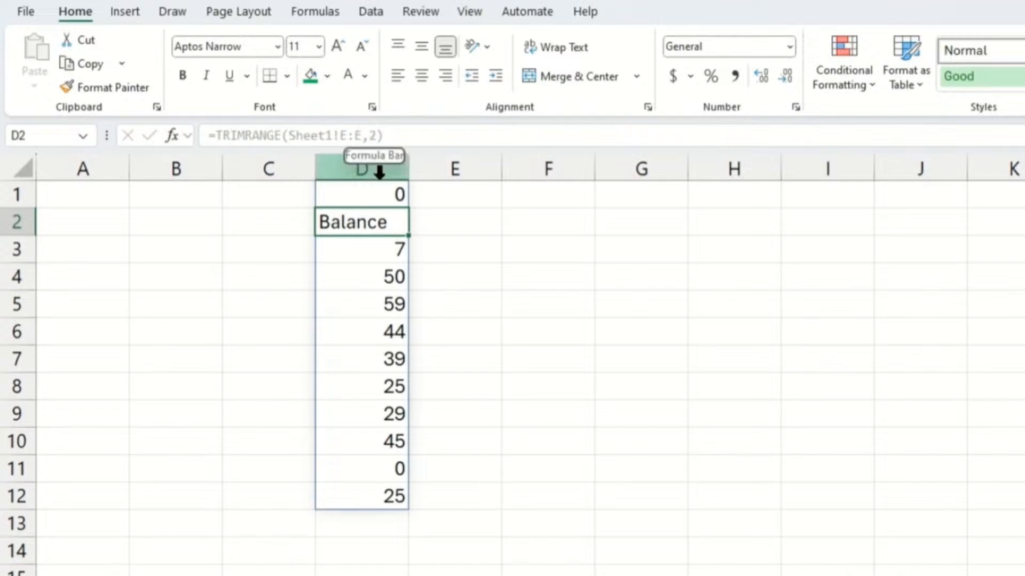
Delete the row trim mode argument from the D1 formula, restoring =TRIMRANGE(Sheet1!E:E) with the default trimming
click(373, 197)
click(364, 136)
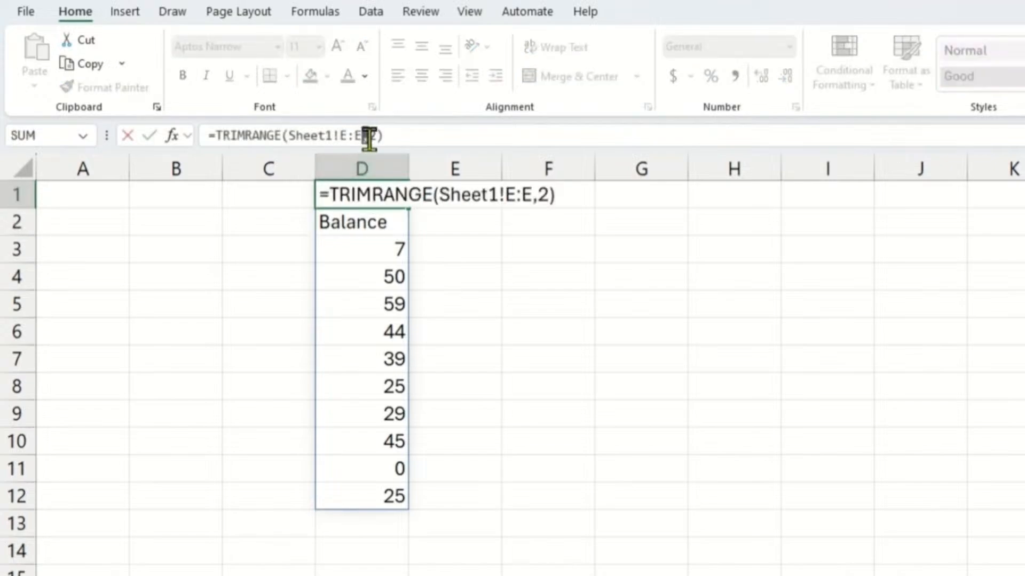
drag(369, 137, 378, 135)
key(BackSpace)
key(Return)
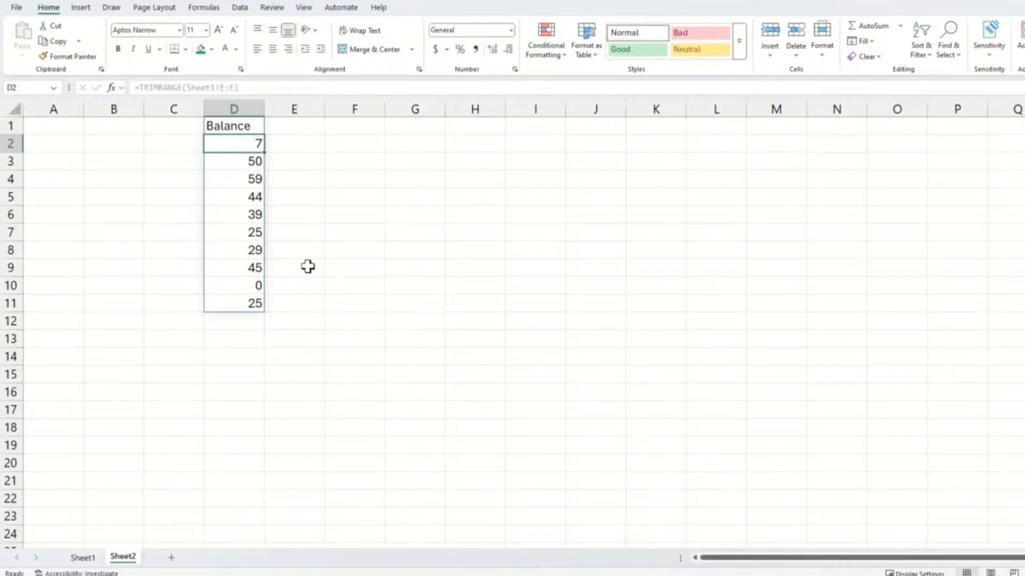
click(313, 260)
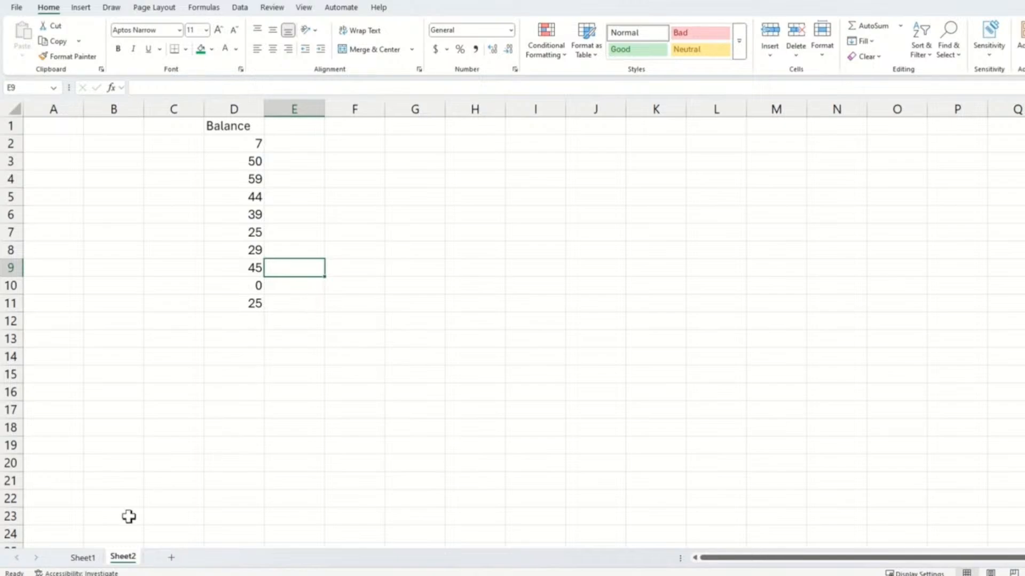
In E3 of Sheet1, remove the dots and wrap the In Stock range in TRIMRANGE, giving =TRIMRANGE(C3:C15)-D3:D15
click(83, 557)
click(377, 185)
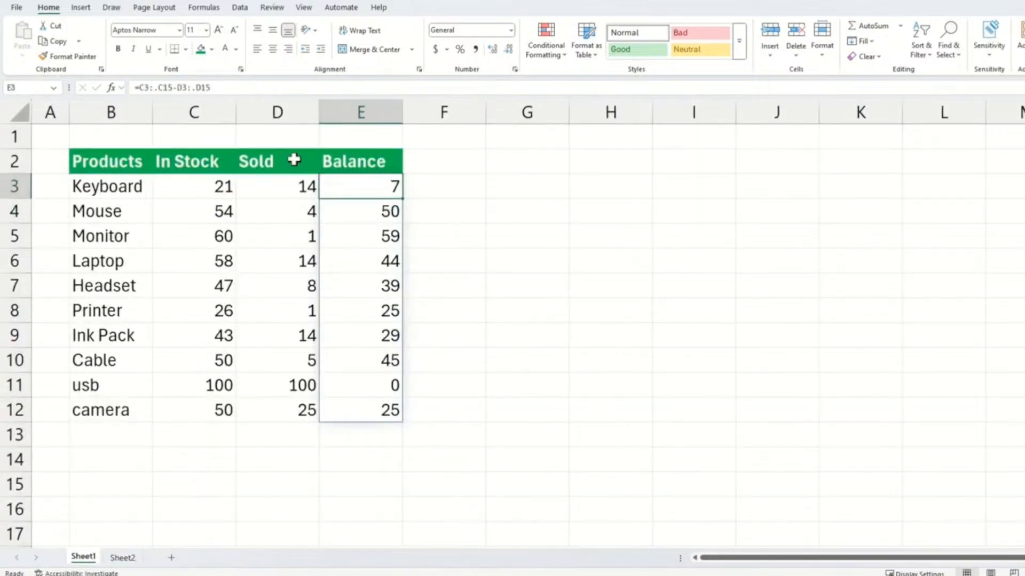
key(F2)
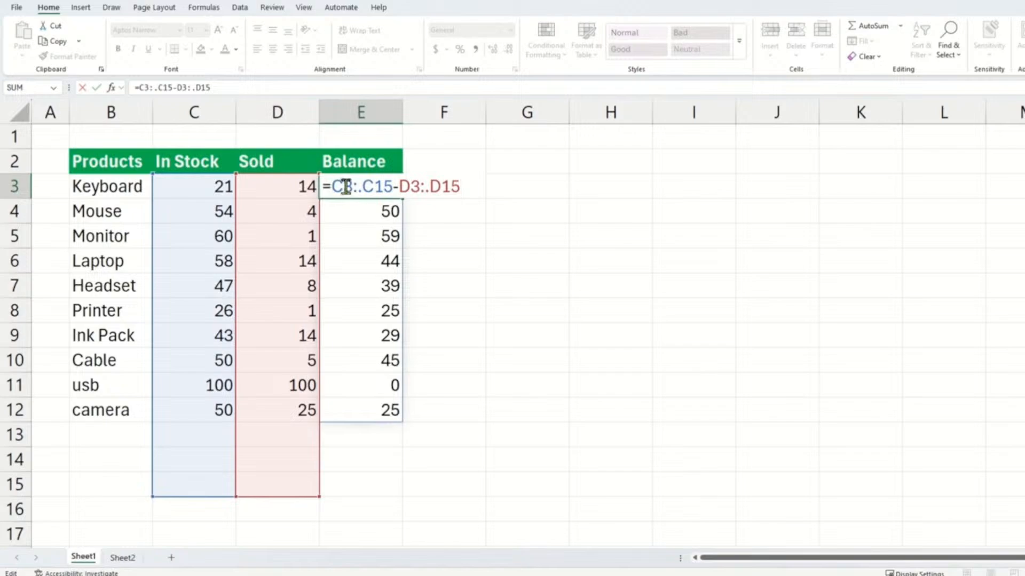
key(Delete)
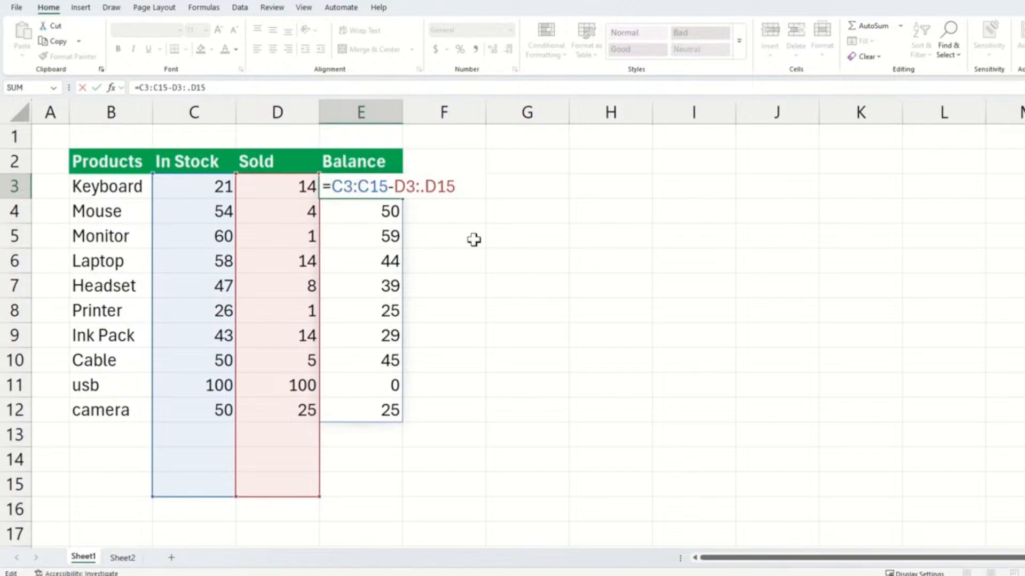
click(332, 185)
text(Trim)
text(ran)
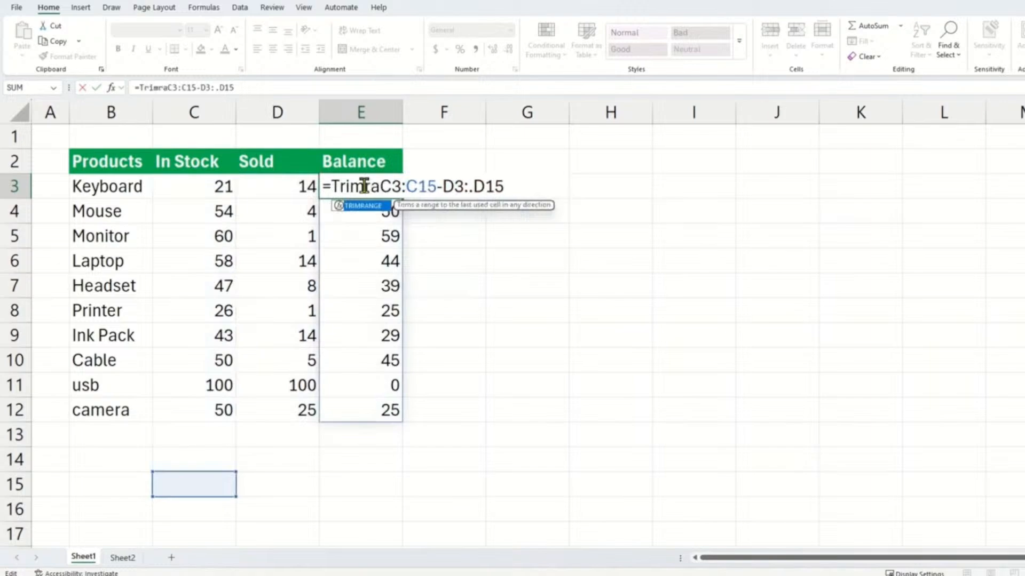
key(Tab)
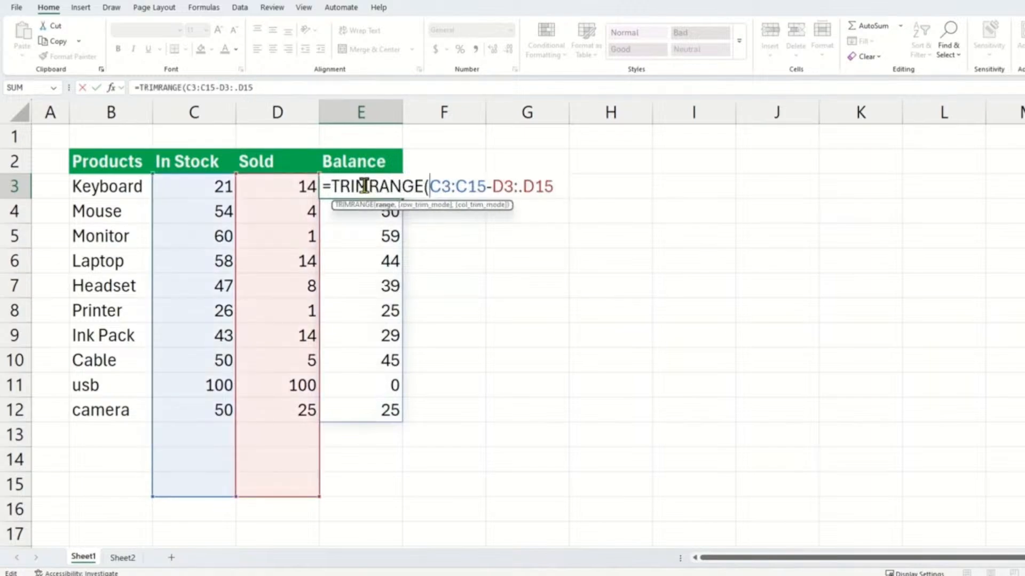
key(Return)
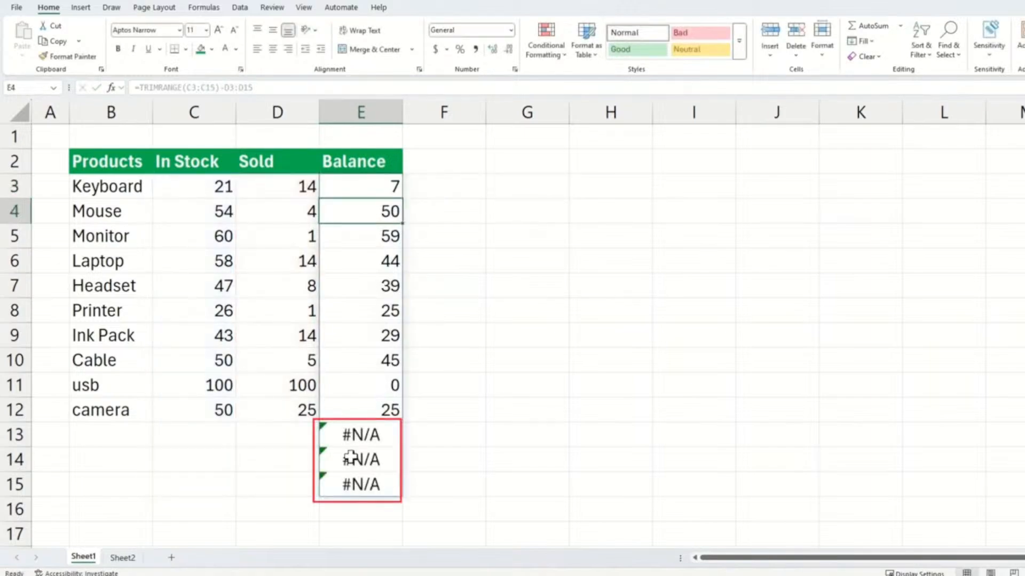
Wrap the Sold range in the E3 formula with TRIMRANGE as well, making it =TRIMRANGE(C3:C15)-TRIMRANGE(D3:D15)
double_click(377, 181)
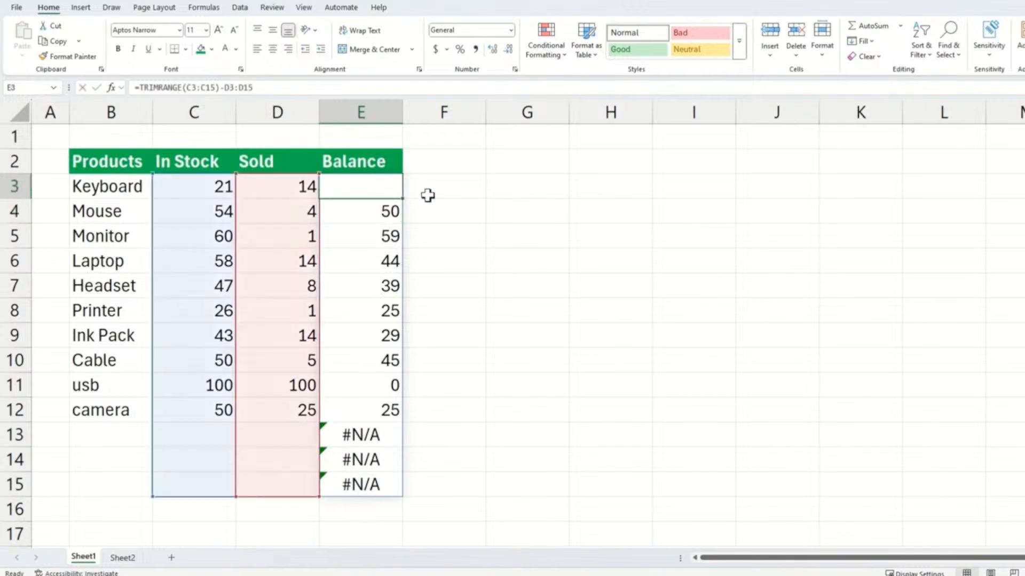
click(497, 188)
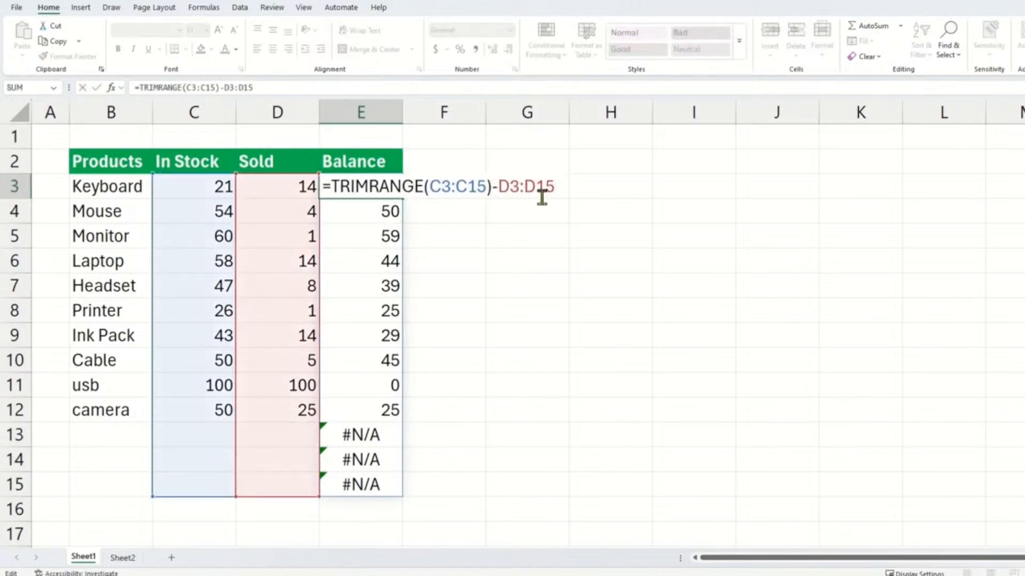
text(trimra)
key(Tab)
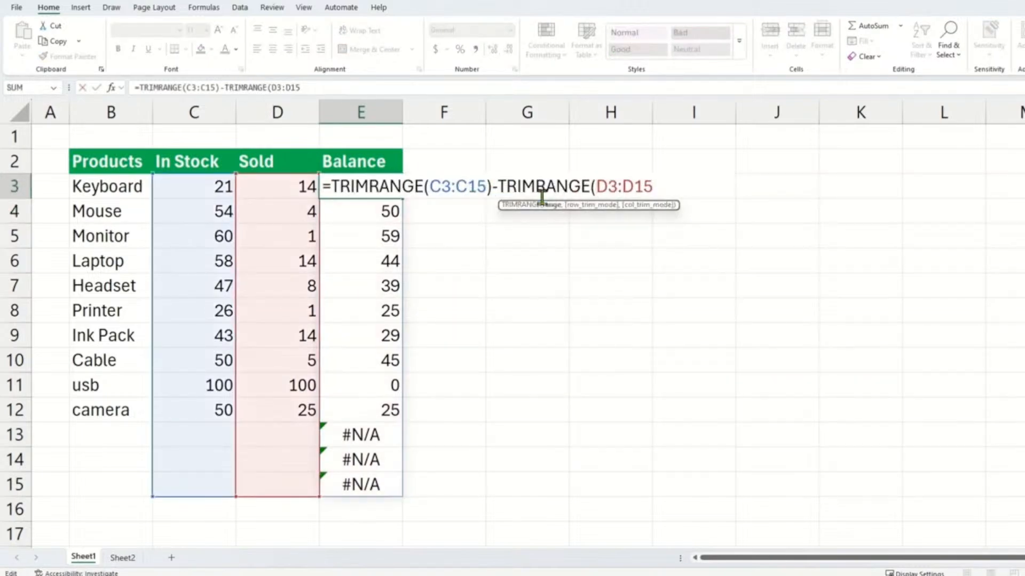
text())
key(Return)
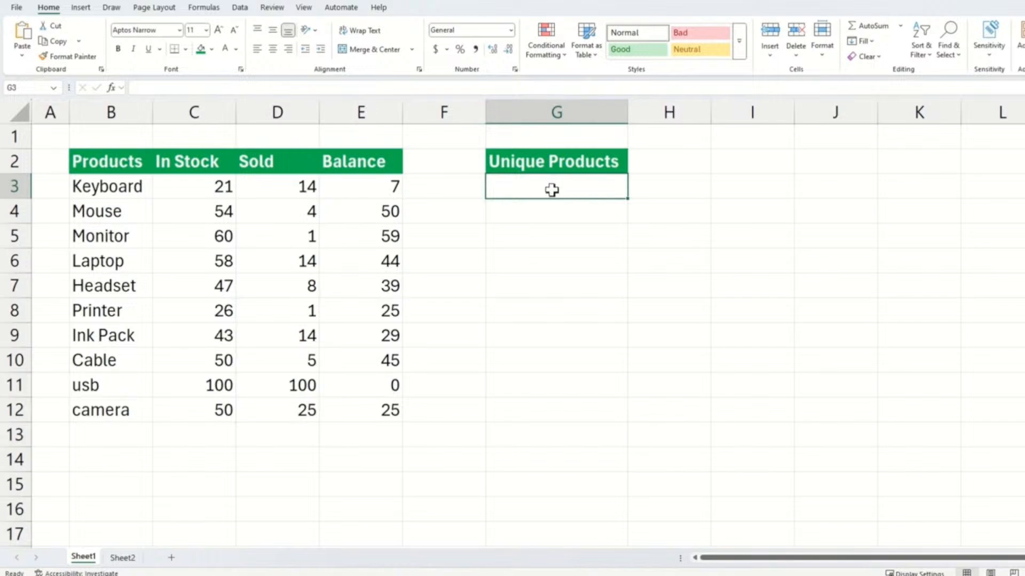
Enter =UNIQUE(B:B) in G3 under the Unique Products header to list distinct products from column B
text(=unu)
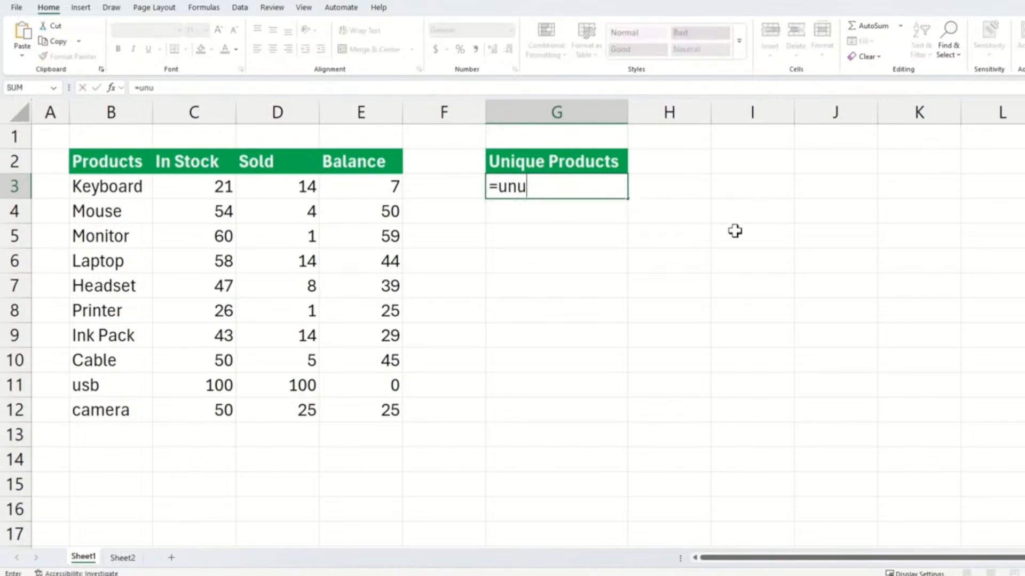
key(BackSpace)
text(ique)
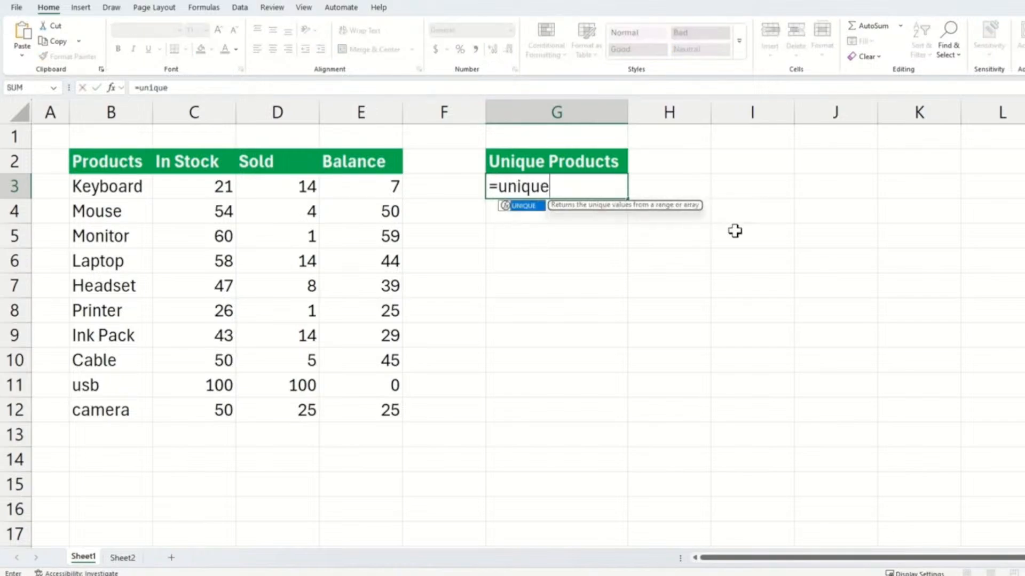
key(Tab)
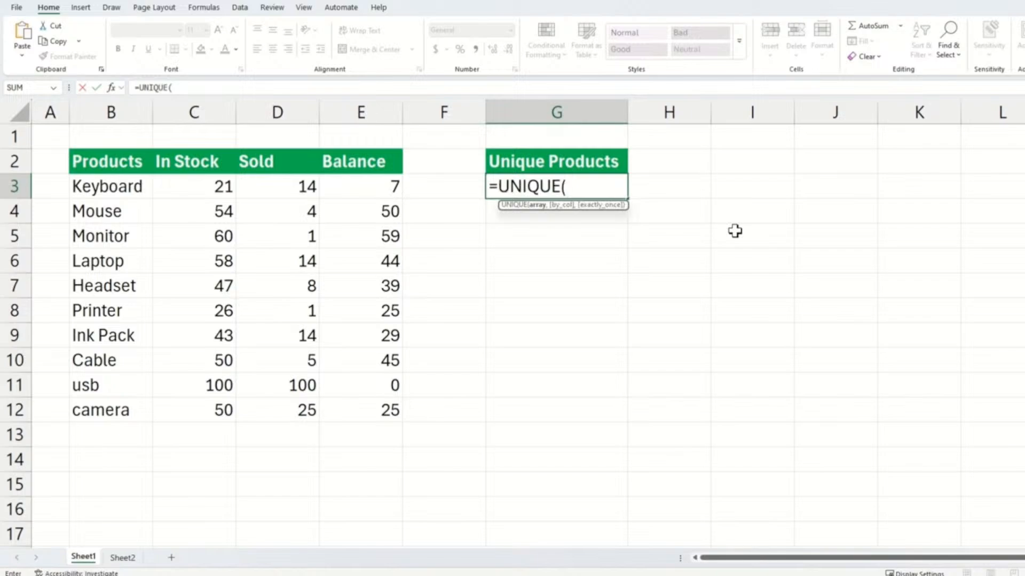
click(122, 109)
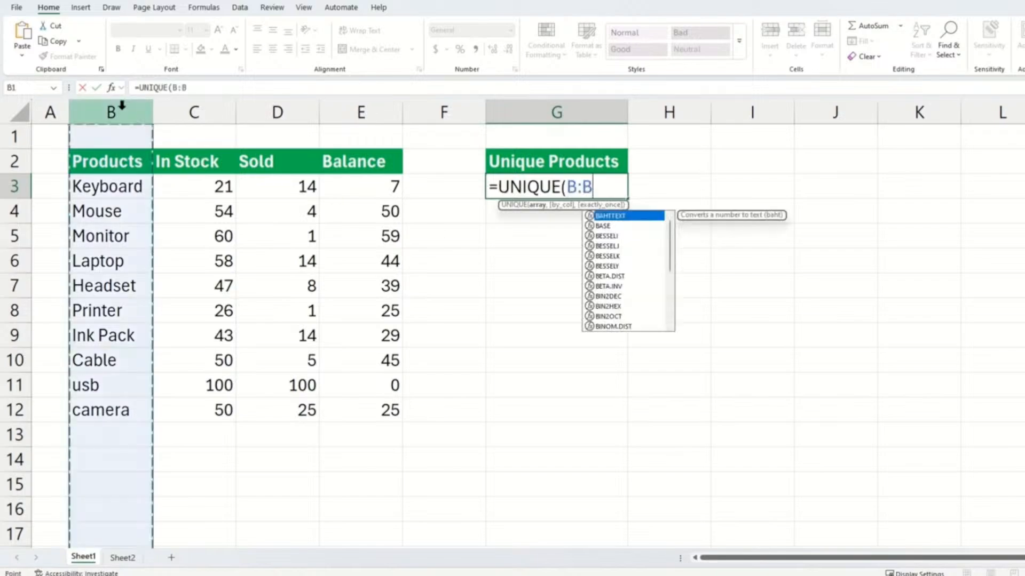
text())
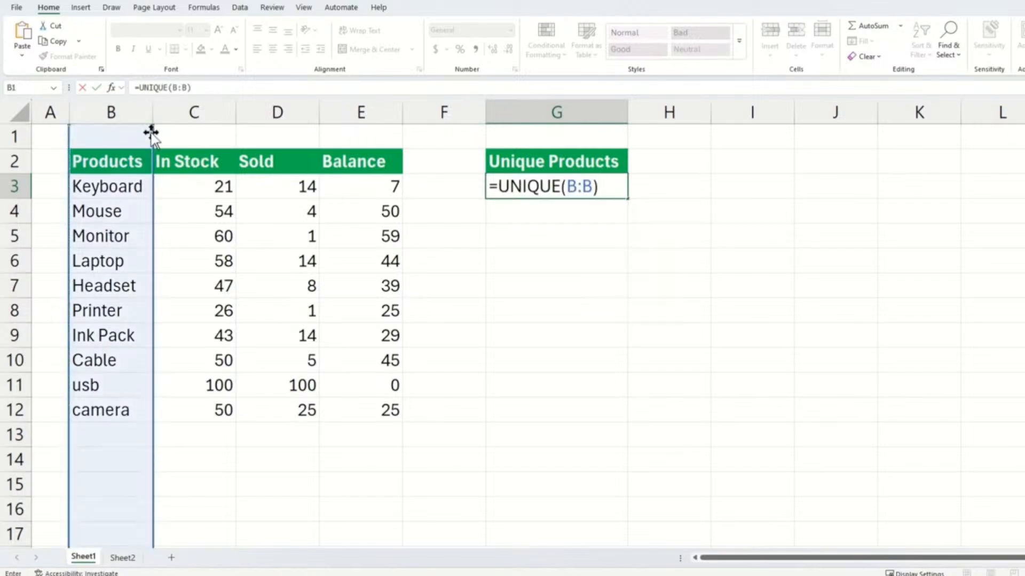
key(Return)
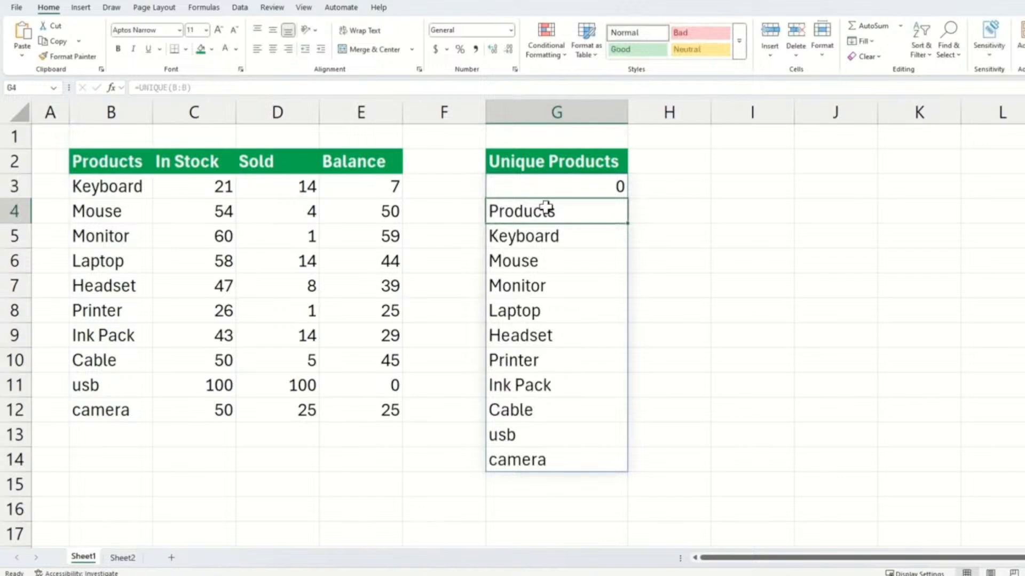
click(598, 186)
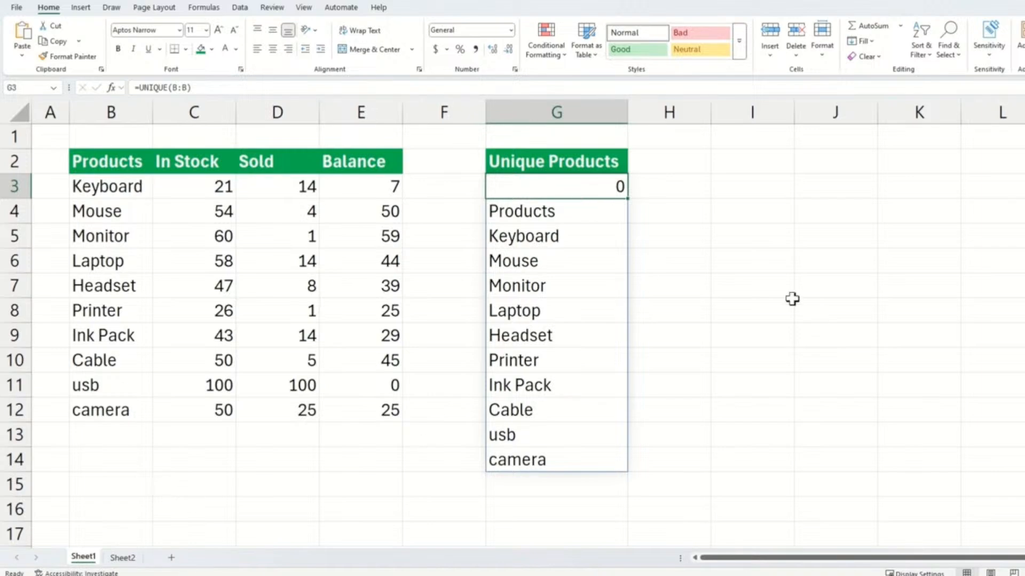
Edit the G3 formula to =UNIQUE(B.:.B) so blanks around the product column are trimmed from the unique list
key(F2)
click(579, 185)
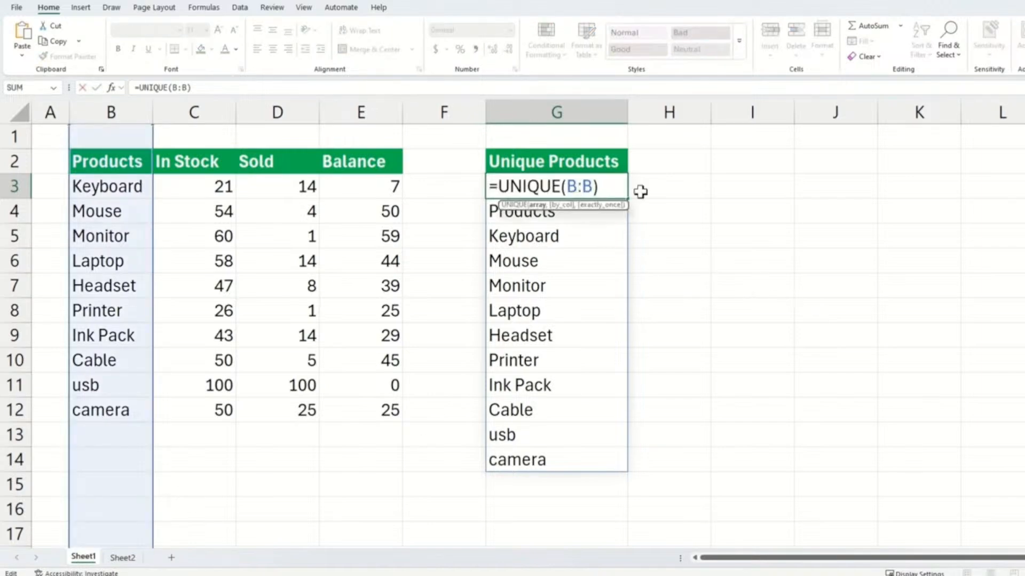
text(.:.)
key(Return)
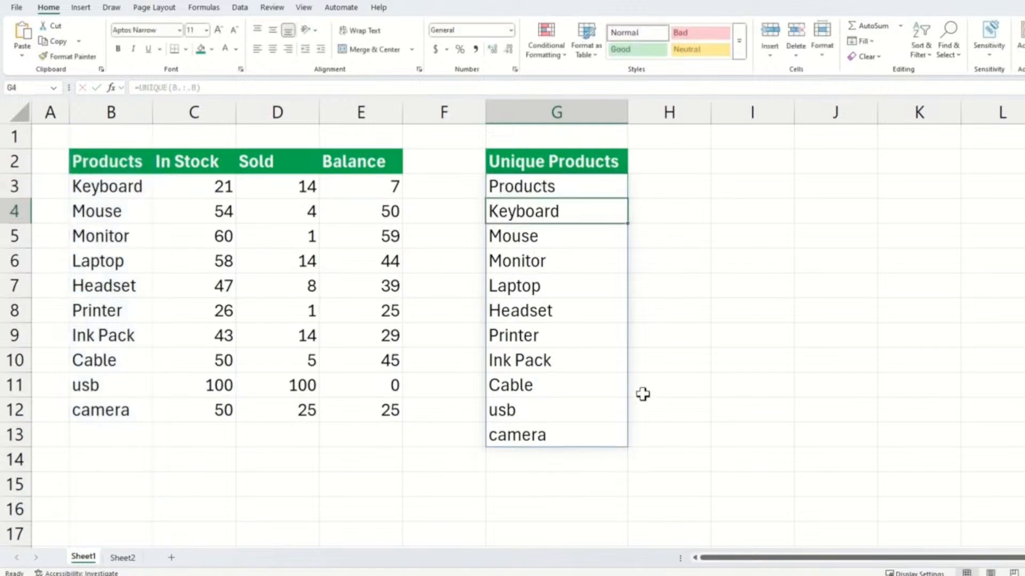
click(98, 428)
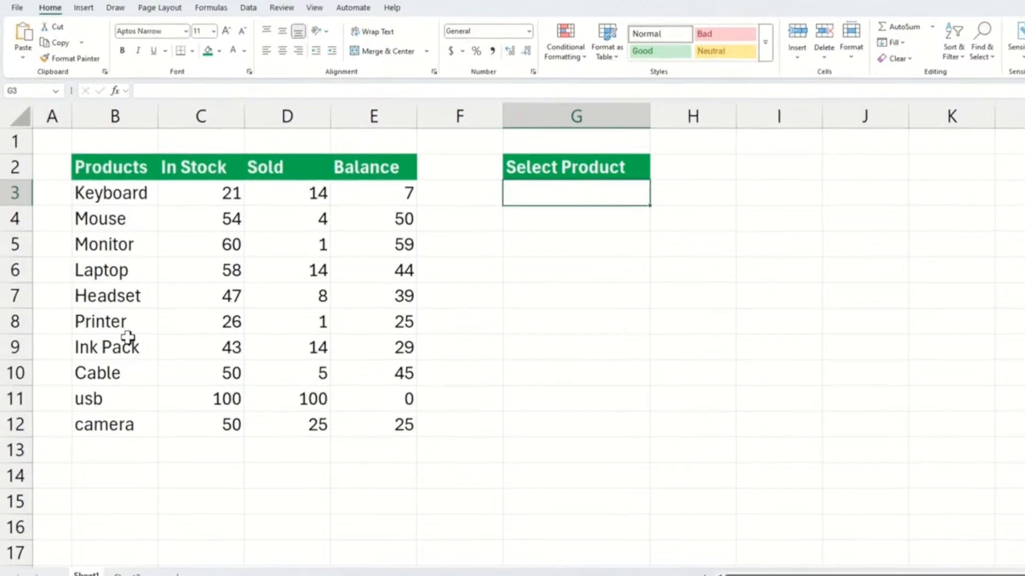
Add a List data validation to G3 with source =$B$3:$B$16 and view its drop-down choices
click(278, 10)
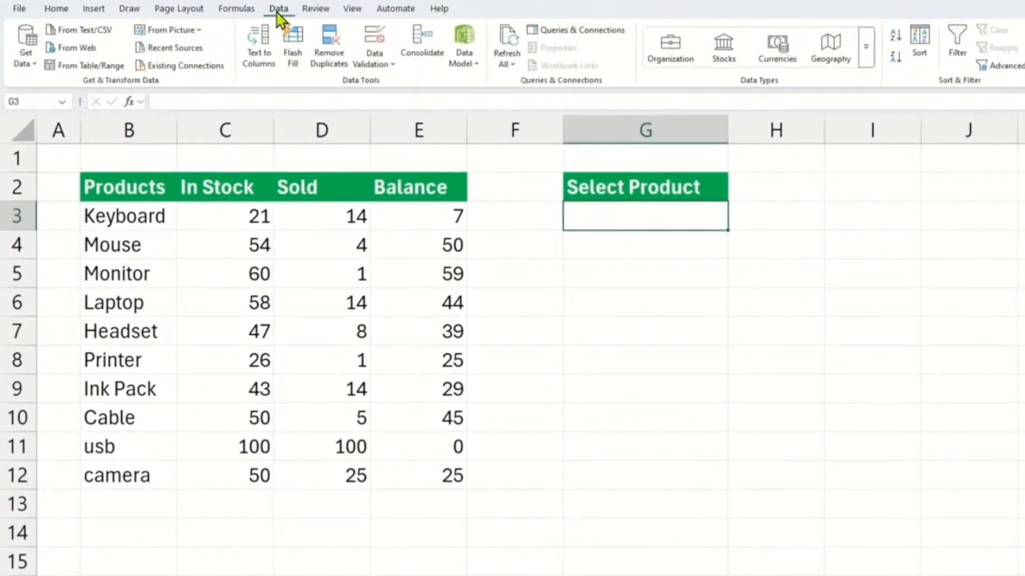
click(379, 46)
drag(314, 231, 667, 253)
click(616, 328)
click(571, 369)
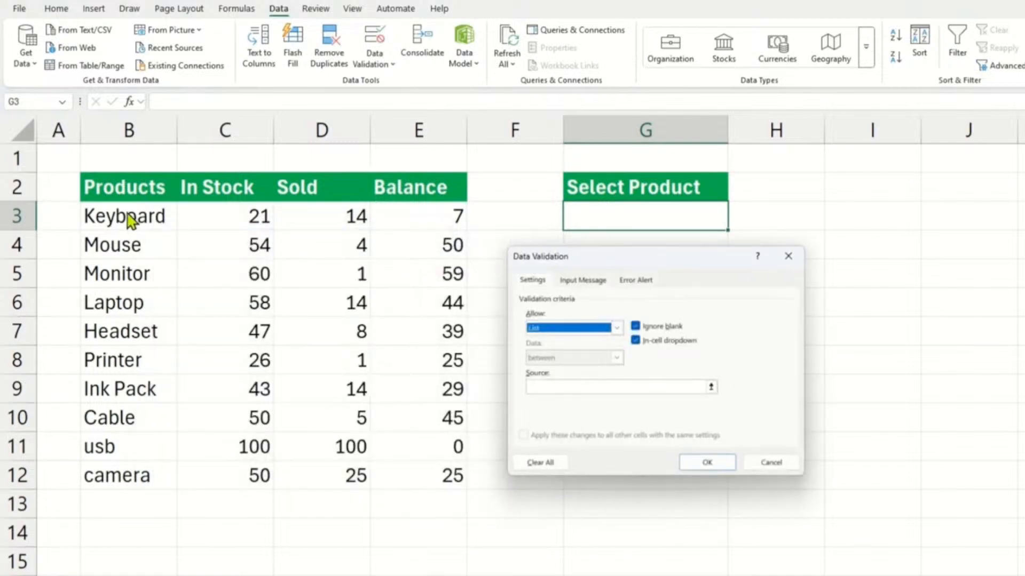
click(550, 387)
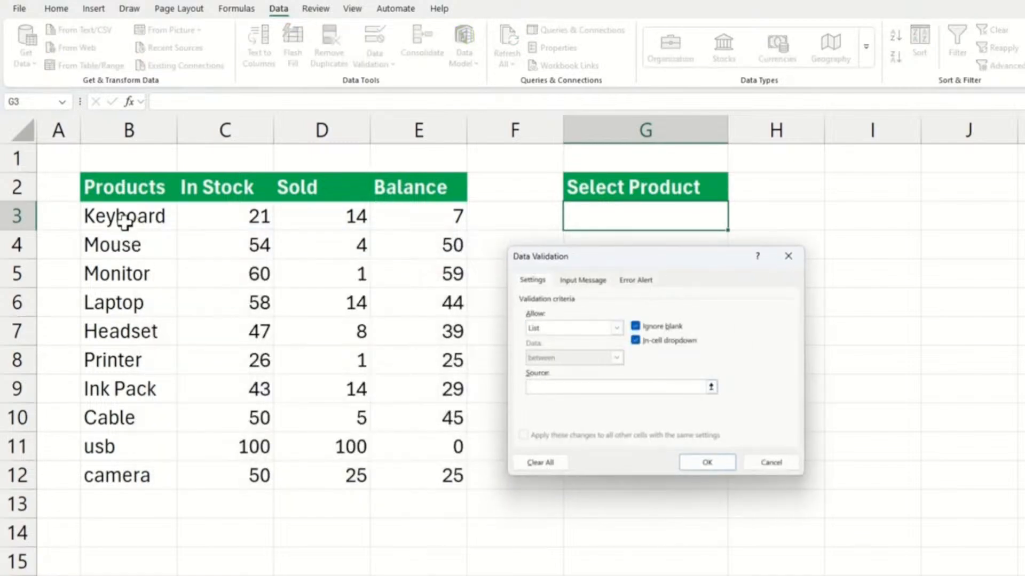
drag(125, 220, 126, 571)
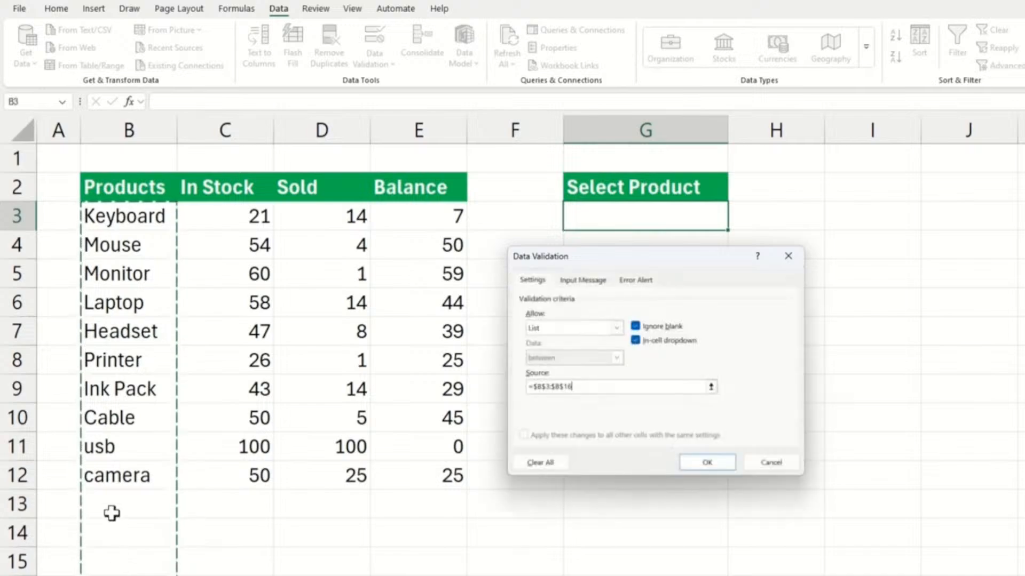
click(707, 462)
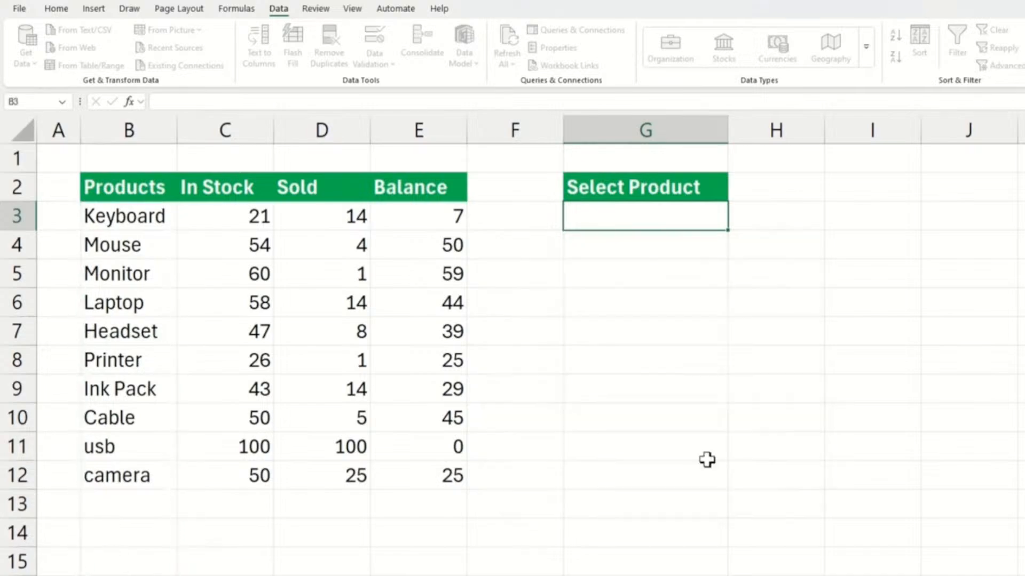
click(736, 224)
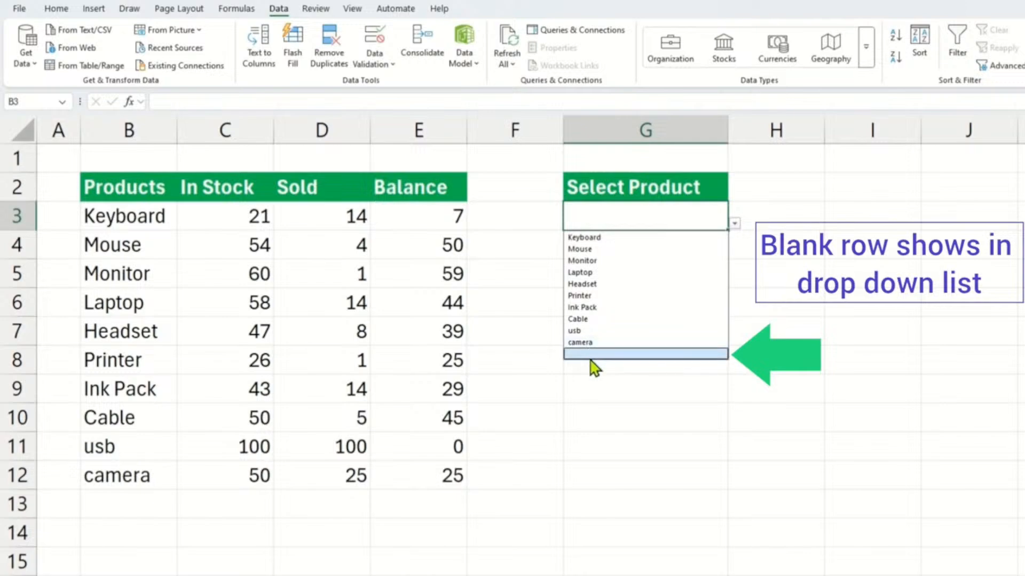
Change the G3 validation source to =$B$3:.$B$16 to trim trailing blanks, and view the drop-down choices
click(653, 216)
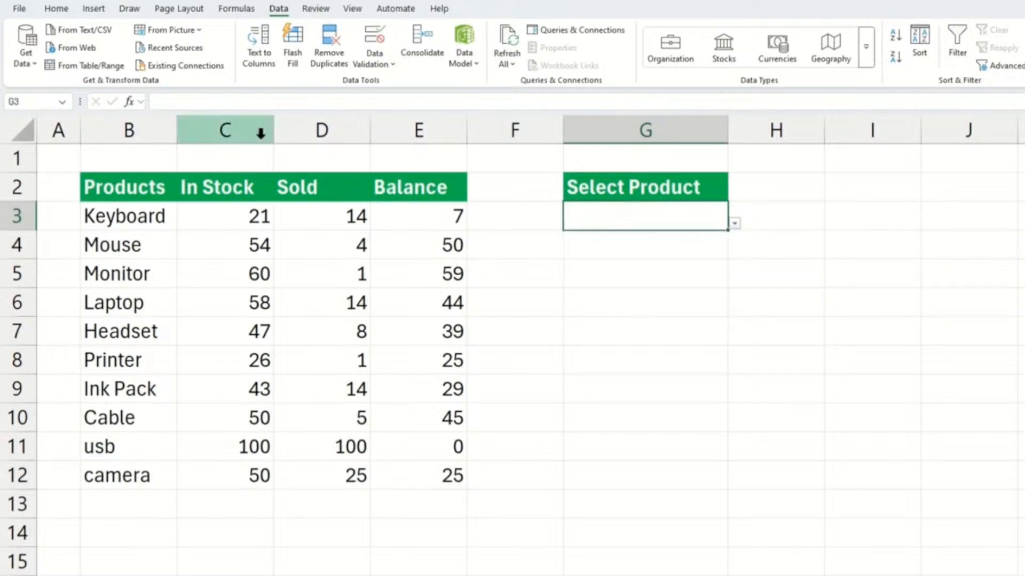
click(375, 53)
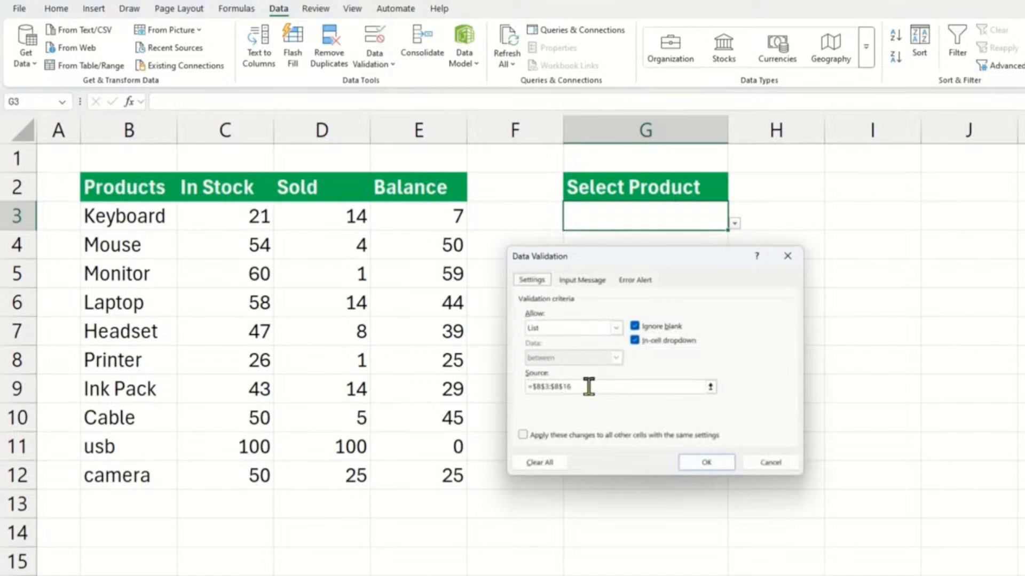
click(533, 387)
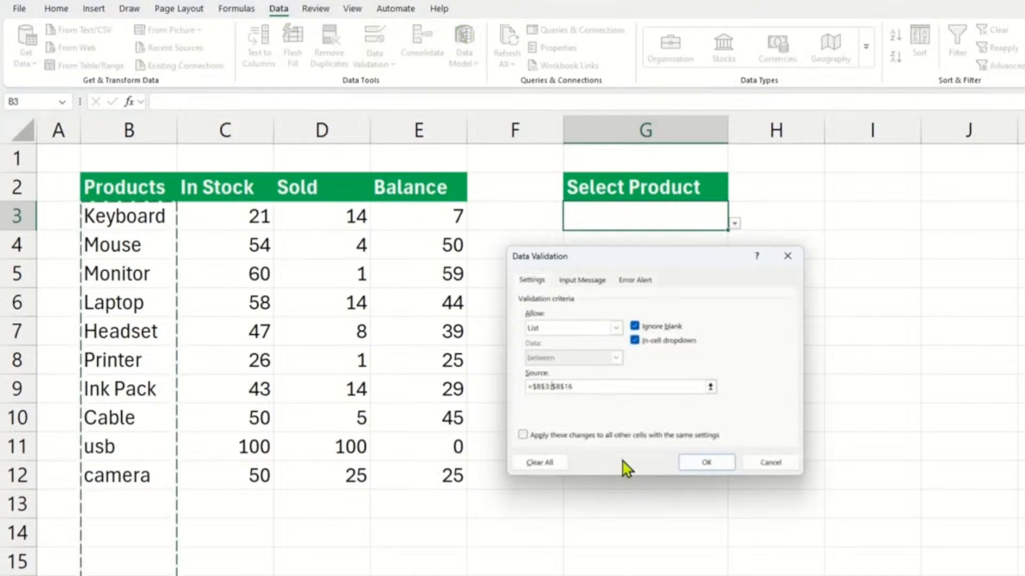
text(.)
click(720, 466)
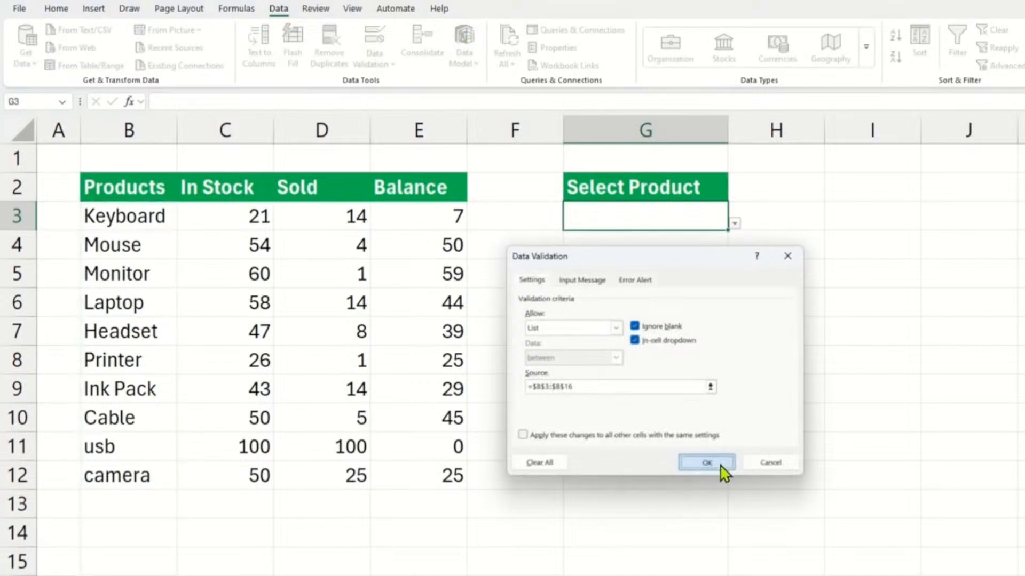
click(735, 224)
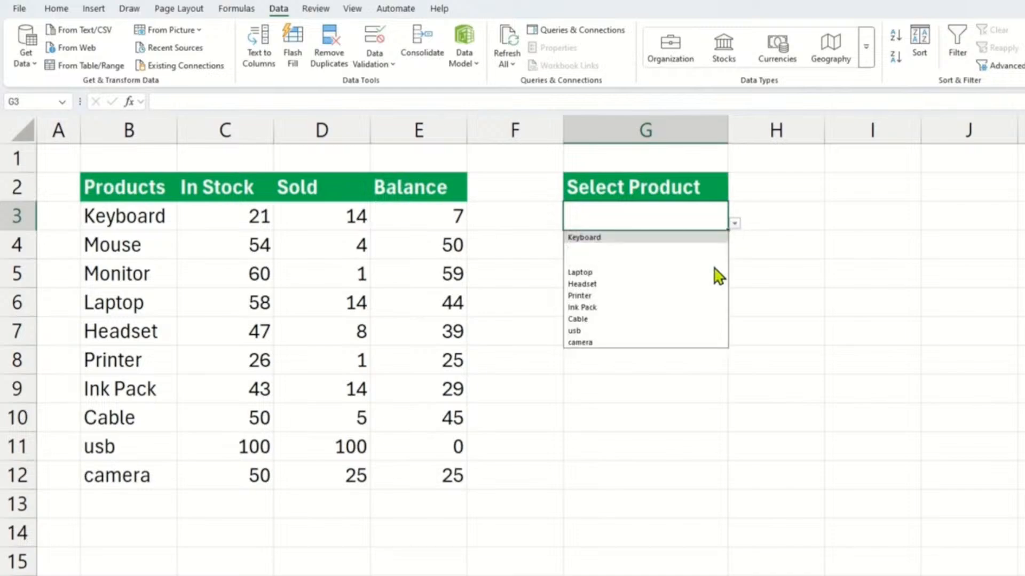
Add Pen as a new product in B13 and choose it from the Select Product drop-down in G3
click(123, 505)
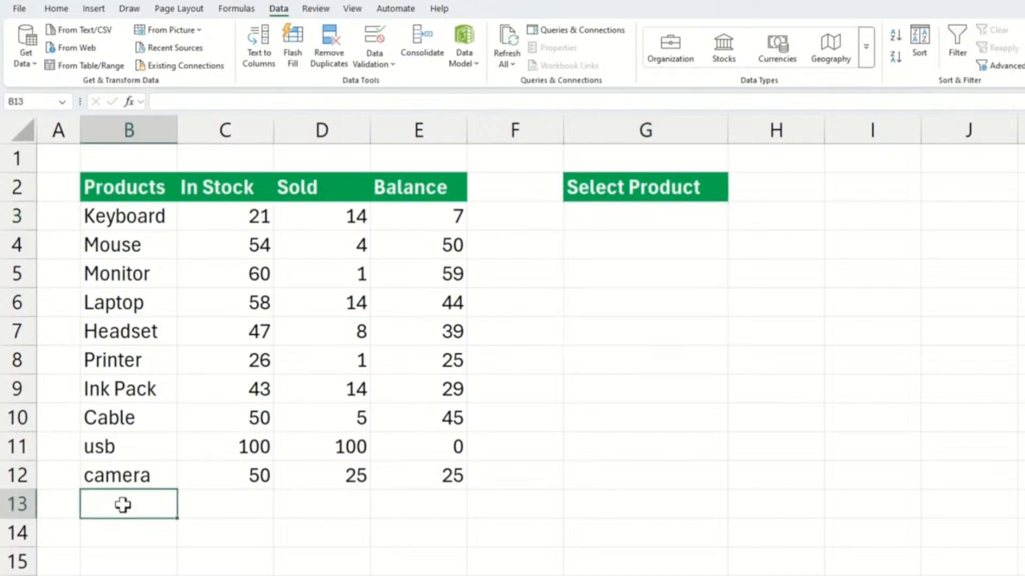
text(Pen)
key(Return)
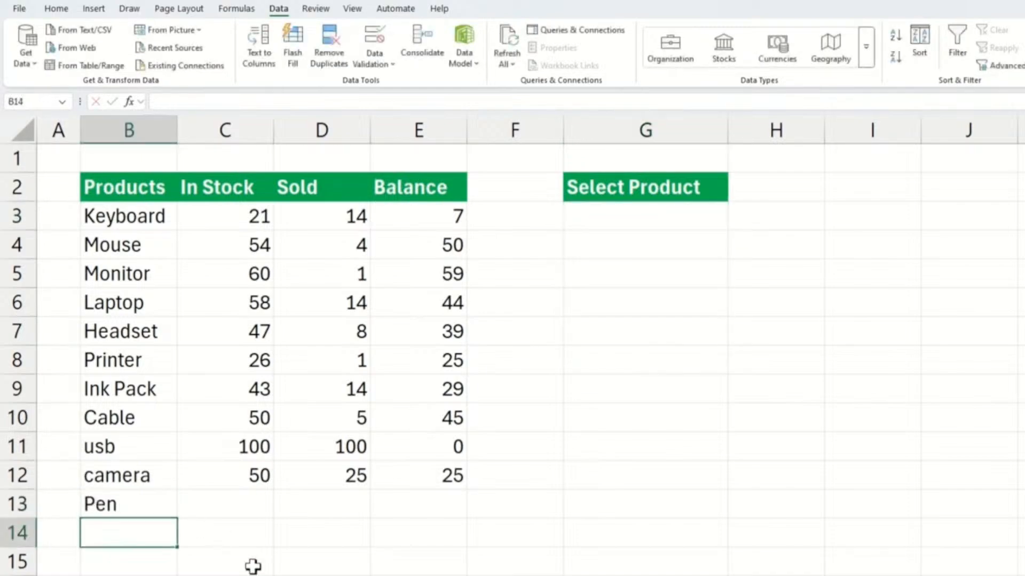
click(696, 224)
click(734, 224)
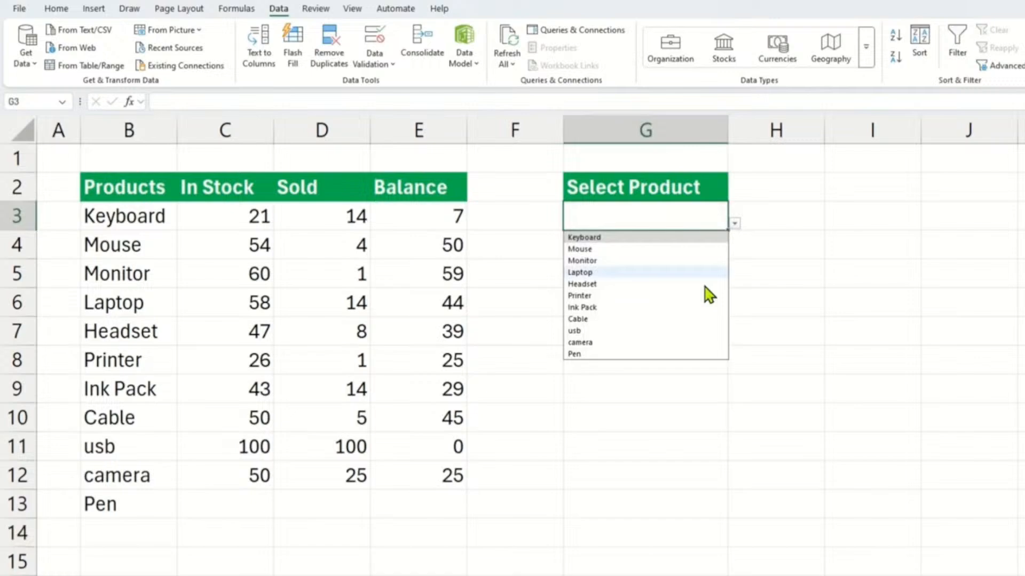
click(600, 353)
click(660, 413)
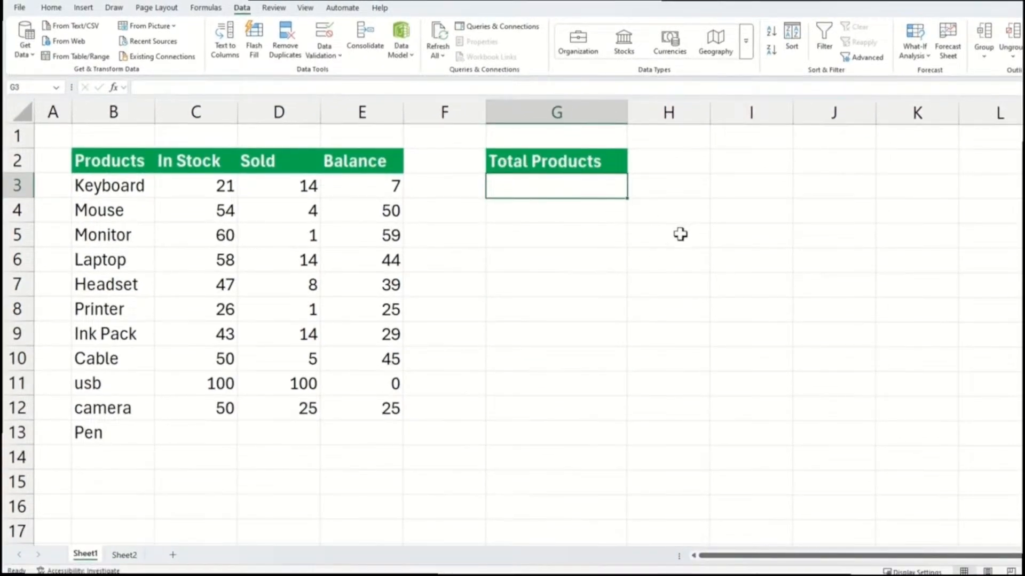
Enter =COUNTA(UNIQUE(B3:B16)) in G3 under Total Products to count the distinct products
text(=c)
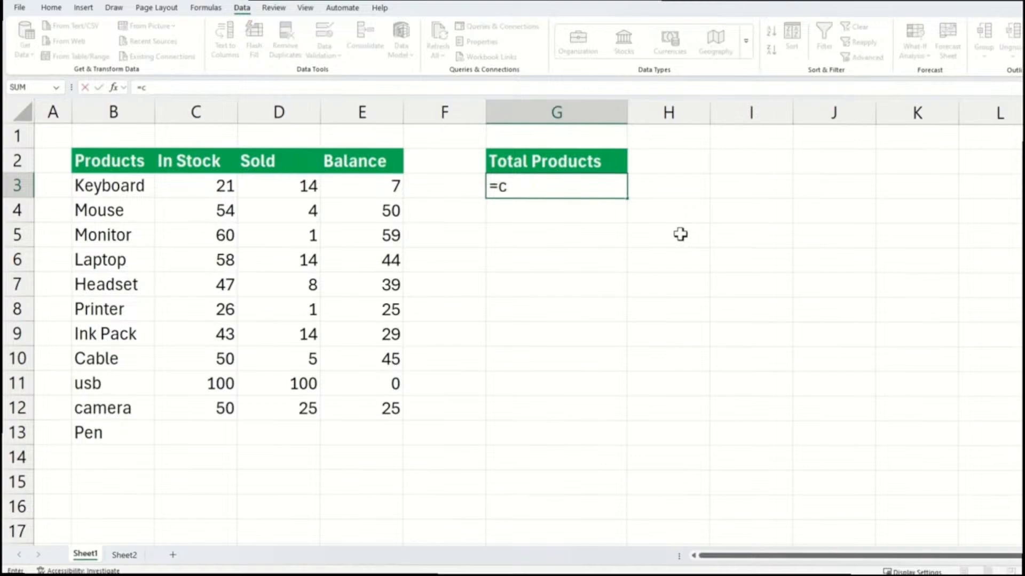
text(ounta()
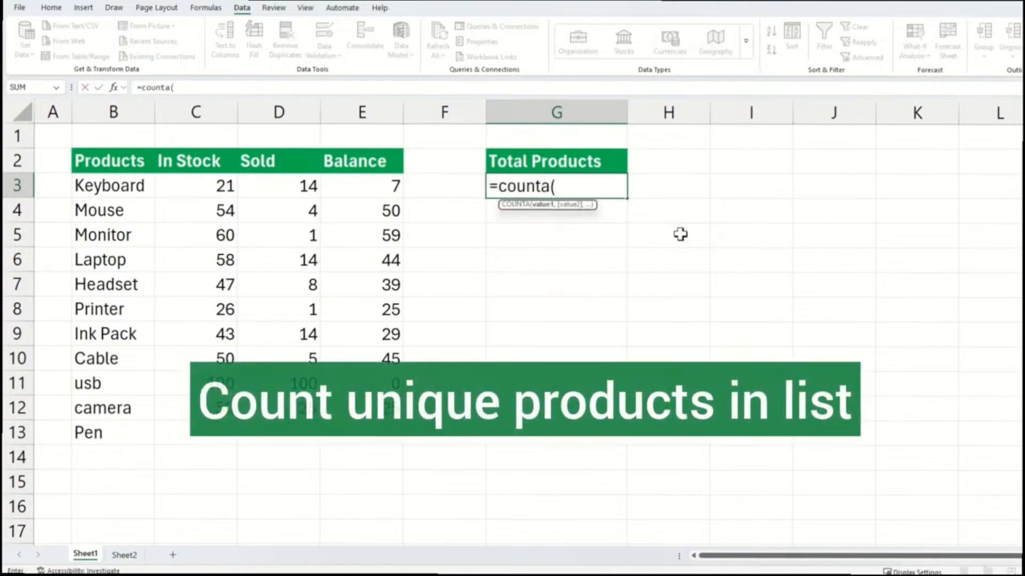
text(unique)
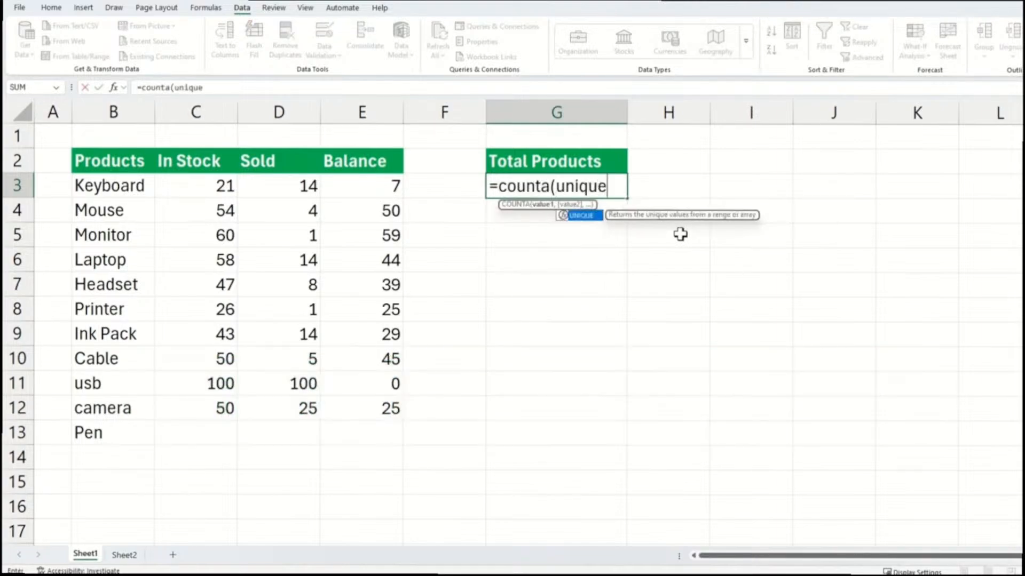
key(Tab)
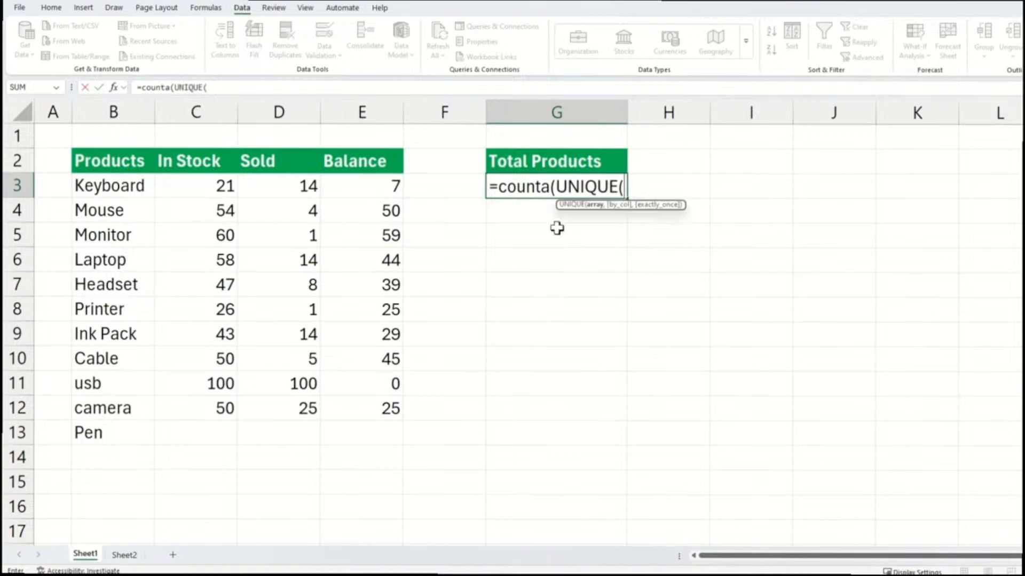
drag(89, 188, 91, 513)
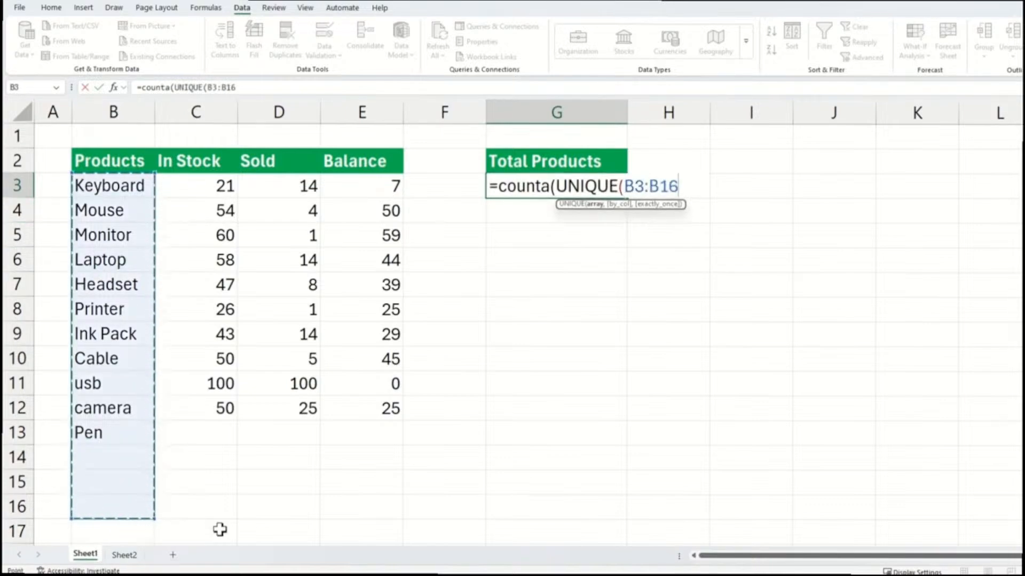
text()))
key(Return)
key(Up)
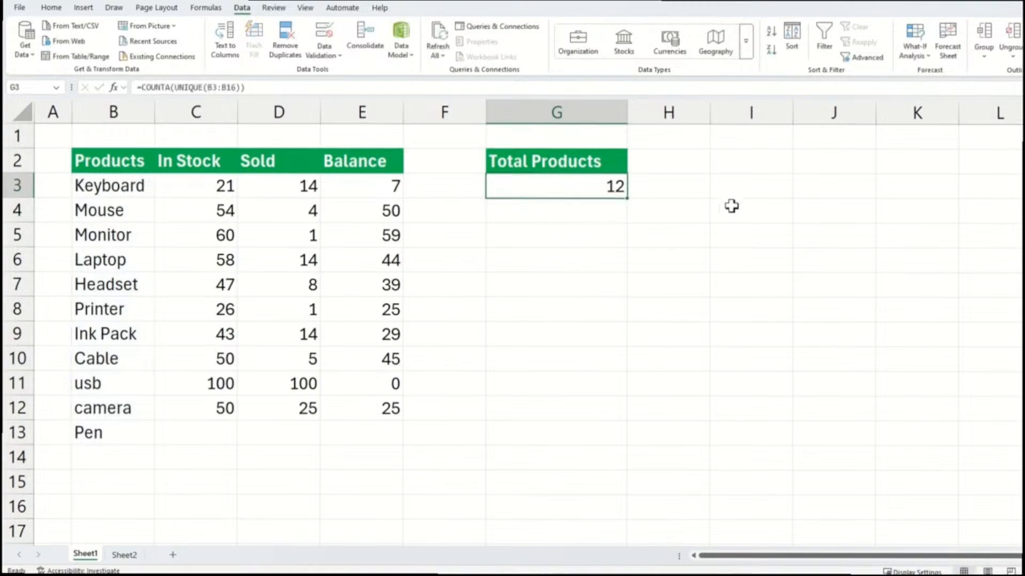
Add a trailing trim dot to the range in the G3 formula, making it =COUNTA(UNIQUE(B3:.B16))
key(F2)
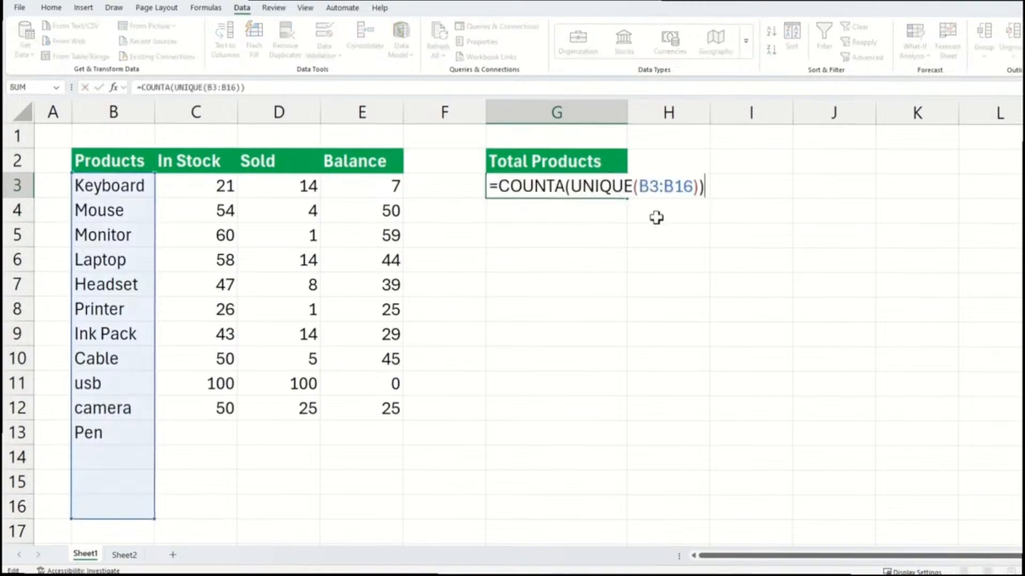
click(664, 185)
text(.)
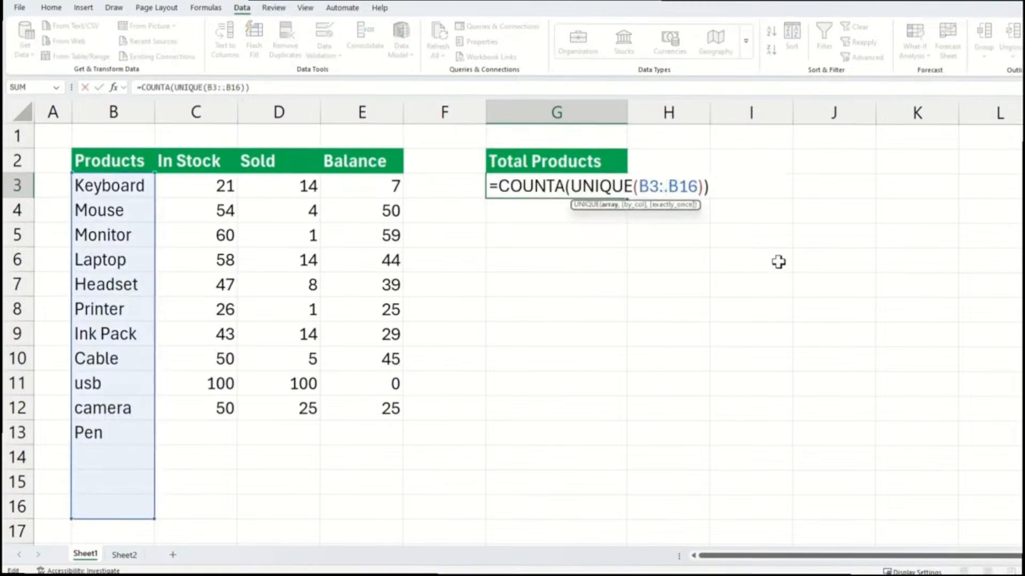
key(Return)
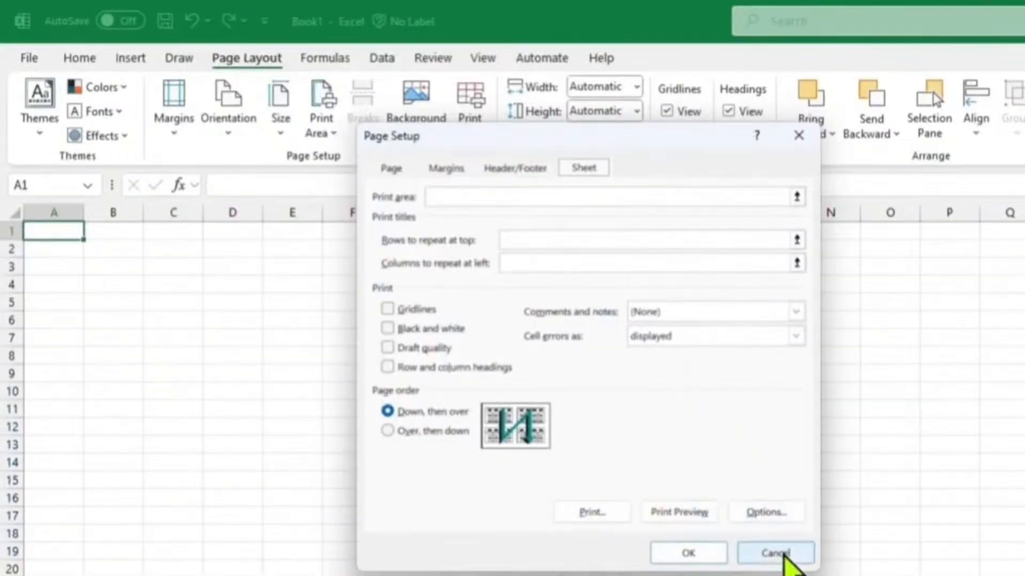
Dismiss the Page Setup dialog and examine the column letters and row numbers of the blank Book1 sheet
click(778, 553)
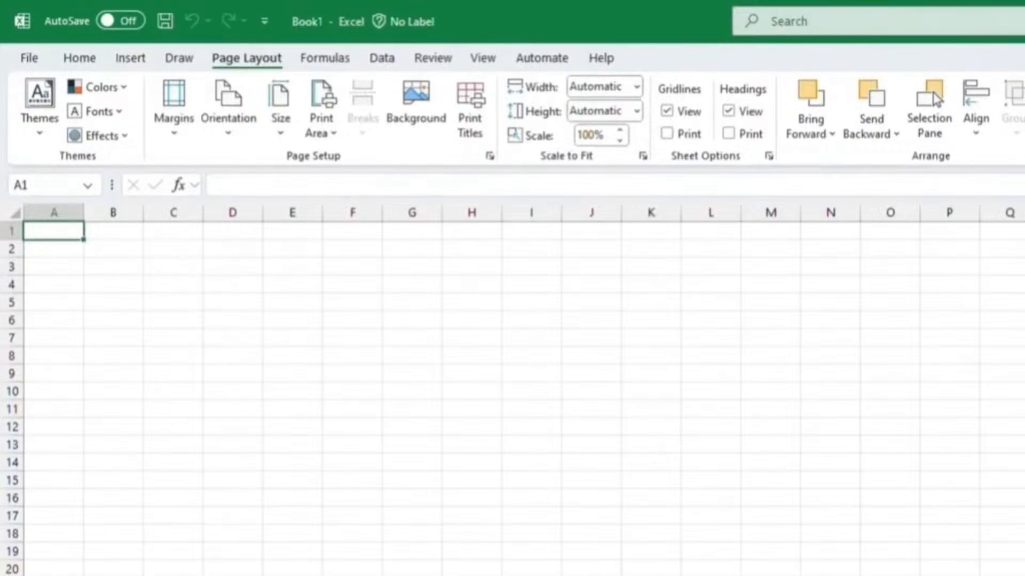
click(355, 213)
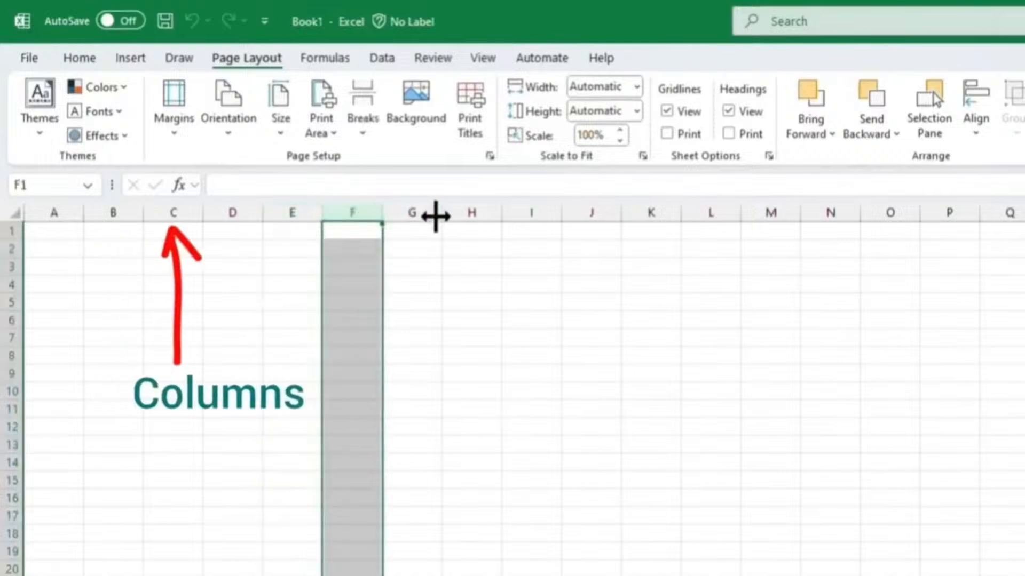
click(426, 213)
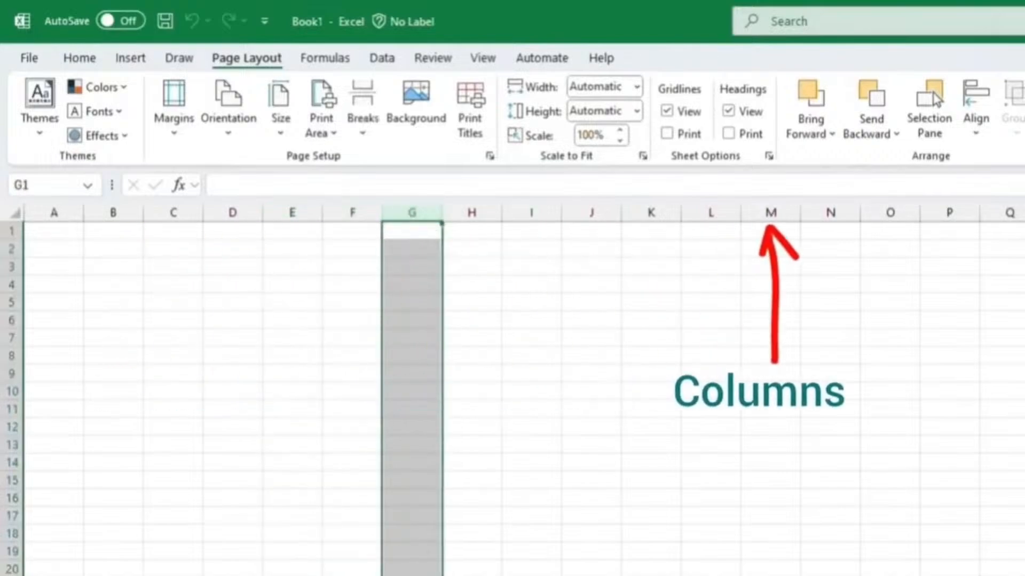
scroll(529, 390, right, 6)
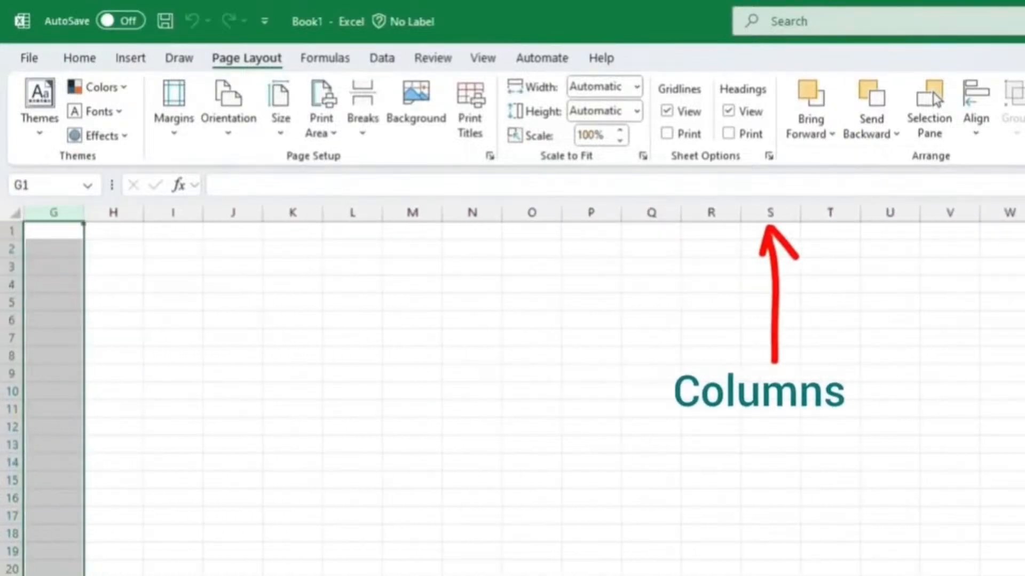
scroll(523, 389, left, 6)
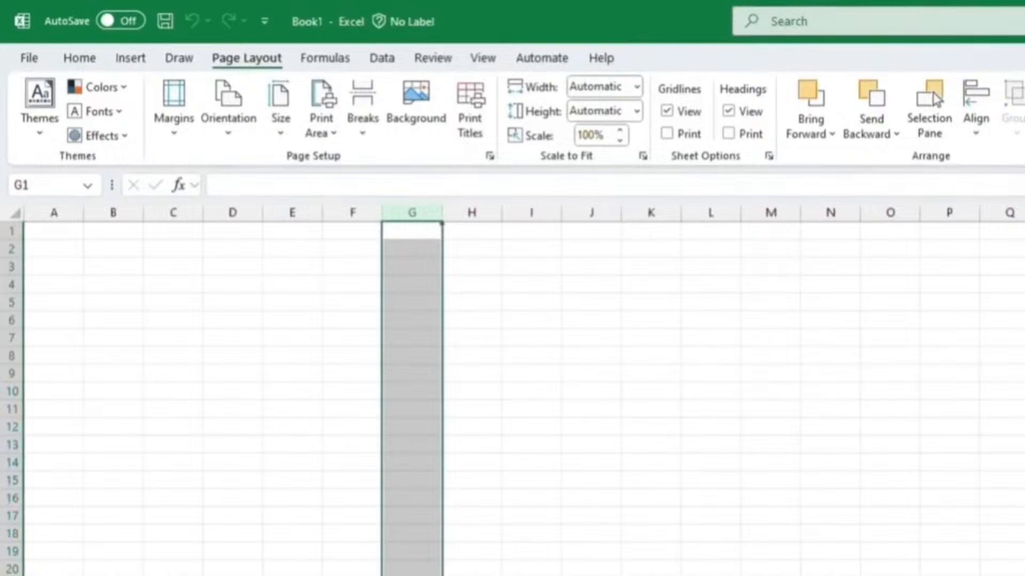
click(277, 351)
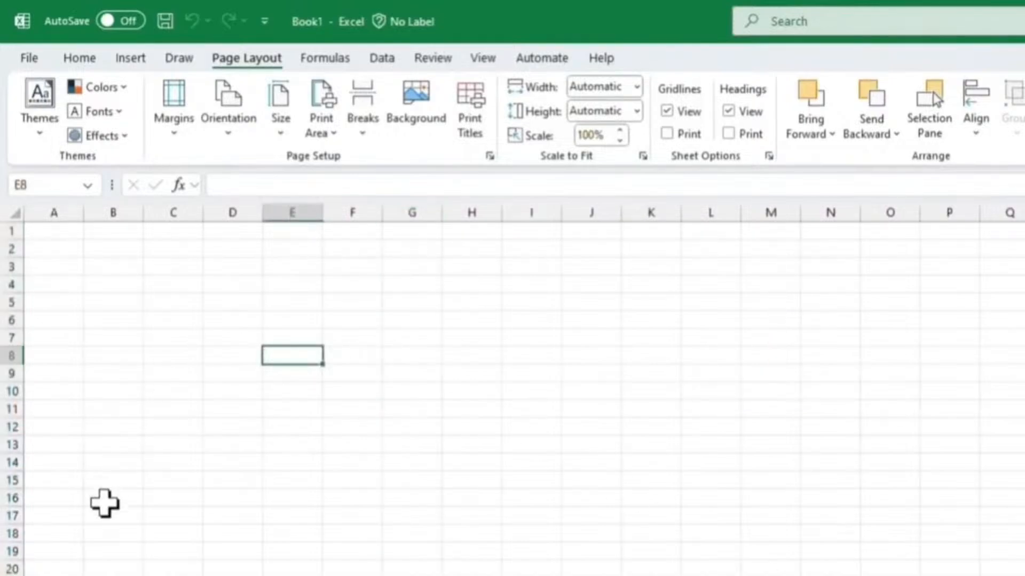
click(103, 501)
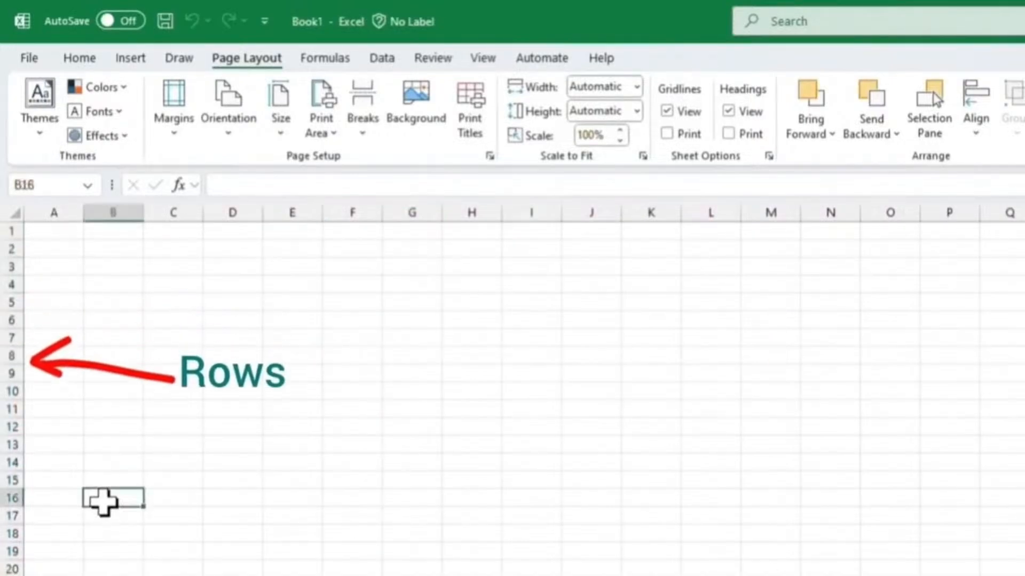
scroll(103, 502, down, 12)
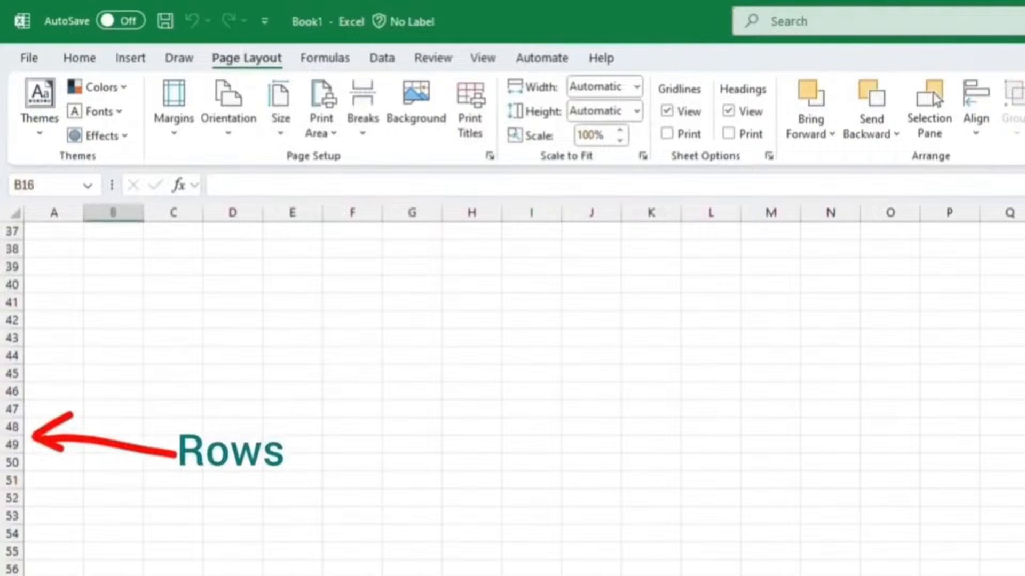
Select row 6, column D and row 10, and the single cells D10, F5 and I14
scroll(513, 398, down, 1)
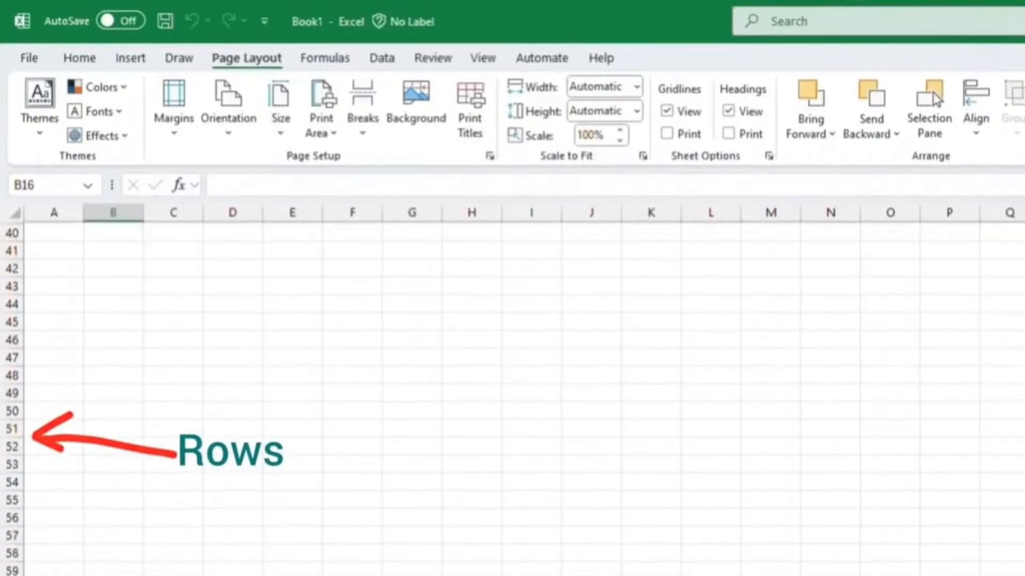
scroll(512, 398, up, 2)
scroll(512, 398, up, 11)
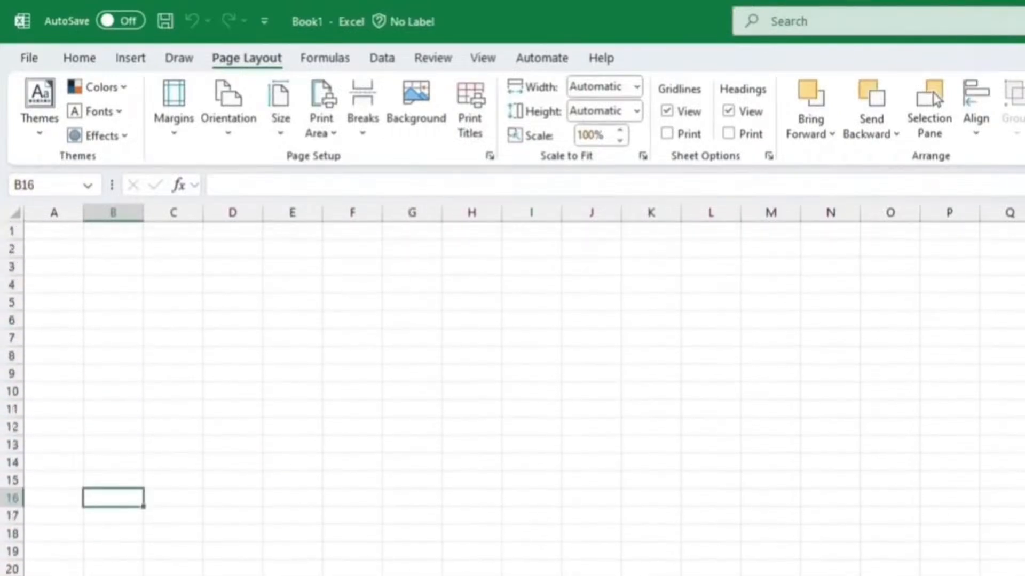
click(3, 320)
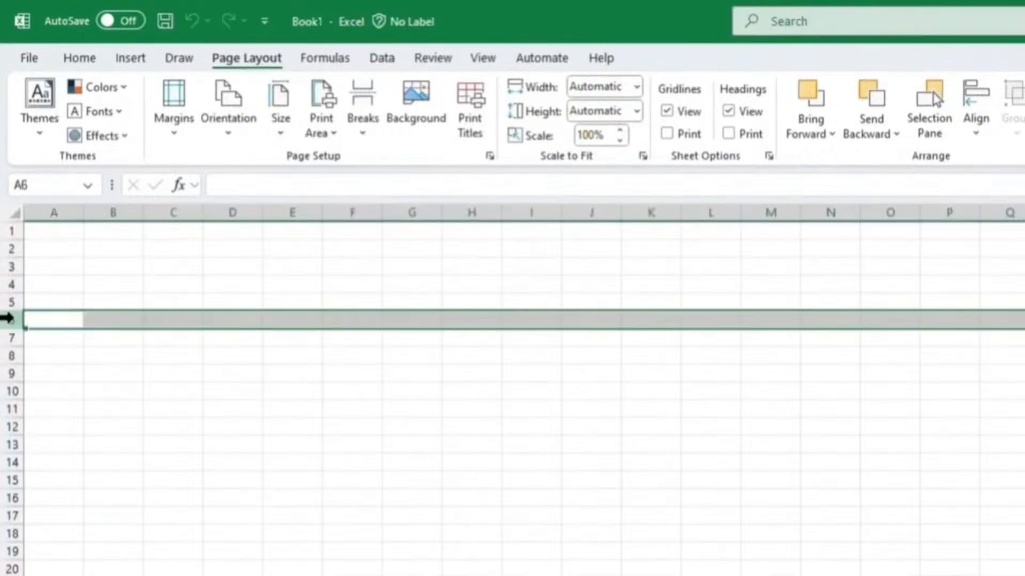
click(229, 213)
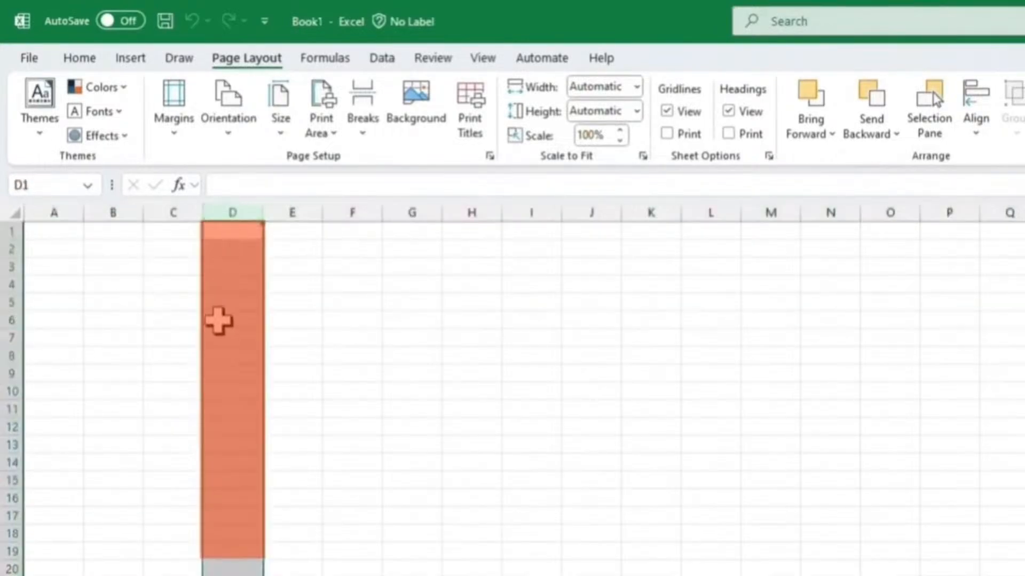
click(11, 391)
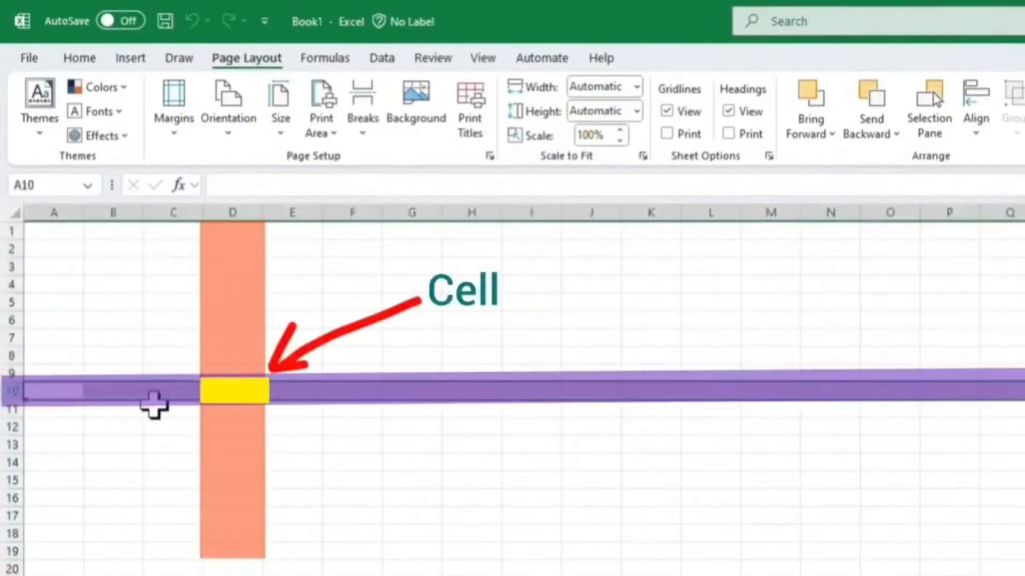
click(229, 398)
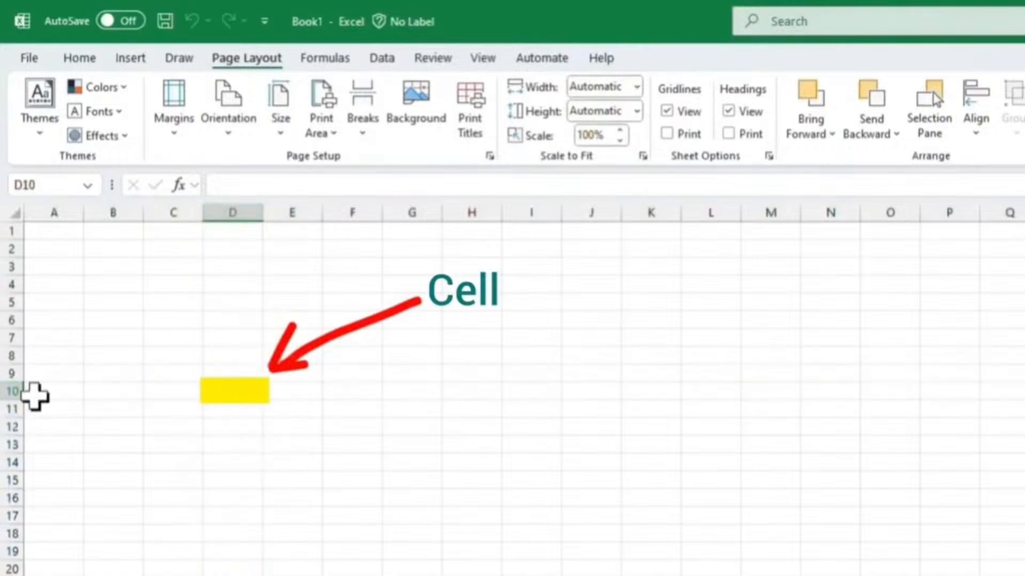
click(349, 301)
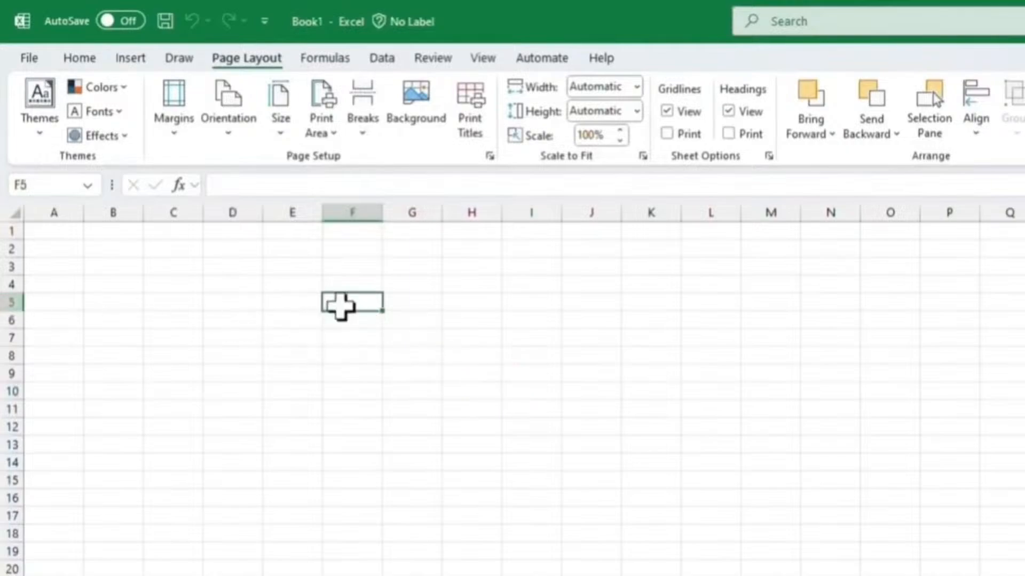
click(531, 463)
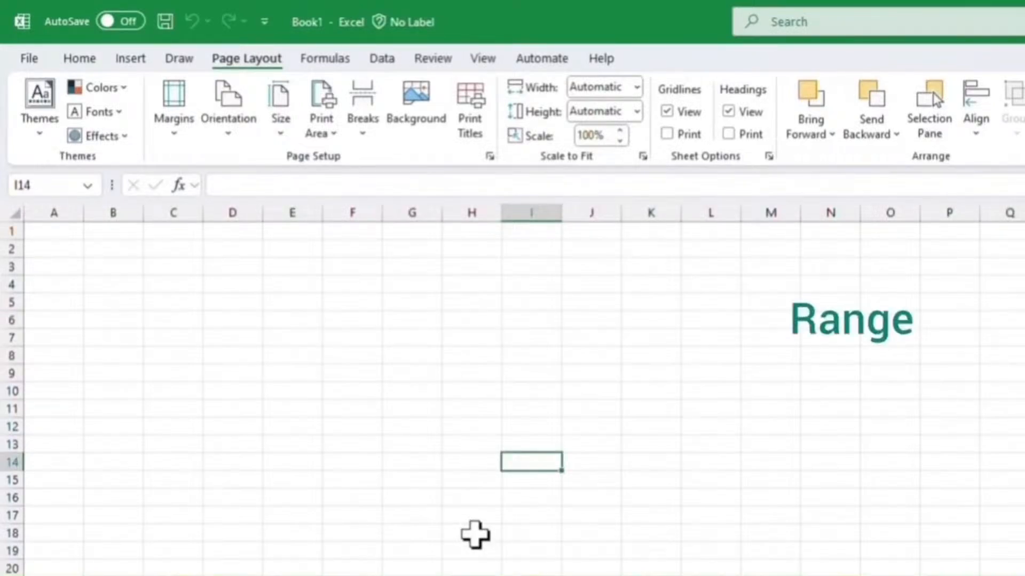
Select cell G10 and several sample ranges, including one down column M from M13 and G20:J20 across, ending on K6
click(433, 390)
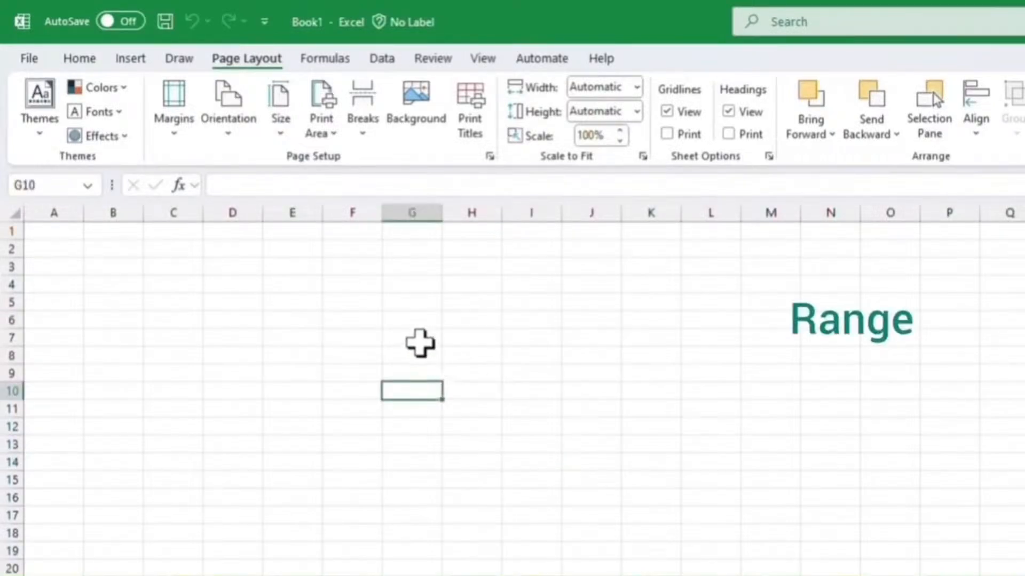
drag(418, 341, 583, 457)
drag(770, 444, 770, 574)
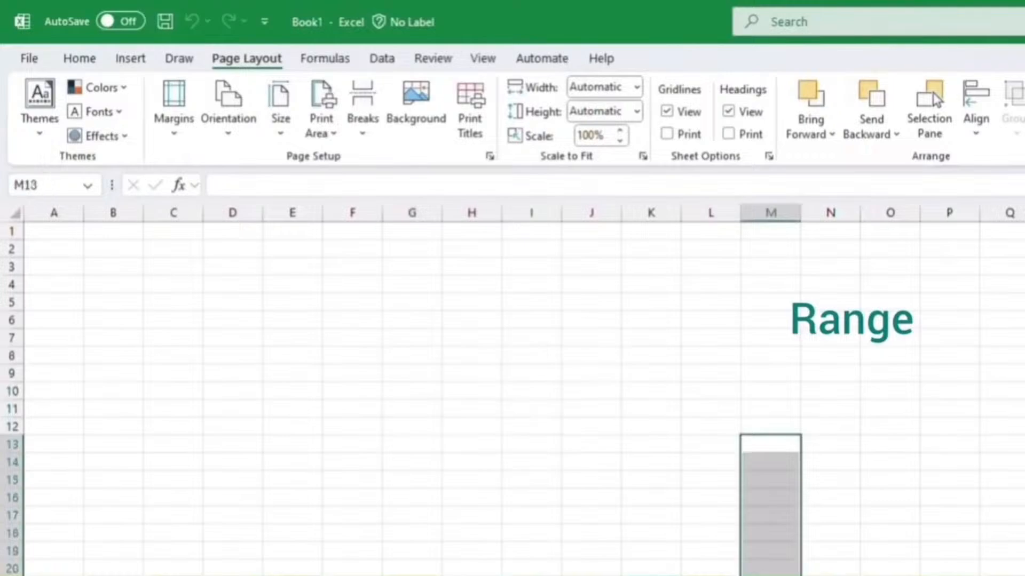
drag(421, 564, 614, 565)
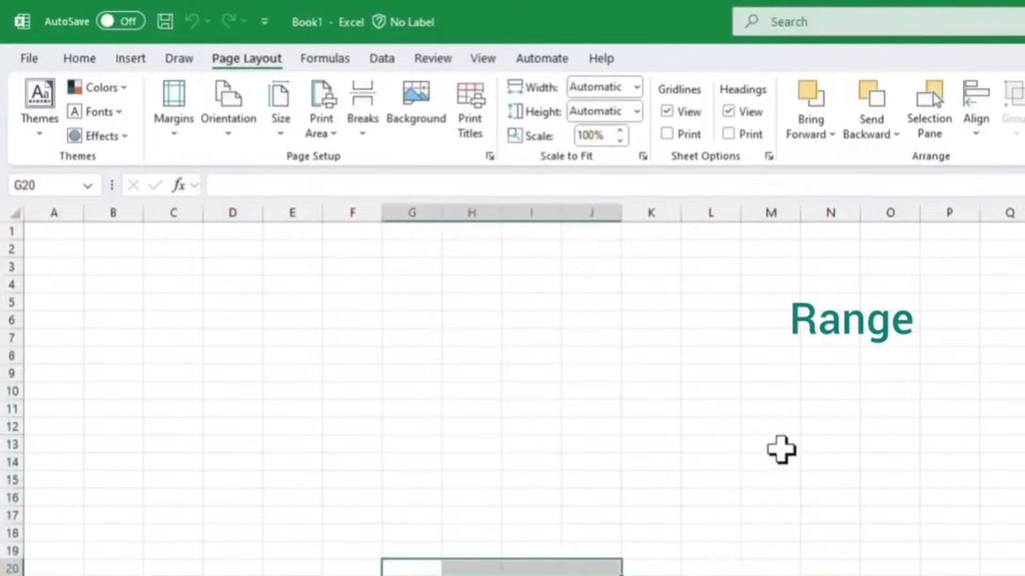
drag(781, 449, 606, 571)
click(641, 323)
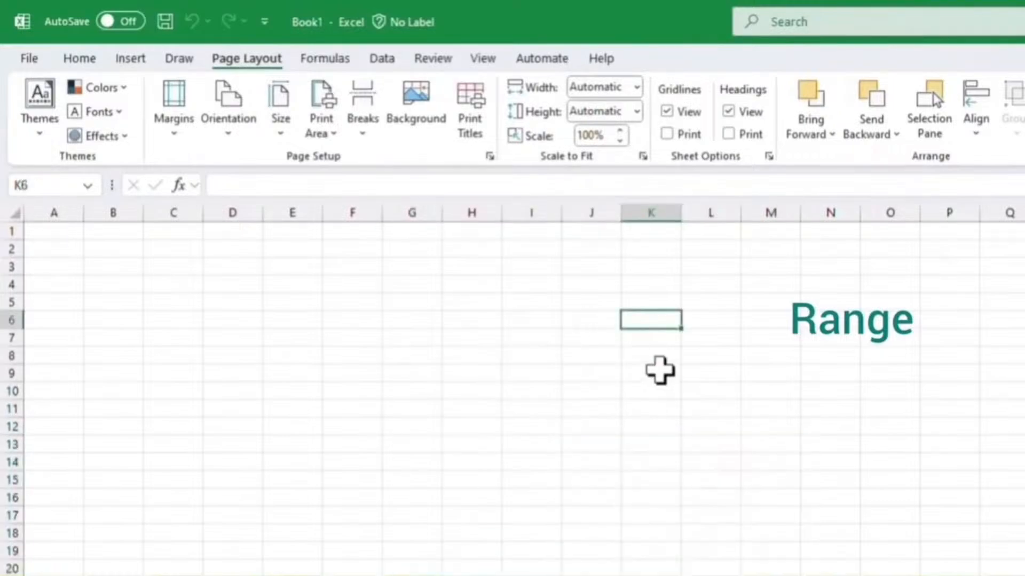
Select the ranges H10:K20 and L10:O17, ending with the single cell J10
drag(450, 393, 626, 548)
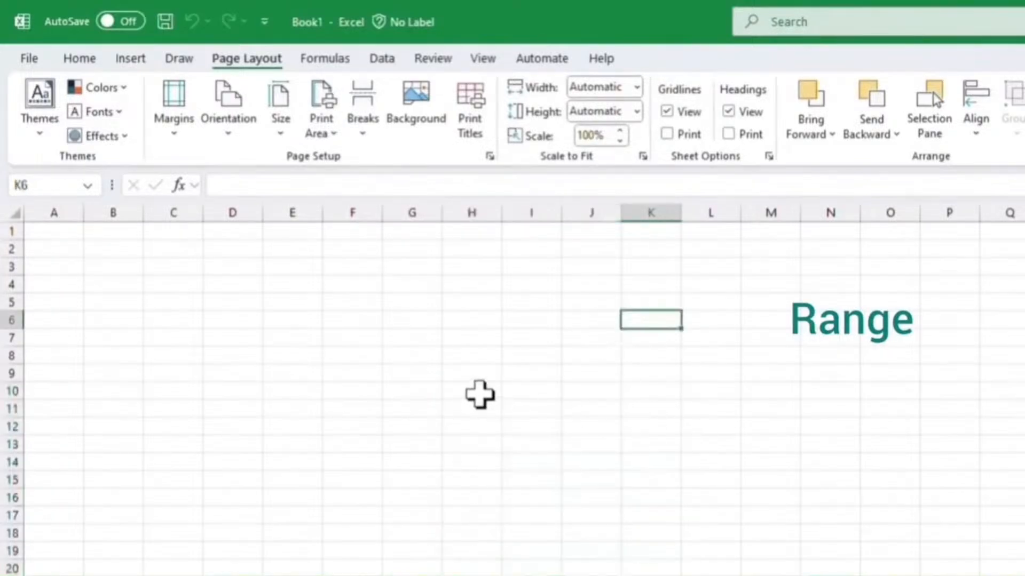
drag(478, 395, 648, 560)
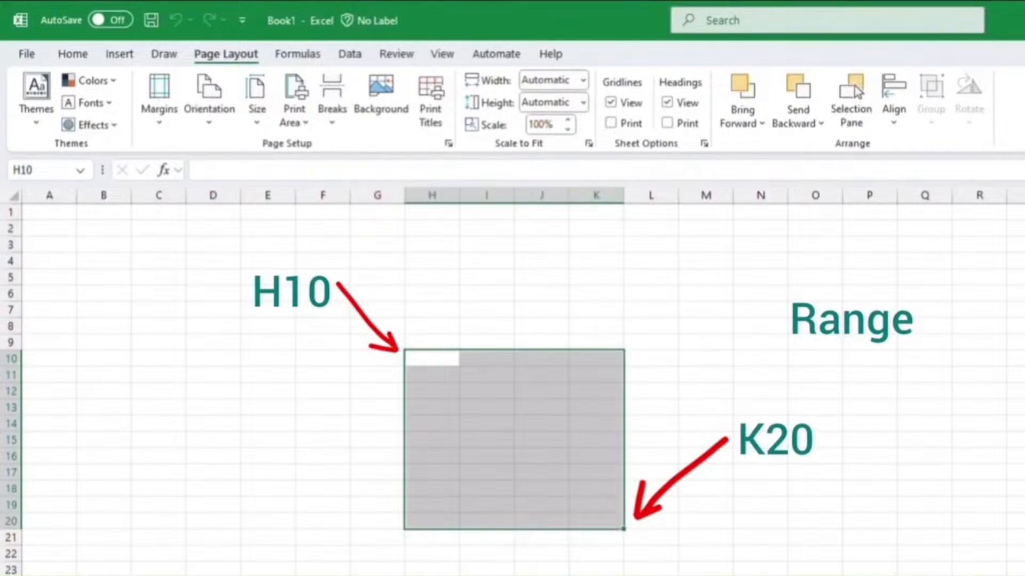
click(778, 504)
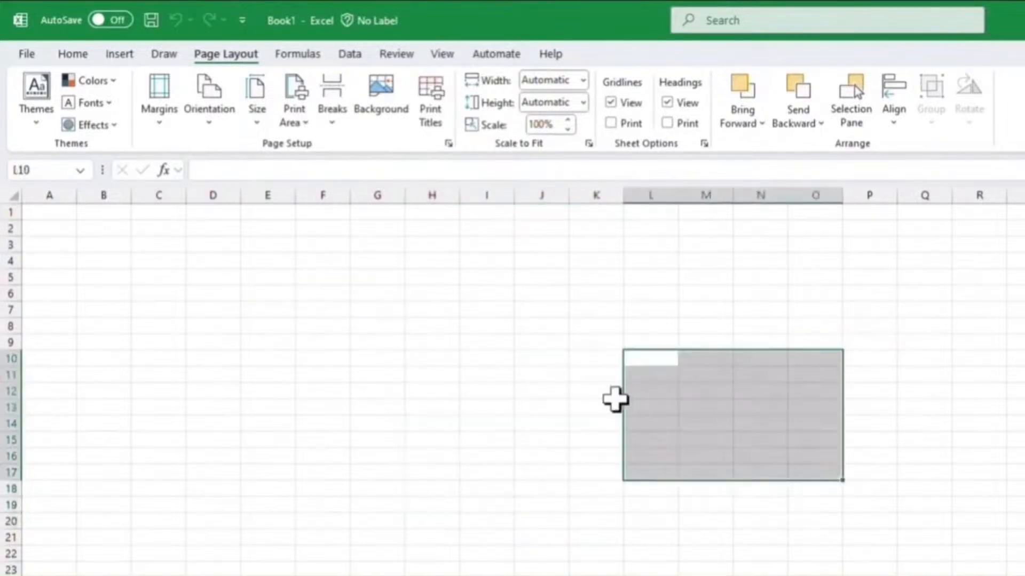
click(566, 359)
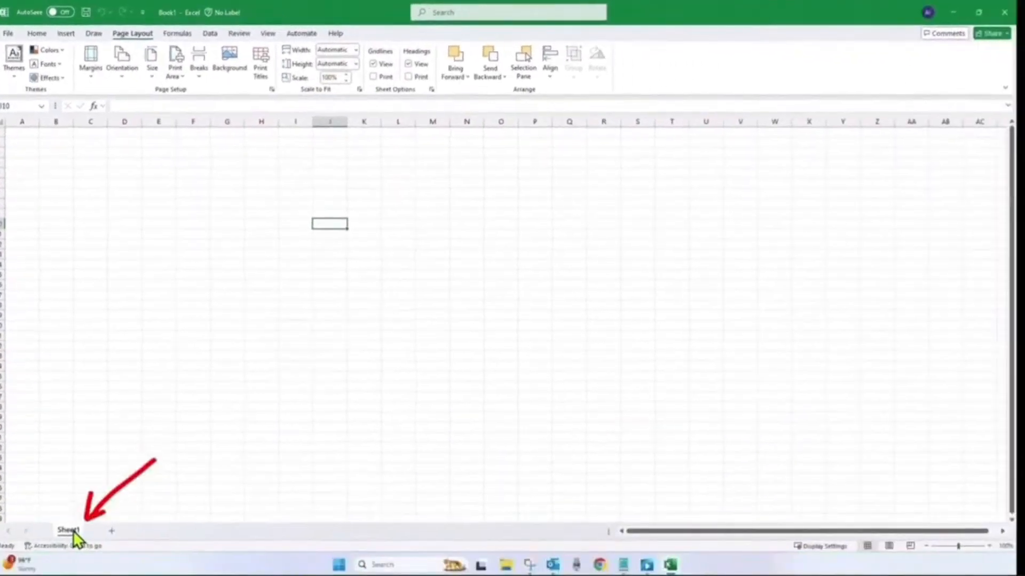
Add two new worksheets, Sheet2 and Sheet3, and return to Sheet1 to select cells E5, A1 and K15
click(112, 531)
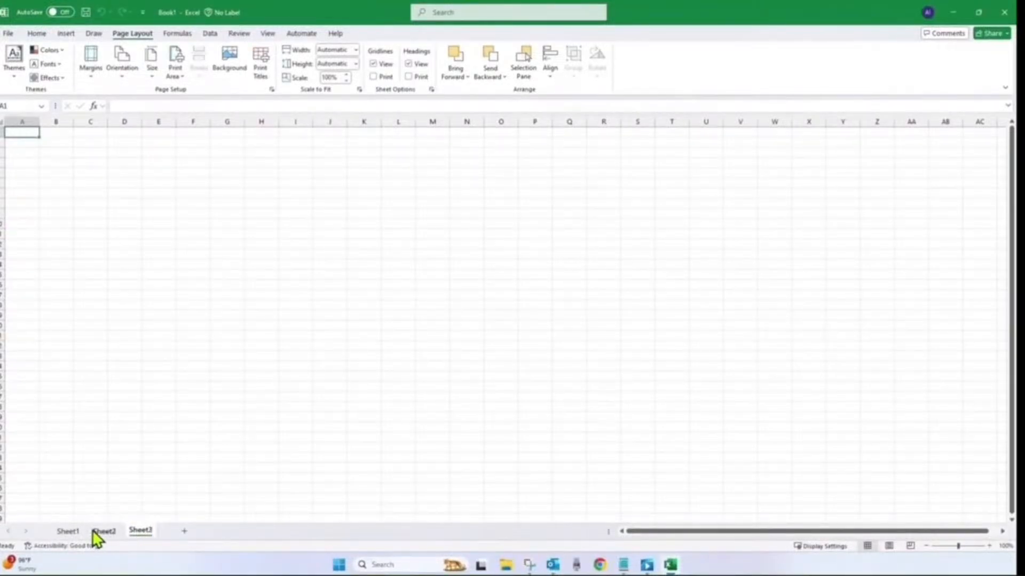
click(69, 530)
click(156, 174)
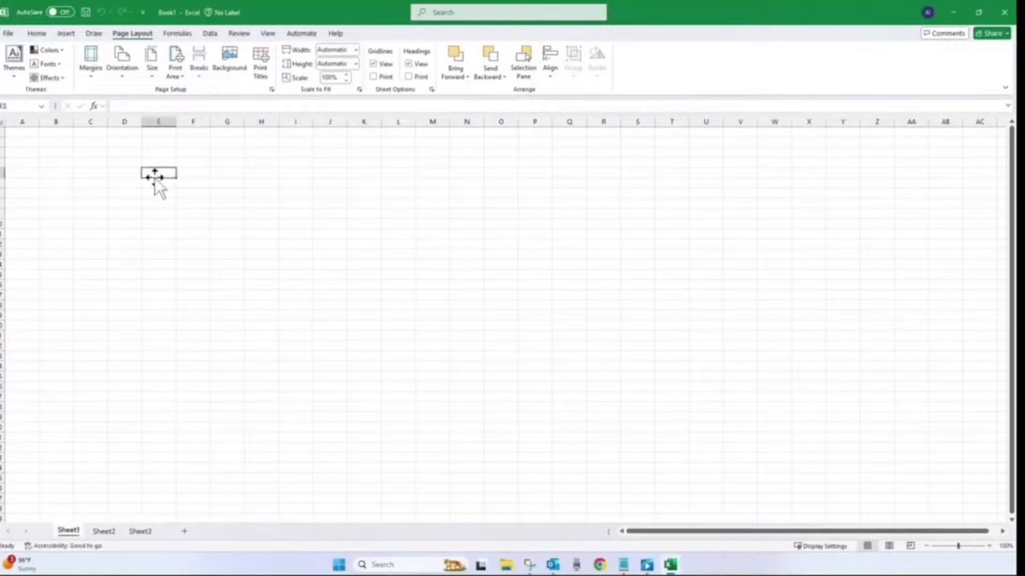
click(30, 135)
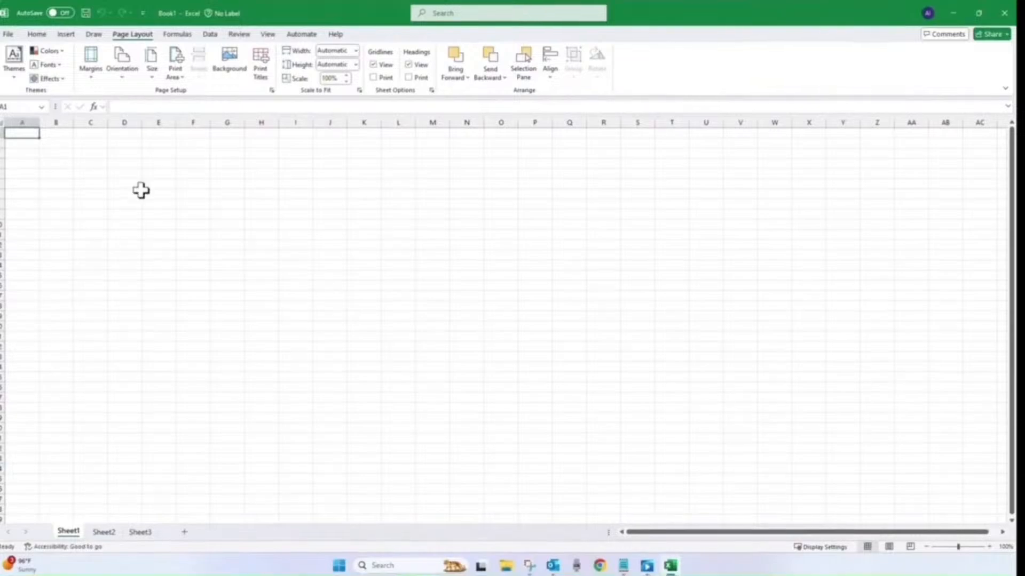
click(364, 276)
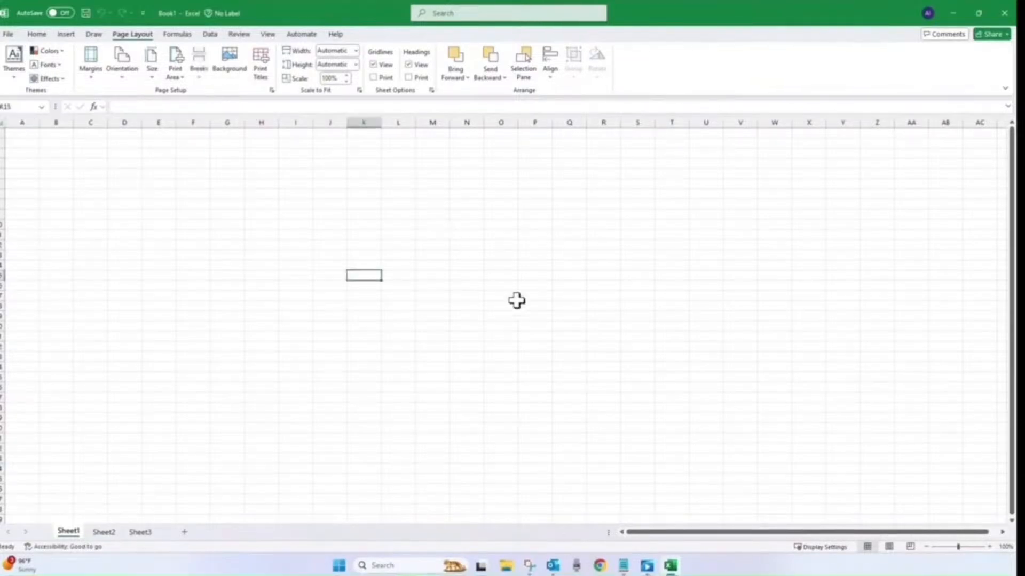
Enter the title Books Inventory in cell A1 of the sheet
click(990, 548)
click(991, 547)
click(991, 548)
click(990, 547)
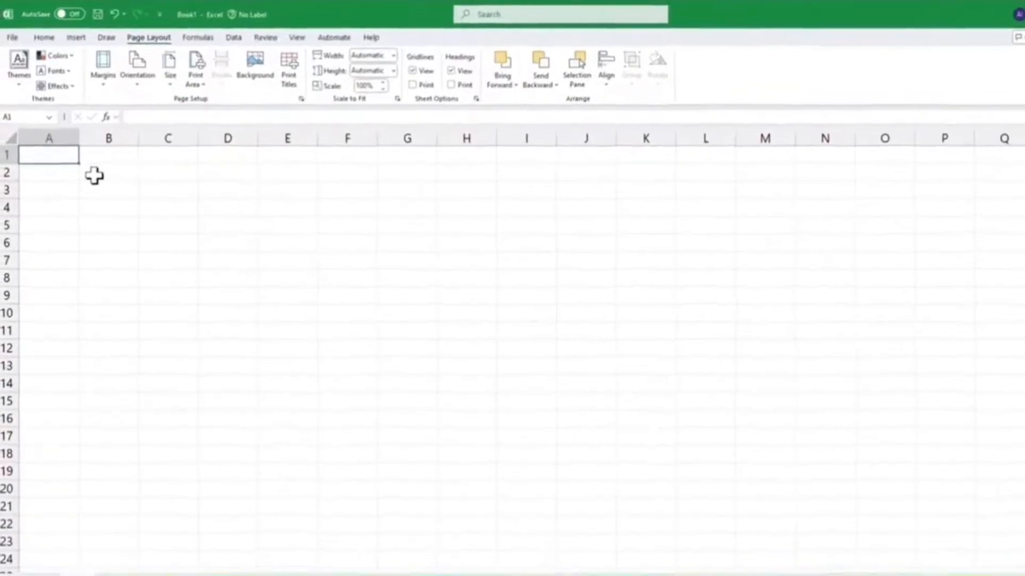
text(Books Inventory)
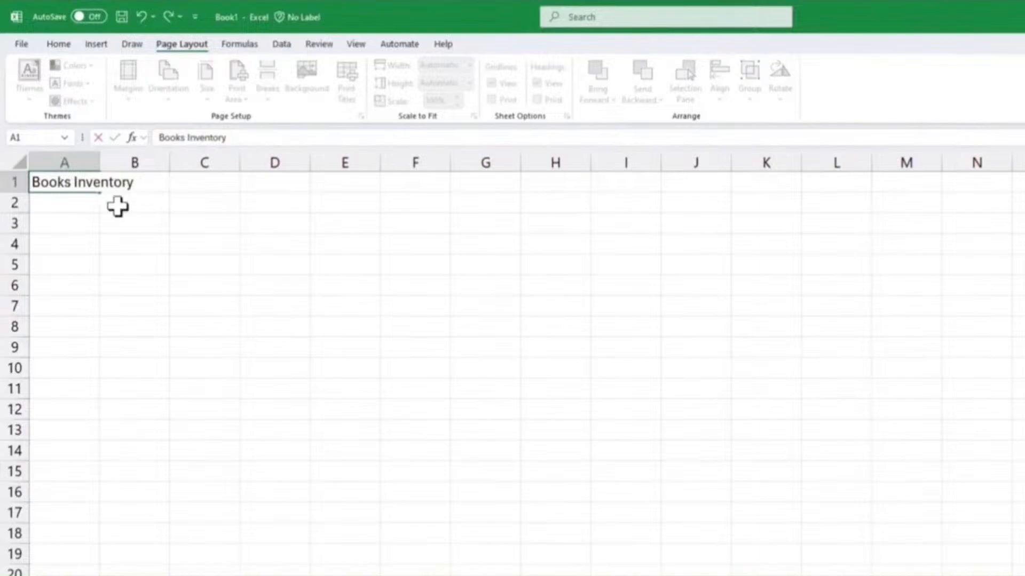
key(Return)
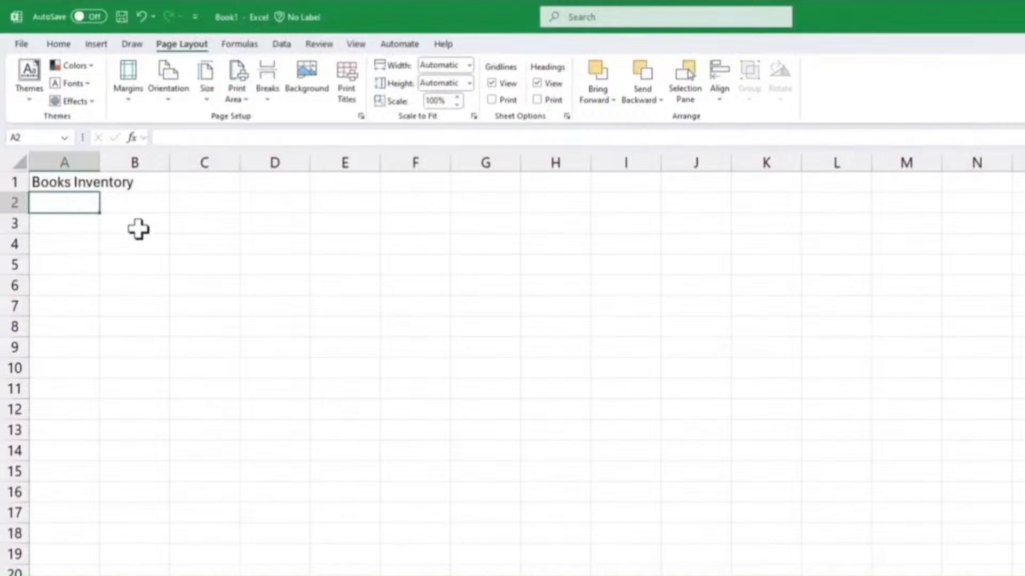
Enter the sample text sdfsdf in B1 beside the title and delete it again
click(138, 182)
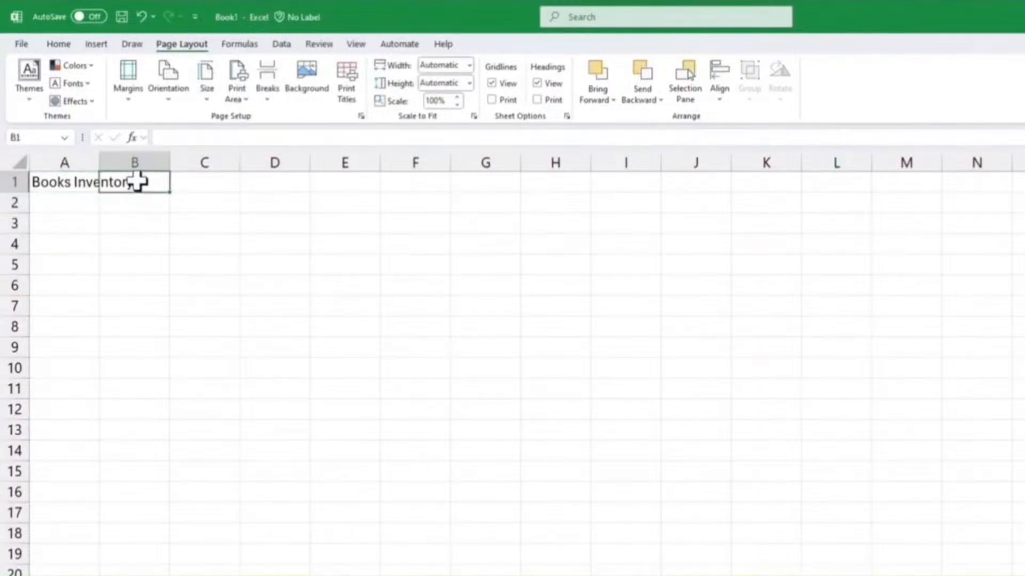
text(sdfsdf)
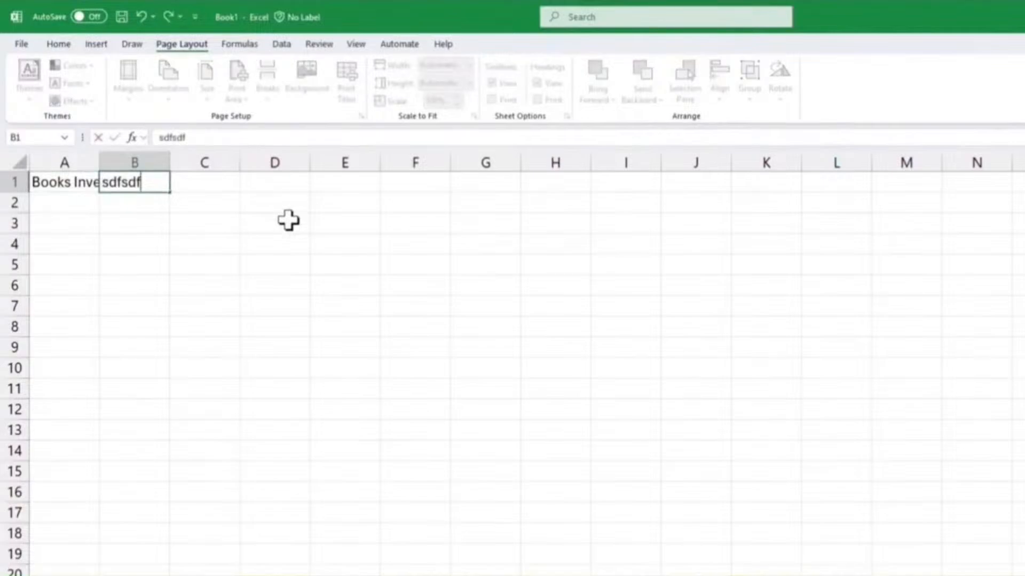
key(Return)
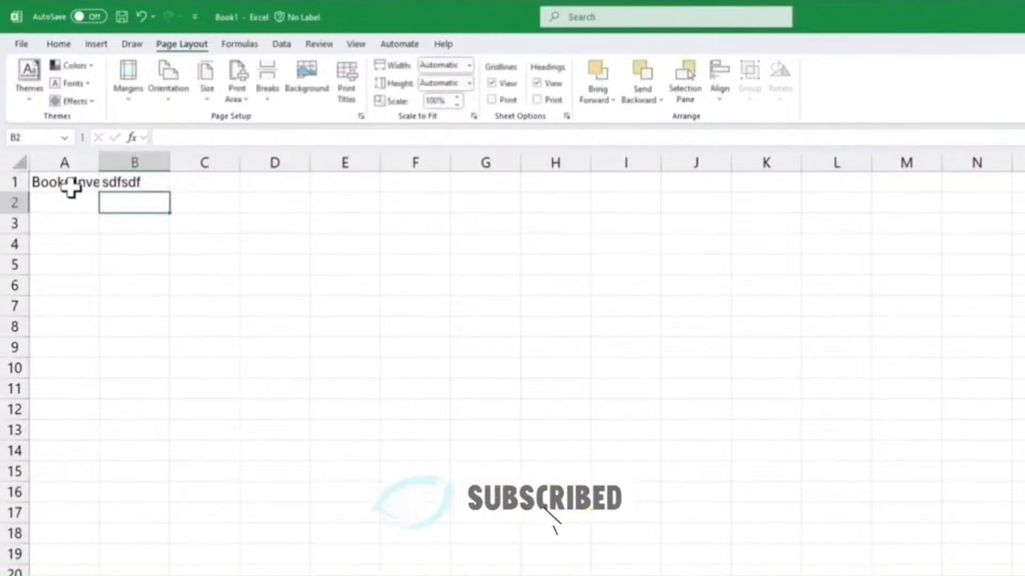
click(124, 183)
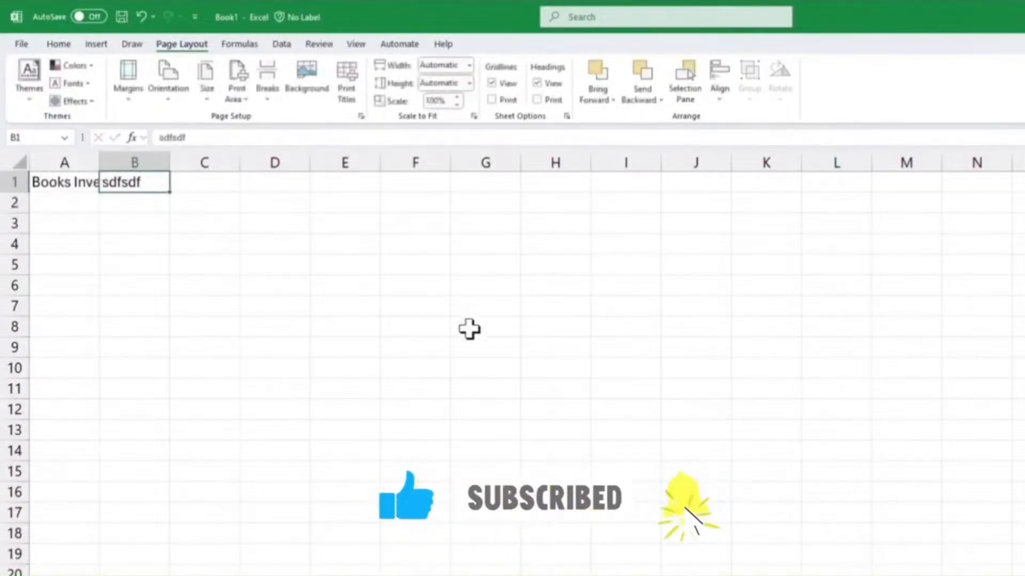
key(Delete)
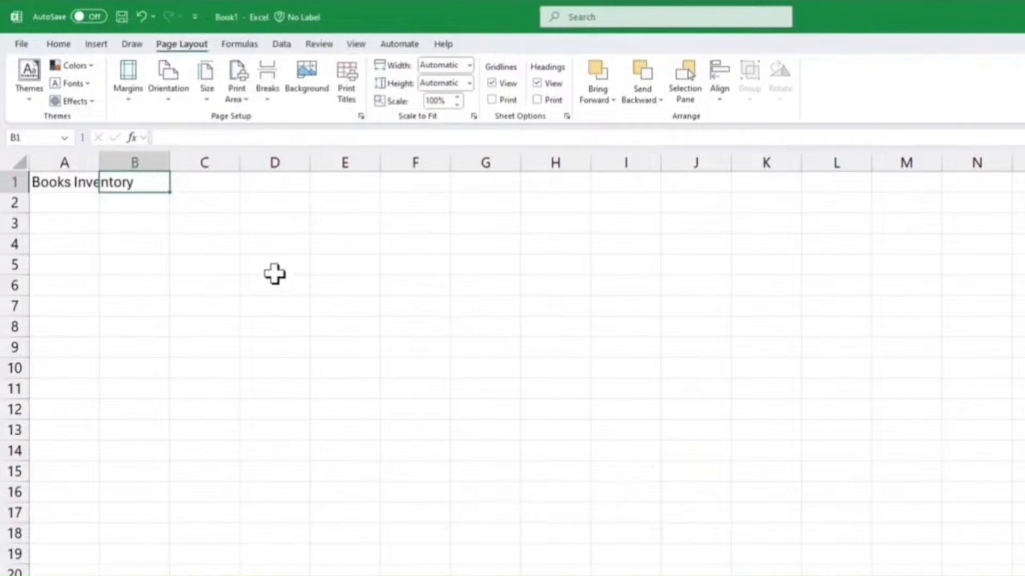
Widen column A so the Books Inventory title fits inside it, and select A1
click(78, 201)
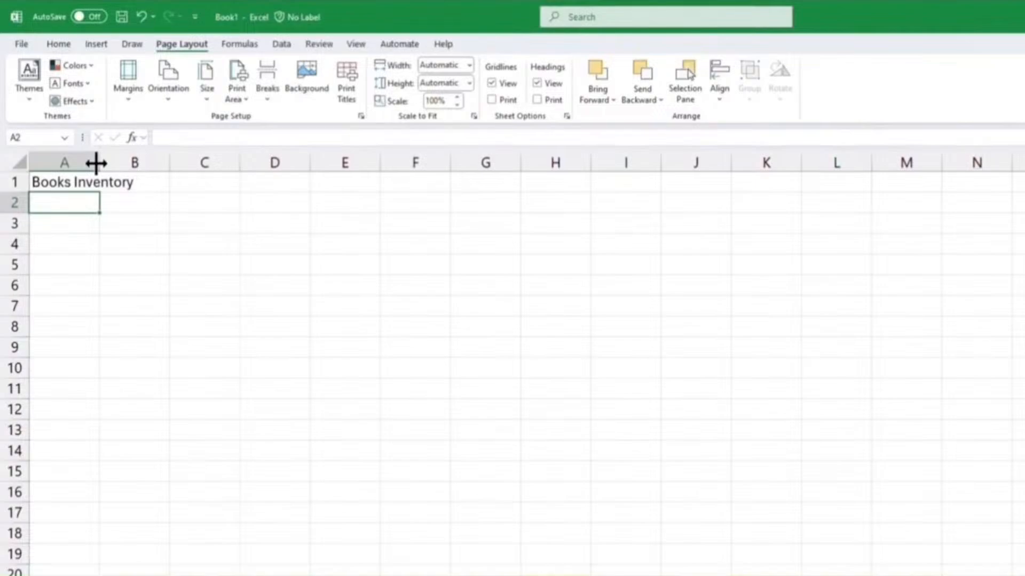
drag(96, 163, 152, 163)
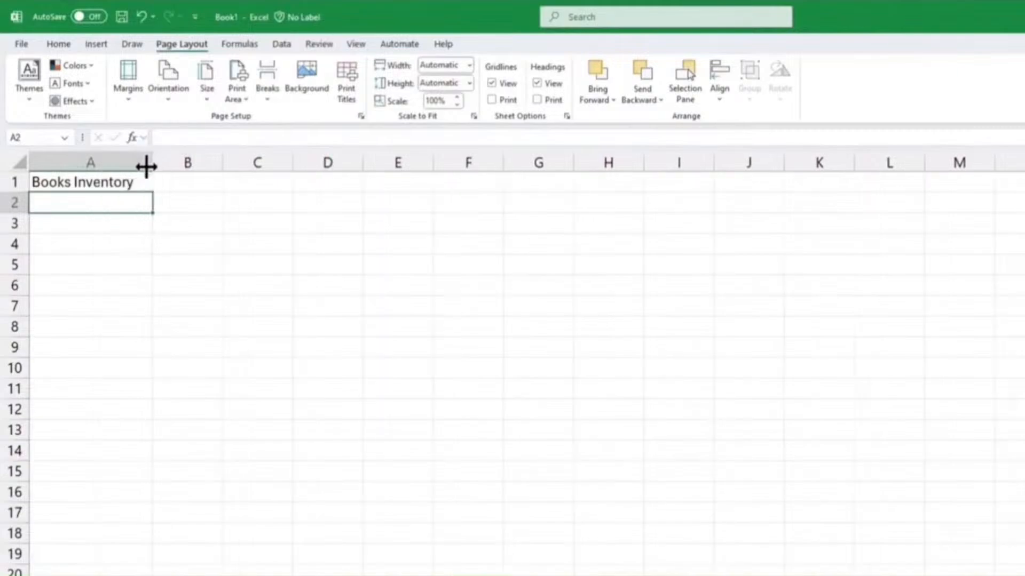
click(106, 185)
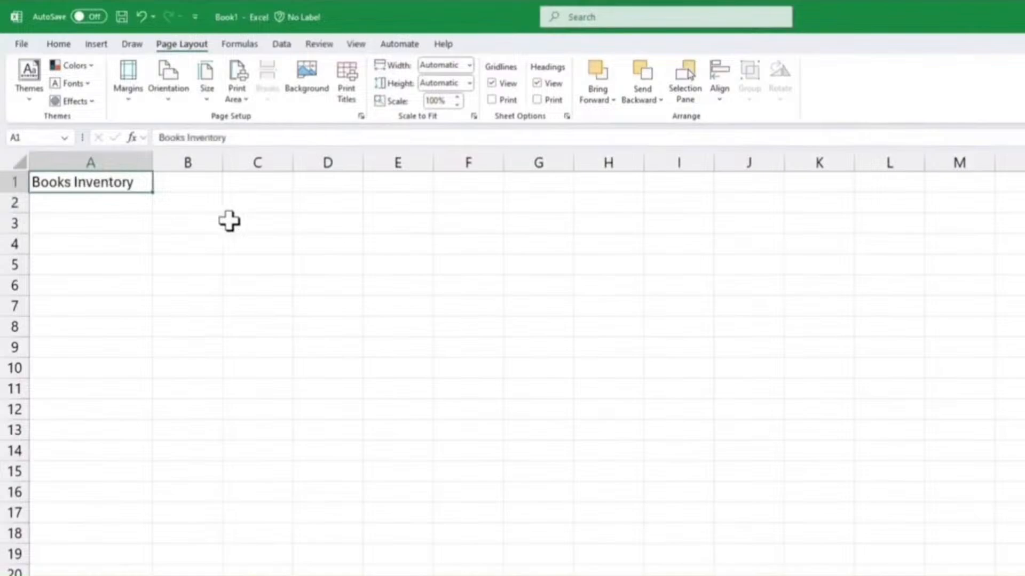
Move the active cell down column A to A10 and back up to A1, stepping one cell at a time
key(Down)
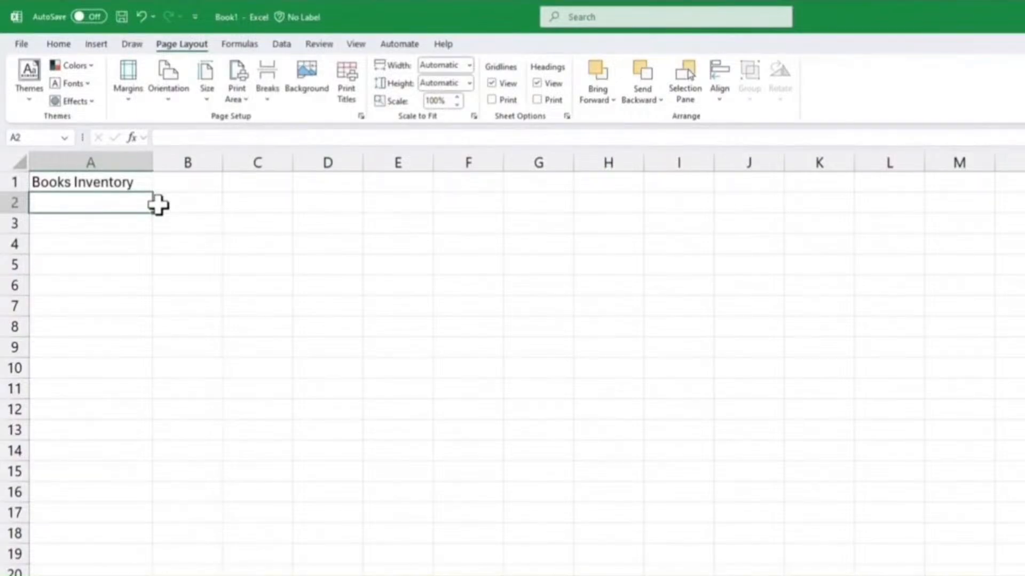
key(Down)
key(Down)
key(Down)
key(Down)
key(Down)
key(Down)
key(Down)
key(Down)
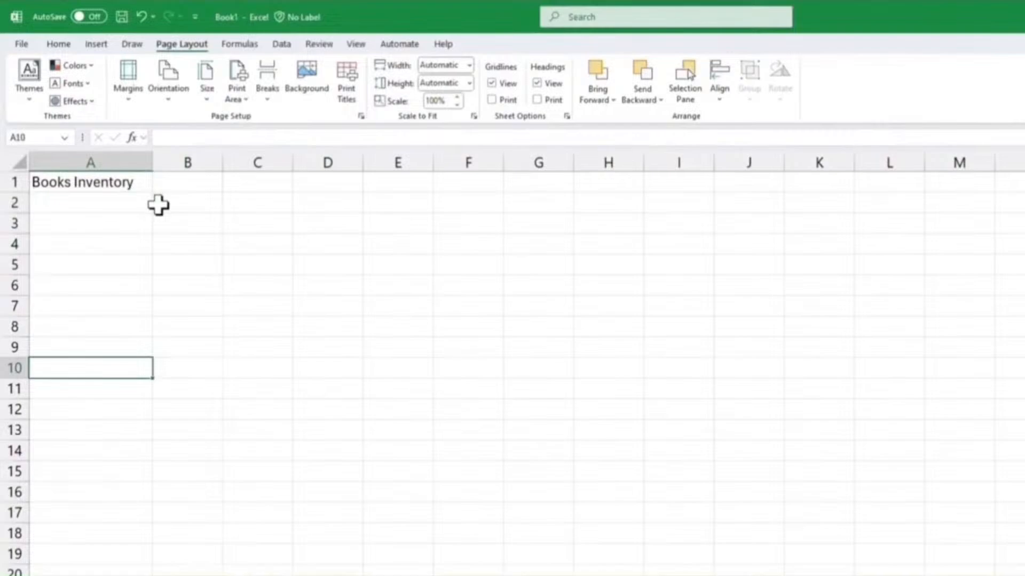
key(Up)
key(Up)
key(Up)
key(Up)
key(Up)
key(Up)
key(Up)
key(Up)
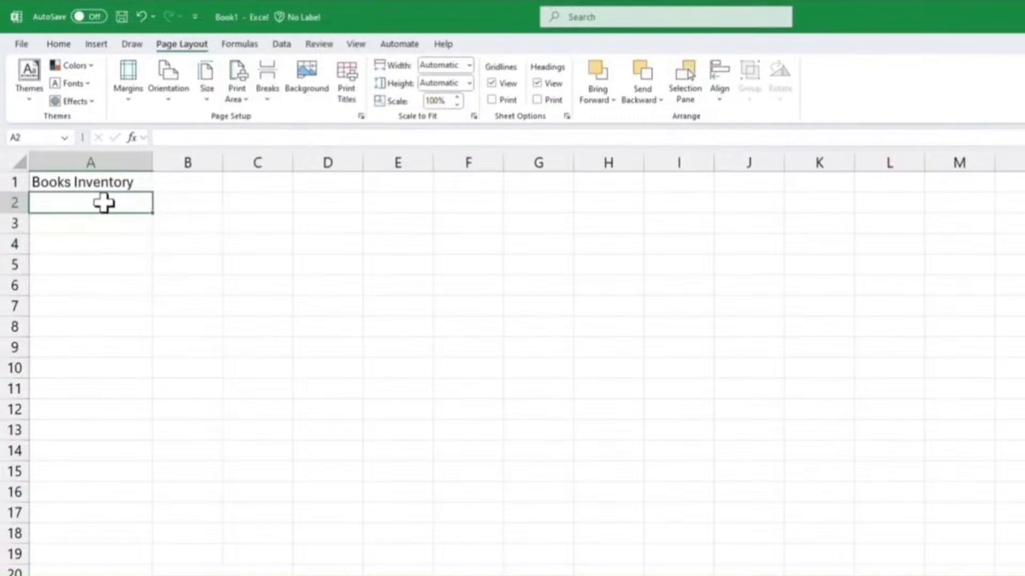
click(92, 179)
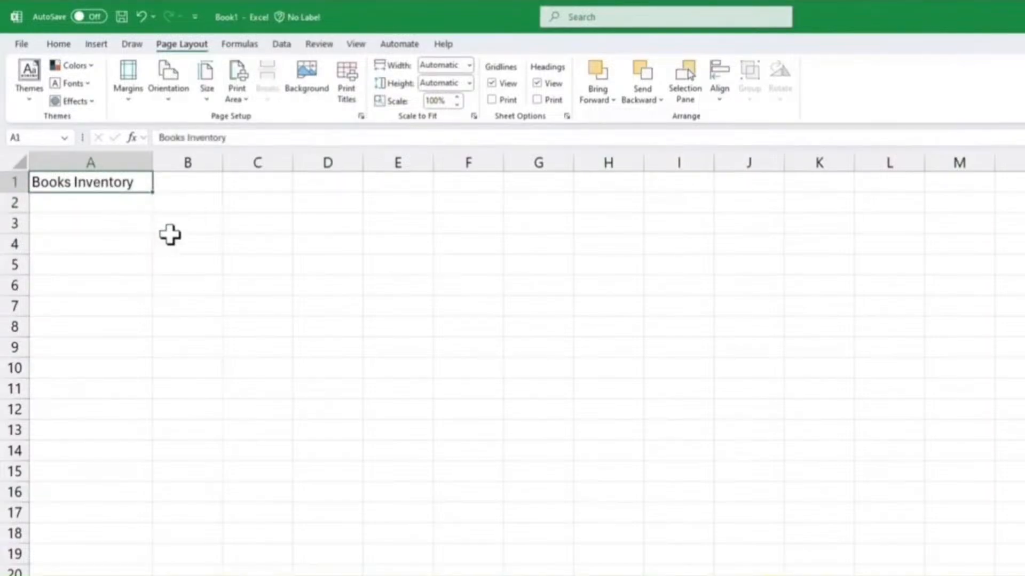
Enter the sample texts dslkfjskldfjskld, dfsgkdfl and djskljdslkf in cells B1, C1 and D1
key(Right)
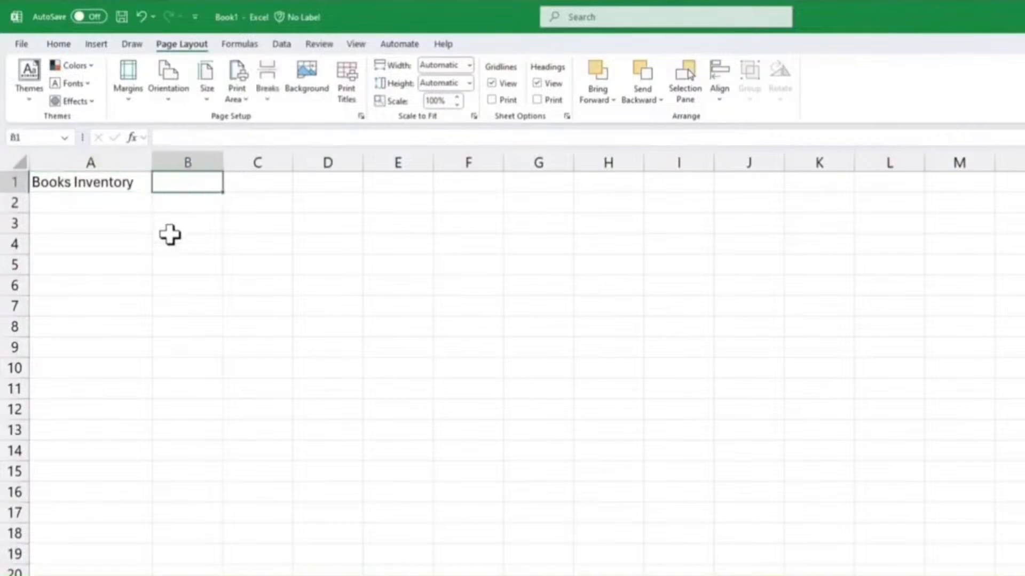
text(dslkfjskldfjskld)
key(Tab)
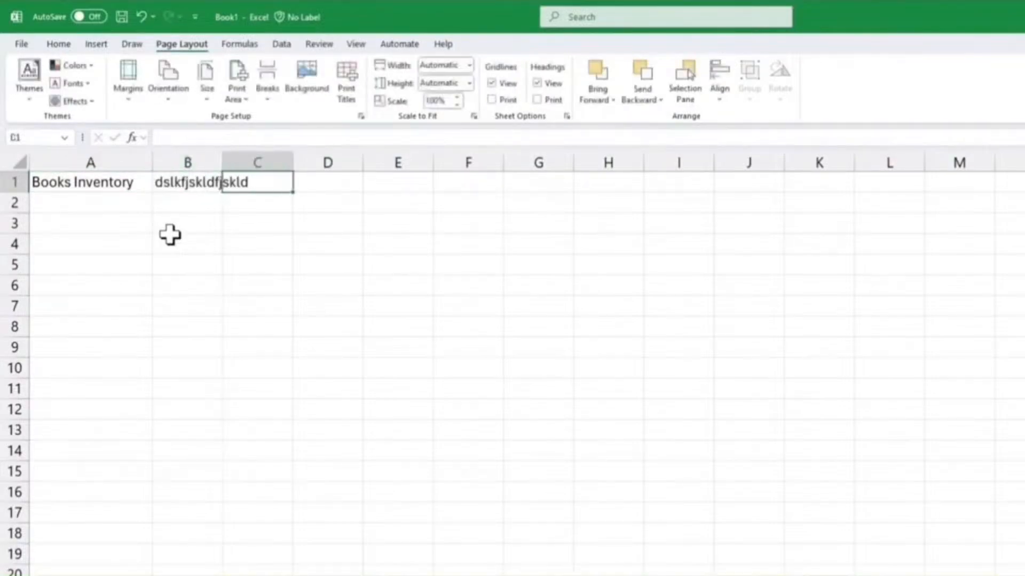
text(dfsgkdfl)
key(Tab)
text(djskljdslkf)
key(Tab)
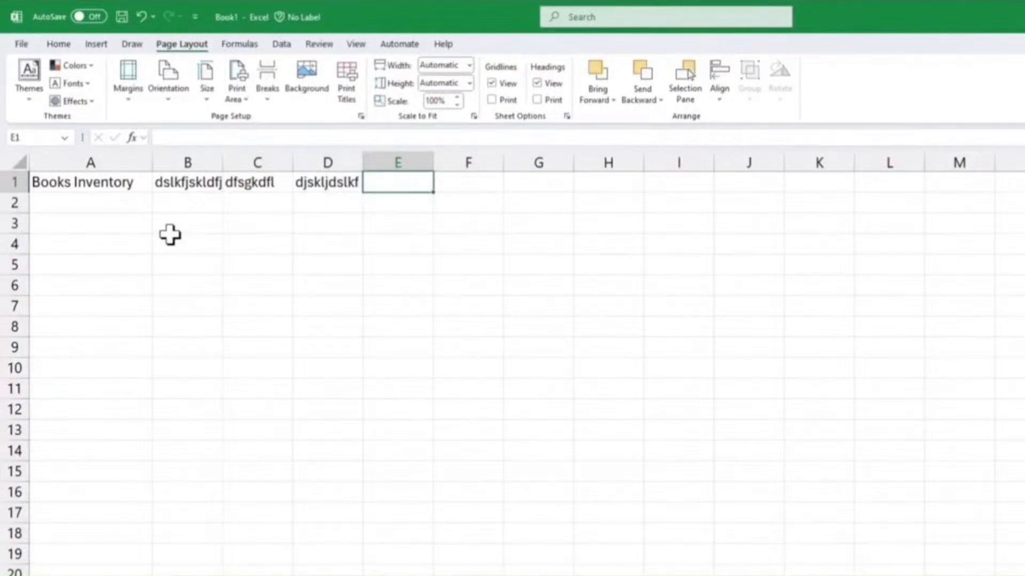
Step back along row 1 and delete the sample texts from D1, C1 and B1
key(Left)
key(Left)
key(Left)
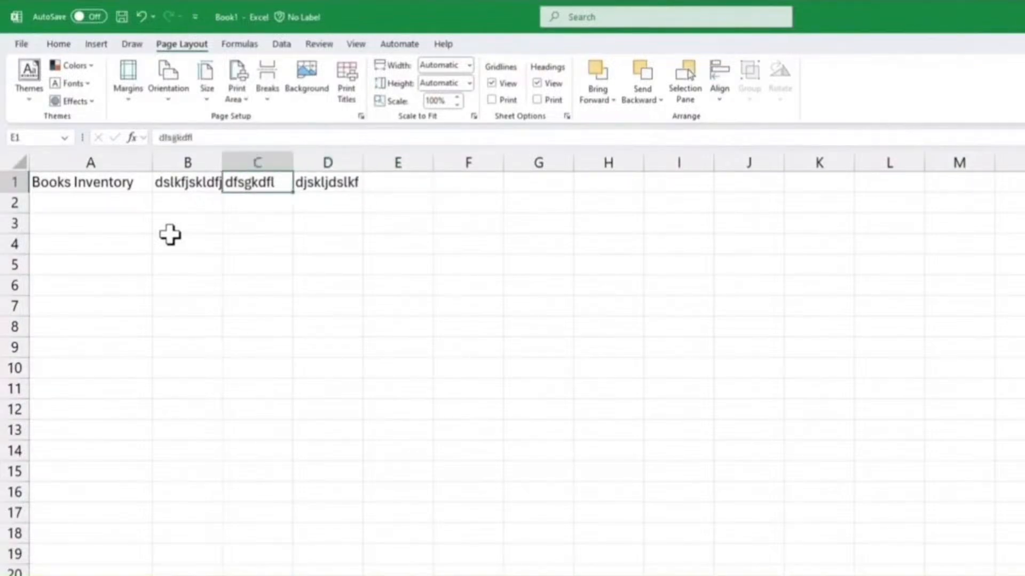
key(Right)
key(Right)
key(Delete)
key(Left)
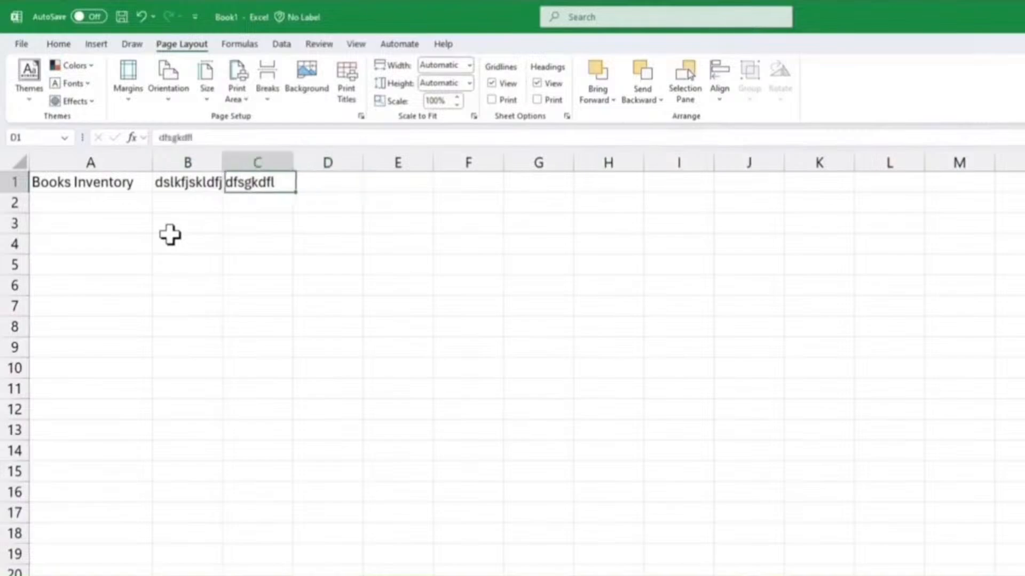
key(Delete)
key(Left)
key(Delete)
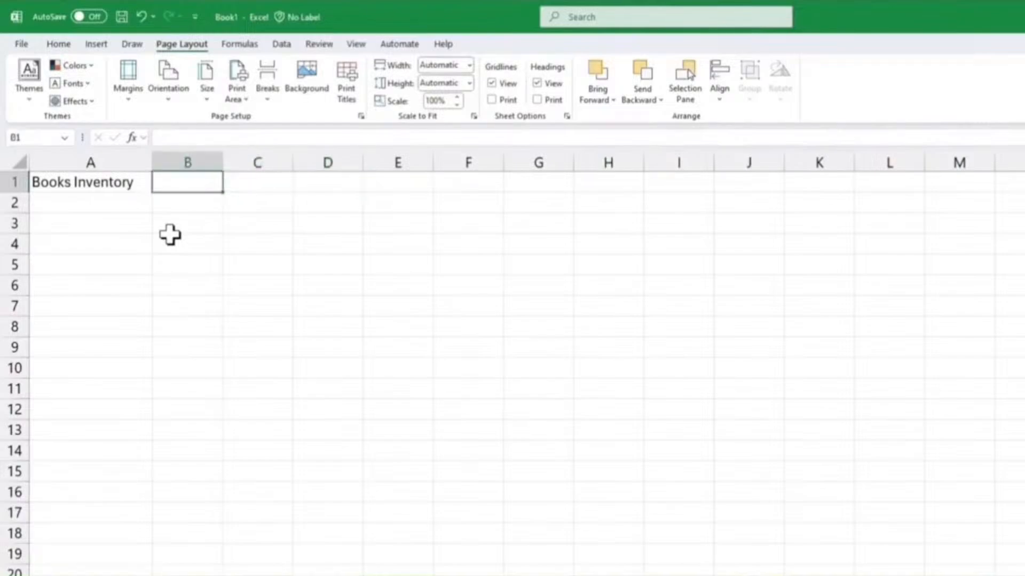
Step the active cell from A1 down to A5 and back, and across row 1 and back to A1
click(129, 187)
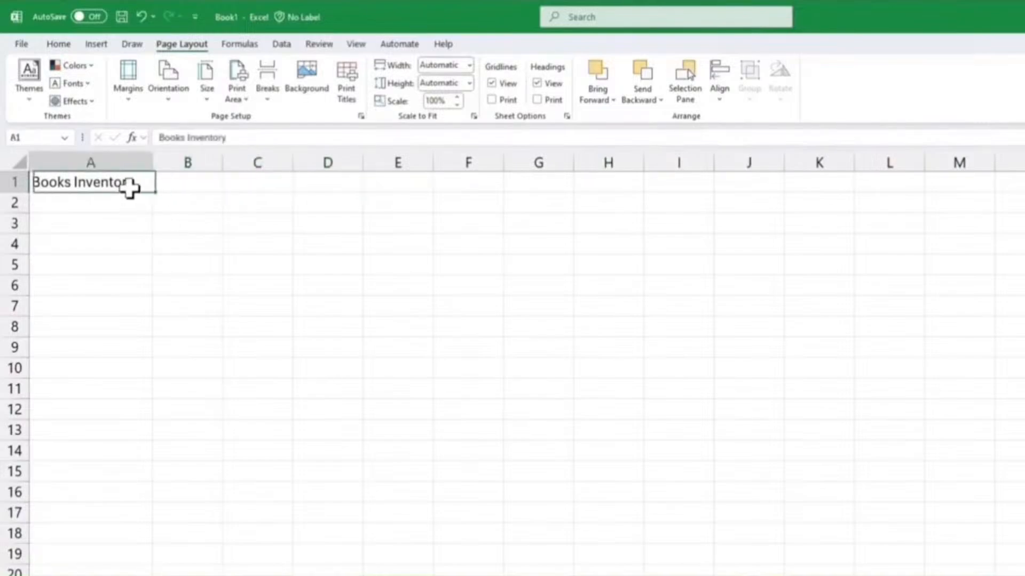
key(Down)
key(Down)
key(Down)
key(Down)
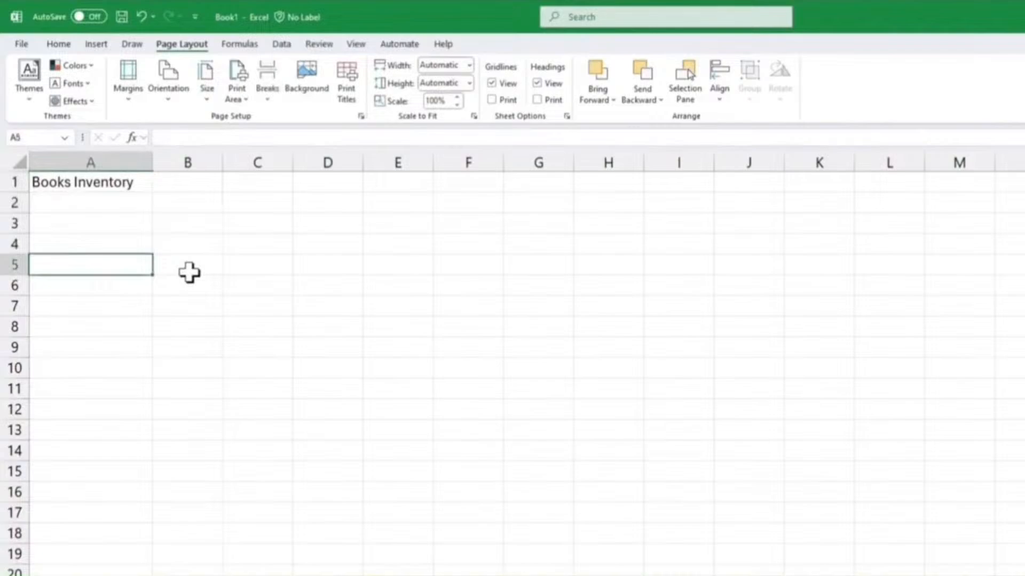
key(Up)
key(Up)
key(Up)
key(Up)
key(Right)
key(Right)
key(Right)
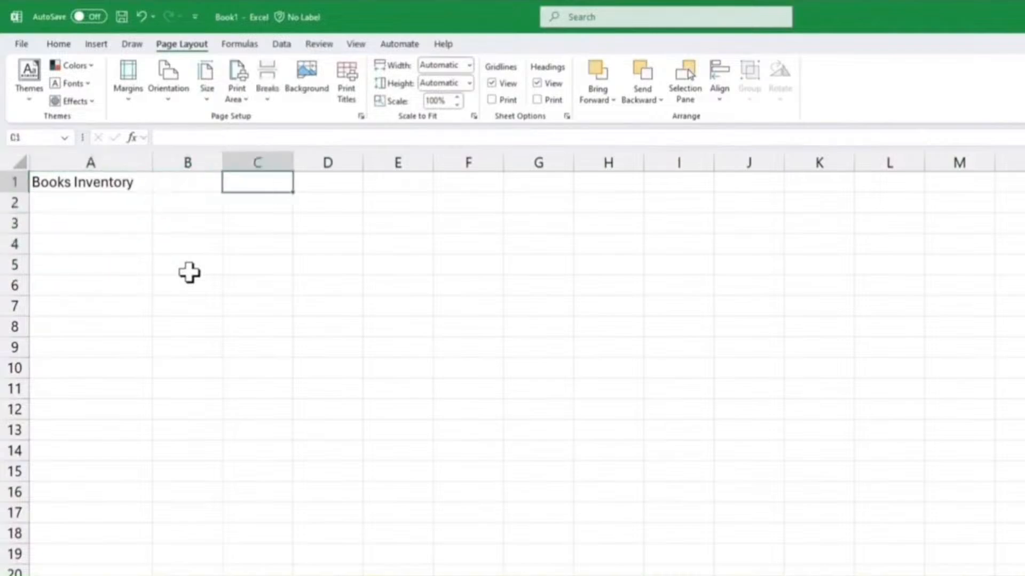
key(Left)
key(Left)
key(Left)
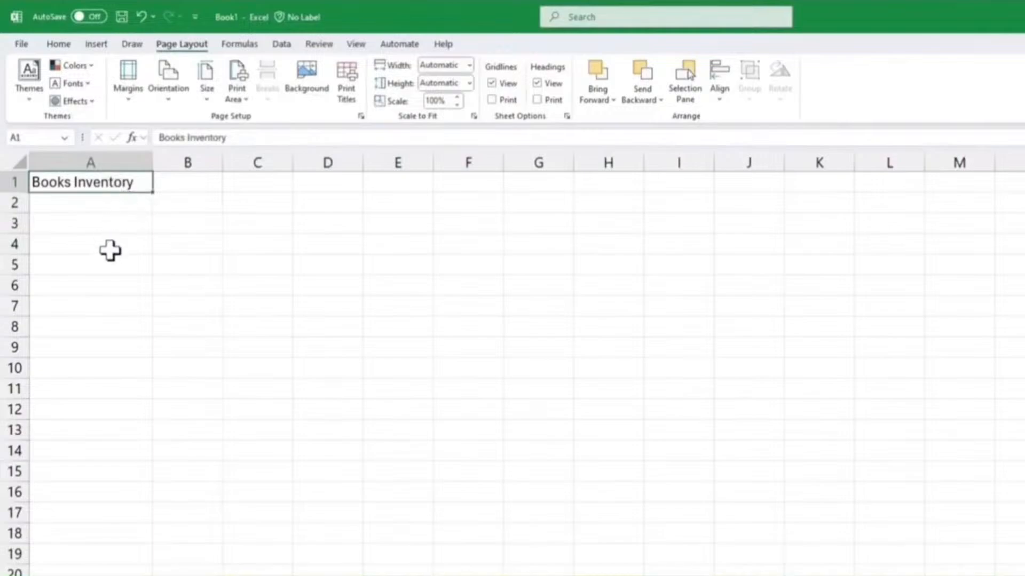
Step the active cell from A1 down and across to C5, and return to A1 by way of A3
key(Down)
key(Down)
key(Down)
key(Down)
key(Right)
key(Right)
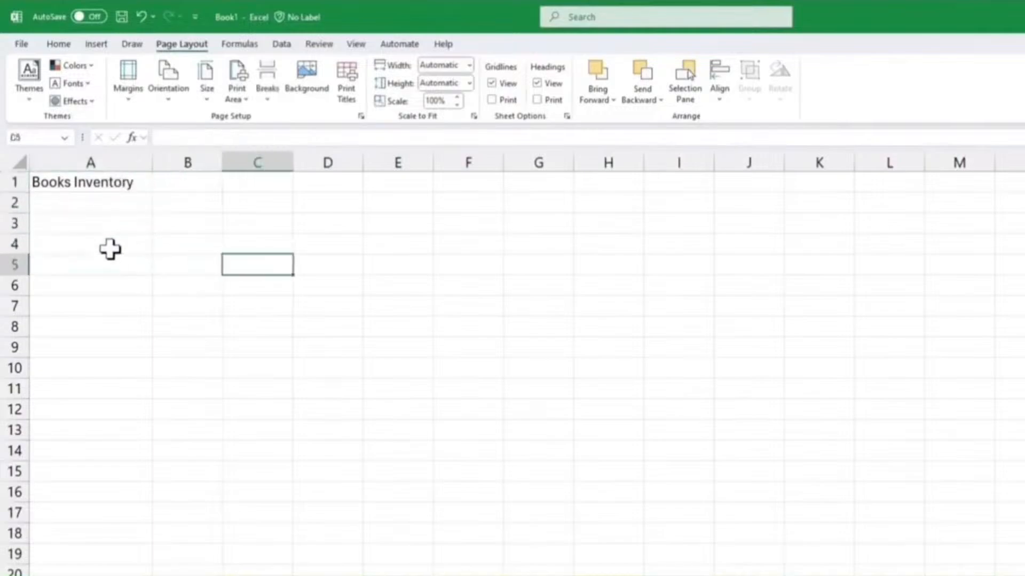
key(Up)
key(Up)
key(Left)
key(Left)
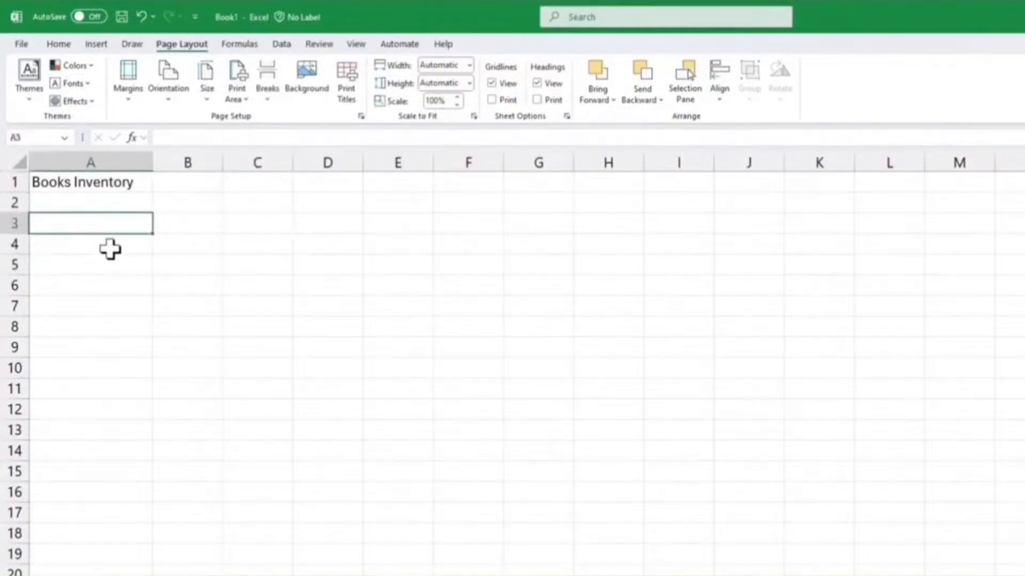
key(Up)
key(Up)
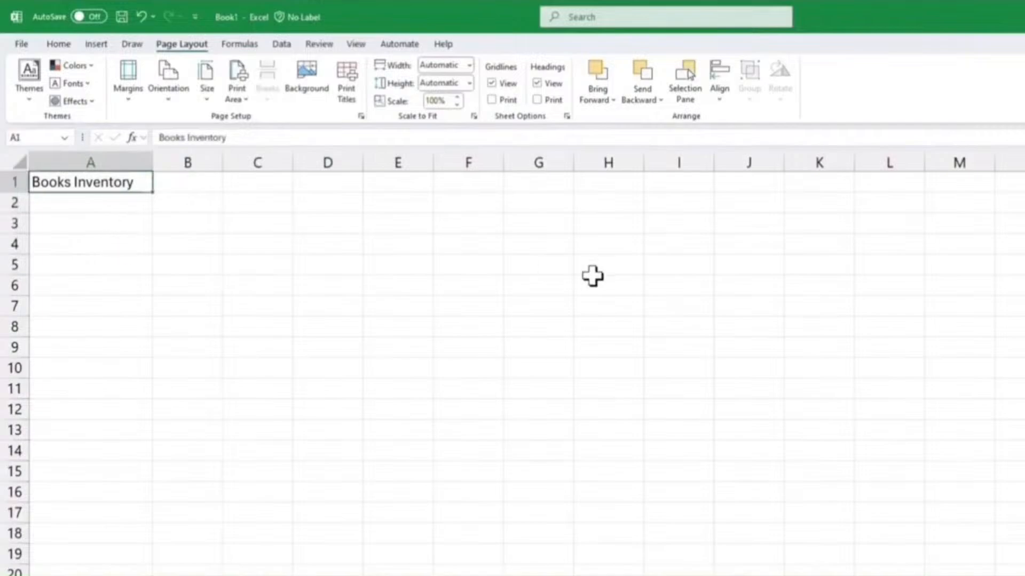
Select single cells directly around the sheet, including D4, G8, C5 and finally B3
click(338, 247)
click(516, 319)
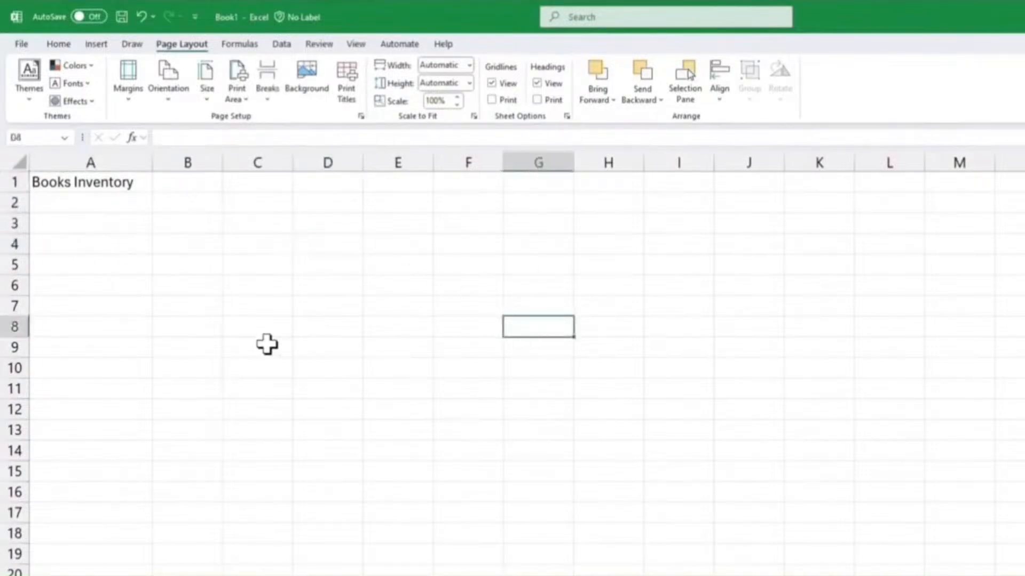
click(268, 344)
click(263, 264)
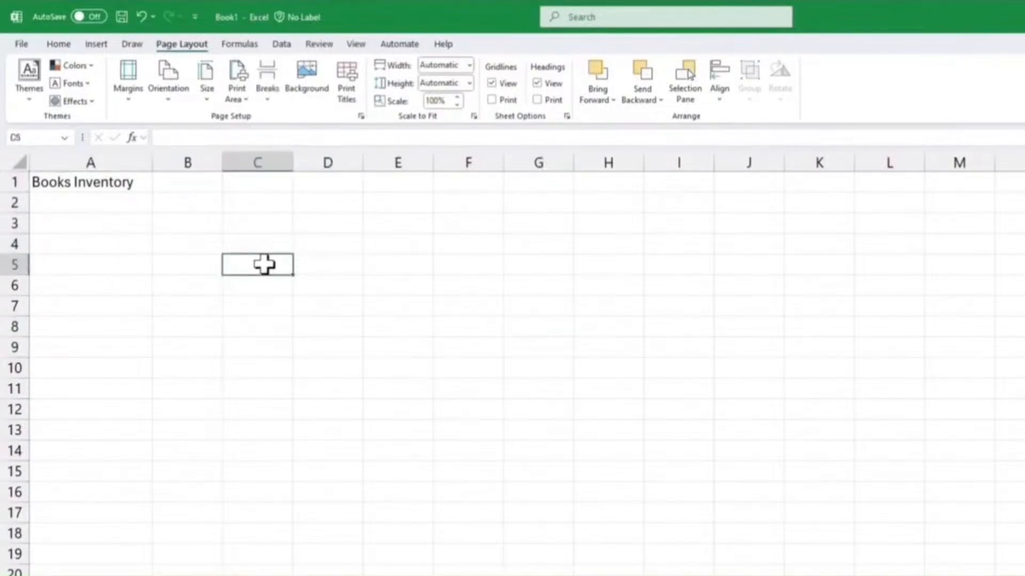
click(180, 231)
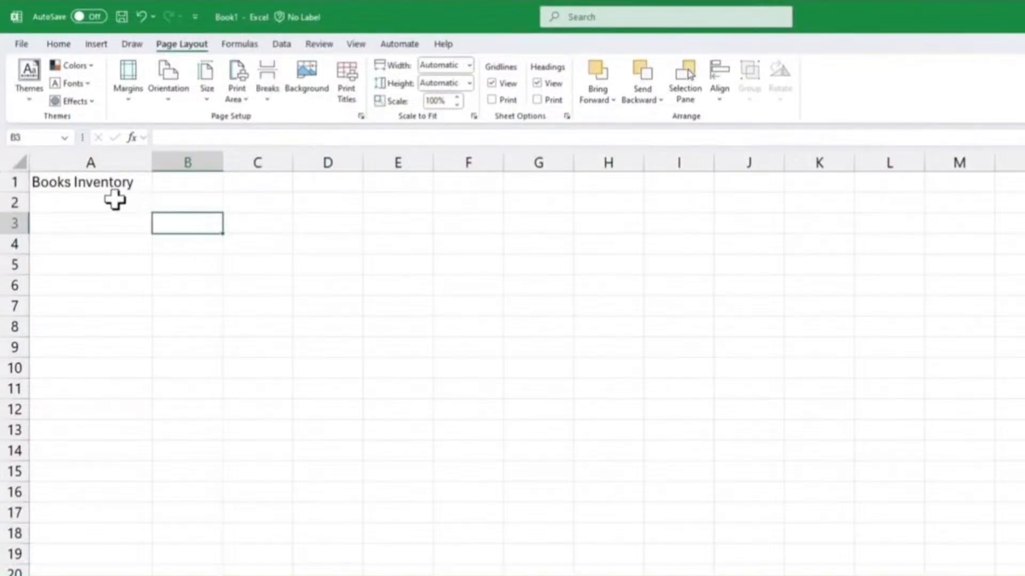
Enter the column heading Title in A2 below the Books Inventory title and move on to B2
click(97, 201)
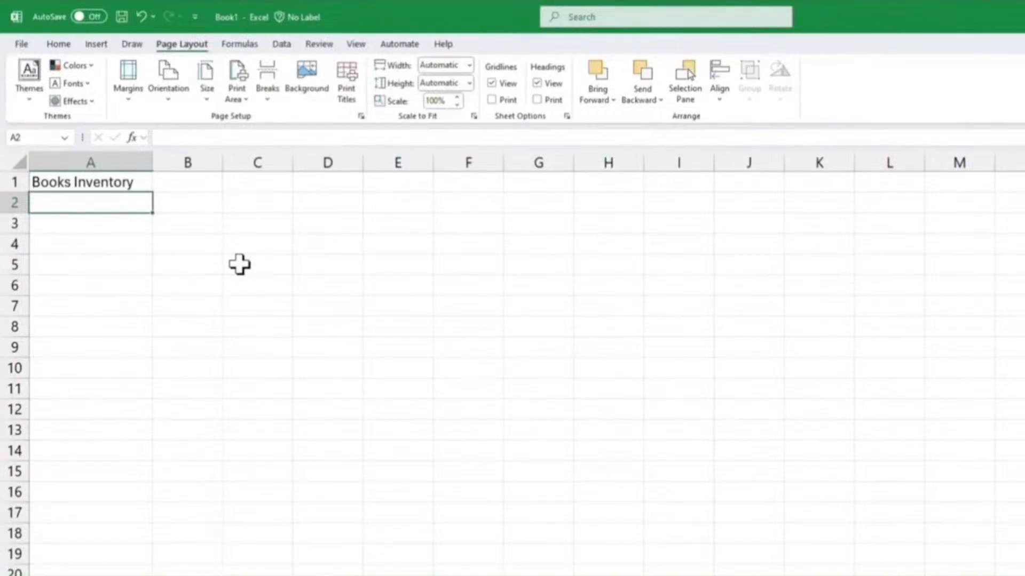
text(Ti)
key(BackSpace)
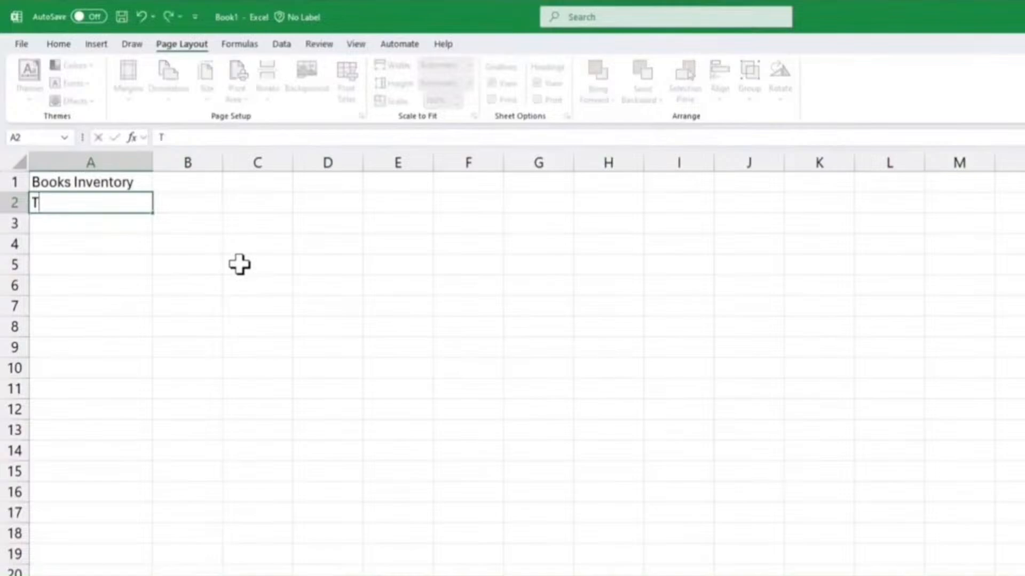
text(itle)
key(Tab)
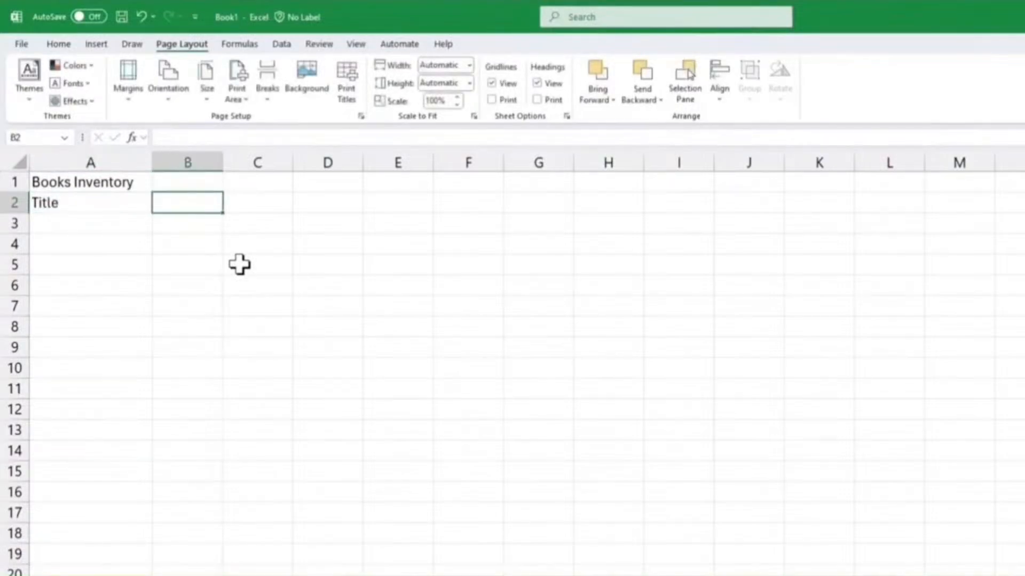
text(Pur)
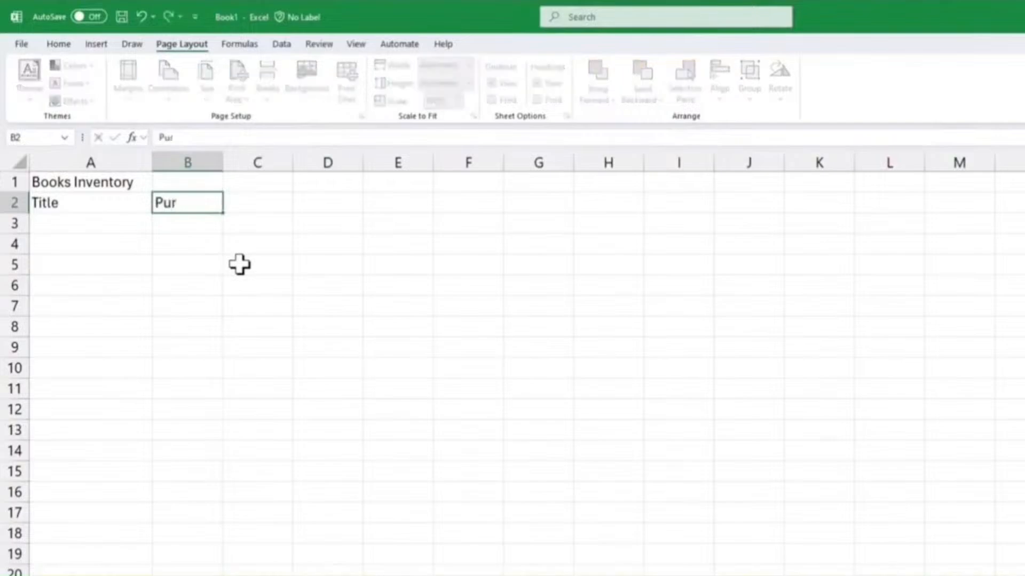
key(BackSpace)
key(Escape)
Begin the second column heading in B2 with the letters Da
text(Da)
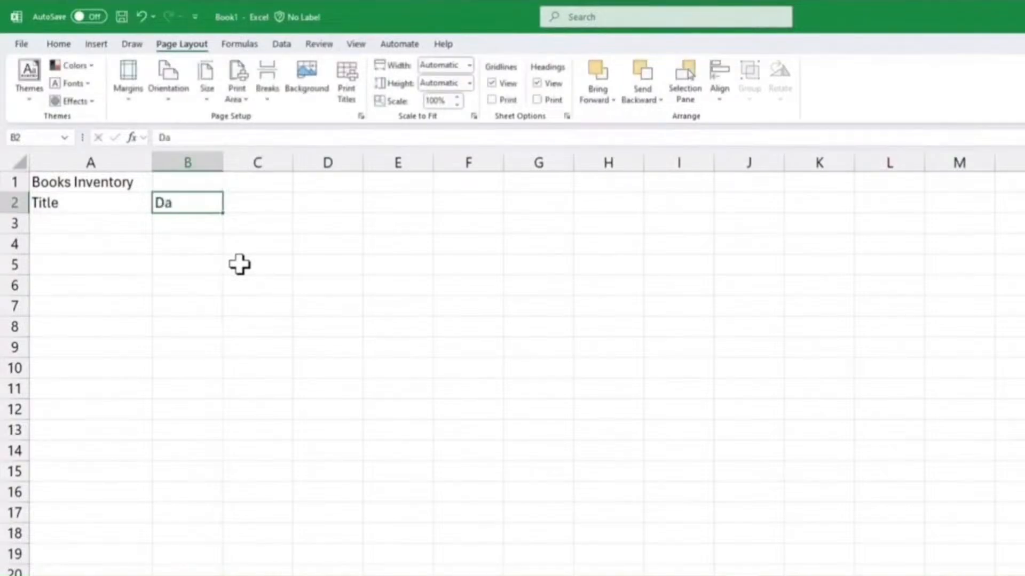
Complete the header row in B2:F2 with Date Purchase, Author, Genre, Stock and Published Year
text(te Purchase)
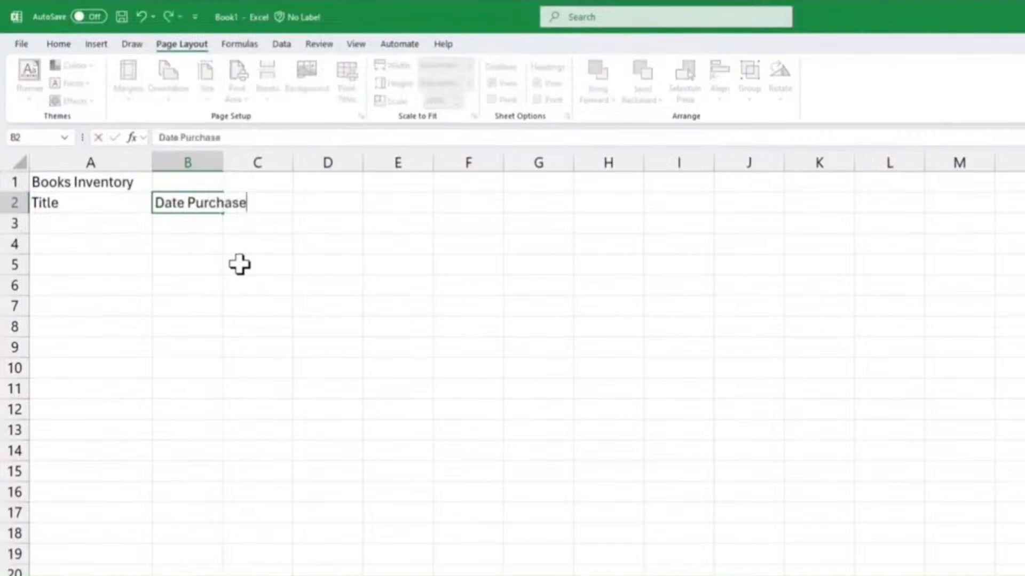
key(Tab)
text(Author)
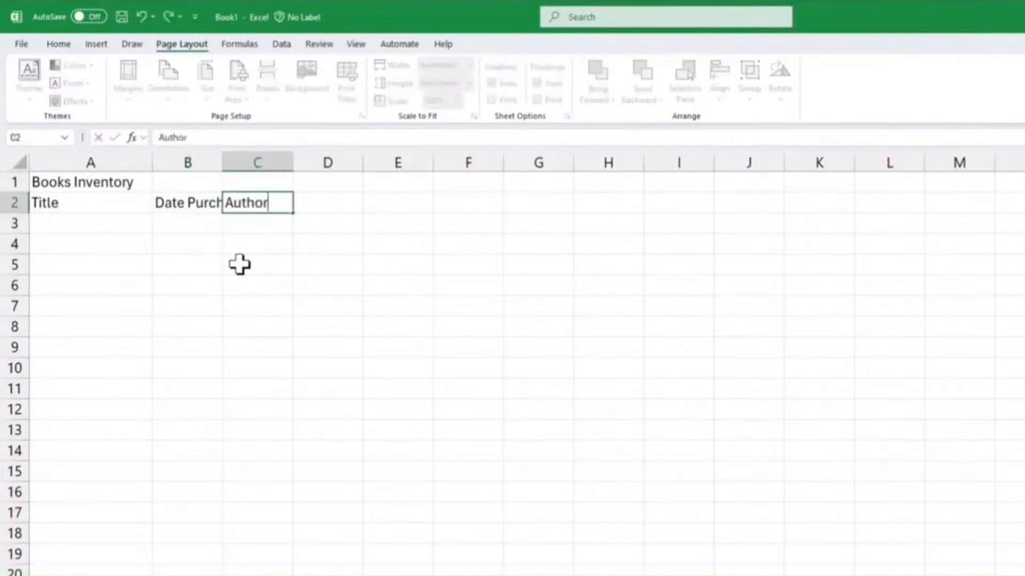
key(Tab)
text(Genre)
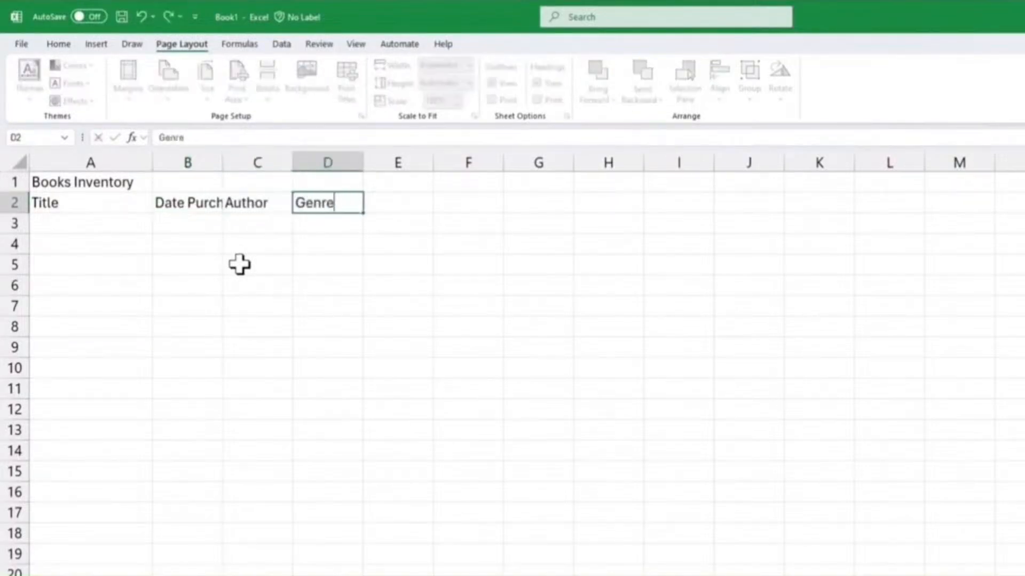
key(Tab)
text(Stock)
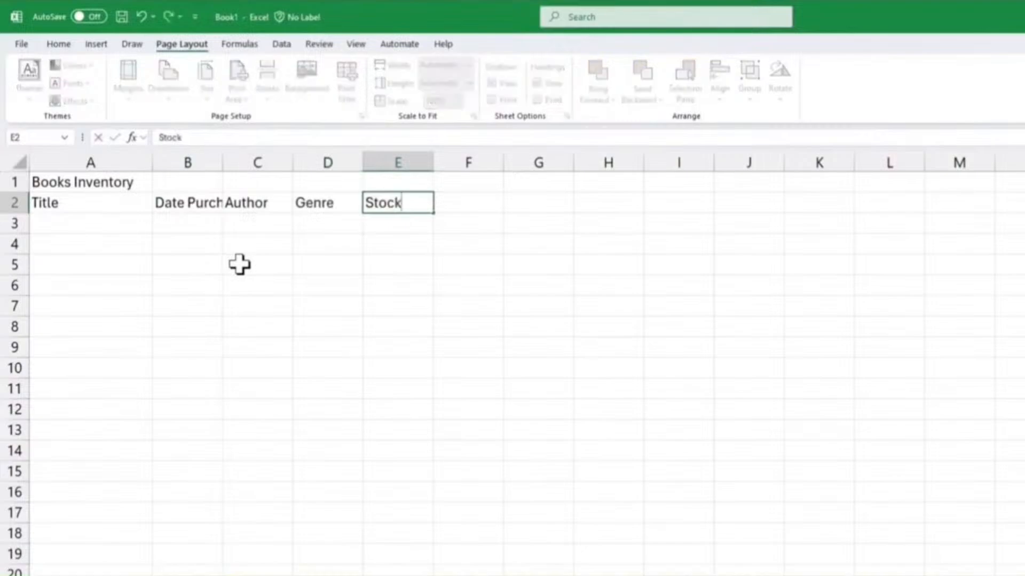
key(Tab)
text(Published Year)
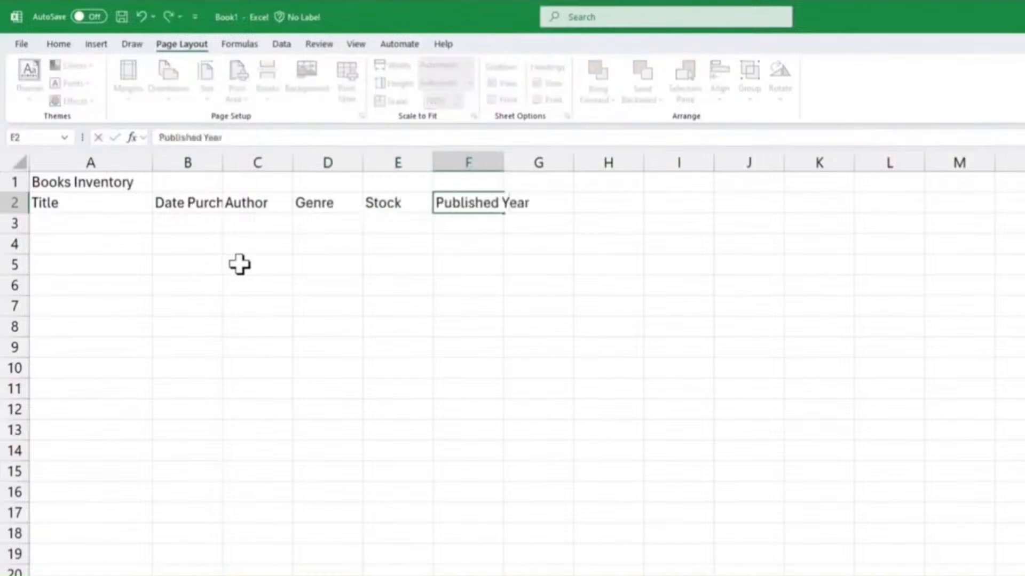
key(Return)
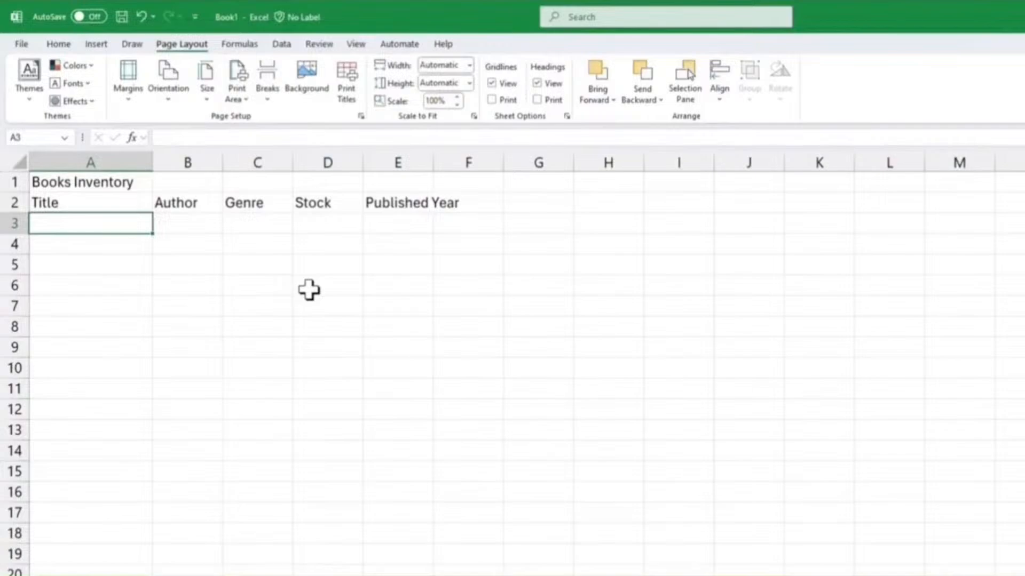
Enter the first book record in row 3: Atomic Habits, James Clear, Self-help, stock 18, published 2018
text(Atomic )
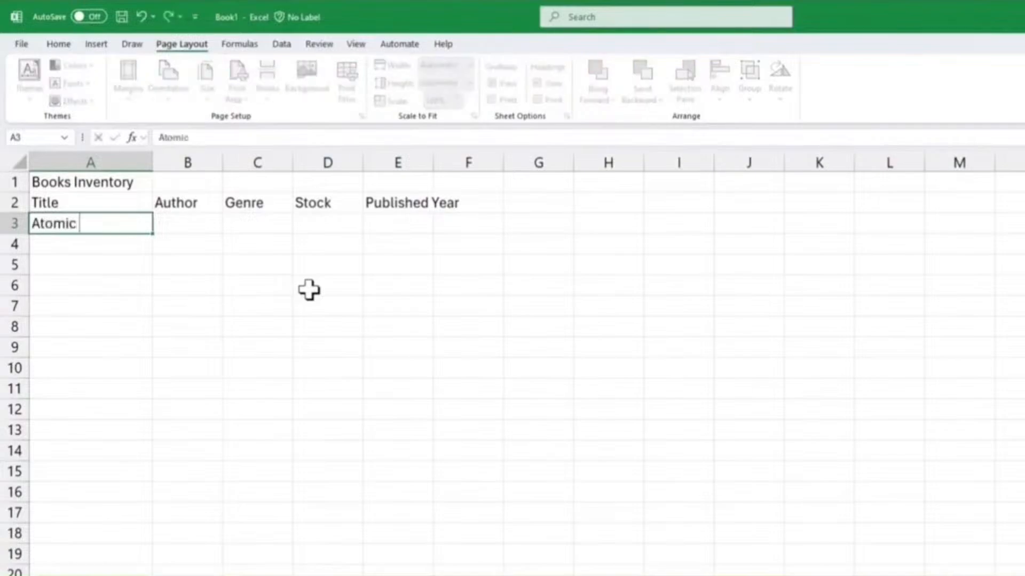
text(Habits)
key(Tab)
text(J)
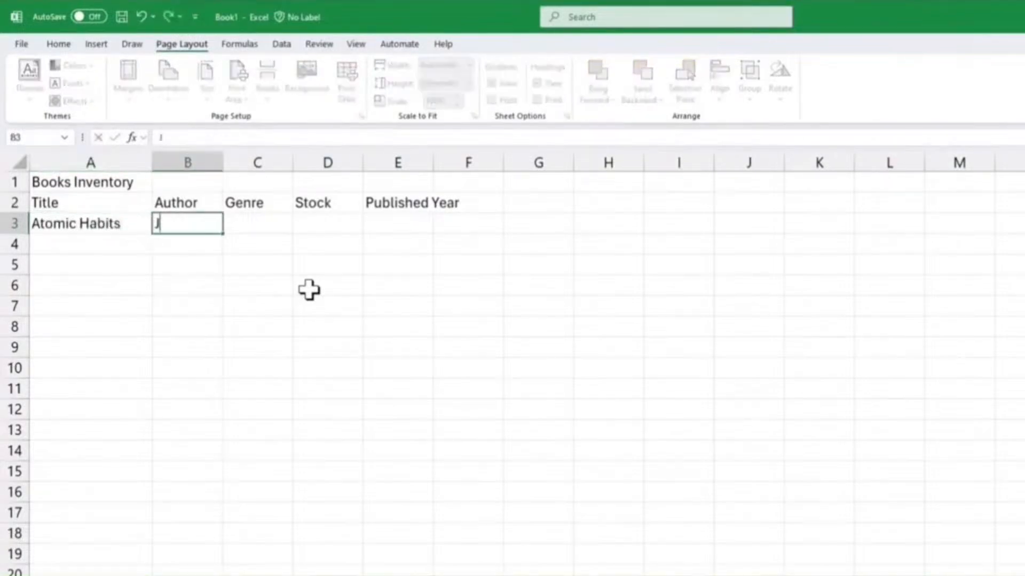
text(ames Clear)
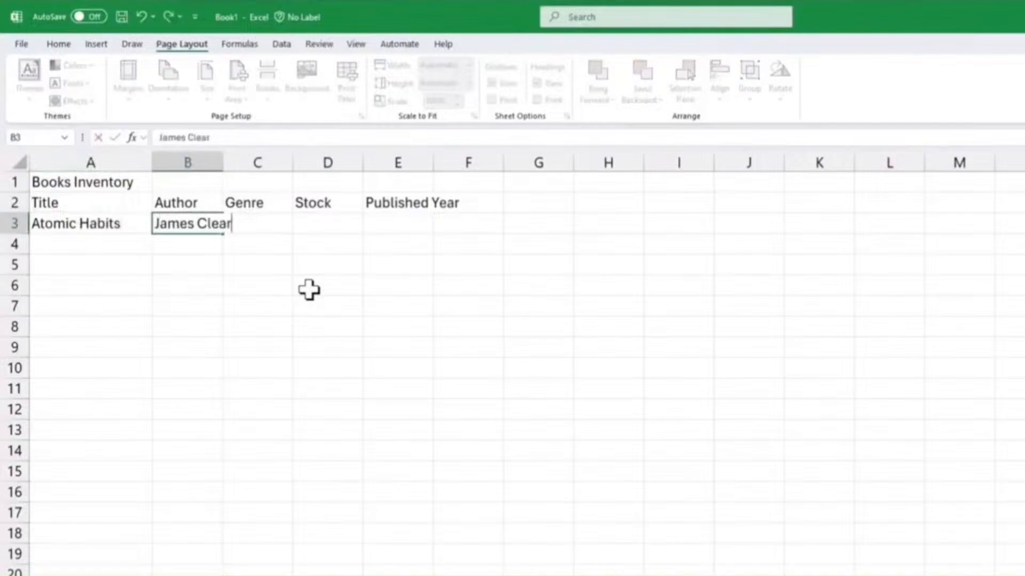
key(Tab)
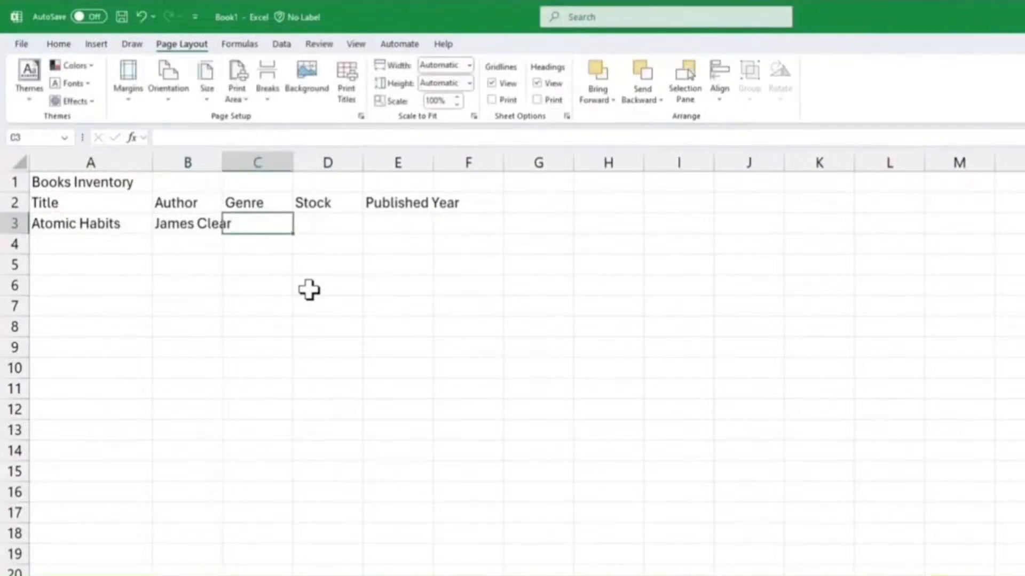
text(Self-help)
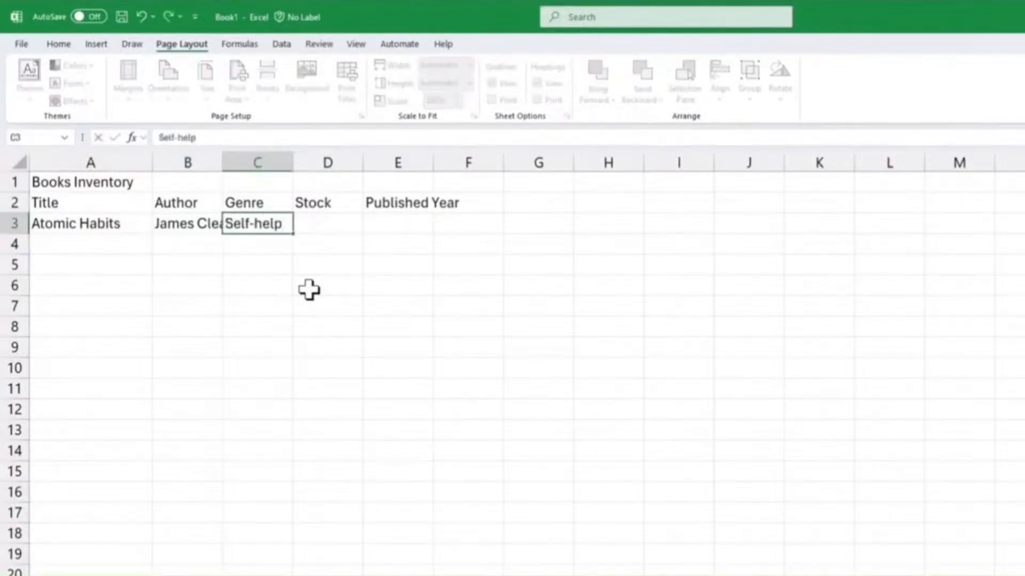
key(Tab)
text(18)
key(Tab)
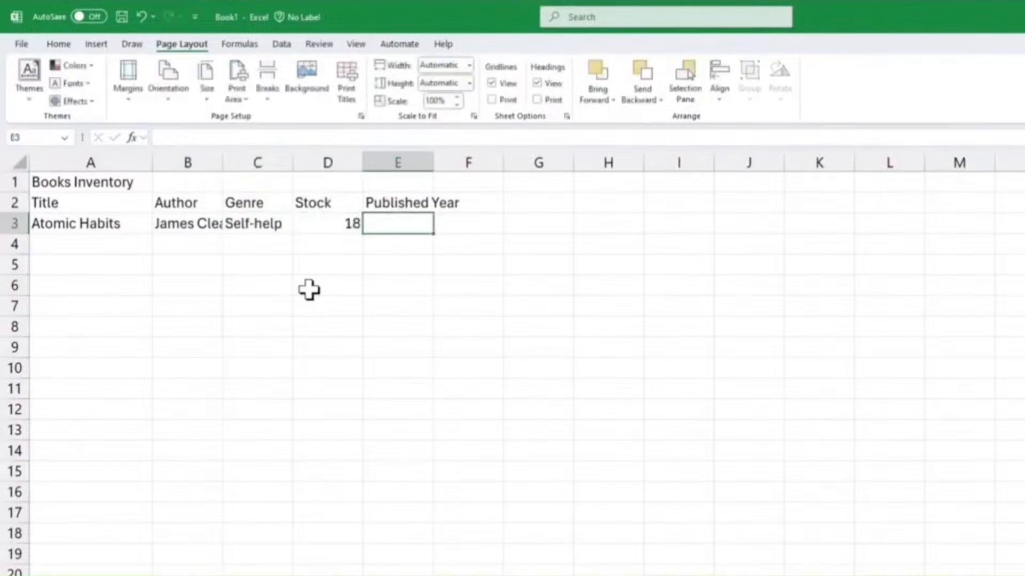
text(2018)
key(Return)
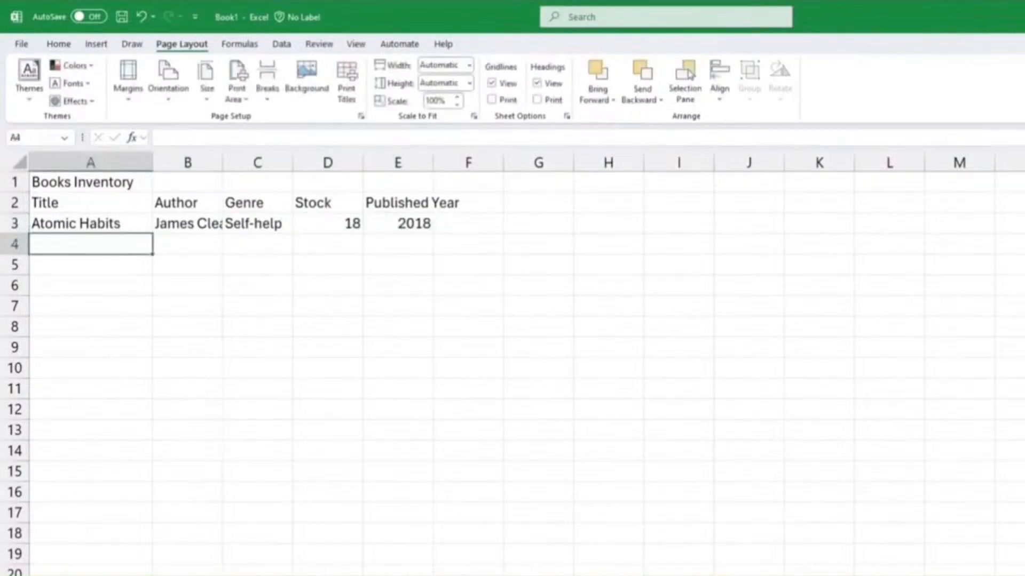
Enter Becoming in row 4 with author Michelle Obama, genre Biography and published year 2018, leaving the stock blank
click(166, 304)
key(Up)
key(Up)
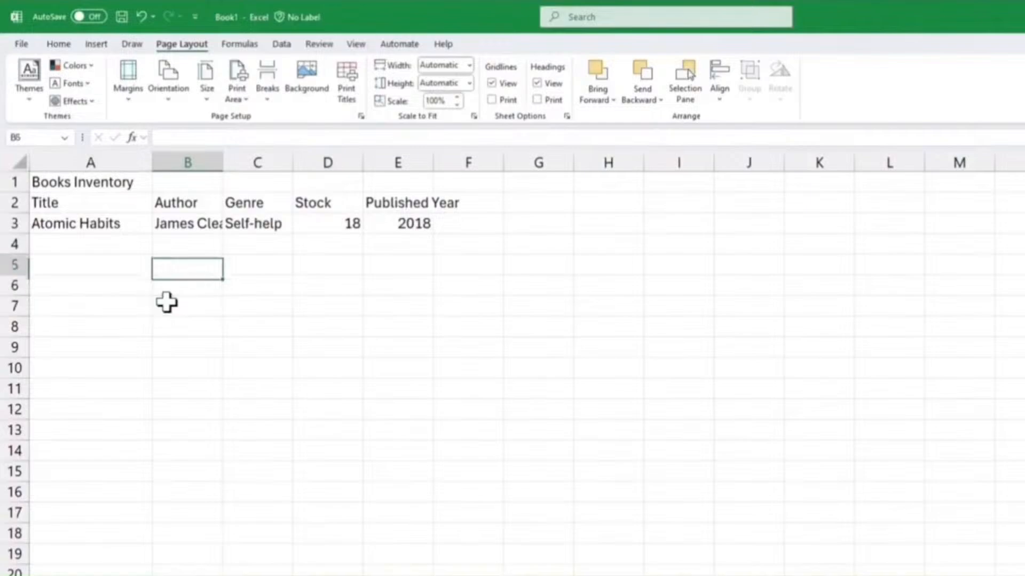
key(Up)
key(Left)
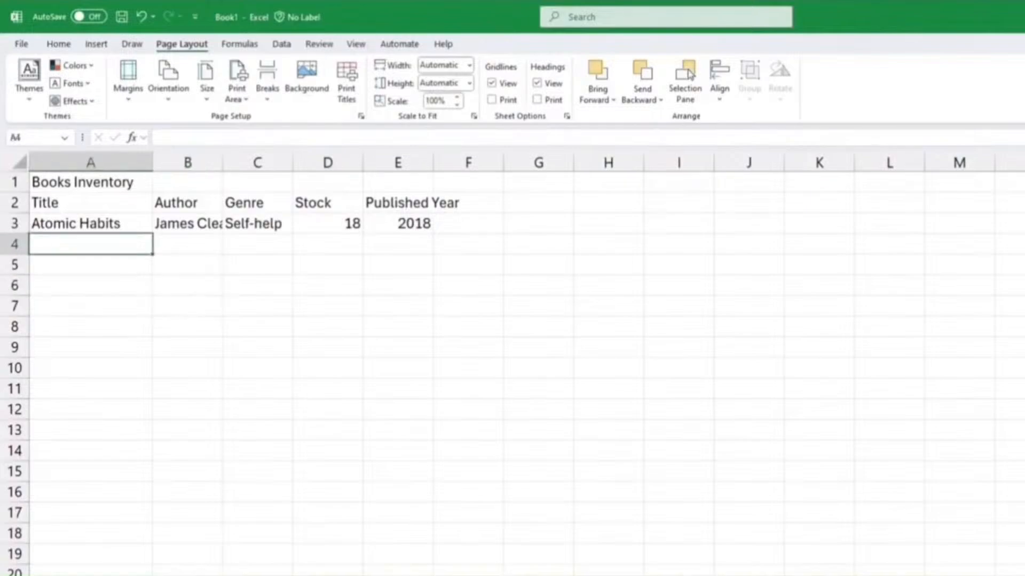
text(Becoming)
key(Tab)
text(Michelle Obama)
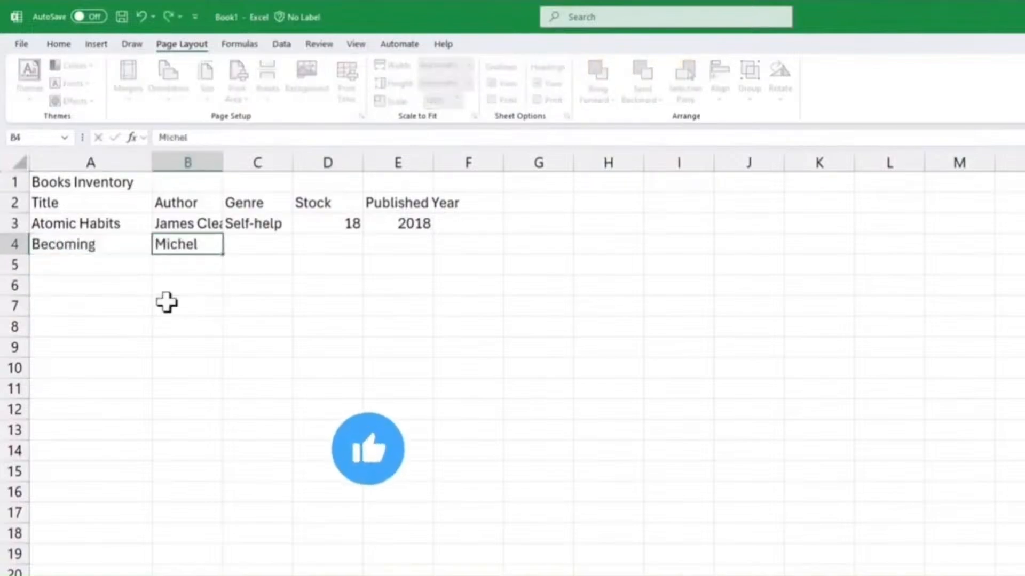
key(Tab)
text(Biography)
key(Tab)
key(Tab)
text(2018)
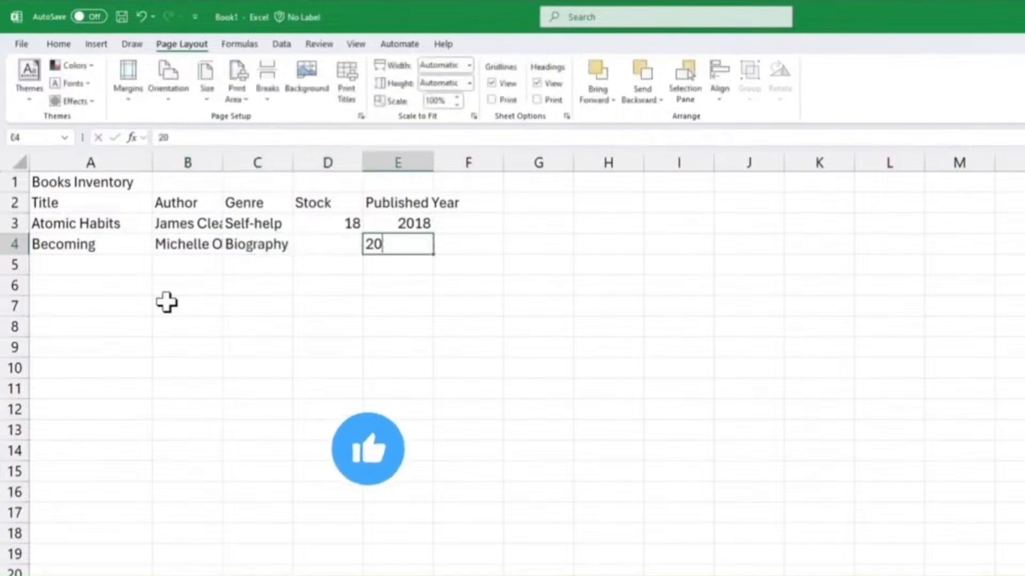
key(Return)
Enter a book record in row 5: Educatted, Tara Westover, Memoir, stock 7, published 2018
text(Educatted)
key(Tab)
text(Tara Westover)
key(Tab)
text(Memoir)
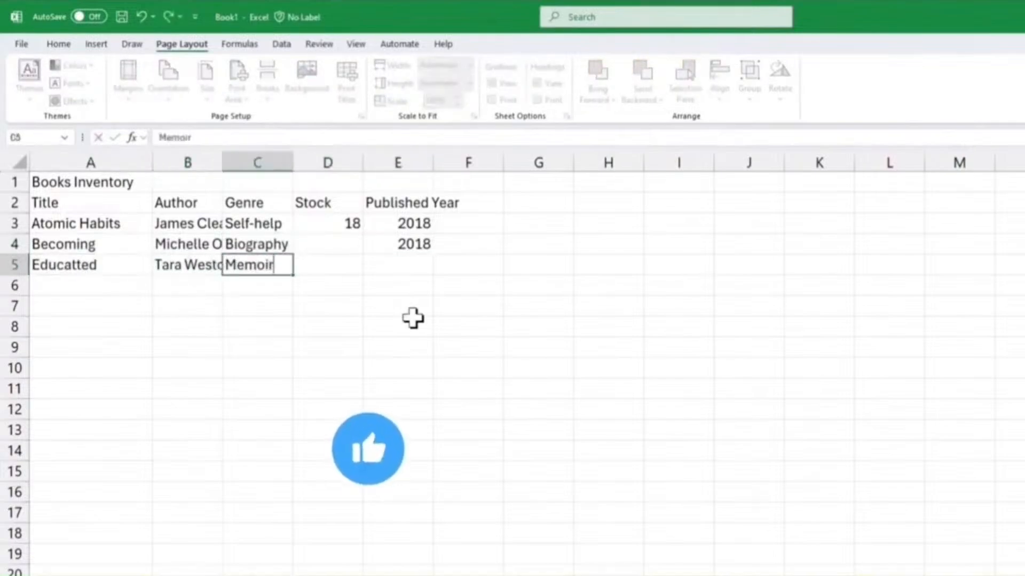
key(Tab)
text(7)
key(Tab)
text(2018)
Fill in the missing stock of Becoming in D4 with 5
key(Up)
key(Left)
text(5)
key(Return)
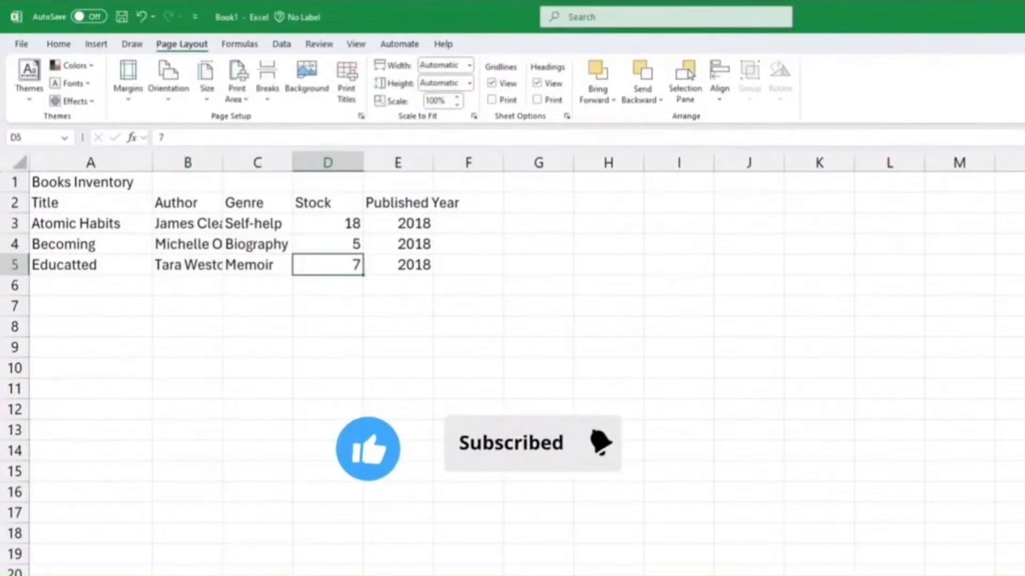
click(85, 264)
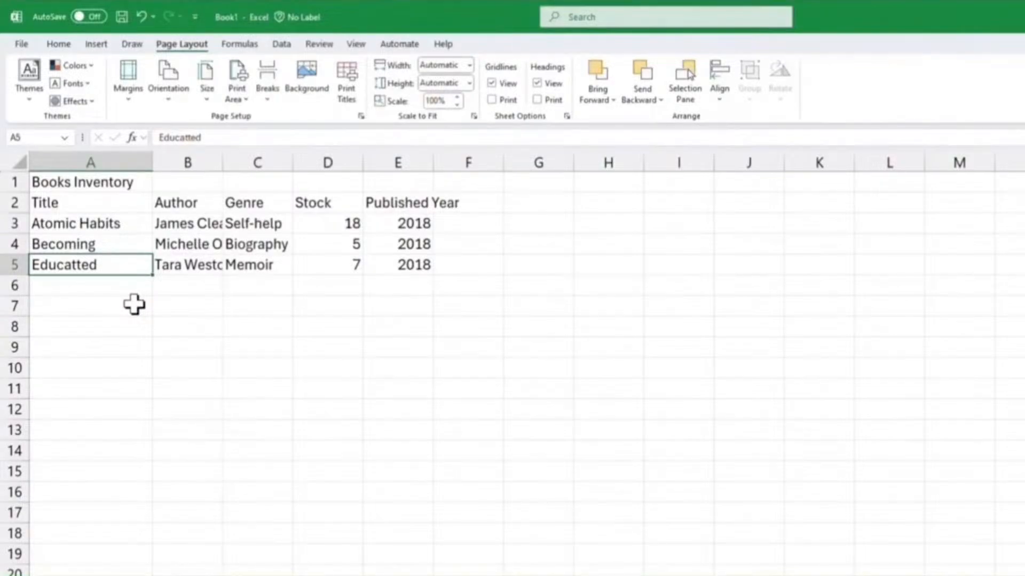
text(title)
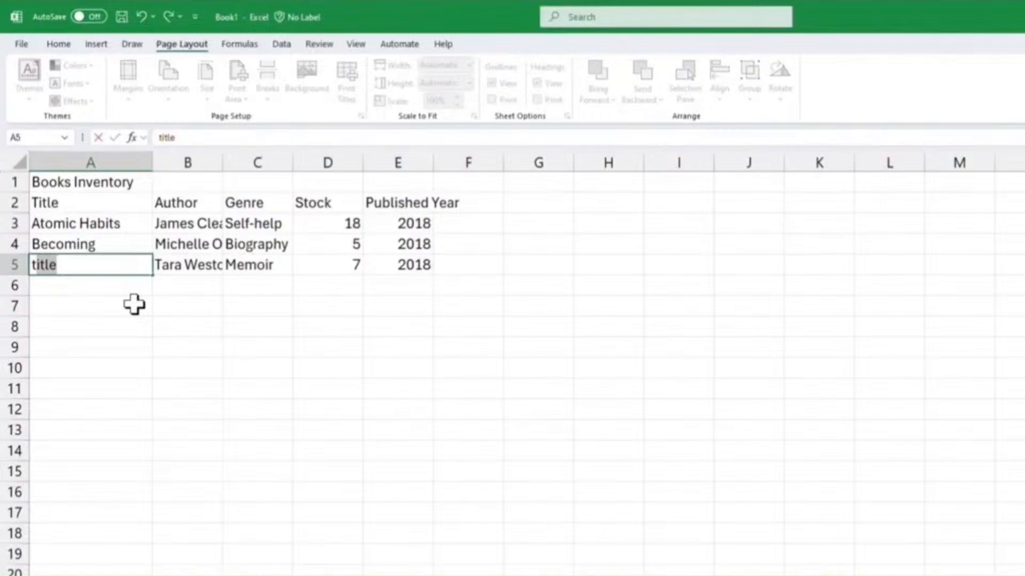
key(Escape)
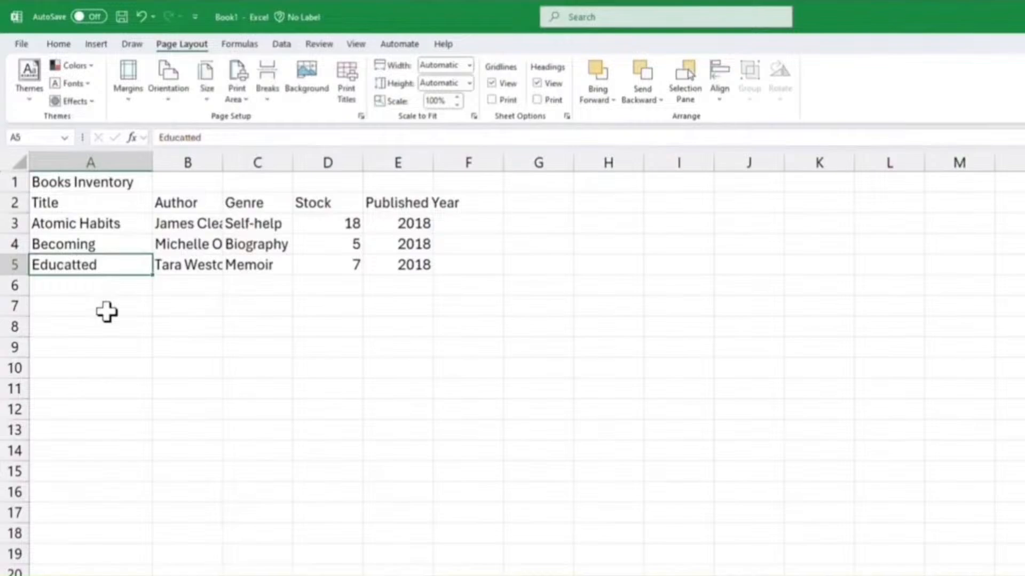
double_click(111, 267)
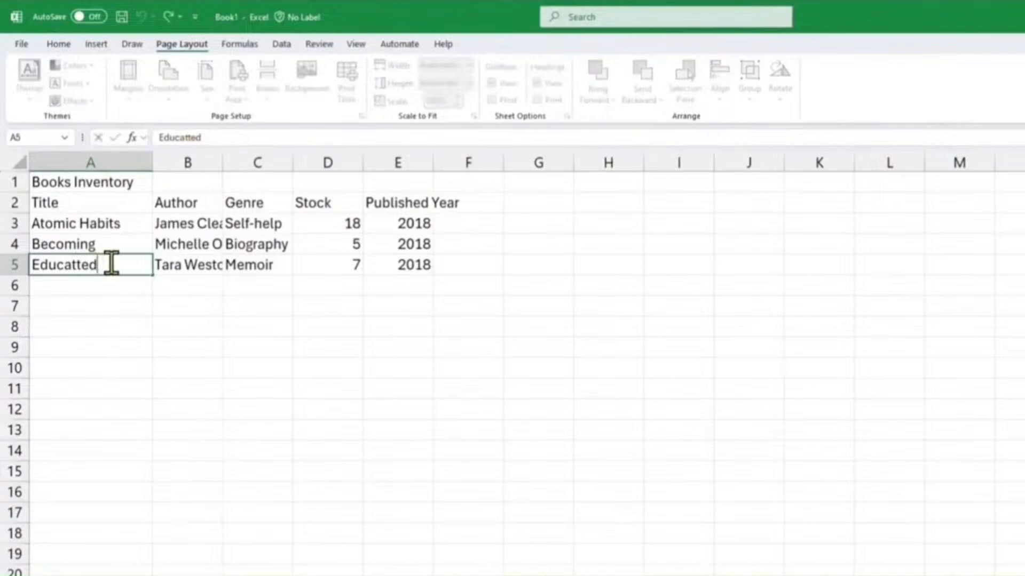
key(Left)
key(Left)
key(Left)
key(Left)
key(Right)
key(Right)
click(105, 305)
click(94, 263)
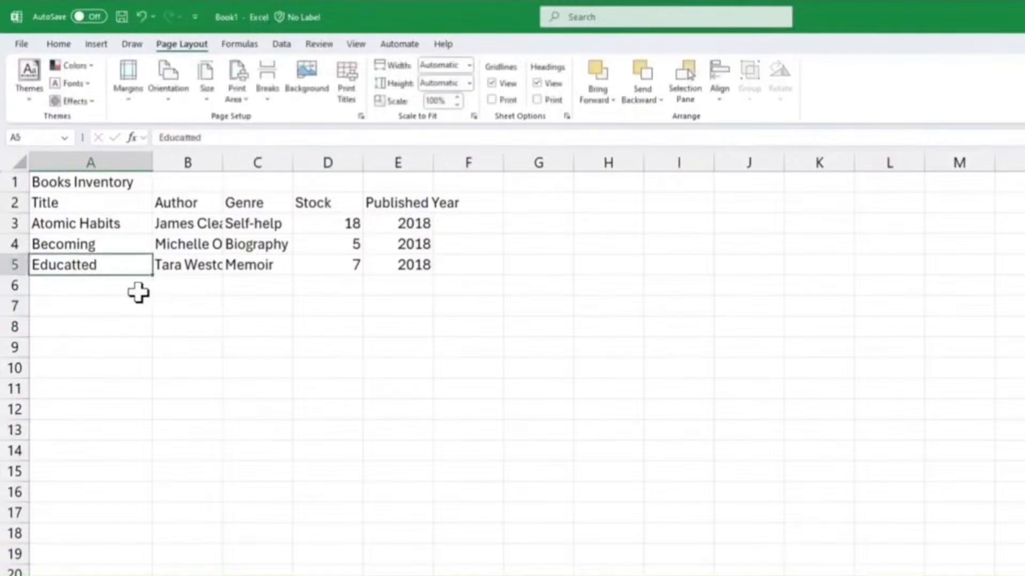
Correct the misspelled book title in A5 to Educated
double_click(113, 265)
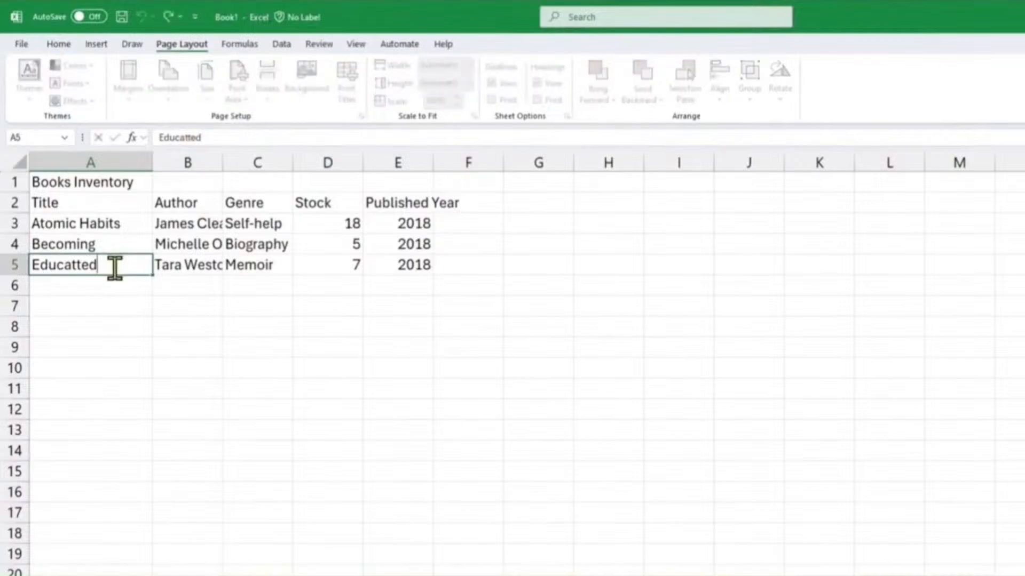
key(Left)
key(BackSpace)
key(Return)
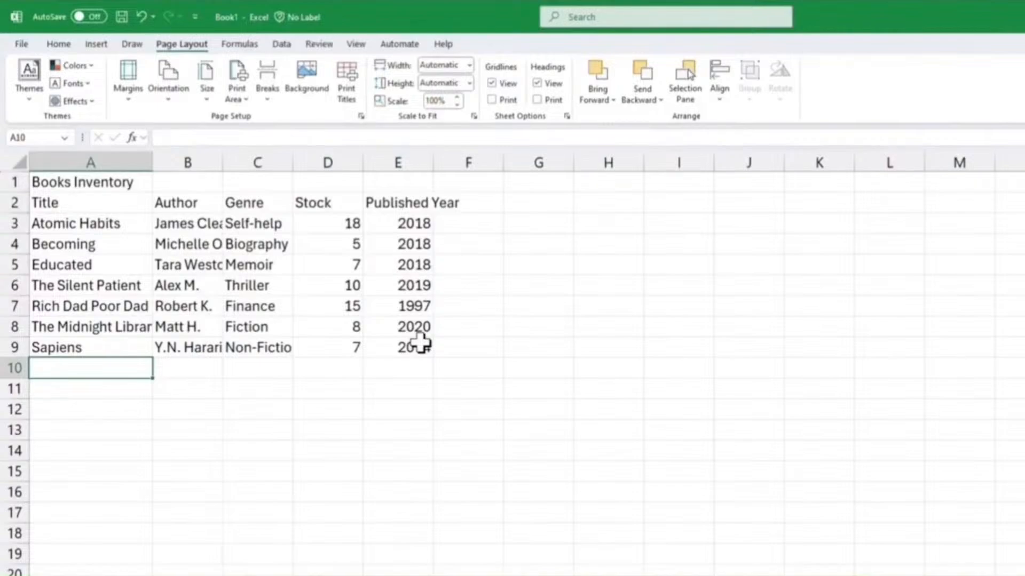
Make the Books Inventory title in A1 bold
click(69, 181)
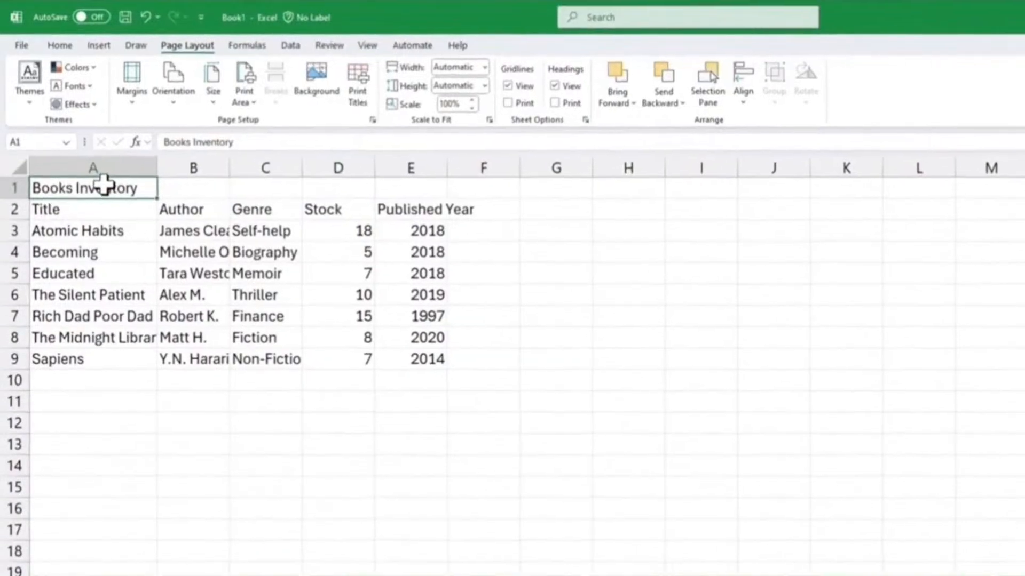
click(69, 53)
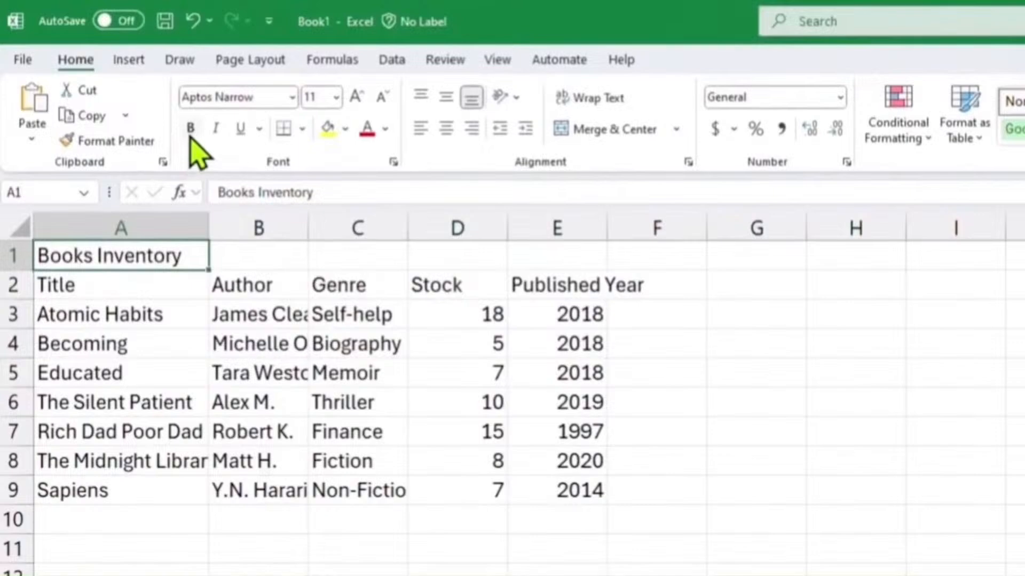
click(191, 136)
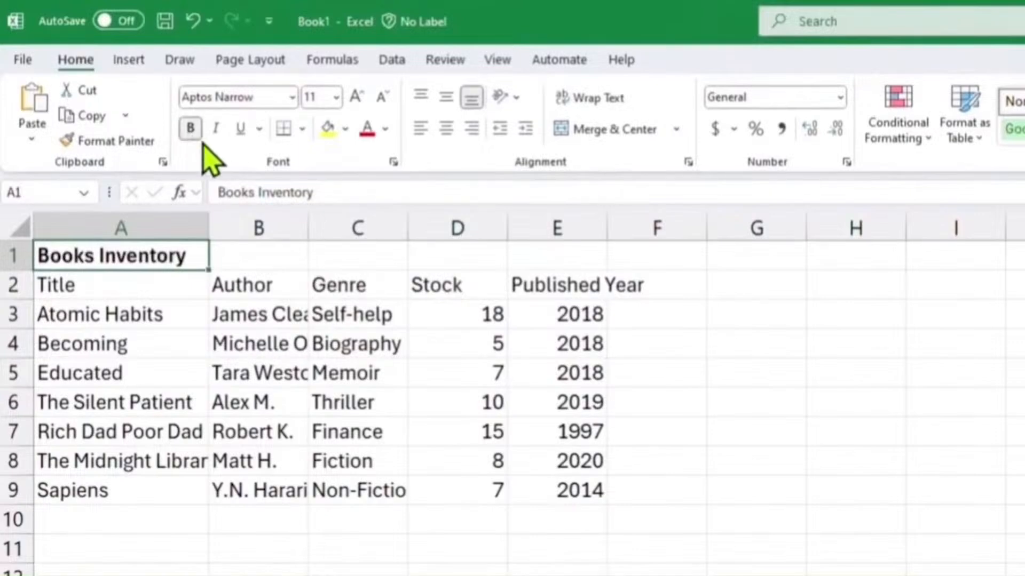
Give the Books Inventory title cell a yellow fill and a red font color
click(326, 128)
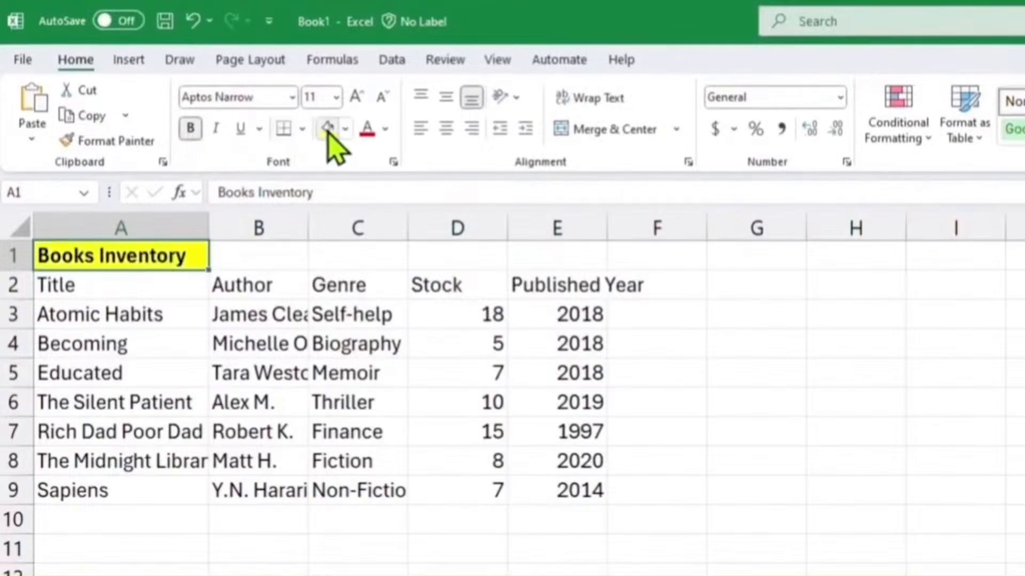
click(367, 133)
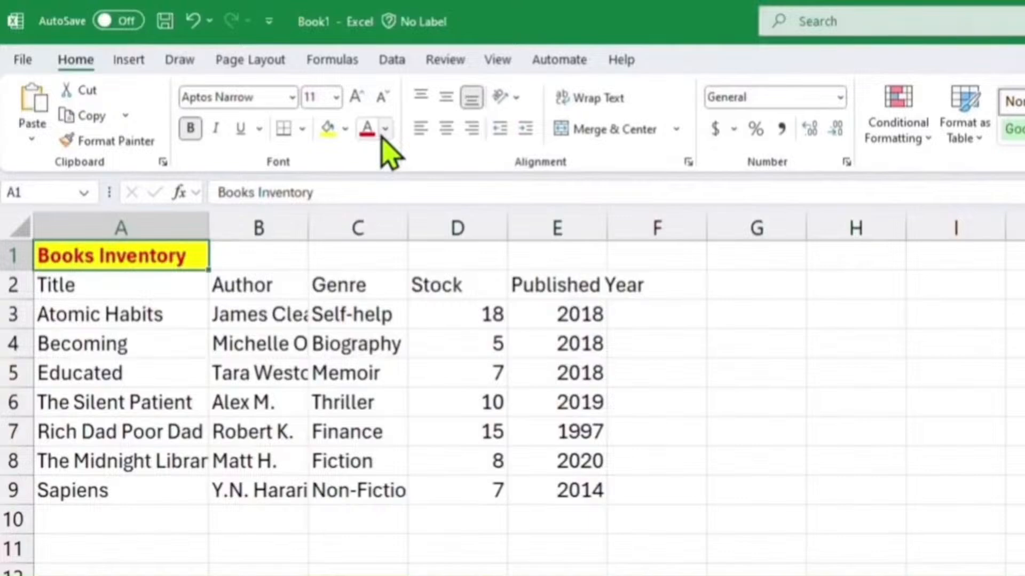
Remove the fill from the Books Inventory title cell and set its font color to black
click(345, 129)
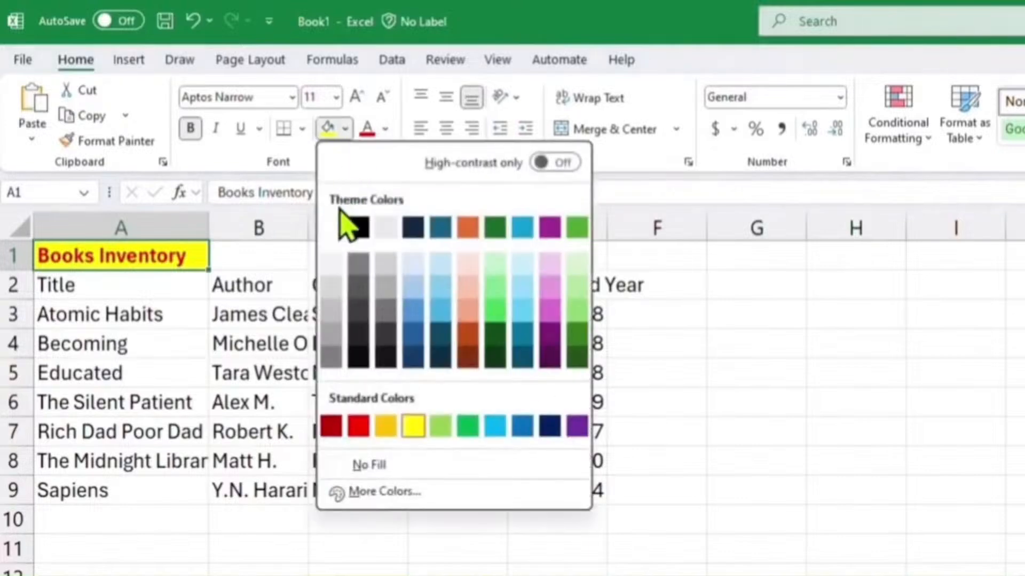
click(369, 465)
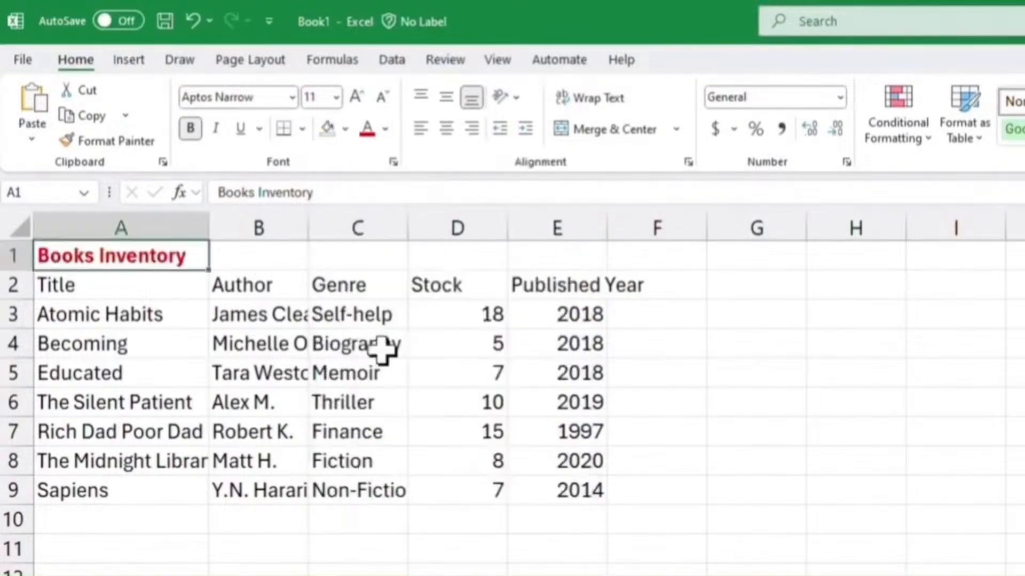
click(385, 129)
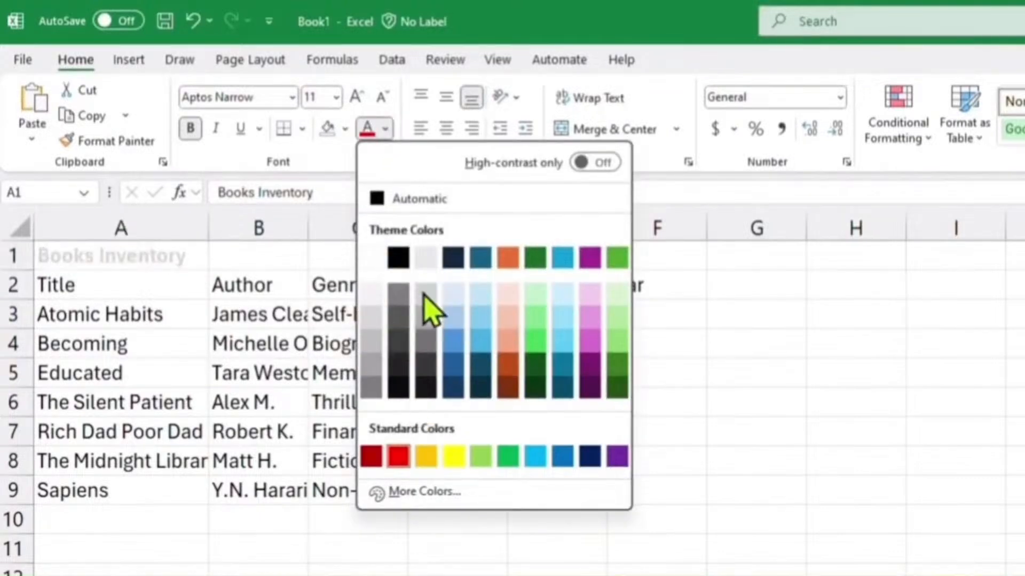
click(401, 260)
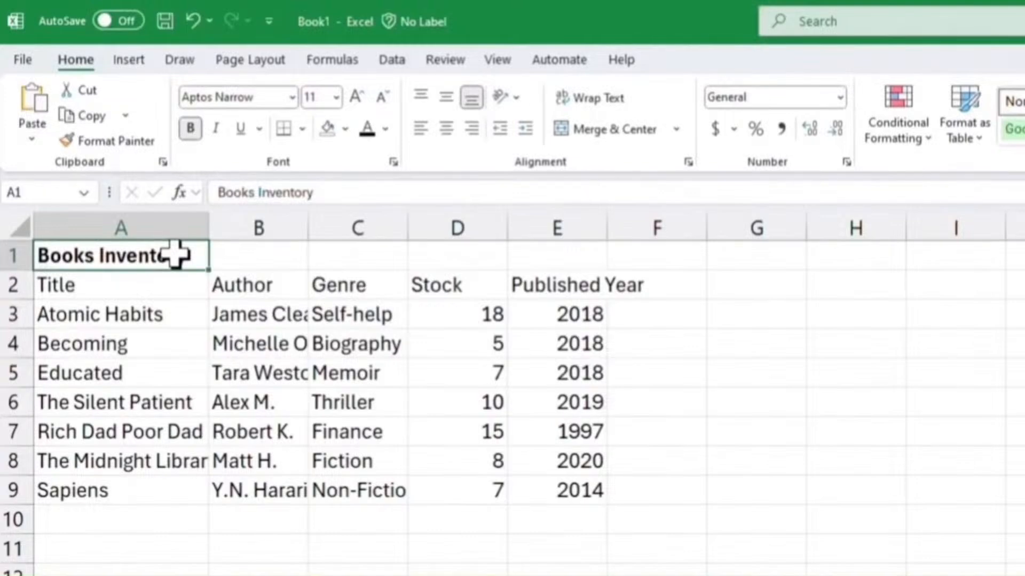
Merge and center the Books Inventory title across cells A1 to E1
drag(176, 255, 543, 251)
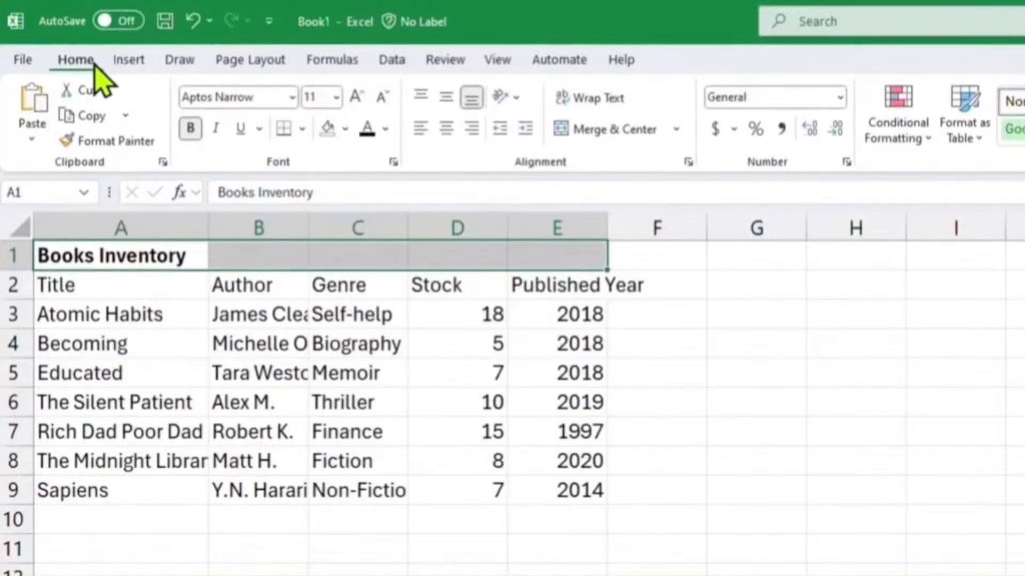
click(607, 138)
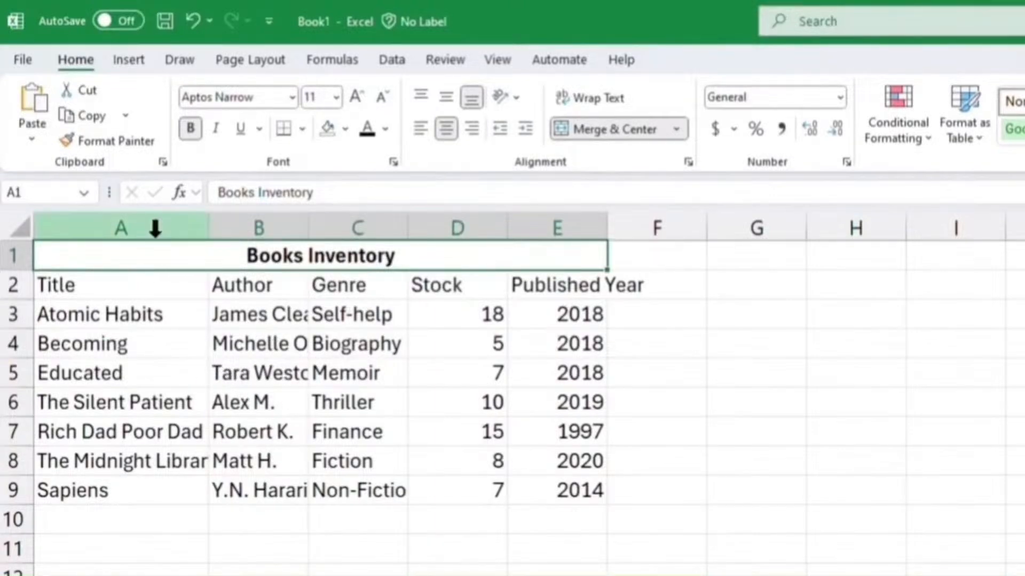
Autofit the widths of columns A, B, C, D and E one at a time to their contents
mouse_move(208, 229)
mouse_down()
mouse_move(250, 229)
mouse_move(208, 228)
mouse_up()
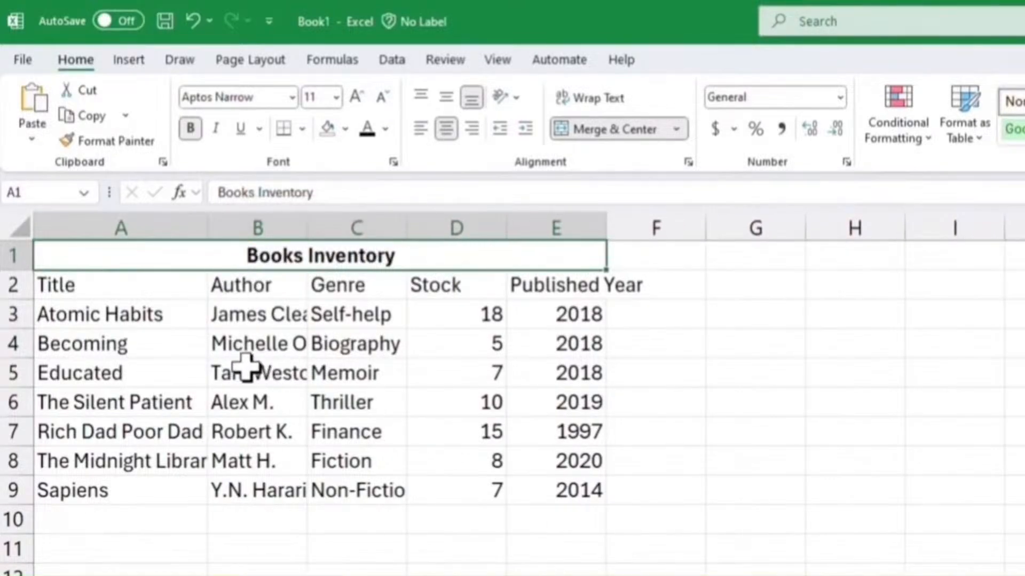
double_click(207, 226)
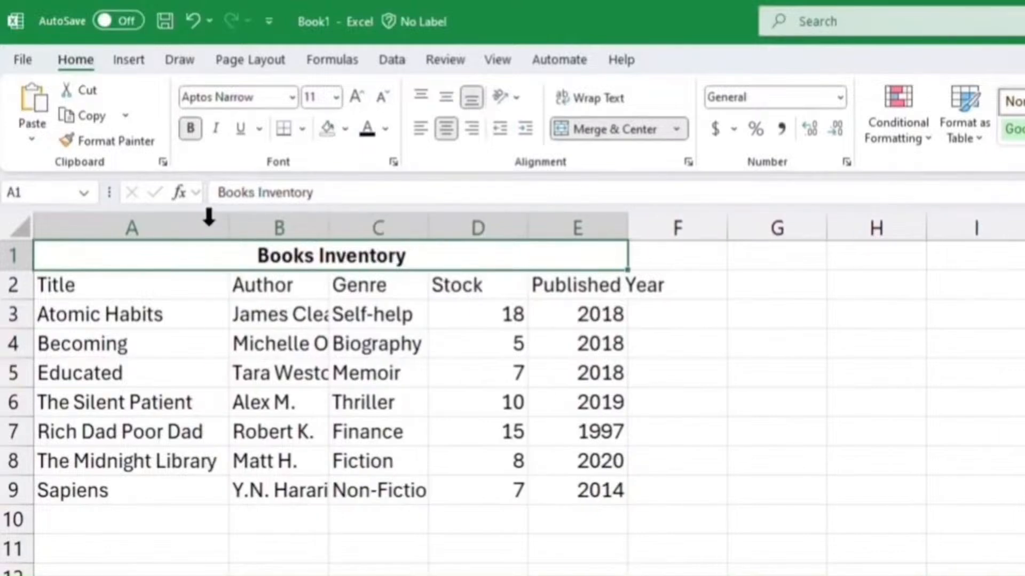
double_click(324, 229)
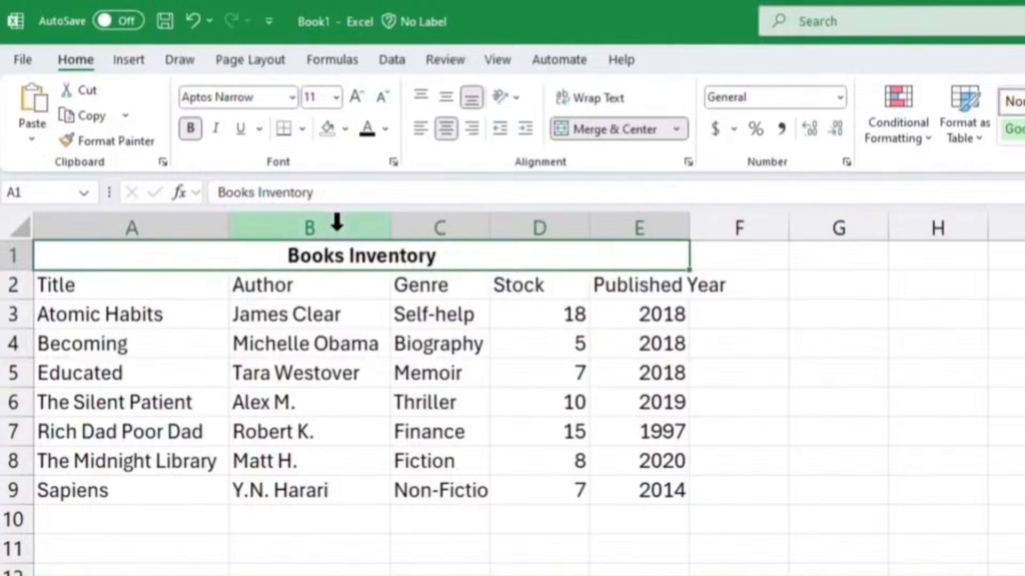
click(490, 230)
double_click(490, 230)
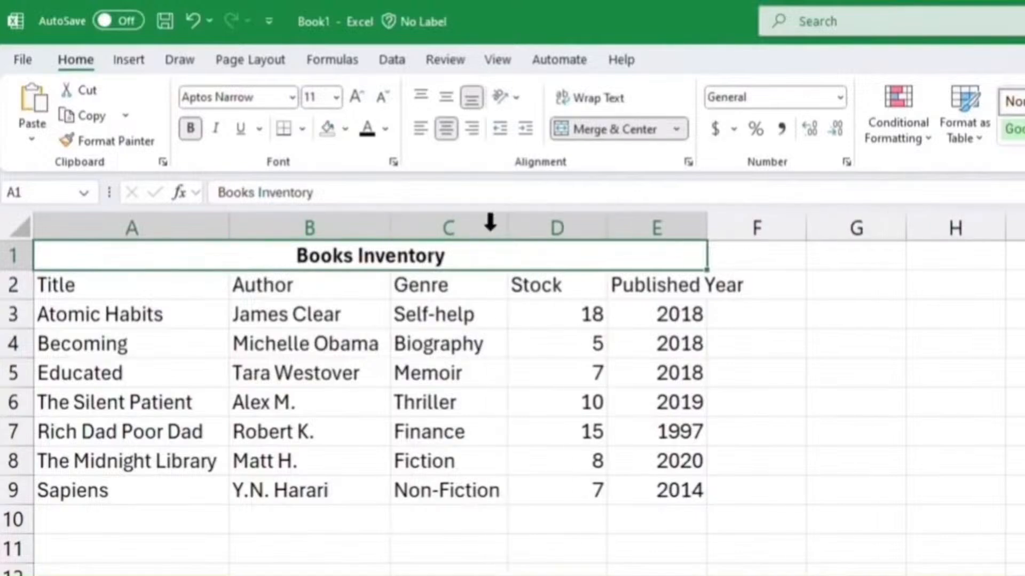
double_click(604, 230)
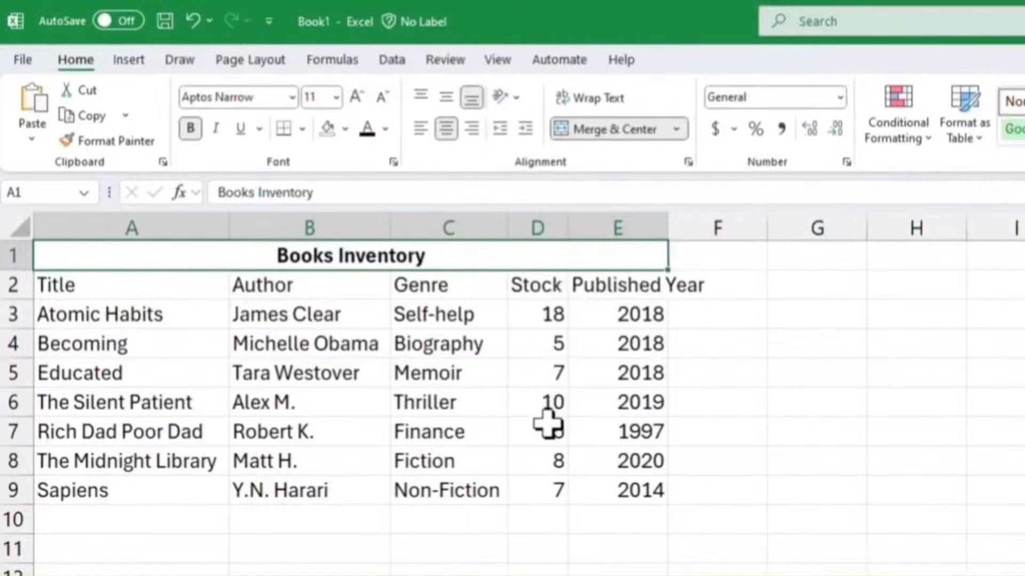
double_click(668, 230)
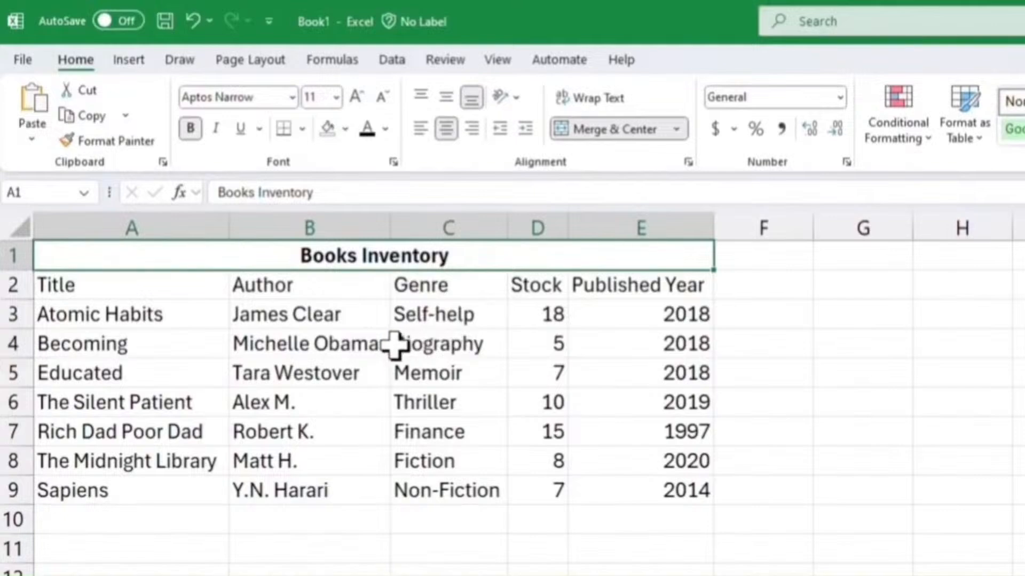
Undo the individual autofit changes to the widths of columns A to E
key(ctrl+z)
key(ctrl+z)
key(ctrl+z)
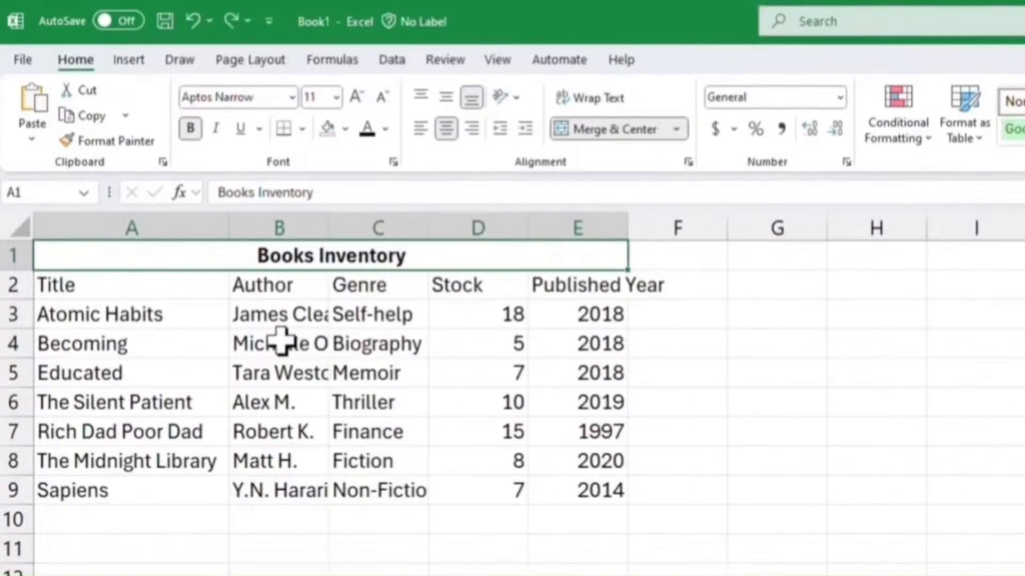
key(ctrl+z)
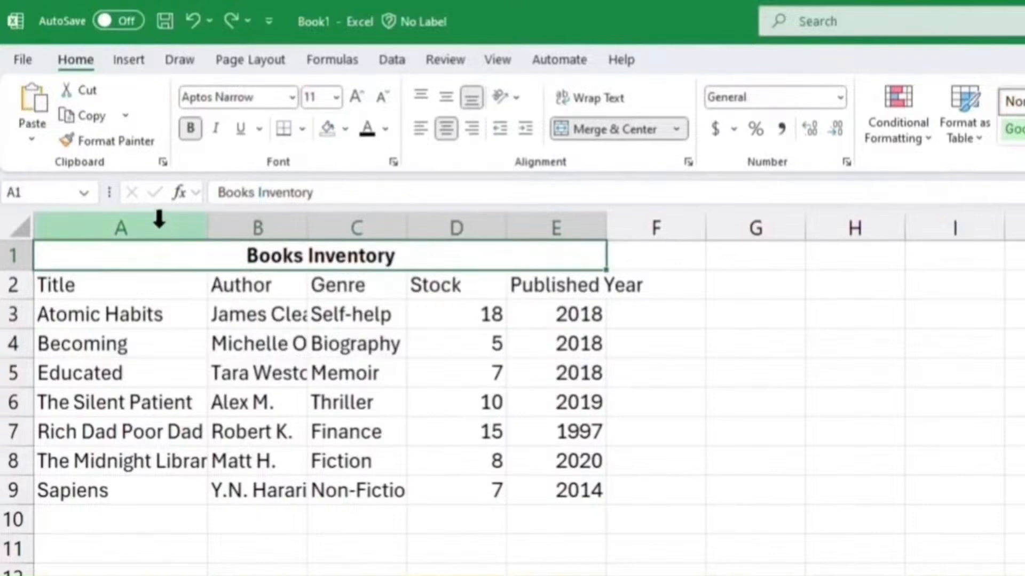
Autofit columns A to E together so each width matches its contents, and clear the column selection
drag(155, 227, 547, 223)
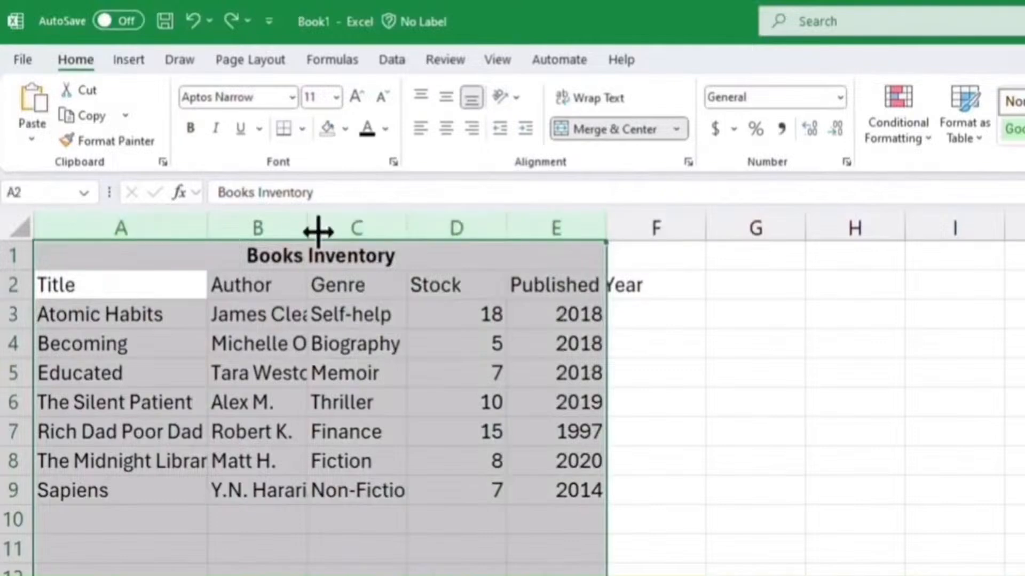
double_click(206, 230)
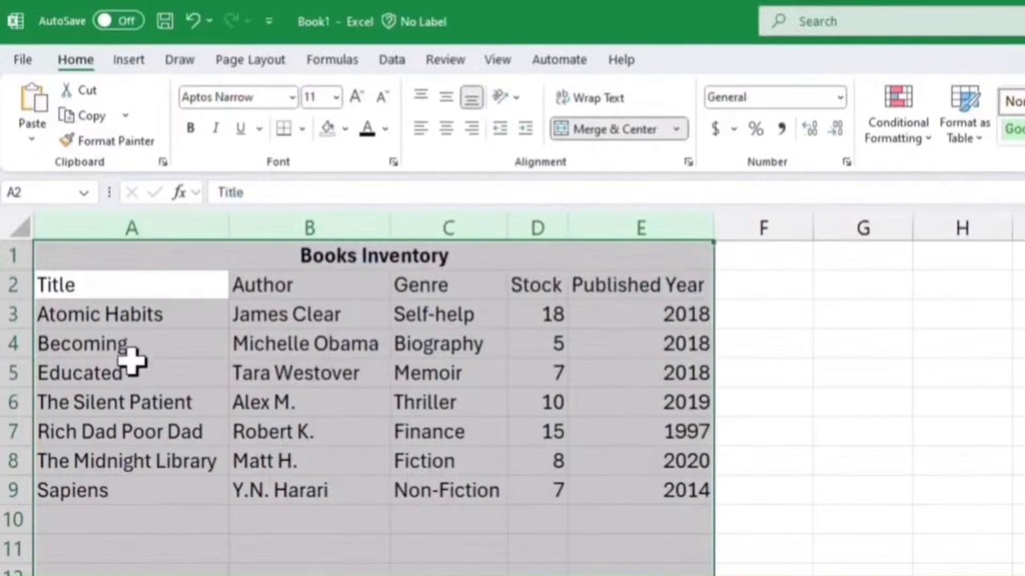
scroll(475, 443, down, 3)
scroll(478, 455, up, 3)
click(462, 430)
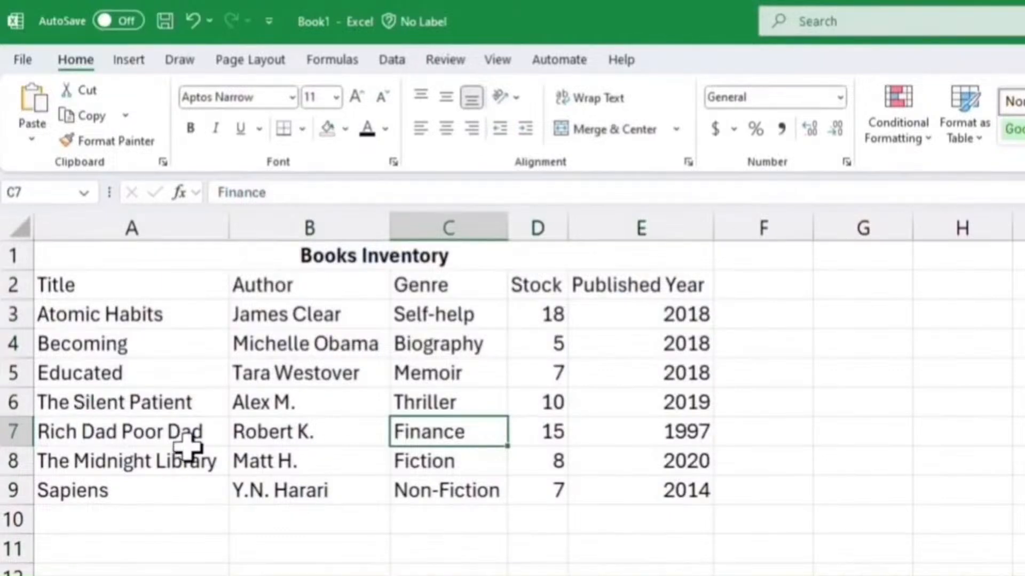
scroll(297, 553, down, 2)
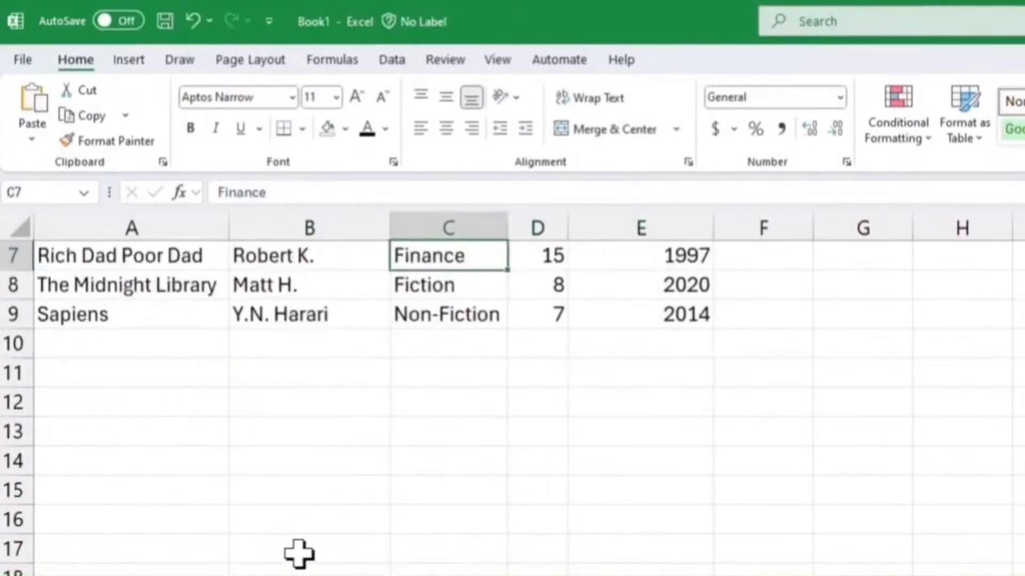
scroll(300, 552, up, 2)
click(334, 261)
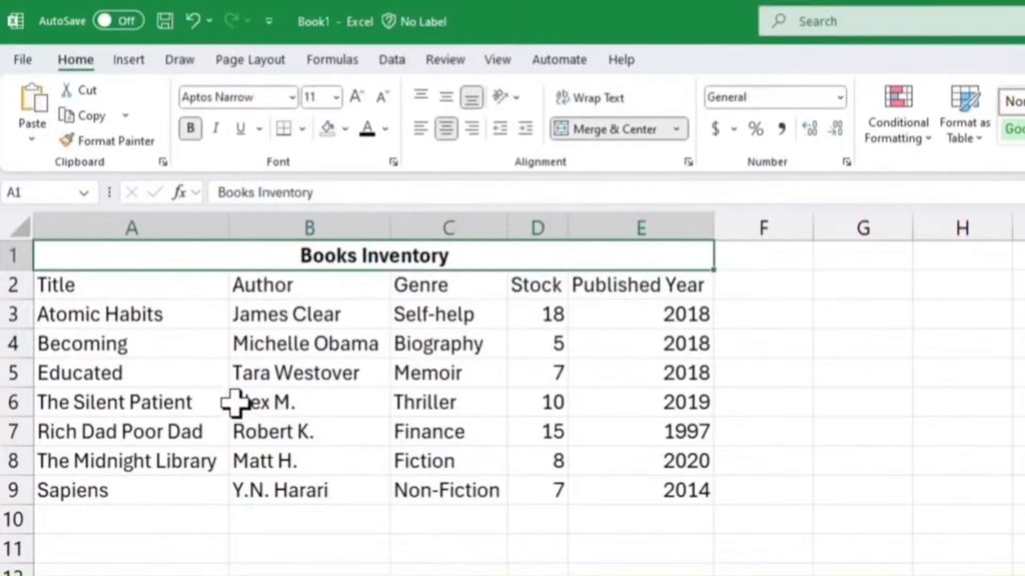
click(182, 316)
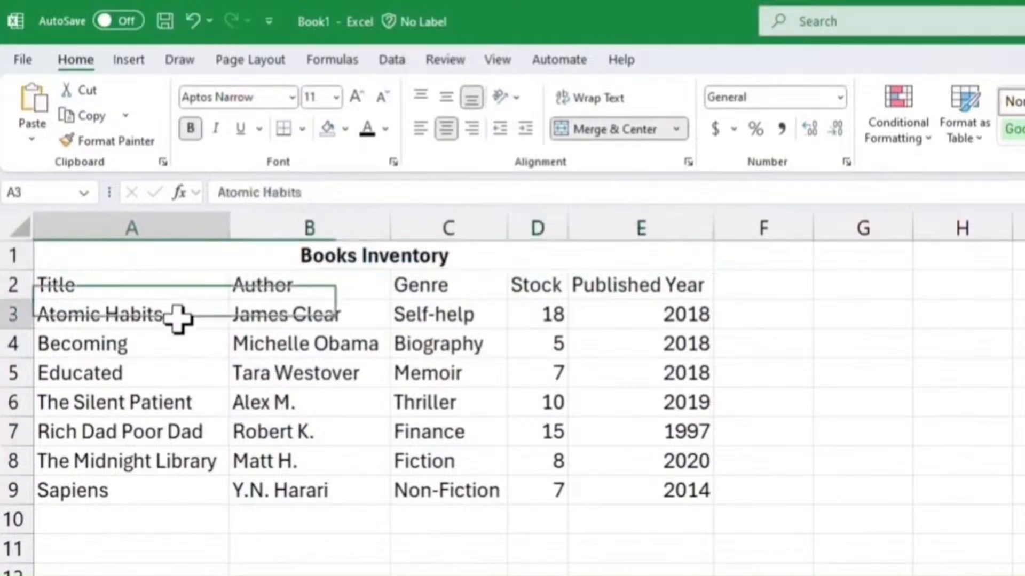
Shrink columns A to E to one uniform narrow width, and autofit them all again
drag(178, 227, 613, 206)
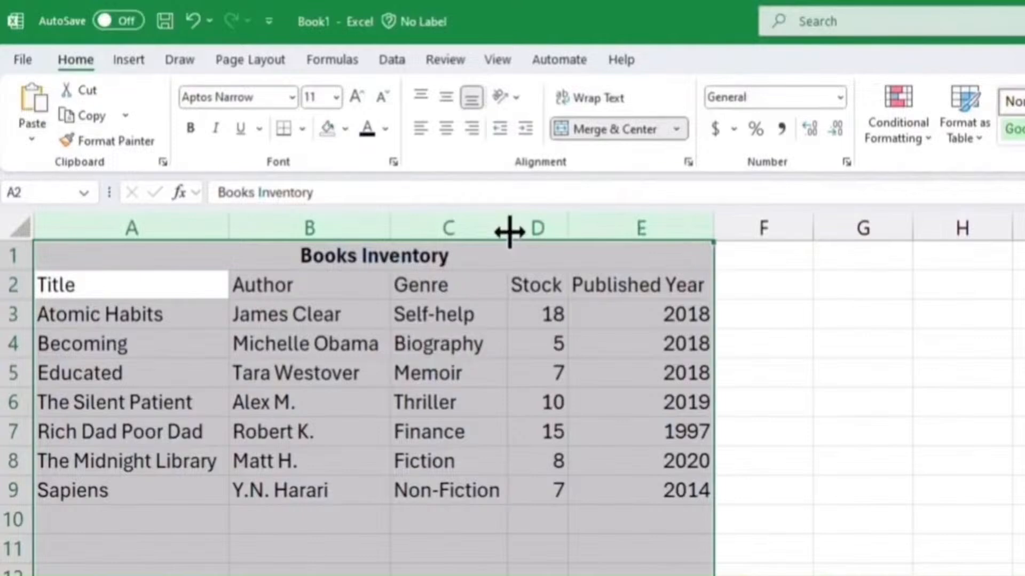
drag(510, 231, 474, 229)
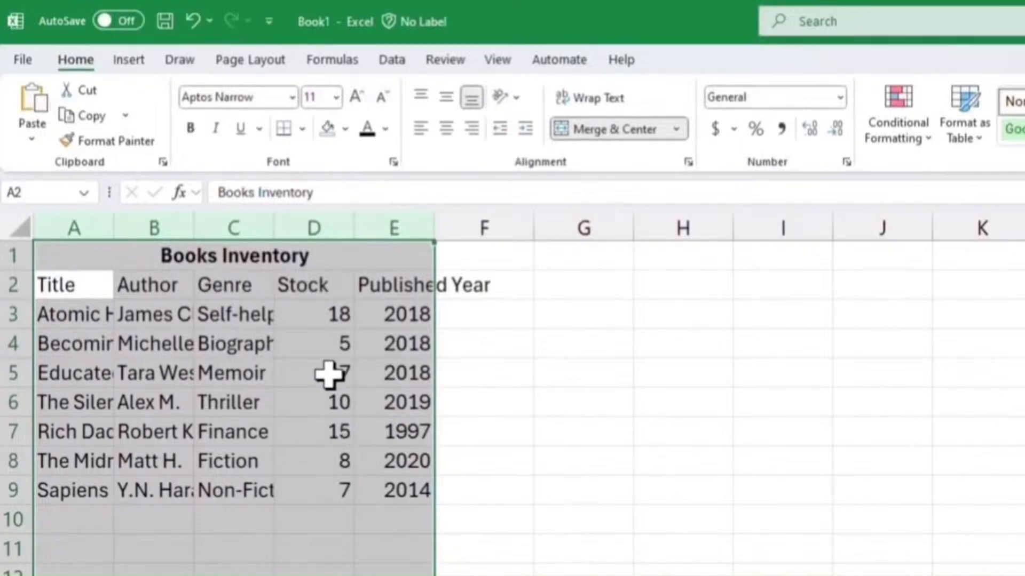
double_click(278, 223)
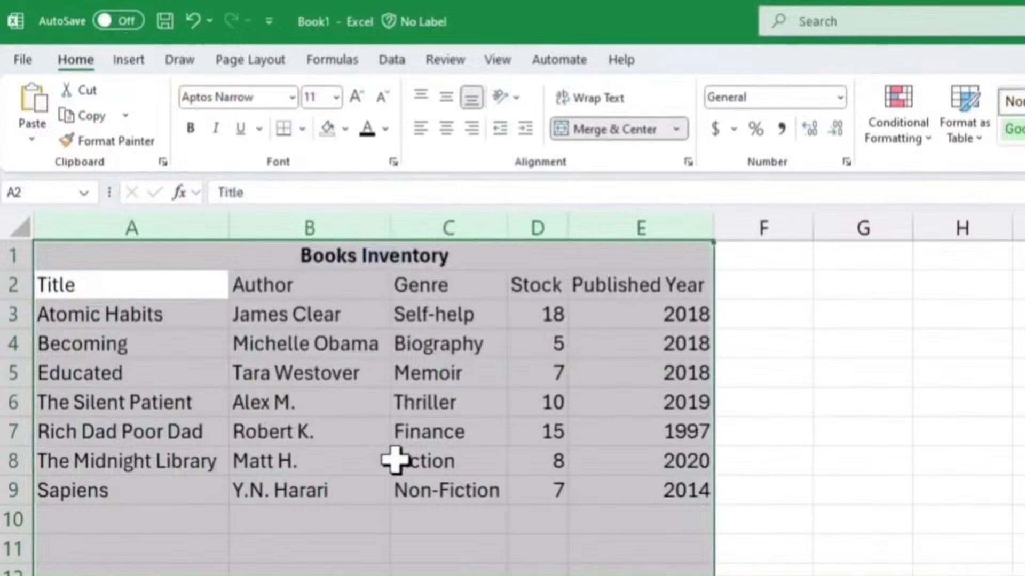
click(469, 439)
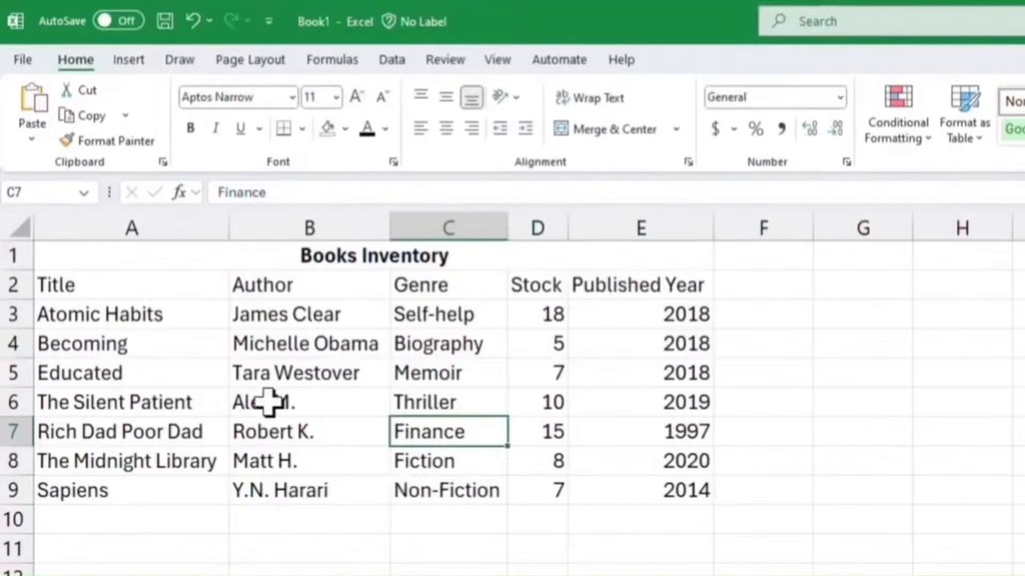
Narrow column A slightly while keeping its longest book title fully readable
drag(233, 229, 223, 229)
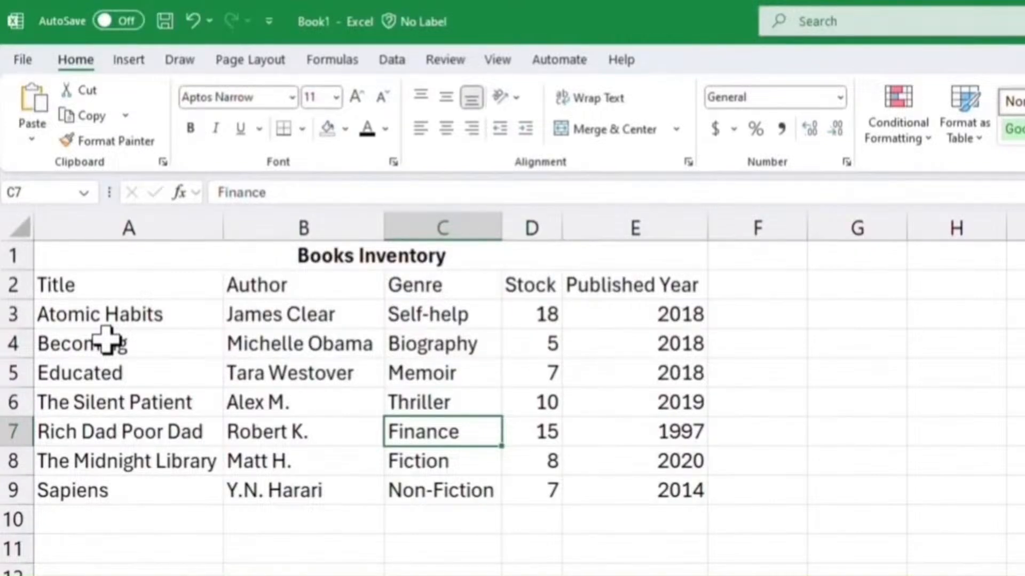
Underline the merged Books Inventory title in row 1
click(322, 256)
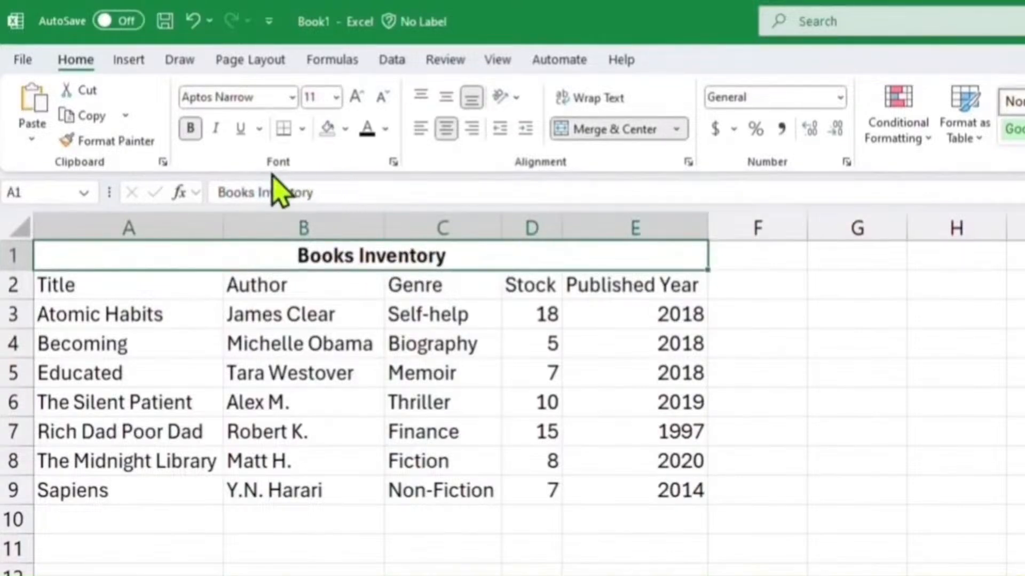
click(239, 130)
click(283, 315)
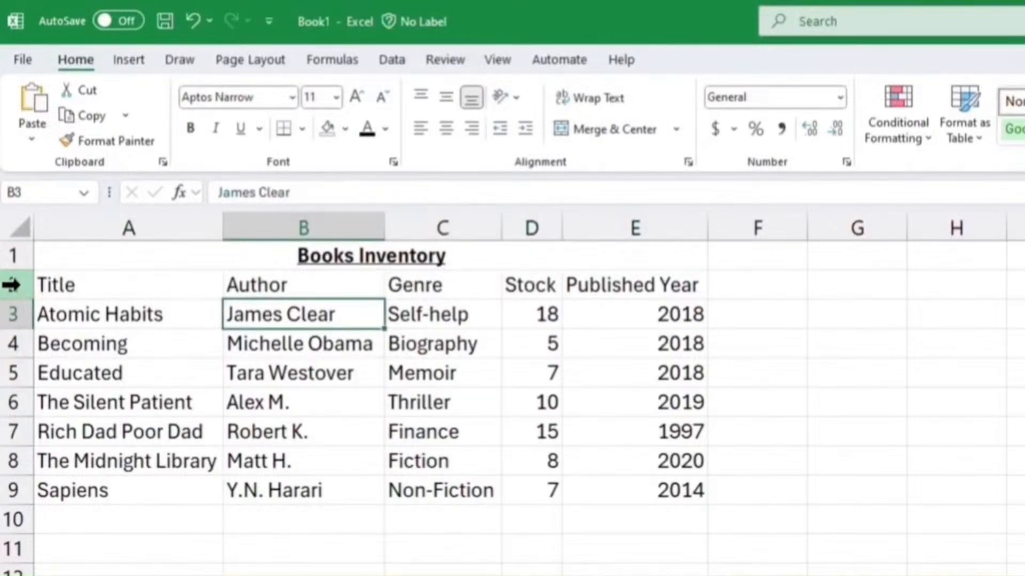
Make the header row 2 bold and italic
click(12, 285)
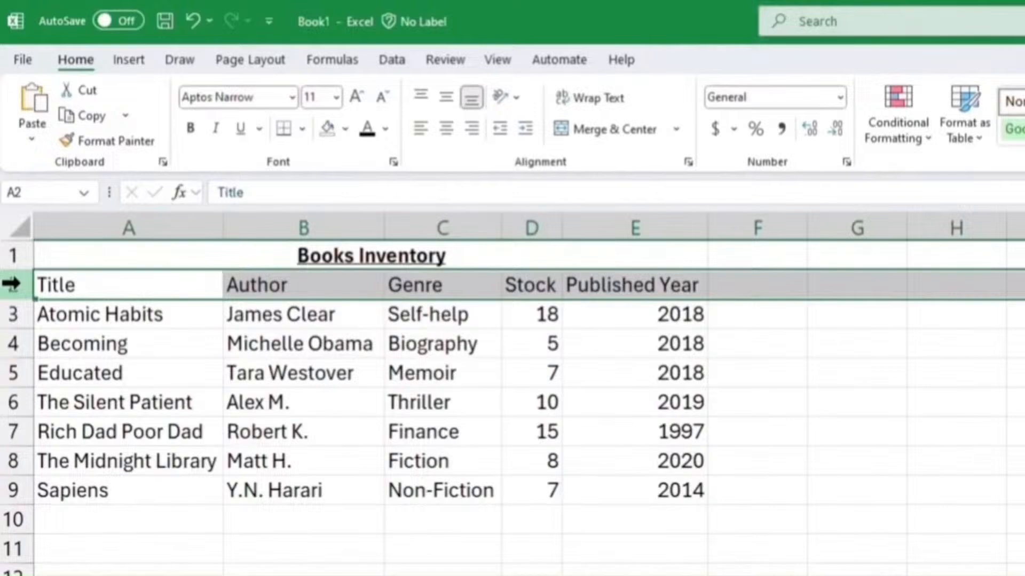
click(191, 129)
click(215, 129)
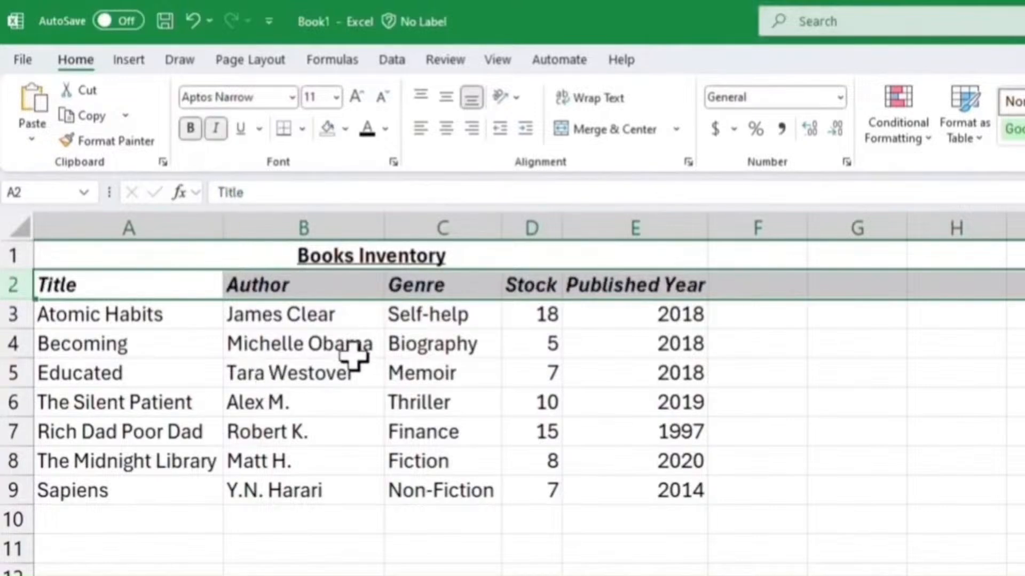
click(636, 410)
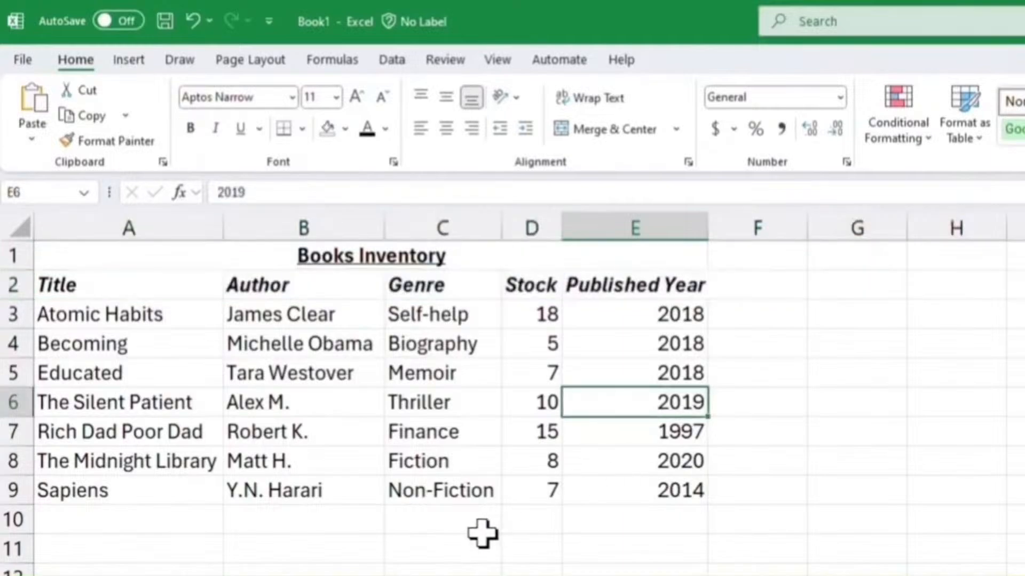
click(230, 63)
click(325, 65)
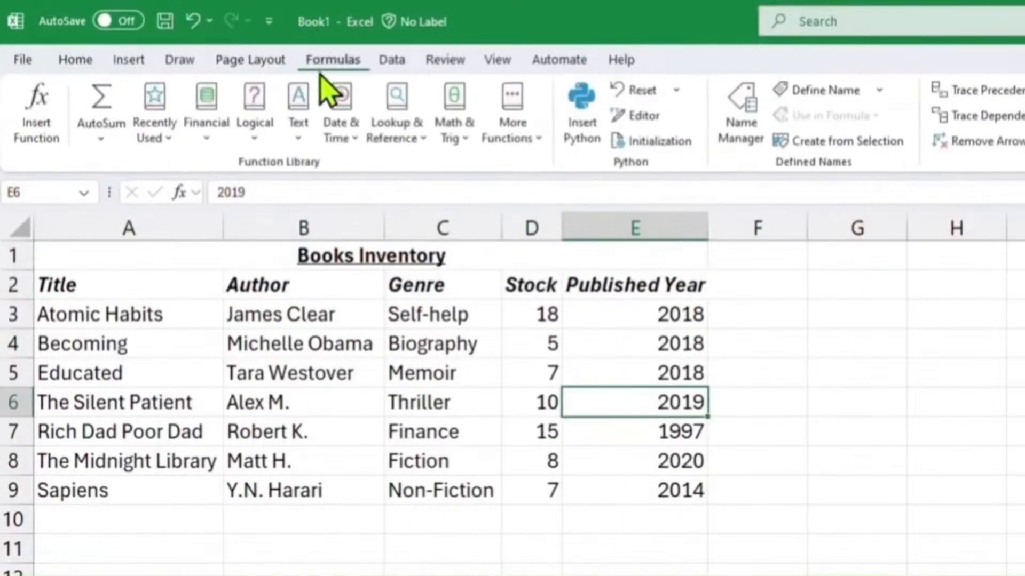
click(89, 66)
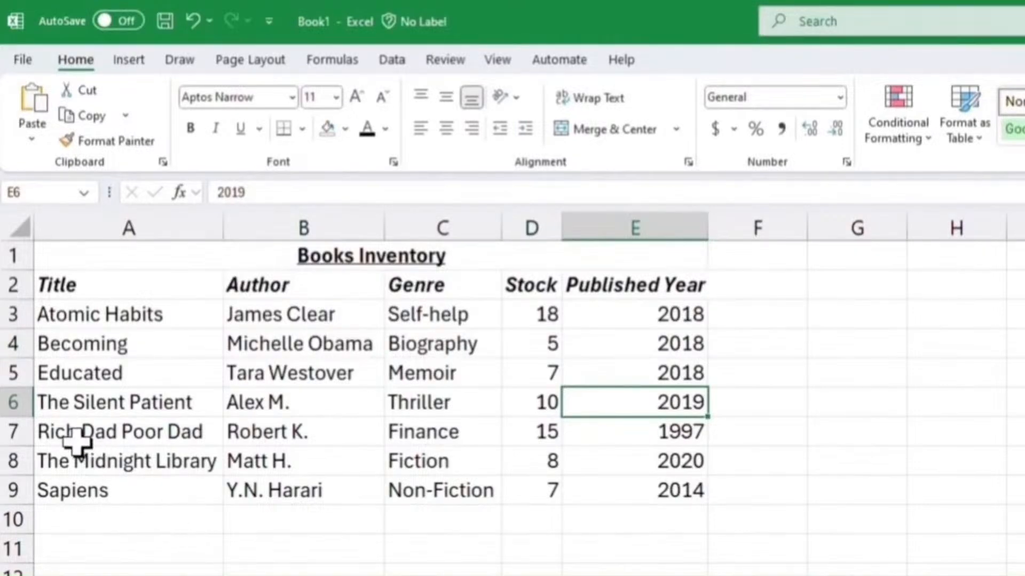
Increase the heights of rows 4 and 5, and autofit both rows to their contents again
click(12, 344)
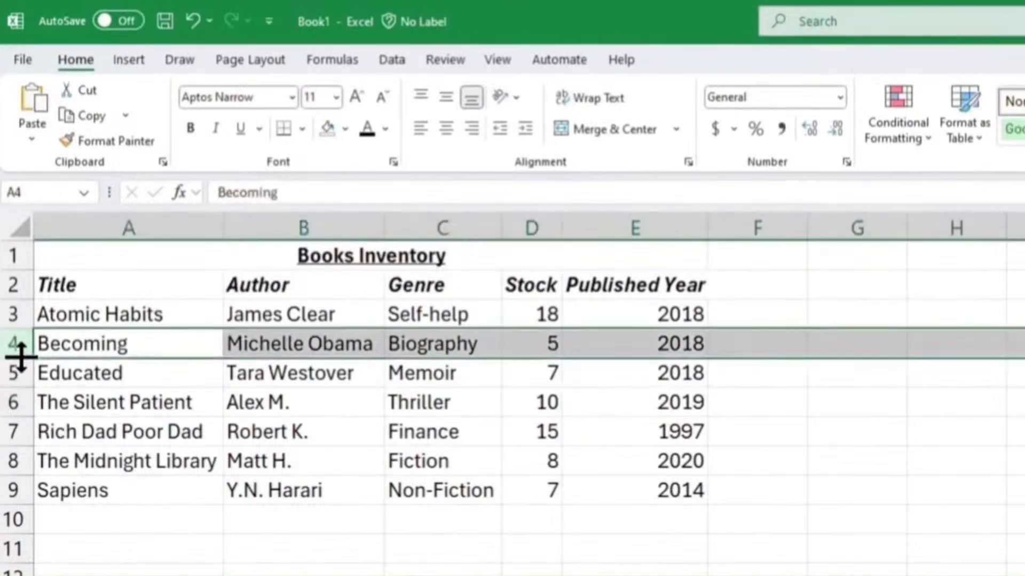
drag(18, 358, 23, 429)
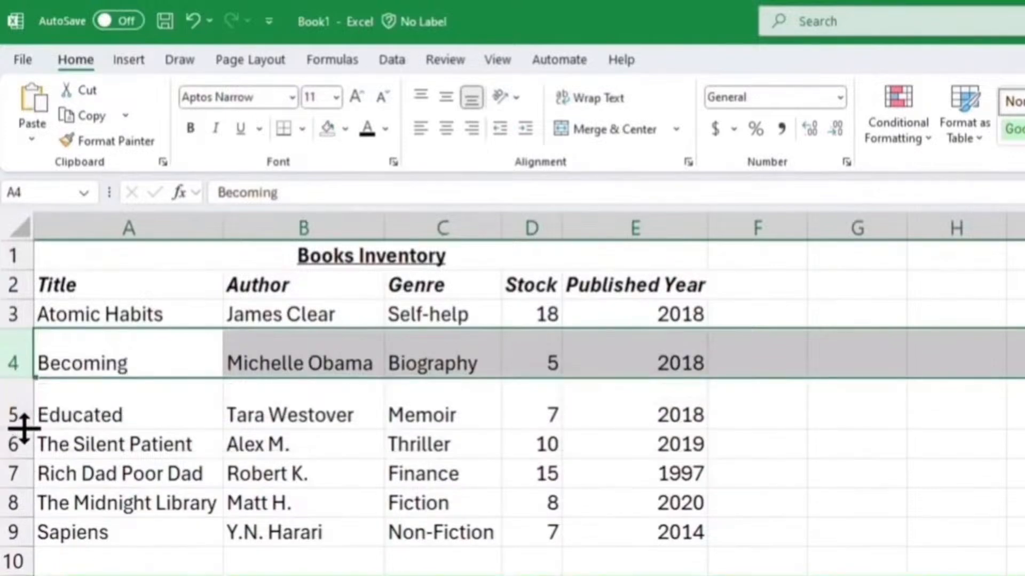
double_click(18, 379)
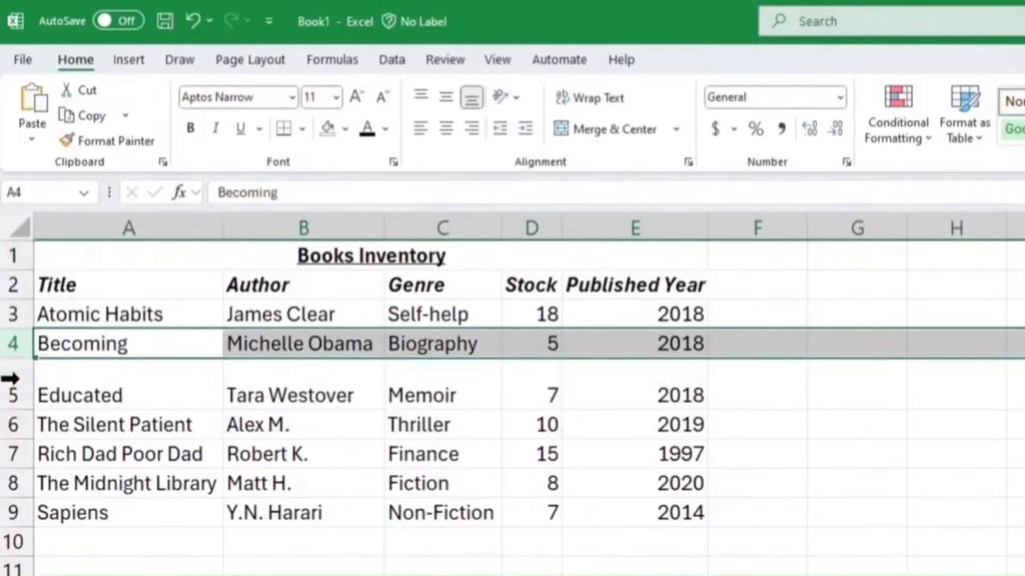
double_click(24, 408)
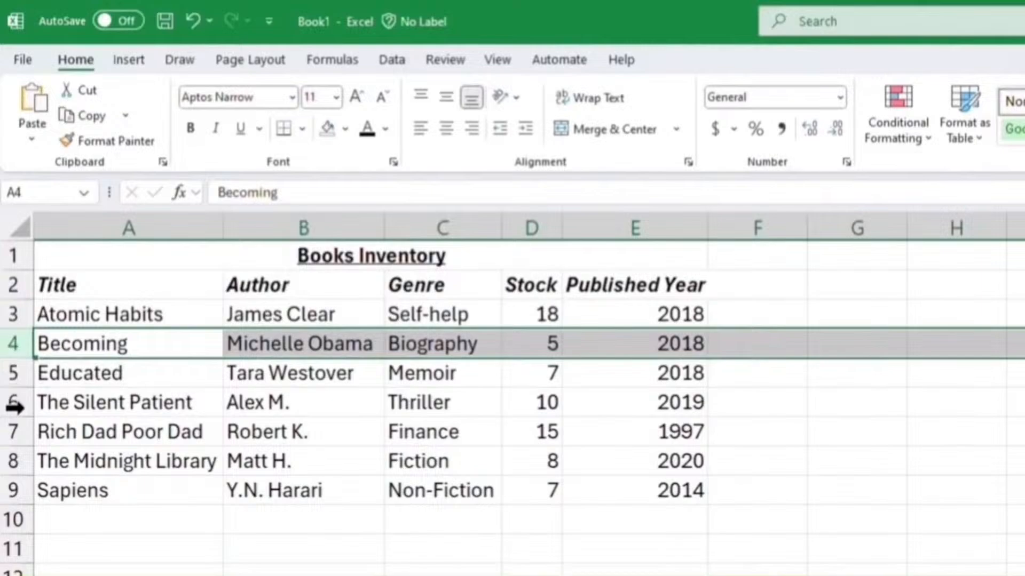
click(99, 385)
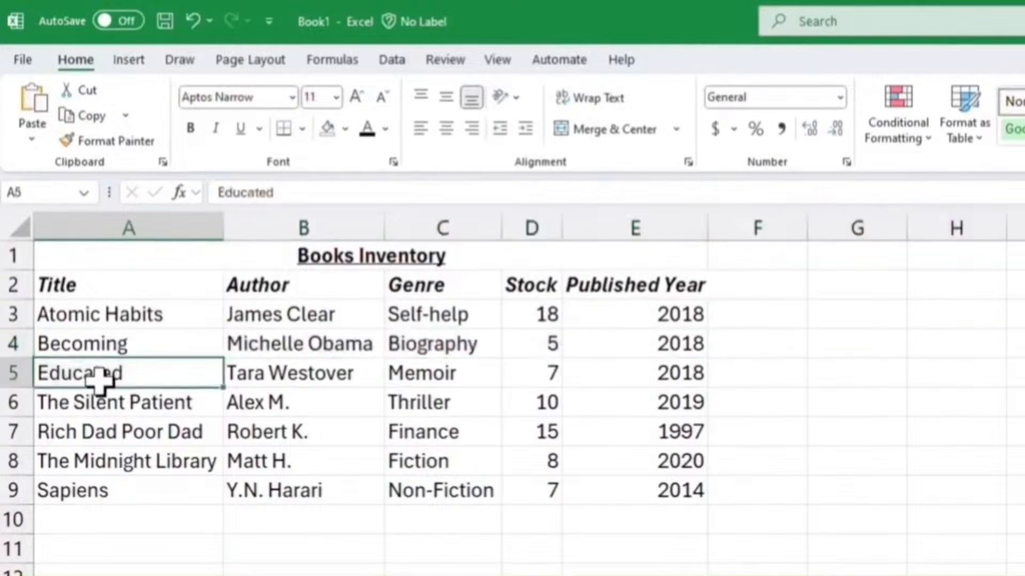
click(444, 424)
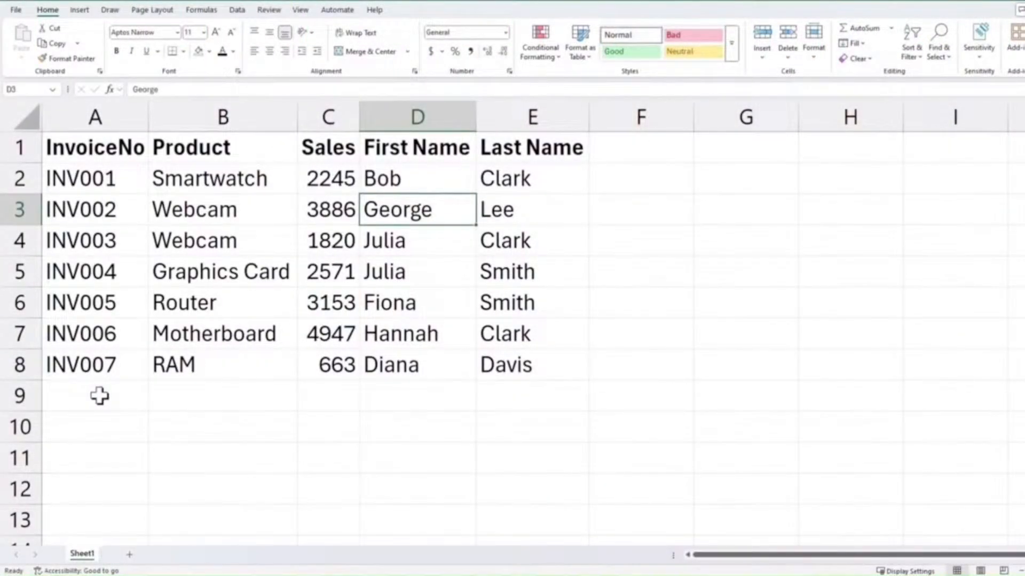
Total the Sales values in C2:C8 with a SUM formula in cell C10
click(338, 397)
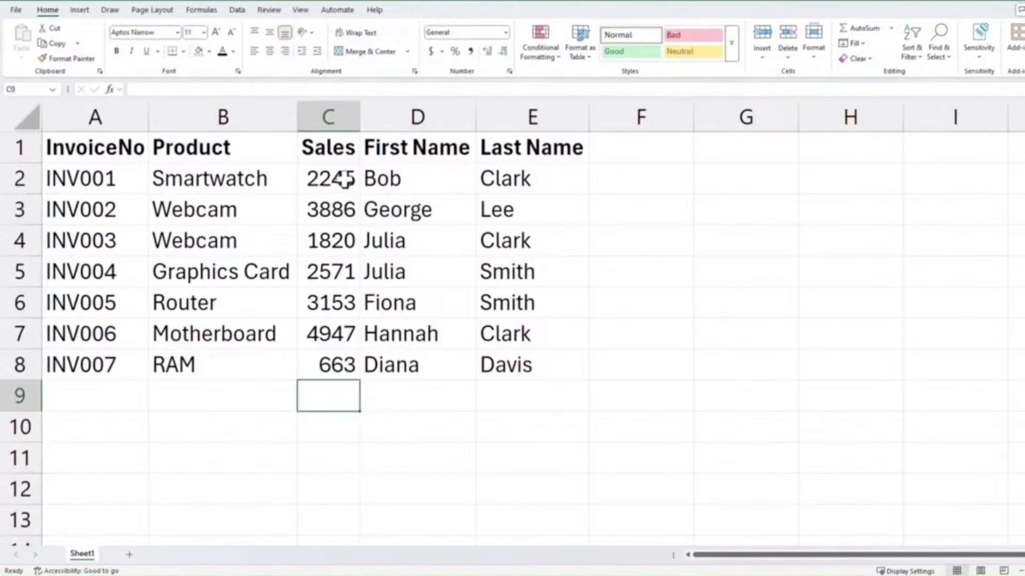
drag(344, 180, 328, 371)
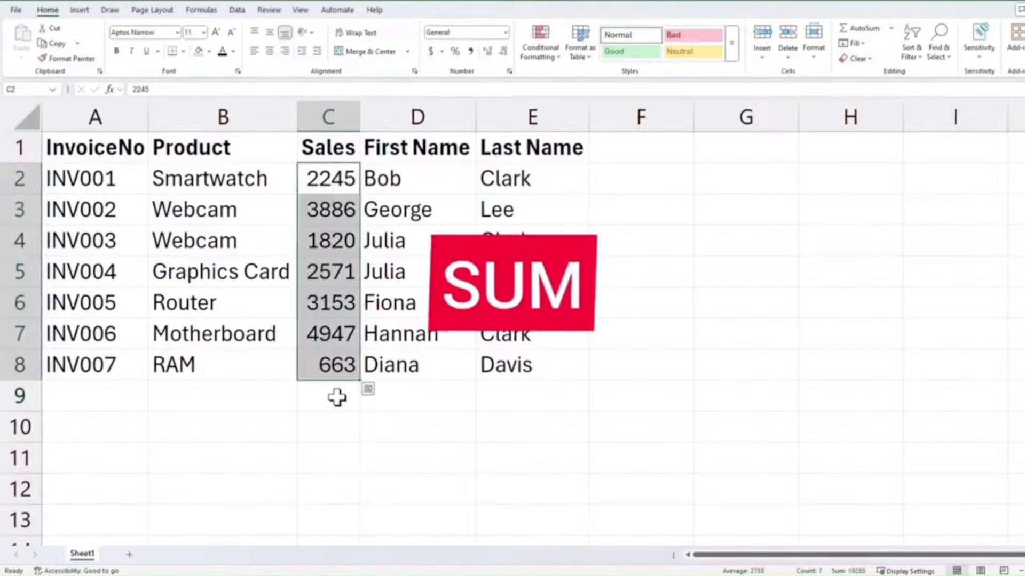
click(334, 302)
click(332, 398)
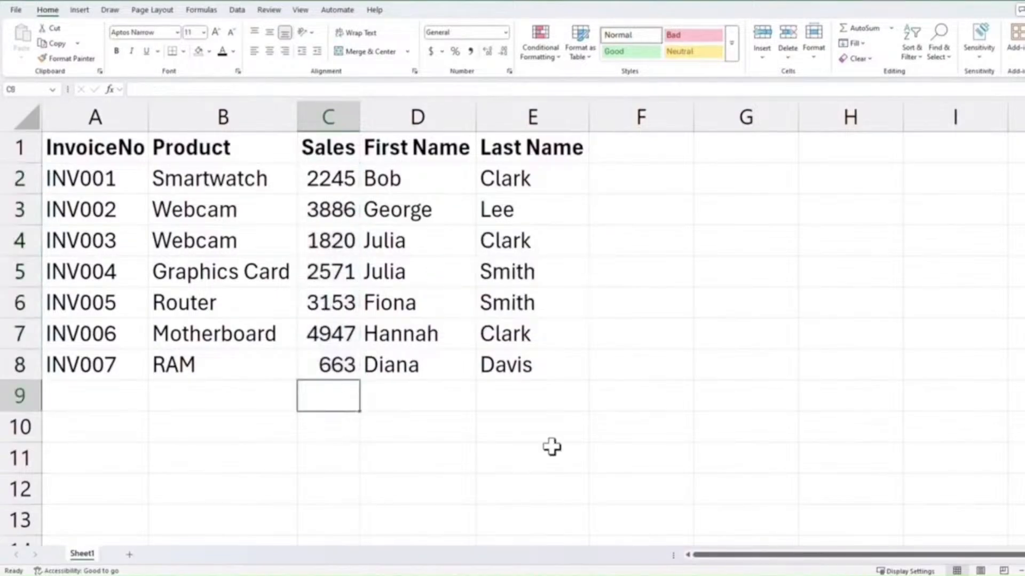
click(329, 425)
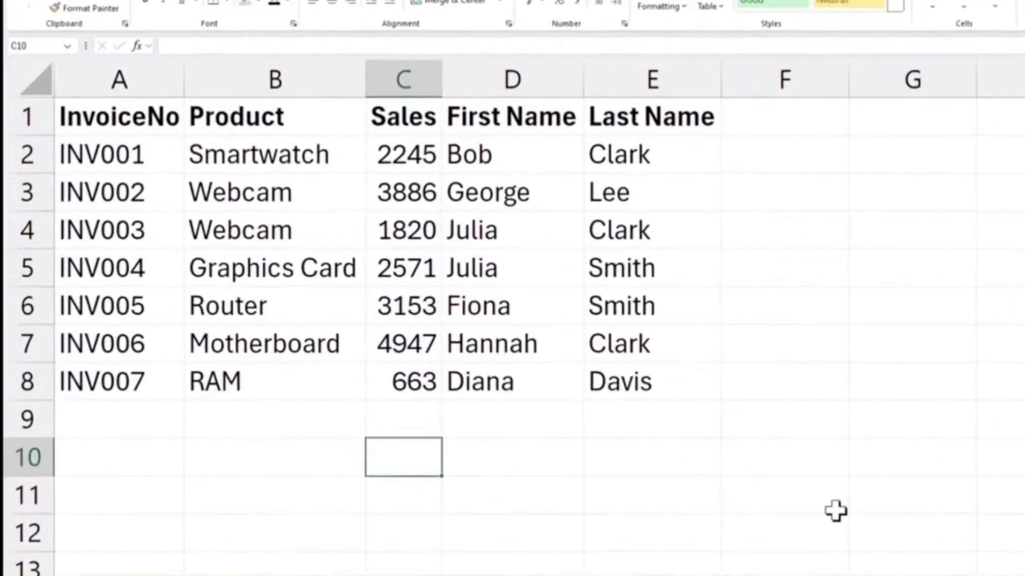
text(=sum()
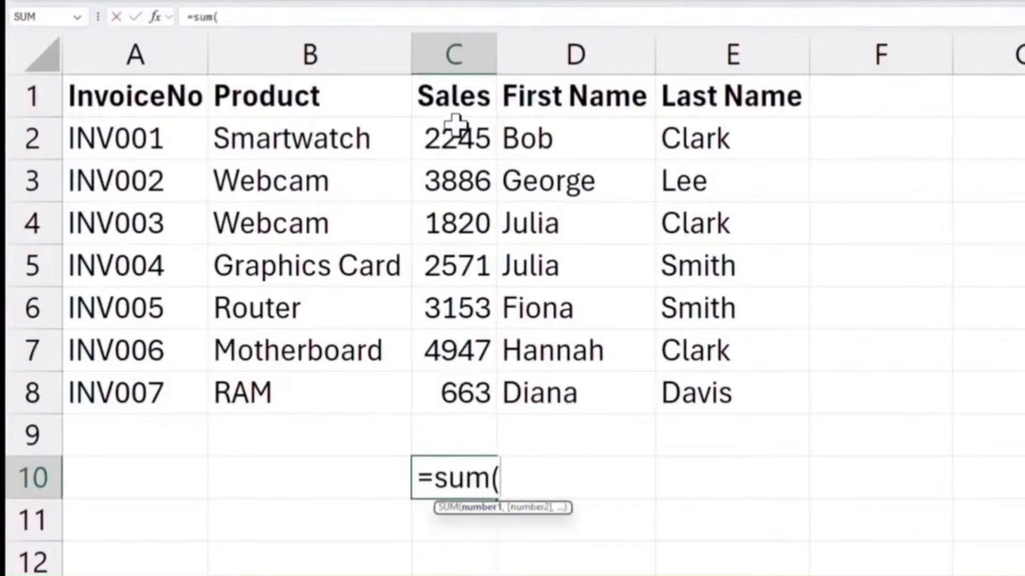
drag(456, 134, 473, 393)
text())
key(Return)
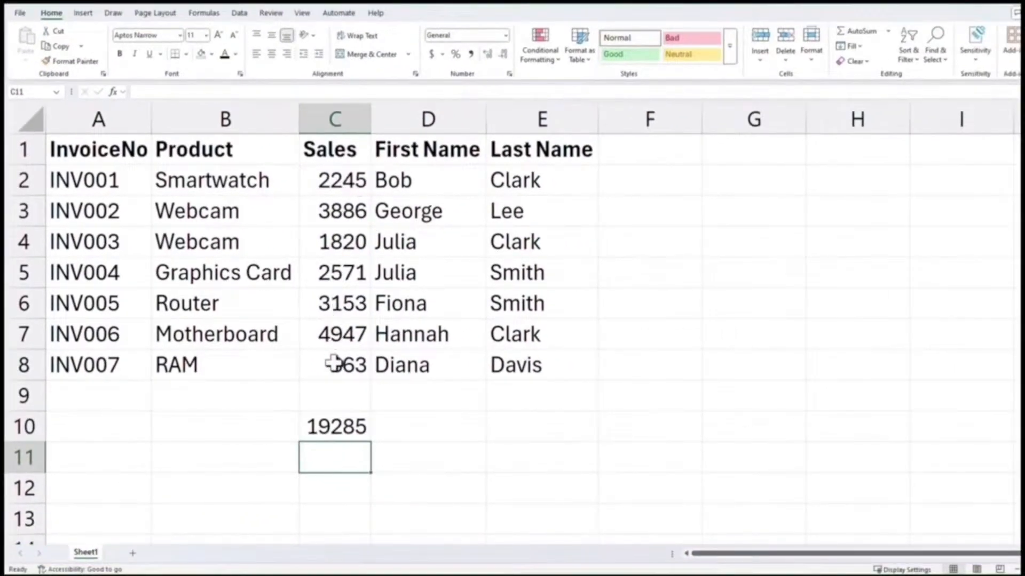
drag(343, 178, 327, 327)
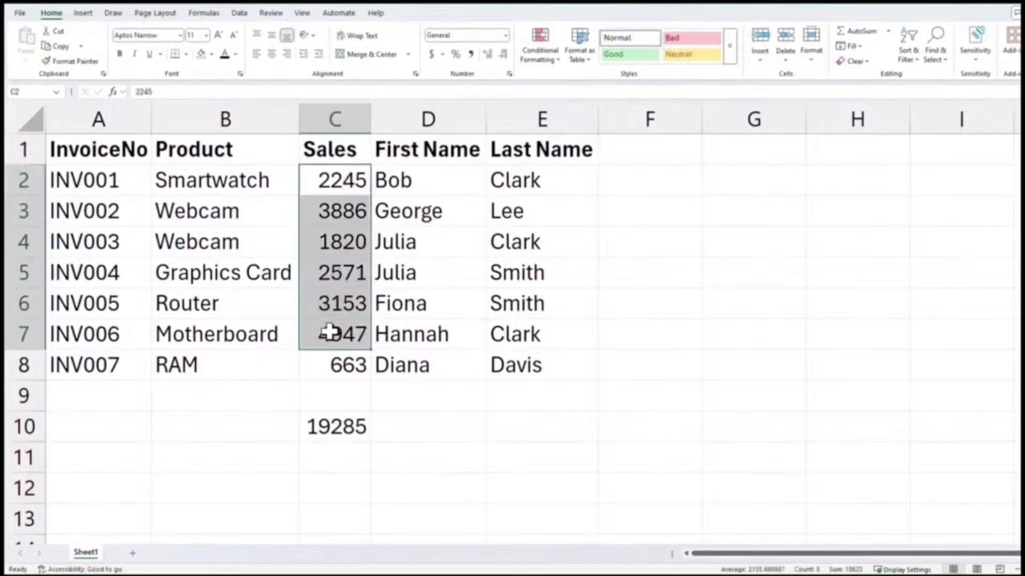
click(320, 424)
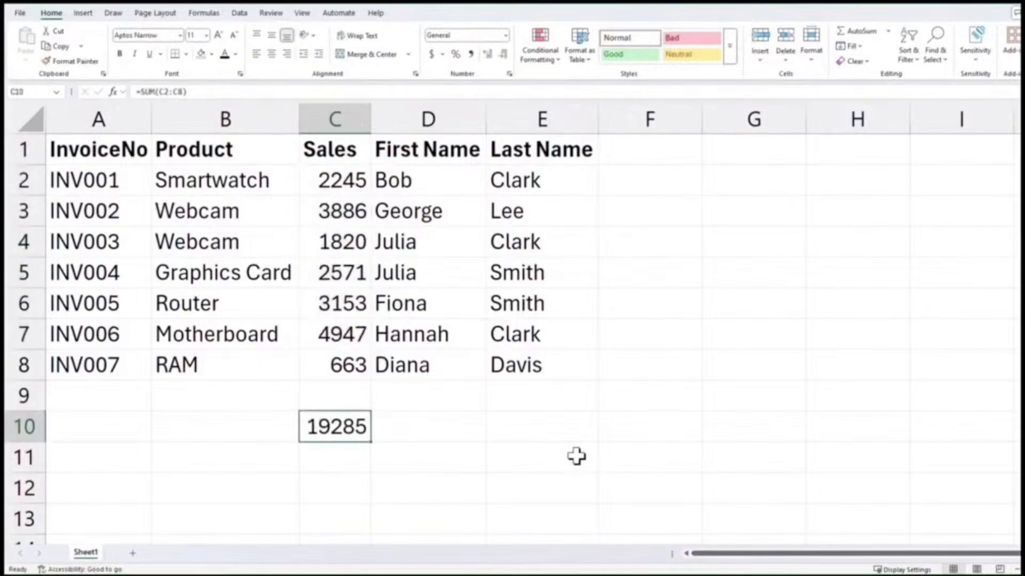
click(346, 462)
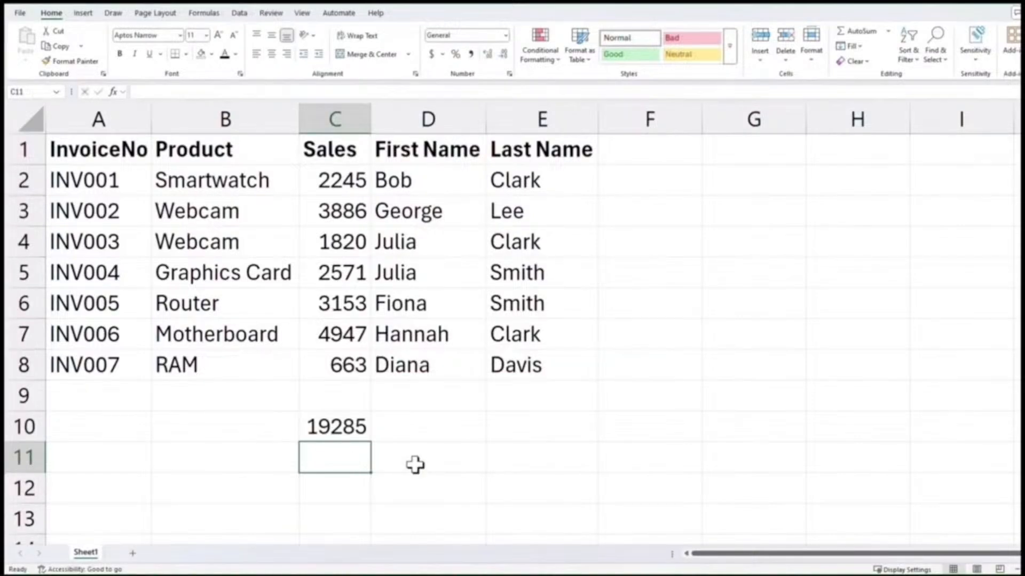
text(=)
key(Escape)
click(397, 249)
click(402, 274)
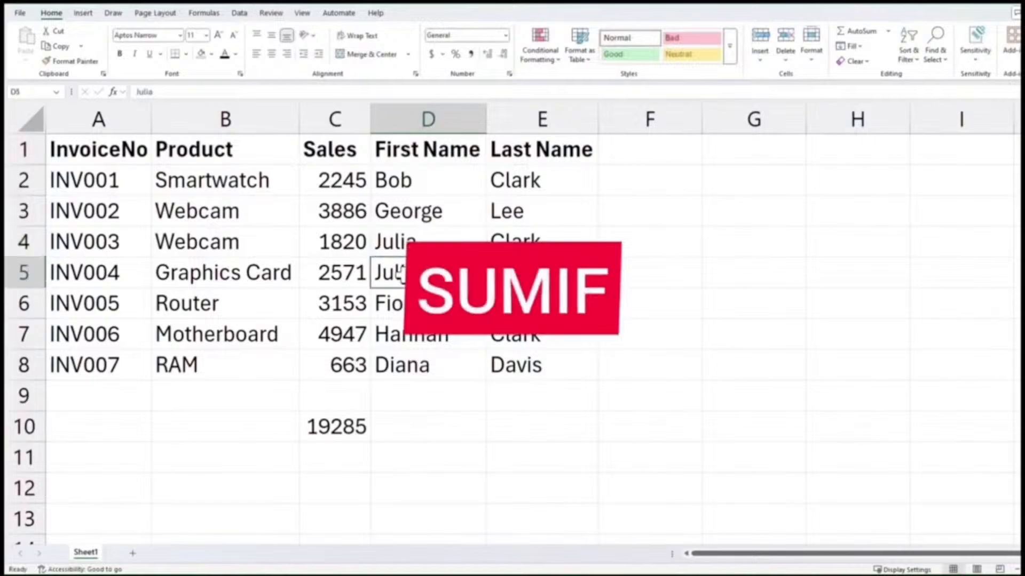
Add a SUMIF formula in C11 that totals C2:C8 where D2:D8 matches the first name shown in rows 4 and 5
click(331, 455)
text(=sum)
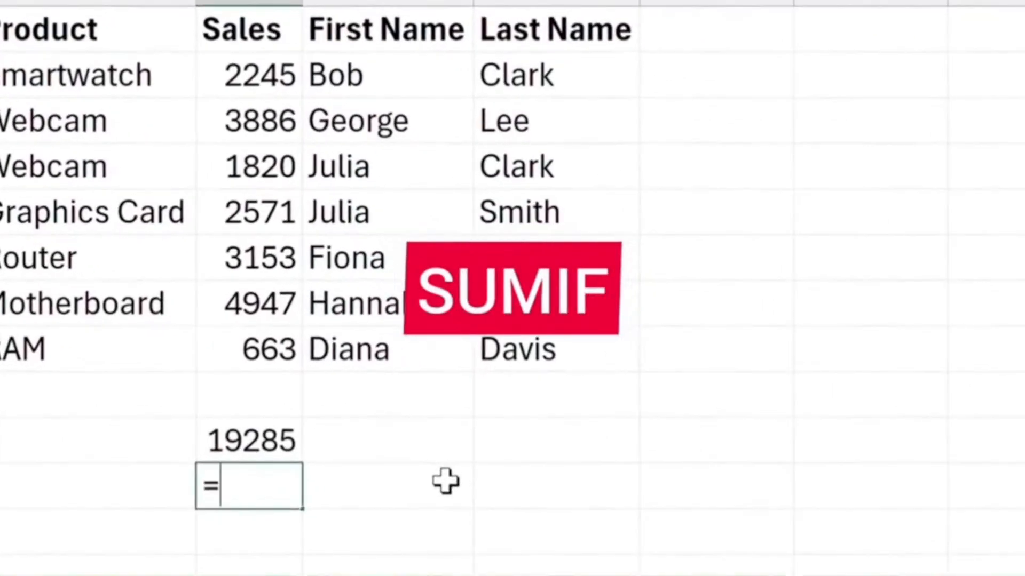
text(if()
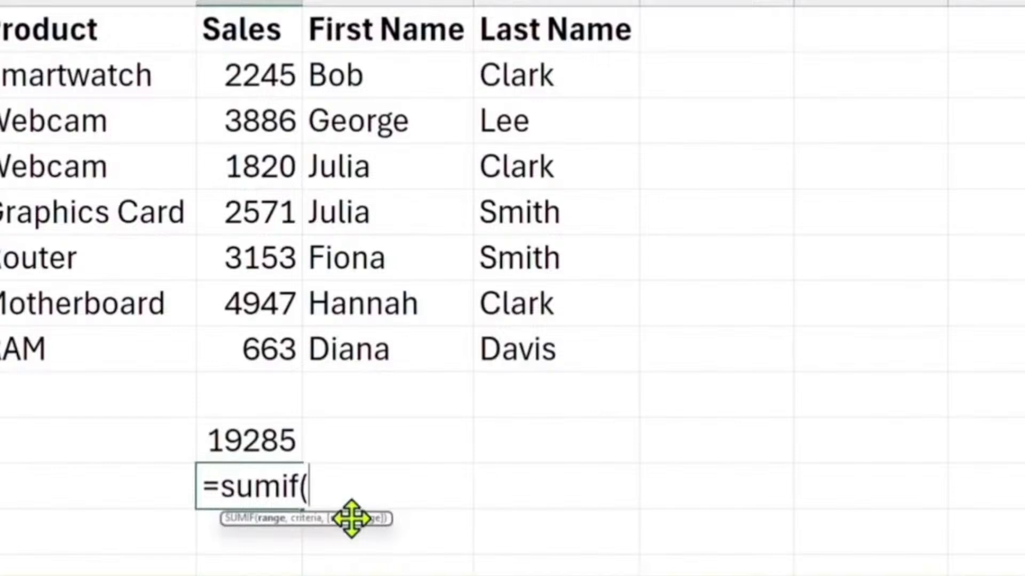
drag(366, 74, 354, 344)
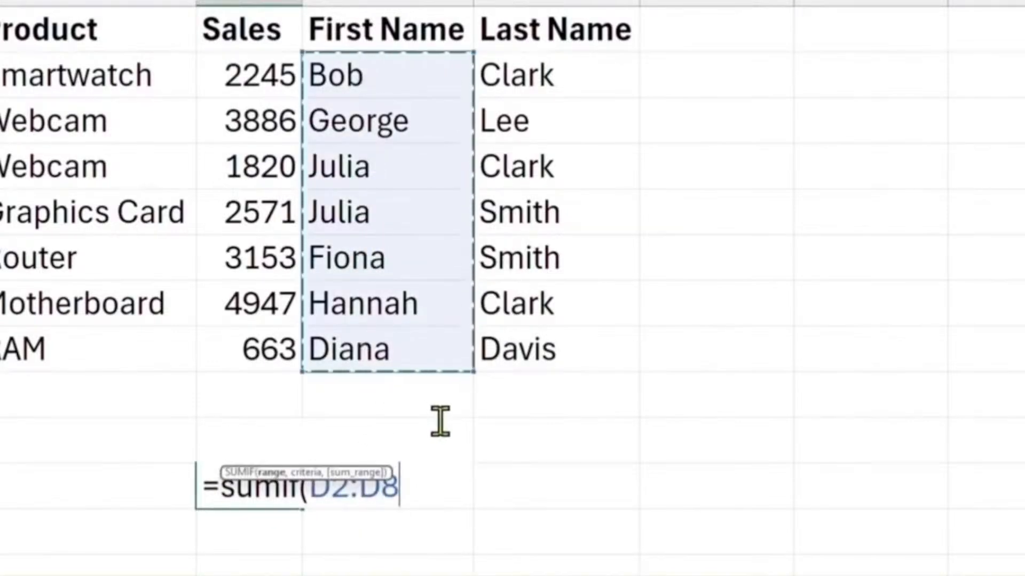
text(,"J)
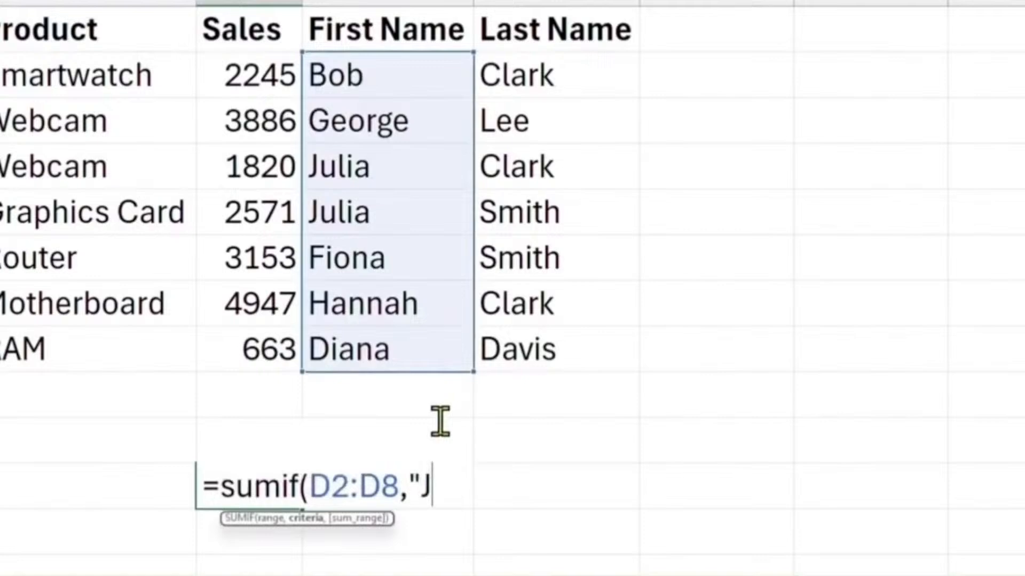
text(ulia")
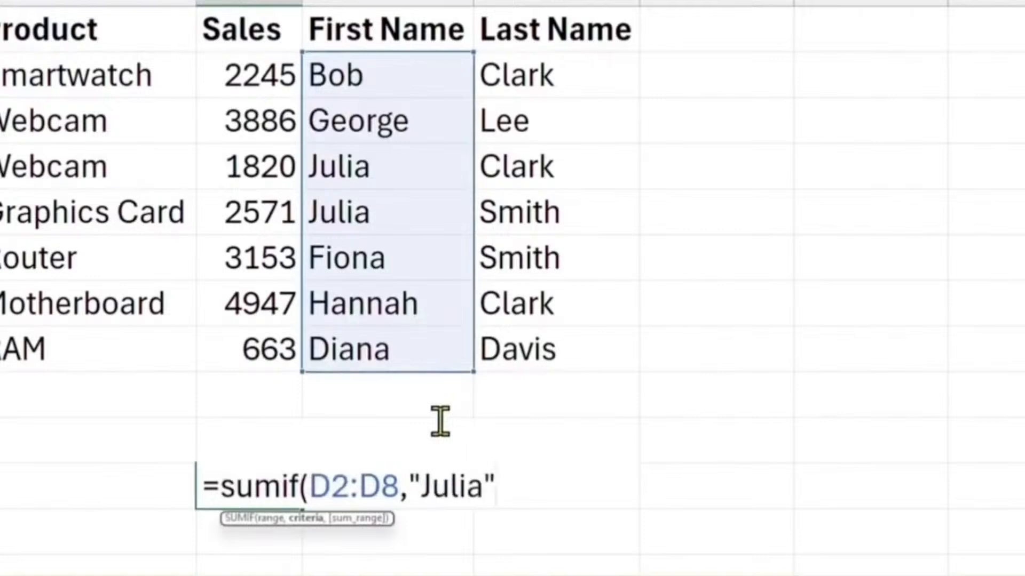
text(,)
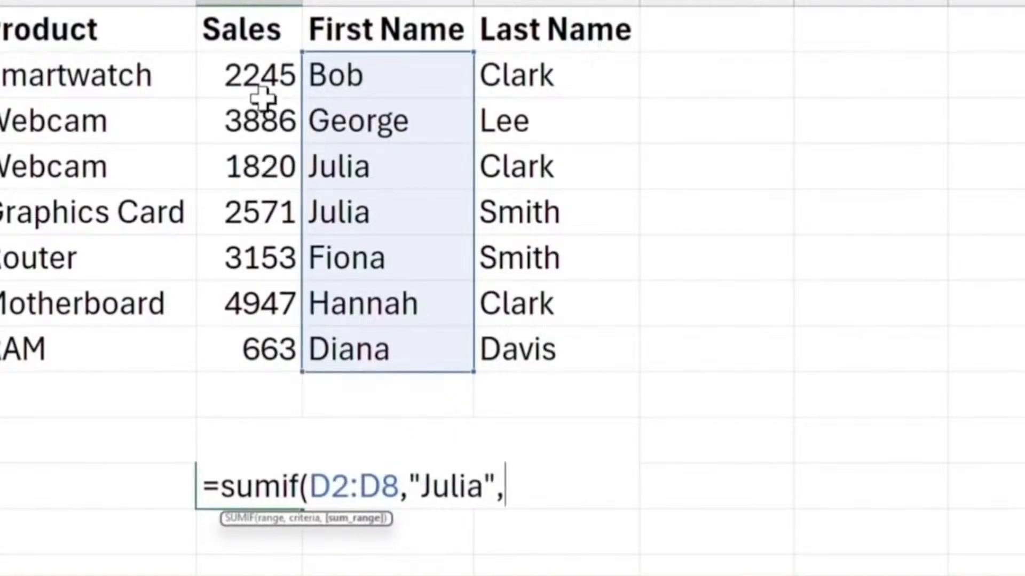
drag(260, 90, 238, 296)
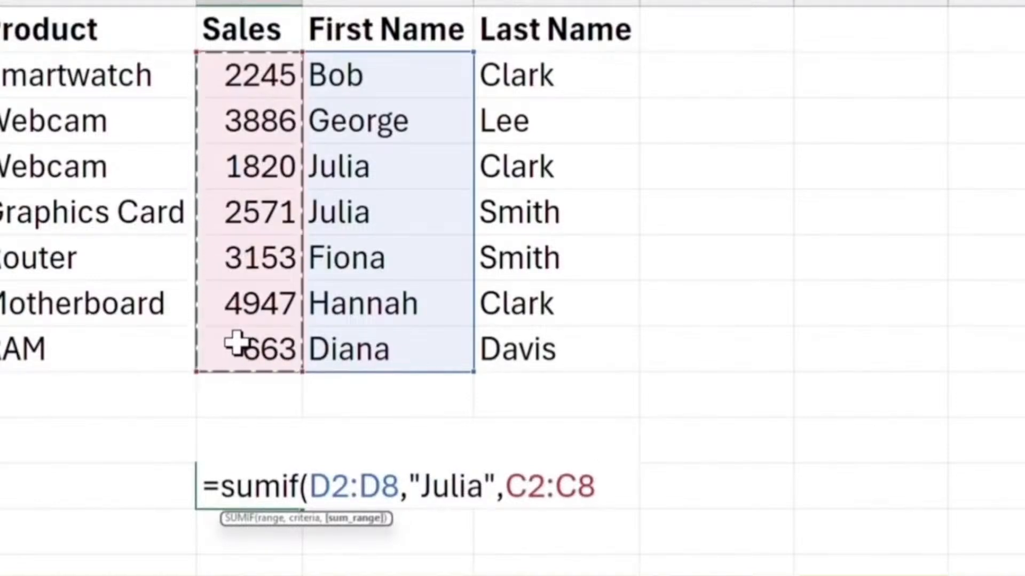
text())
key(Return)
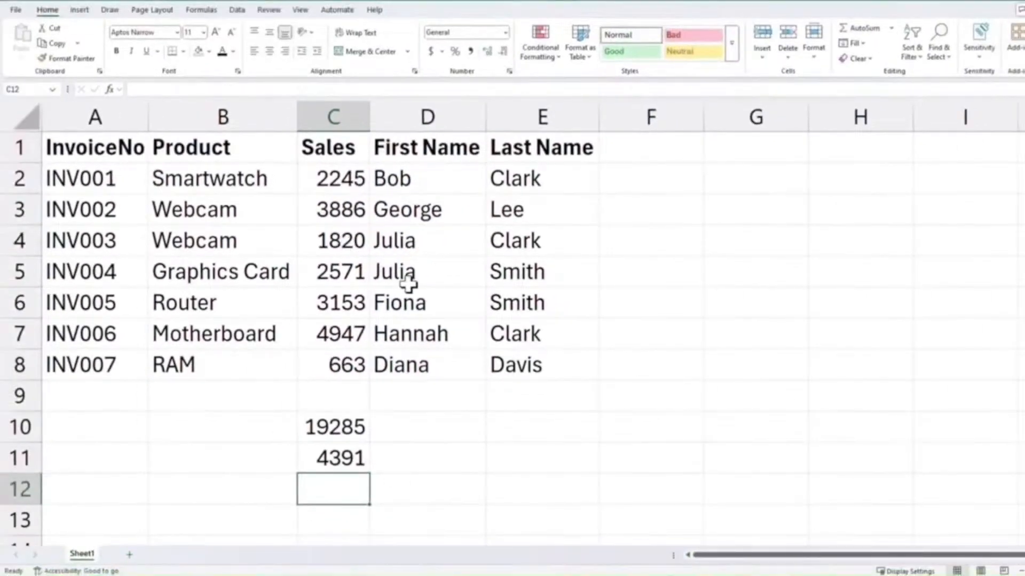
Enter an IF formula in F2 that returns "High Sale" when C2 is greater than 2000 and "Low Sale" otherwise
click(702, 185)
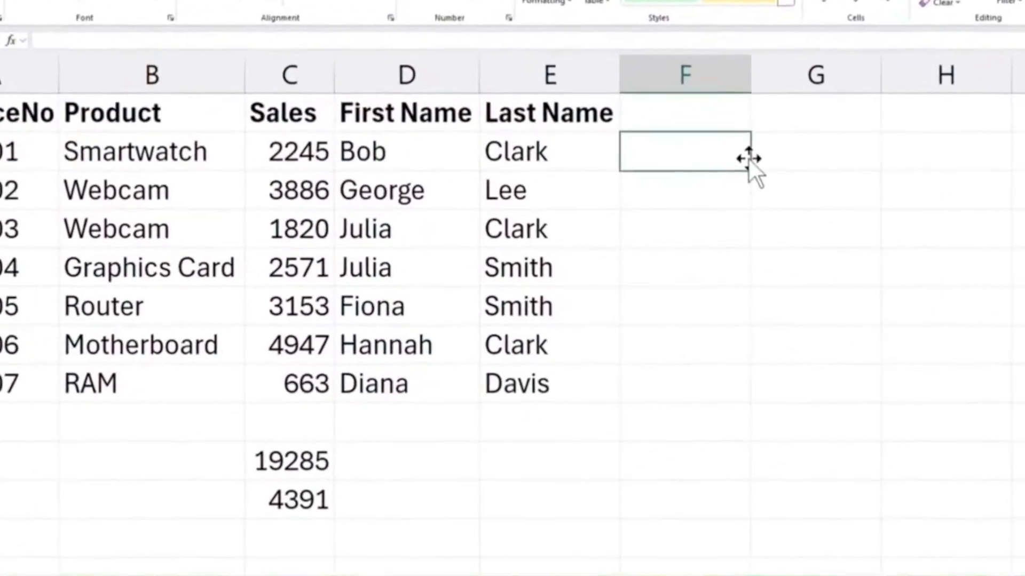
text(=if()
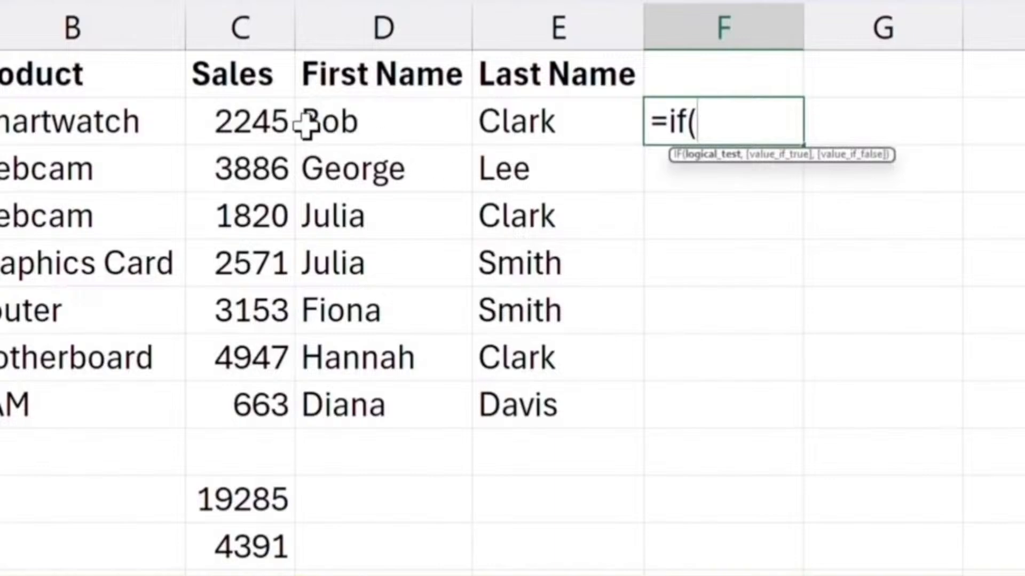
click(243, 122)
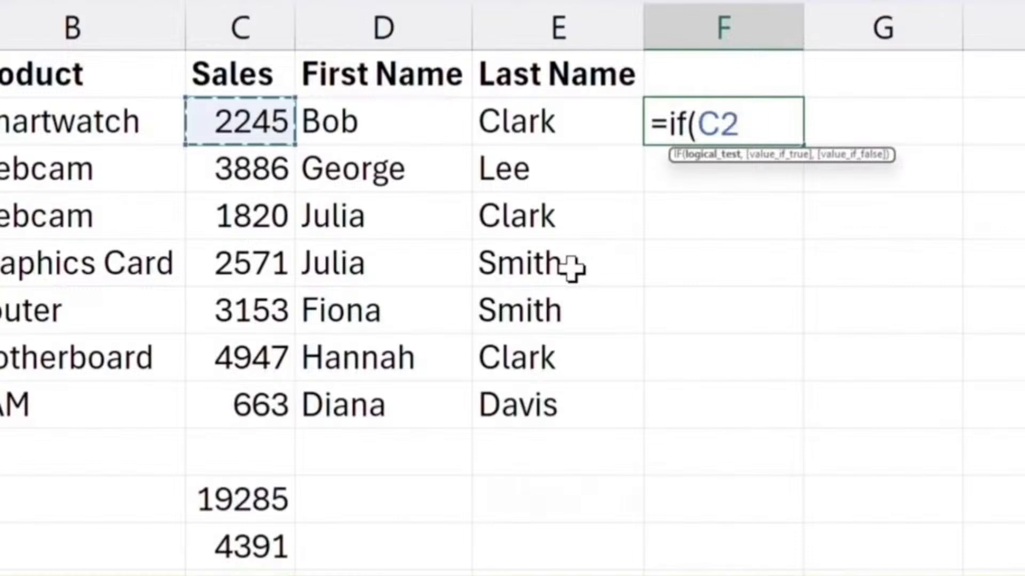
text(>)
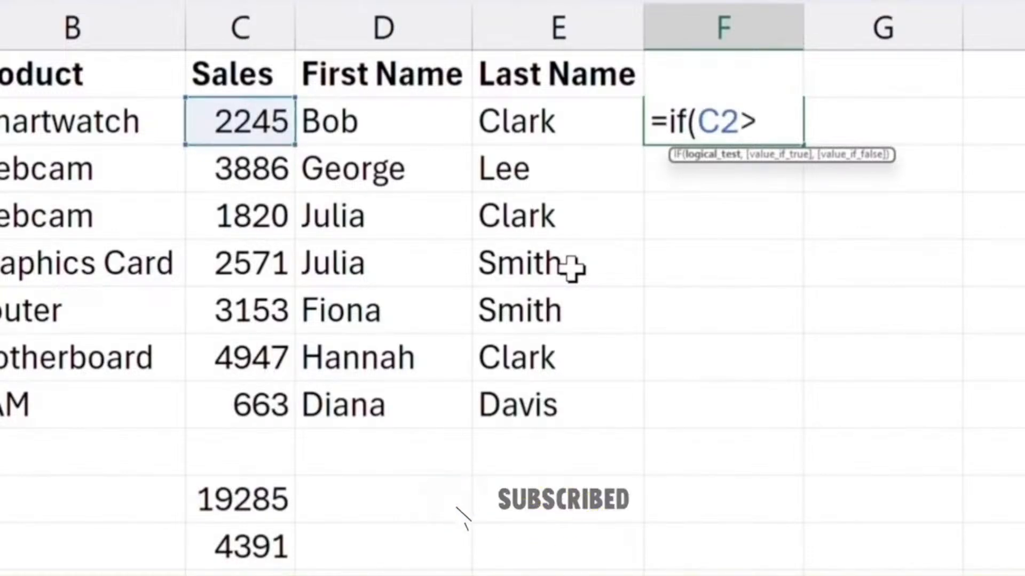
text(20)
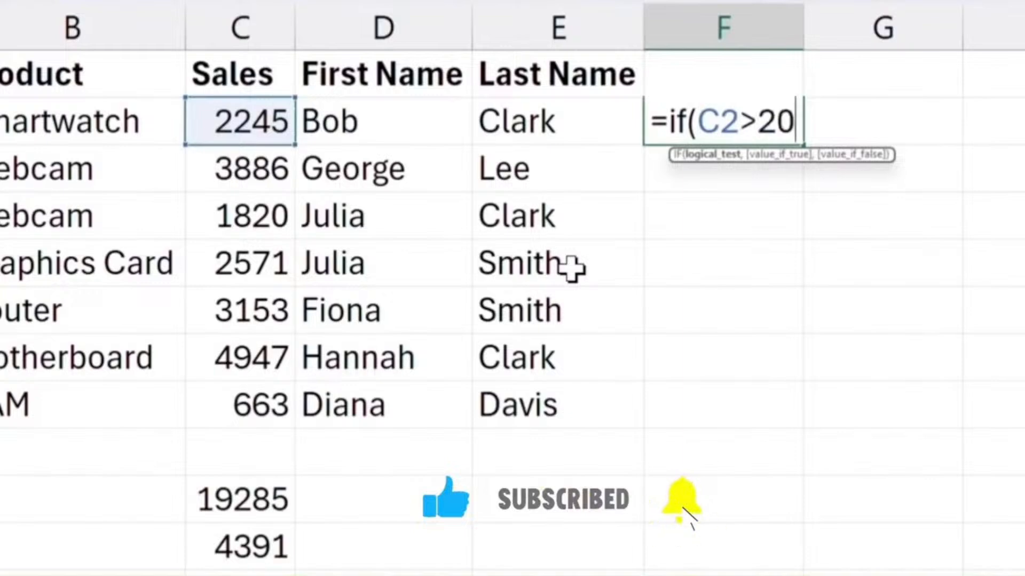
text(00,)
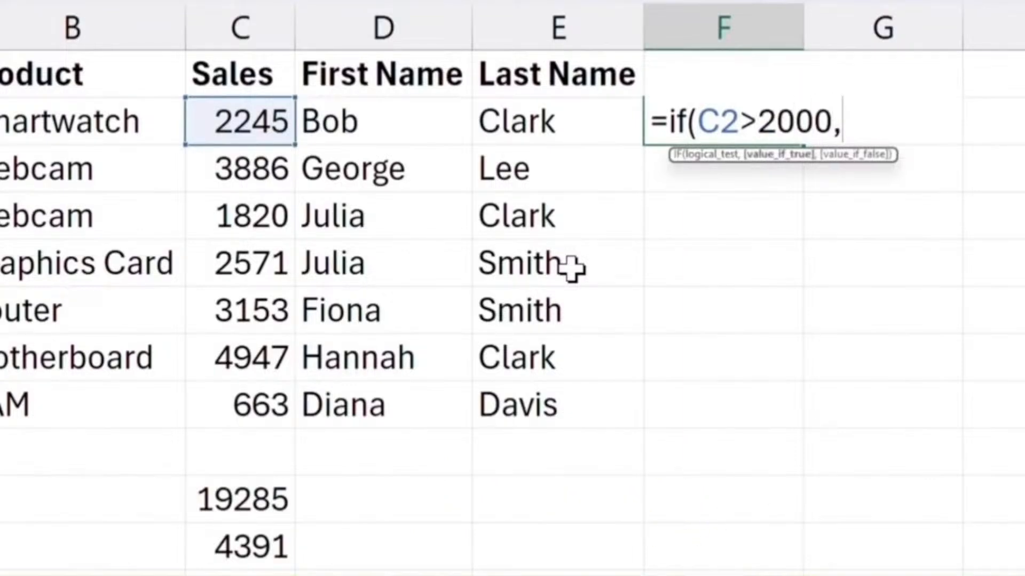
text("High Sale)
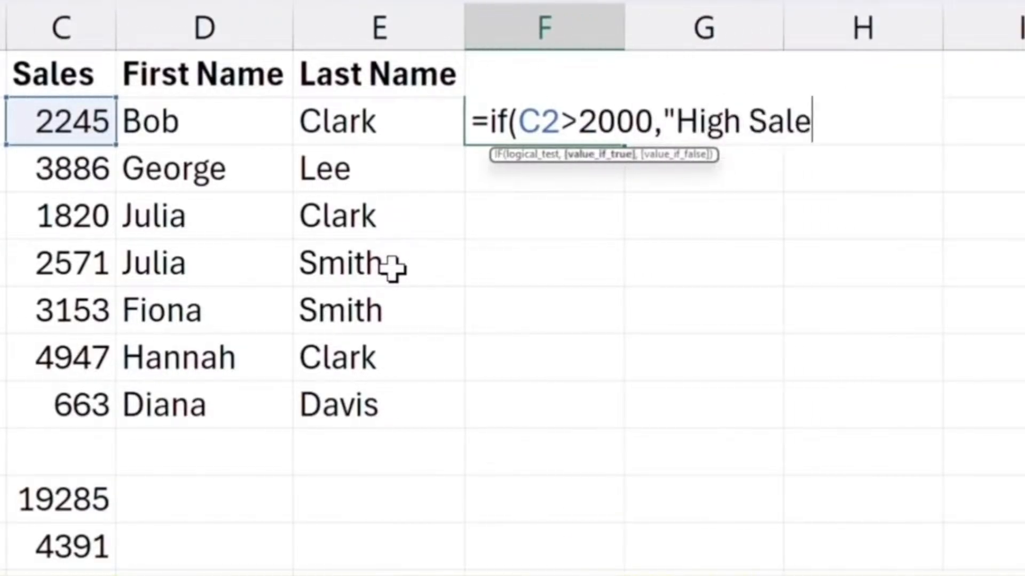
text(","Low Sale"))
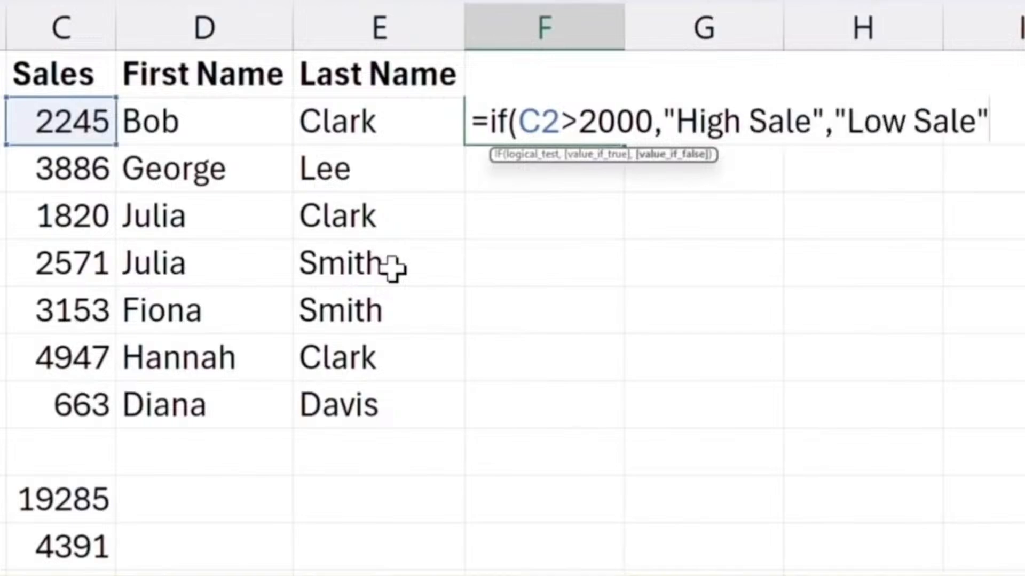
key(Return)
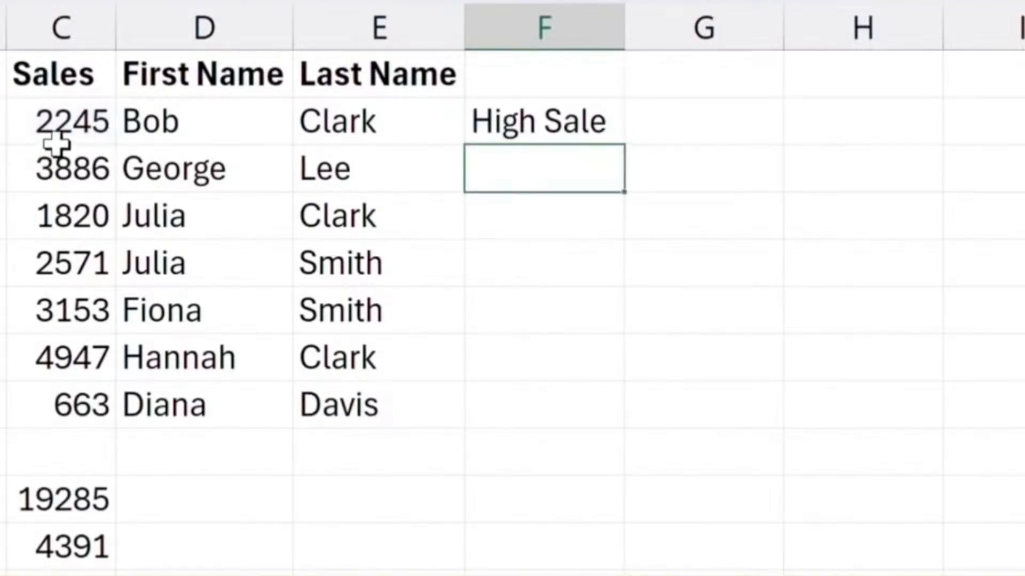
Fill the IF formula from F2 down through F8
click(587, 133)
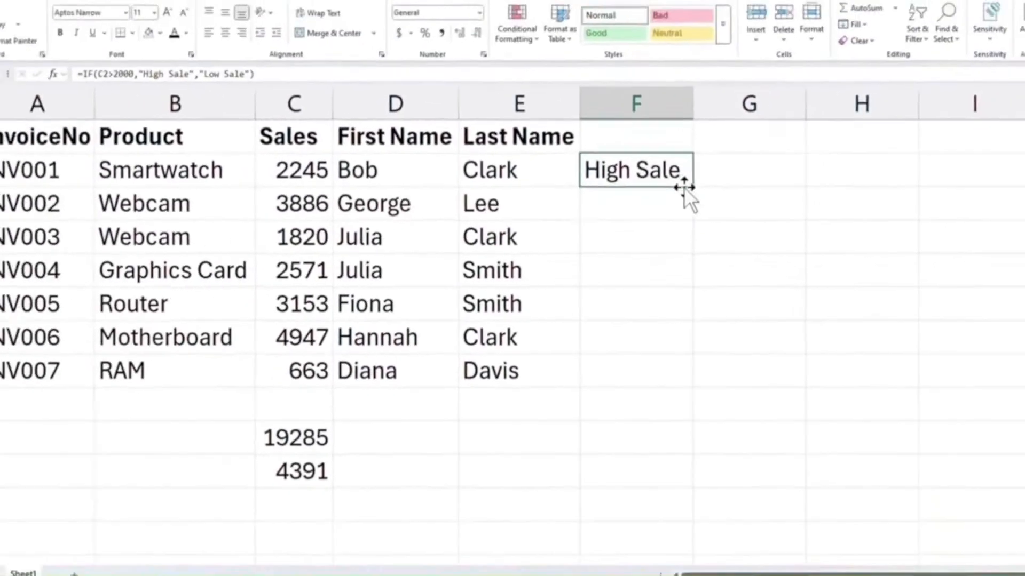
drag(693, 187, 691, 376)
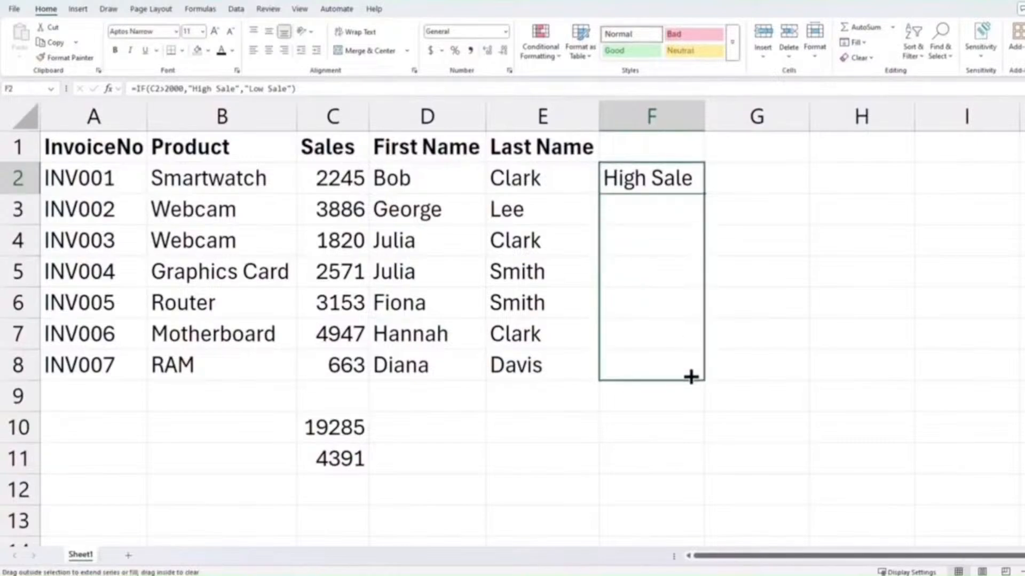
drag(691, 377, 690, 376)
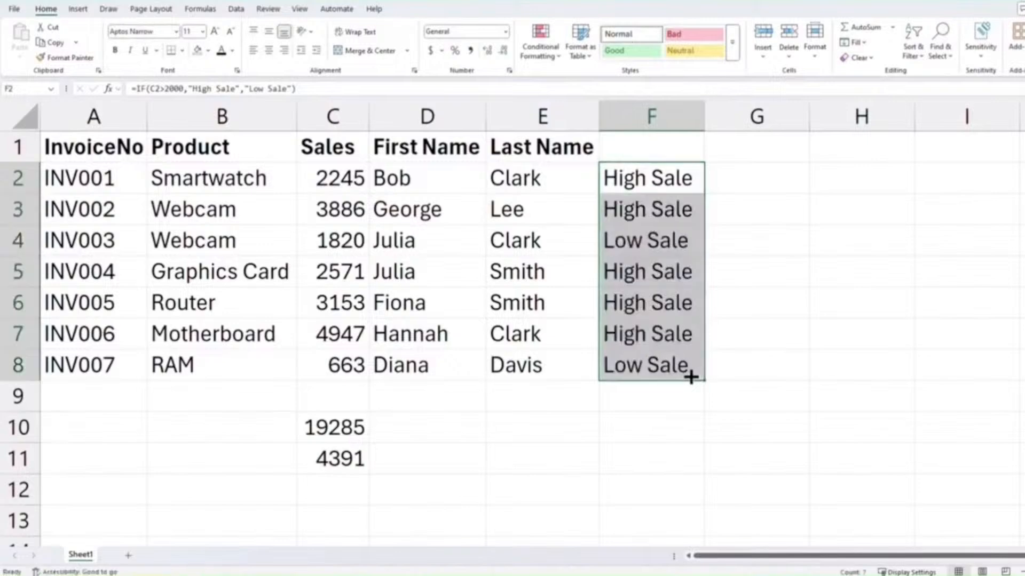
Check the sale ratings in F3:F8 against the matching amounts in the Sales column
click(630, 210)
click(633, 245)
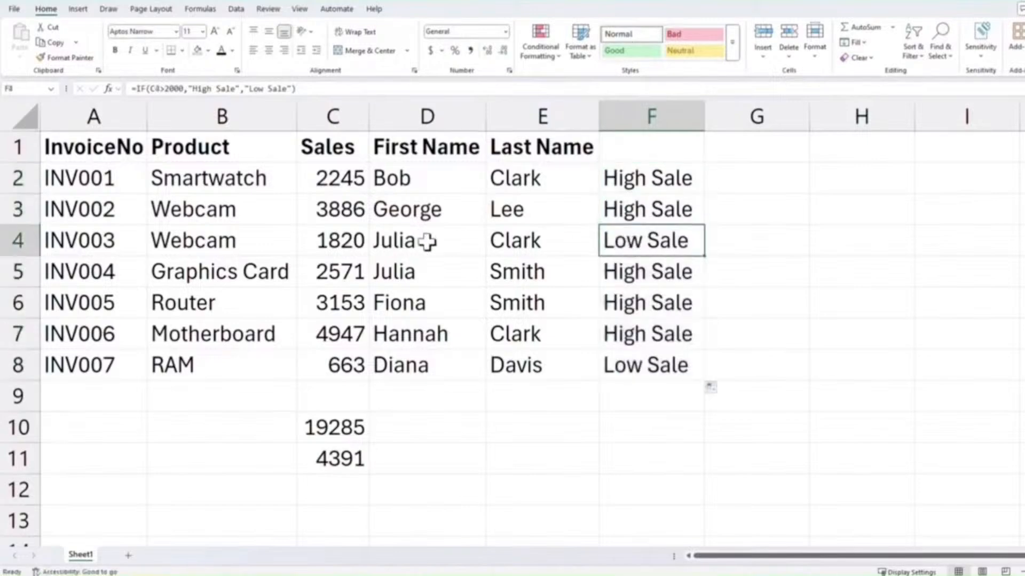
click(346, 244)
click(629, 270)
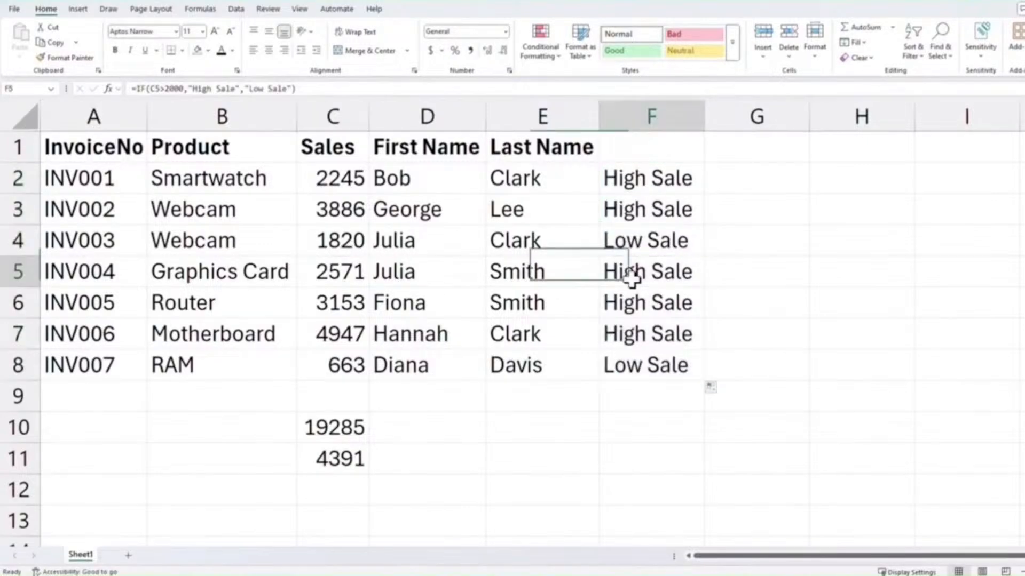
click(633, 309)
click(634, 334)
click(638, 366)
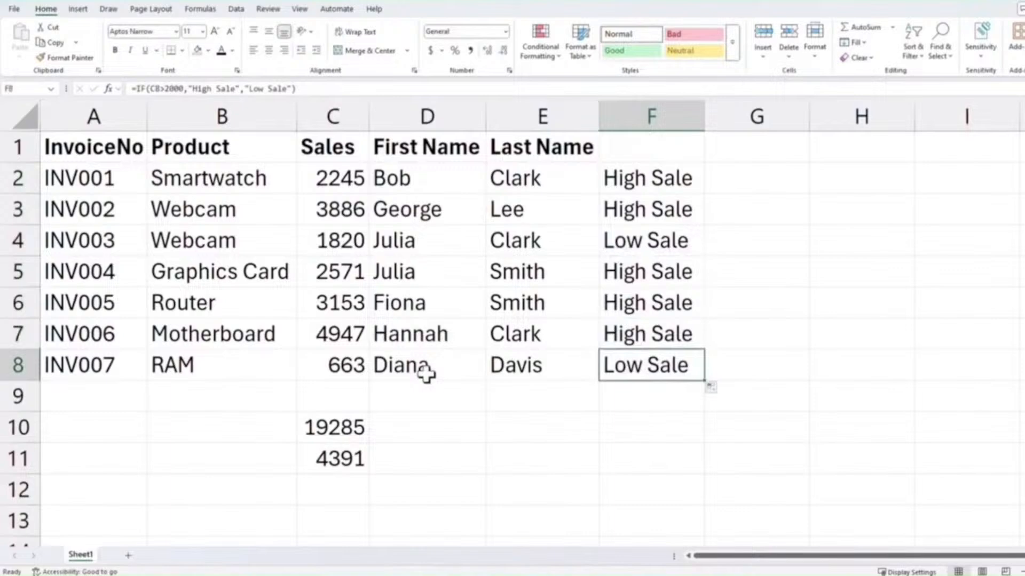
click(332, 363)
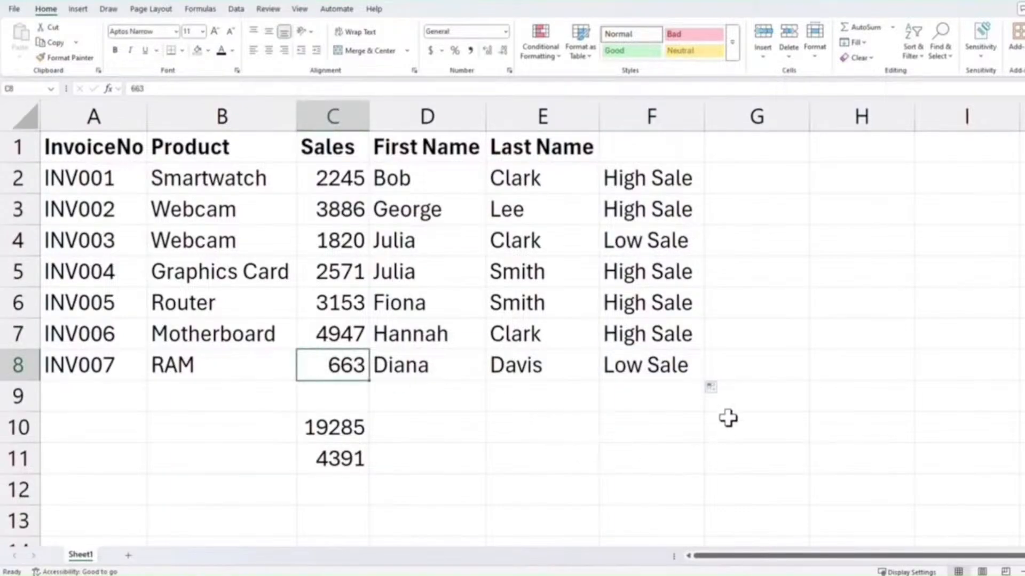
Add the headers InvoiceNo in H1 and First Name in I1
click(875, 155)
text(InvoiceNo)
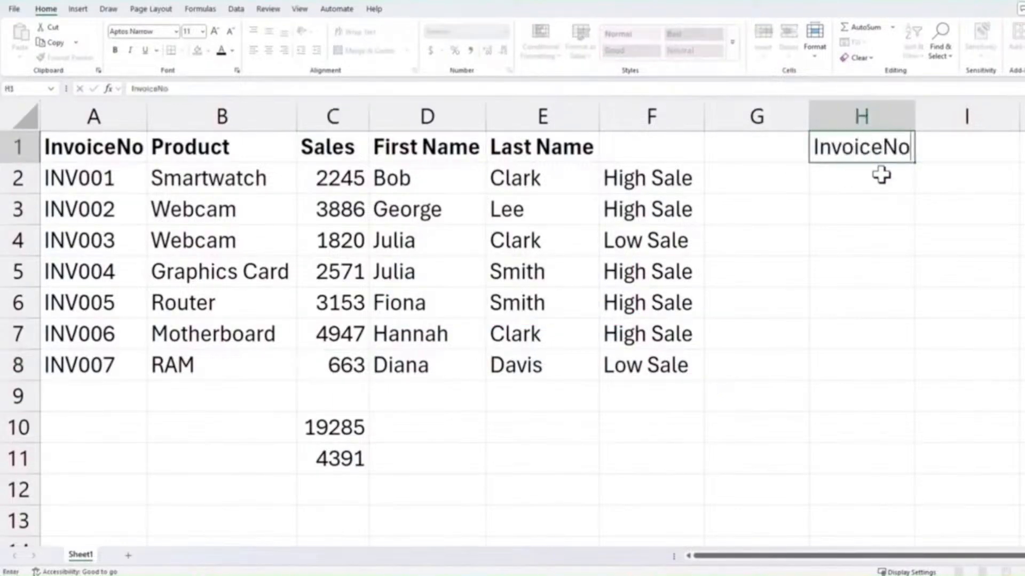
key(Tab)
text(Firs)
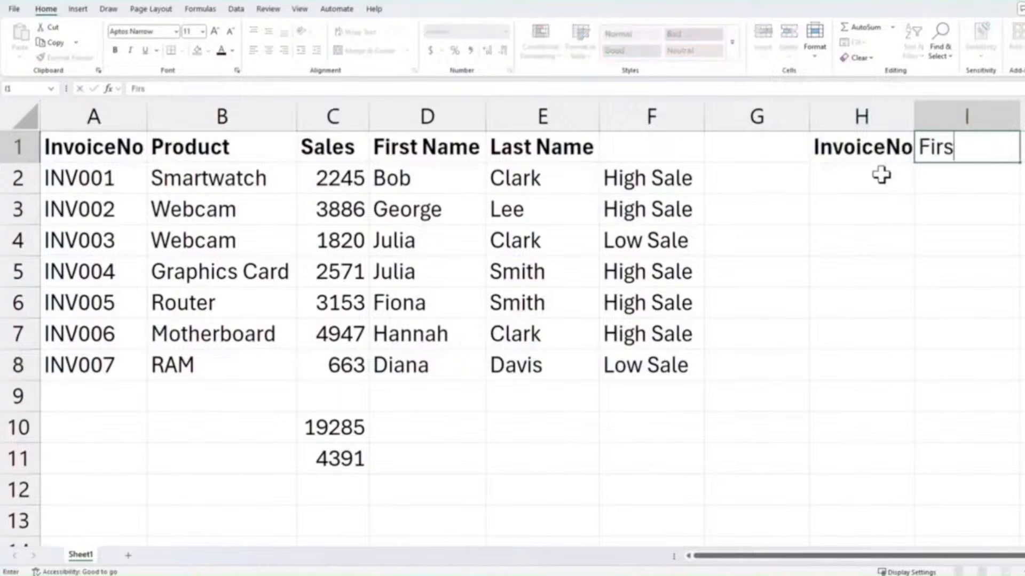
text(t Na)
text(me)
key(Return)
Enter the invoice numbers INV003 in H2 and INV006 in H3 as lookup values
text(INV002)
key(Return)
text(INV003)
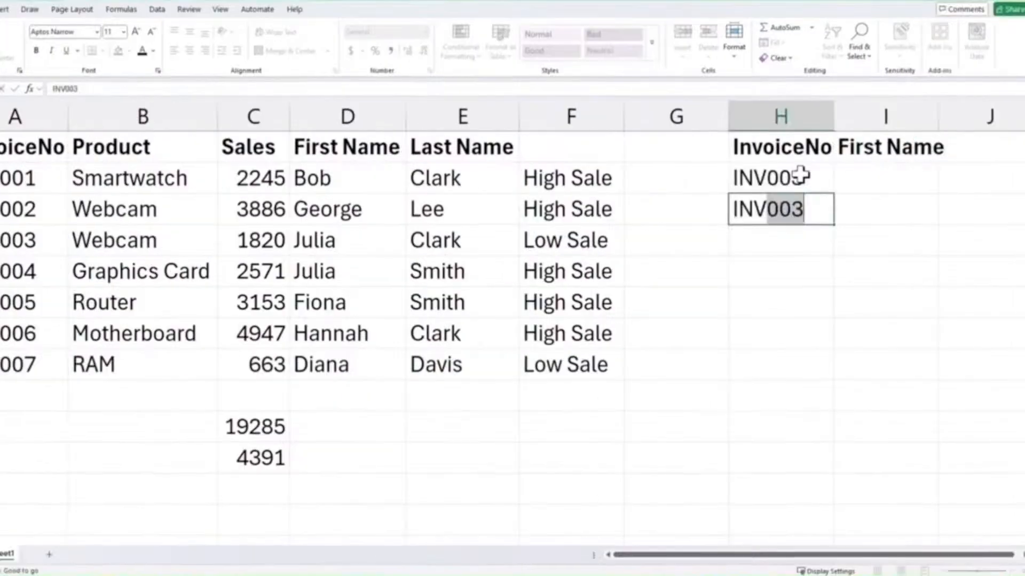
text(006)
key(Return)
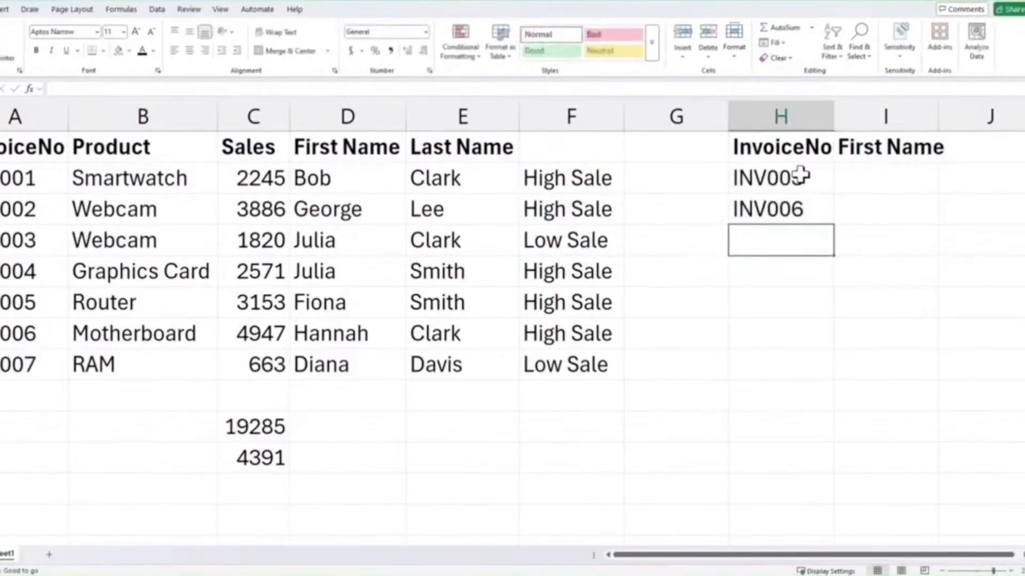
Trace the invoice number in H2 through the sales table rows to its matching entry in the First Name column
click(801, 178)
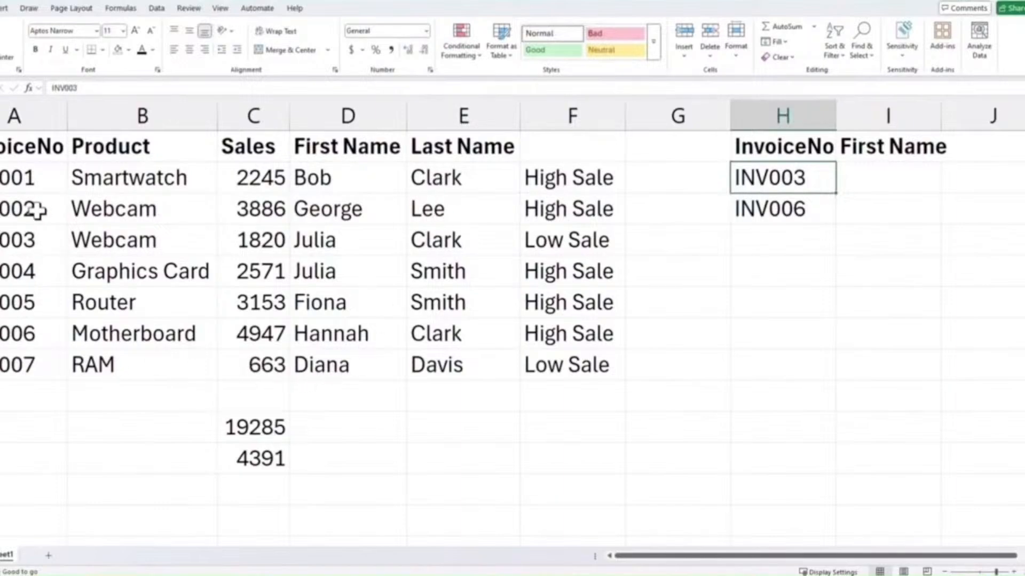
drag(24, 181, 350, 183)
drag(21, 210, 343, 208)
click(347, 241)
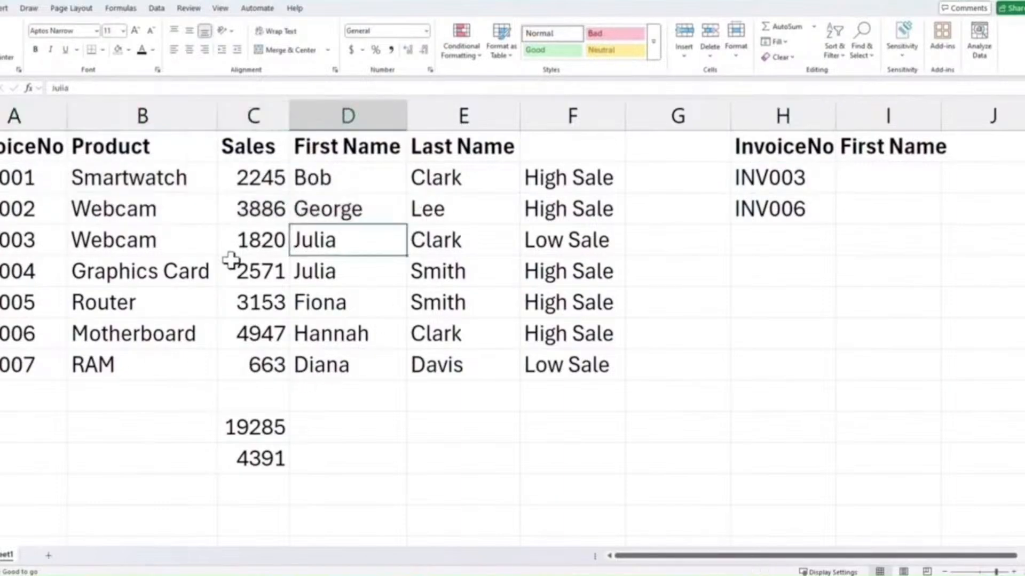
Enter a VLOOKUP formula in I2 that finds H2 in A2:D8 and returns column 4 with exact match 0
click(896, 189)
text(=vloo)
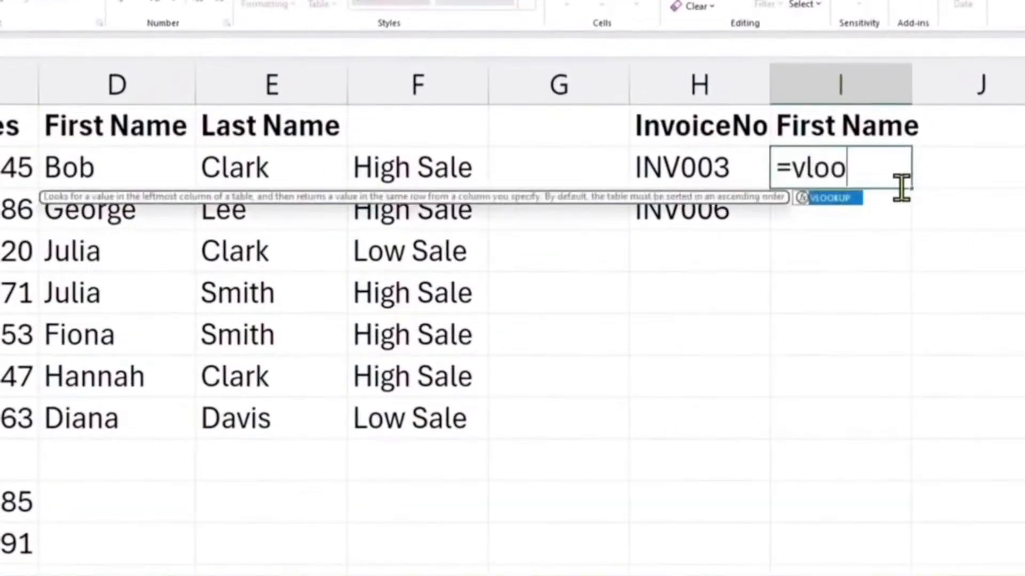
key(Tab)
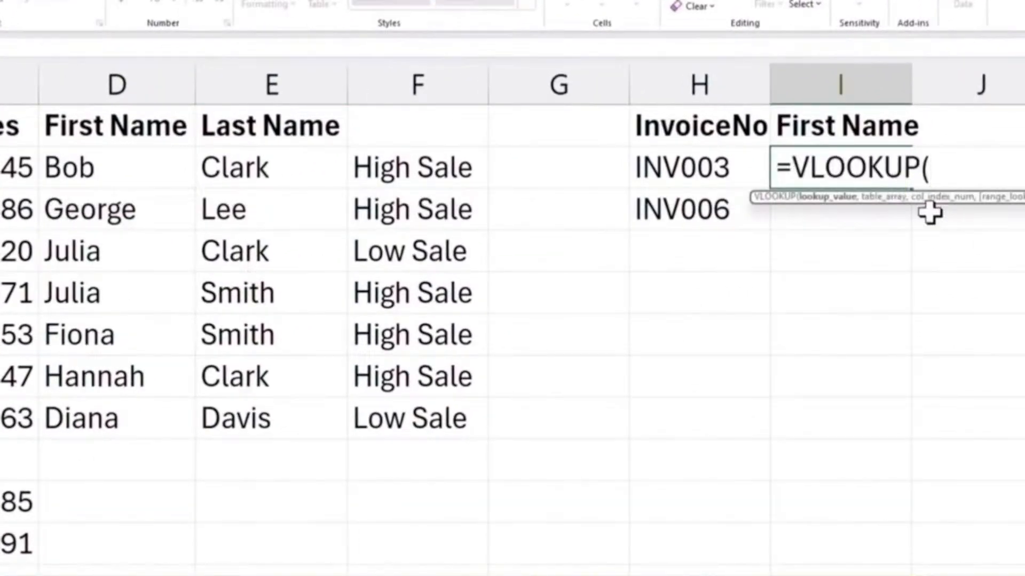
click(670, 168)
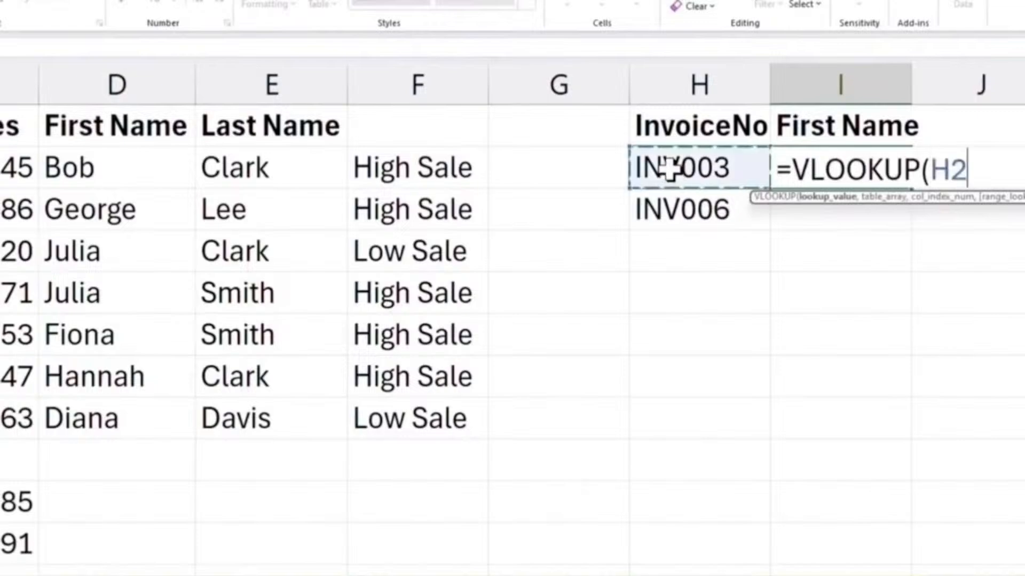
text(,)
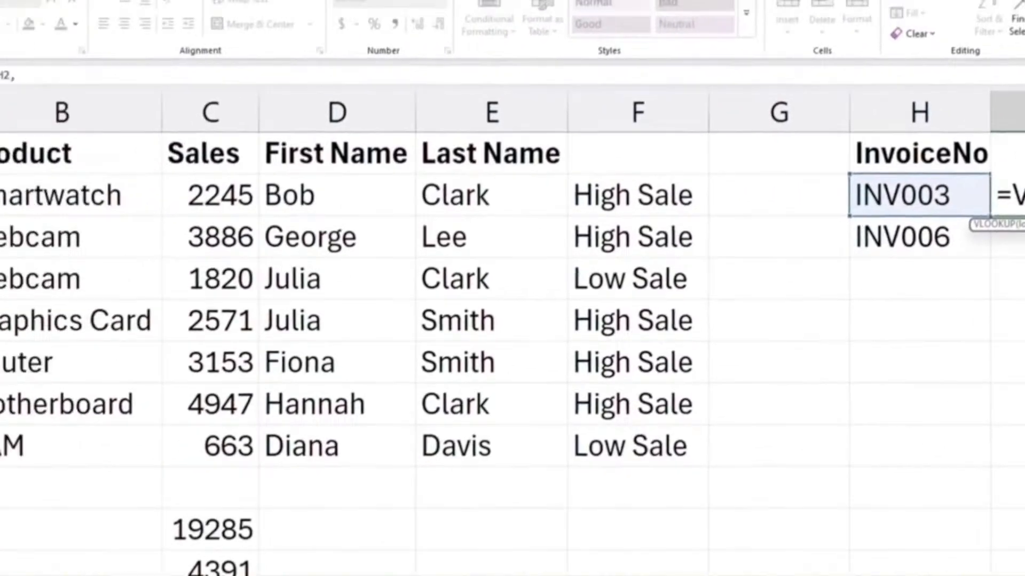
drag(0, 169, 0, 302)
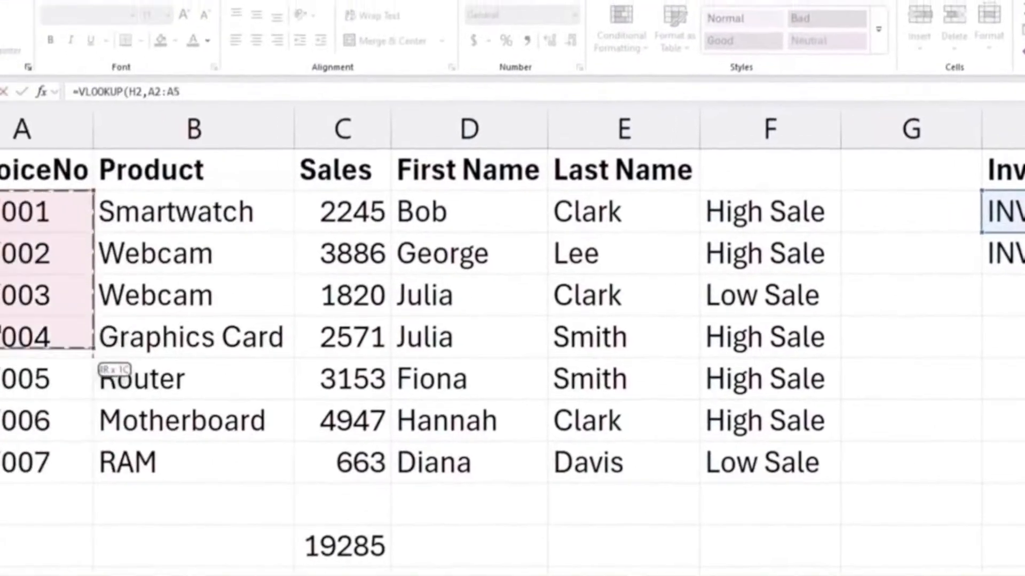
drag(11, 342, 445, 458)
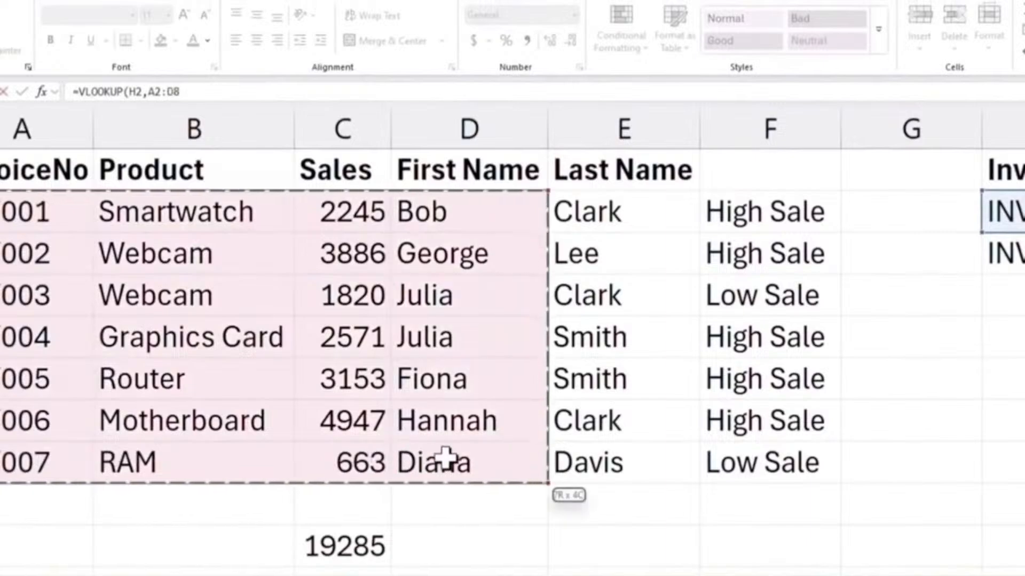
text(,)
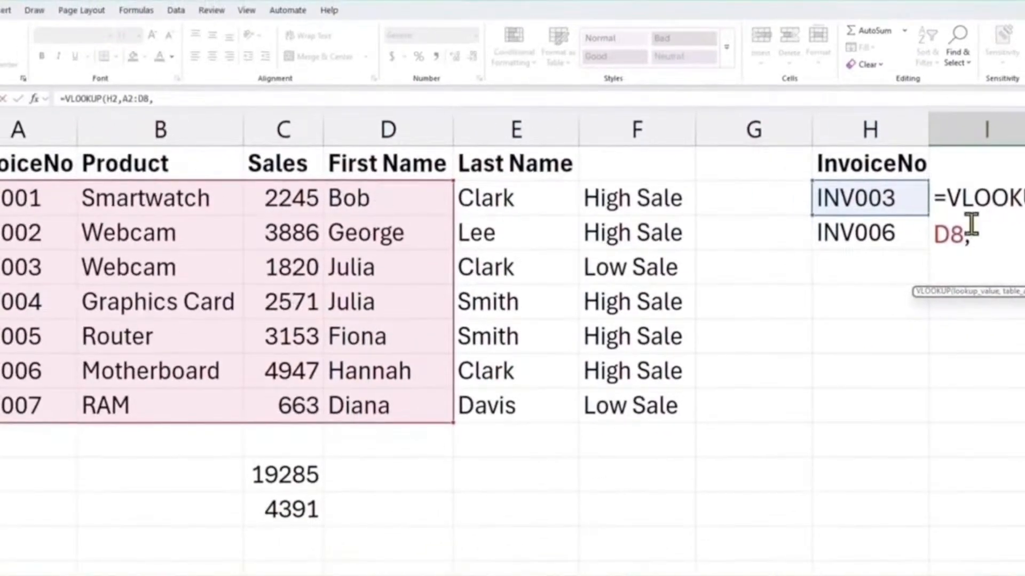
text(4,)
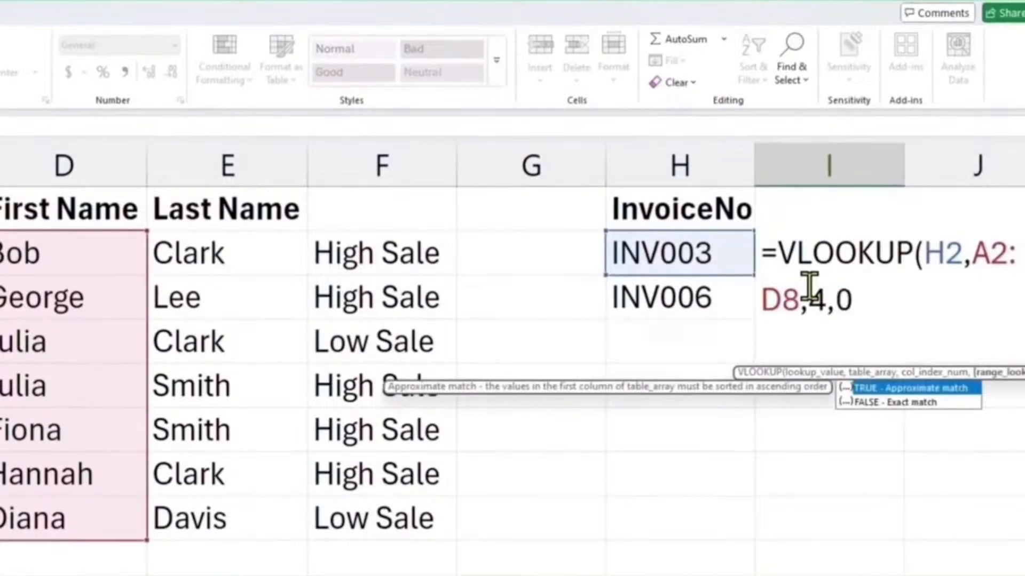
text(0))
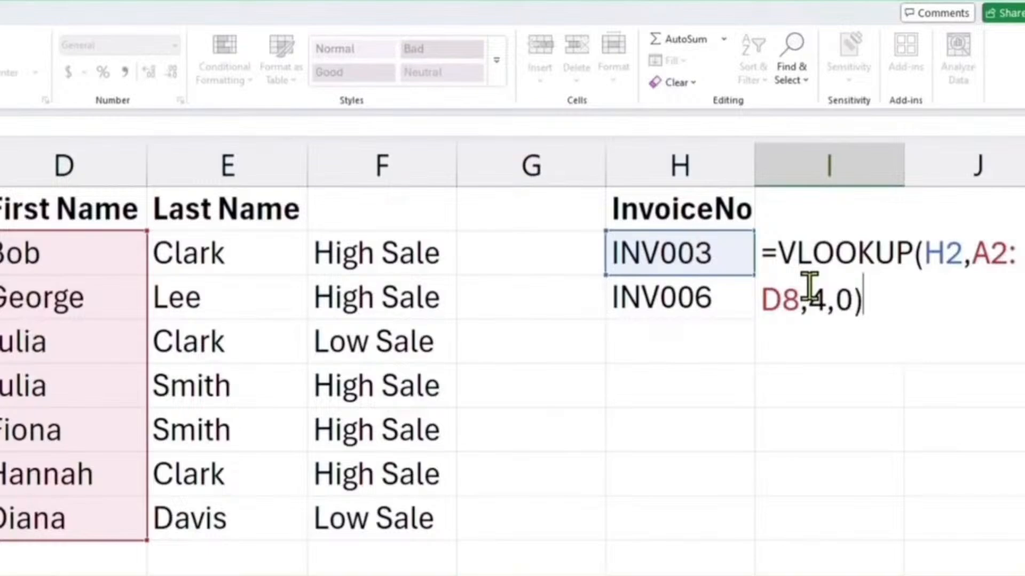
key(Return)
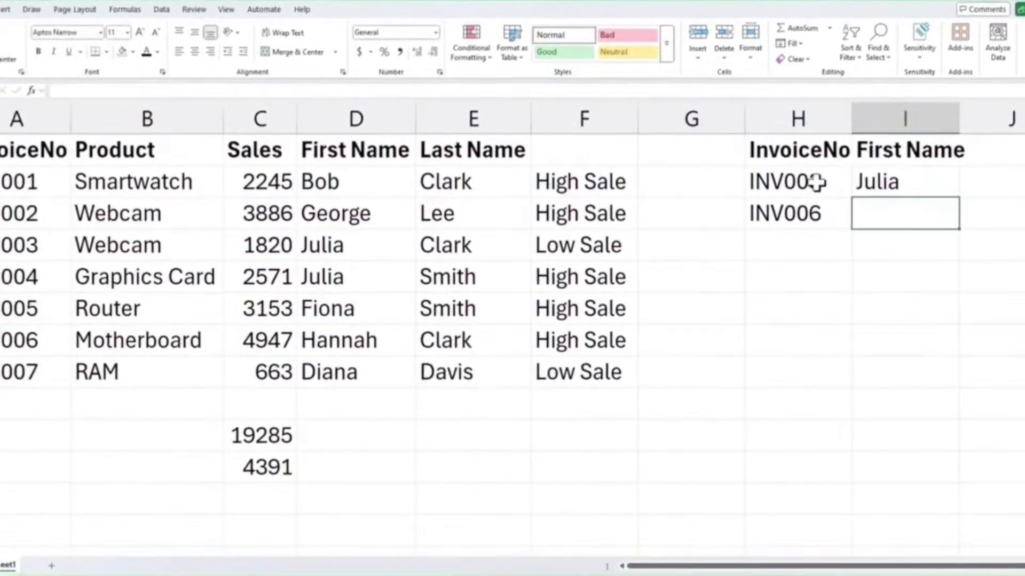
Fill the VLOOKUP formula from I2 down to I3 and check both returned first names against the sales table
click(54, 246)
click(333, 255)
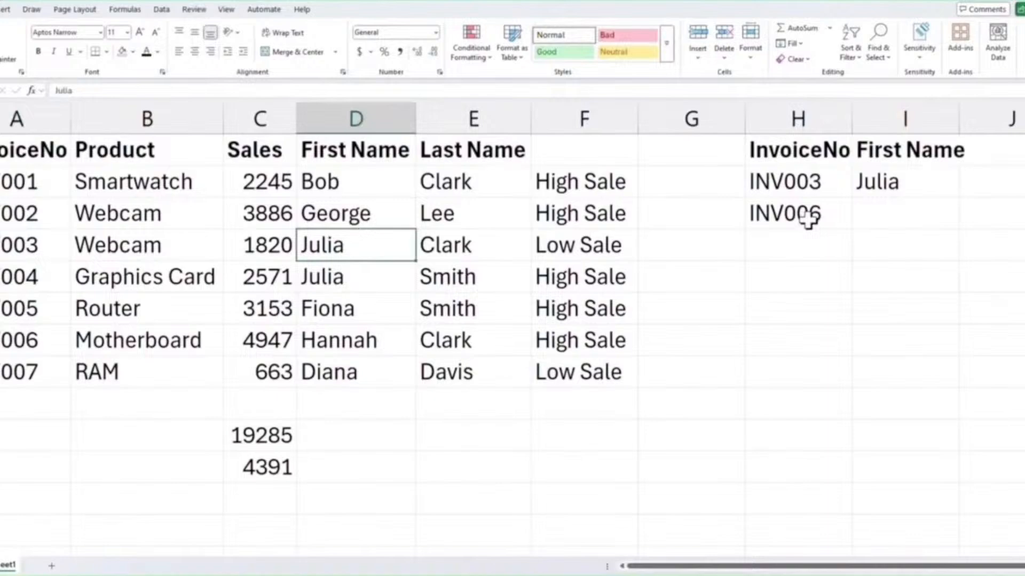
click(908, 211)
click(938, 185)
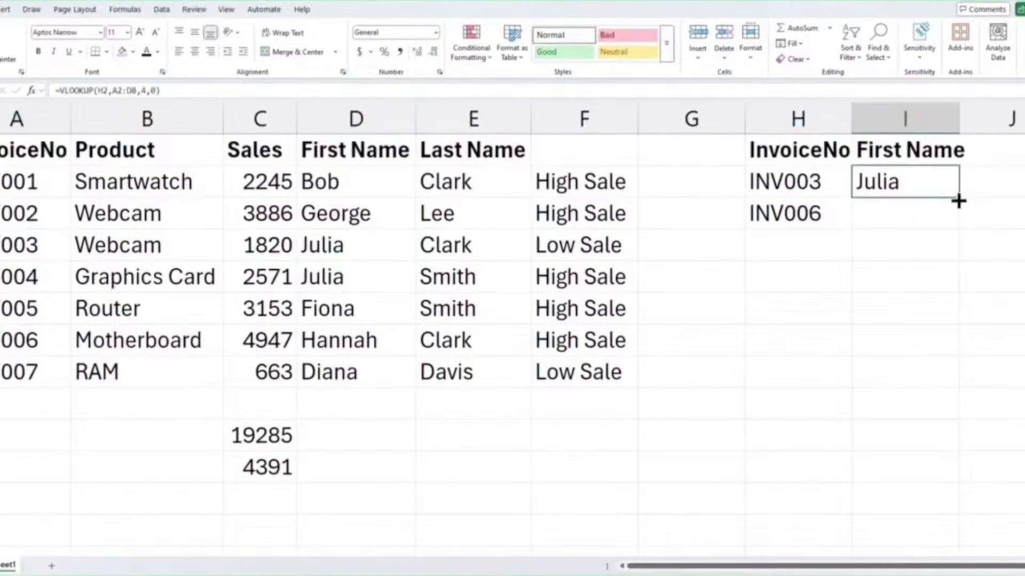
drag(959, 201, 961, 228)
click(875, 214)
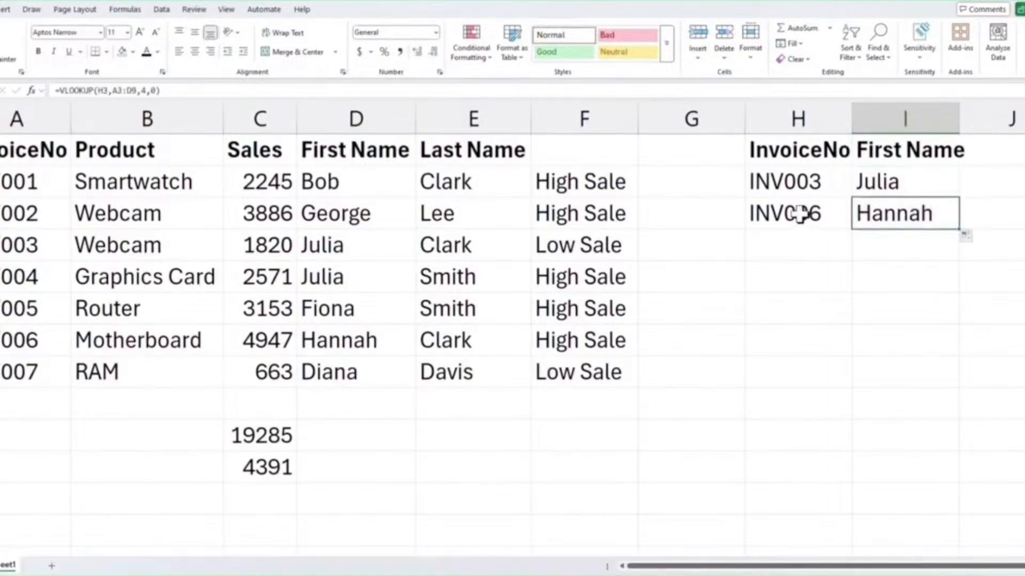
click(54, 344)
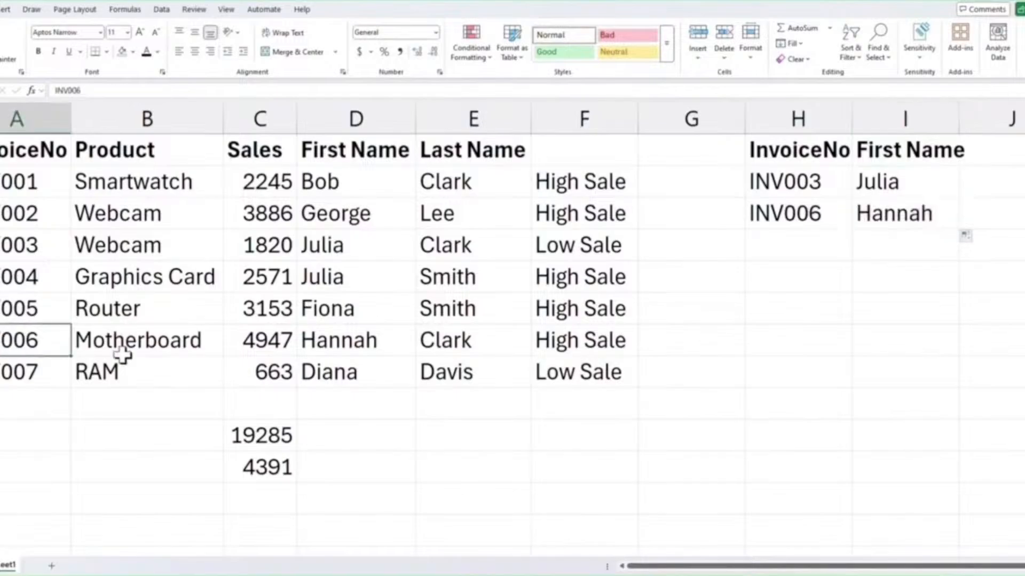
click(348, 350)
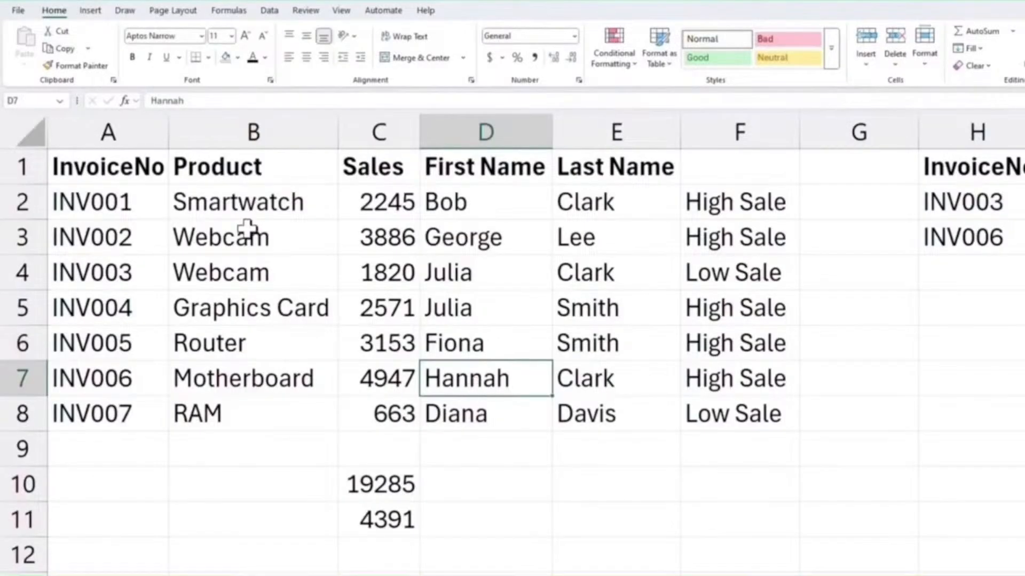
Enter a CONCATENATE formula in G2 that joins the first name in D2 with the last name in E2
click(840, 209)
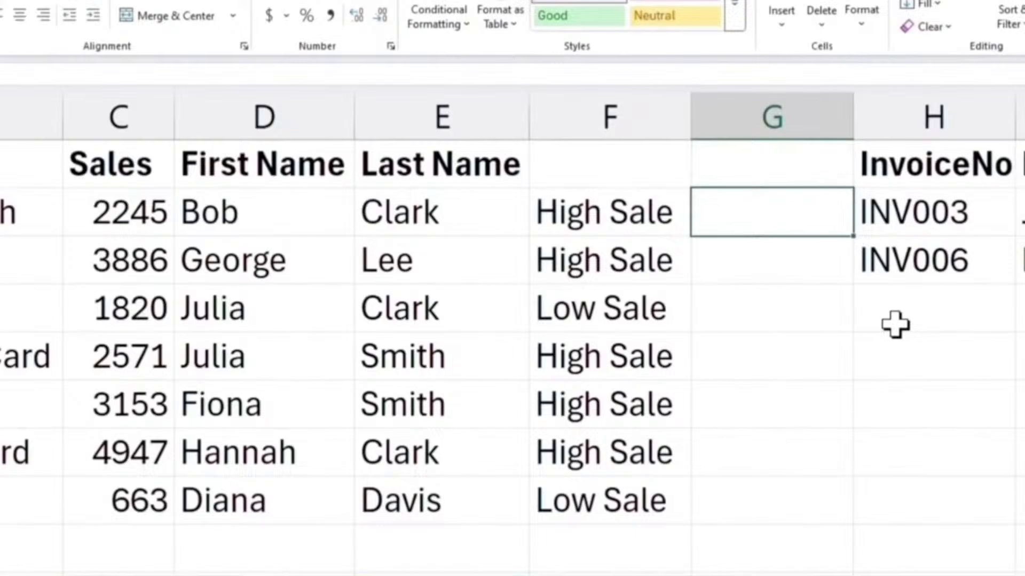
text(=)
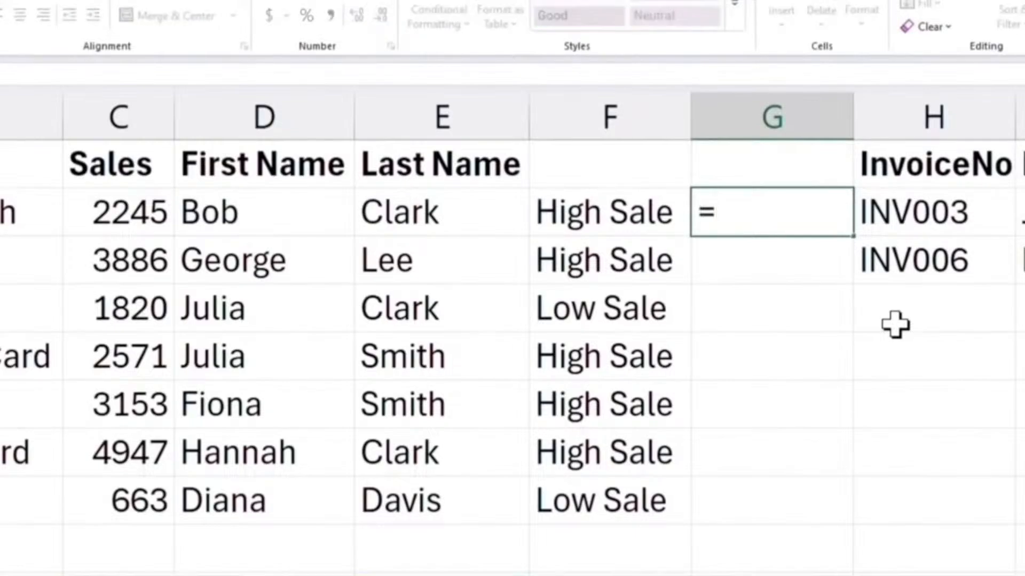
text(conca)
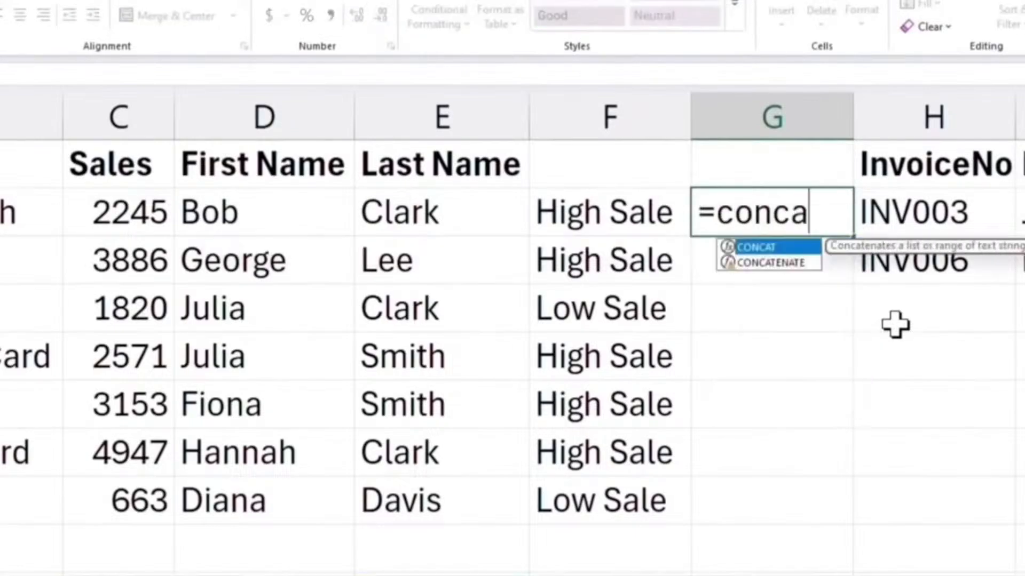
key(Down)
key(Tab)
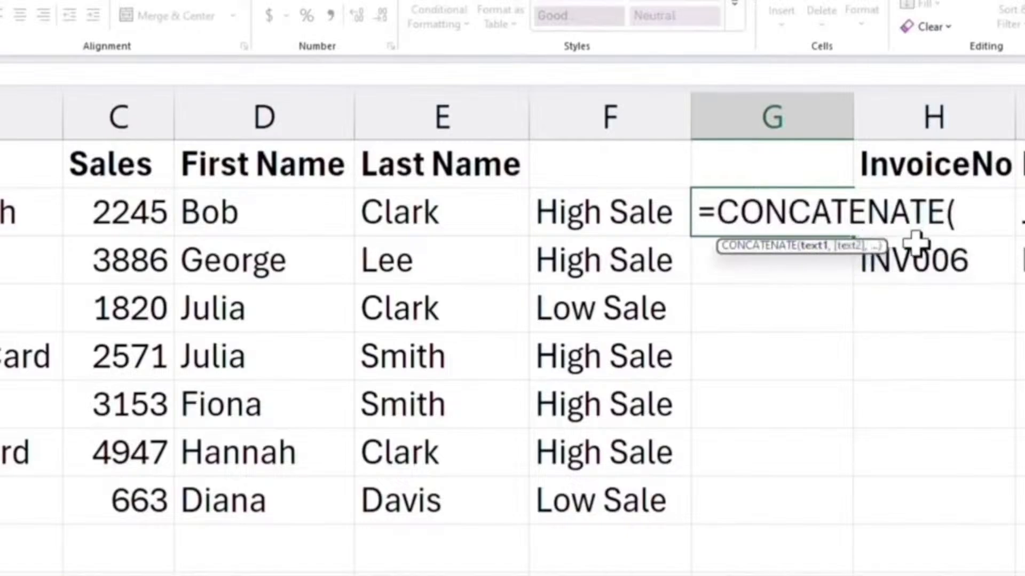
click(237, 210)
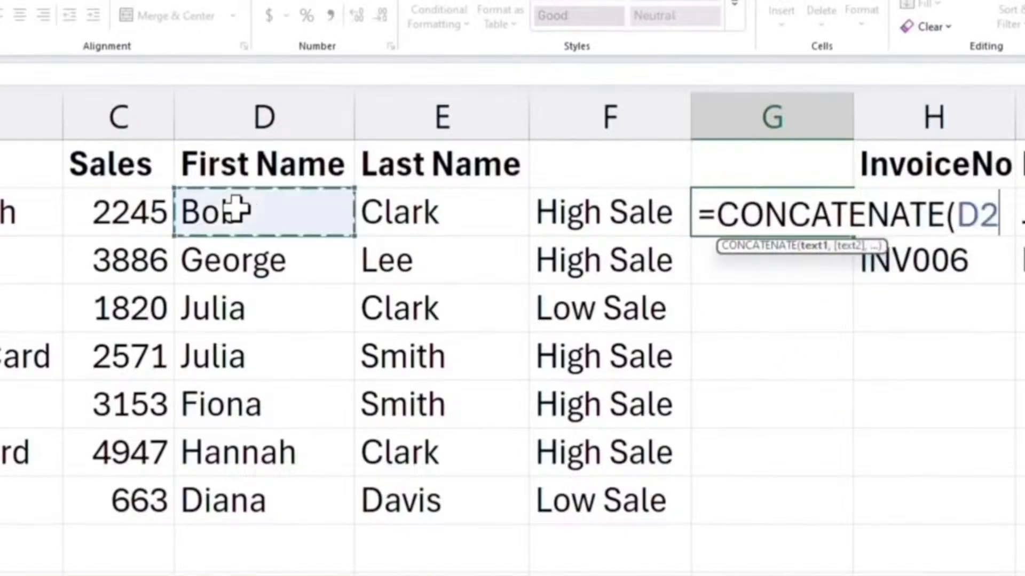
text(,)
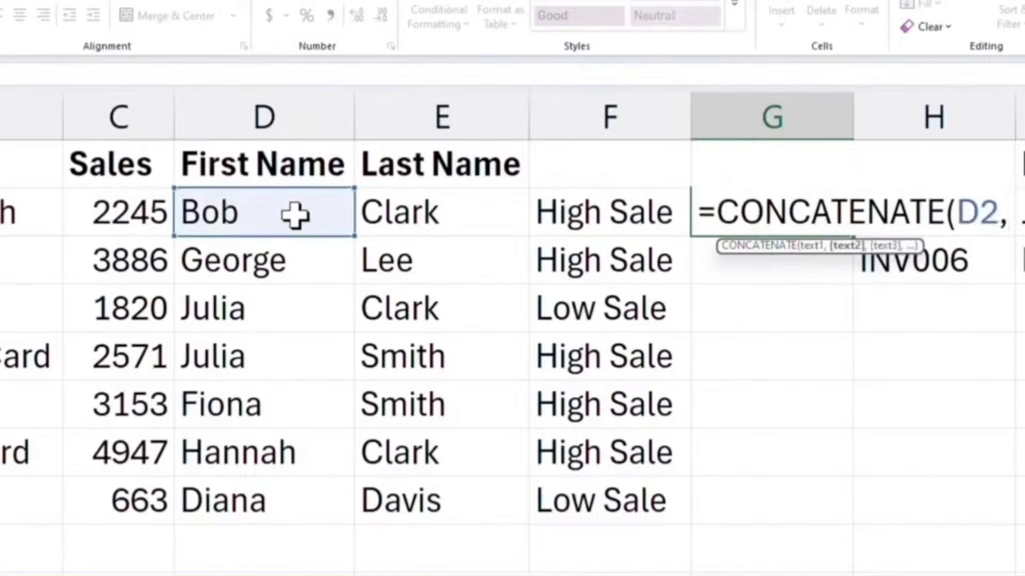
click(439, 211)
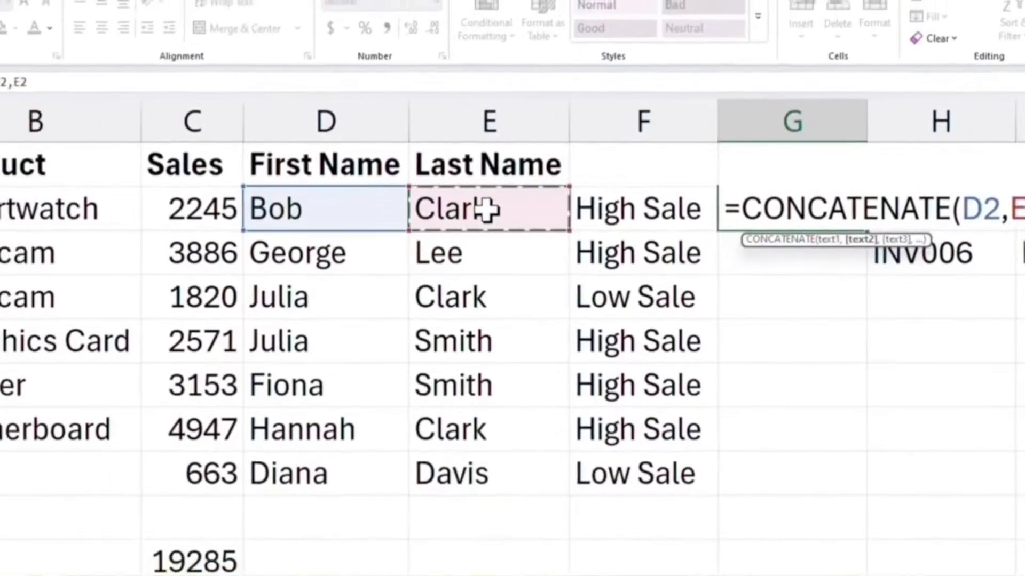
key(Return)
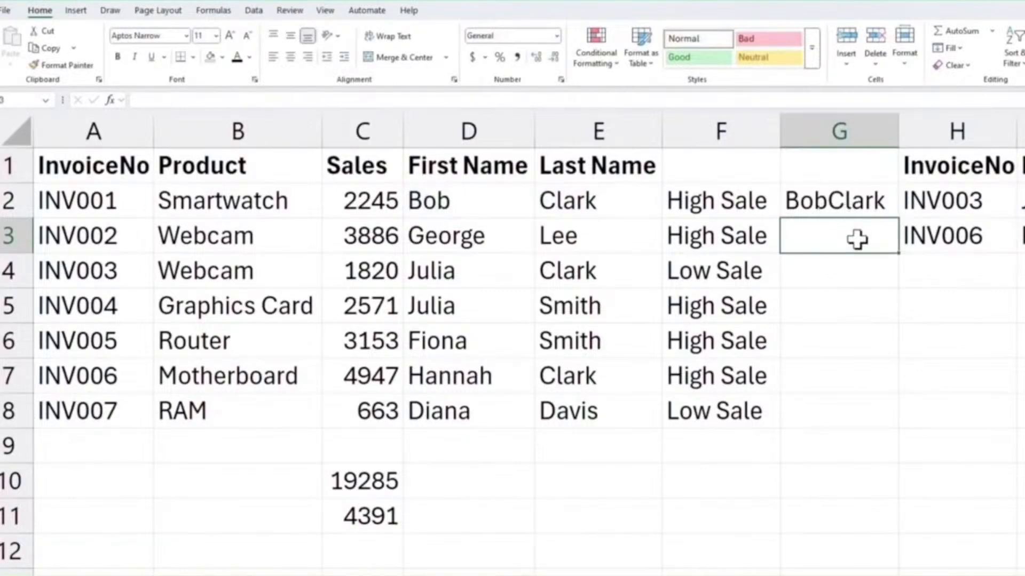
Edit the CONCATENATE formula in G2 to insert a space, " ", between D2 and E2
click(834, 200)
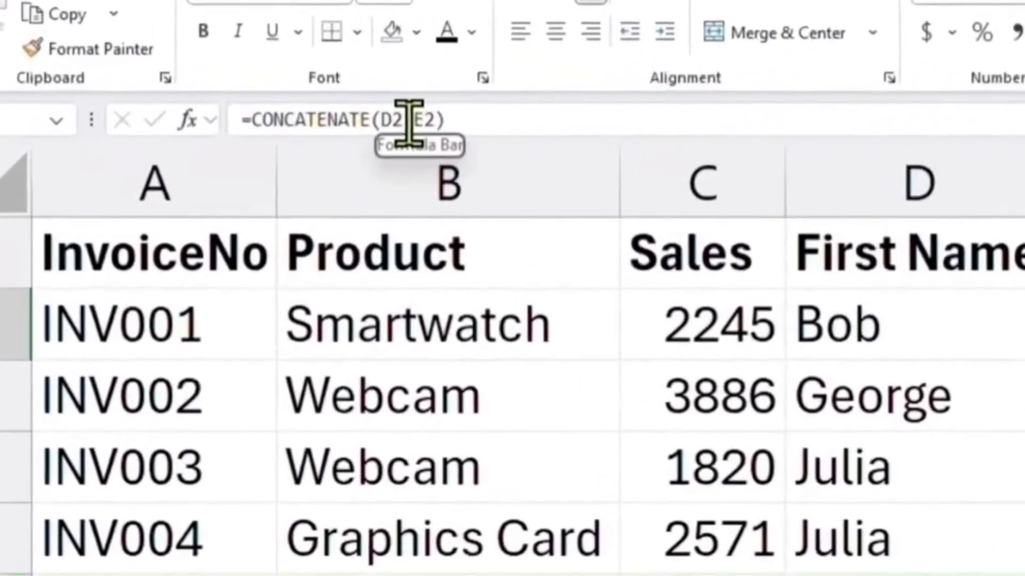
click(342, 113)
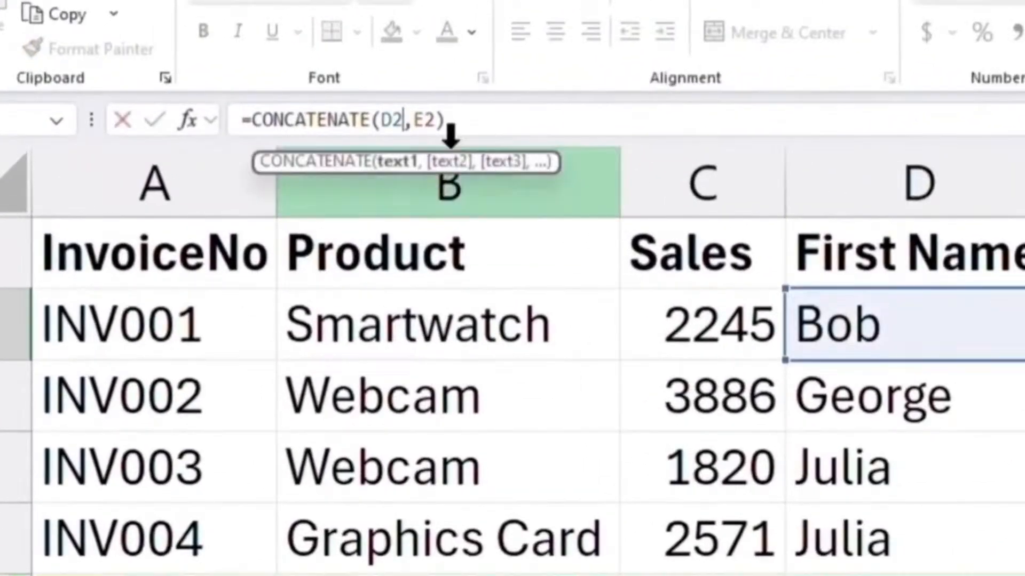
text(," ")
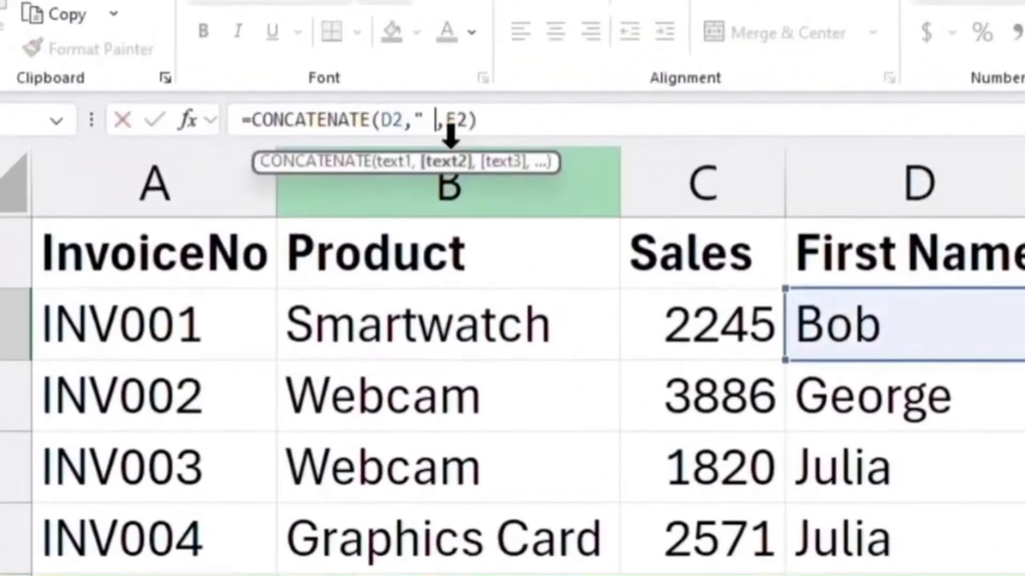
key(Return)
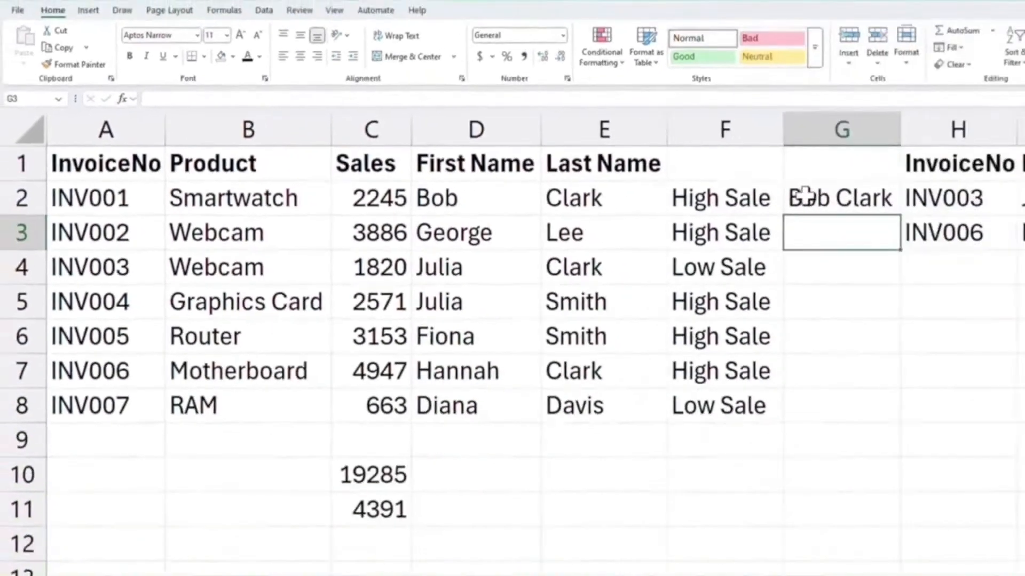
Fill the CONCATENATE formula from G2 down through G8
click(839, 199)
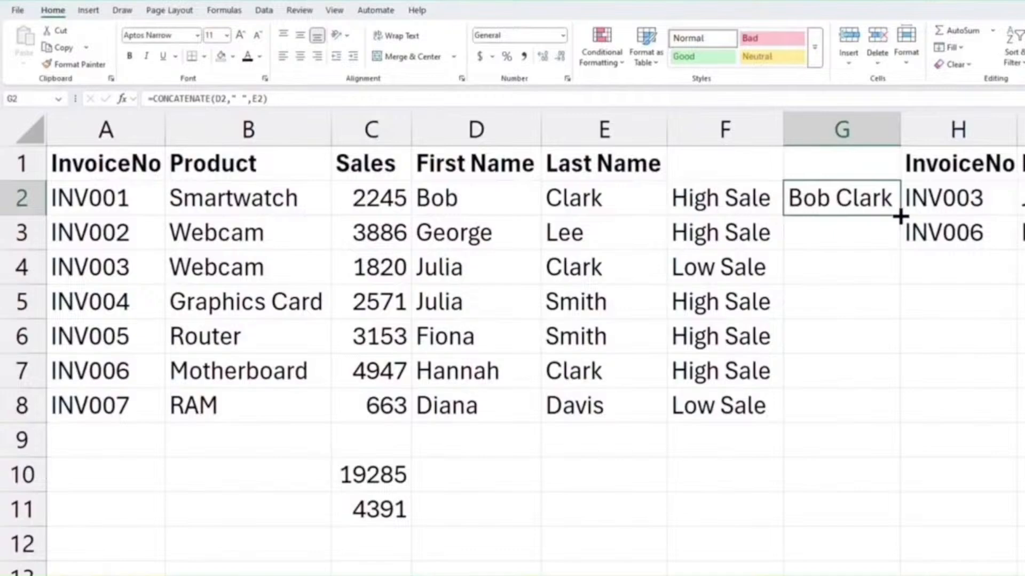
drag(900, 216, 897, 417)
click(845, 233)
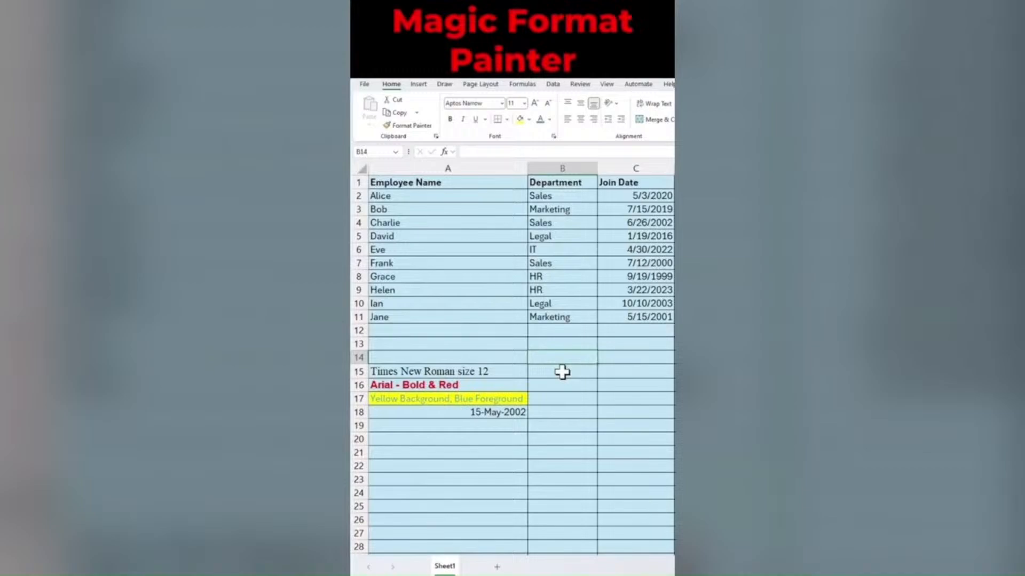
Apply the Times New Roman size 12 sample format from A15 to A2:B11 using Format Painter
click(477, 370)
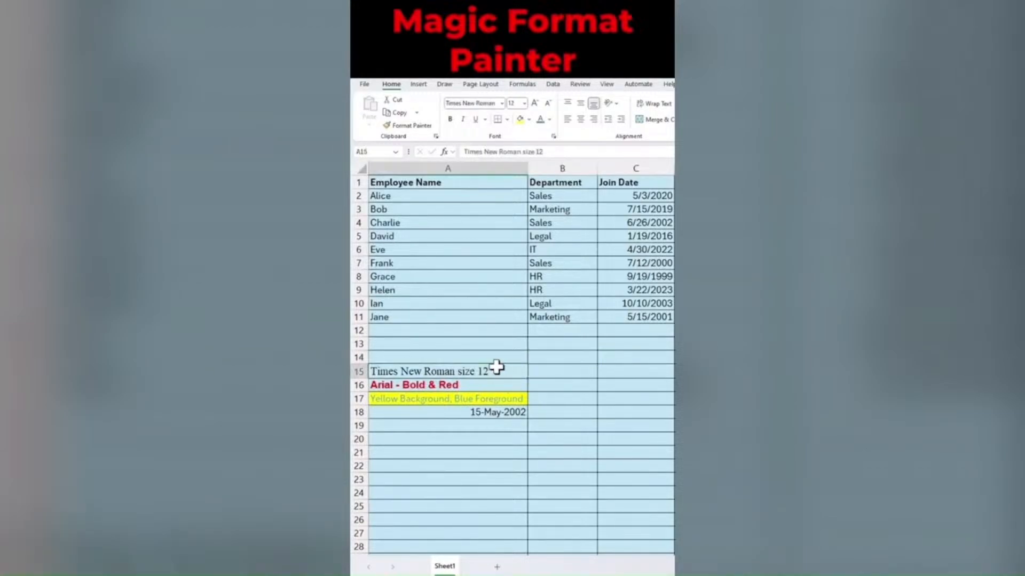
click(460, 384)
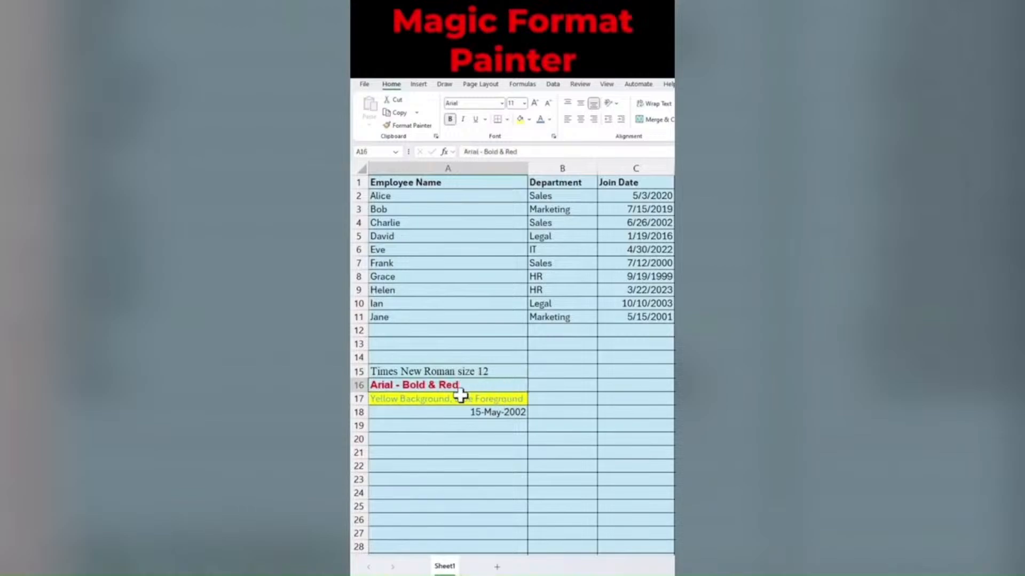
click(438, 400)
click(486, 413)
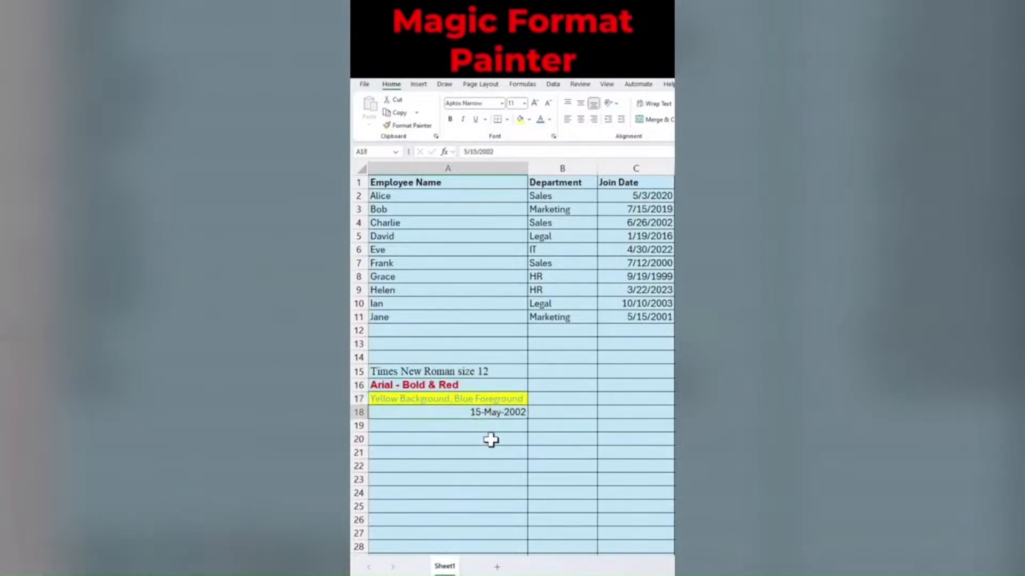
click(462, 372)
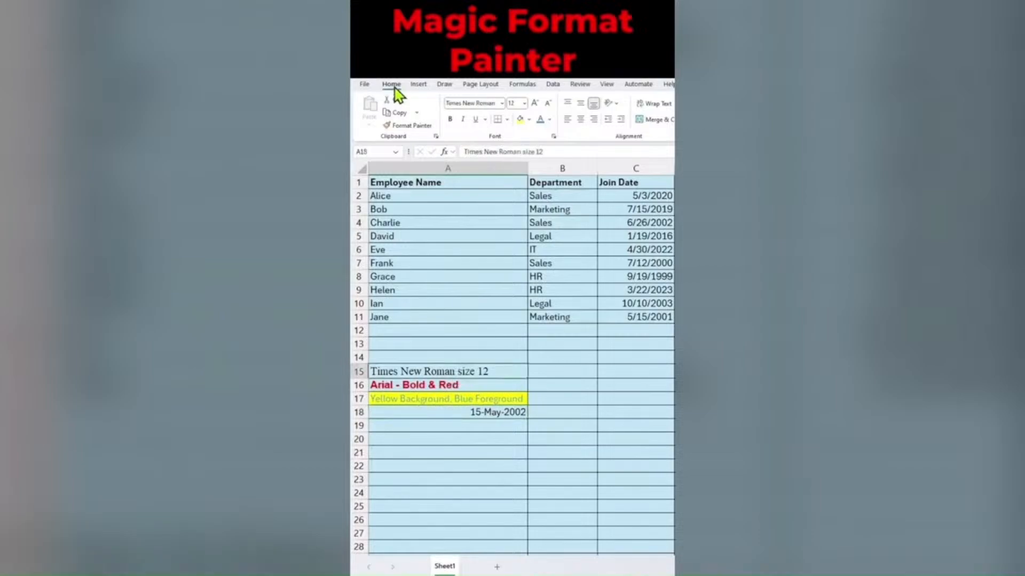
click(419, 128)
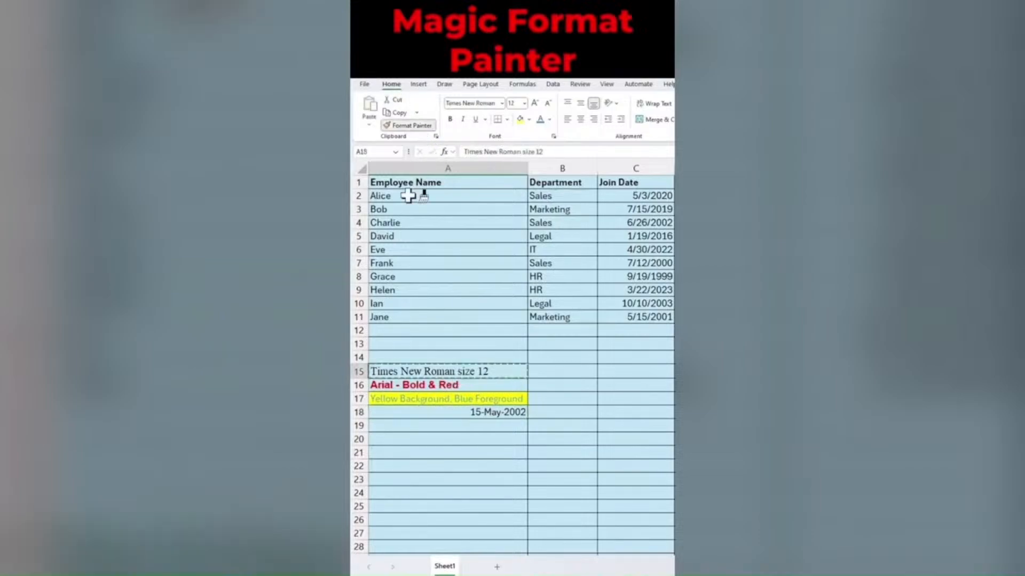
mouse_move(413, 195)
mouse_down()
mouse_move(449, 316)
mouse_move(539, 324)
mouse_up()
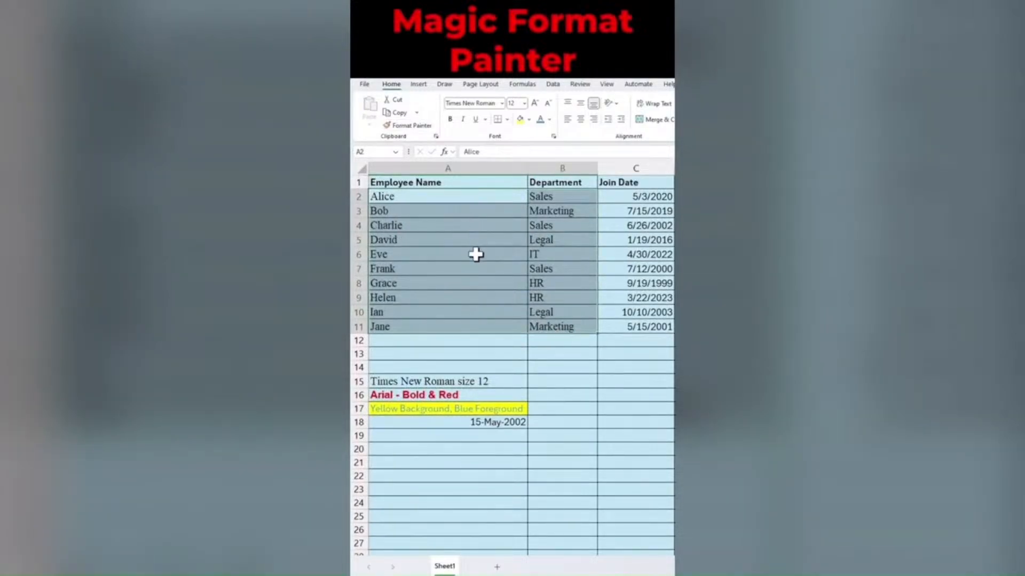
Copy the Arial bold red format from A16 onto the employee names and departments in A2:B11
click(446, 395)
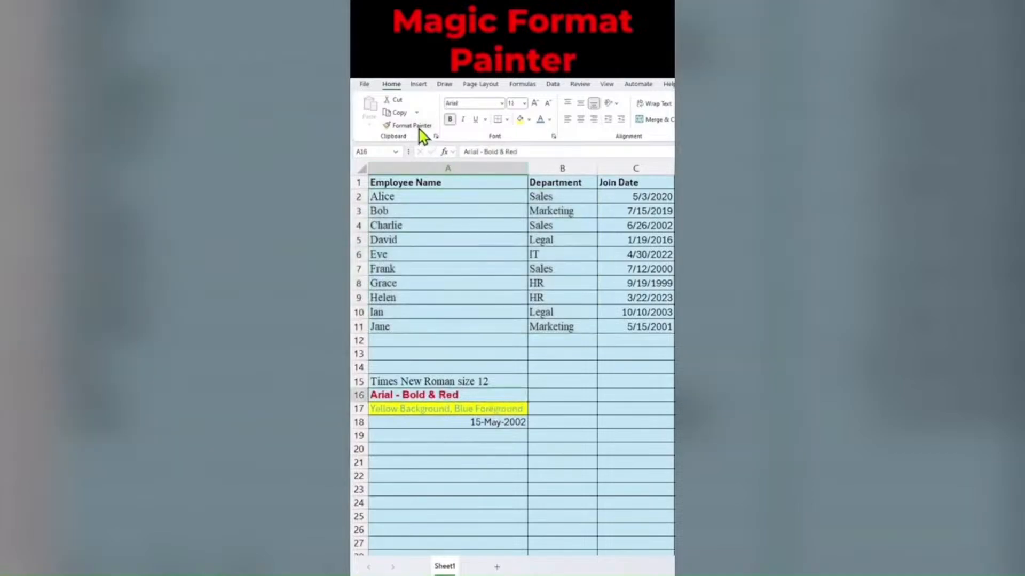
click(420, 128)
mouse_move(401, 196)
mouse_down()
mouse_move(430, 271)
mouse_move(555, 313)
mouse_move(564, 326)
mouse_up()
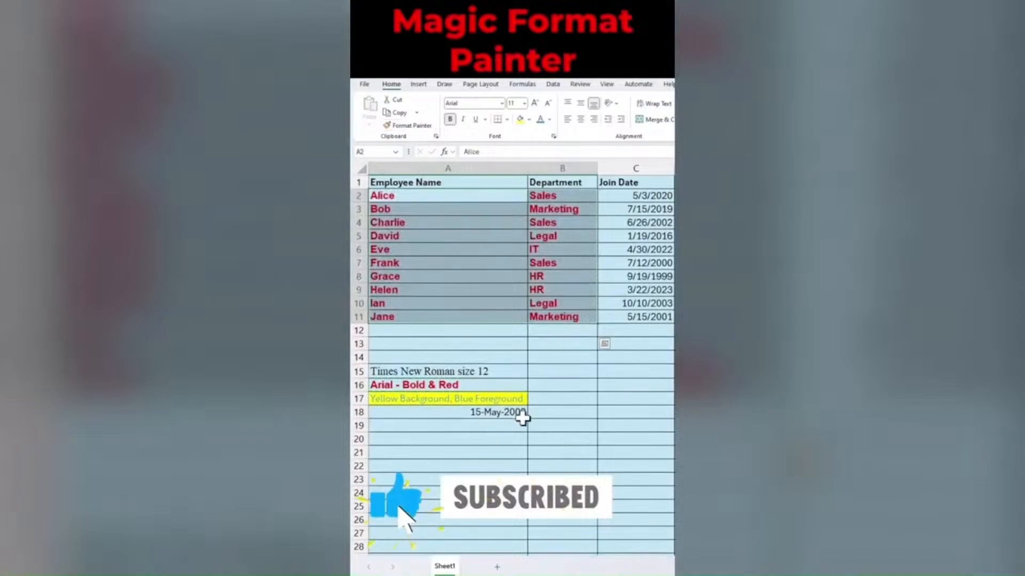
Copy the yellow background format from A17 onto the employee names in A3:A8
click(447, 401)
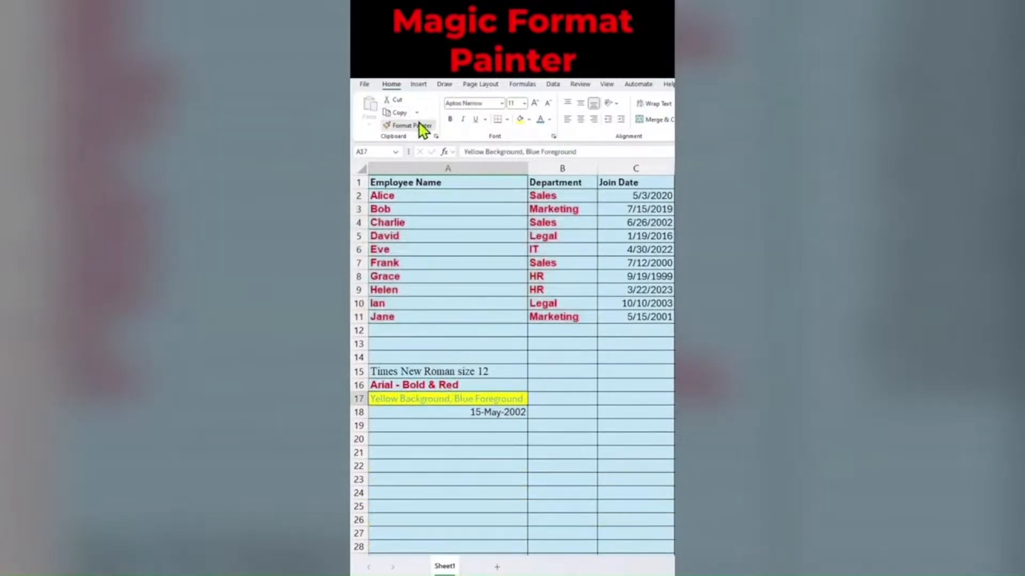
click(423, 129)
drag(423, 209, 417, 277)
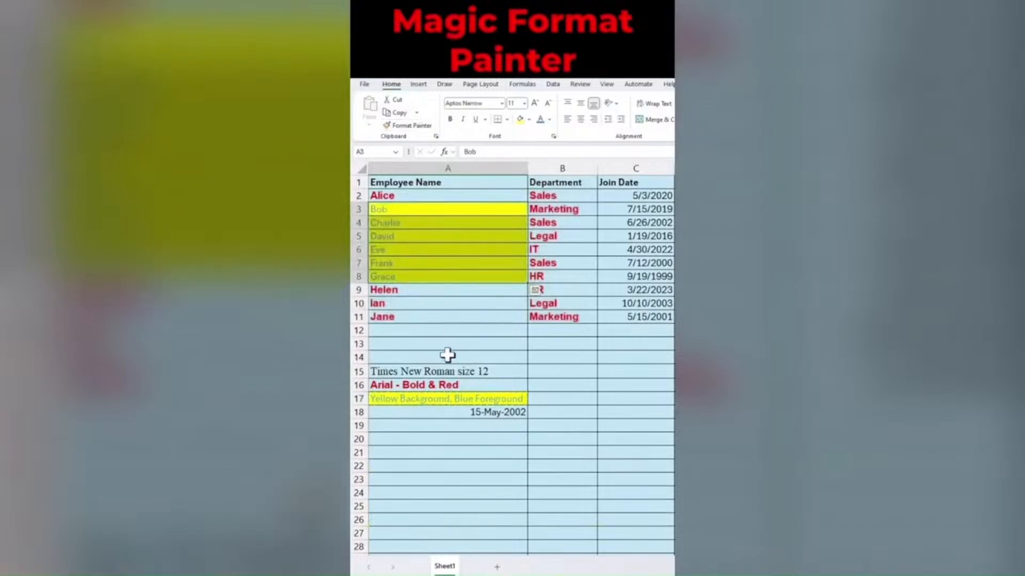
Copy the day-month-year date format from A18 onto the entire Join Date column C
click(499, 417)
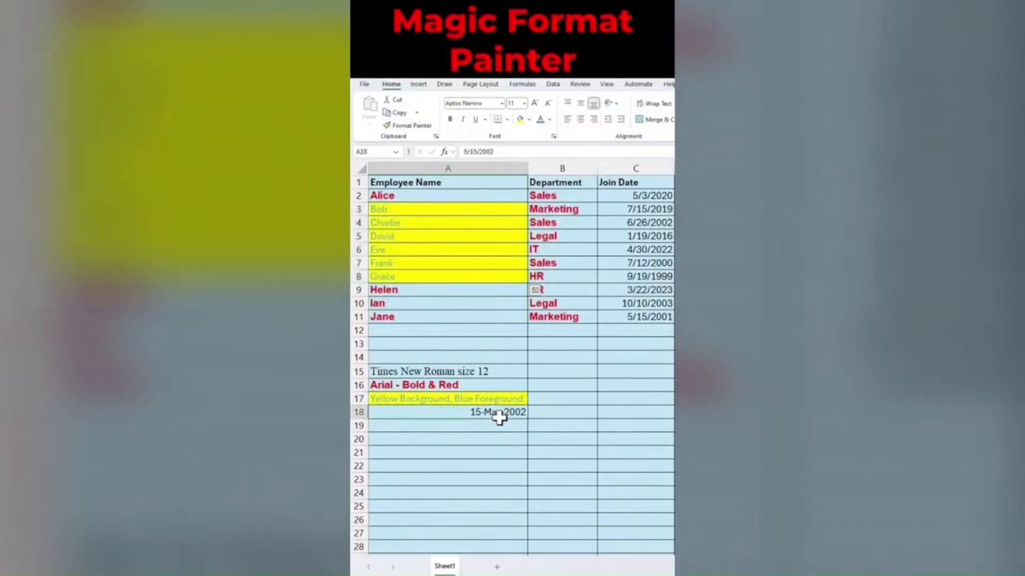
click(422, 128)
click(643, 168)
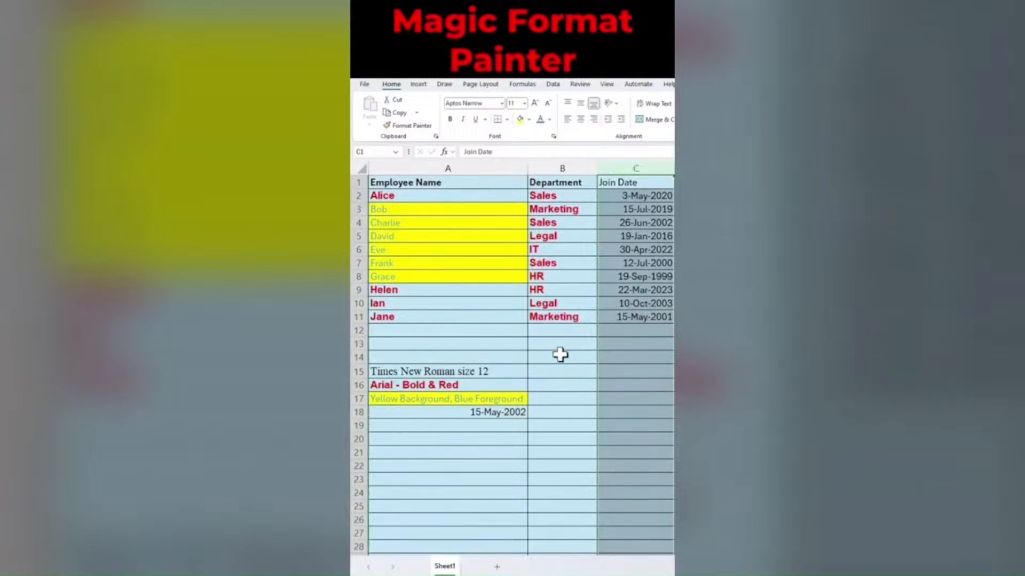
Keep Format Painter active to paint the Arial bold red format of A16 onto C3, C7, A7, A3 and B10
click(427, 385)
click(411, 126)
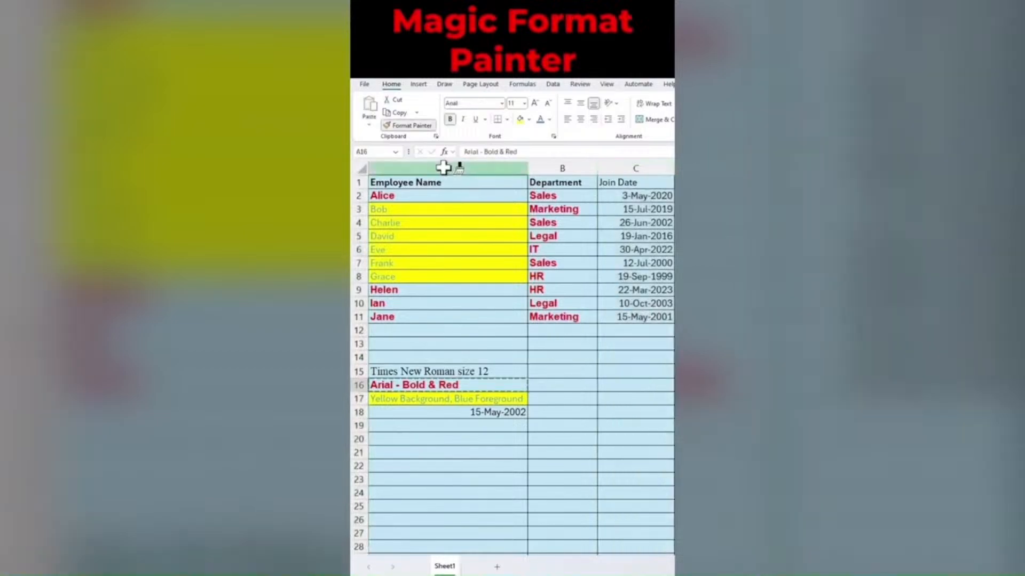
click(641, 209)
click(640, 262)
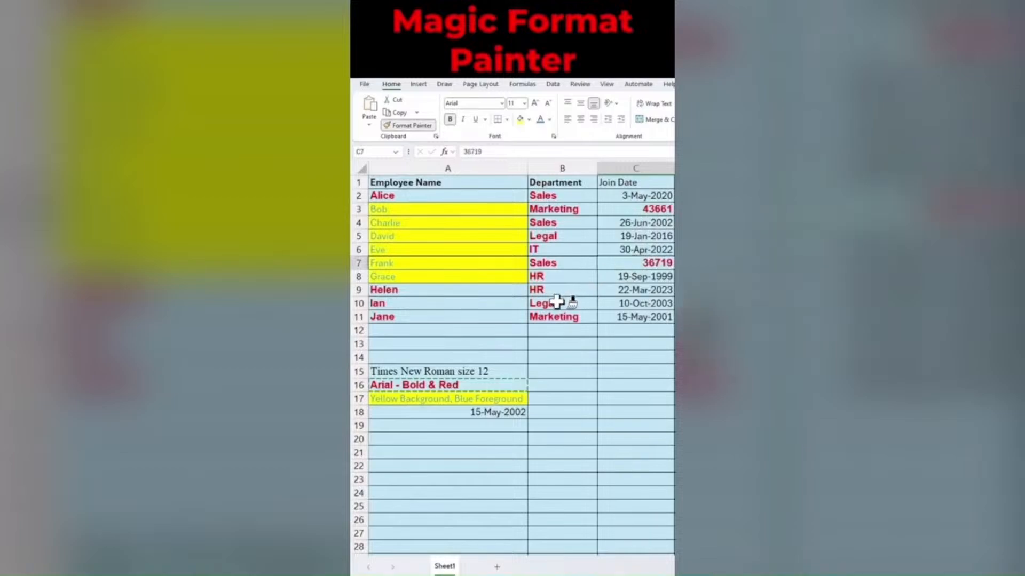
click(414, 263)
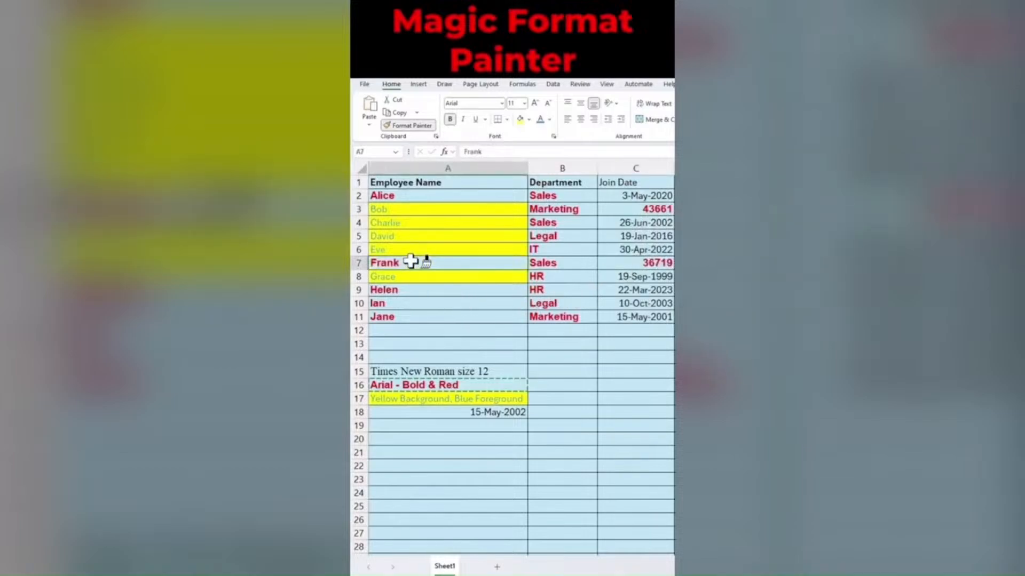
click(438, 209)
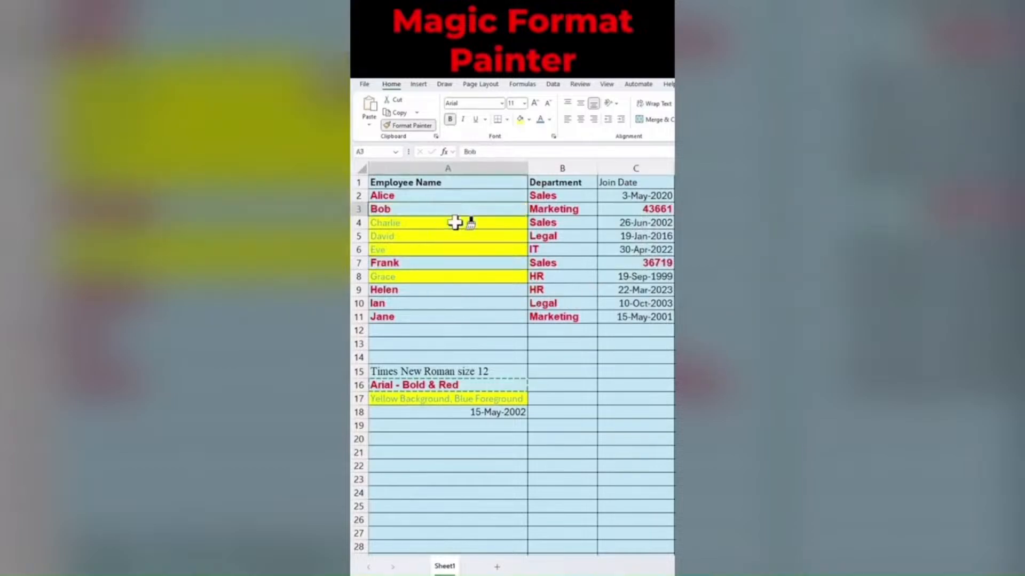
click(566, 304)
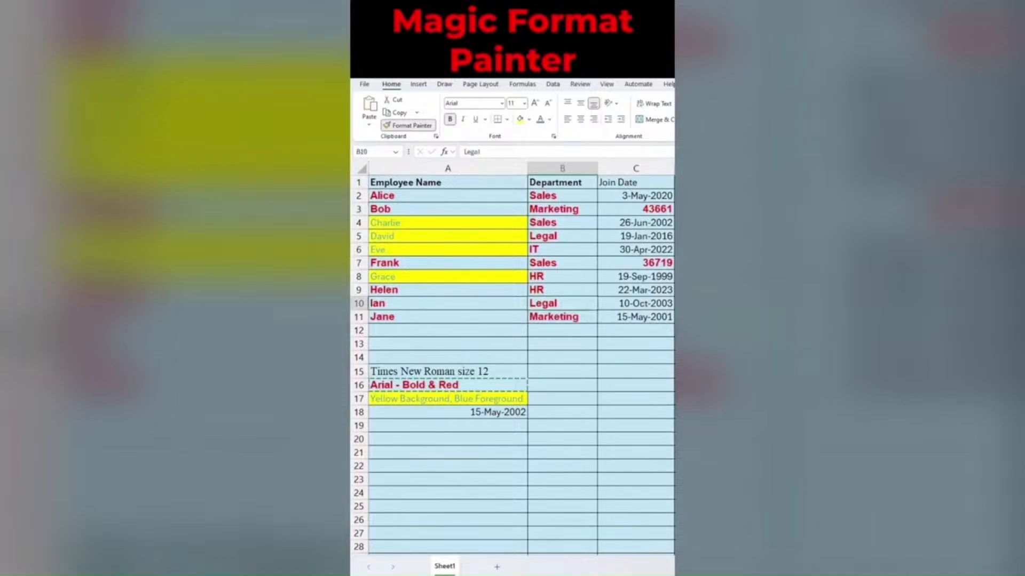
key(Escape)
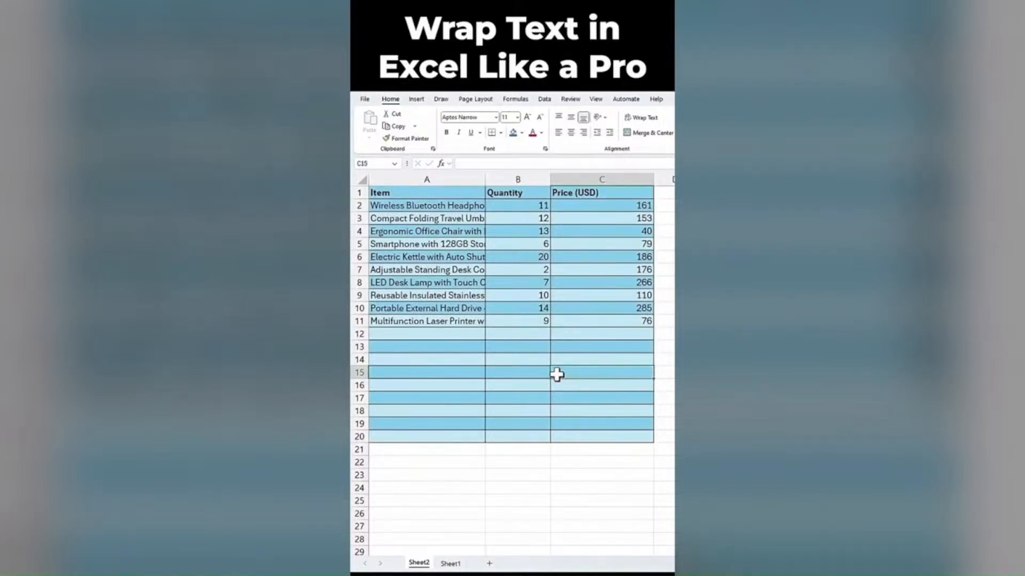
Wrap the text of the entire Item column A on the price sheet
drag(411, 205, 408, 307)
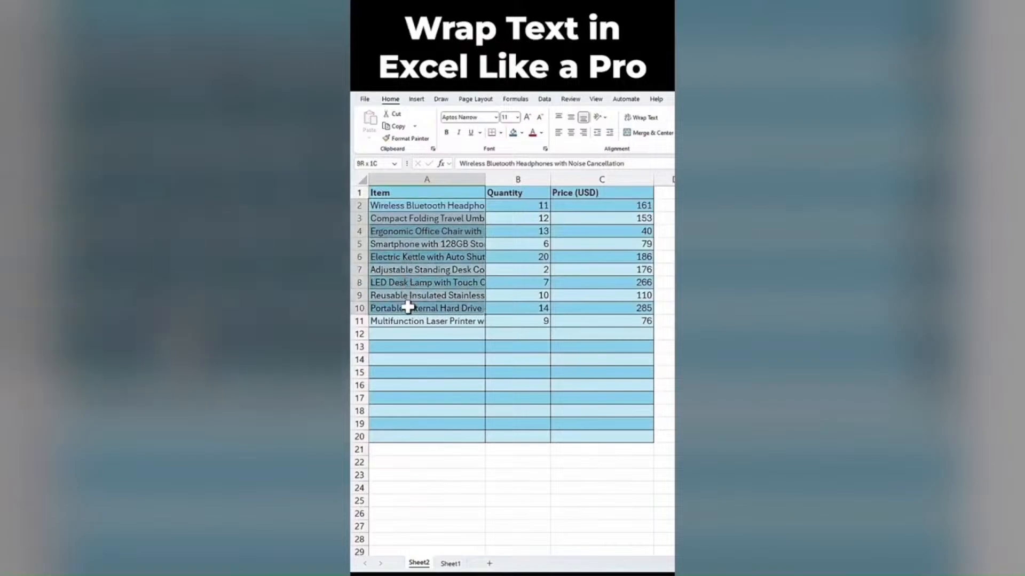
click(443, 229)
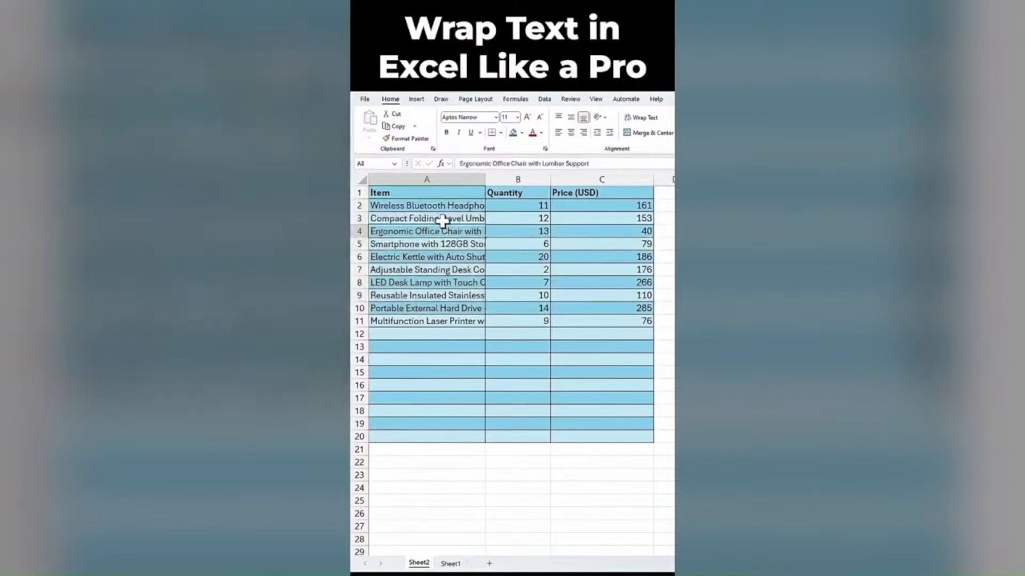
click(444, 206)
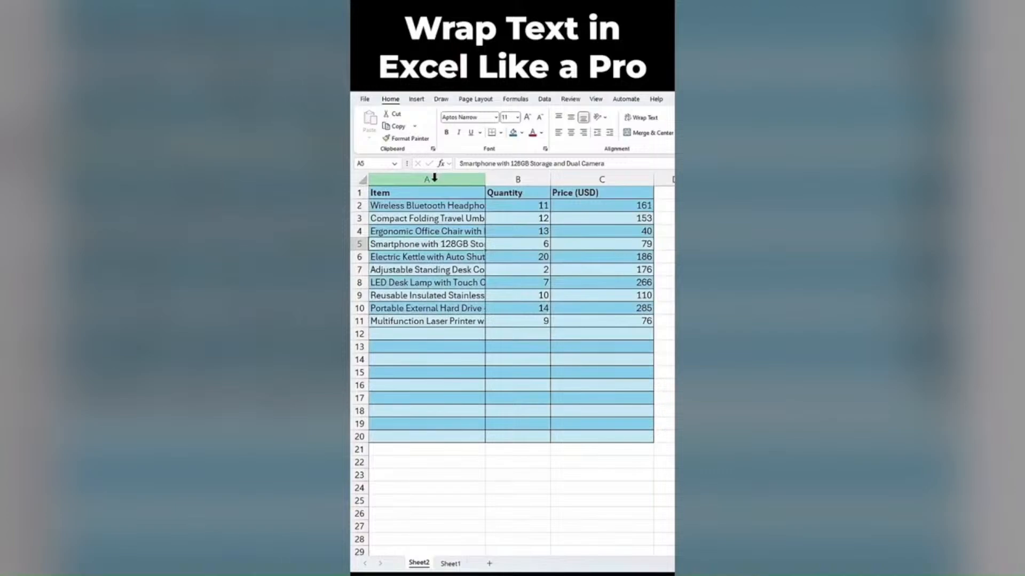
click(434, 178)
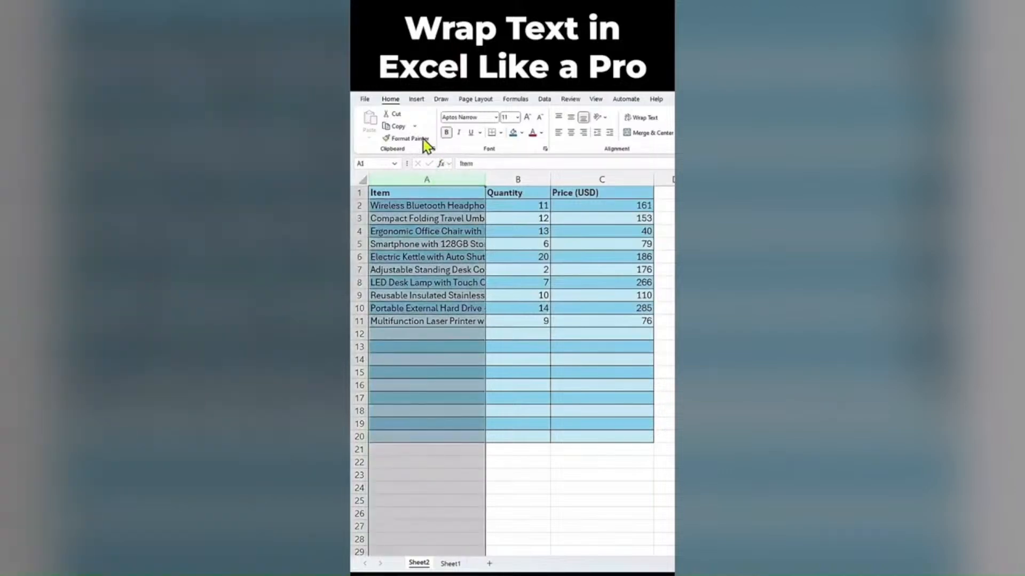
click(645, 119)
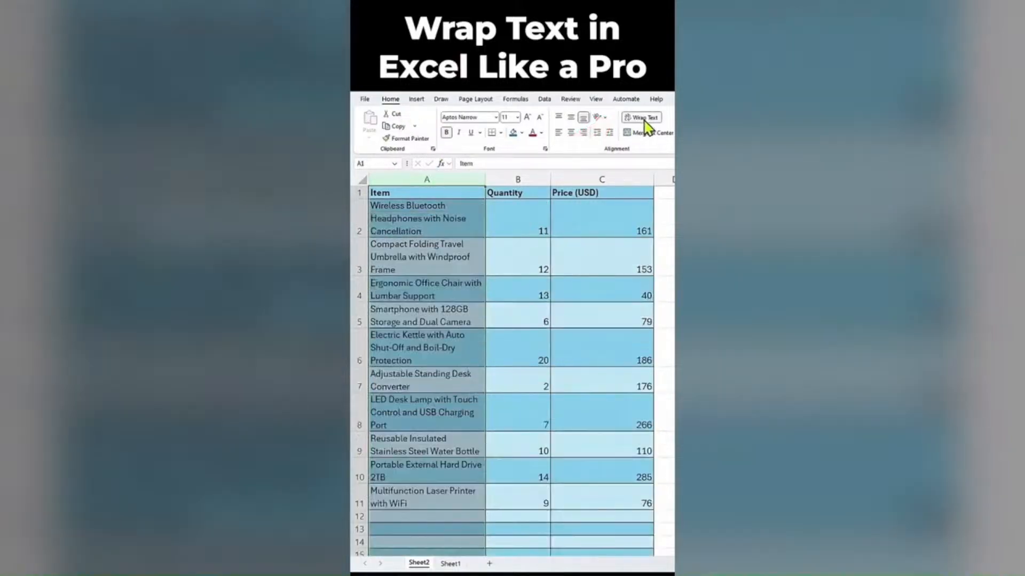
click(455, 348)
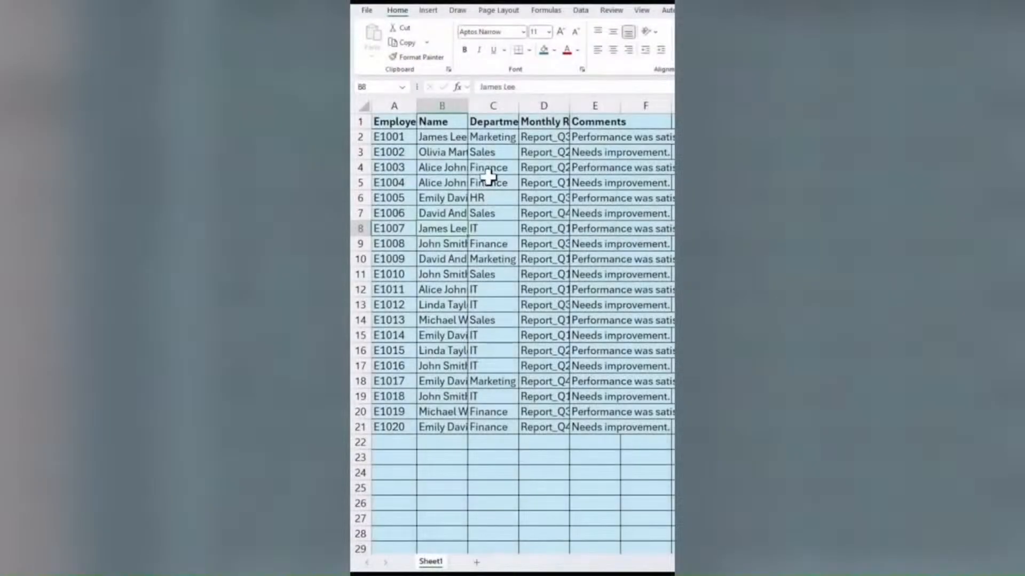
AutoFit the widths of the Employee ID column A and the Name column B one at a time
drag(438, 140, 445, 291)
drag(546, 139, 545, 251)
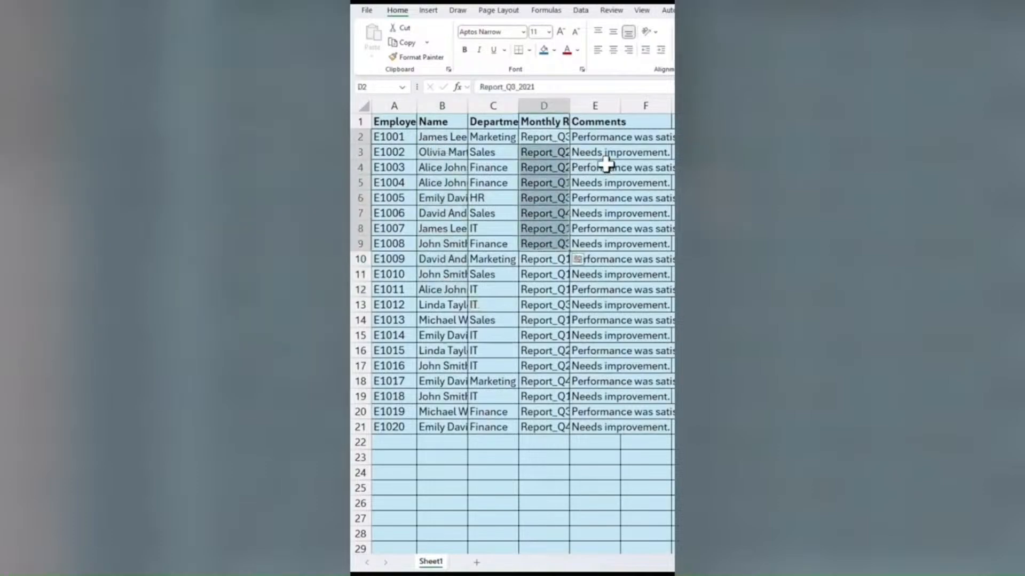
drag(600, 135, 604, 277)
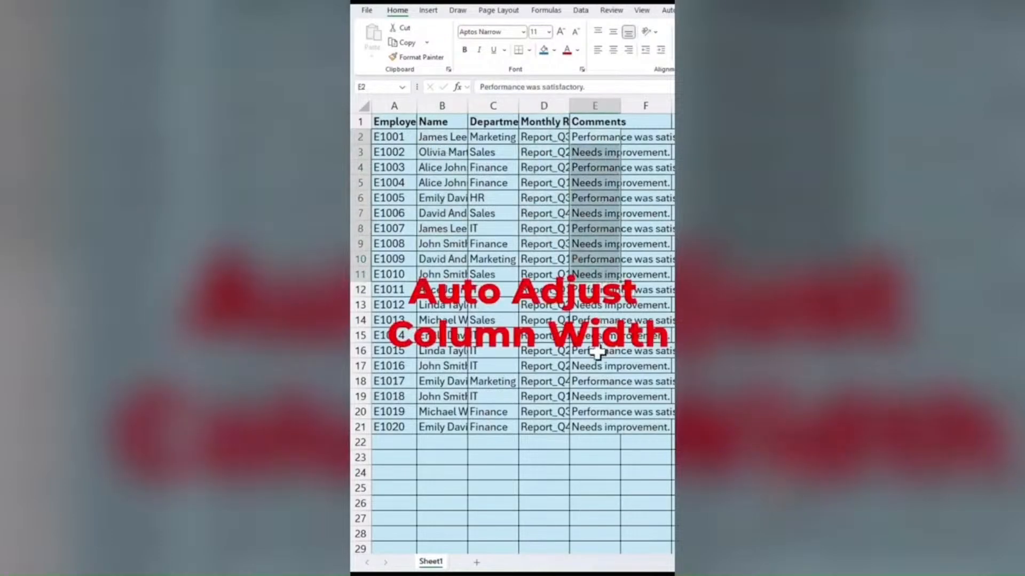
click(595, 352)
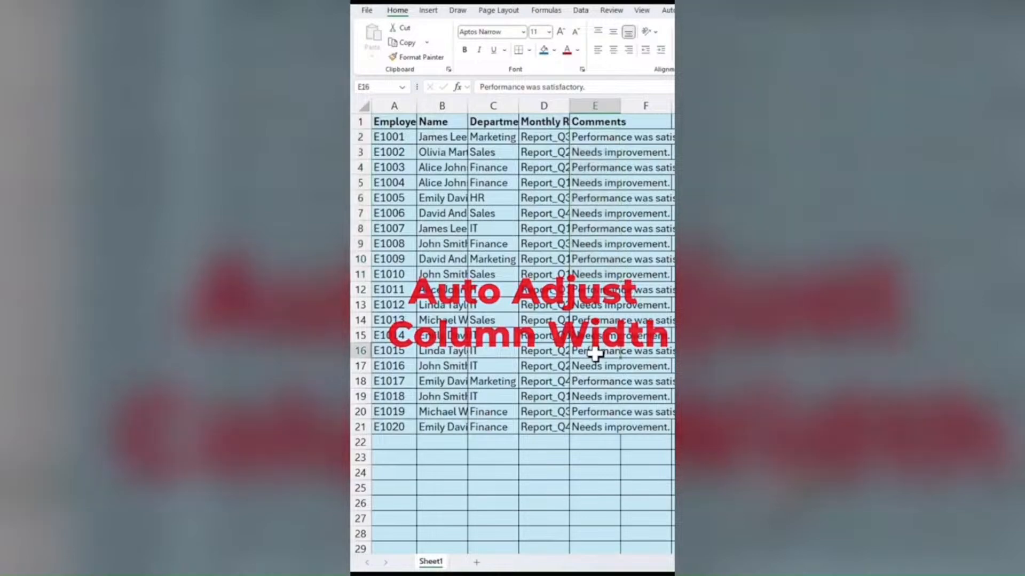
double_click(416, 109)
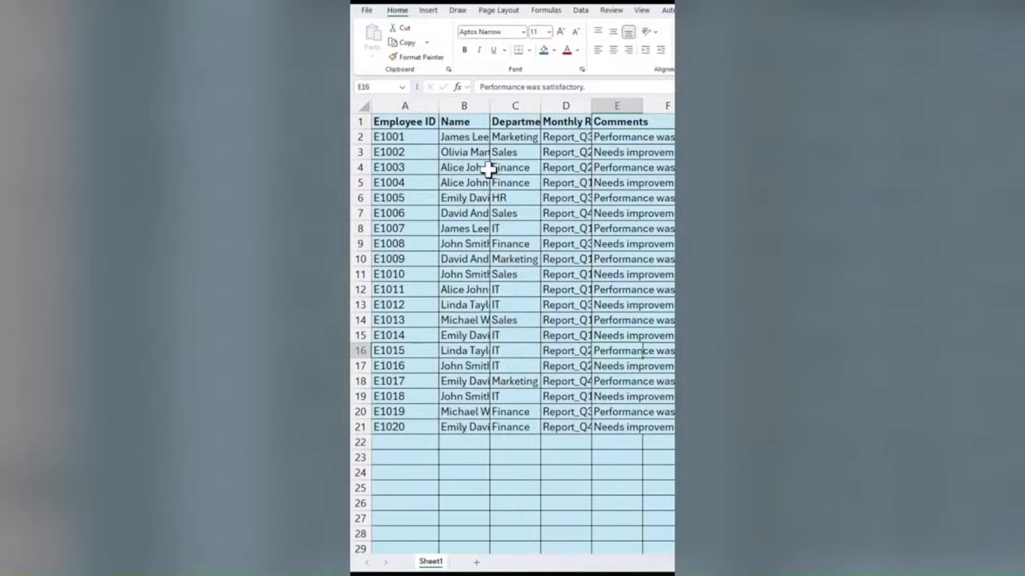
drag(490, 108, 490, 108)
double_click(490, 108)
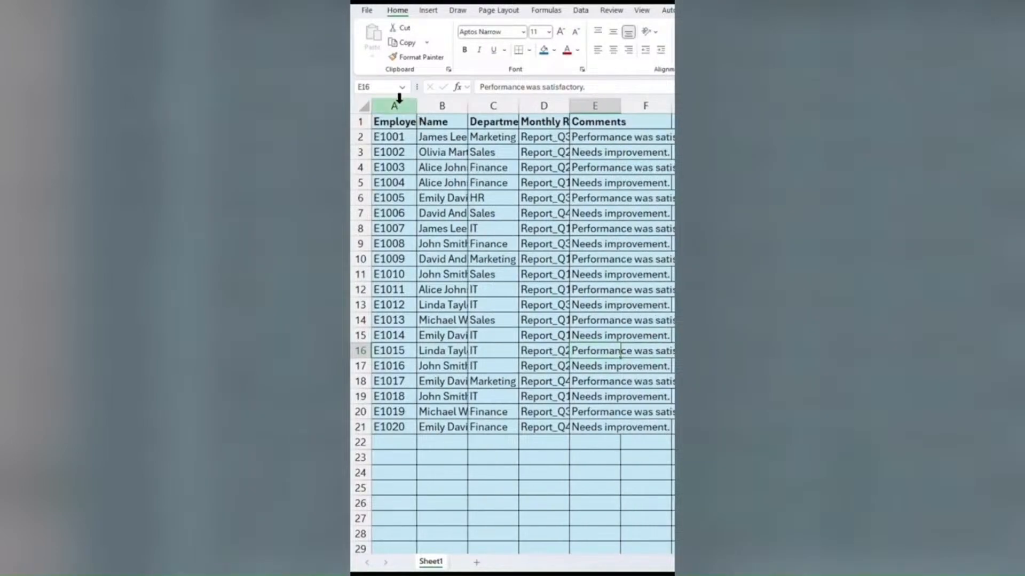
AutoFit columns A through C together so that their widths match their contents
drag(398, 104, 517, 107)
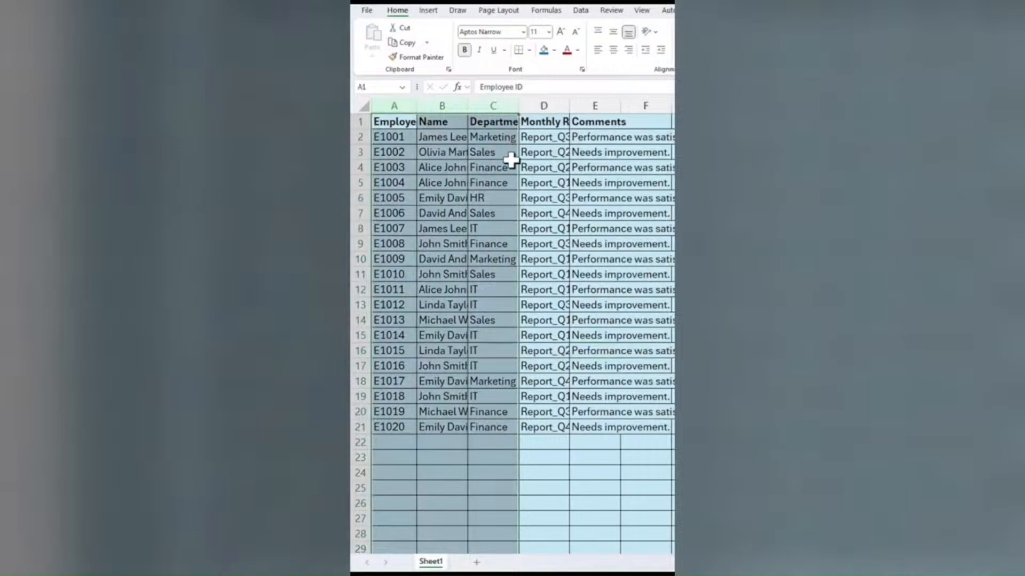
double_click(517, 109)
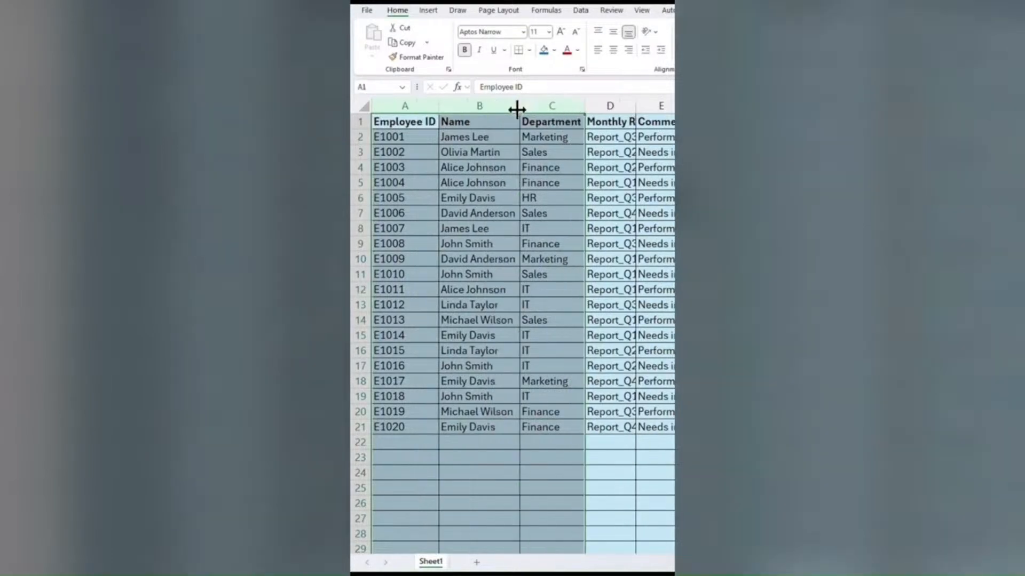
click(531, 245)
Select the whole employee table and AutoFit the width of all its columns at once
key(ctrl+a)
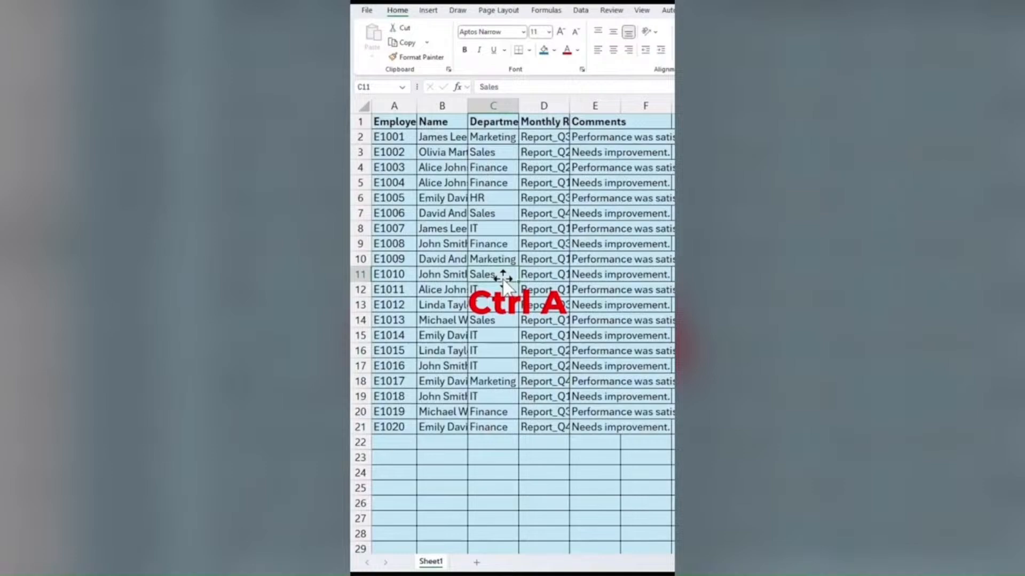
key(ctrl+a)
key(alt)
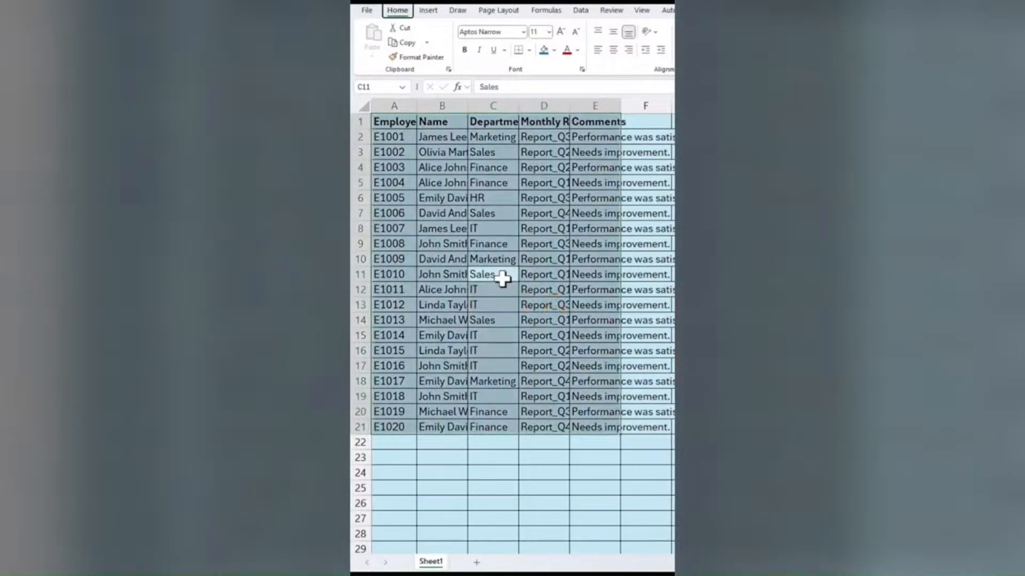
key(h)
key(o)
key(i)
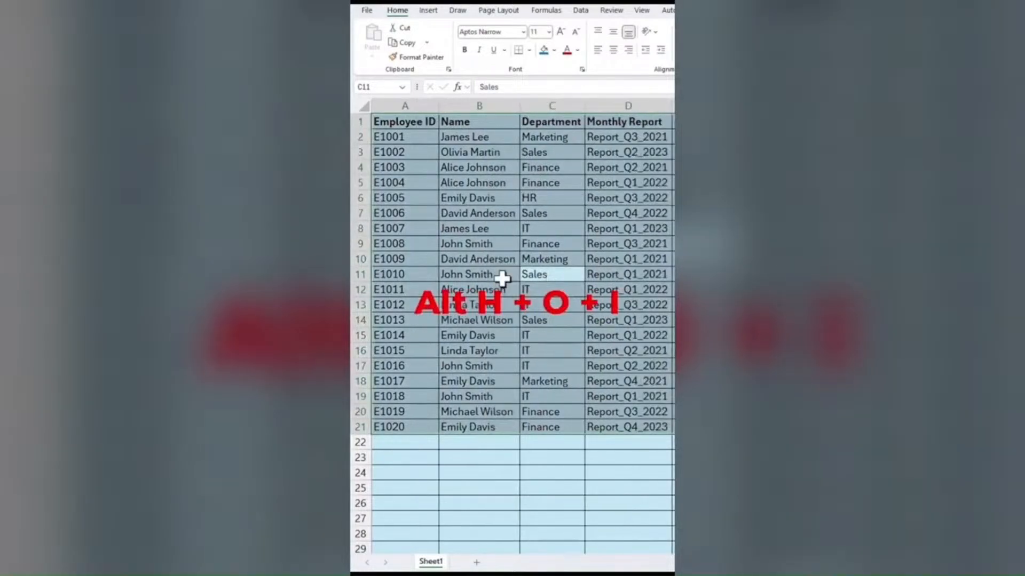
click(617, 262)
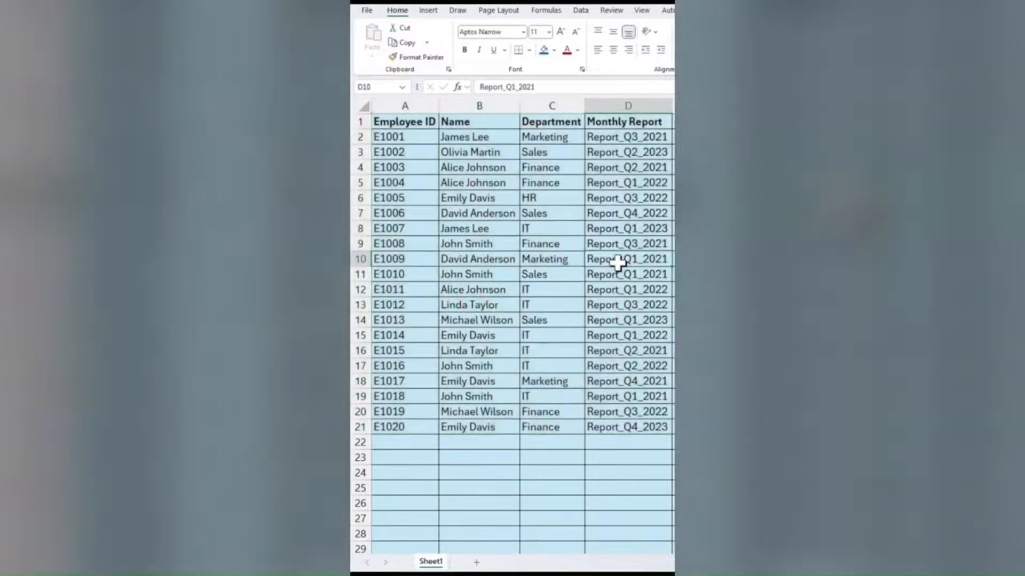
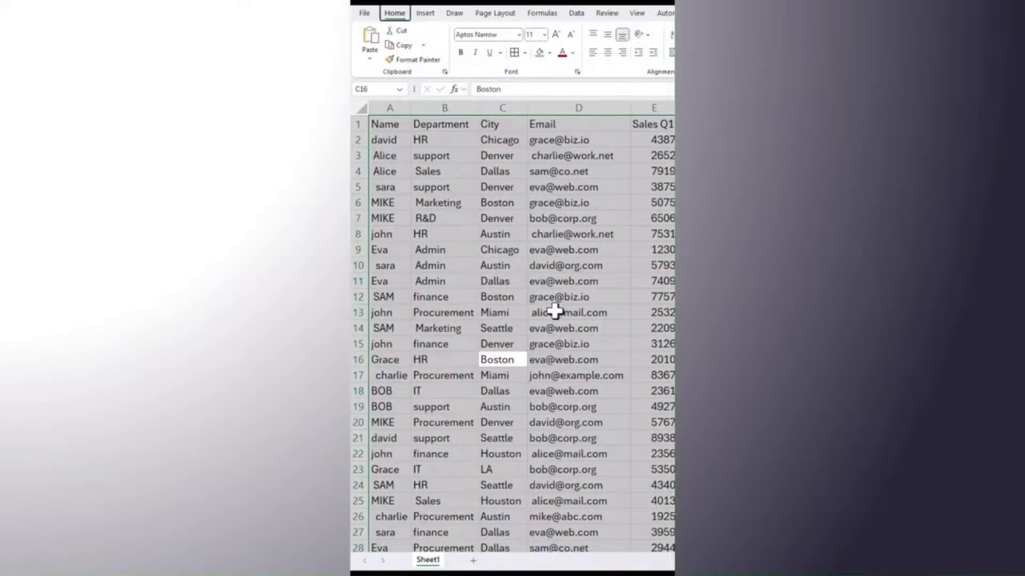
Apply All Borders to the selected employee sales data, which includes the Name, Department, City, Email and Sales columns
key(alt)
key(h)
key(b)
key(a)
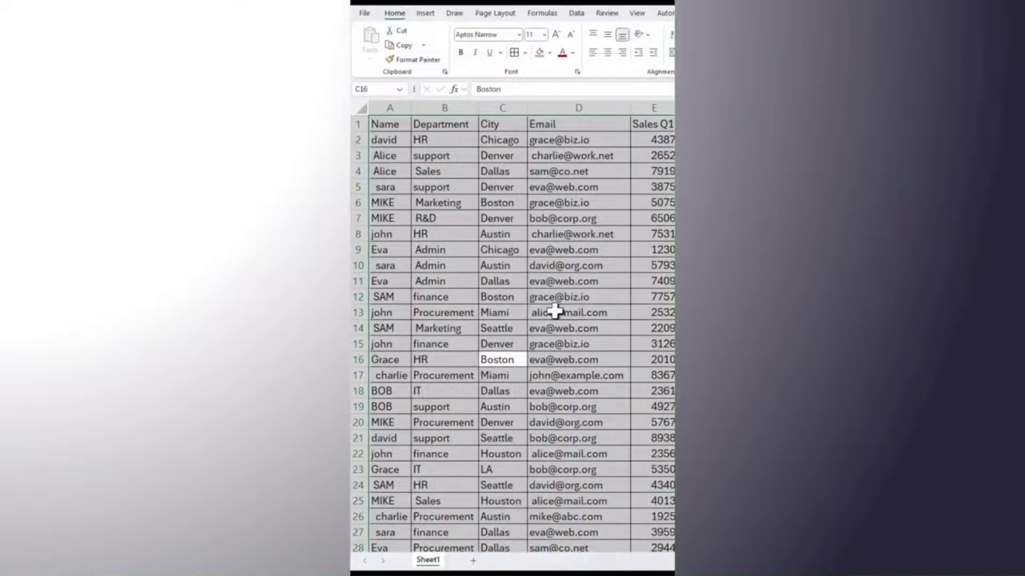
Convert the selected sales data into a table with a header row and look over its rows
key(ctrl+t)
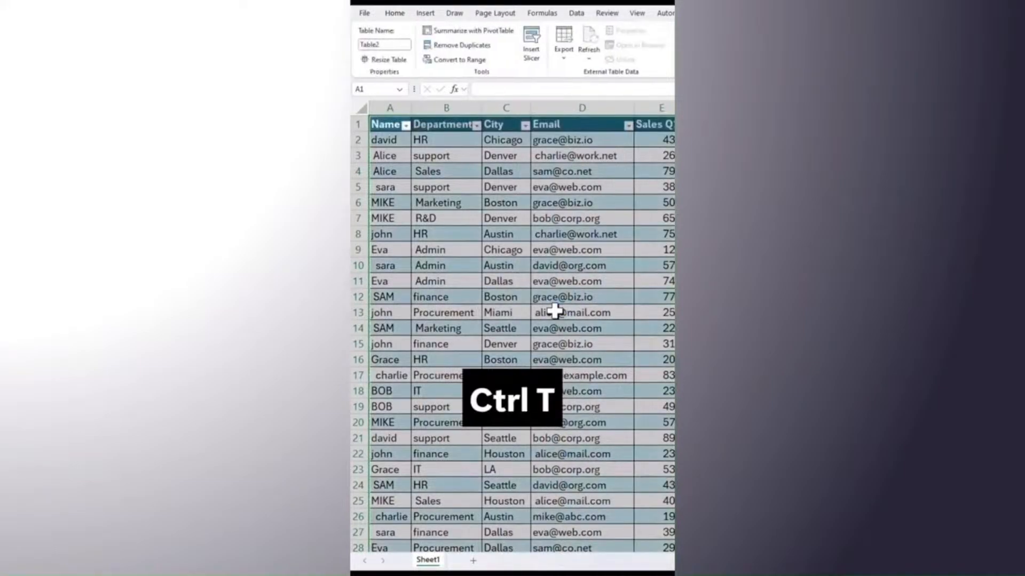
scroll(566, 350, down, 3)
scroll(574, 356, up, 2)
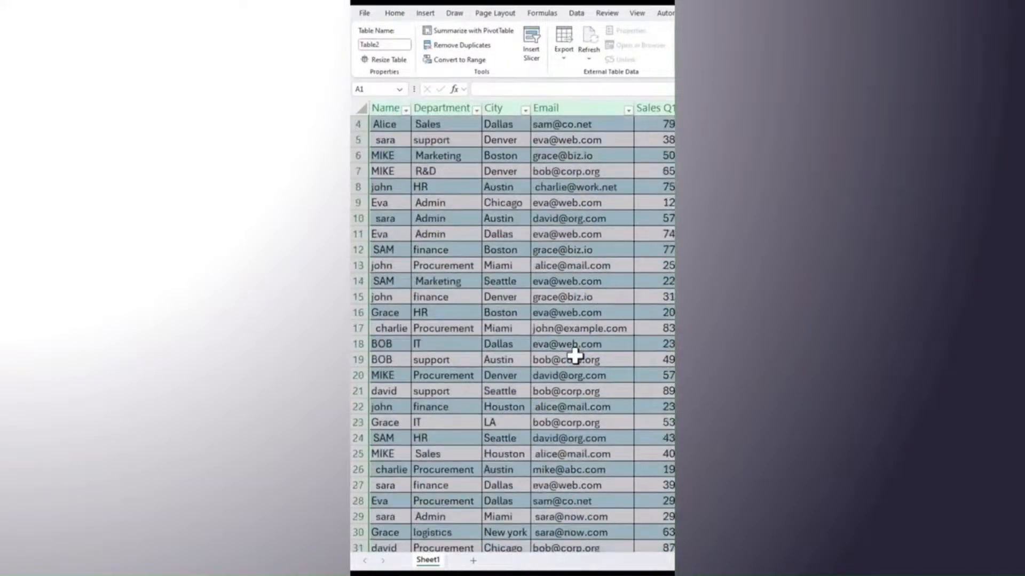
scroll(575, 356, up, 1)
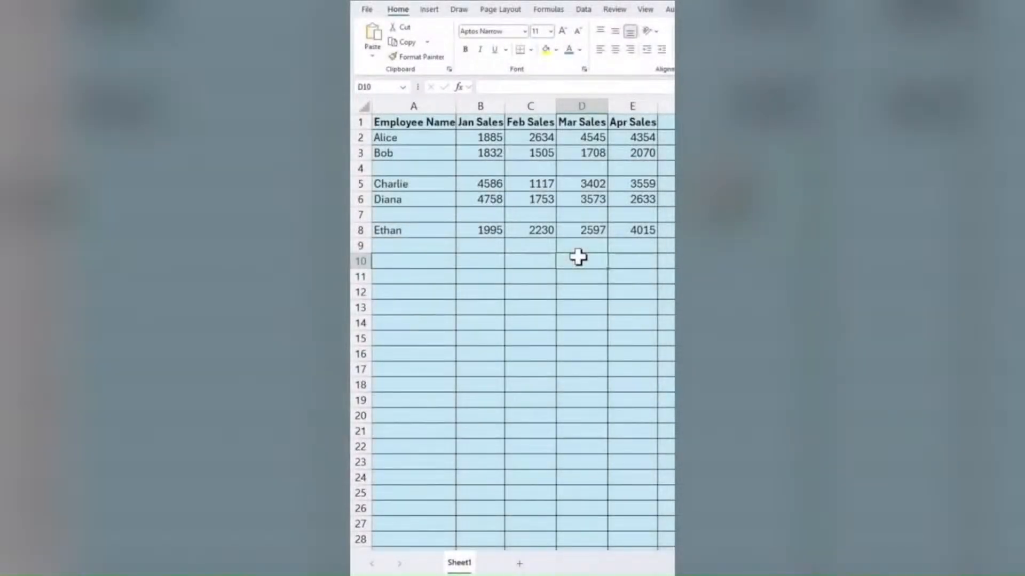
drag(406, 169, 549, 171)
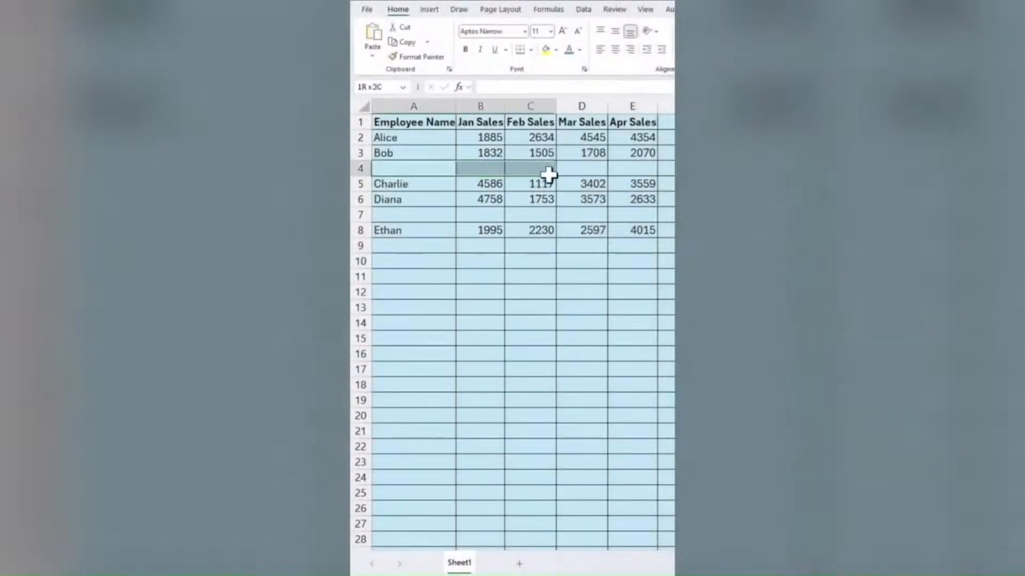
drag(430, 213, 584, 219)
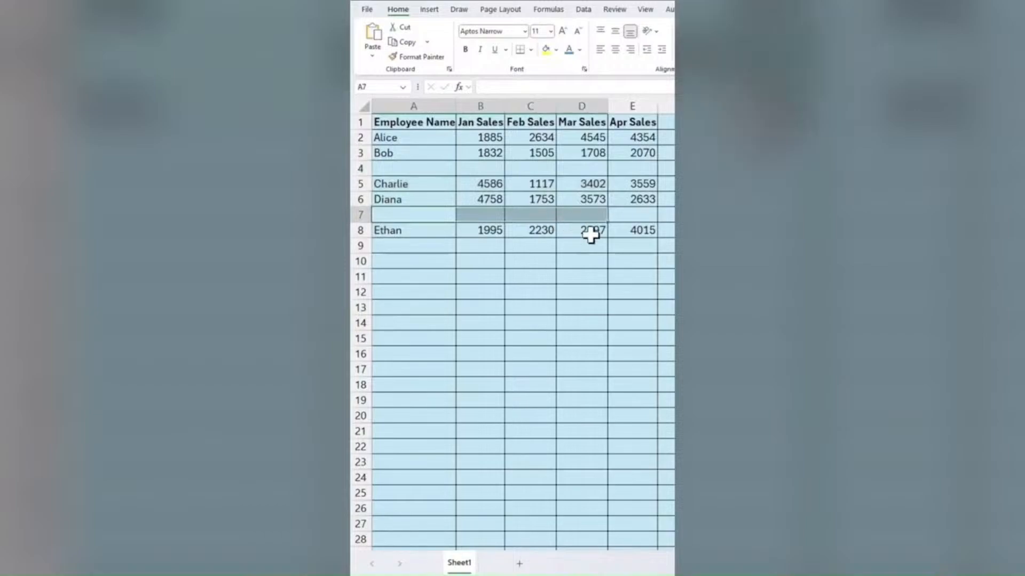
click(578, 257)
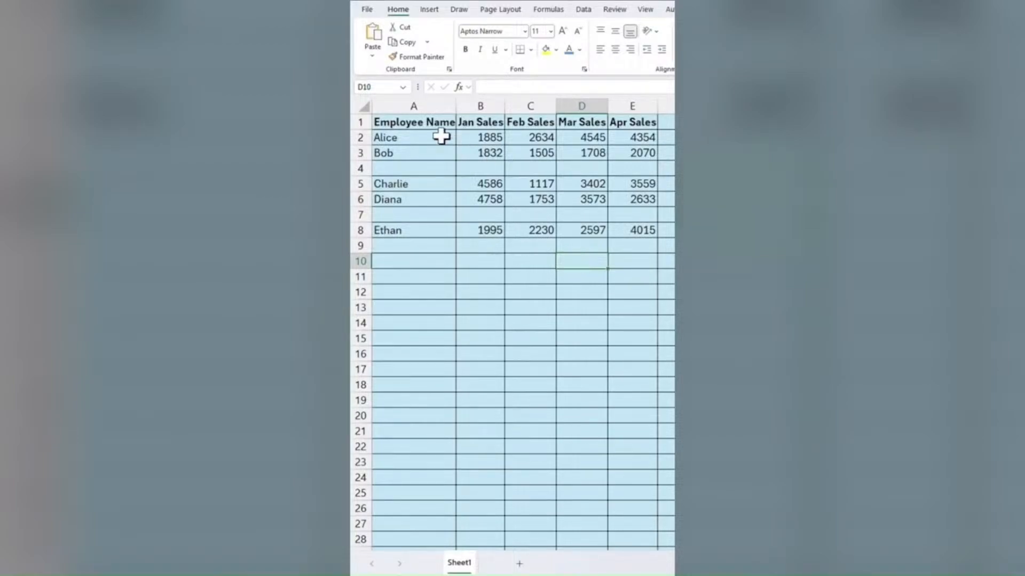
Select only the blank cells within A1:E8 of the monthly sales table using Go To Special with Blanks
mouse_move(407, 121)
mouse_down()
mouse_move(658, 239)
mouse_move(652, 234)
mouse_up()
key(F5)
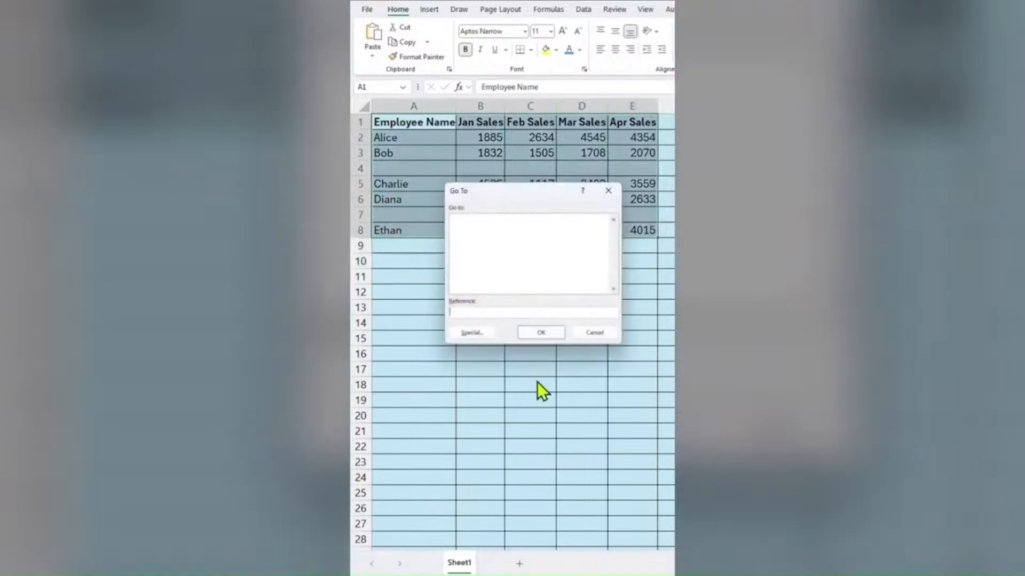
click(472, 332)
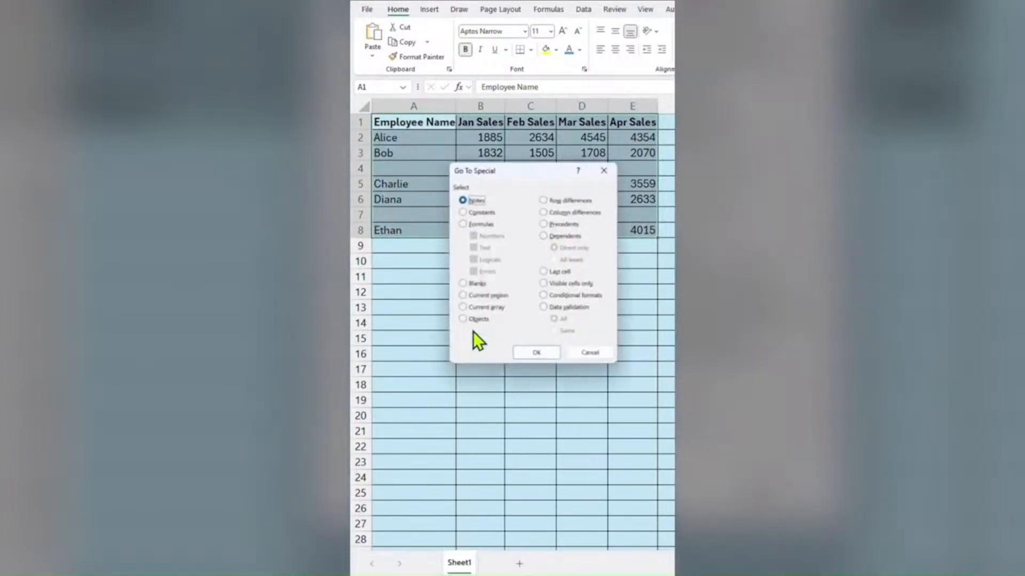
click(463, 284)
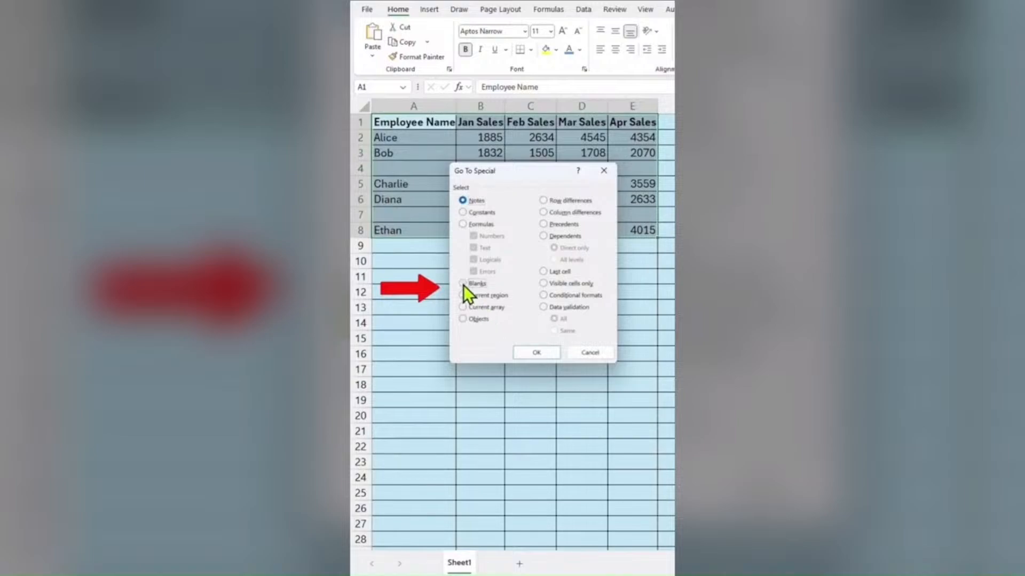
click(537, 354)
Delete the entire rows that contain the selected blank cells in the monthly sales table
right_click(439, 172)
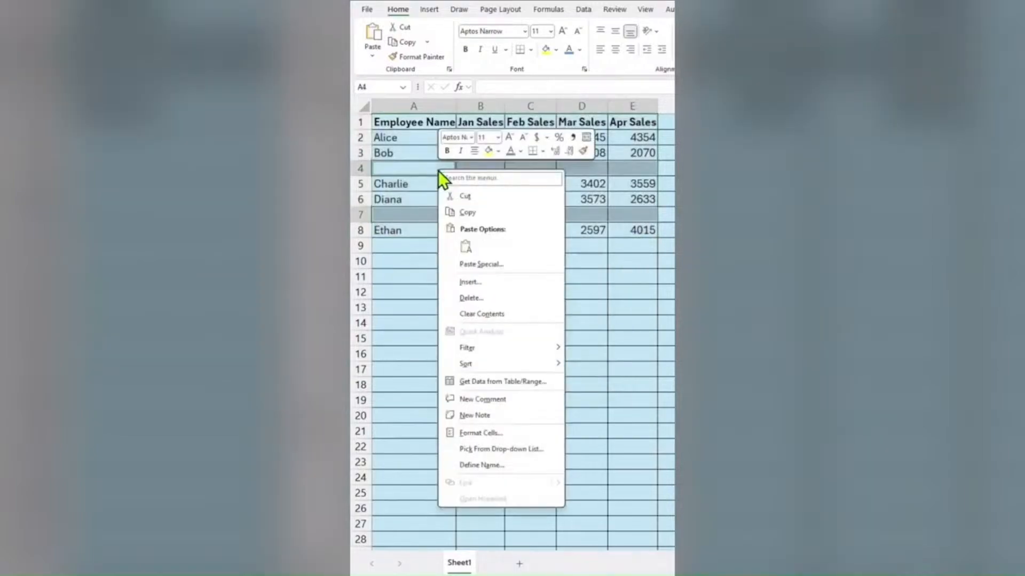
click(477, 297)
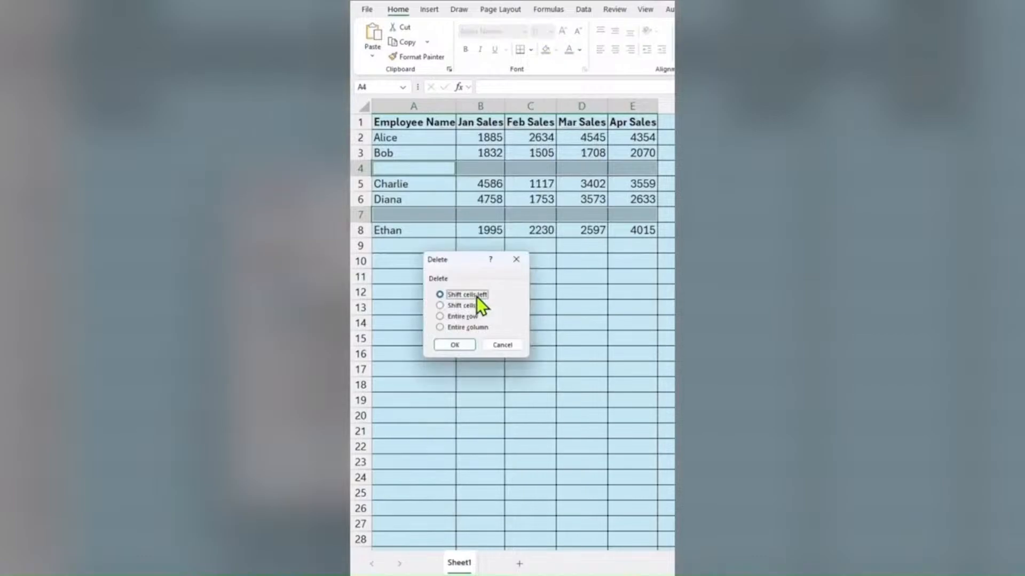
click(443, 317)
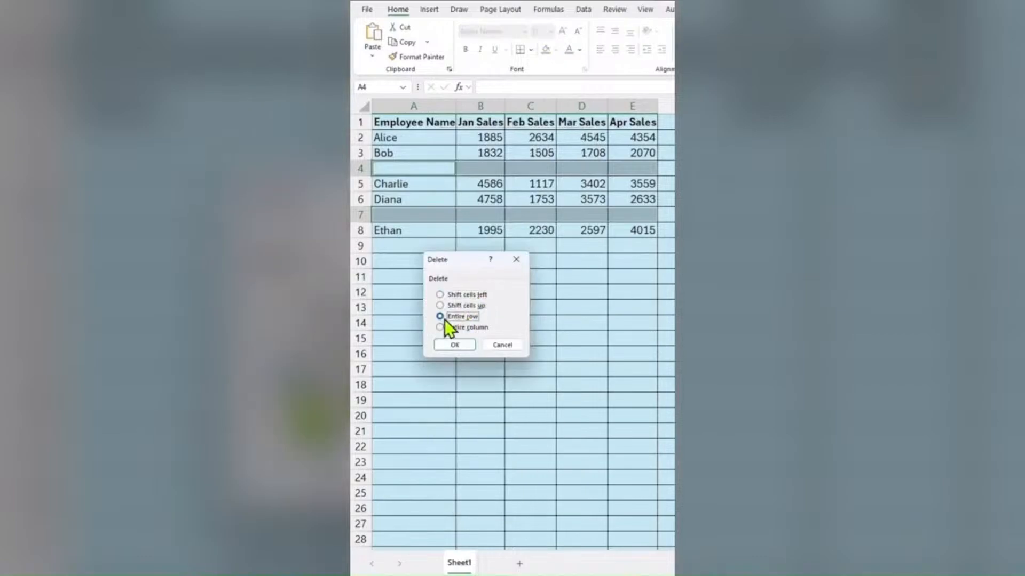
click(454, 345)
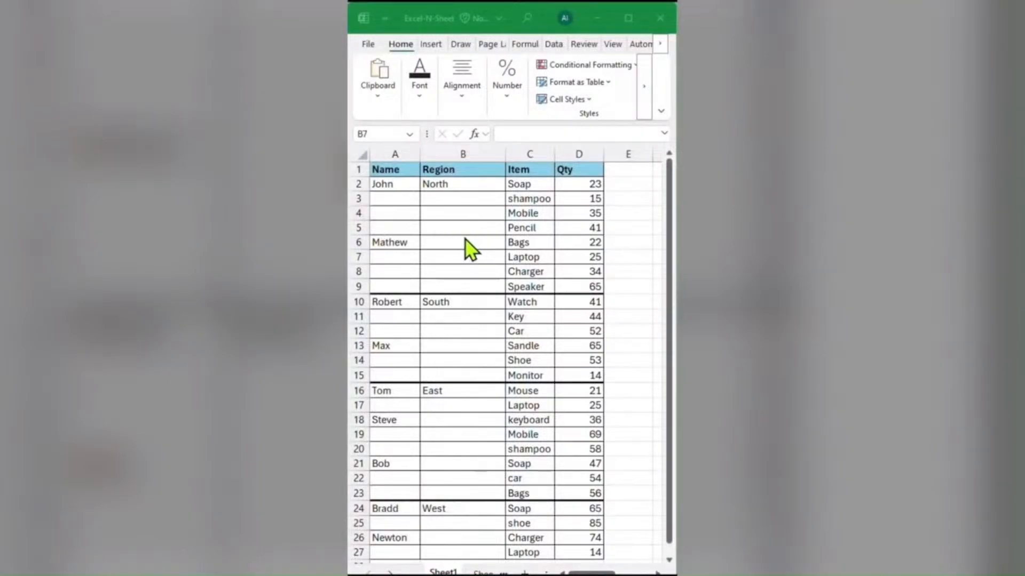
Try filling the name in A2 down to A5 and the region North from B2 down to B9, and undo both fills
click(404, 183)
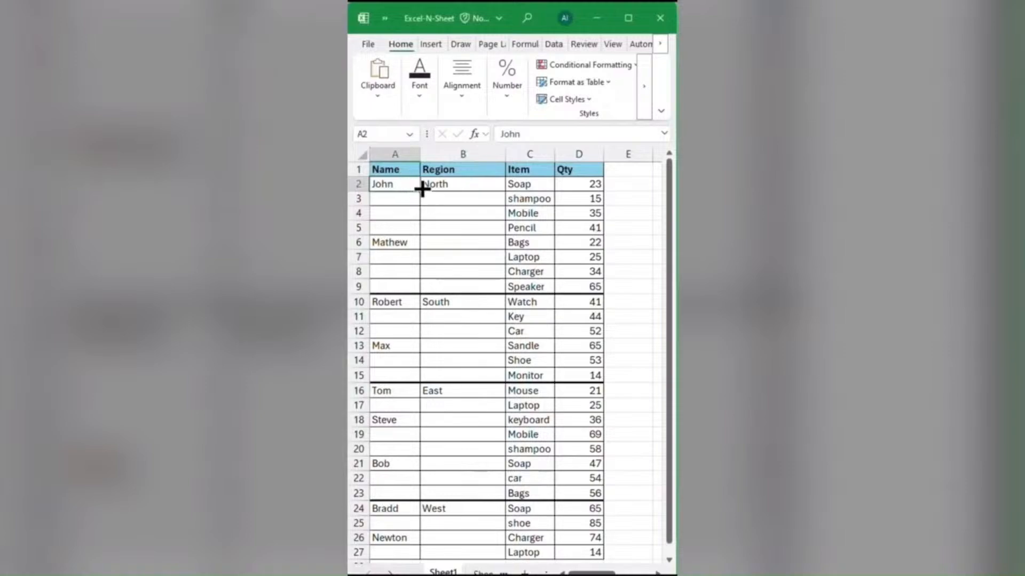
drag(420, 190, 411, 231)
click(462, 183)
drag(505, 191, 494, 288)
click(487, 232)
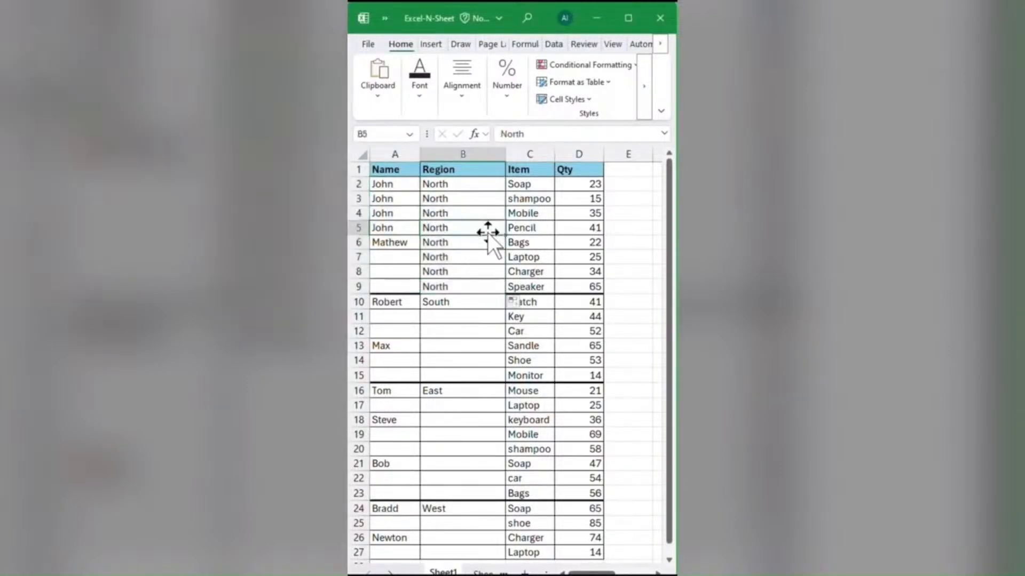
key(ctrl+z)
key(ctrl+z)
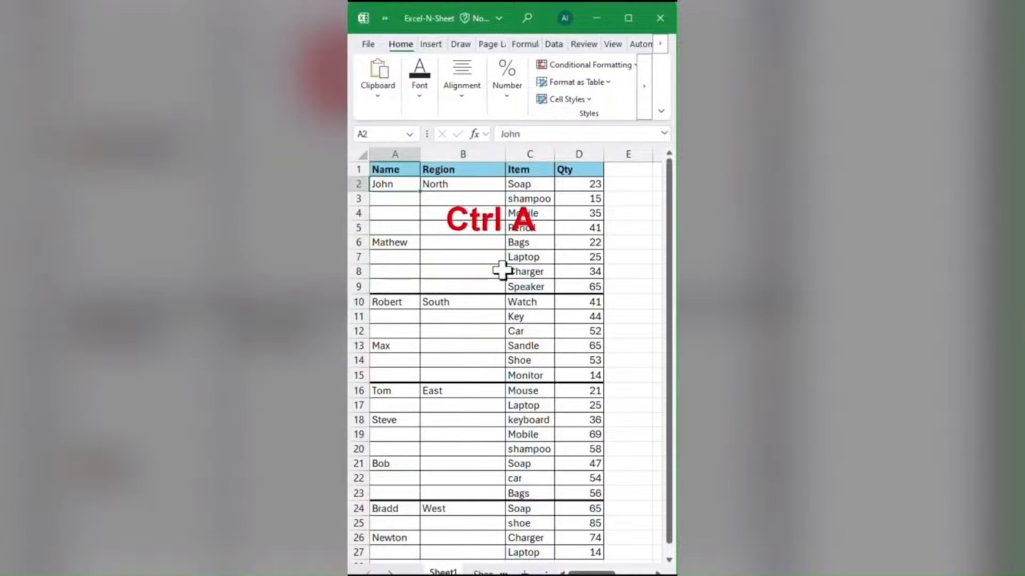
Select all blank cells in the Name, Region, Item and Qty table using Go To Special with Blanks
click(502, 270)
key(ctrl+a)
key(ctrl+g)
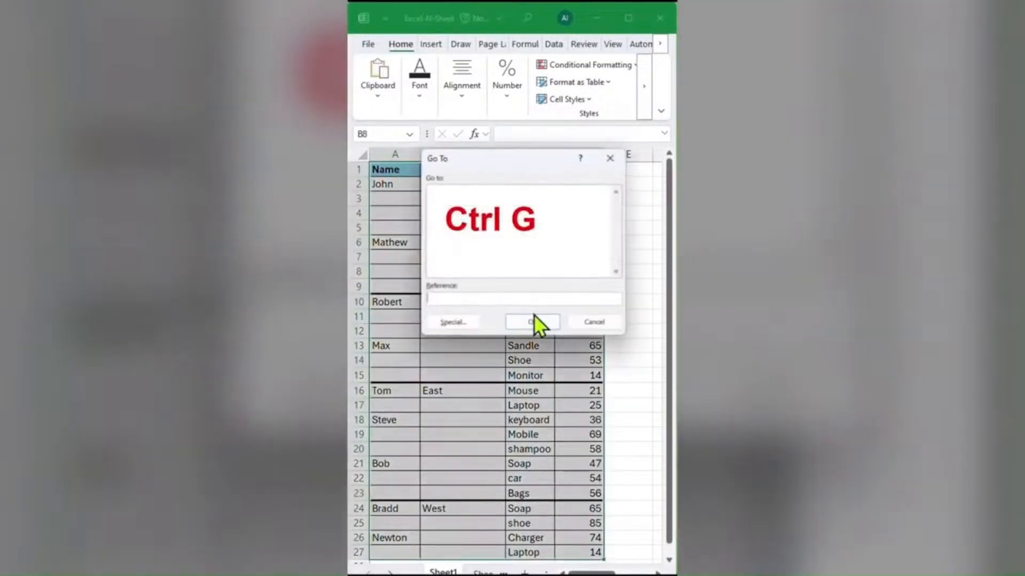
click(460, 323)
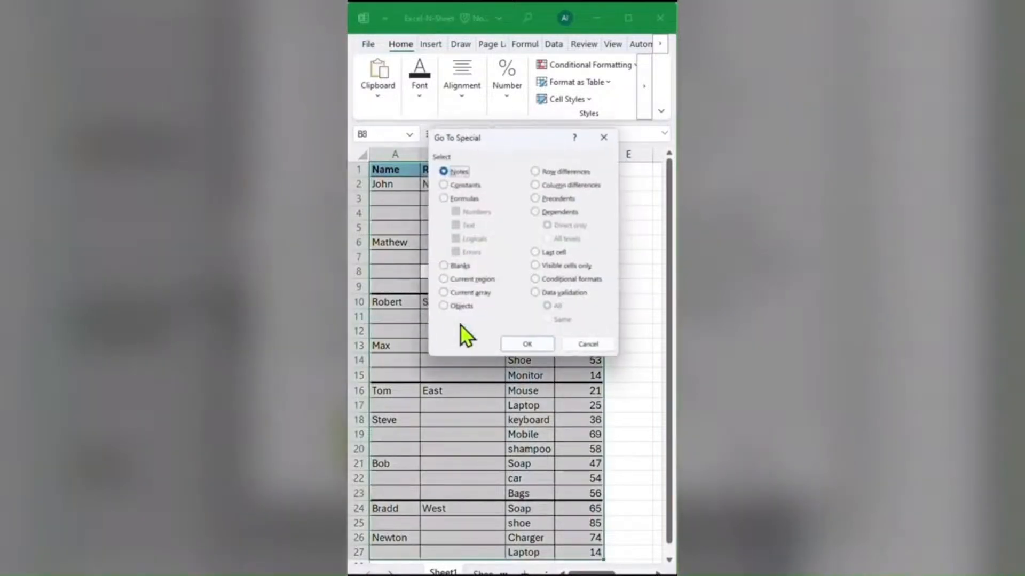
click(440, 265)
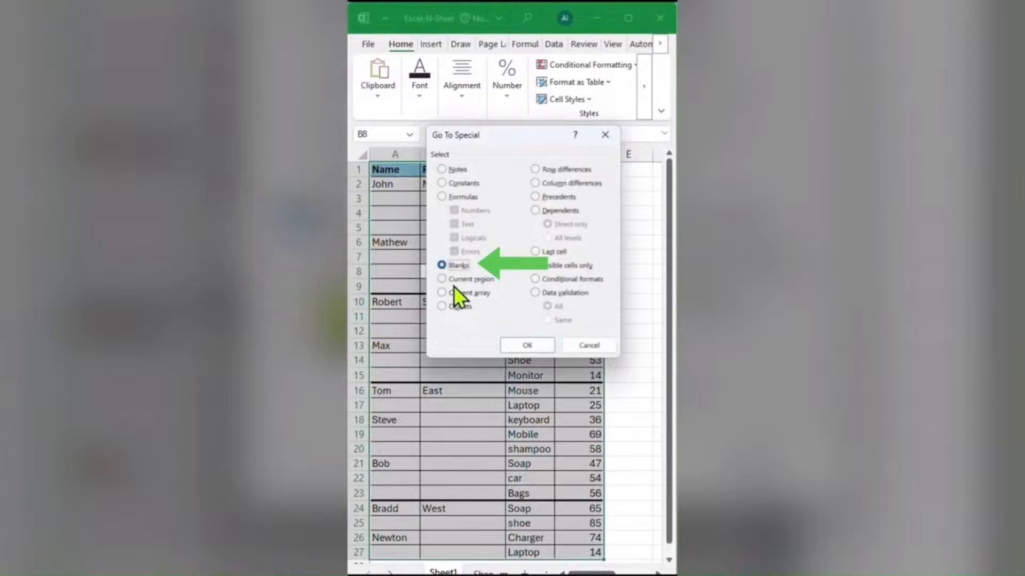
click(526, 345)
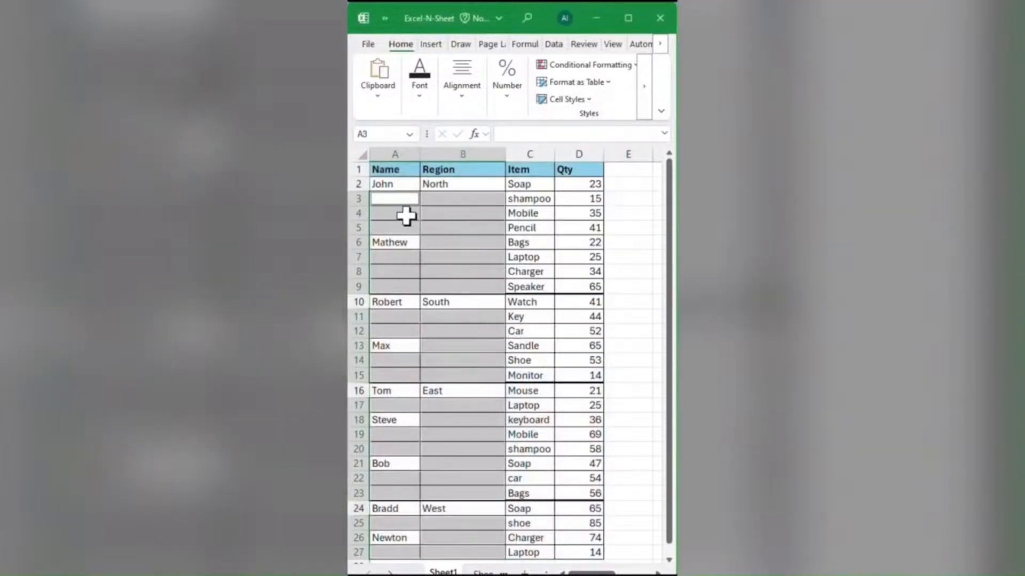
Fill all selected blank cells at once with a relative formula starting in A3 as =A2, referring to the cell above
text(=)
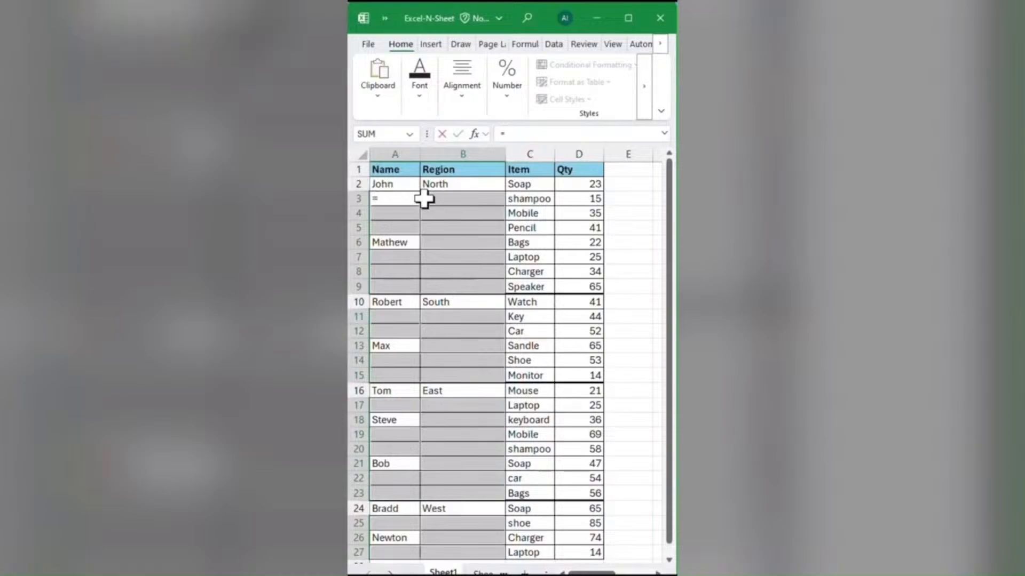
click(389, 184)
key(ctrl+Return)
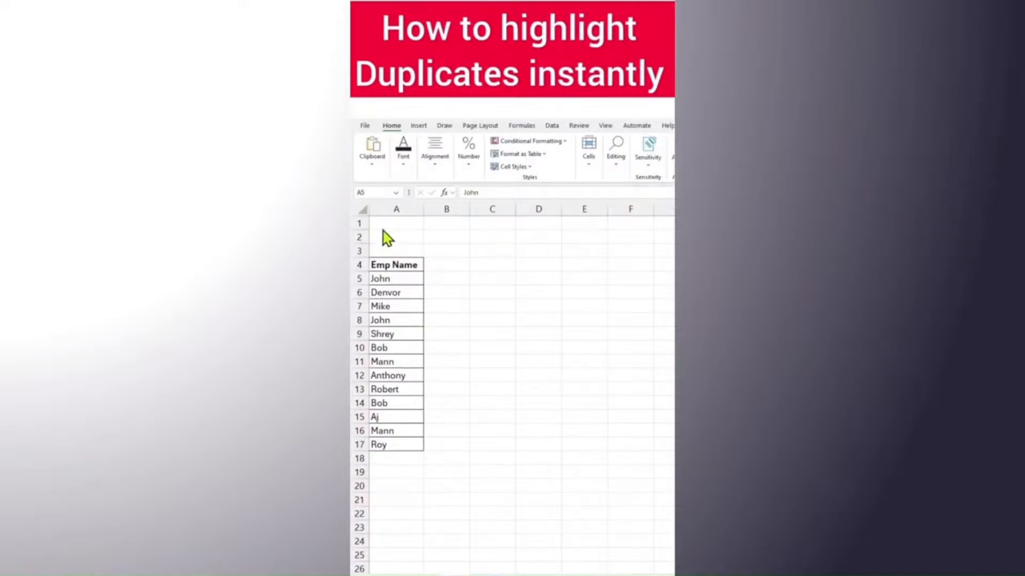
Highlight the duplicate values in the Emp Name column A with Green Fill with Dark Green Text
click(392, 209)
click(395, 206)
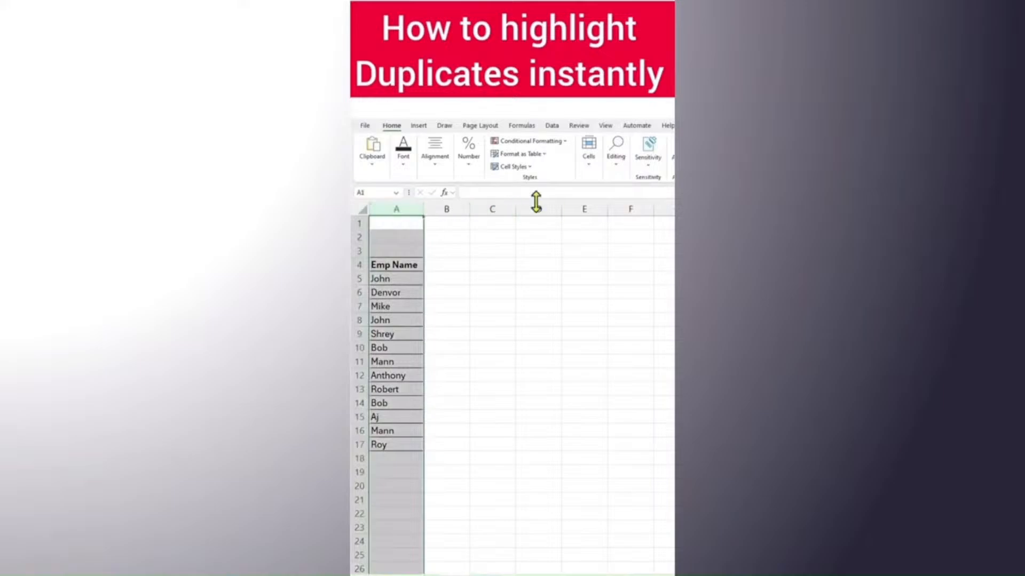
click(548, 142)
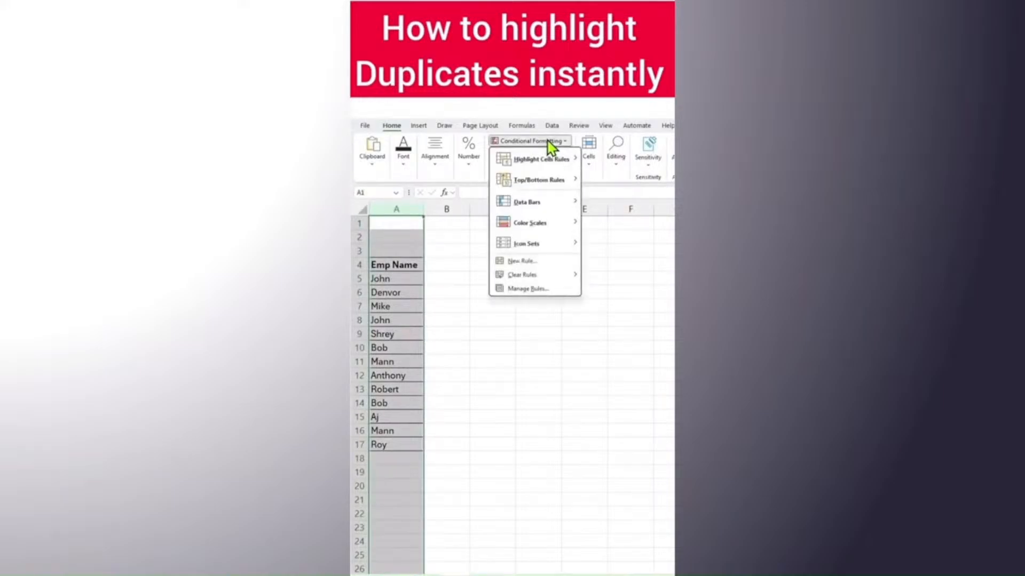
mouse_move(547, 163)
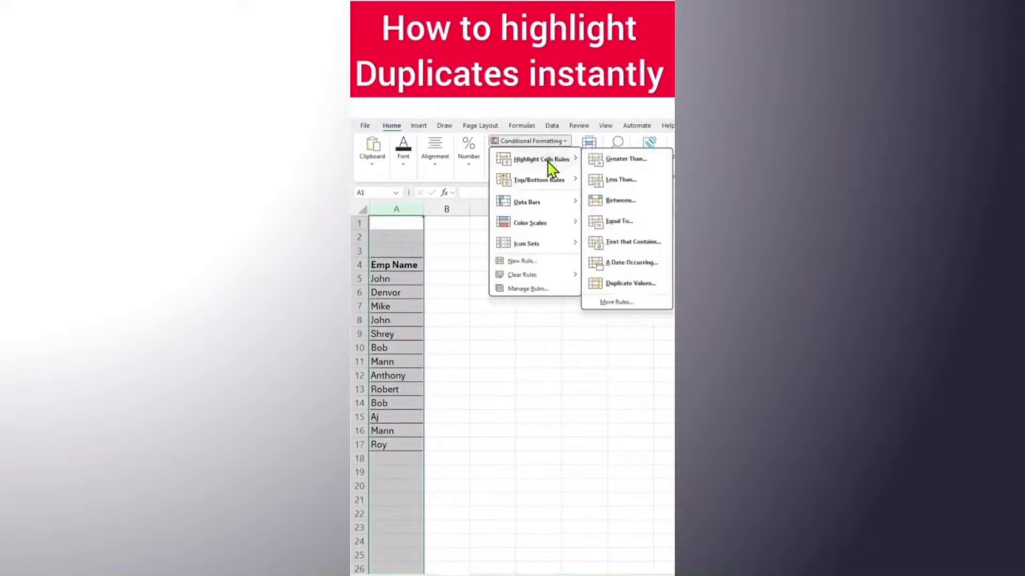
click(624, 287)
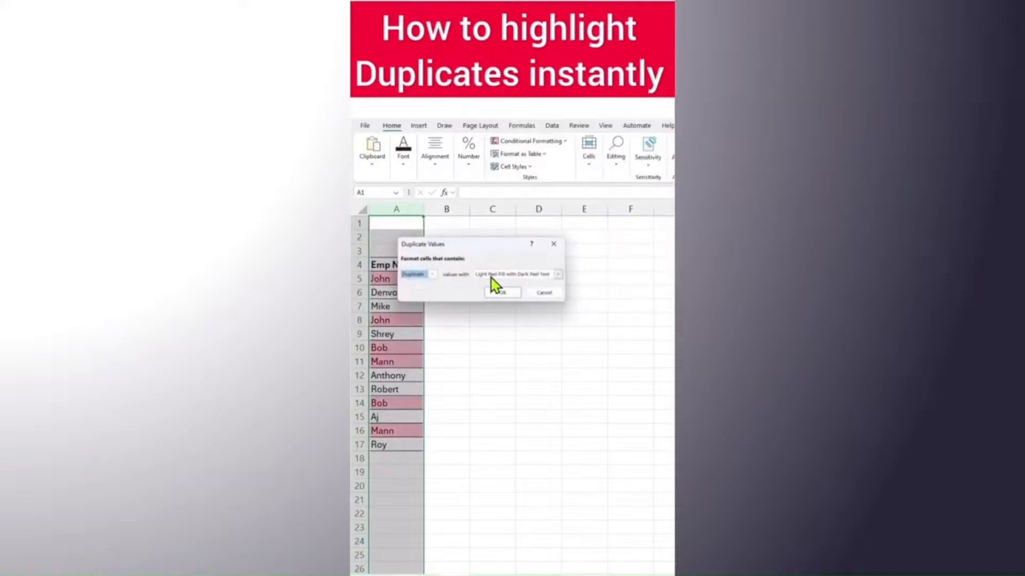
click(491, 276)
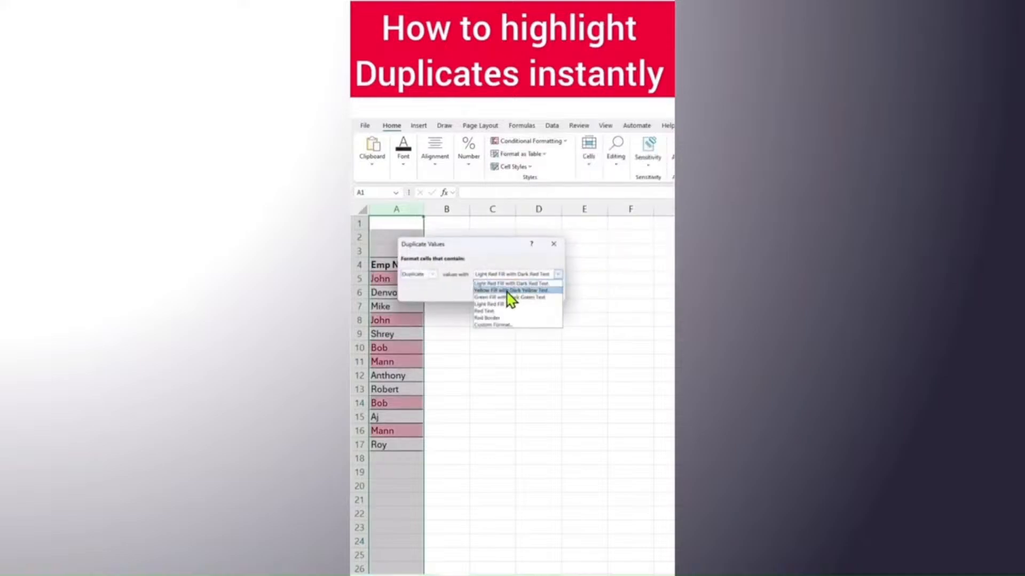
click(509, 297)
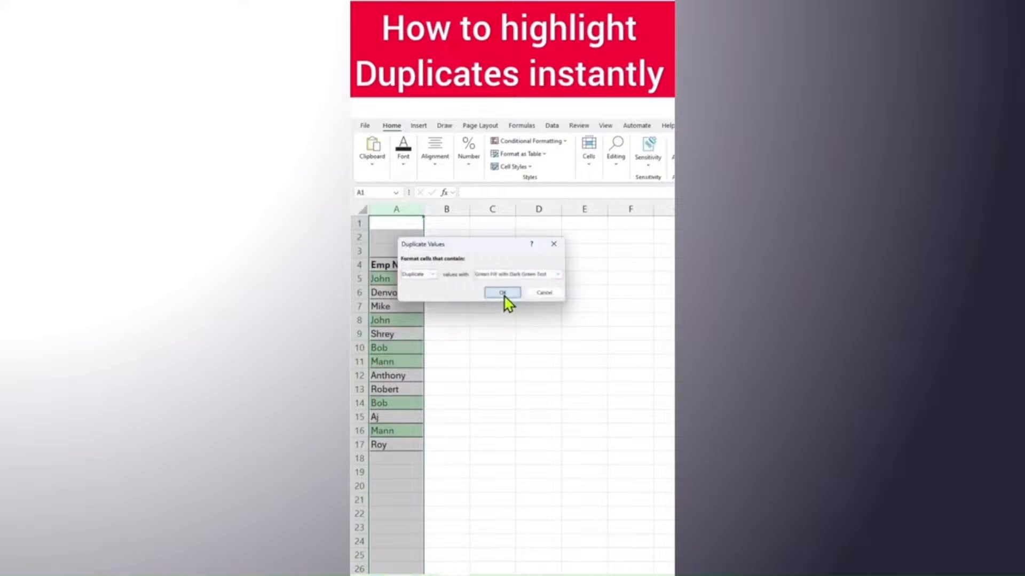
click(502, 293)
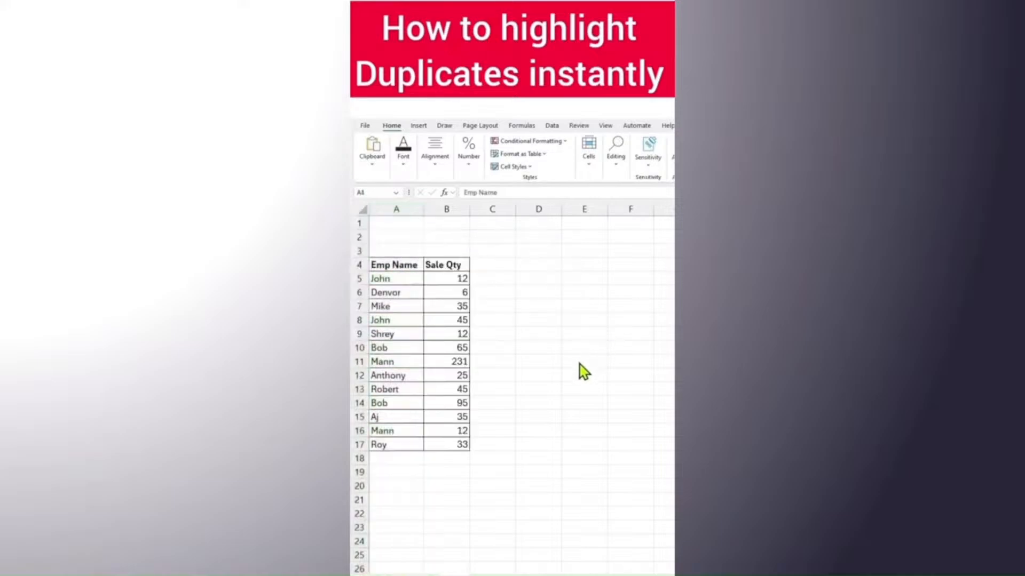
Highlight the duplicate values in columns A and B, Emp Name and Sale Qty, with Yellow Fill with Dark Yellow Text
drag(396, 209, 442, 209)
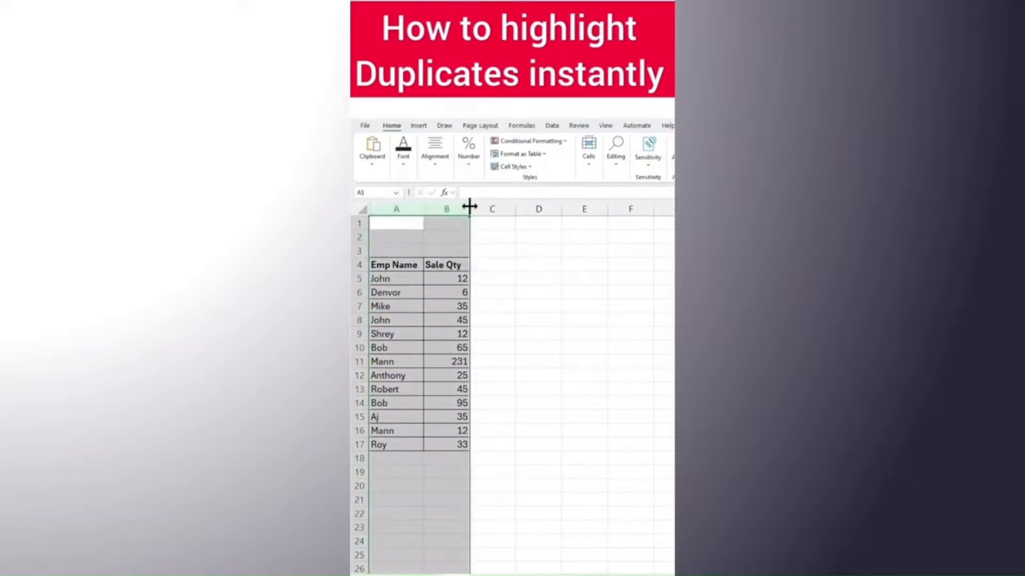
click(529, 143)
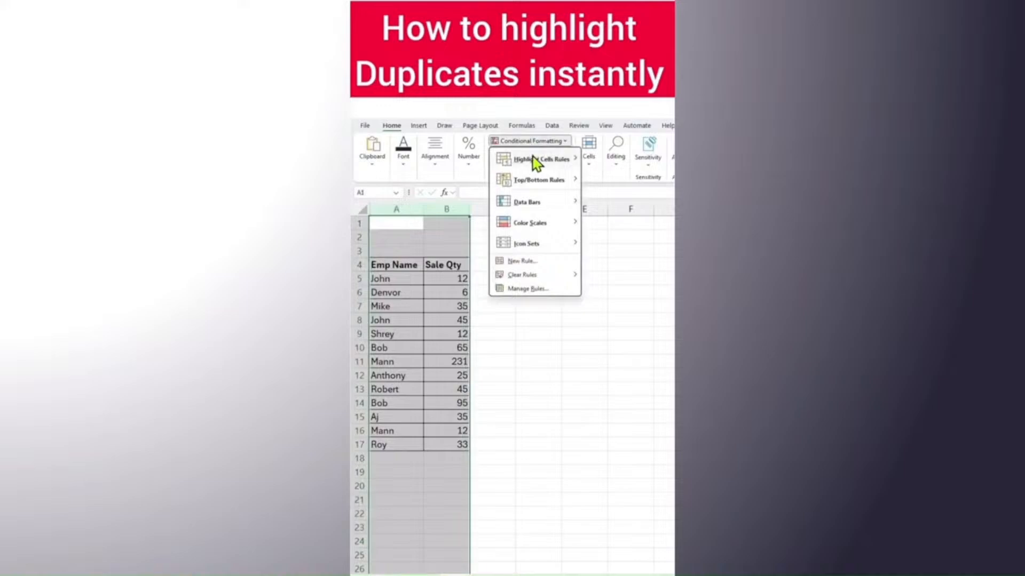
mouse_move(533, 160)
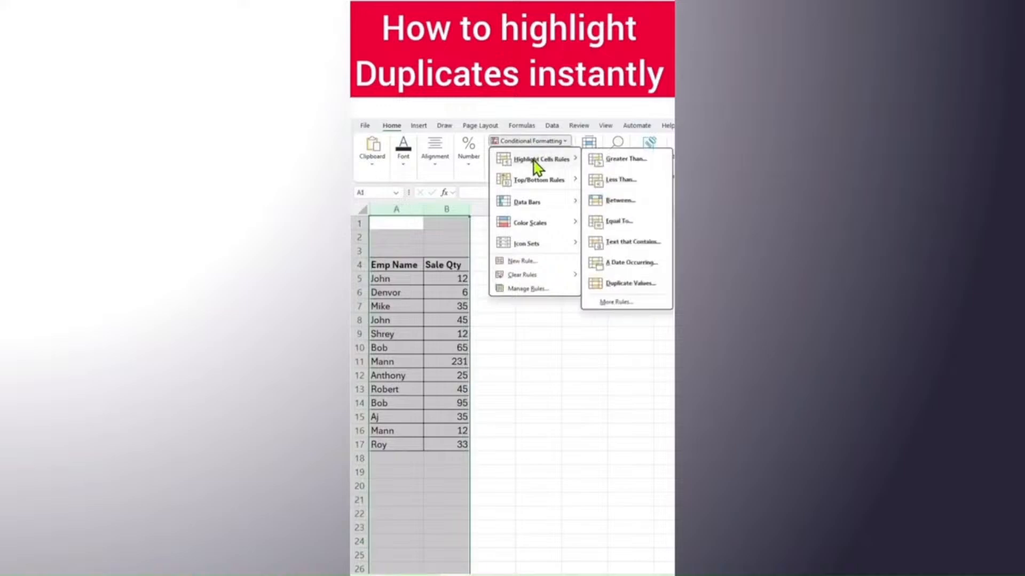
click(634, 289)
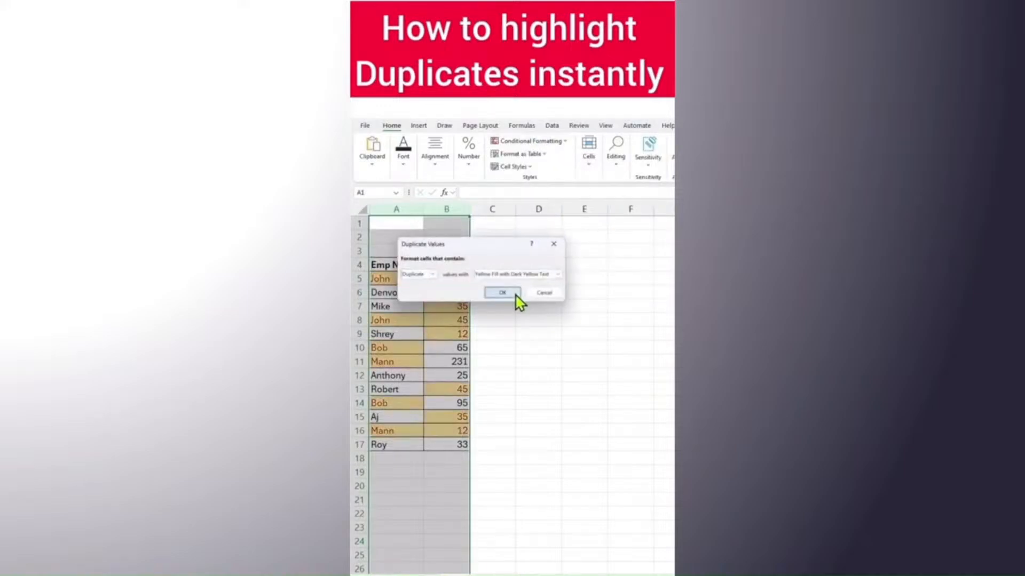
click(514, 294)
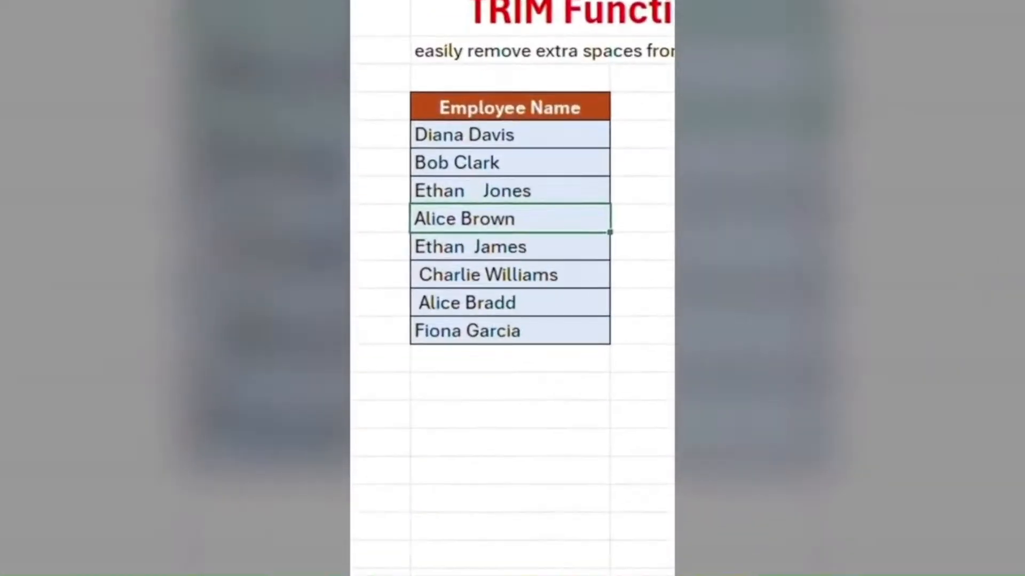
Try sorting the untrimmed Employee Name list by cell values from A to Z and inspect the order of the first names
drag(510, 135, 520, 336)
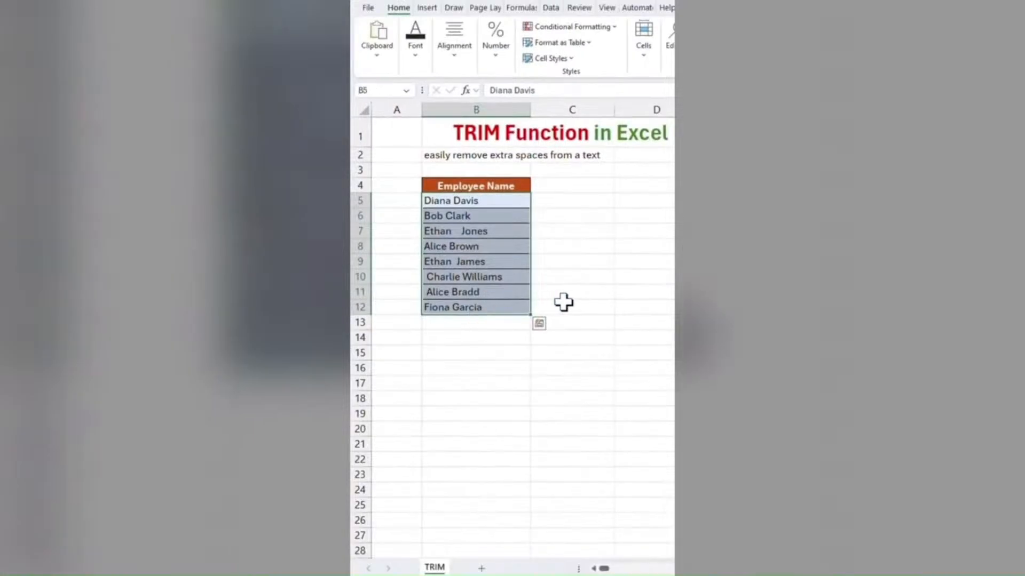
click(564, 302)
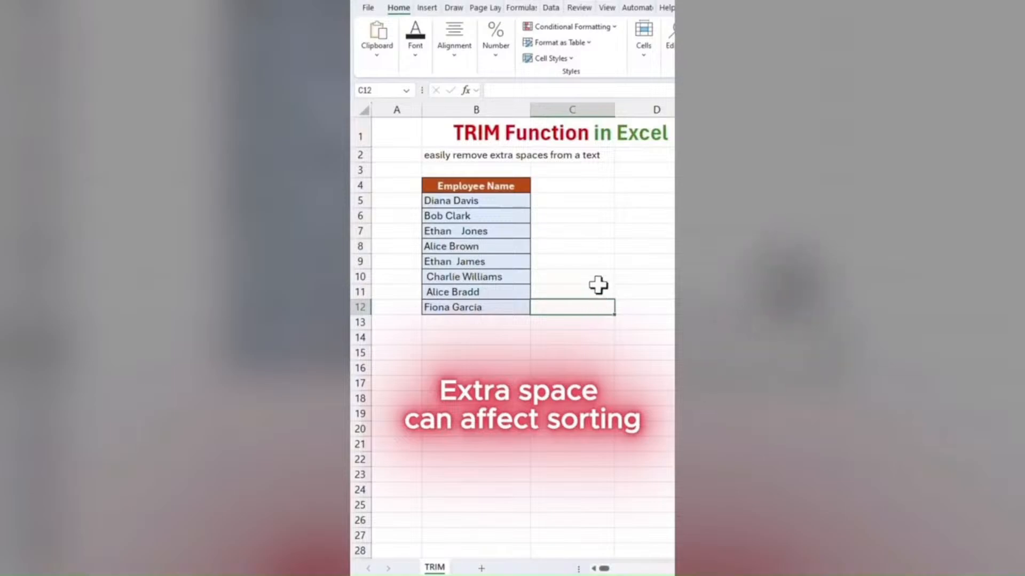
click(492, 202)
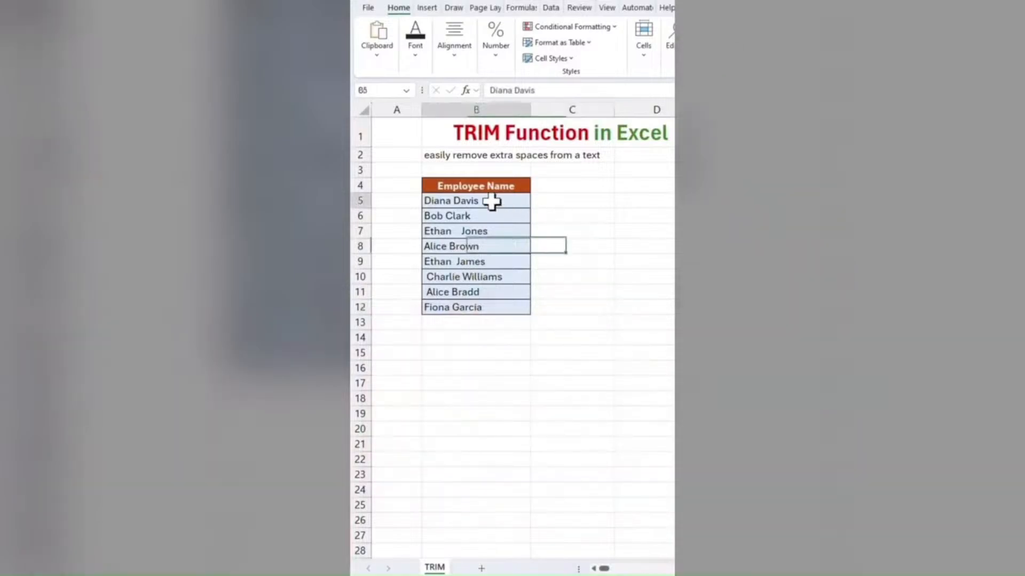
click(551, 7)
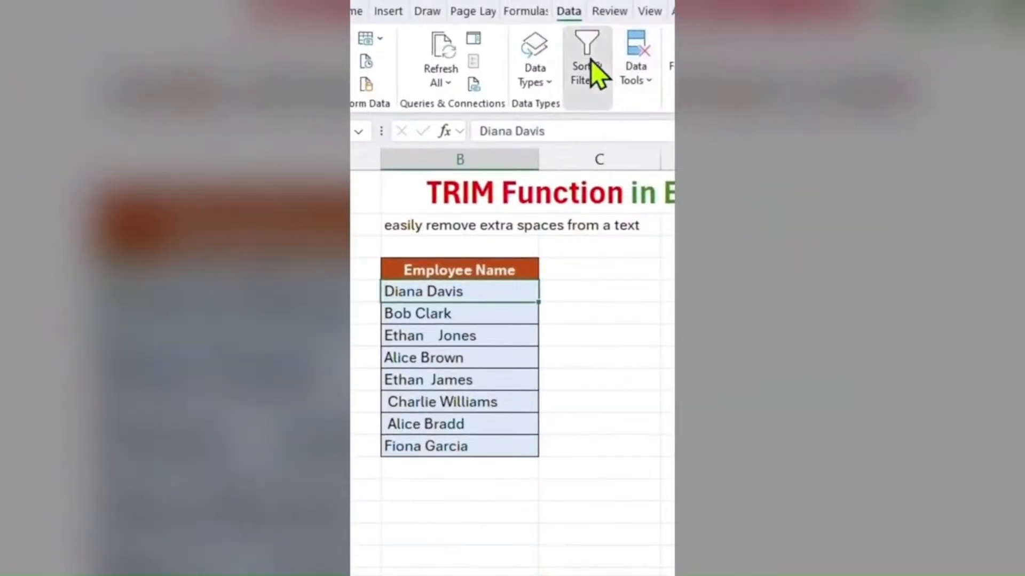
click(588, 67)
click(617, 148)
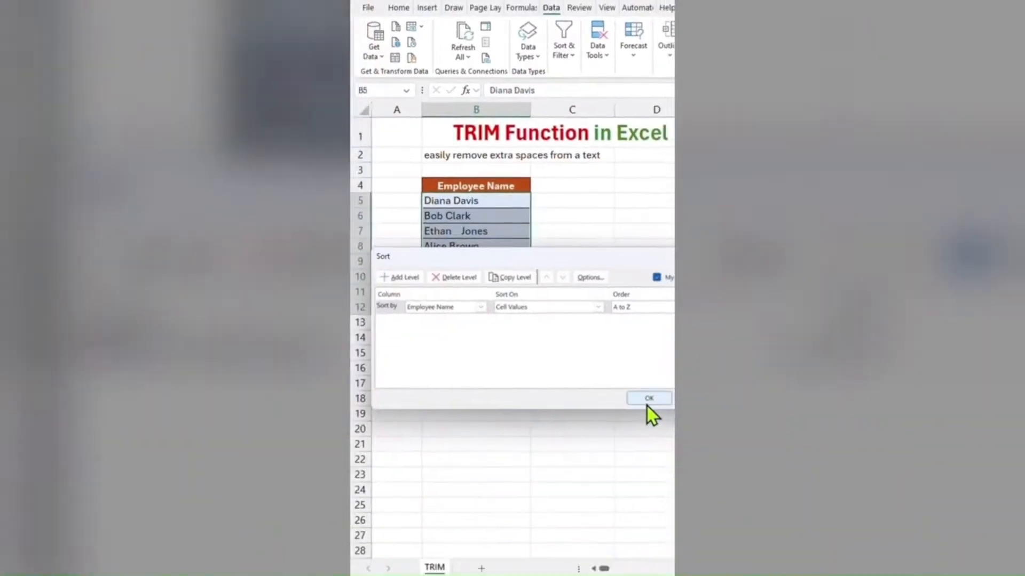
click(686, 517)
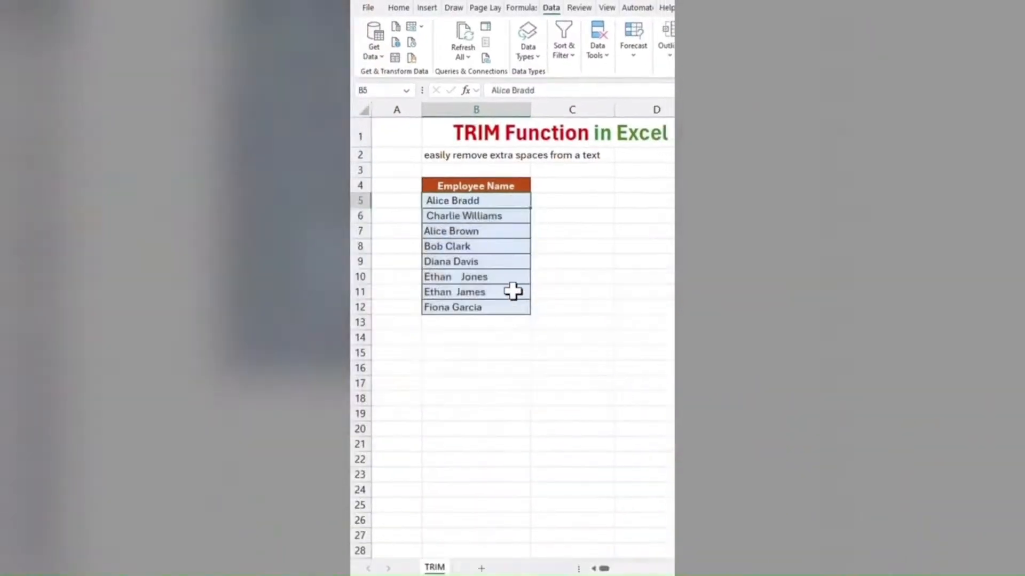
click(469, 216)
click(450, 203)
click(451, 231)
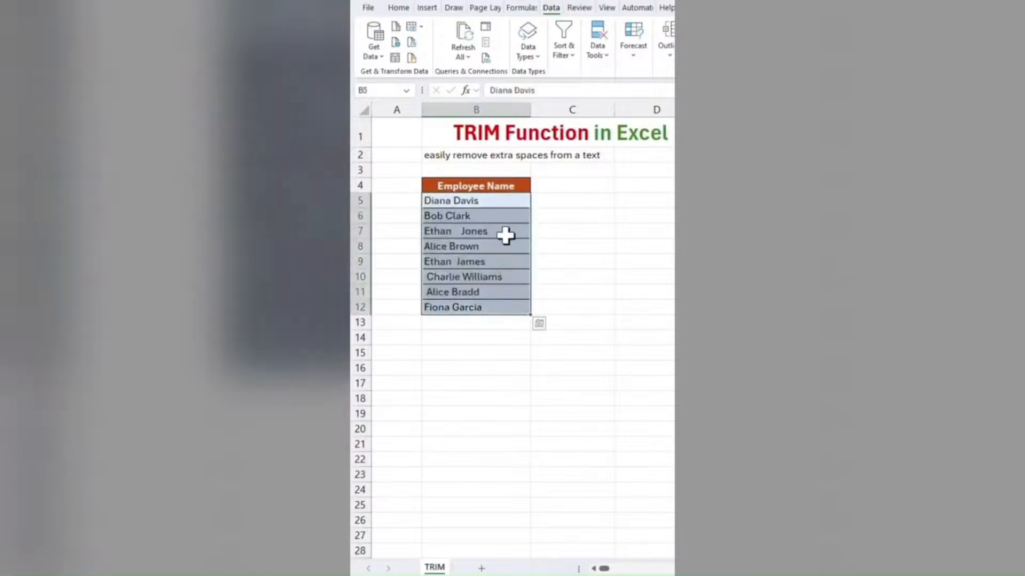
Enter the formula =TRIM(B5) in C5 to remove the extra spaces from the first employee name
click(572, 201)
text(=)
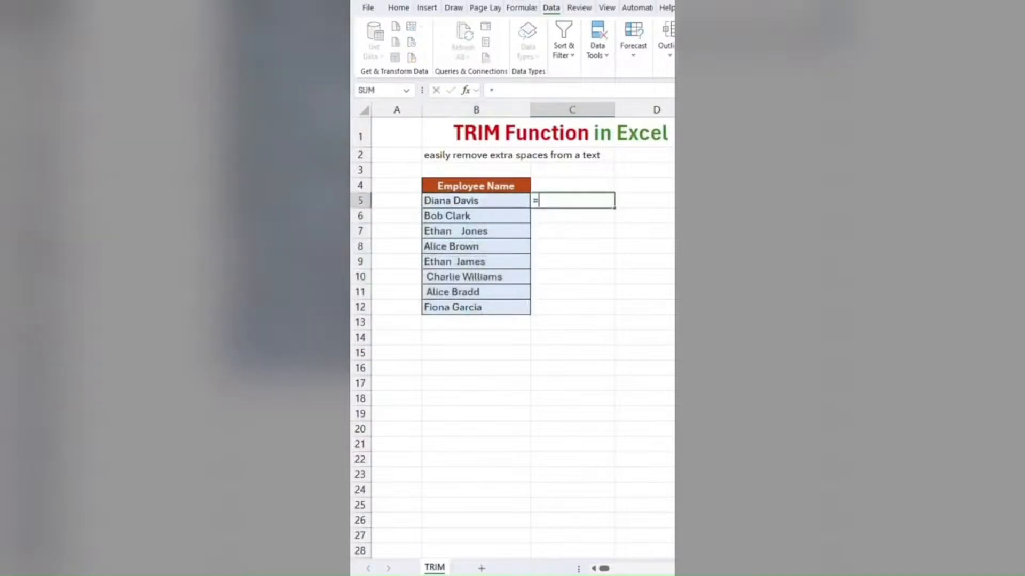
text(trim)
key(Tab)
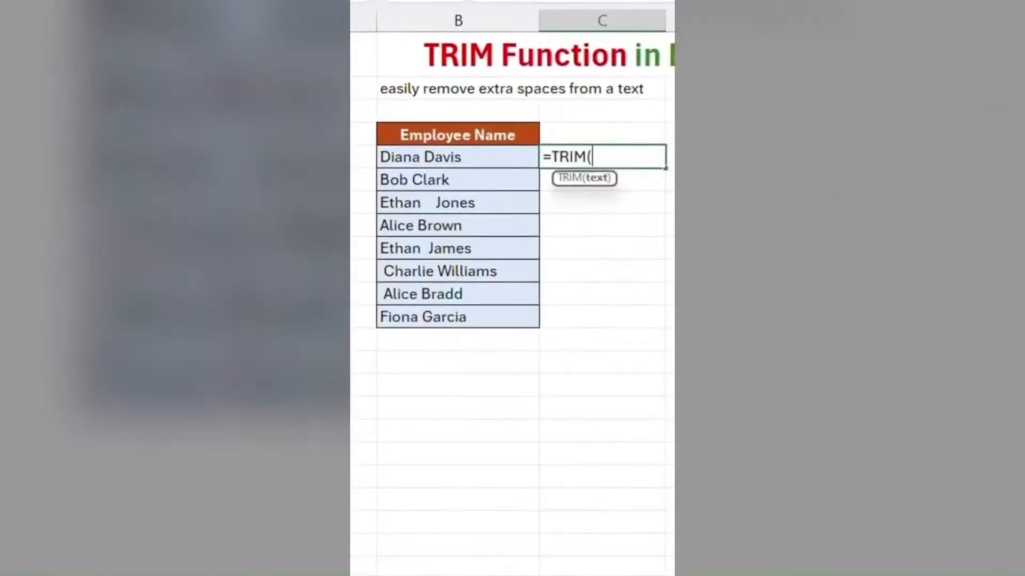
key(Left)
text())
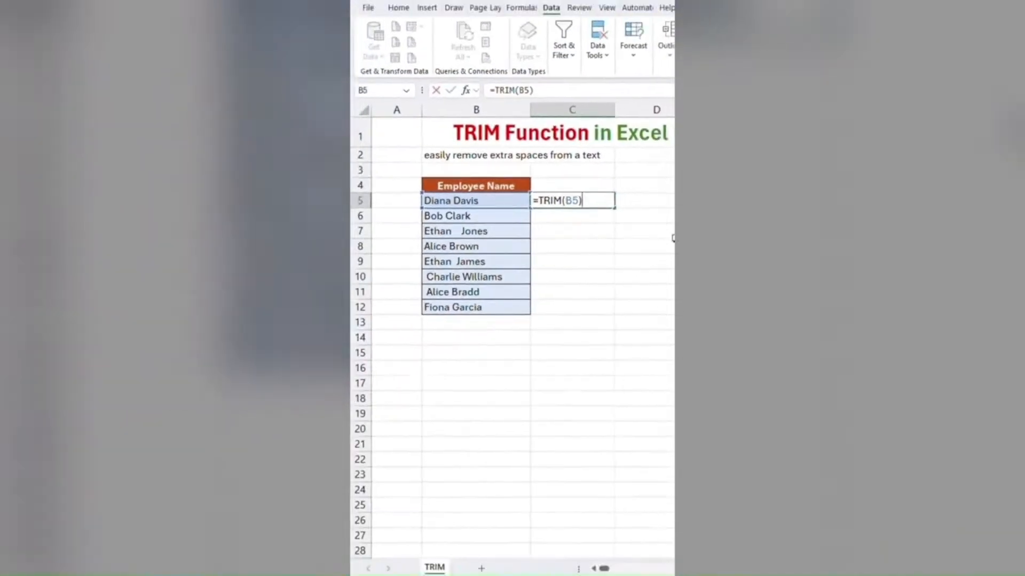
key(Return)
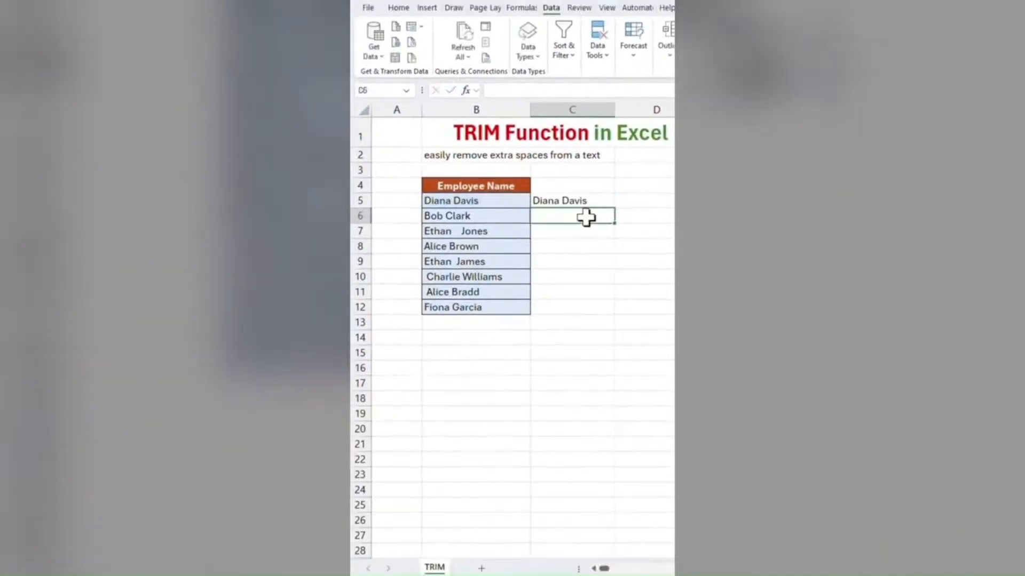
Fill the TRIM formula from C5 down to C12 alongside the Employee Name list
click(588, 201)
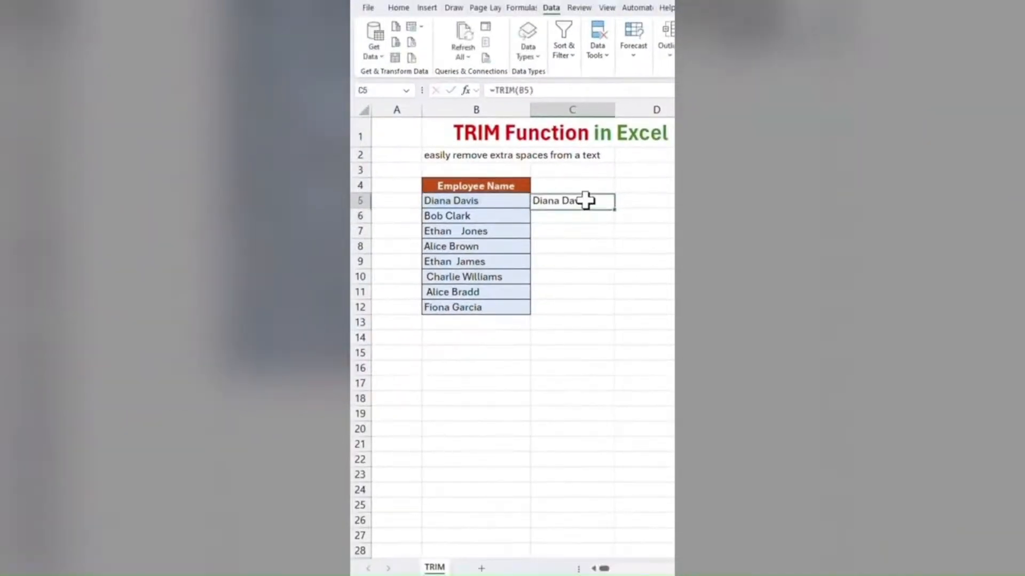
double_click(614, 210)
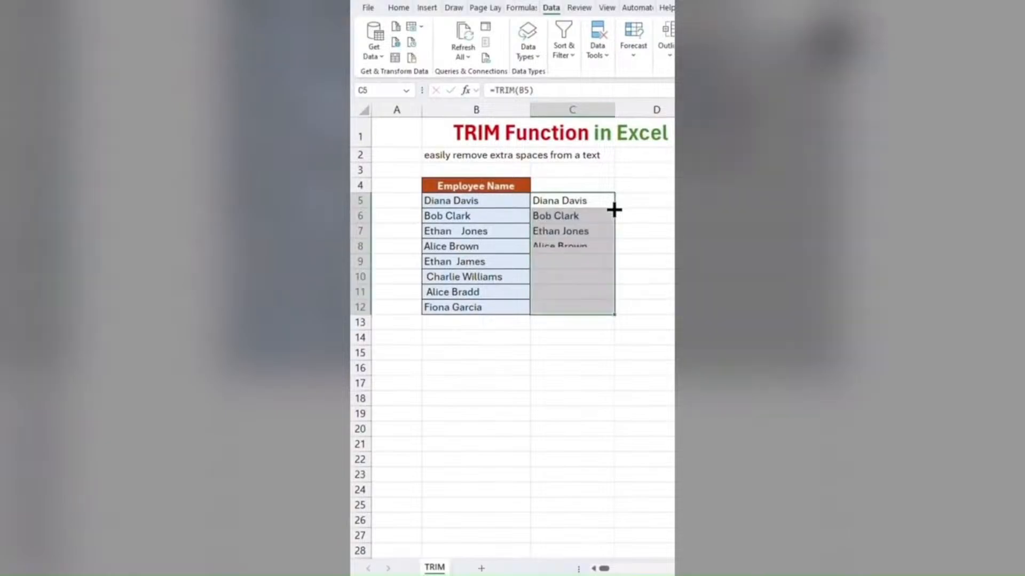
click(570, 216)
click(573, 201)
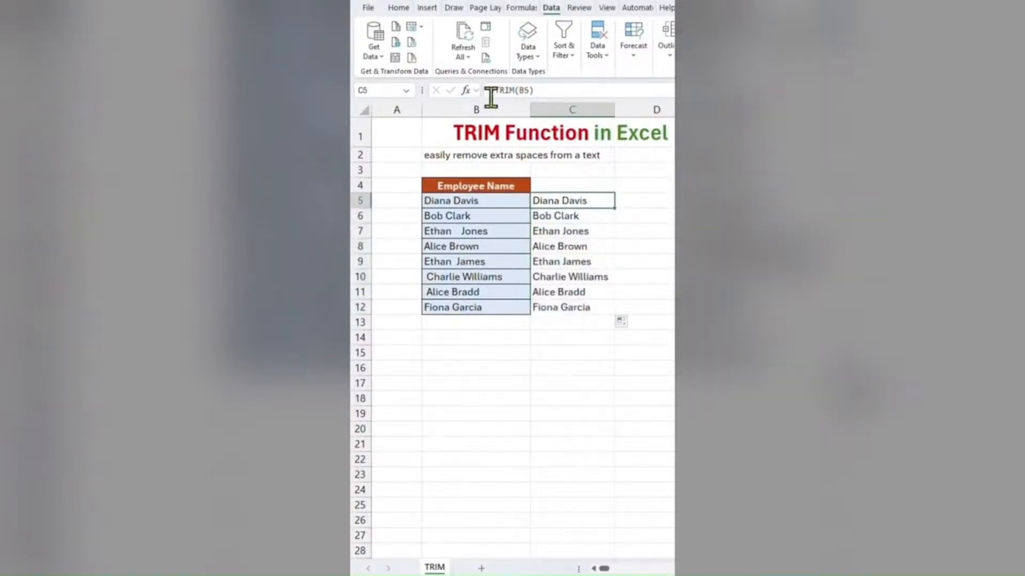
Copy the trimmed names in C5:C12 and paste them as values over the original names starting at B5
drag(542, 202, 563, 308)
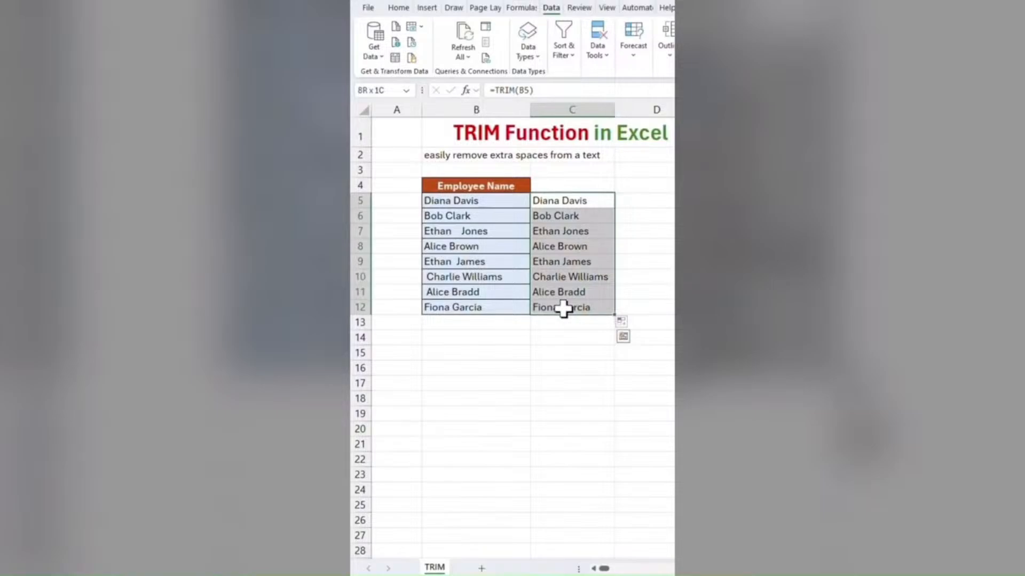
key(ctrl+c)
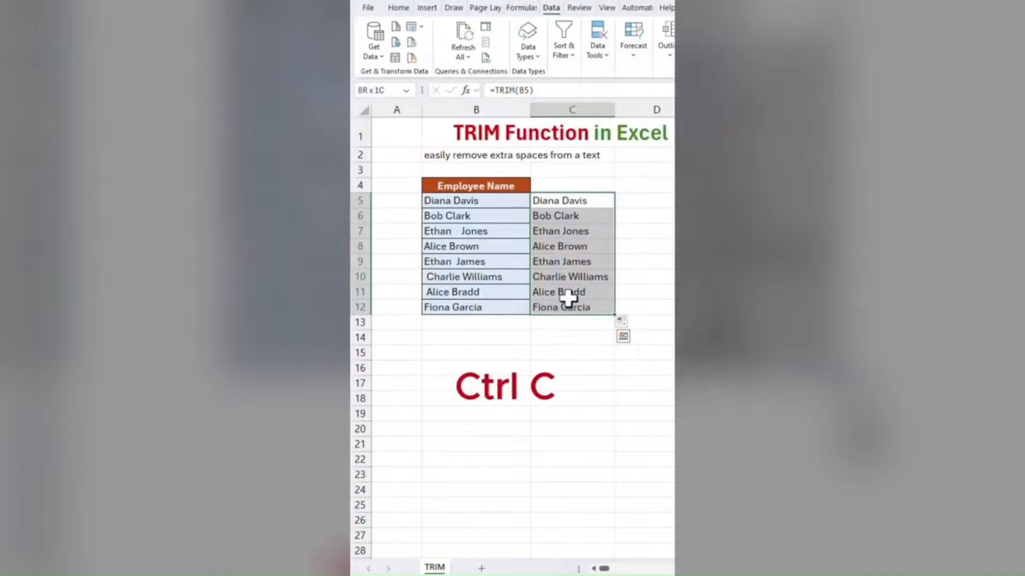
click(472, 201)
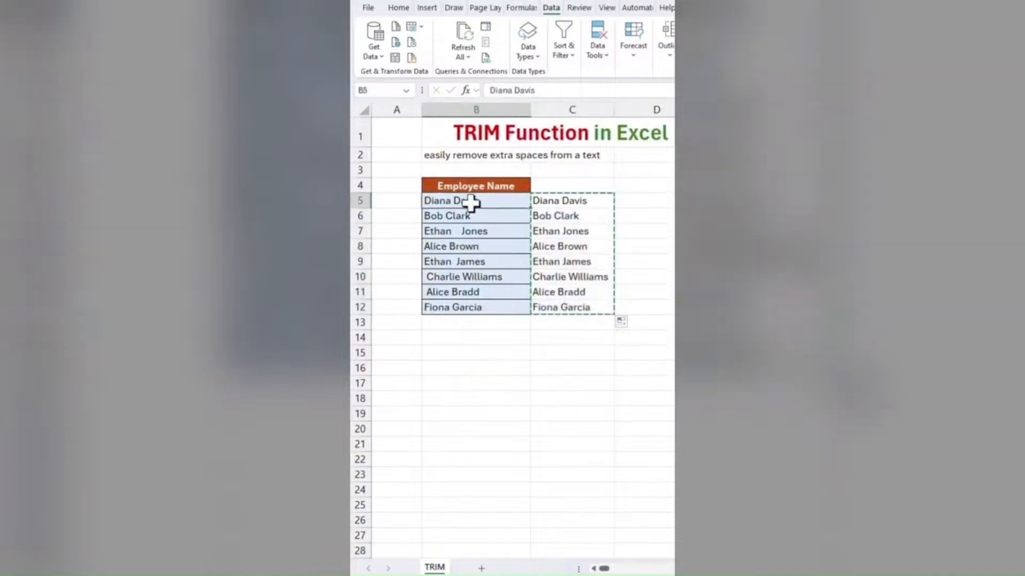
right_click(472, 201)
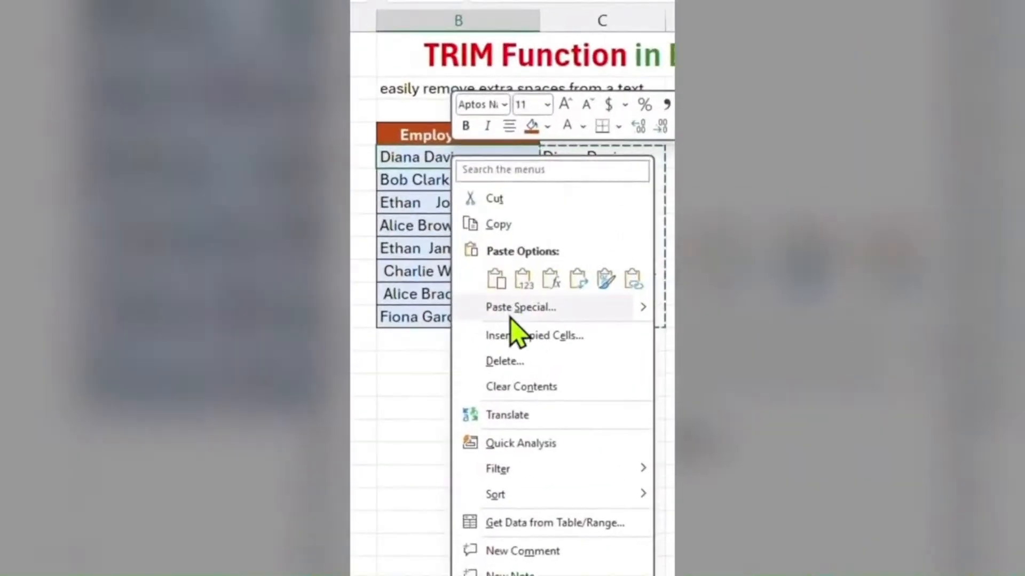
click(523, 281)
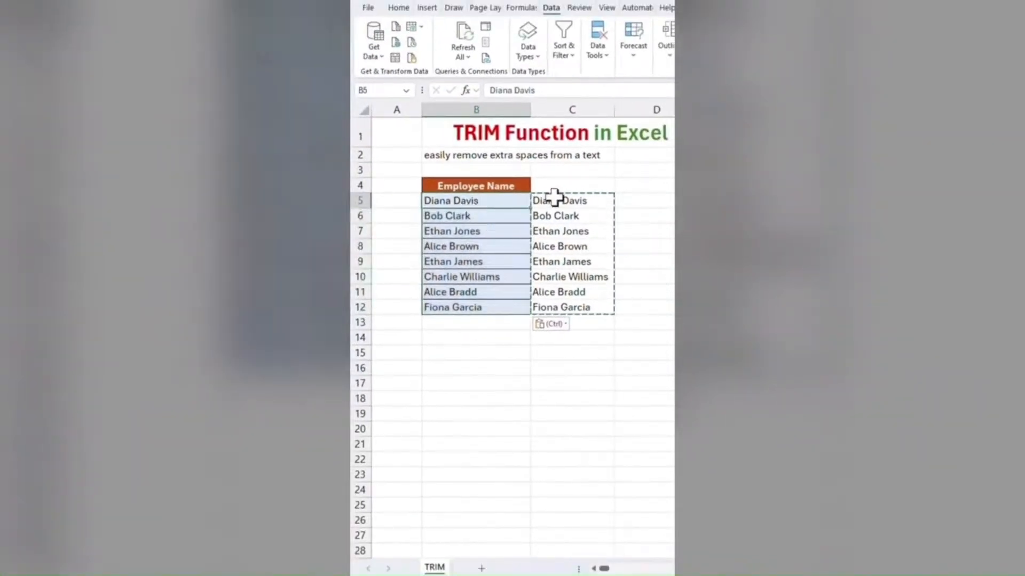
Clear the helper TRIM formulas from C5:C12
drag(553, 201, 564, 306)
key(Delete)
key(Left)
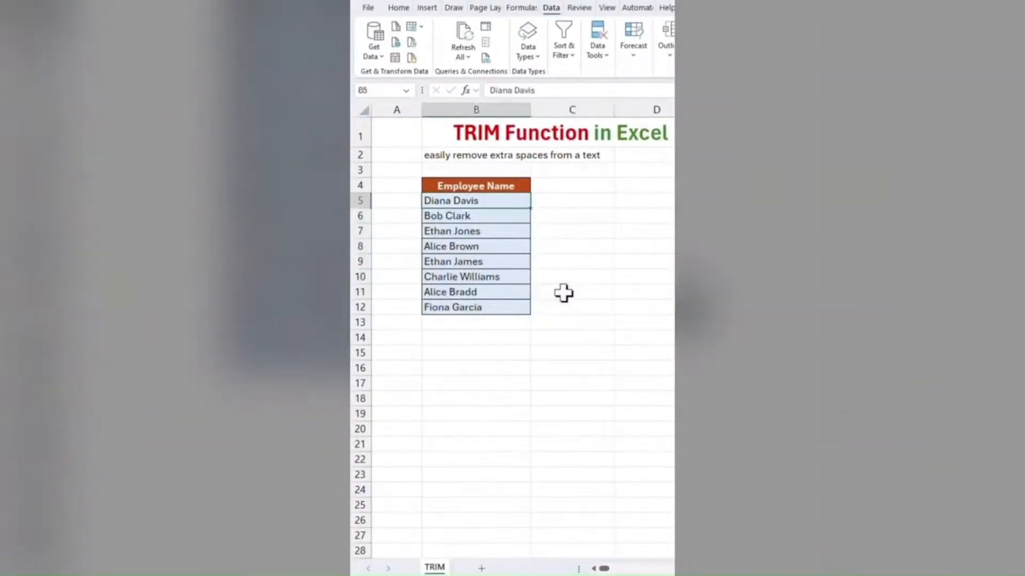
Sort the cleaned Employee Name list by cell values from A to Z
key(Down)
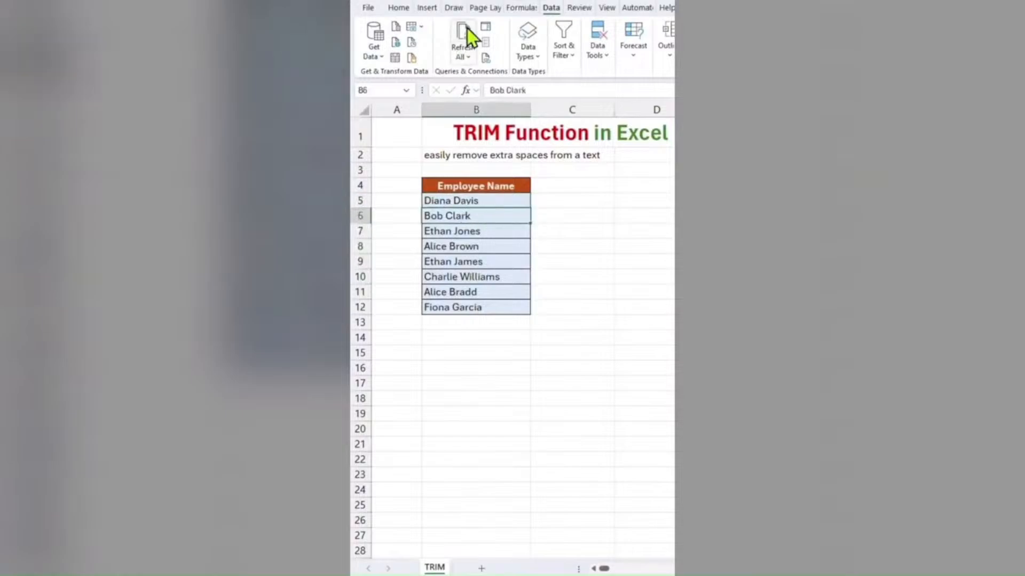
click(563, 43)
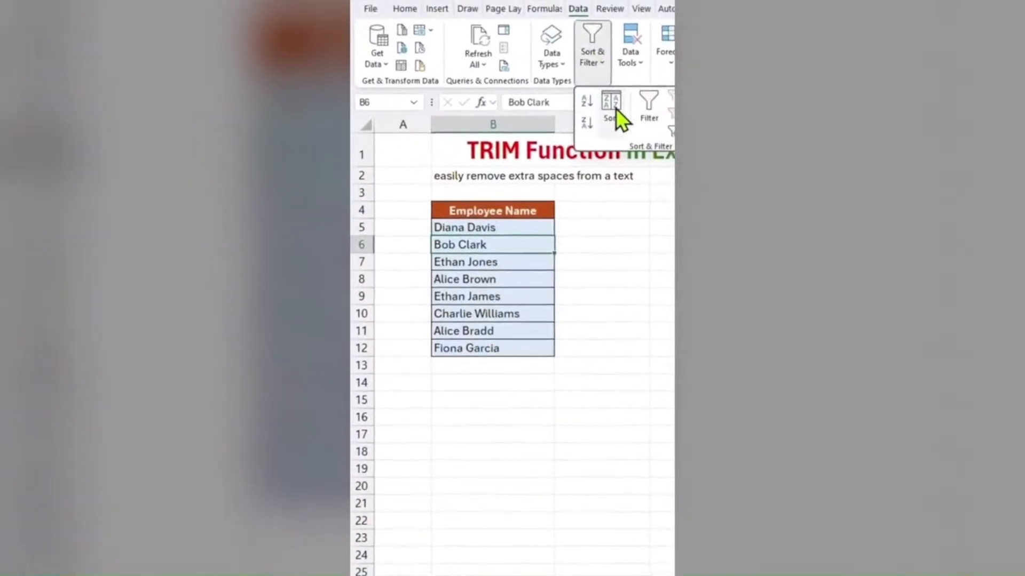
click(616, 108)
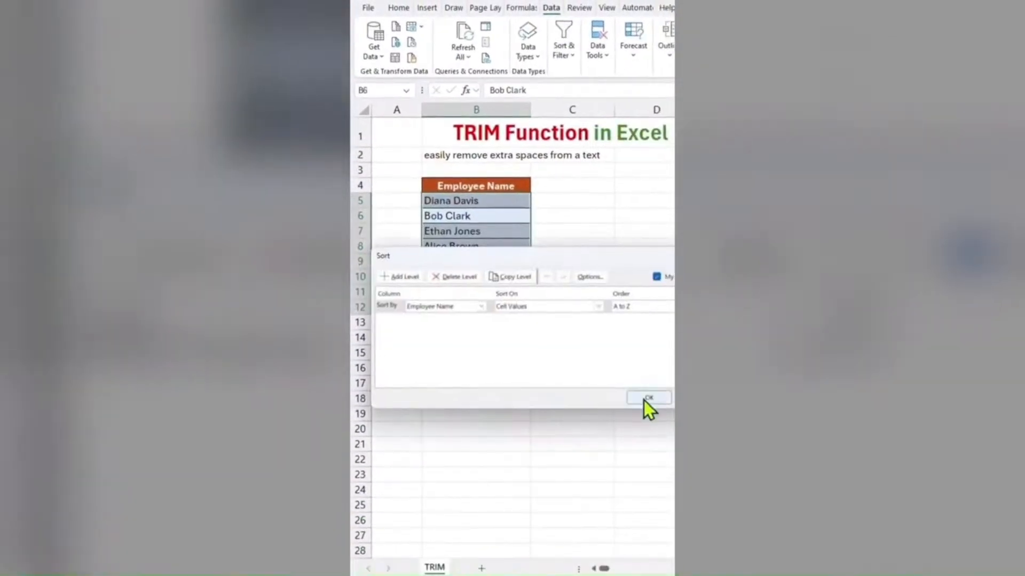
click(643, 400)
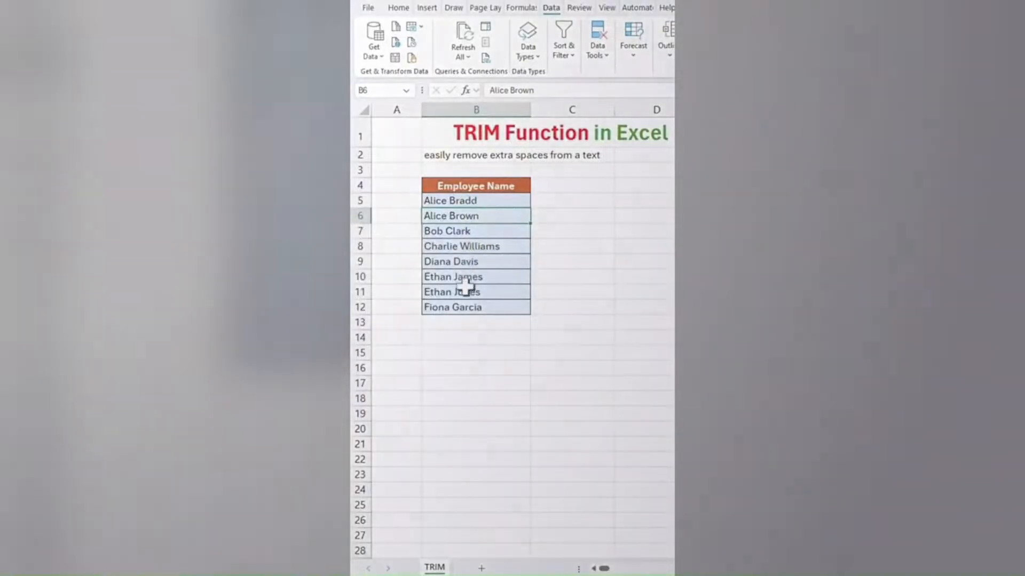
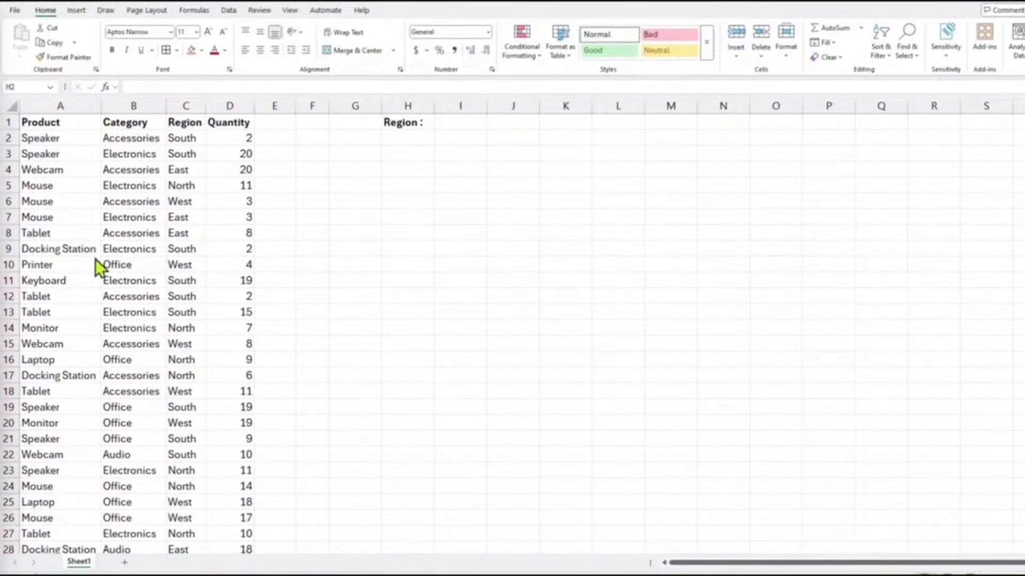
Try adding filters to the header row A1:E1 of the product table and remove them again
click(85, 140)
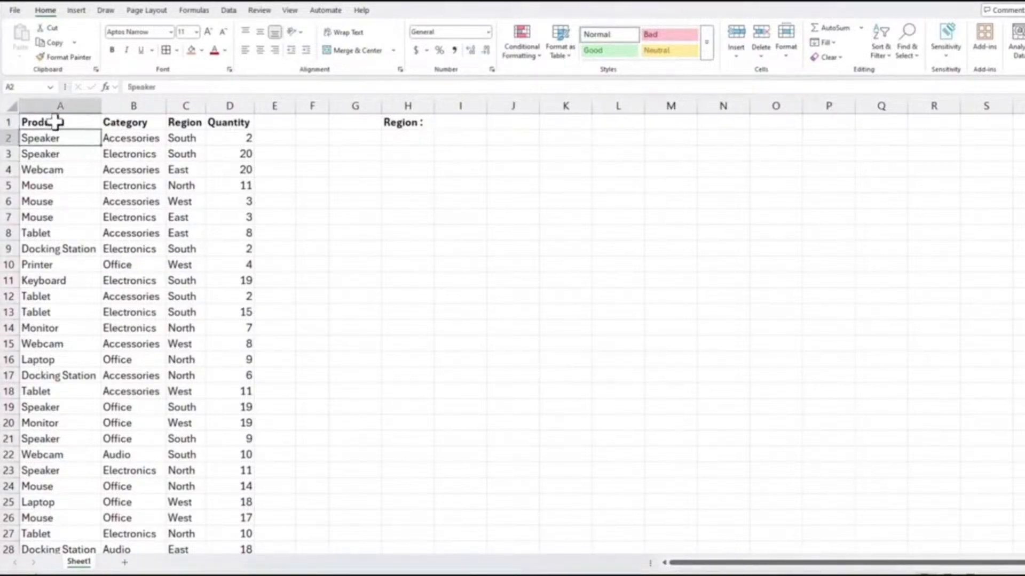
mouse_move(56, 122)
mouse_down()
mouse_move(270, 121)
mouse_move(258, 121)
mouse_up()
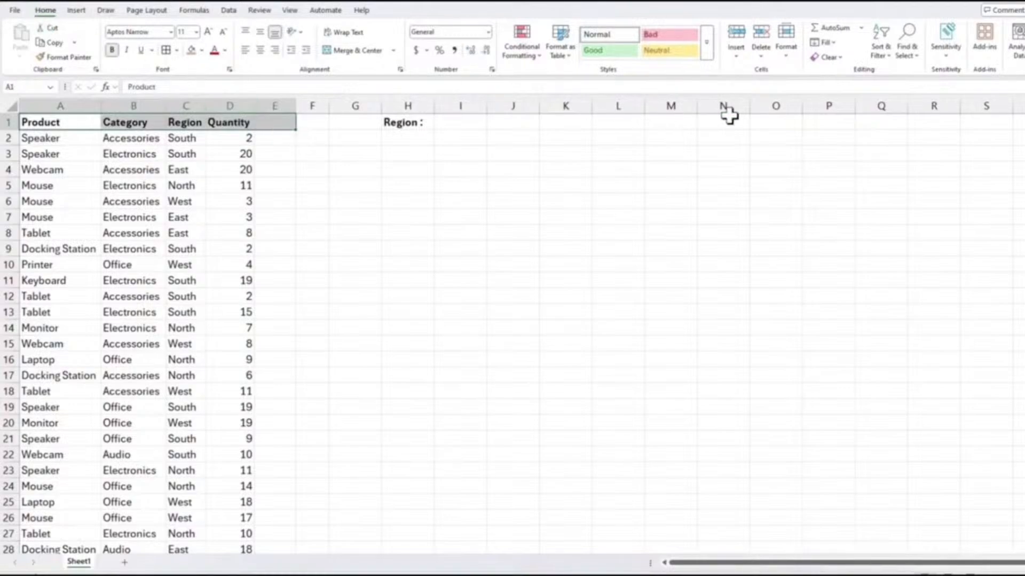
click(873, 60)
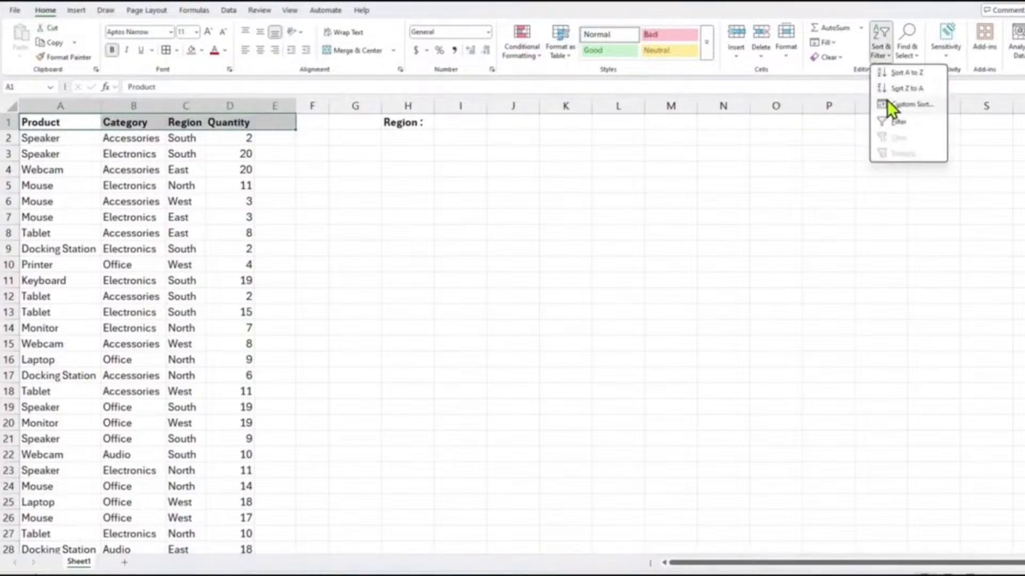
click(901, 125)
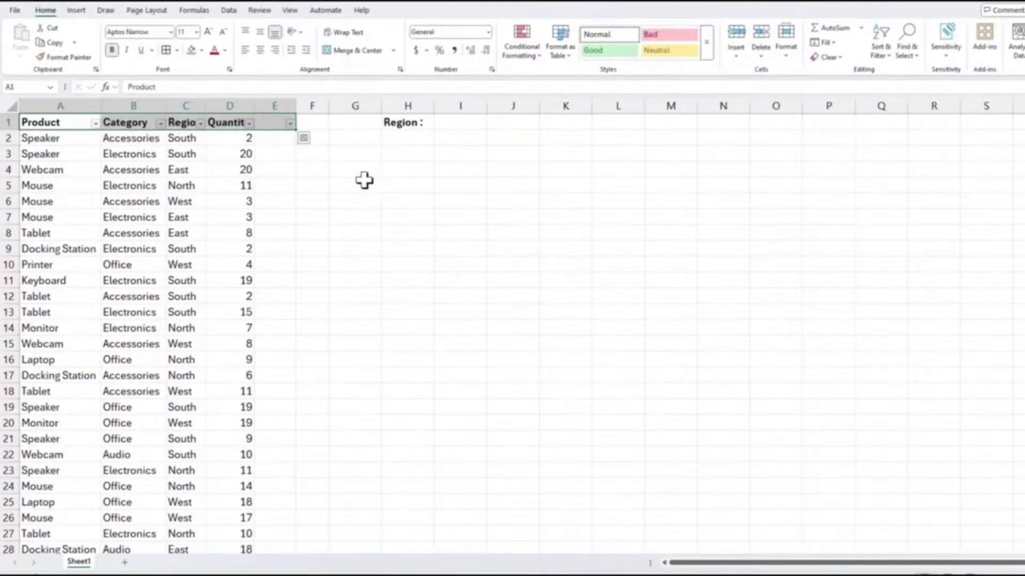
key(ctrl+shift+l)
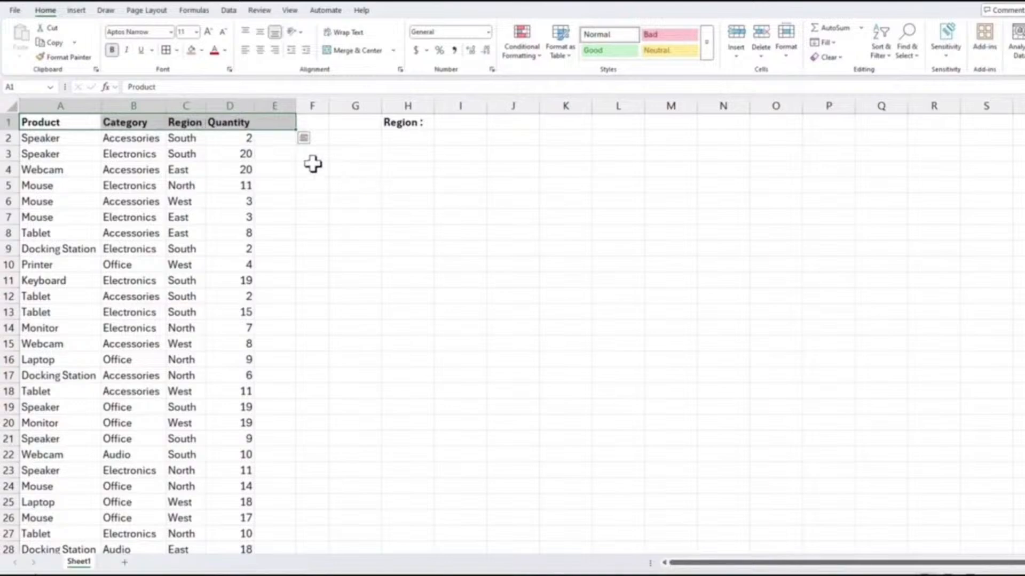
Try the formula =FILTER(A2:D51,C2:C51="East","Not Found") in H2, and undo it
click(205, 157)
click(401, 138)
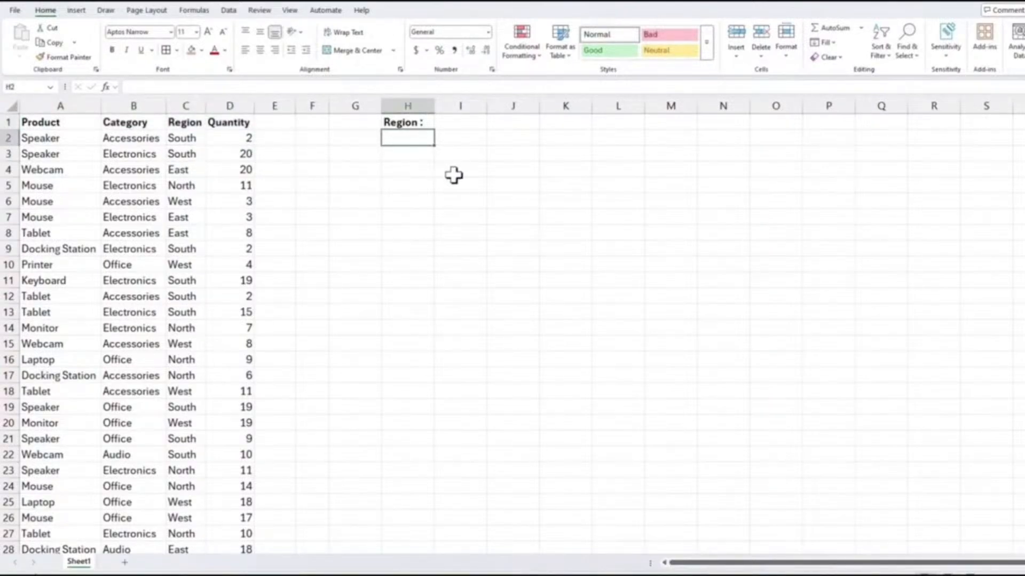
text(=filt)
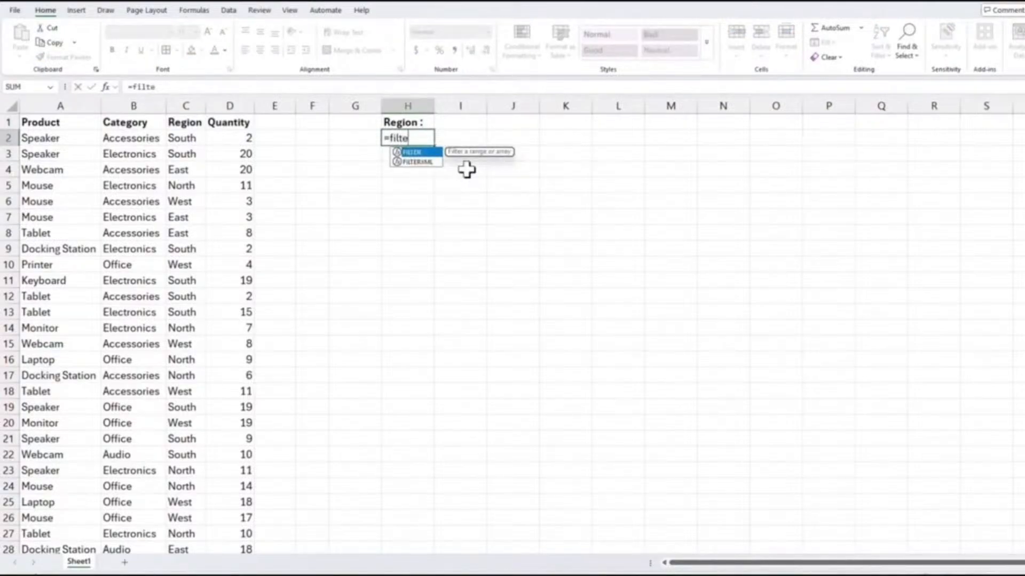
text(e)
key(Tab)
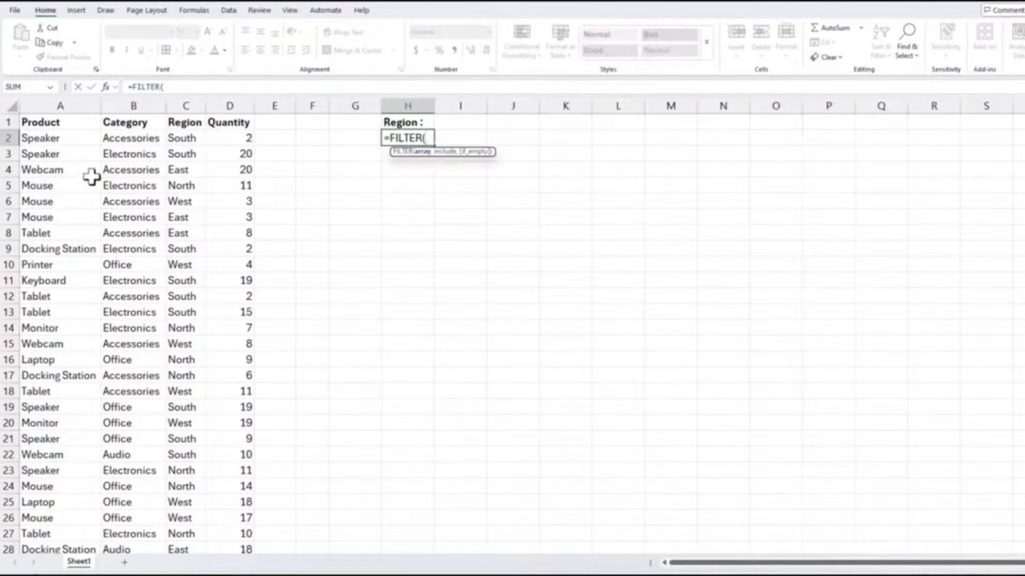
drag(38, 140, 245, 363)
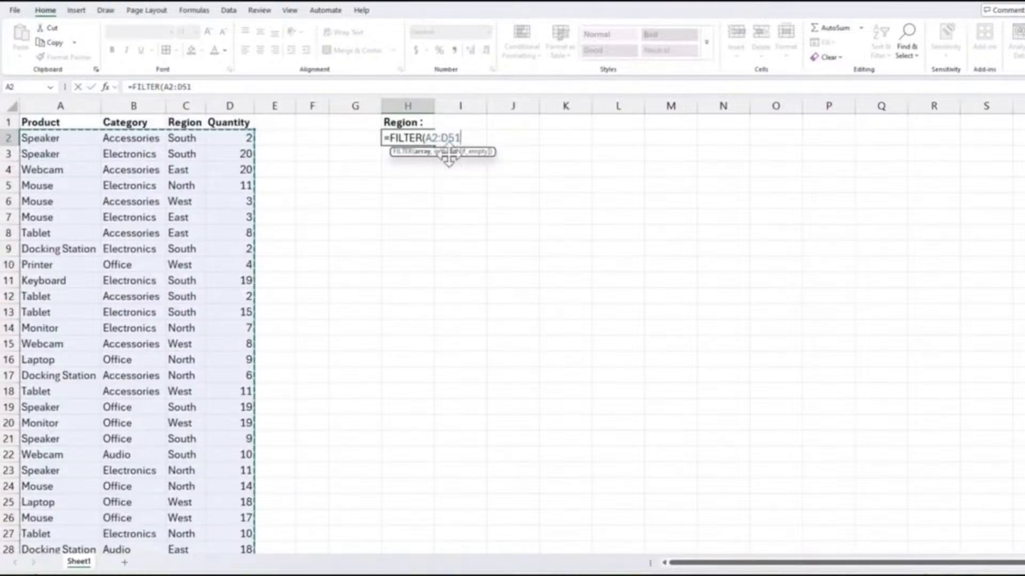
text(,)
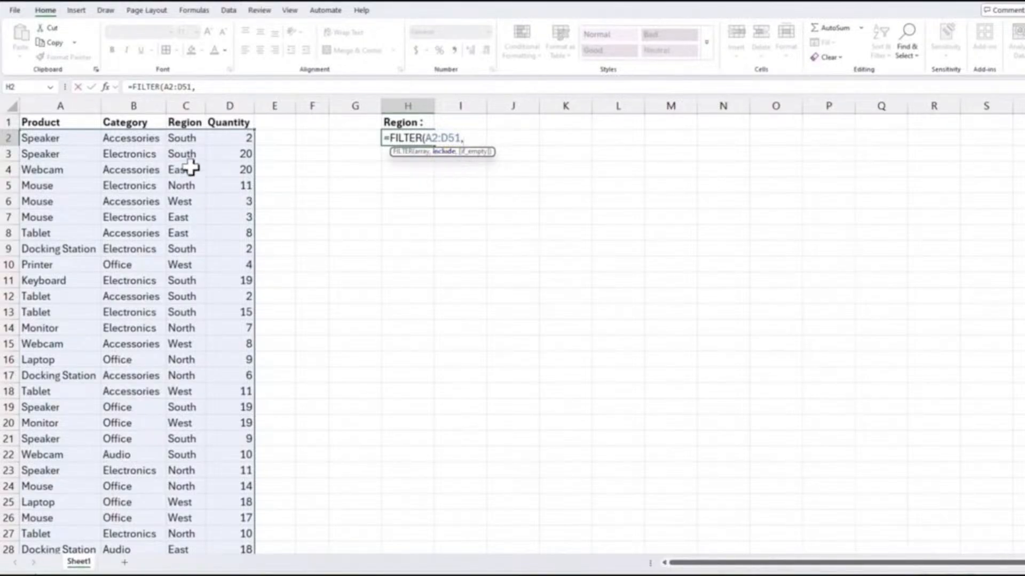
drag(178, 136, 190, 485)
scroll(728, 267, up, 9)
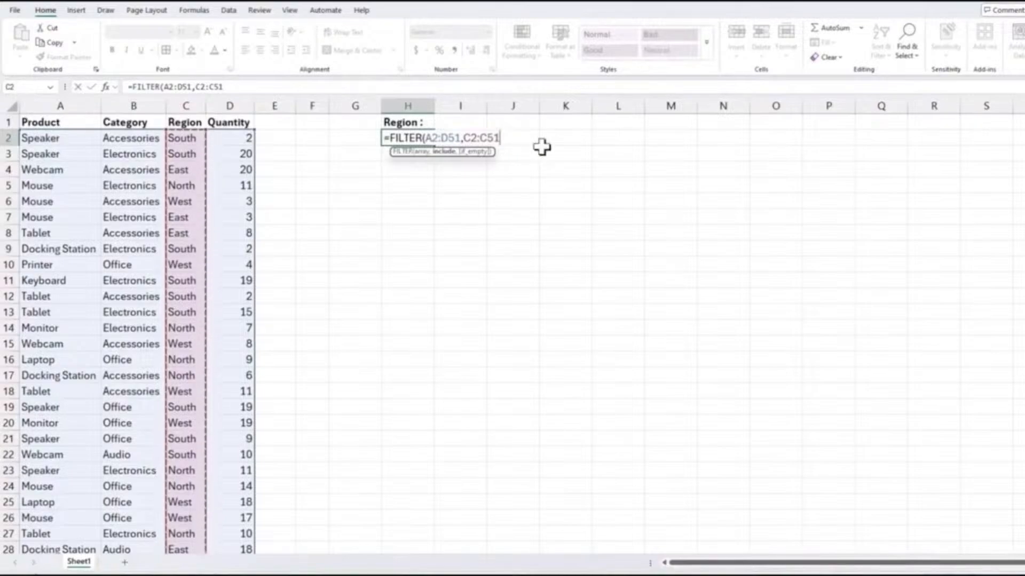
text(="East","Not Found)
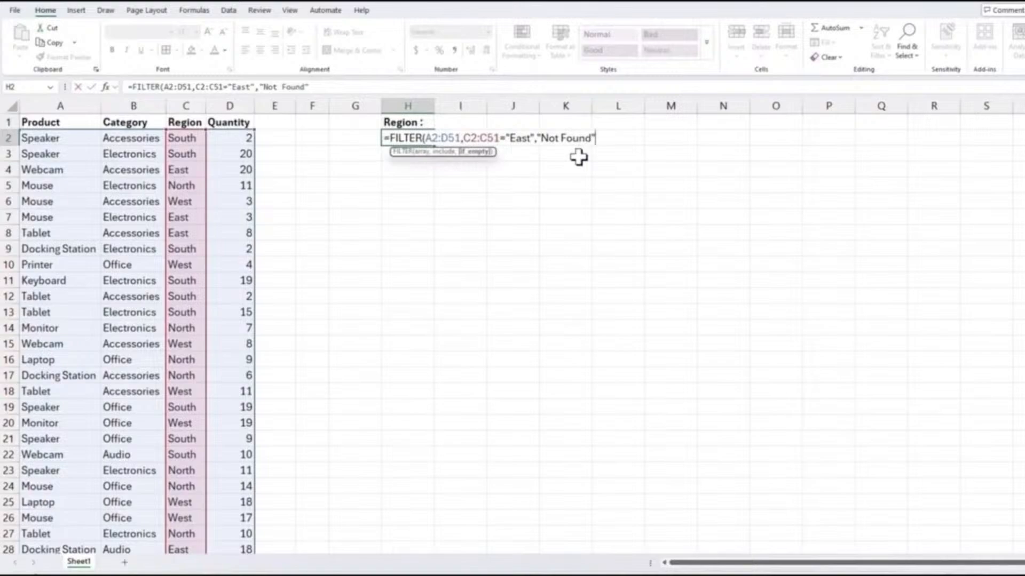
text())
key(Return)
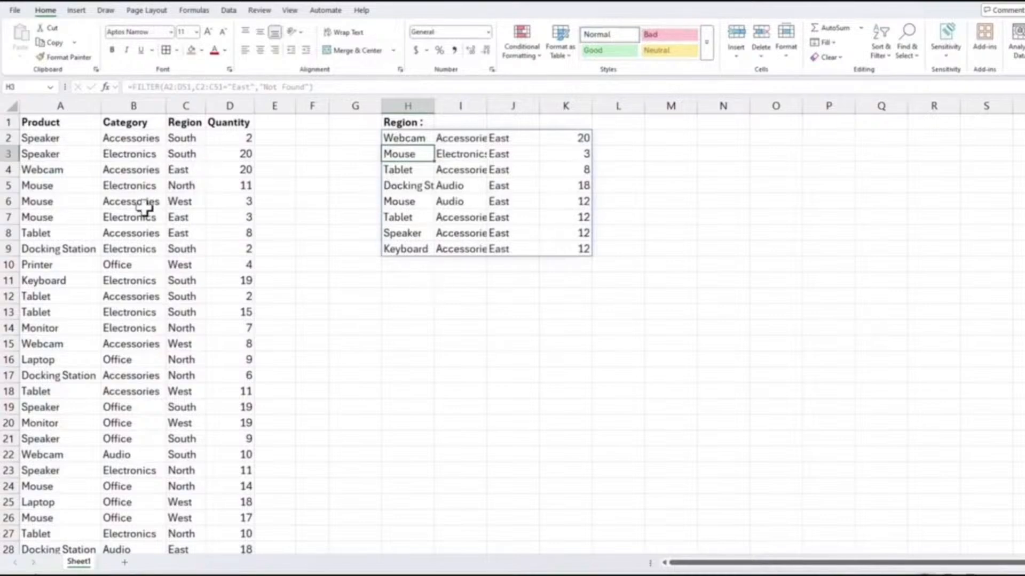
key(ctrl+z)
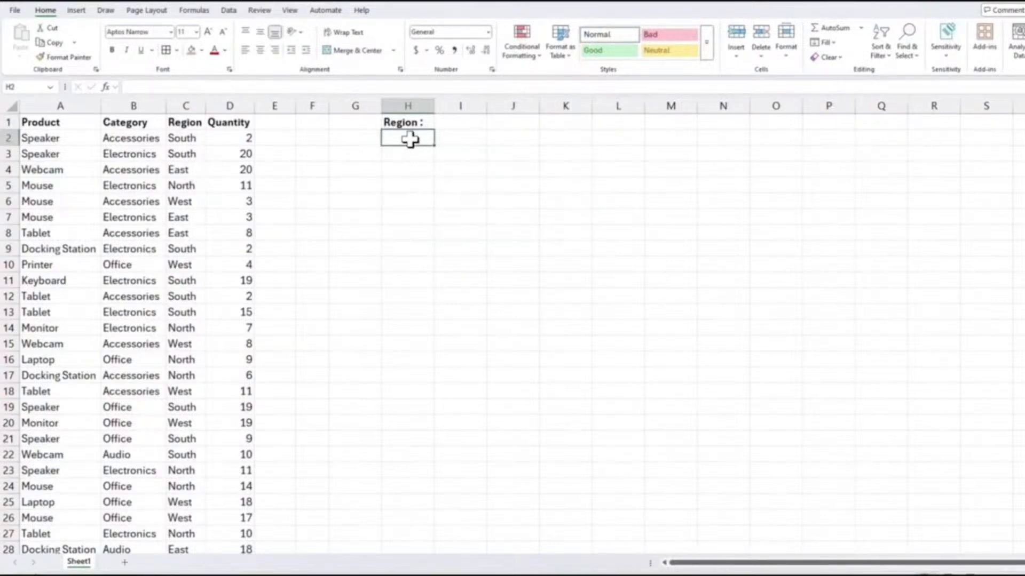
Begin a FILTER formula in H2 with A2:D51 as the array and C2:C51 as the include range
text(=)
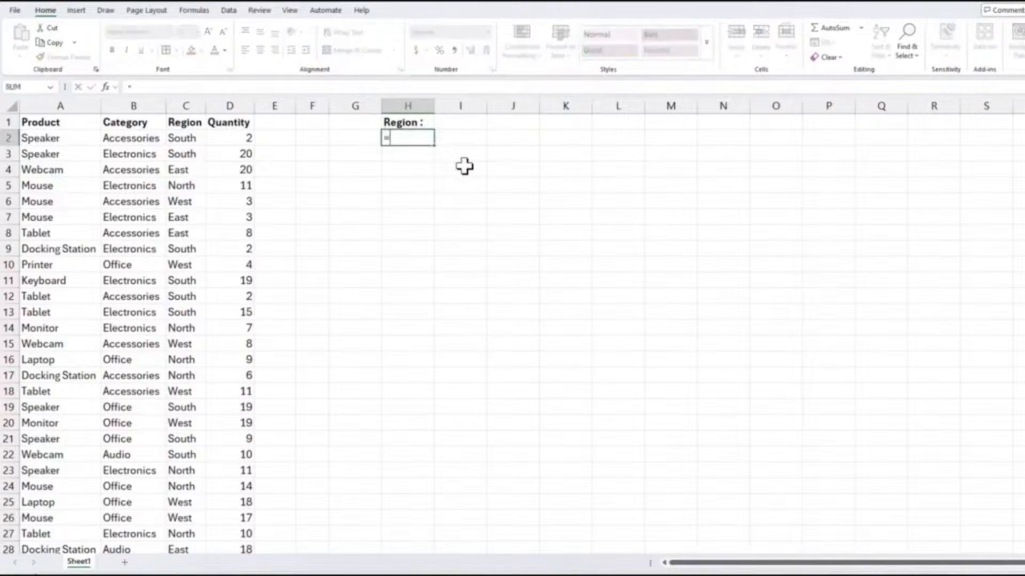
text(filter)
key(Tab)
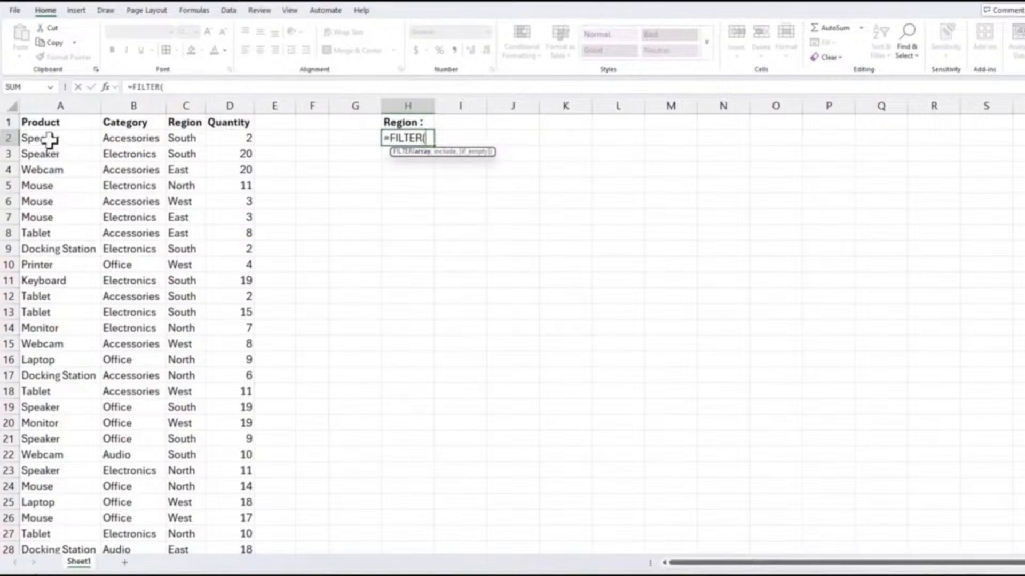
drag(51, 138, 270, 532)
text(,)
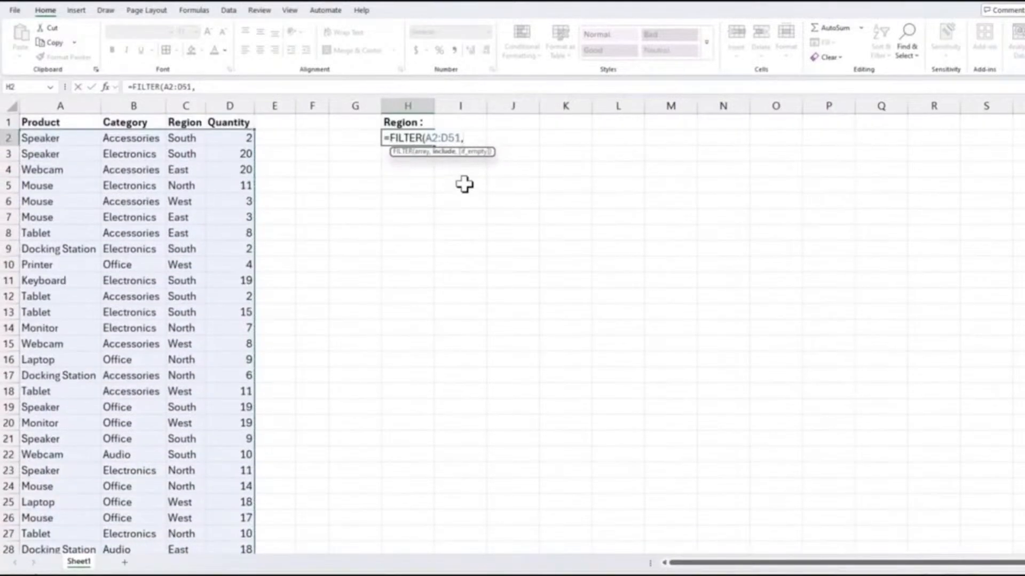
click(178, 138)
key(ctrl+shift+Down)
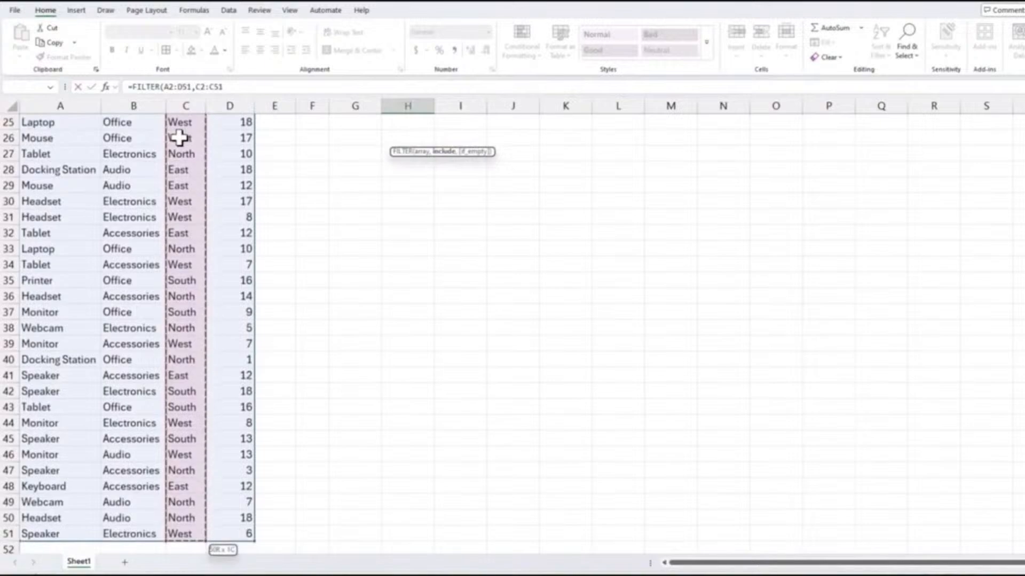
scroll(566, 194, up, 8)
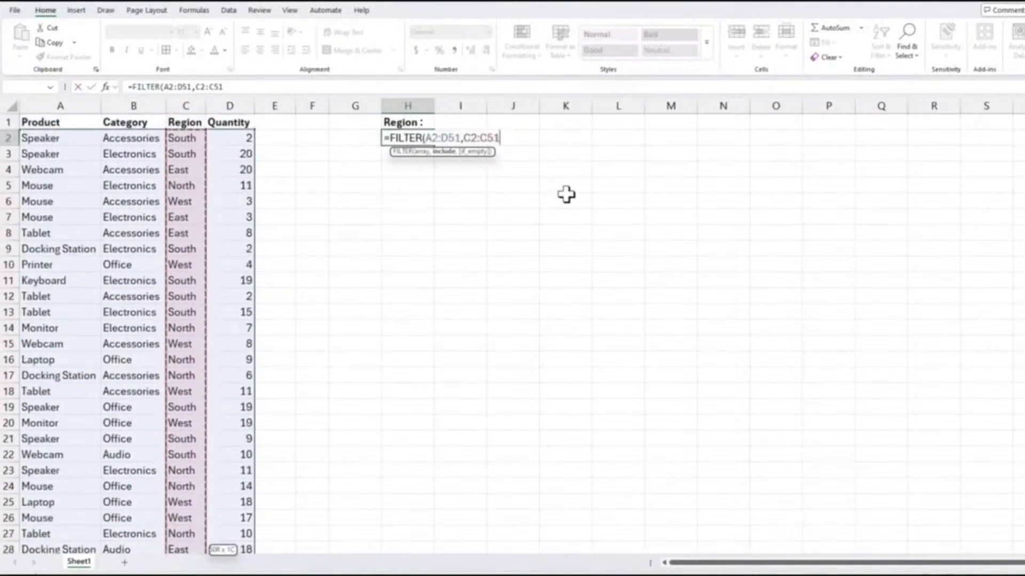
Complete the H2 FILTER formula by matching the region range to I1, with "not found" as the if-empty text
text(=)
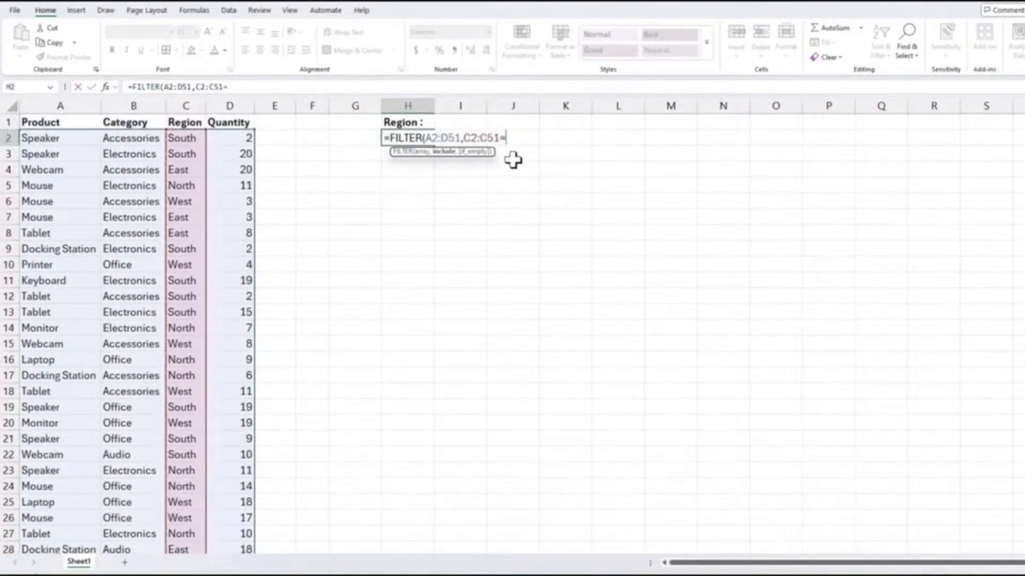
click(561, 140)
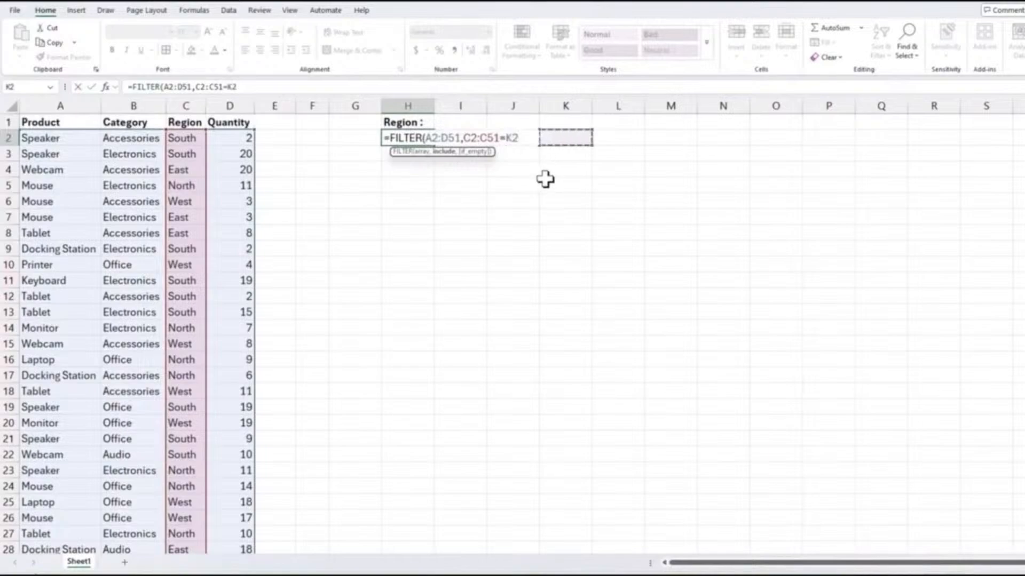
click(503, 185)
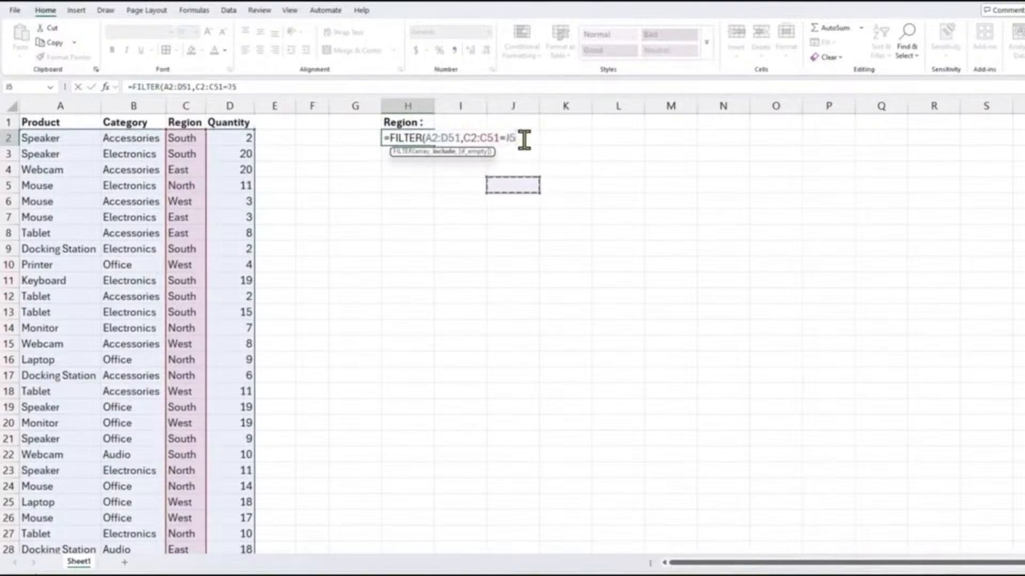
key(BackSpace)
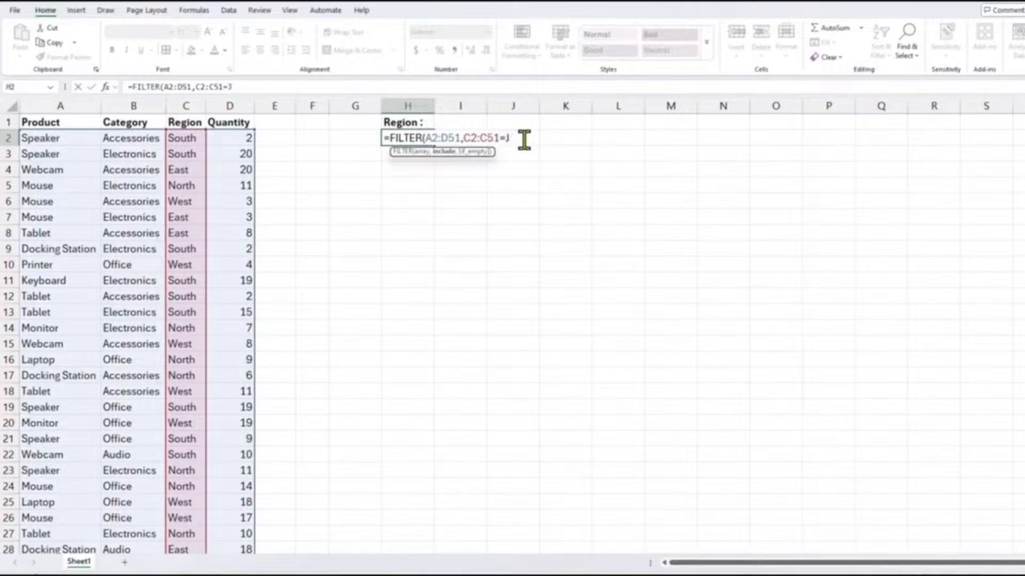
text(I)
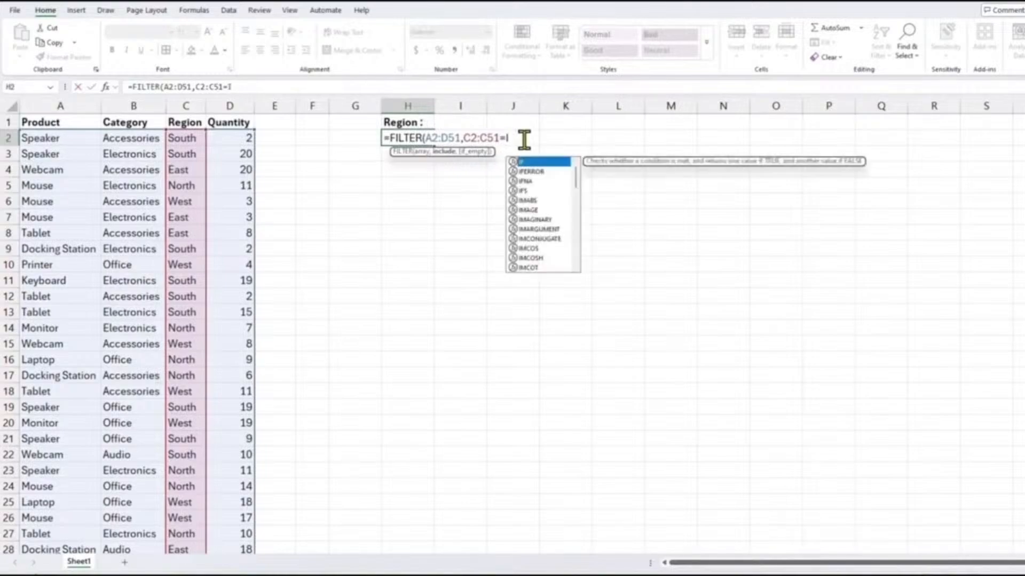
text(1)
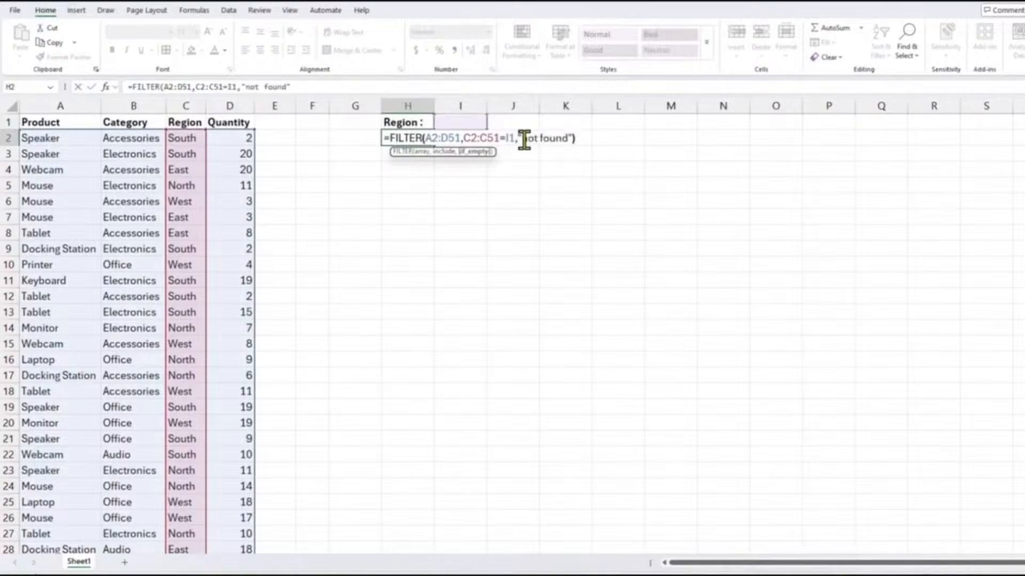
text(,"not found"))
key(Return)
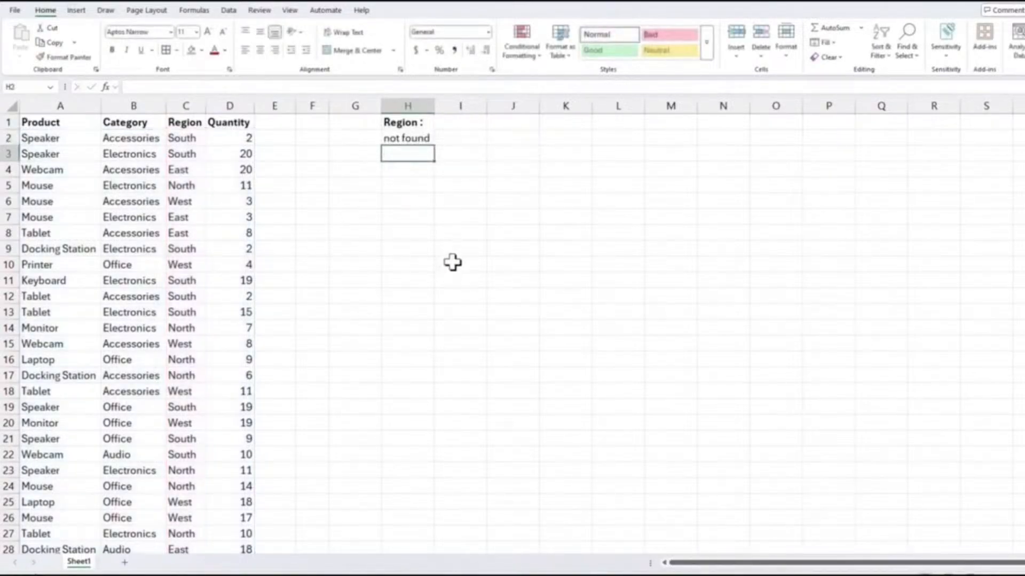
Test the dynamic filter by entering south, west and east in turn as the region in I1
click(460, 124)
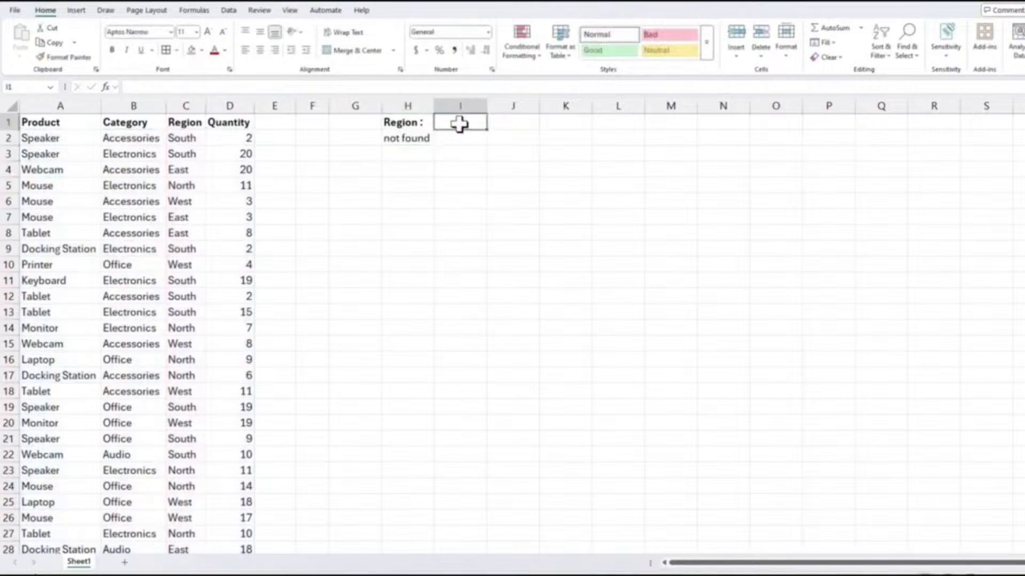
text(south)
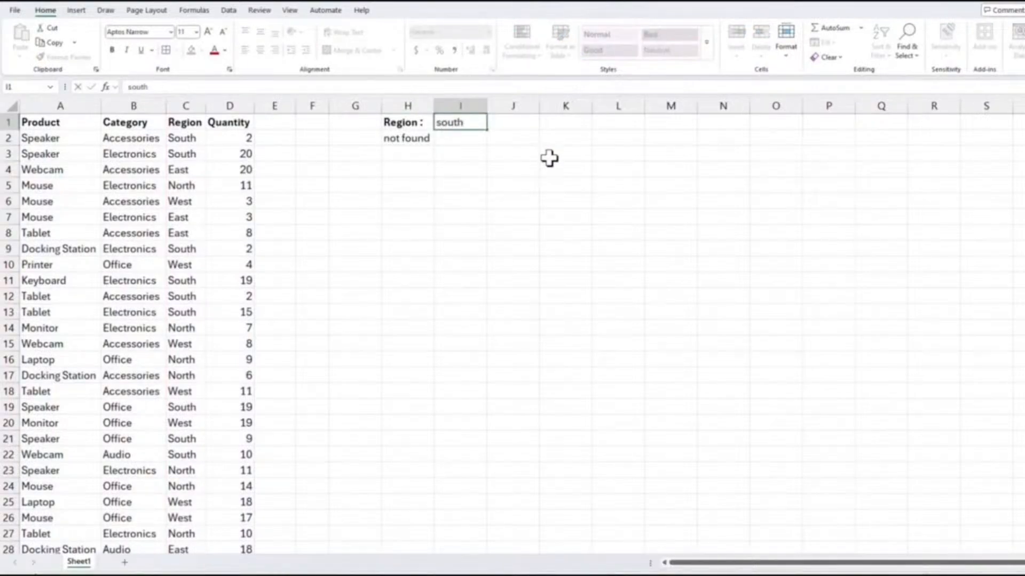
key(Return)
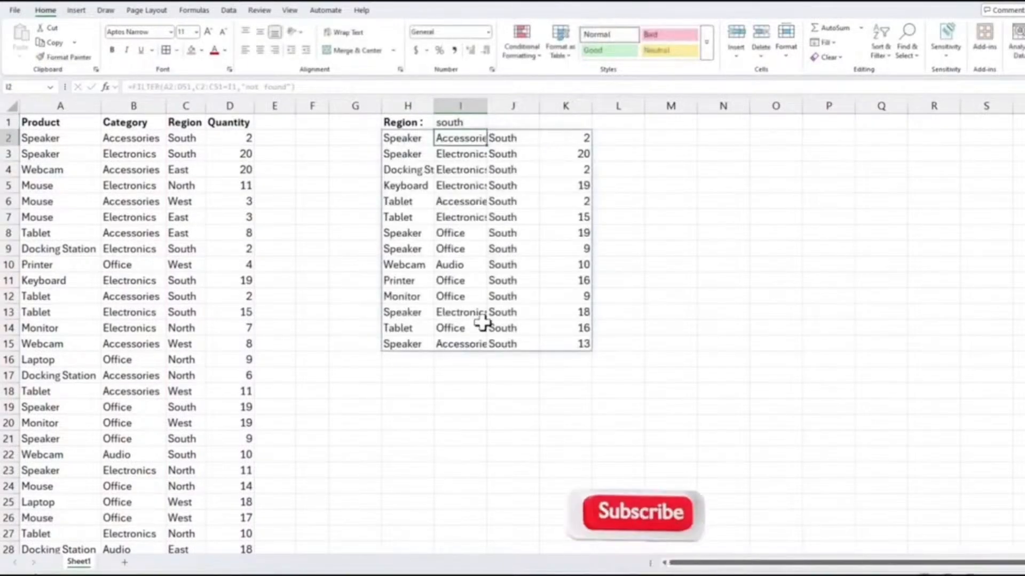
click(457, 121)
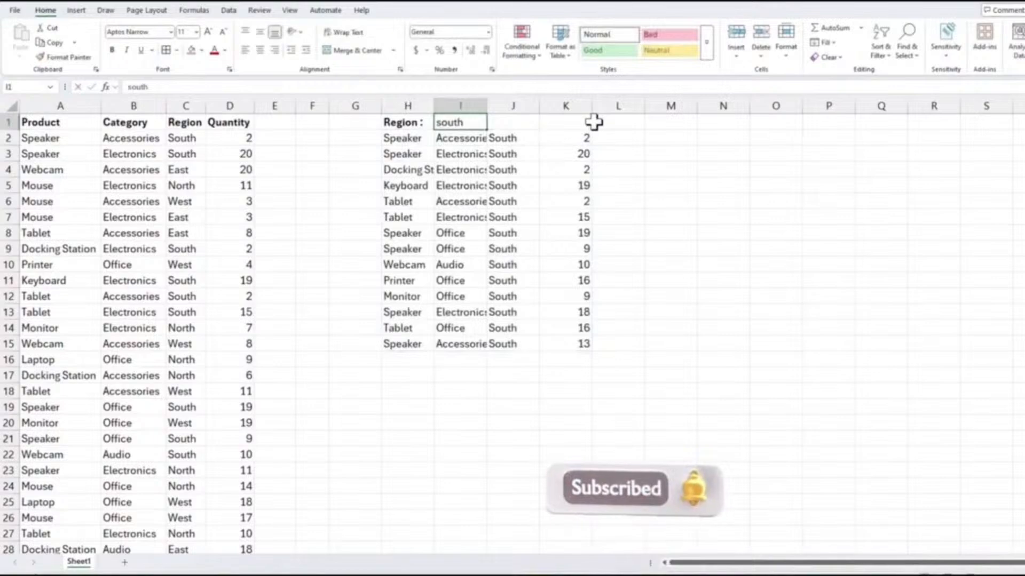
text(west)
key(Return)
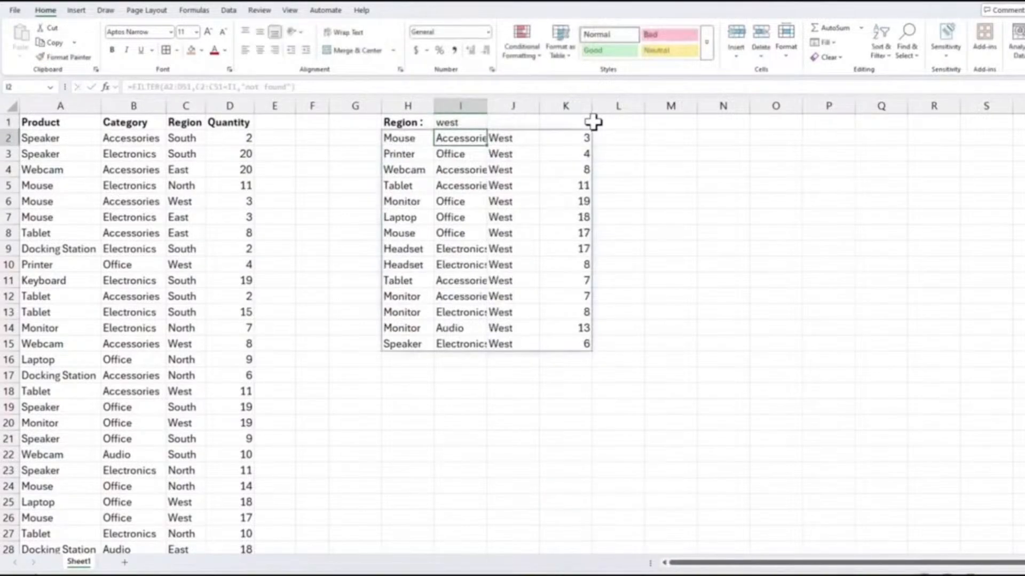
click(472, 123)
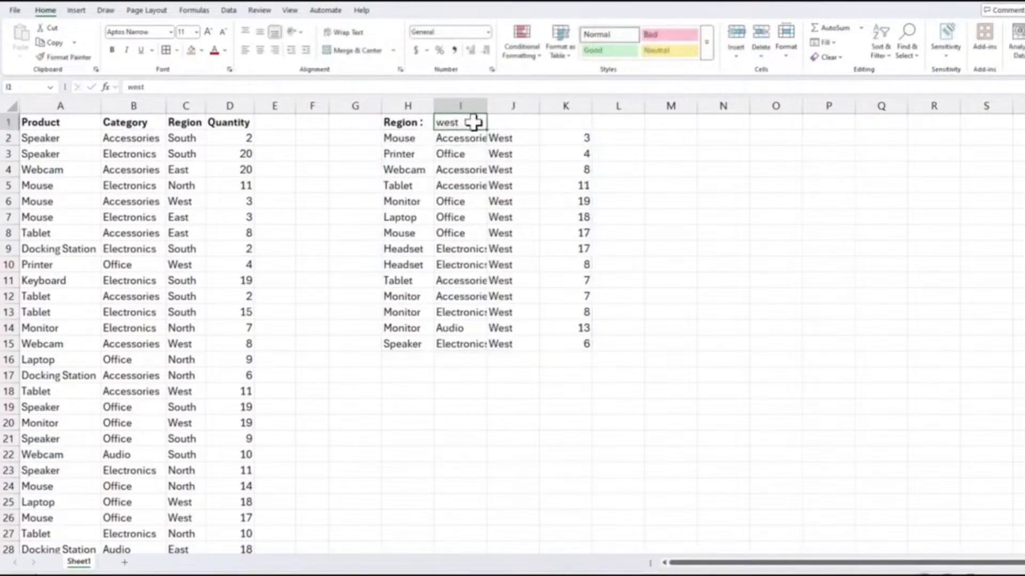
text(east)
key(Return)
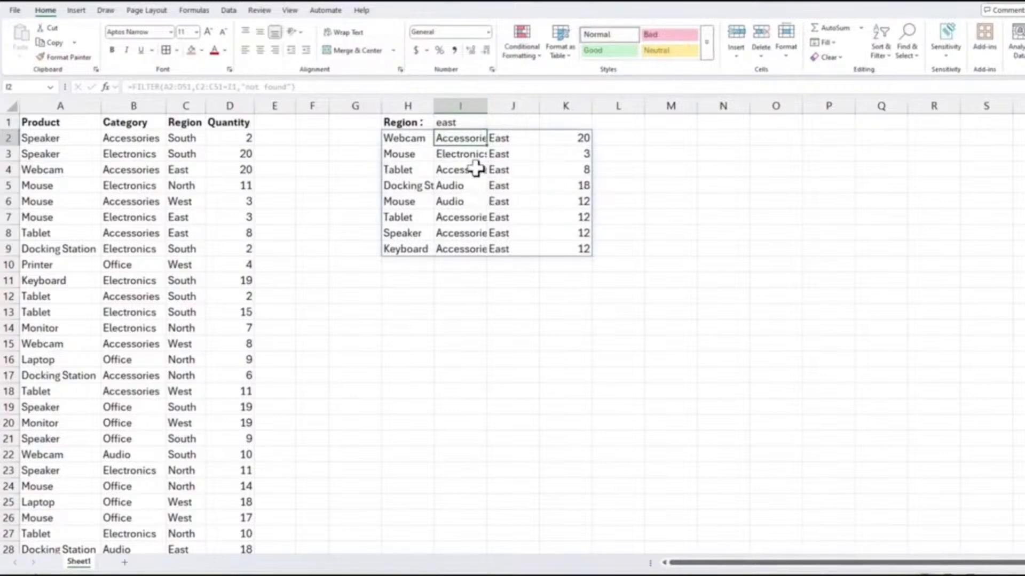
click(477, 124)
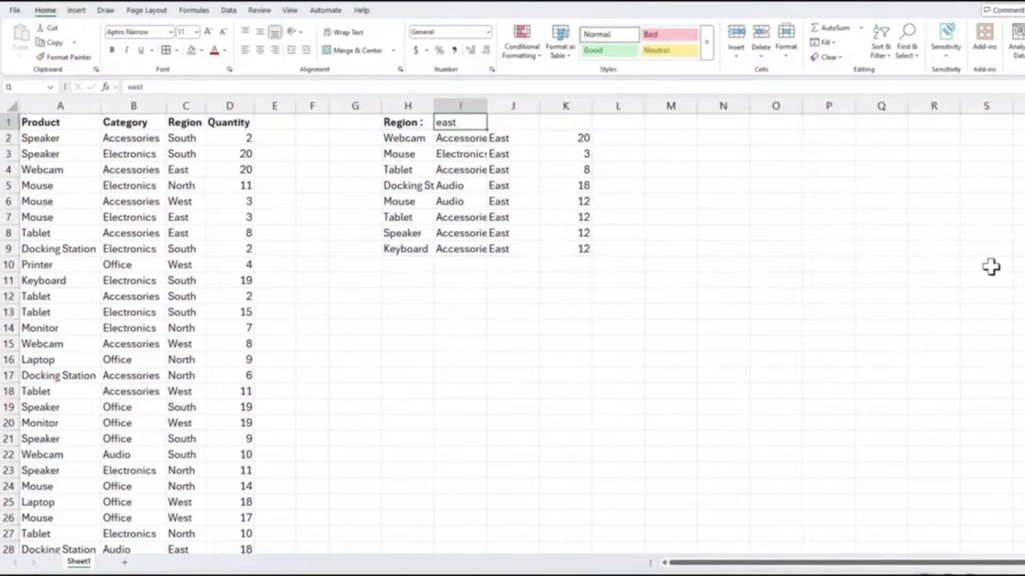
Create a helper list in T2:T6 with the heading Region and the entries South, West, East and North
click(1020, 139)
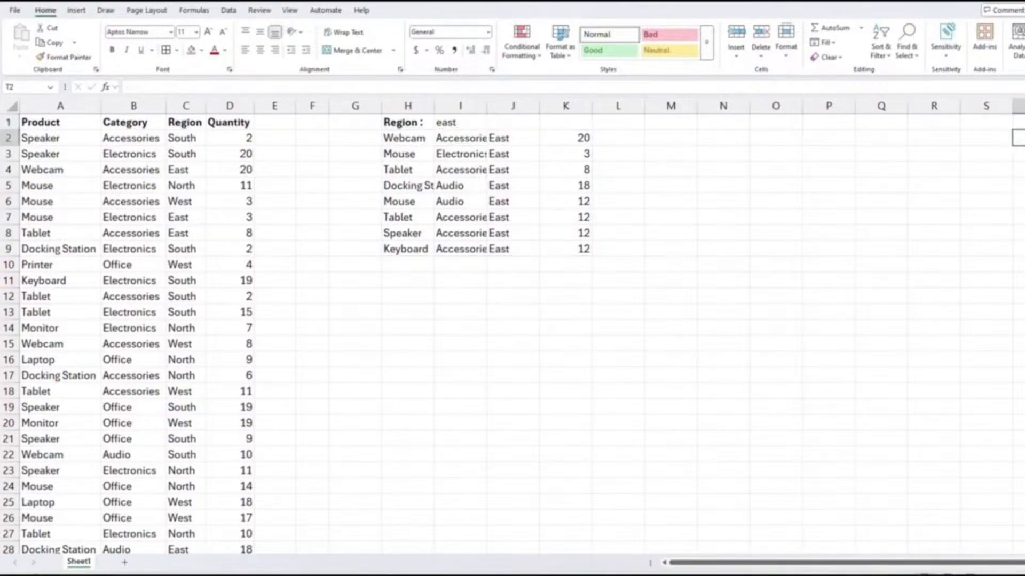
text(Region)
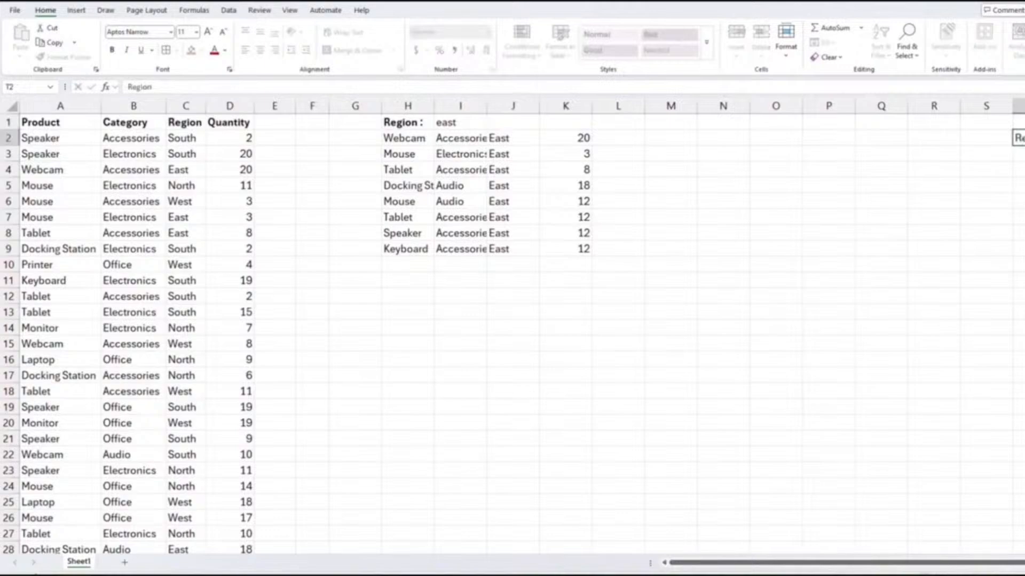
key(Return)
text(South)
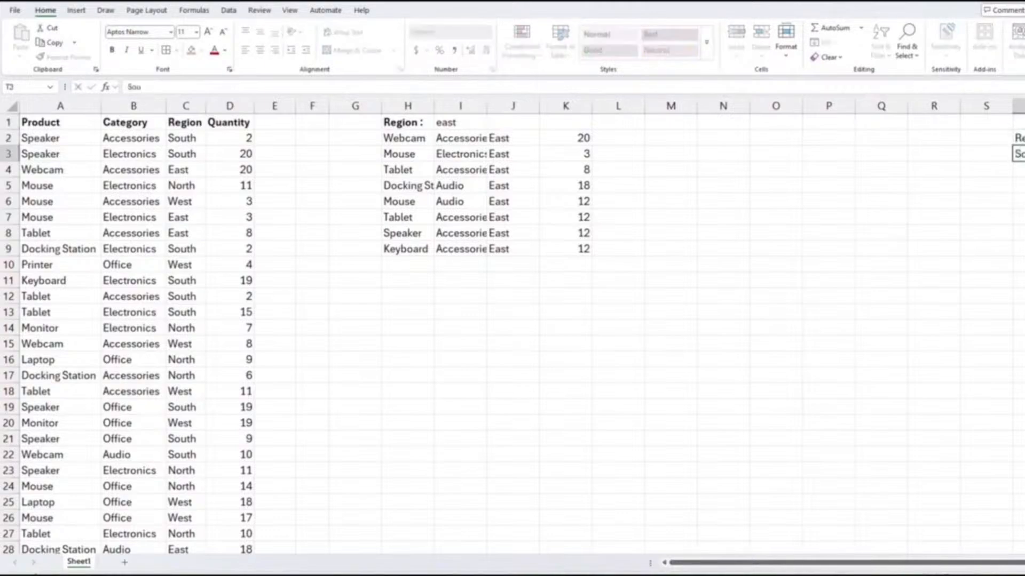
key(Return)
text(West)
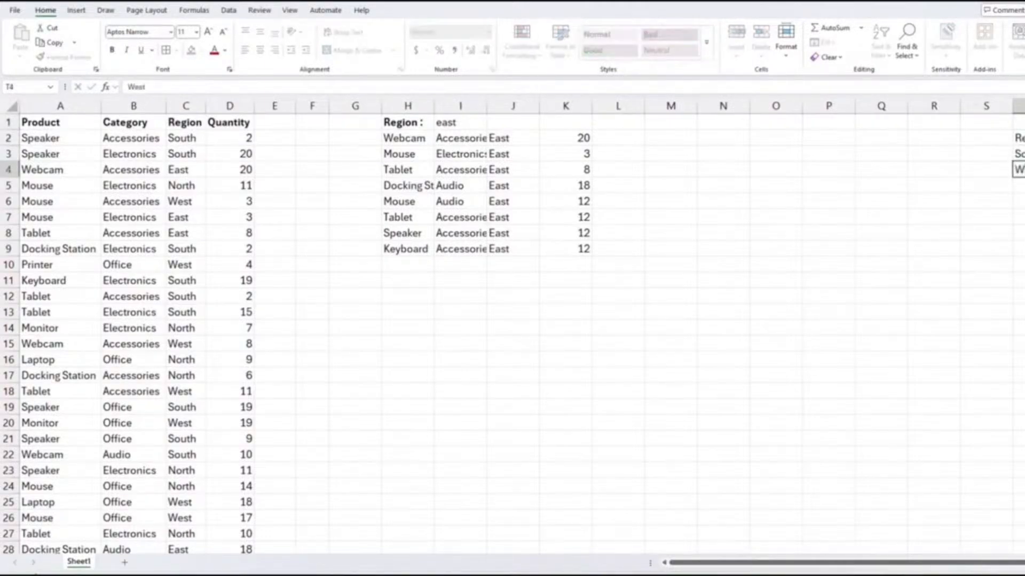
key(Return)
text(East)
key(Return)
text(Nor)
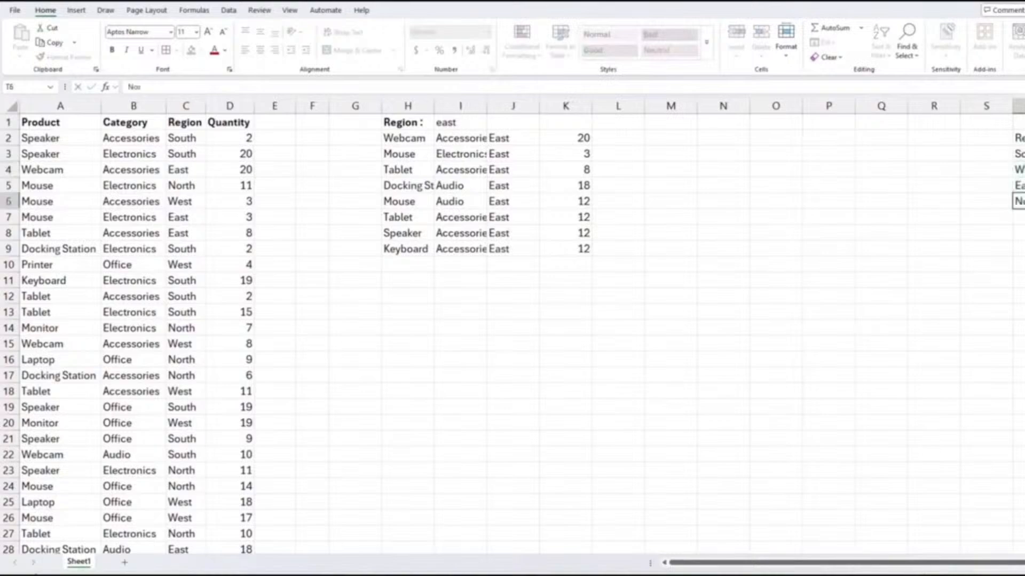
text(th)
key(Return)
Add a list data validation dropdown to I1, using the region entries in T3:T6 as its source
click(469, 124)
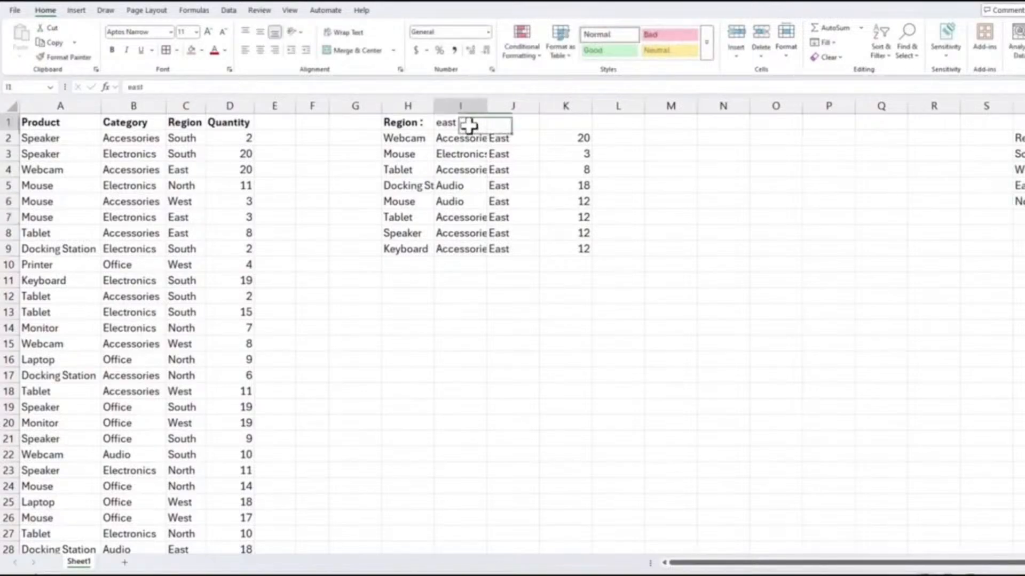
click(229, 11)
click(764, 51)
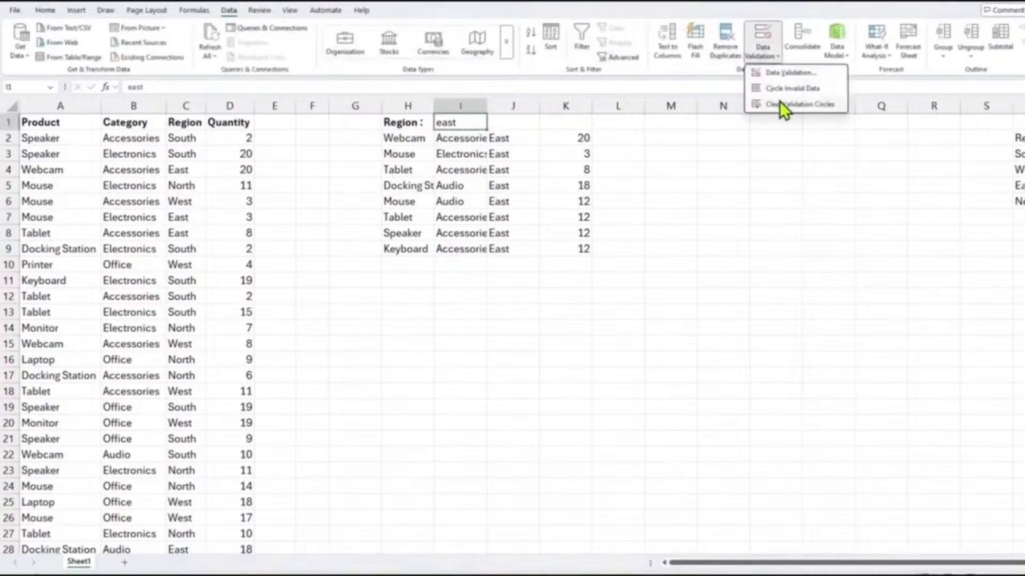
click(796, 75)
click(298, 155)
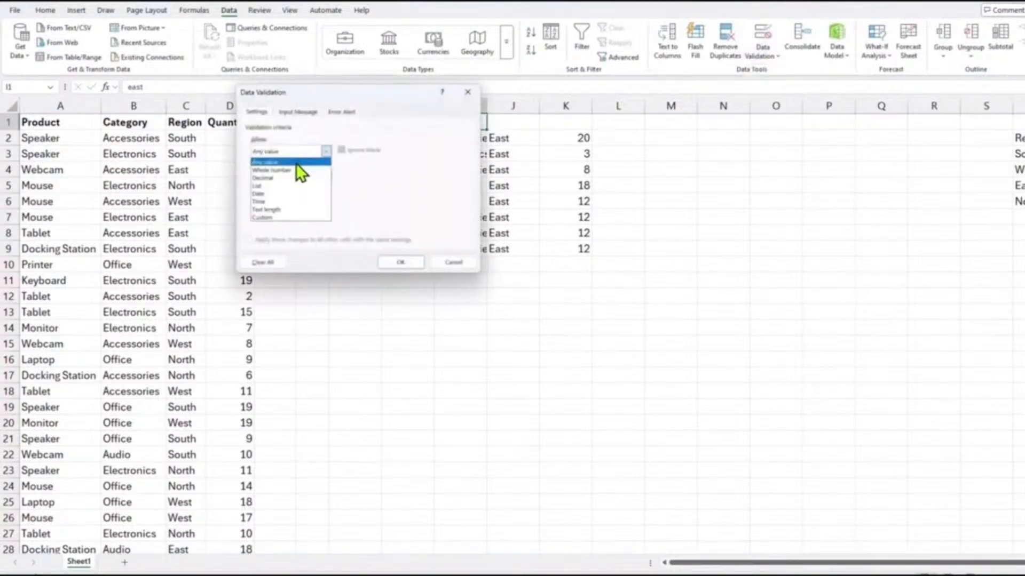
click(275, 184)
click(287, 199)
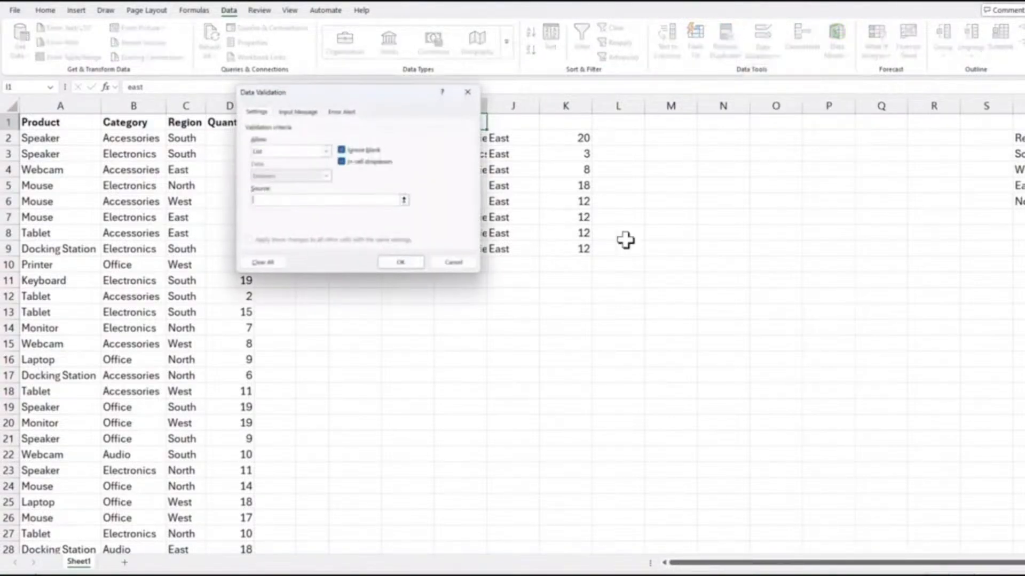
drag(1017, 155, 1017, 202)
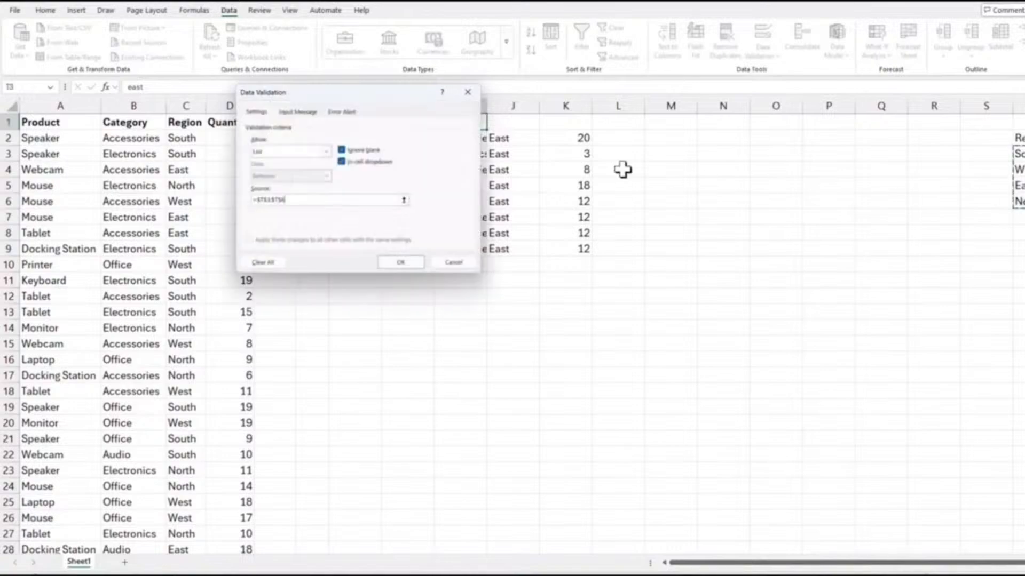
click(402, 262)
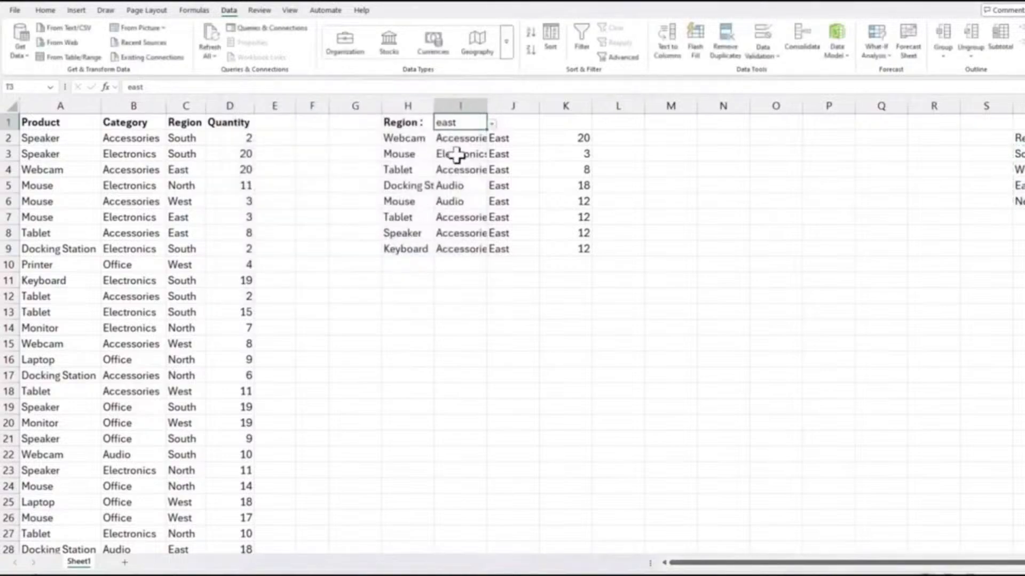
Test the region dropdown in I1 by choosing West, South and North in turn
click(492, 124)
click(473, 146)
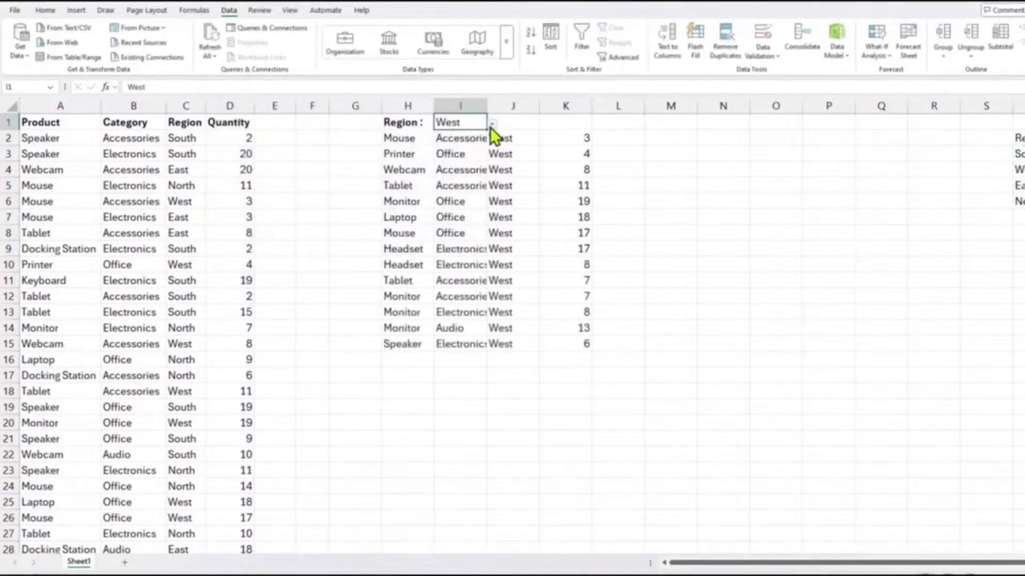
click(491, 123)
click(460, 136)
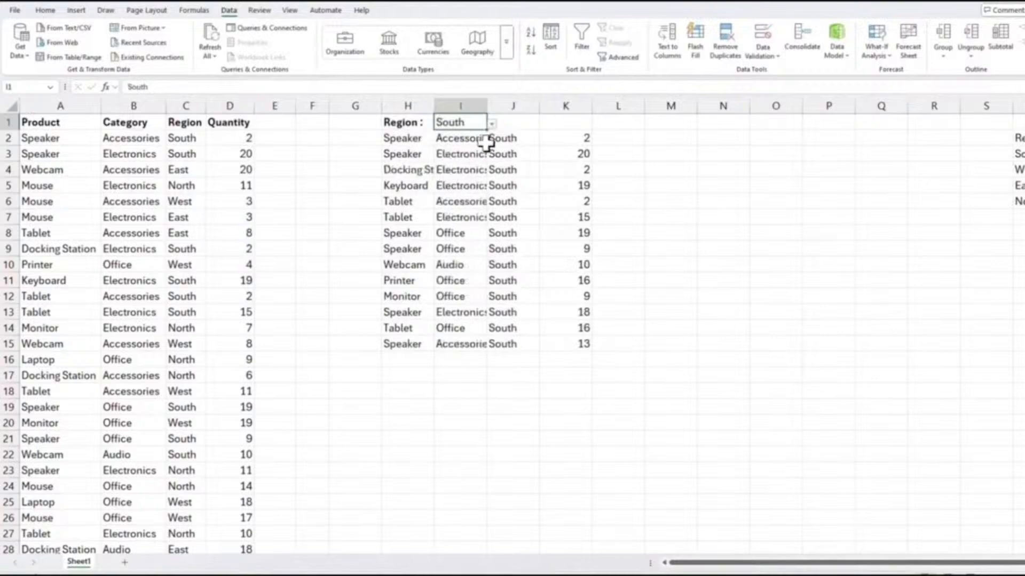
click(492, 124)
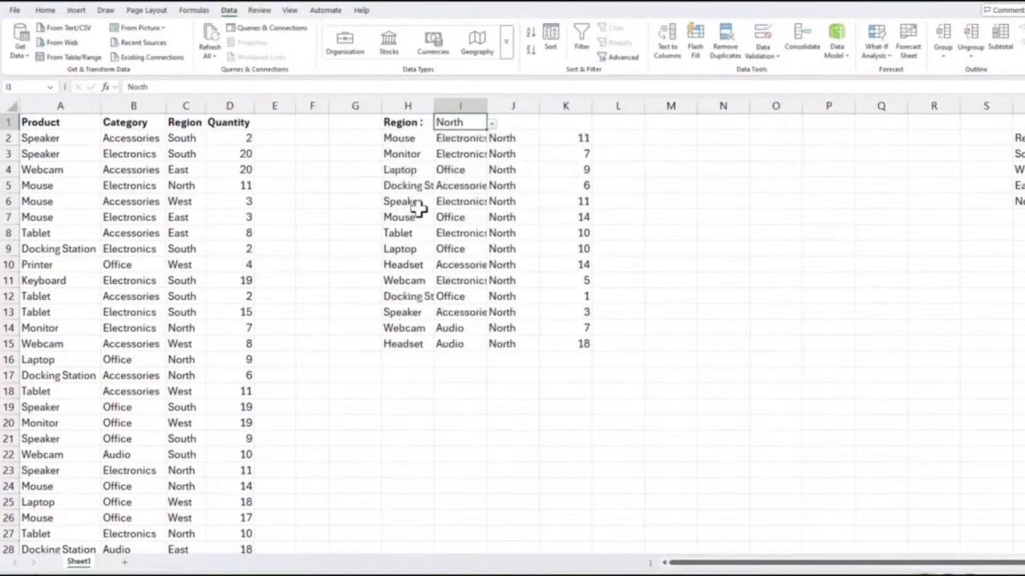
Enter the label "Category :" in M1 and make it bold
click(682, 122)
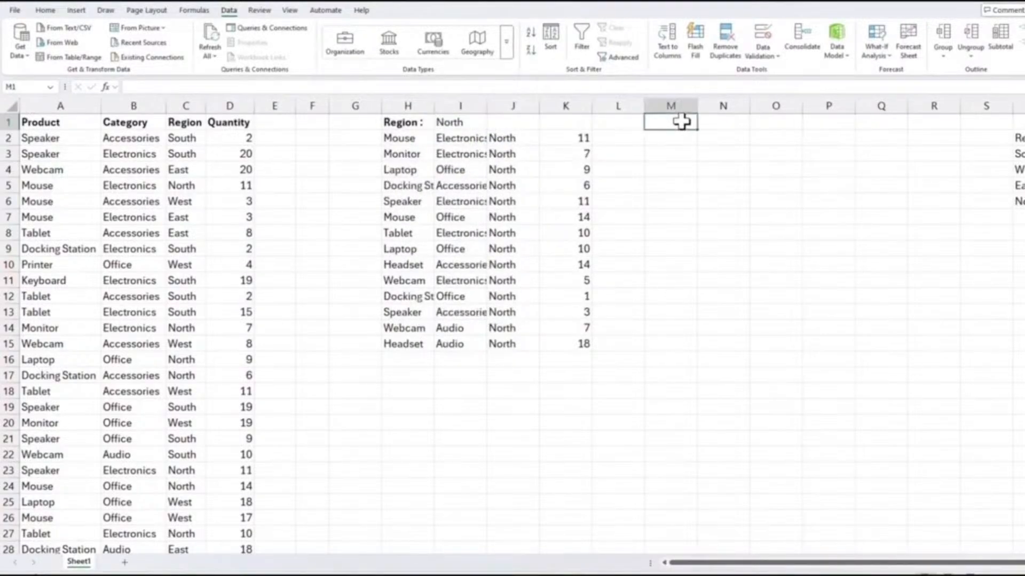
text(Categ)
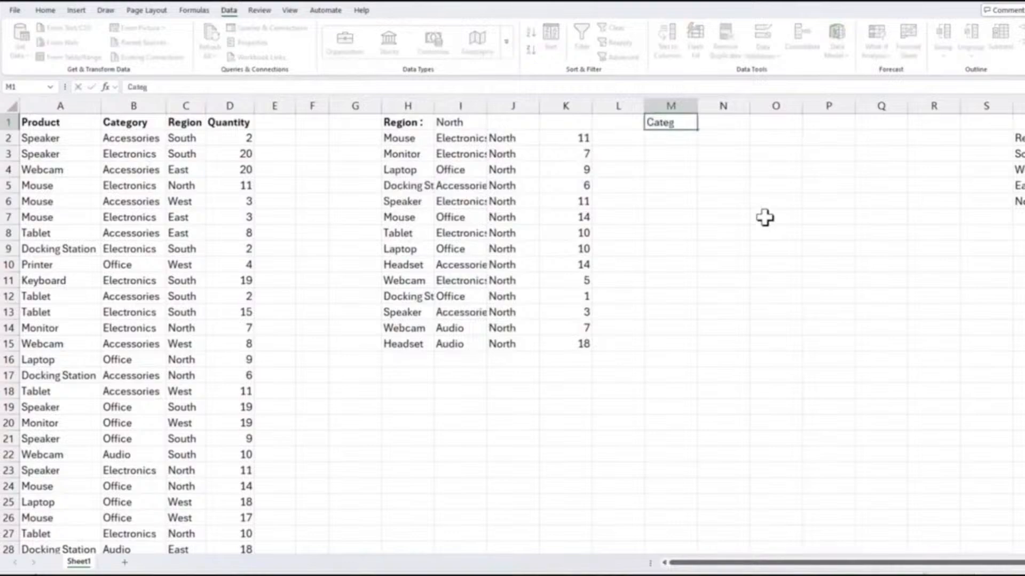
text(ory :)
key(Return)
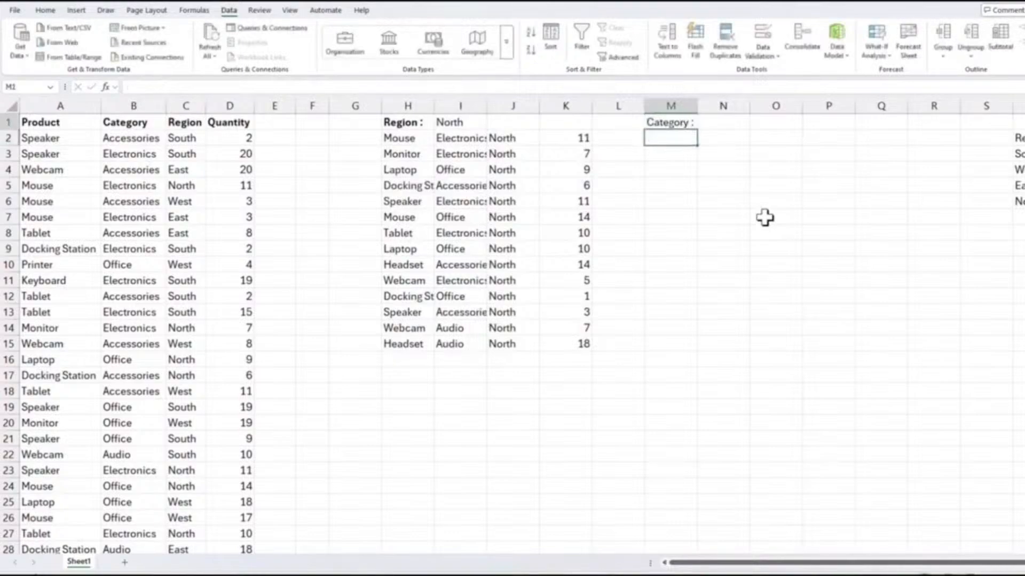
key(Up)
key(ctrl+b)
key(Down)
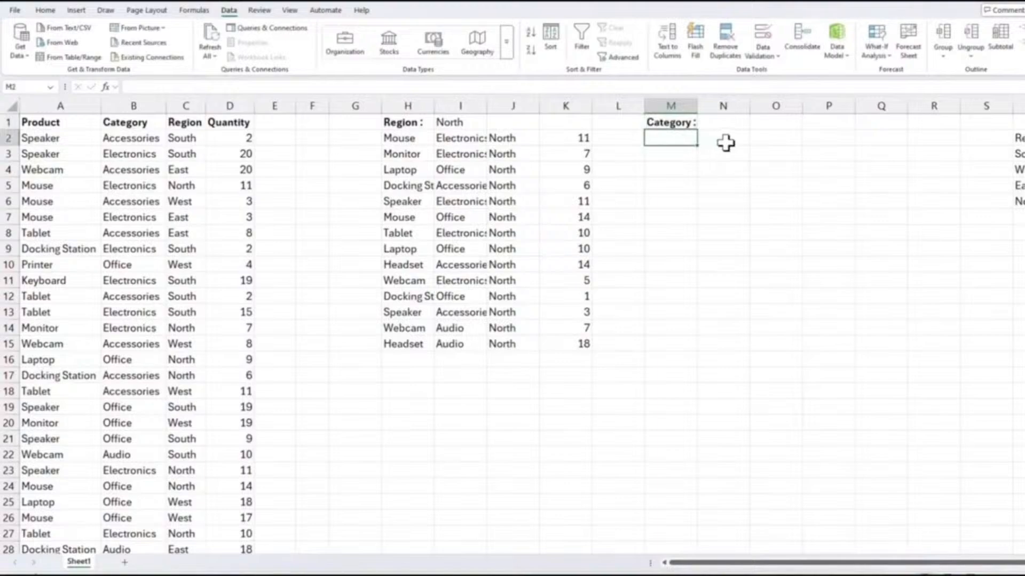
click(714, 123)
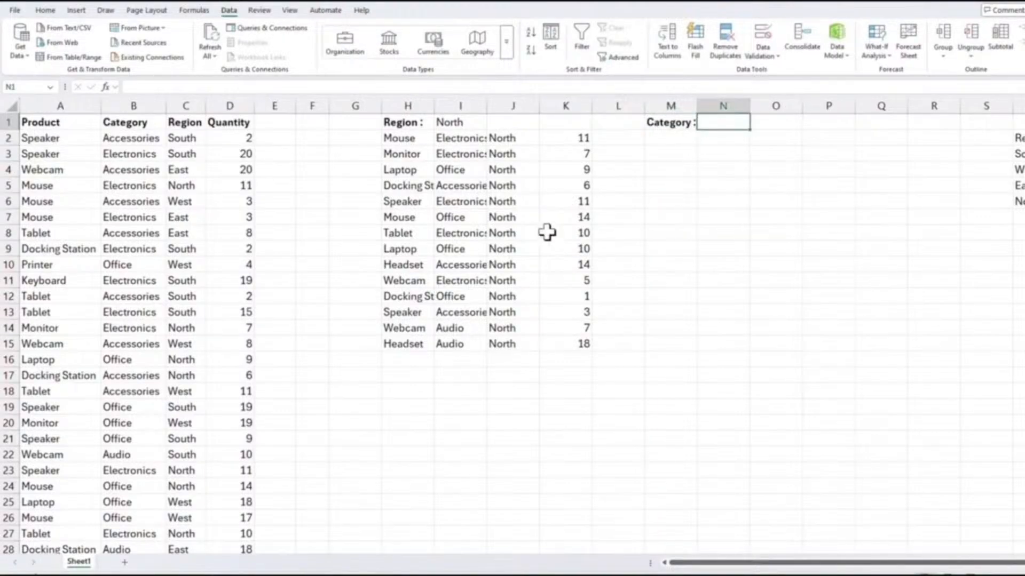
Edit the FILTER formula in H2 to enclose the region condition C2:C51=I1 in parentheses
click(404, 137)
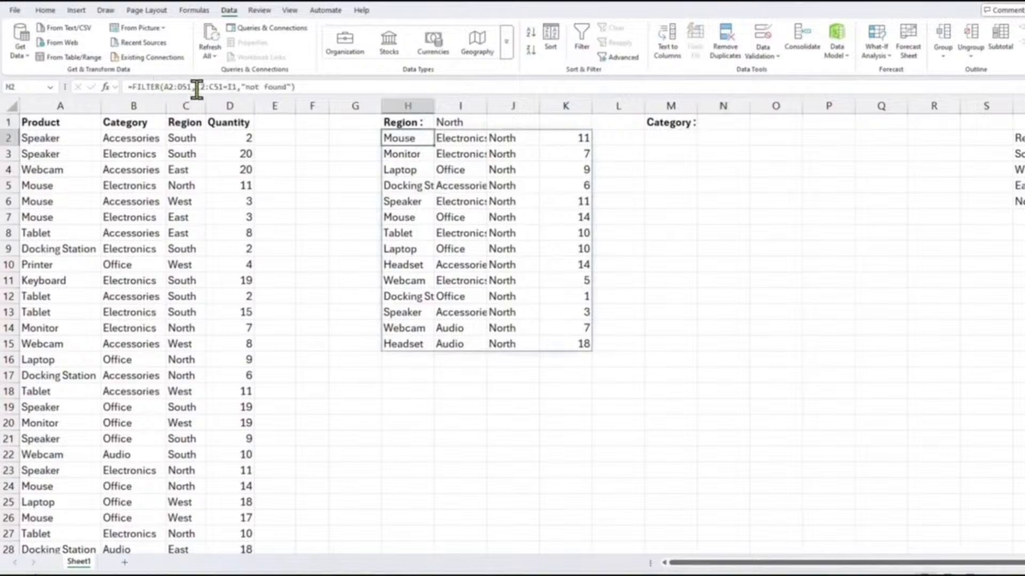
double_click(404, 138)
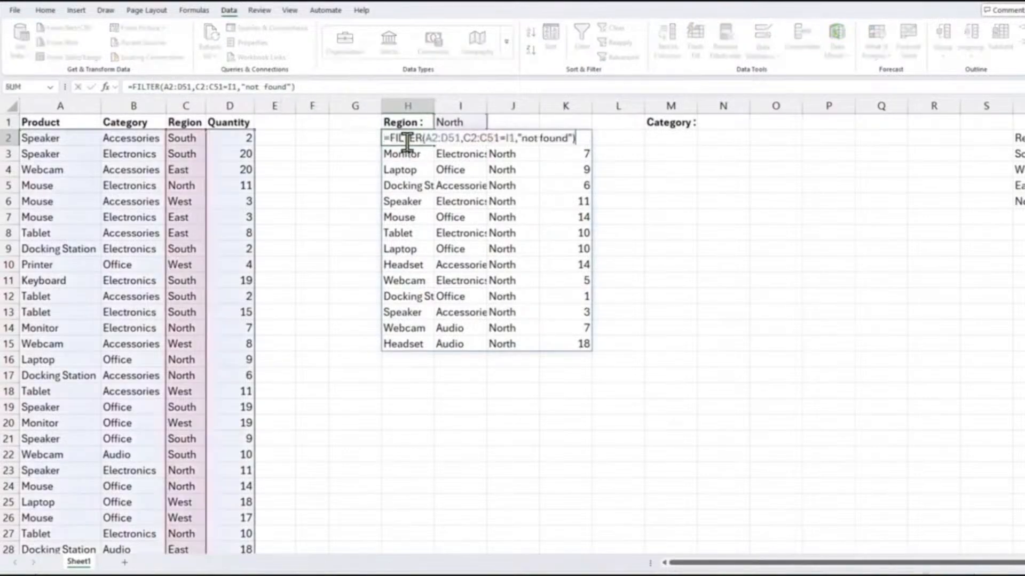
click(196, 89)
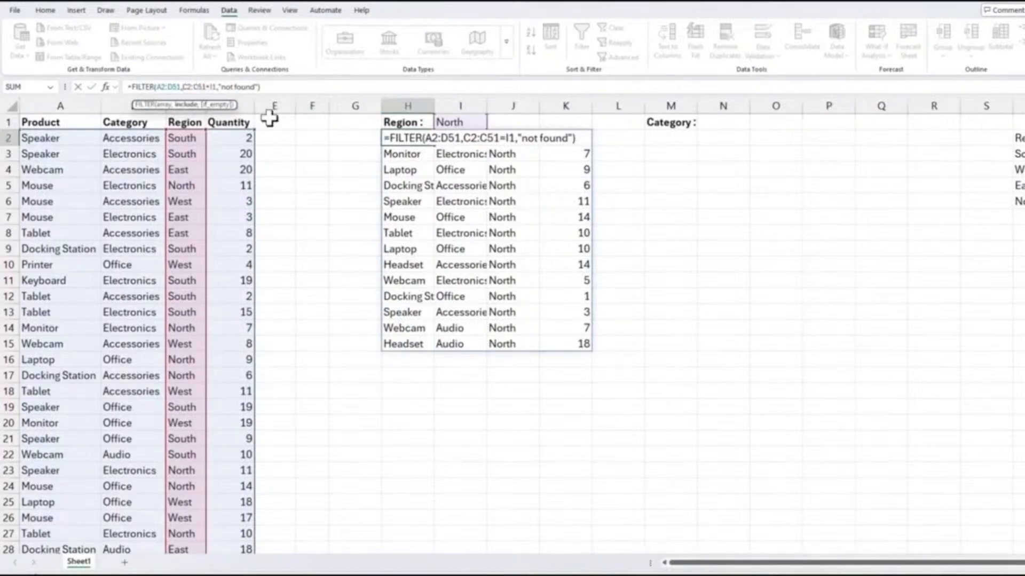
text(()
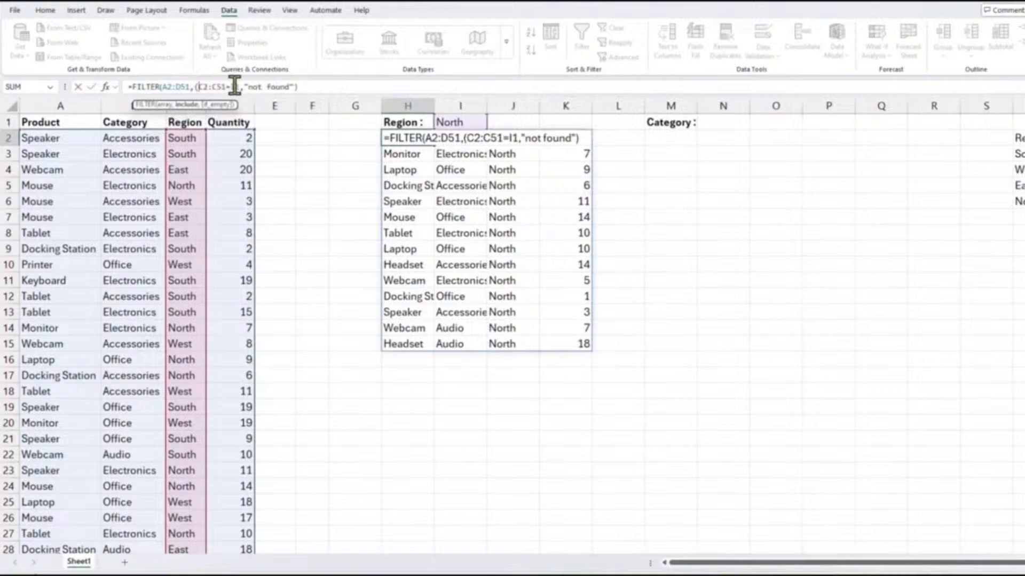
text())
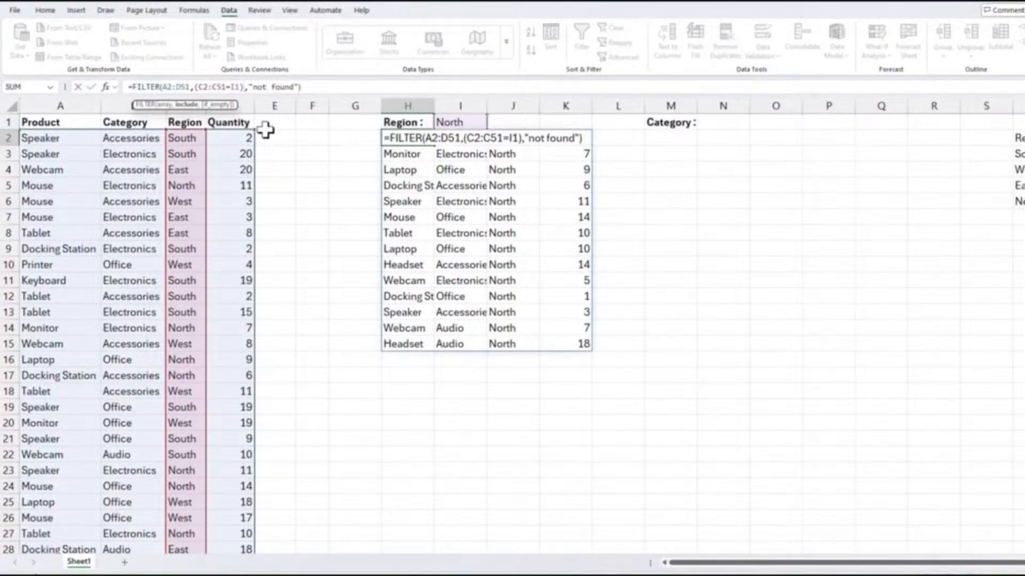
Multiply the region condition in the H2 formula by a second condition matching the category range B2:B51 to N1
text(*)
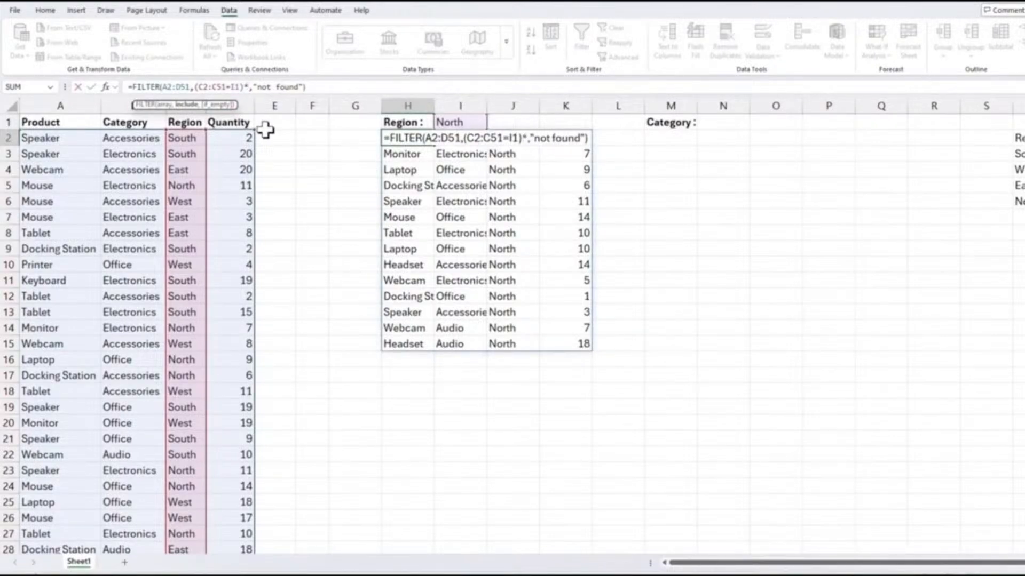
text(()
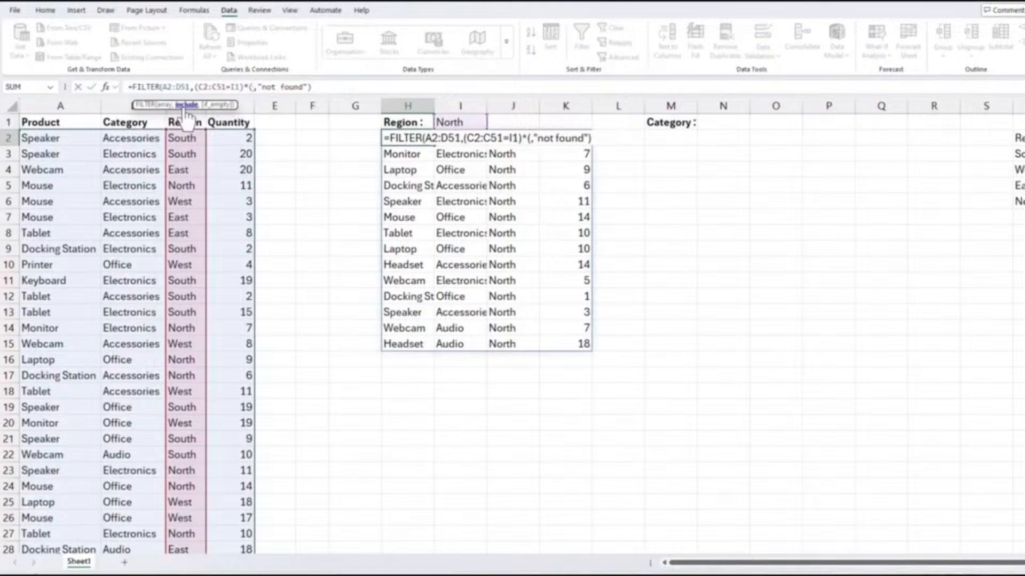
click(119, 138)
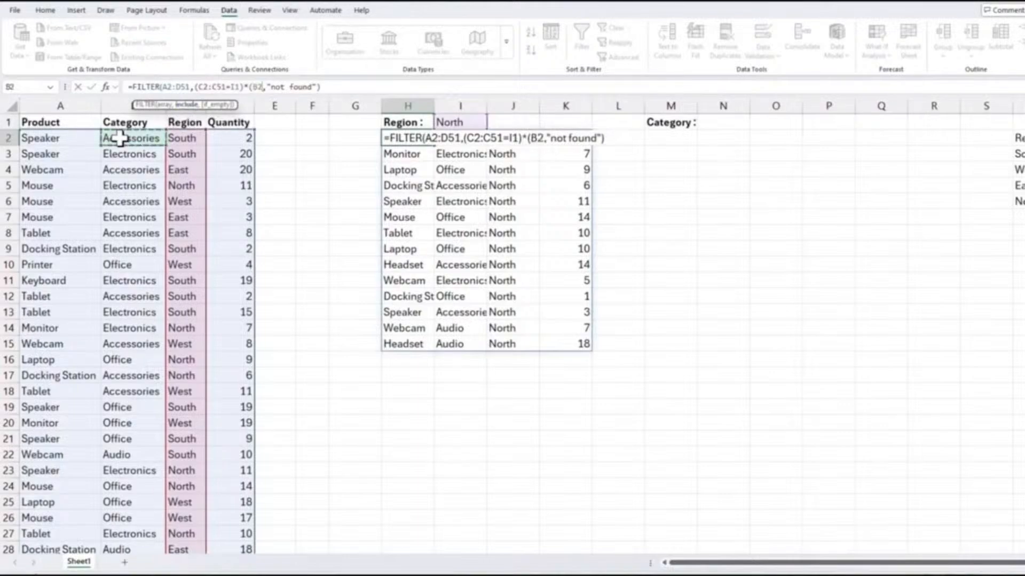
key(ctrl+shift+Down)
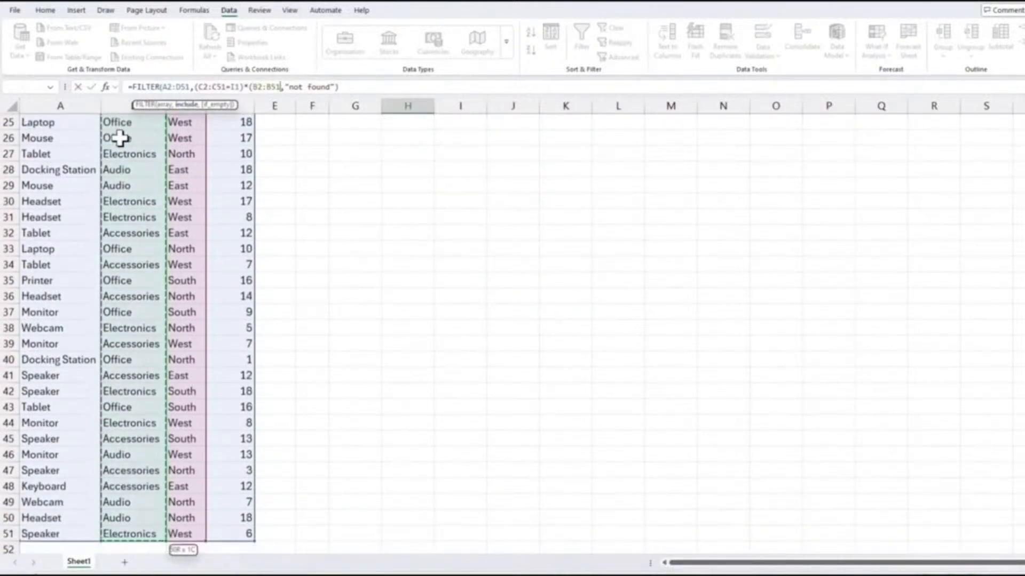
text(=)
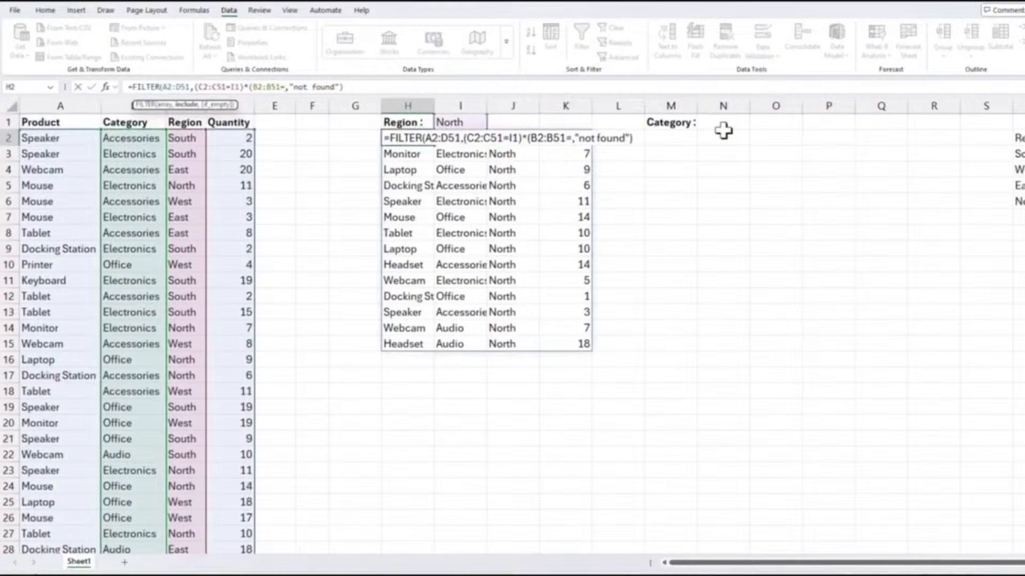
click(728, 126)
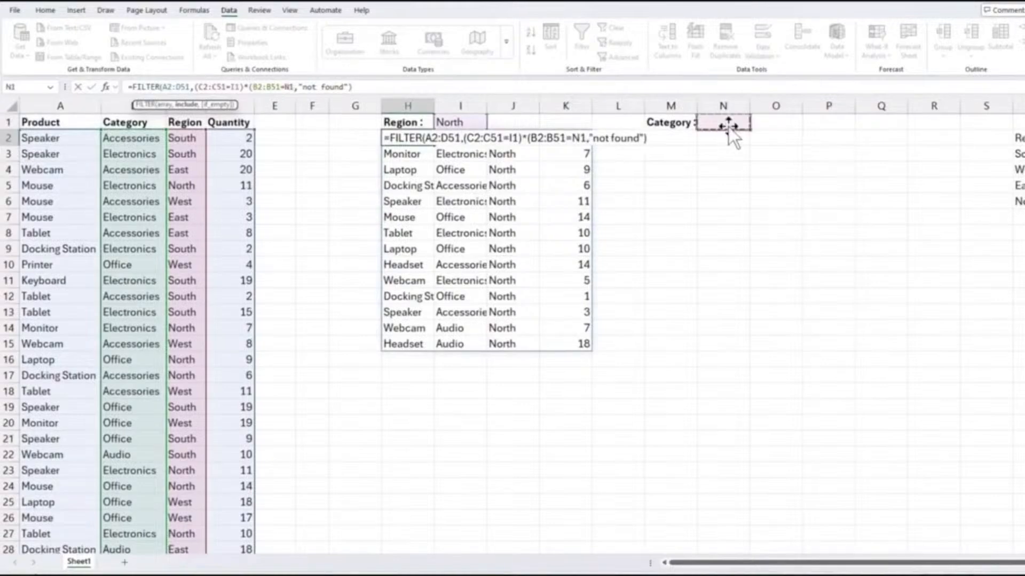
Complete the category condition as (B2:B51=N1) in the FILTER formula in H2, and enter Office as the category in N1
text())
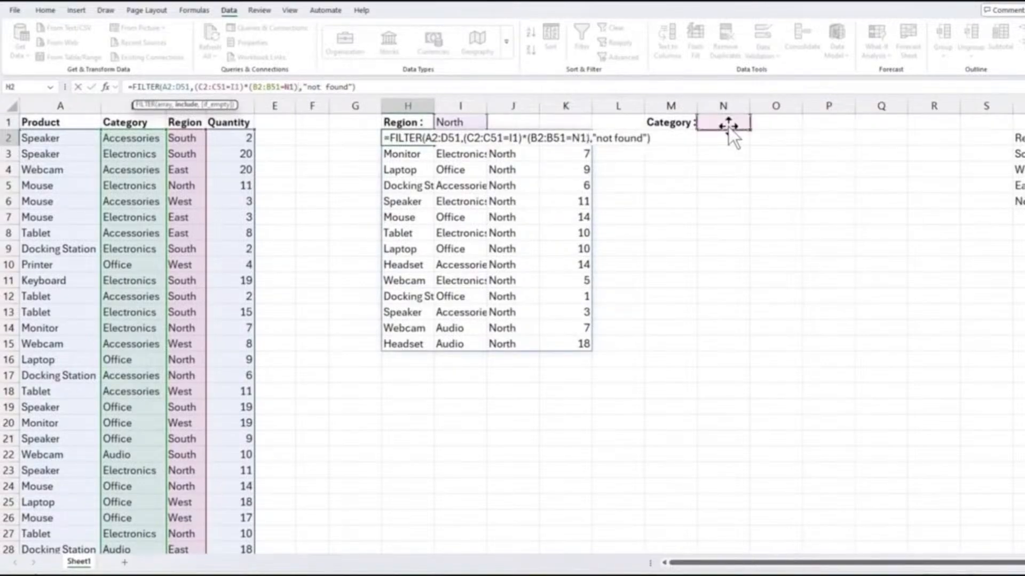
key(Return)
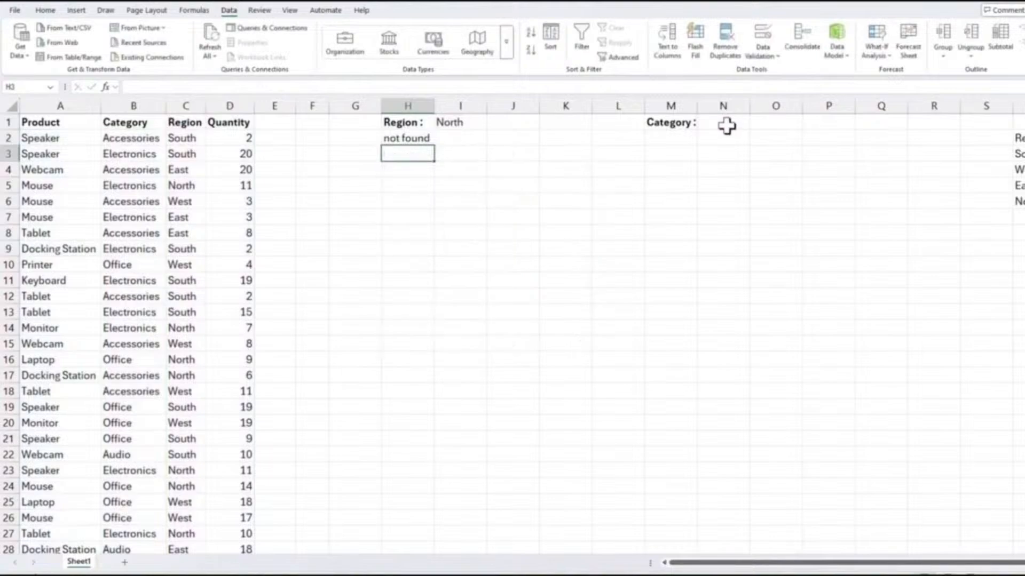
click(722, 126)
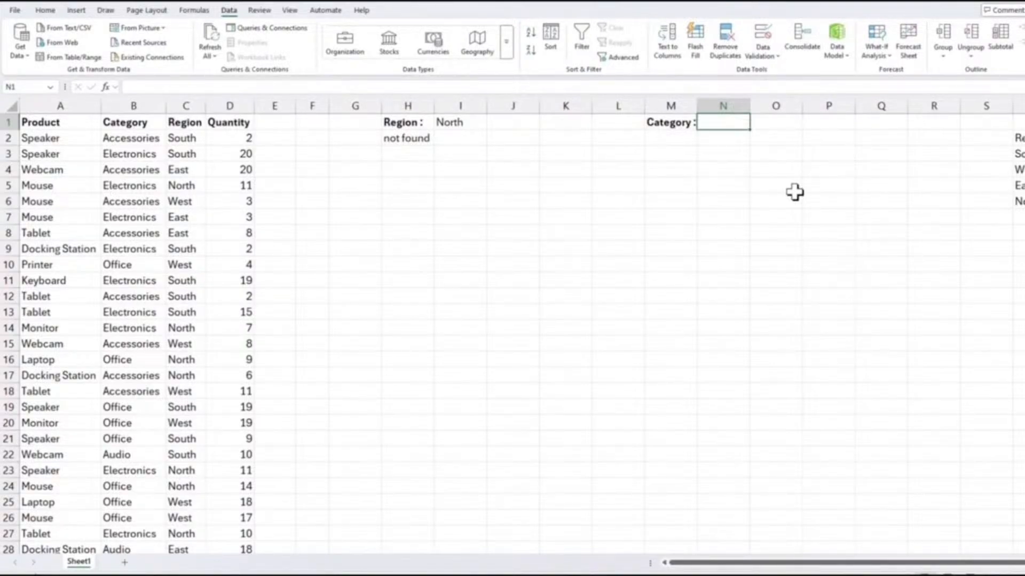
text(Office)
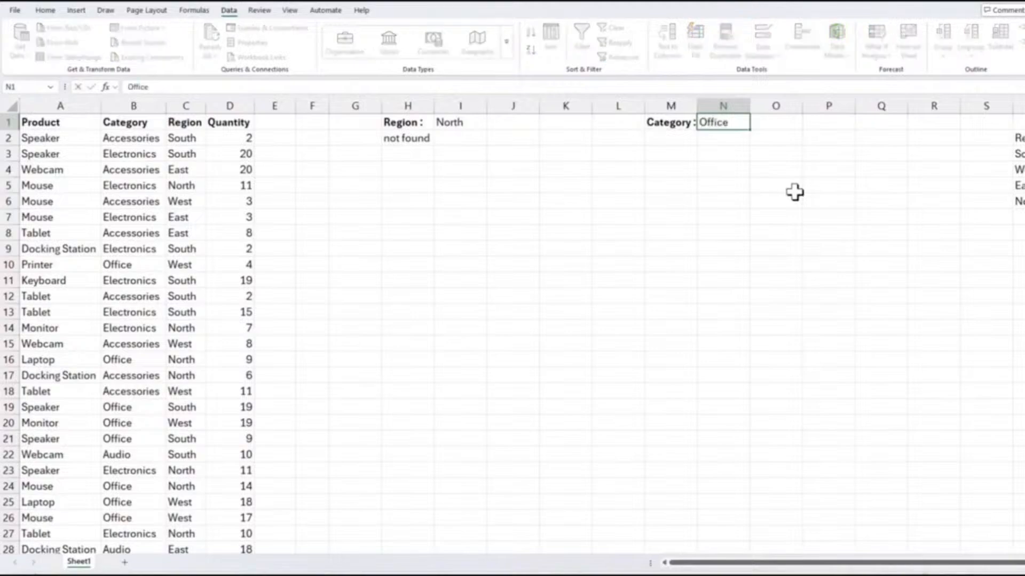
key(Return)
Switch the region in I1 to West and set the category in N1 to Audio
click(475, 123)
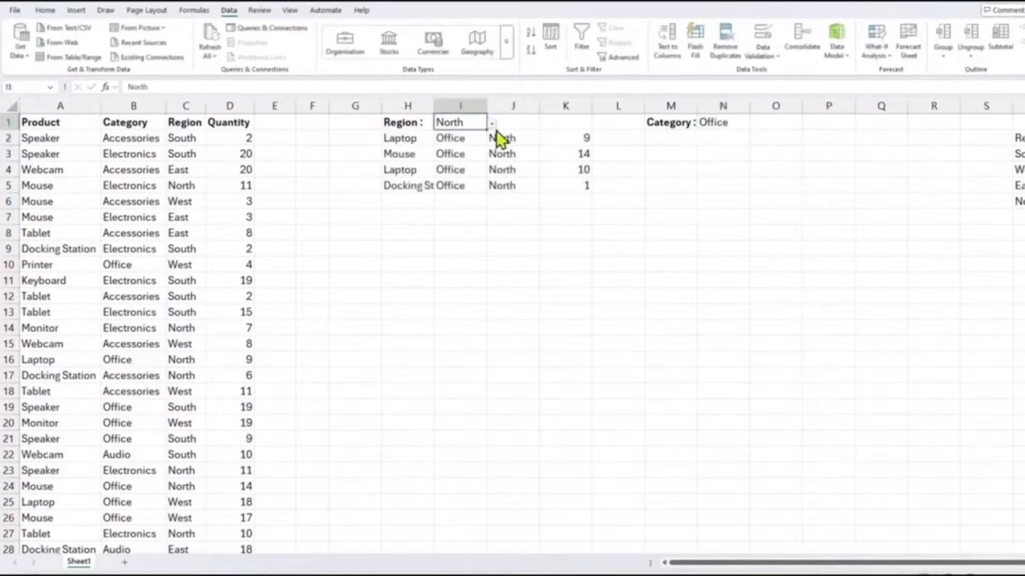
click(491, 124)
click(446, 145)
click(744, 128)
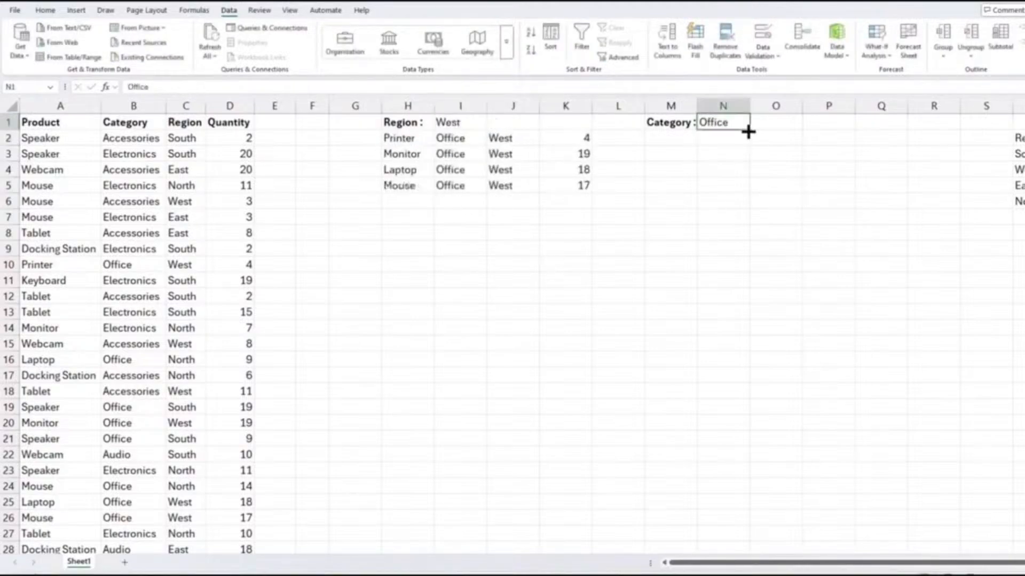
text(Audio)
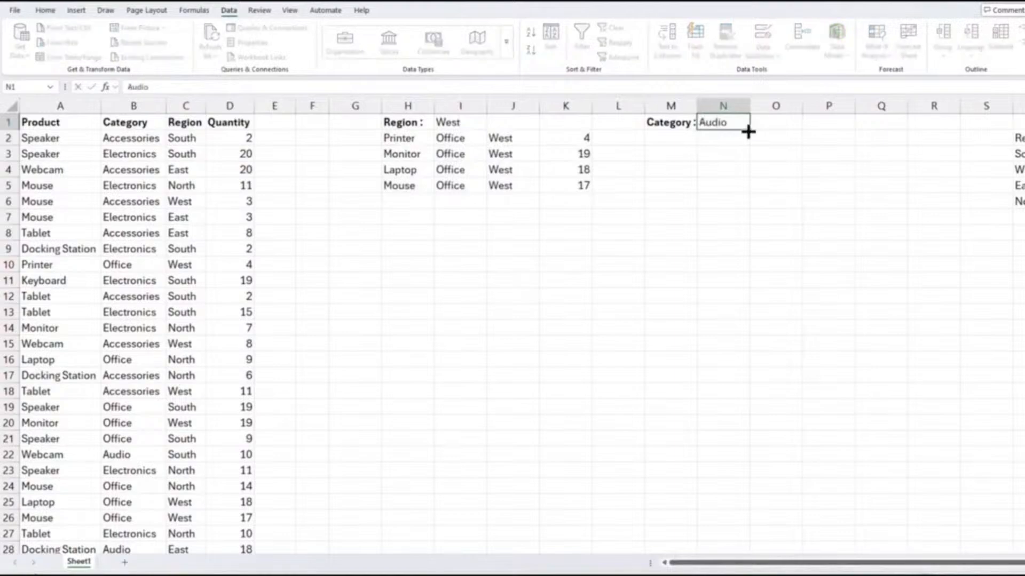
key(Return)
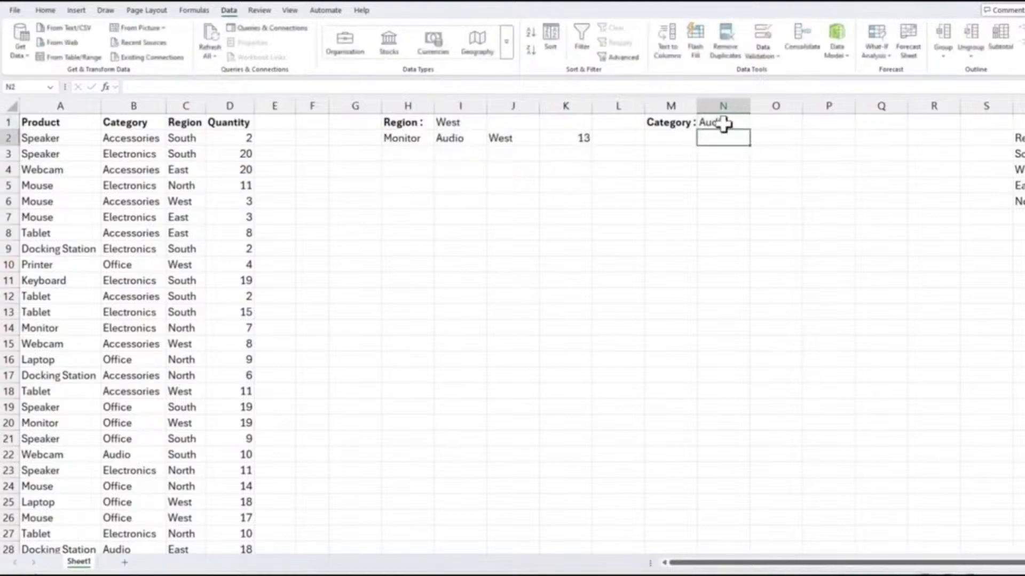
Set the category in N1 to Accessories to filter the product list by it
click(723, 124)
text(Acces)
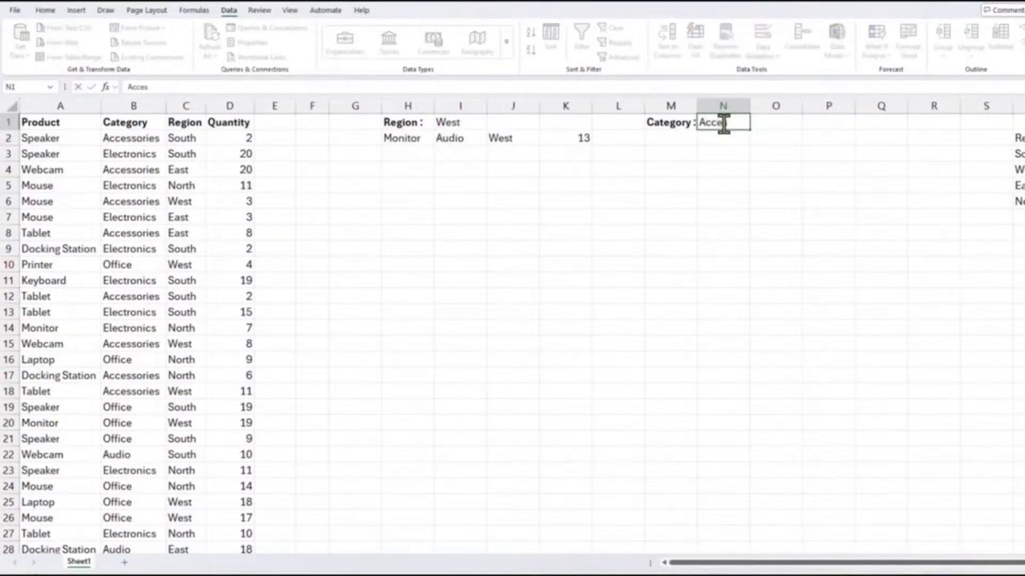
text(sories)
key(Return)
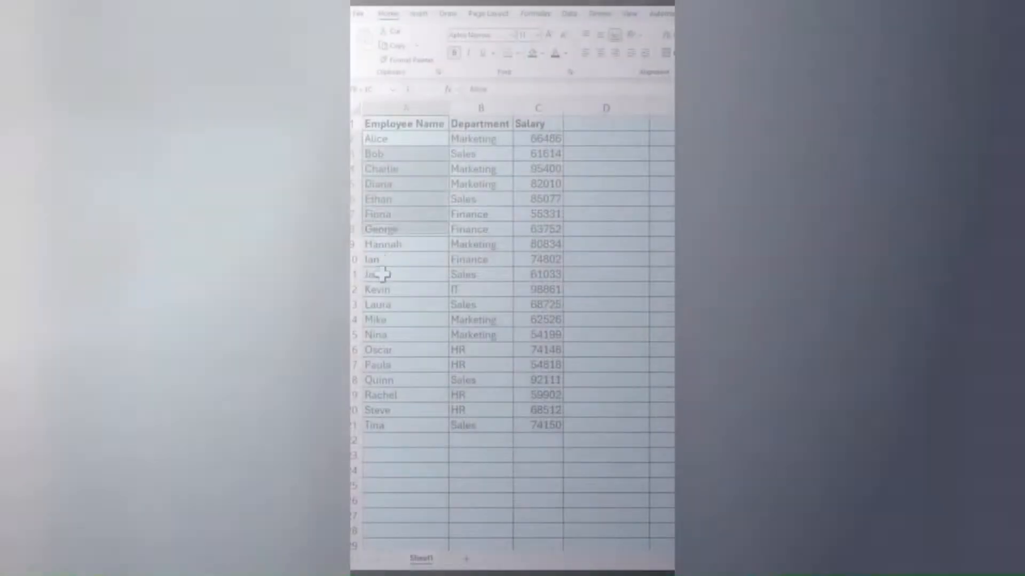
drag(383, 274, 494, 441)
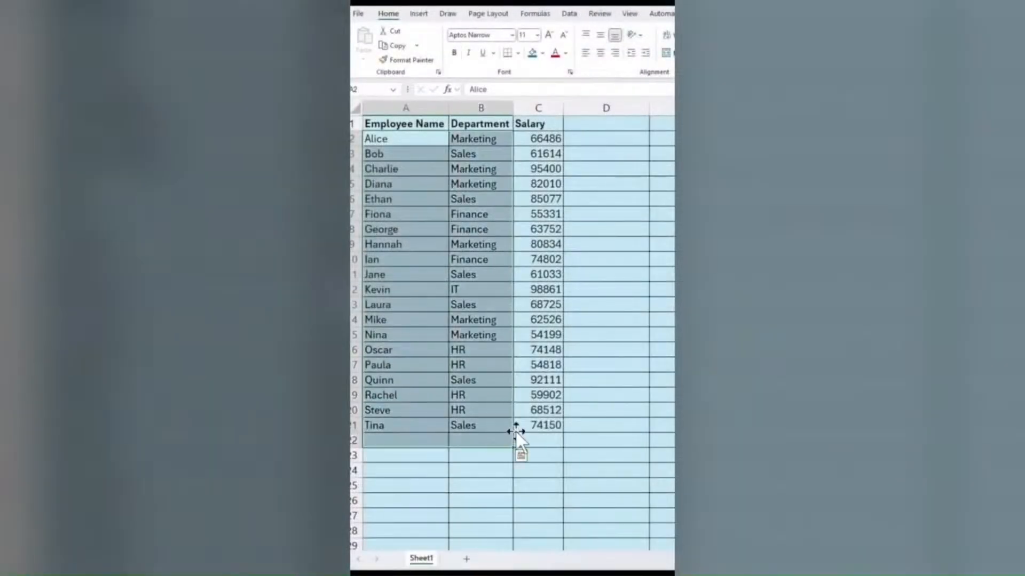
click(606, 341)
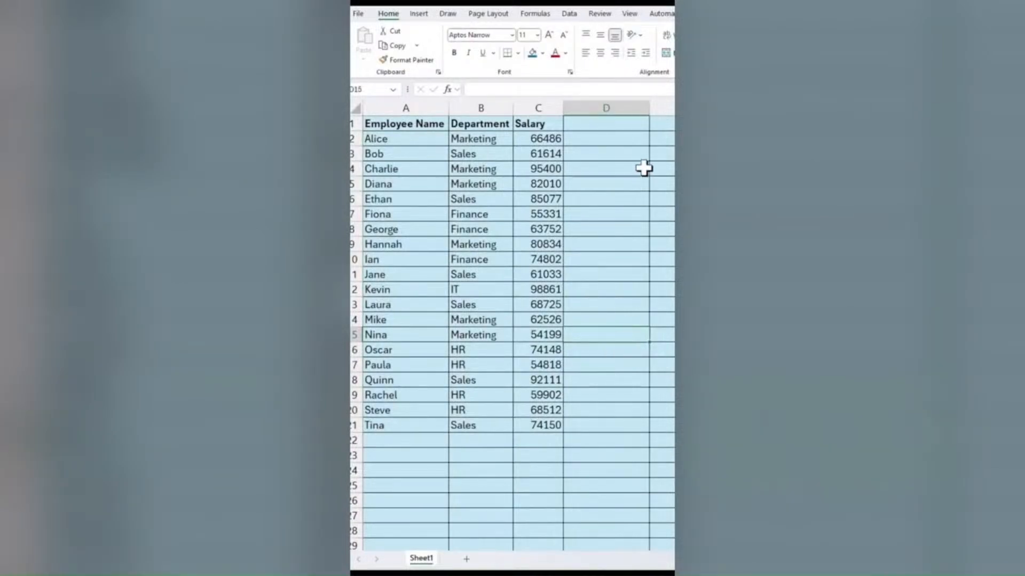
Enter =FILTER(A2:B21,B2:B21="Marketing") in D2 to list the Marketing employees with their department
click(617, 142)
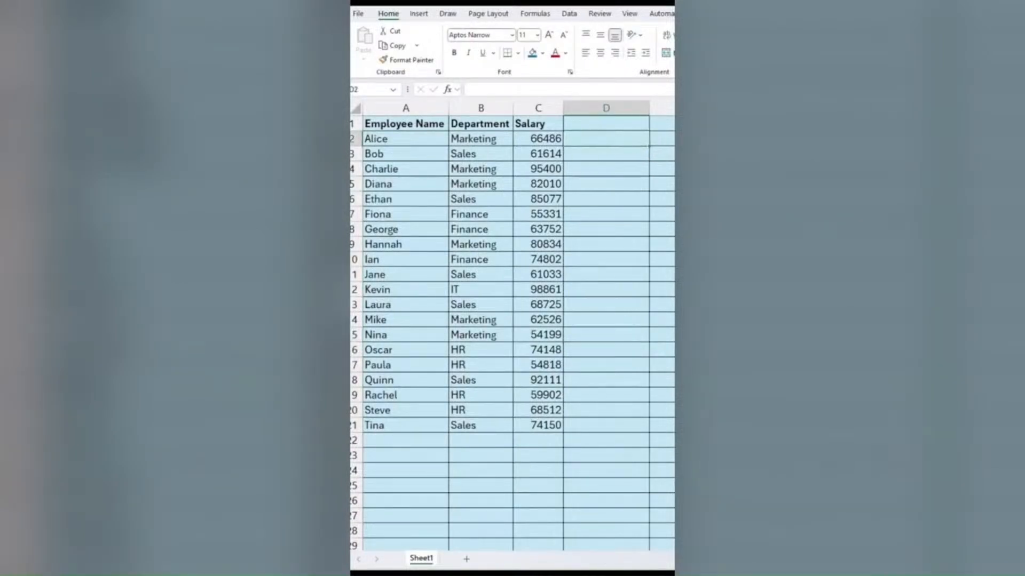
text(=fi)
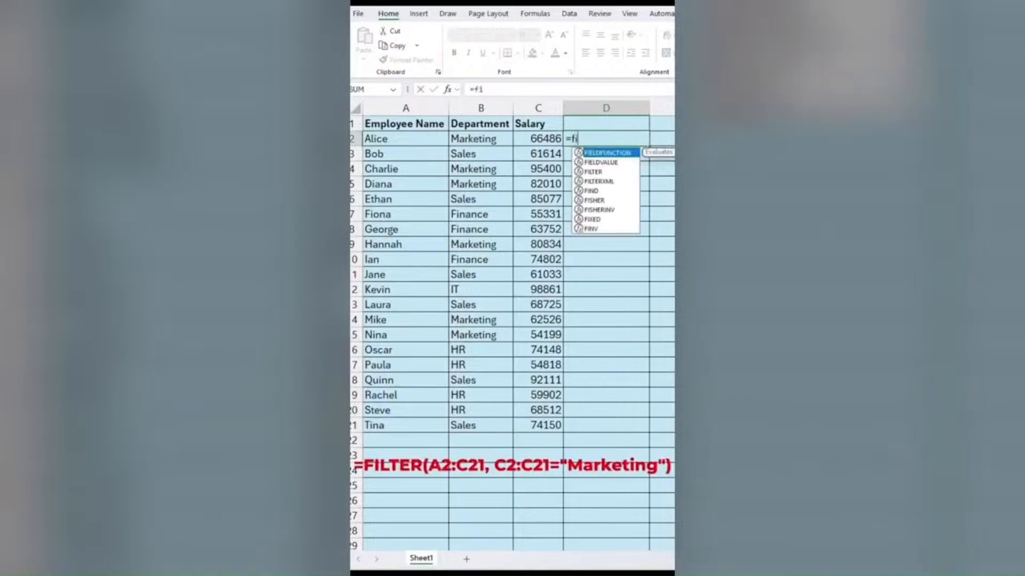
text(LTER()
key(Tab)
drag(410, 139, 481, 426)
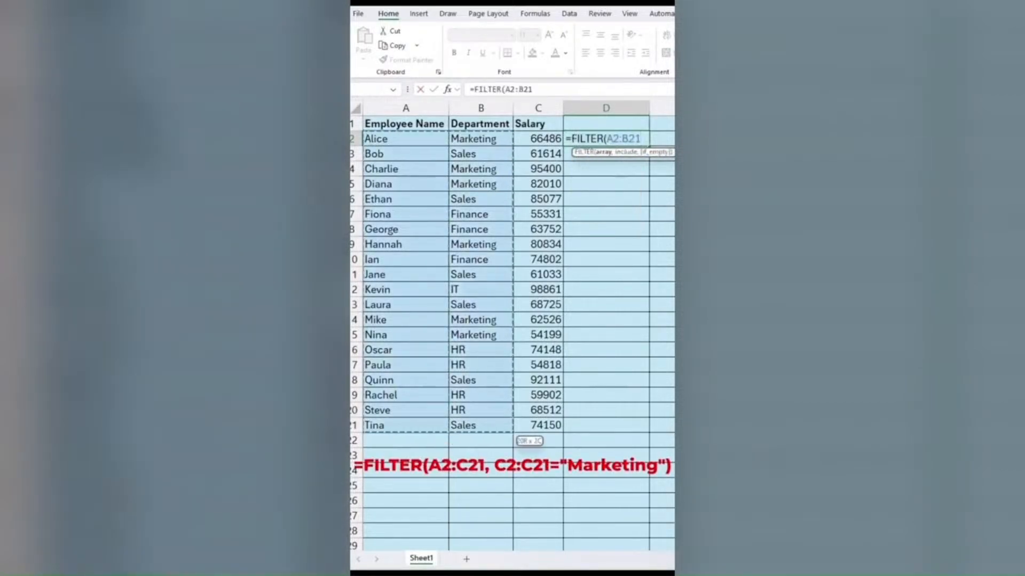
text(,)
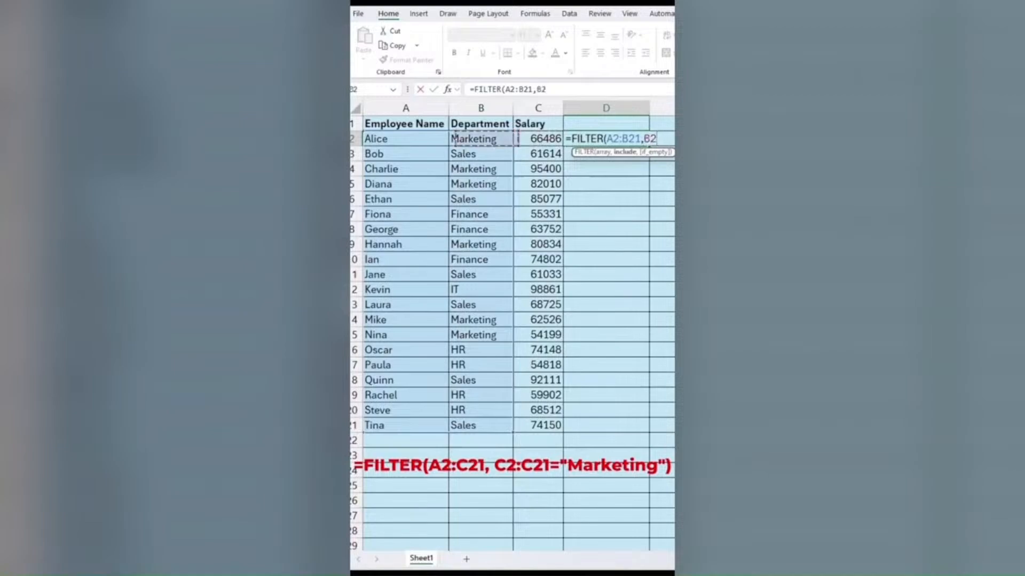
drag(480, 139, 481, 425)
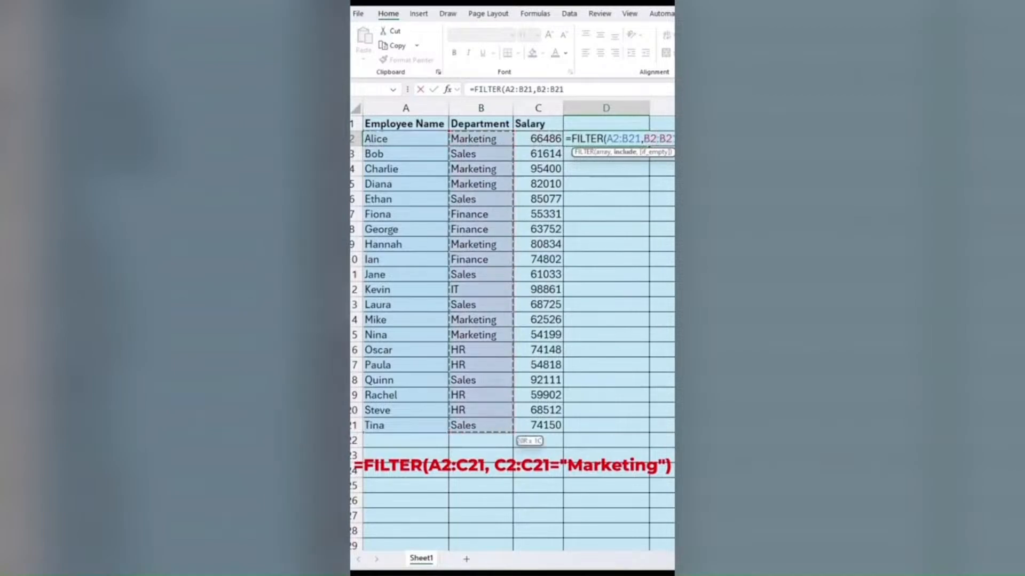
text(="Market)
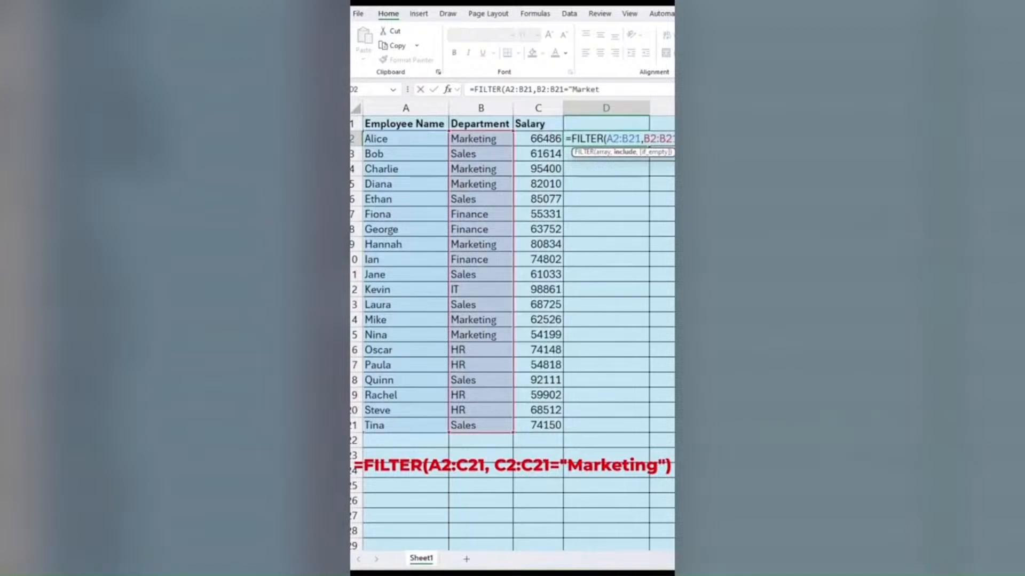
text(ing"))
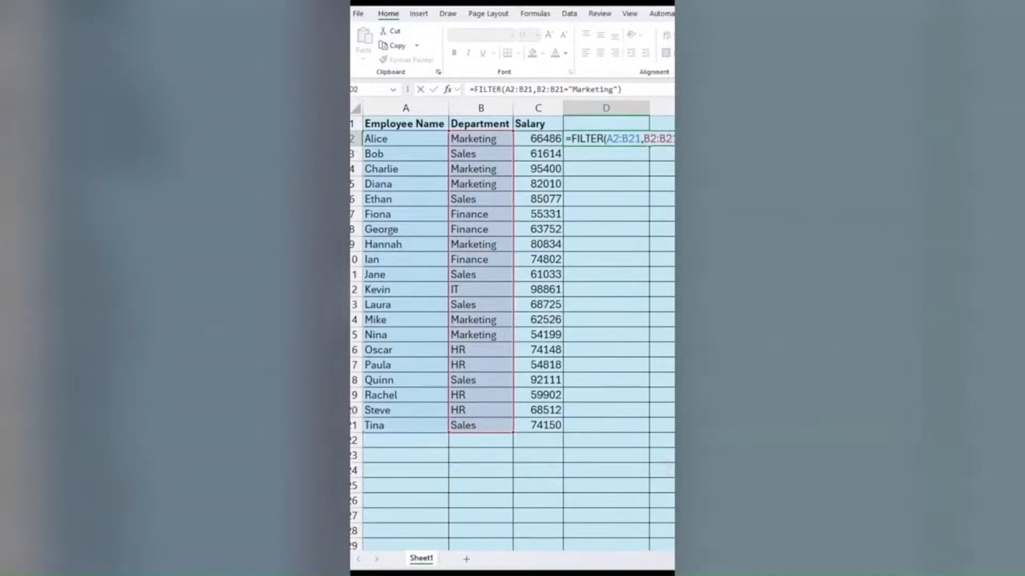
key(Return)
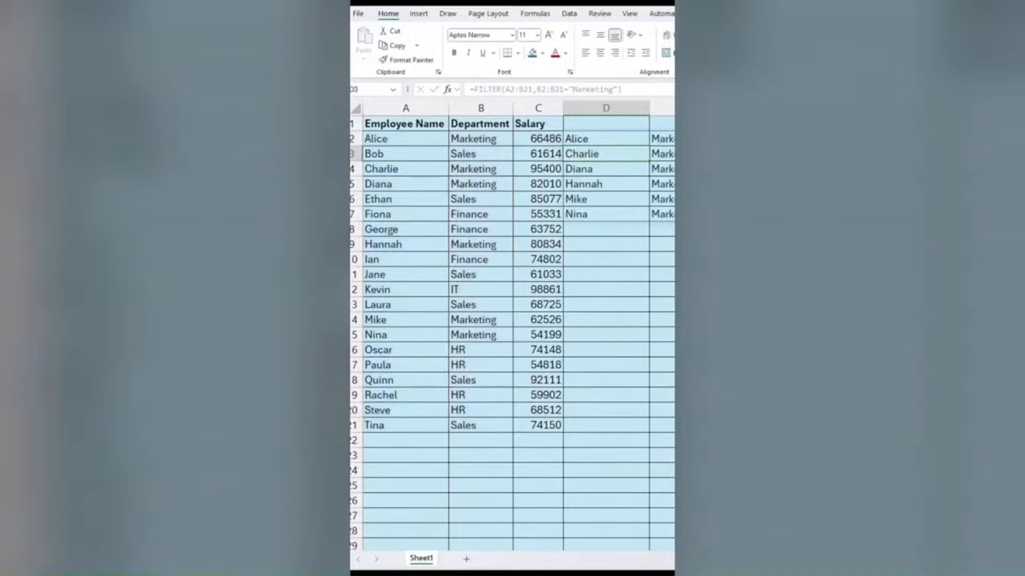
Open the department entry in B12 for editing and commit the cell
click(501, 296)
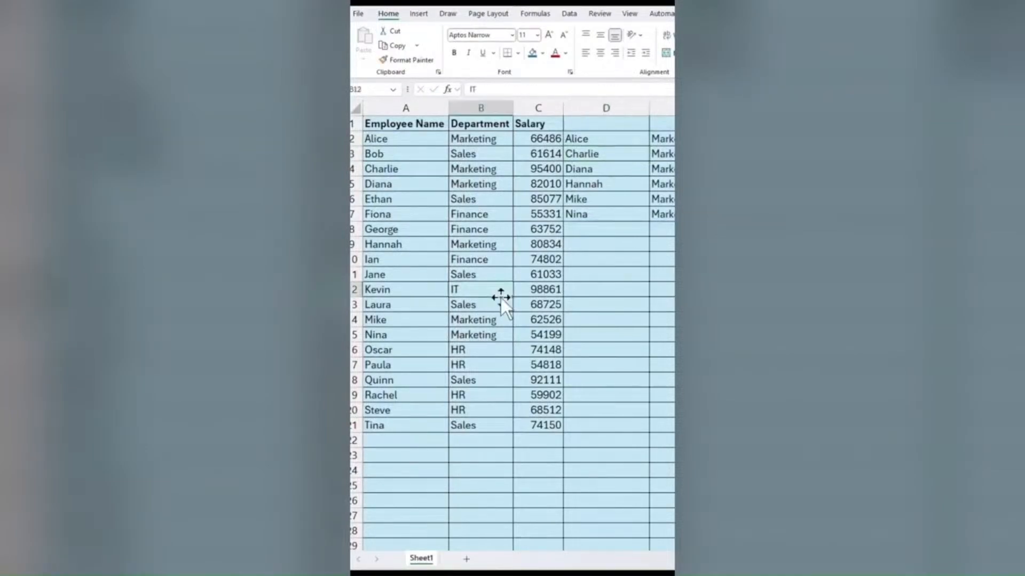
double_click(501, 296)
key(Return)
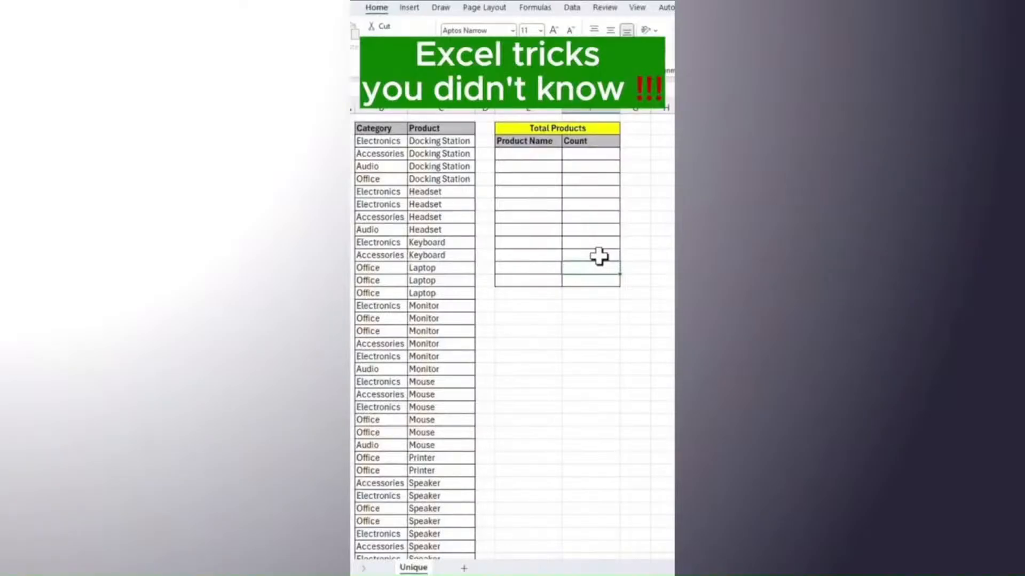
Enter =UNIQUE(C3:C52) in E4, the first Product Name cell of the Total Products table, to list each product once
click(535, 155)
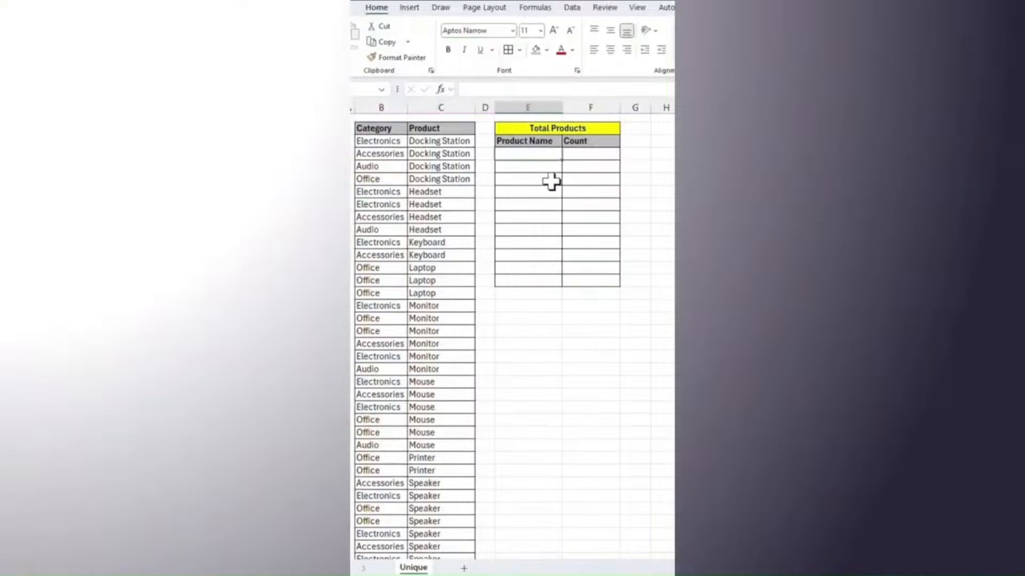
text(=uni)
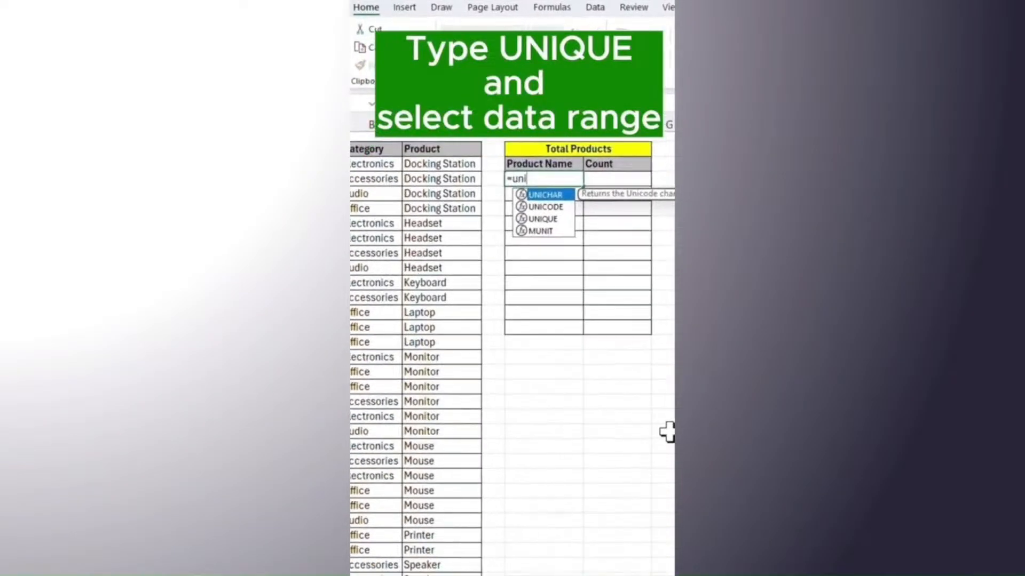
text(q)
key(Tab)
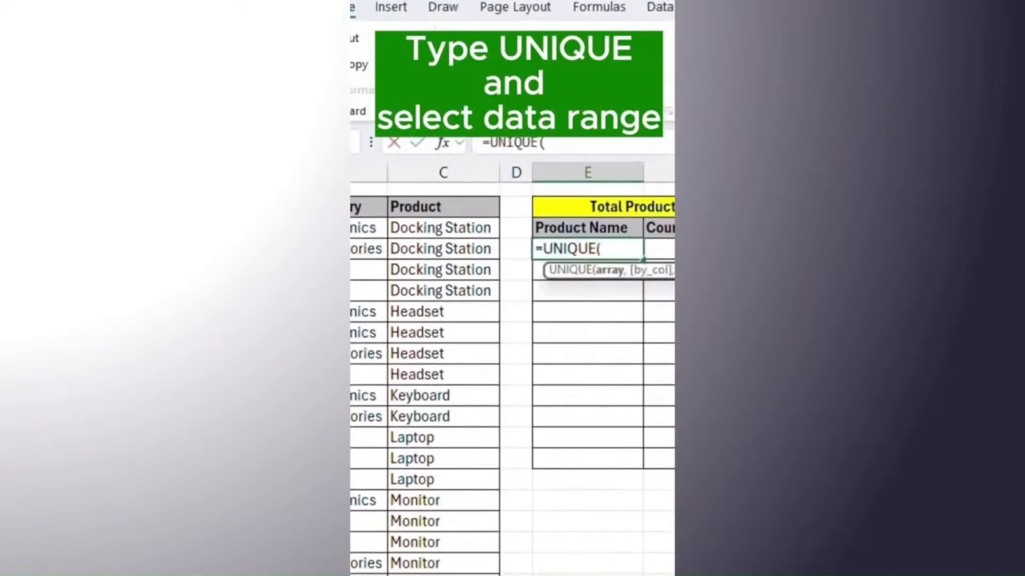
click(485, 228)
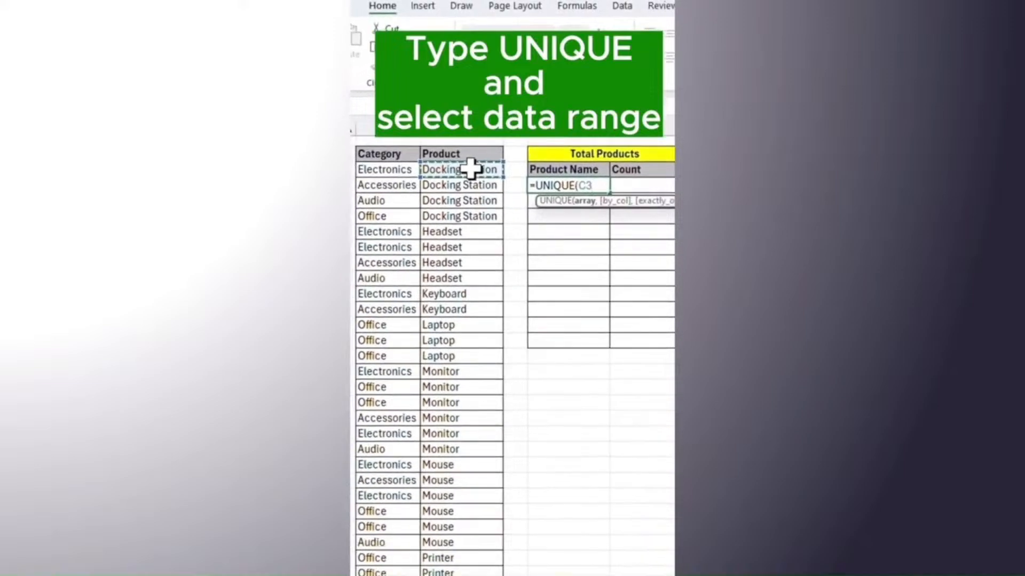
key(ctrl+shift+Down)
scroll(471, 169, up, 6)
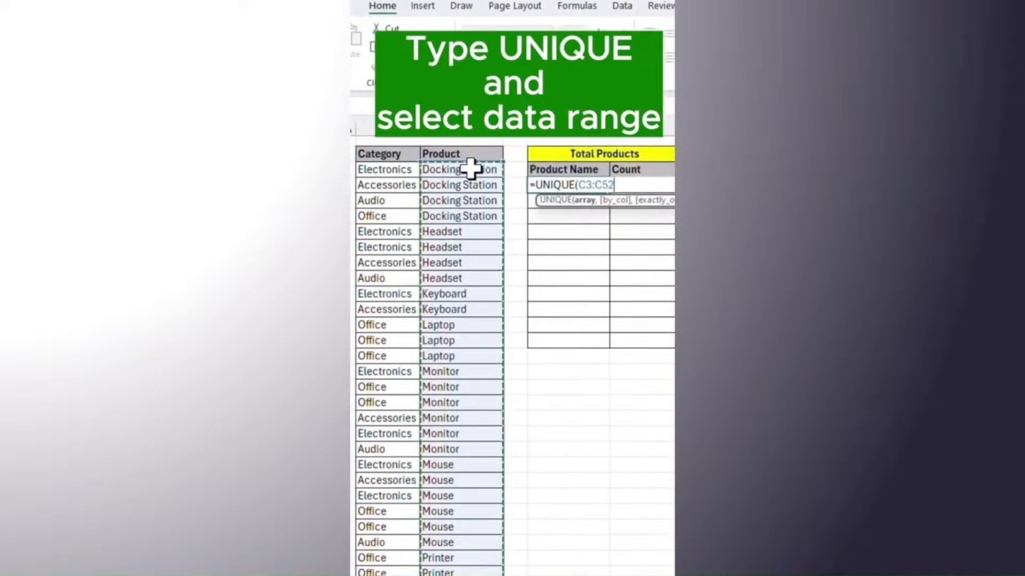
key(Return)
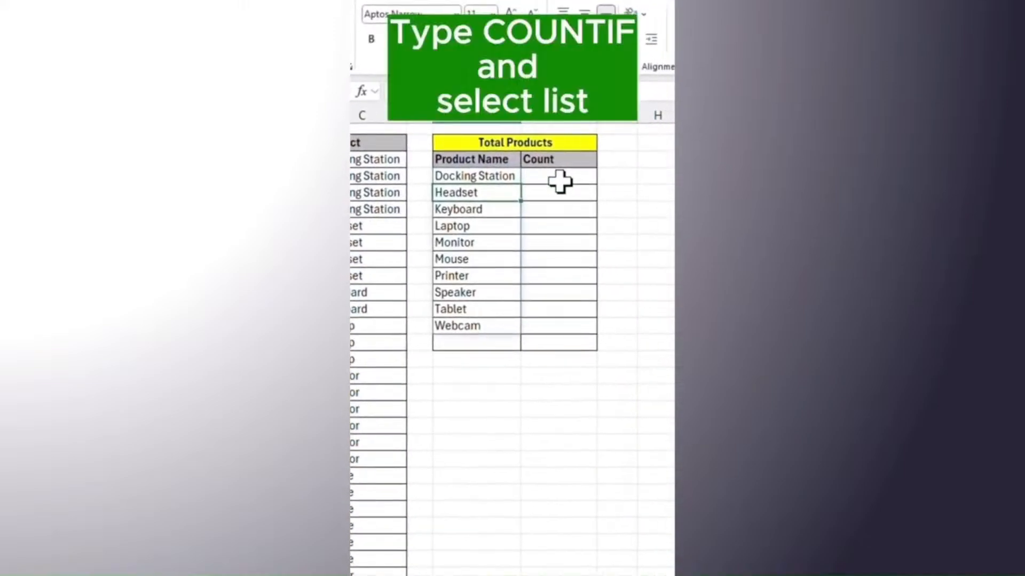
Enter =COUNTIF(C3:C52,E4#) in F4 to count every product of the unique list
click(640, 185)
text(=countif)
key(Tab)
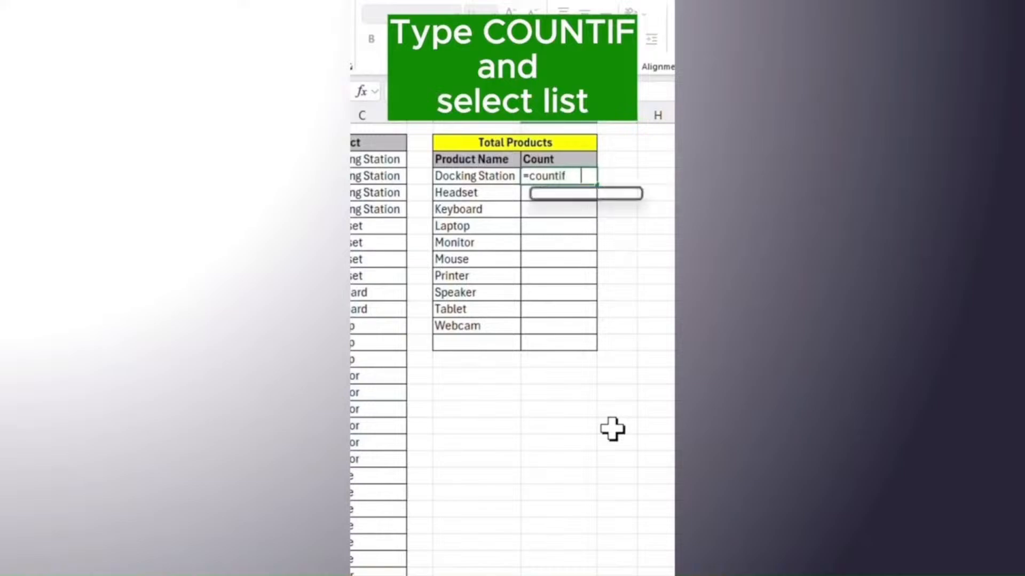
click(380, 158)
key(ctrl+shift+Down)
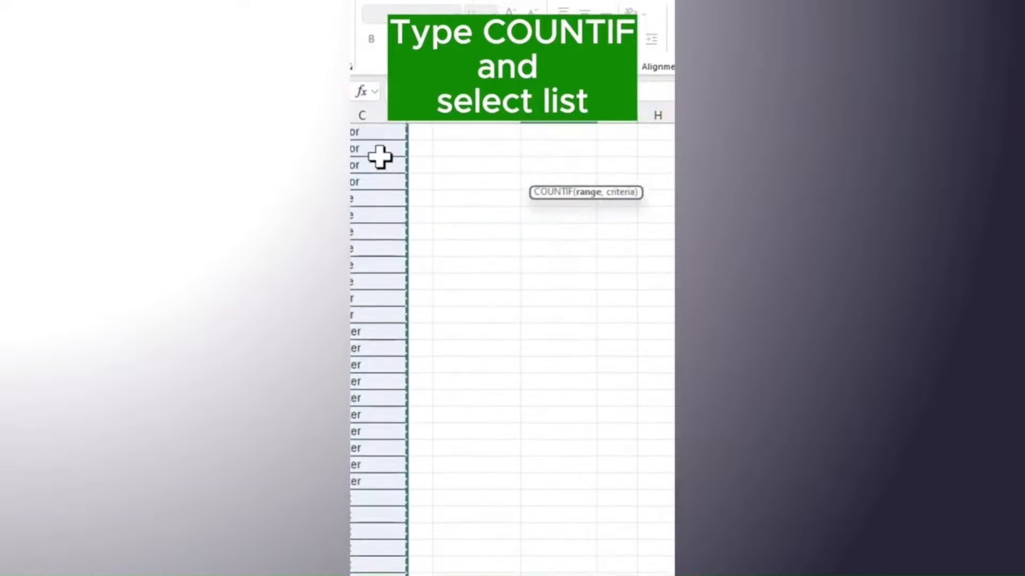
key(ctrl+BackSpace)
text(,)
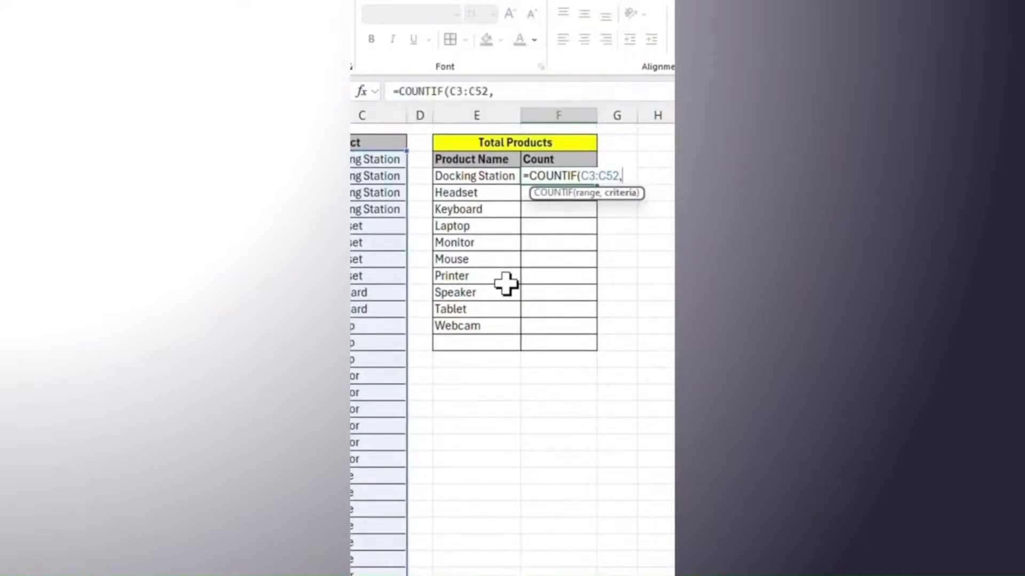
click(470, 181)
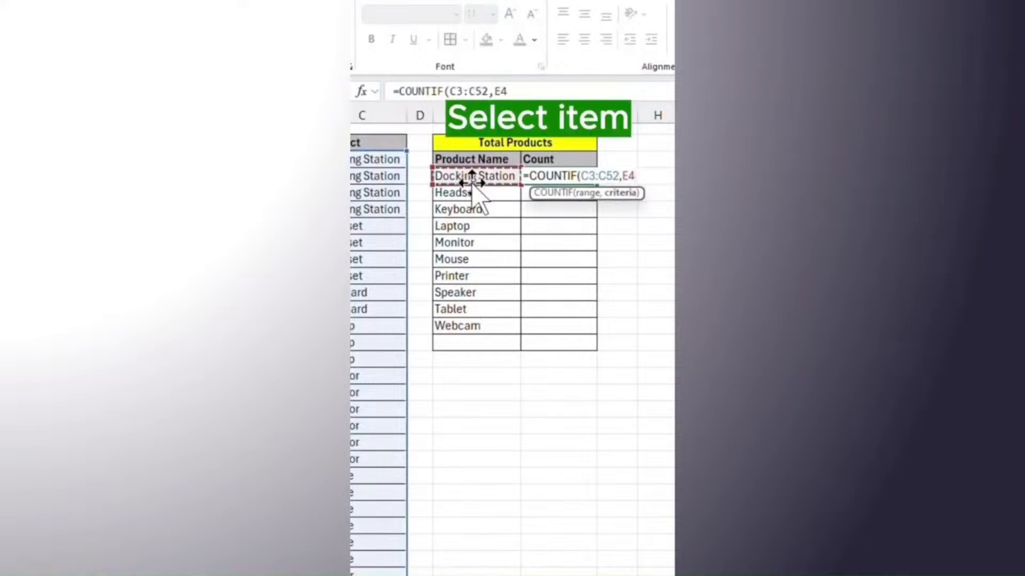
text(#)
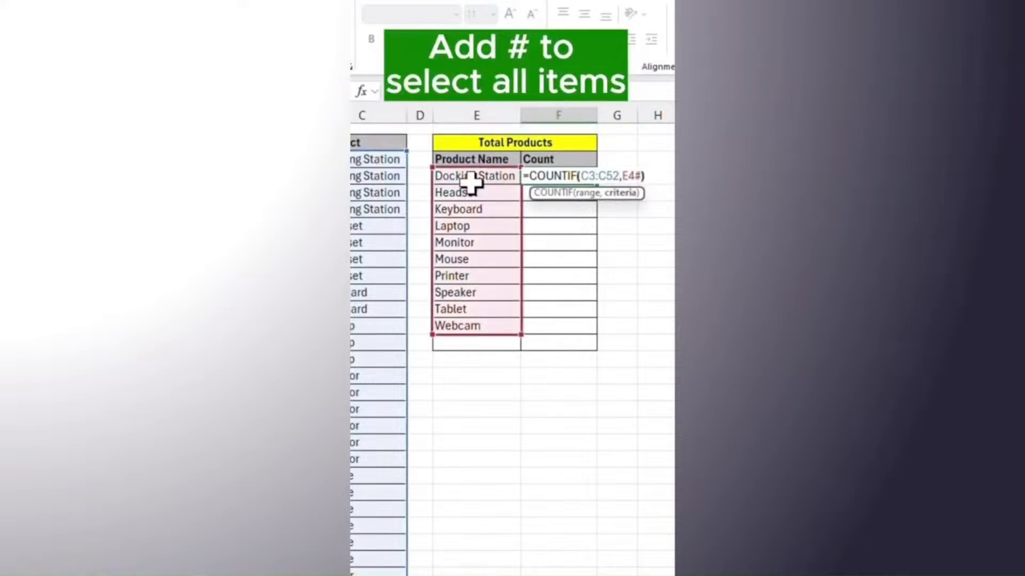
key(Return)
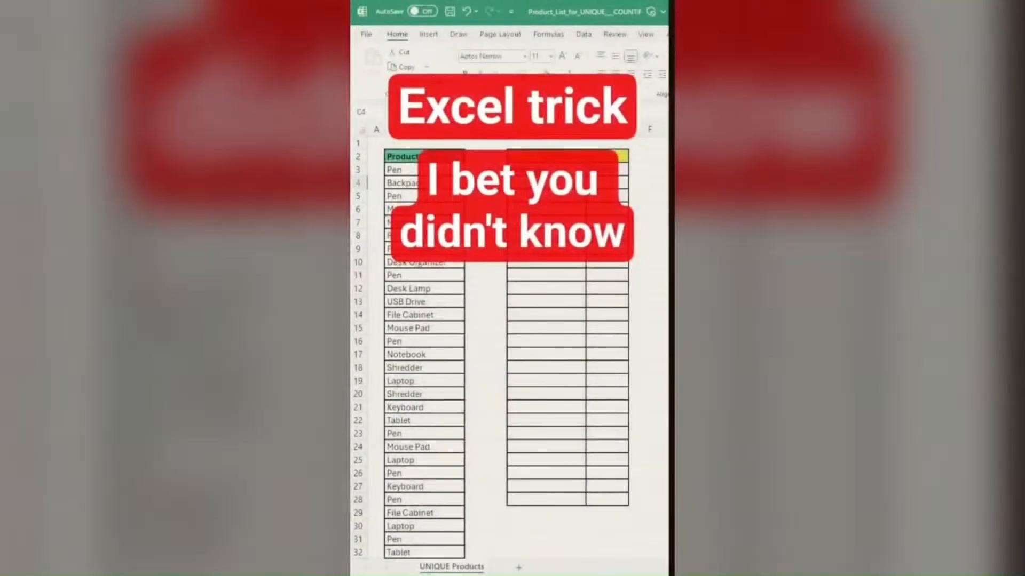
Enter =UNIQUE(B3:B52) in D4, the first Product cell of the Total Products table, to list each product once
text(=u)
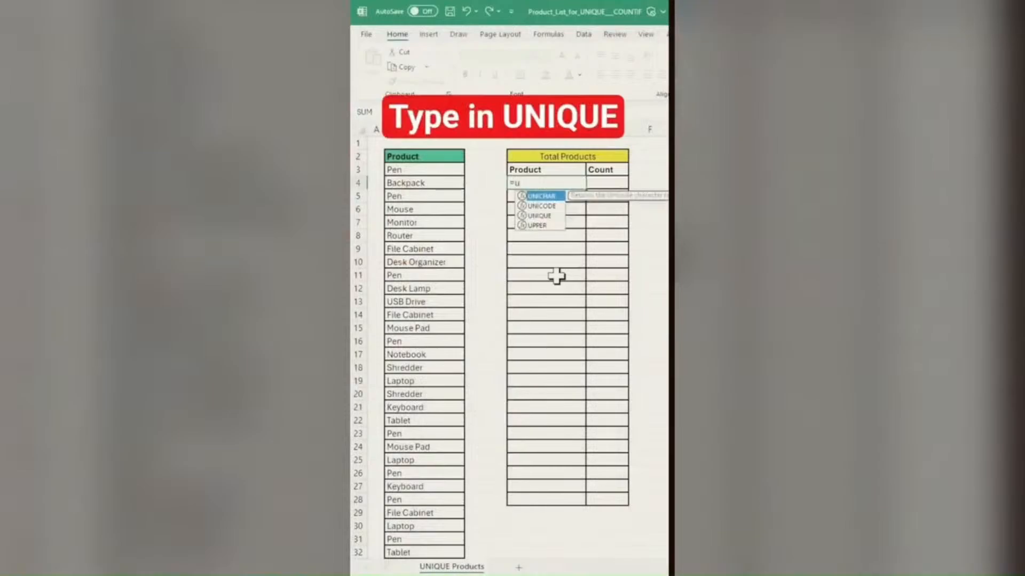
text(nique()
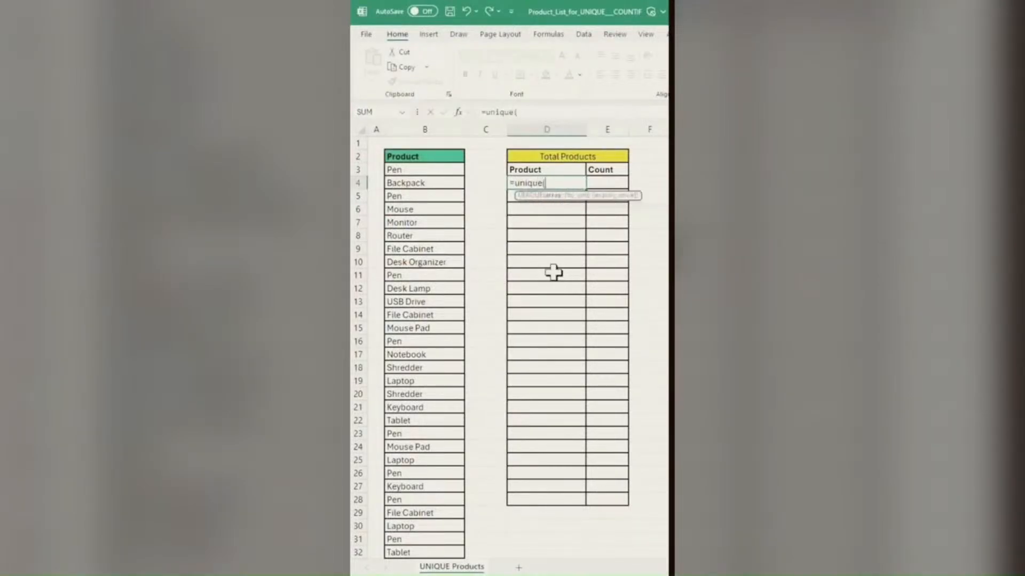
click(445, 171)
key(ctrl+shift+Down)
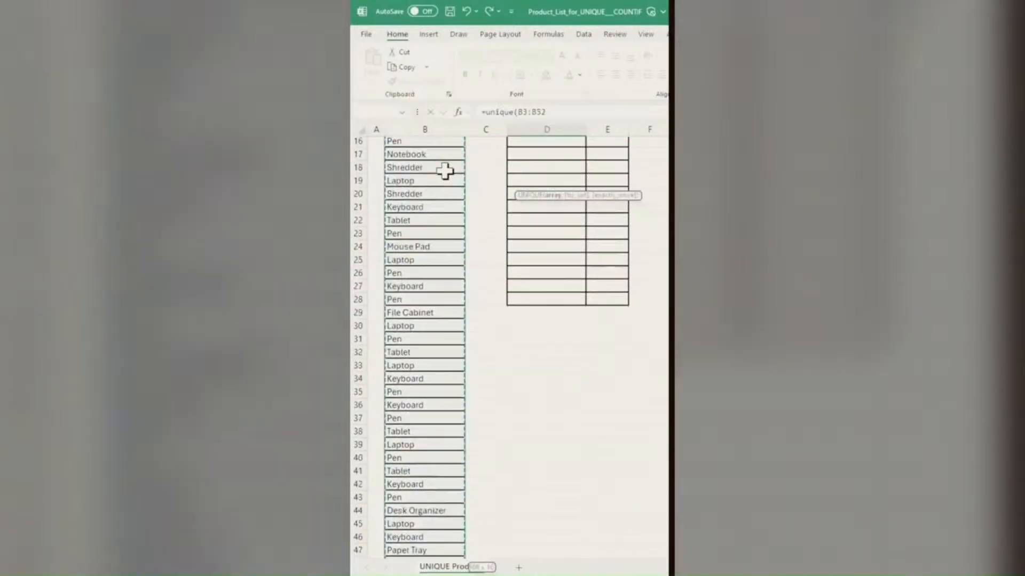
key(Return)
scroll(599, 240, up, 1)
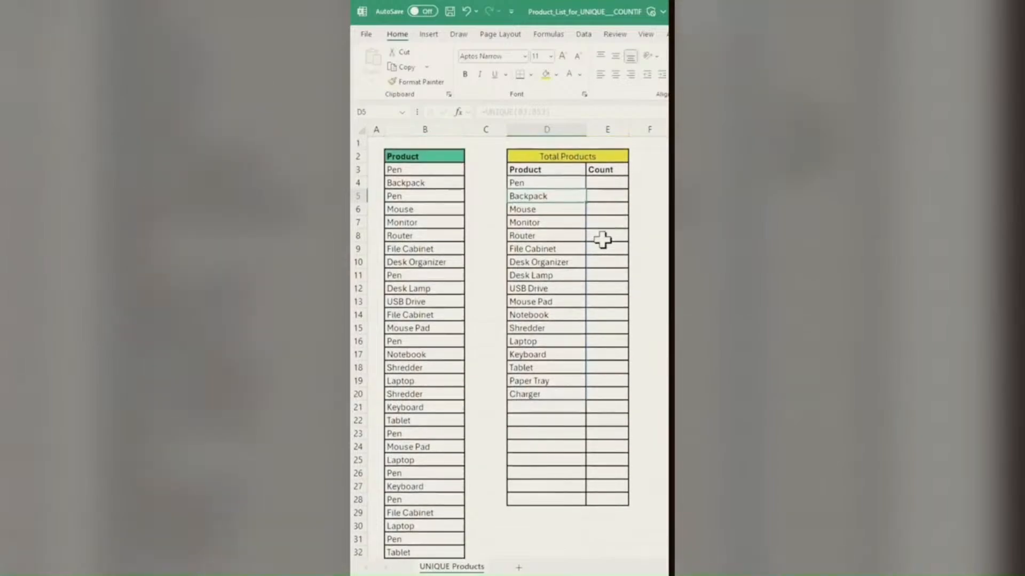
Enter =COUNTIF(B3:B52,D4#) in E4 to fill the Count column for the whole unique product list
click(606, 184)
text(=countif()
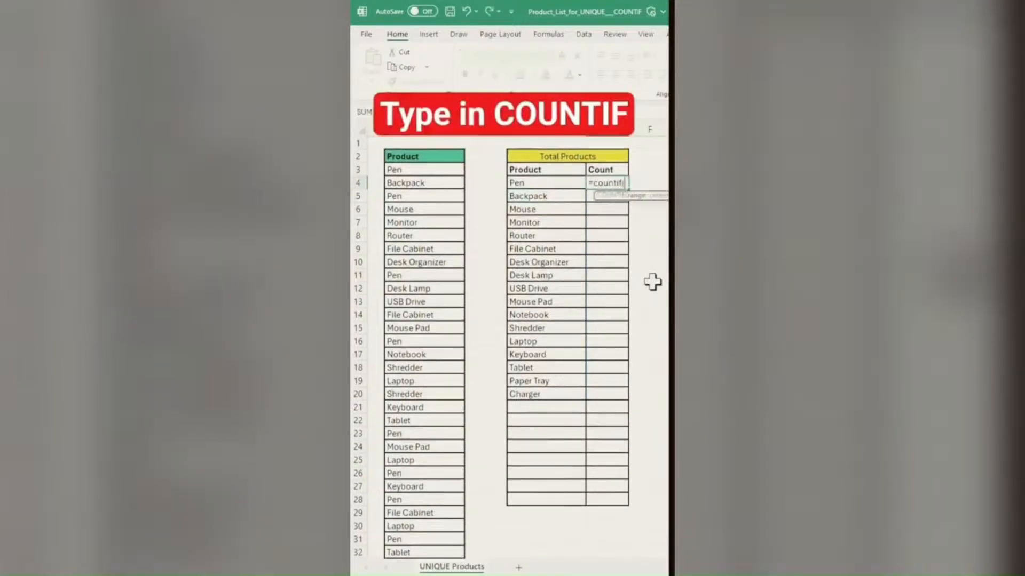
click(441, 169)
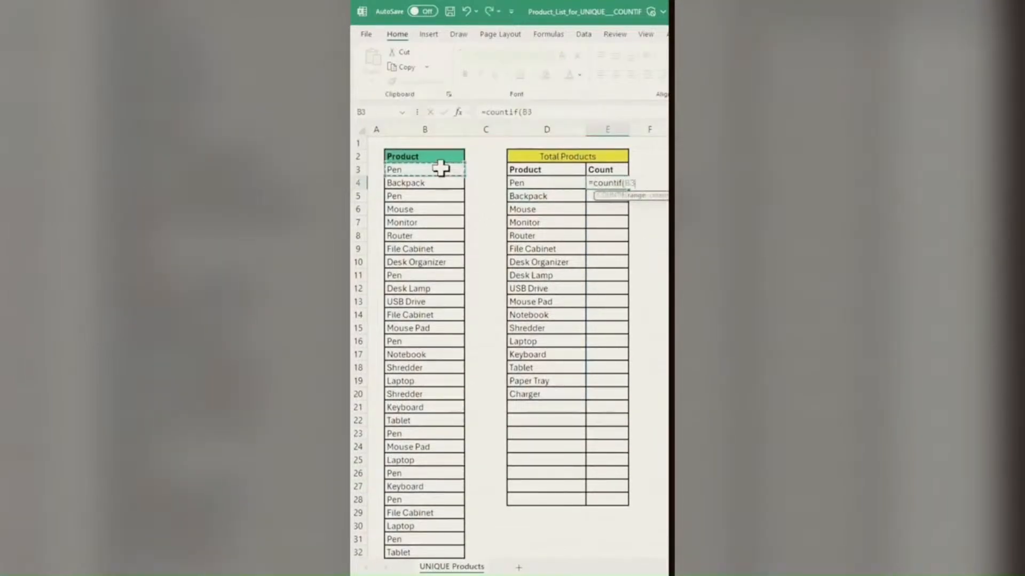
key(ctrl+shift+Down)
text(,)
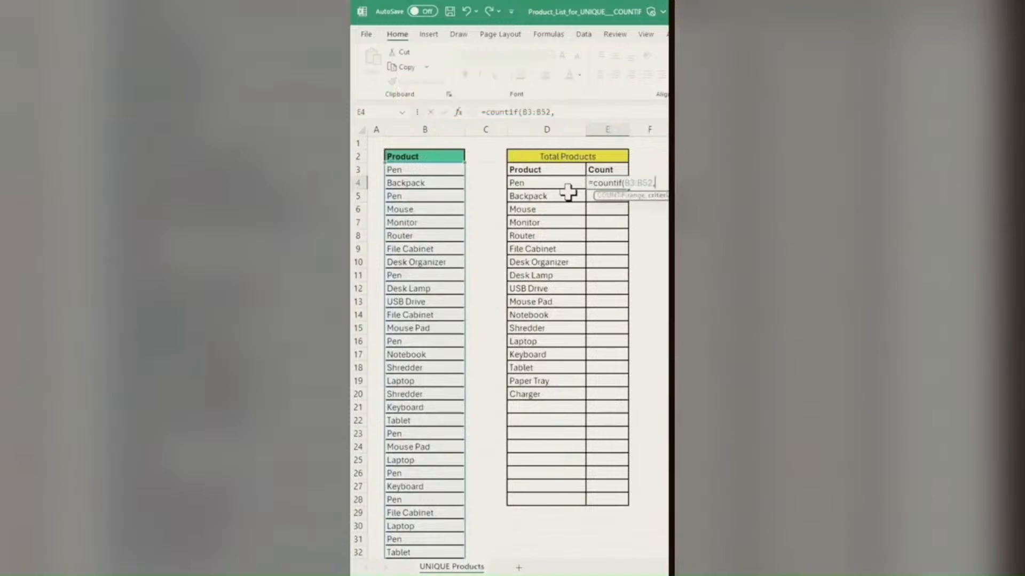
click(529, 182)
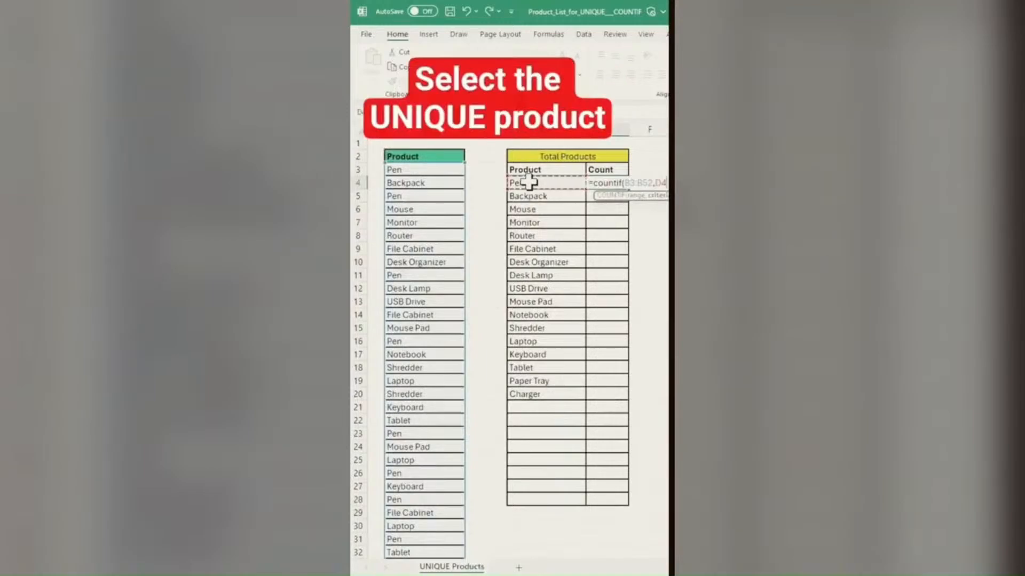
text(#)
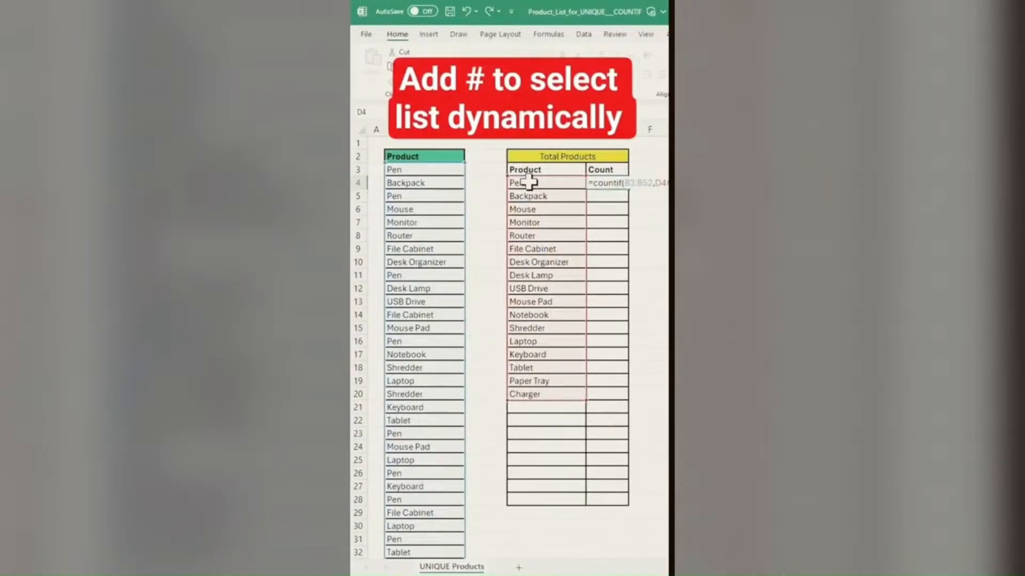
key(Return)
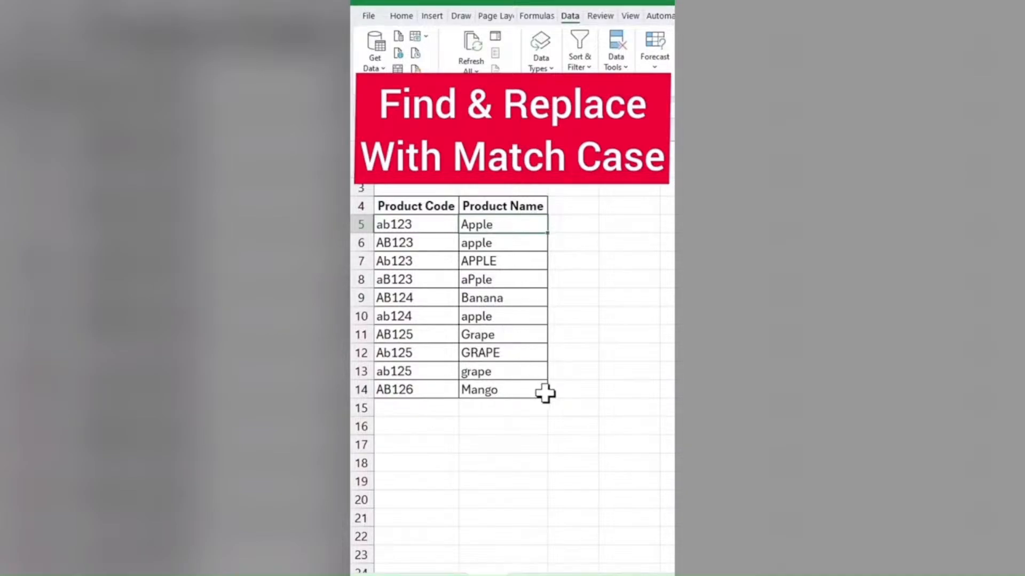
Try replacing every "apple" on the sheet with "green apple" without matching case, and undo the replacement
click(587, 304)
key(ctrl+h)
text(ap)
text(g)
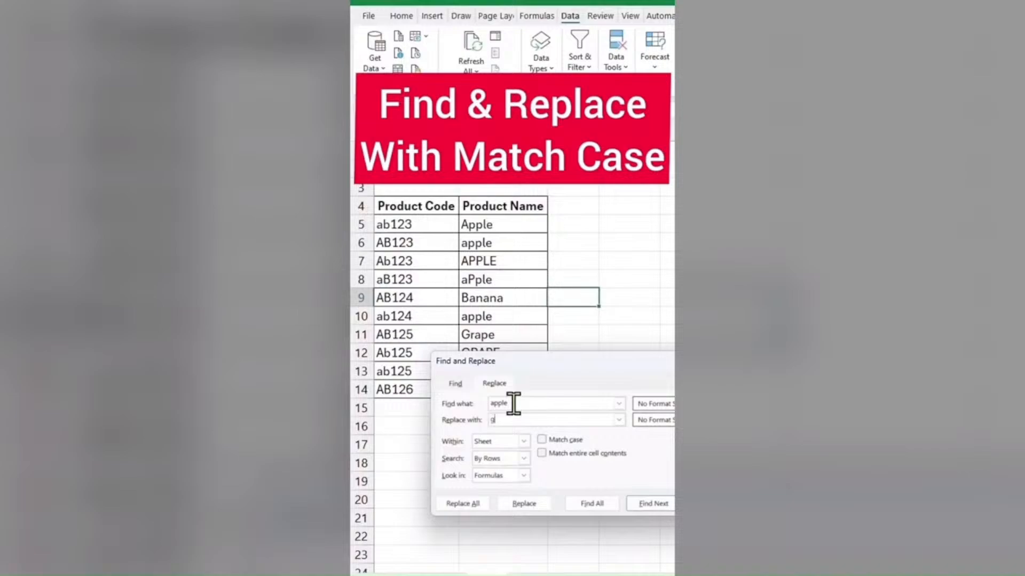
text(reen apple)
click(462, 504)
click(547, 281)
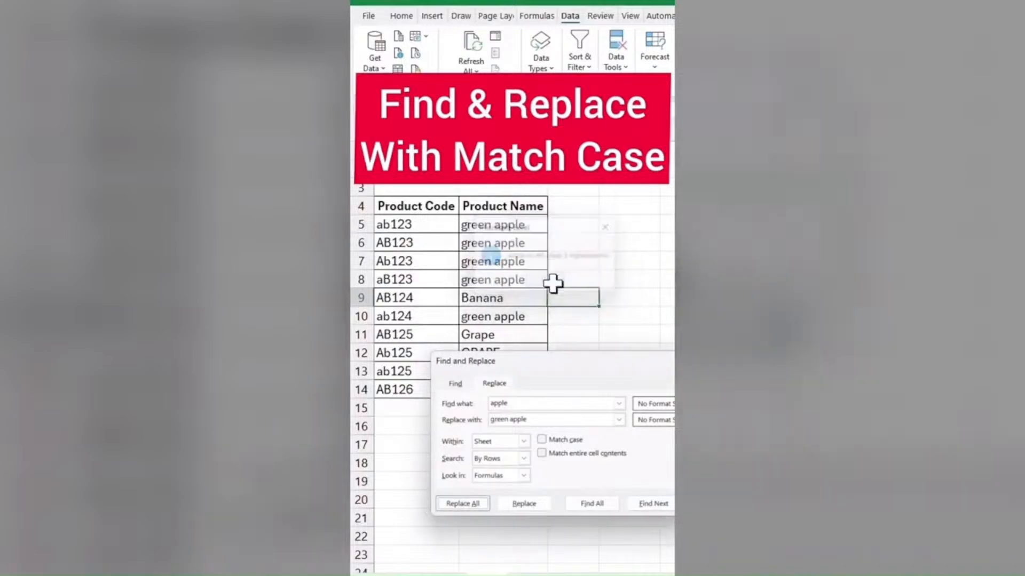
key(Escape)
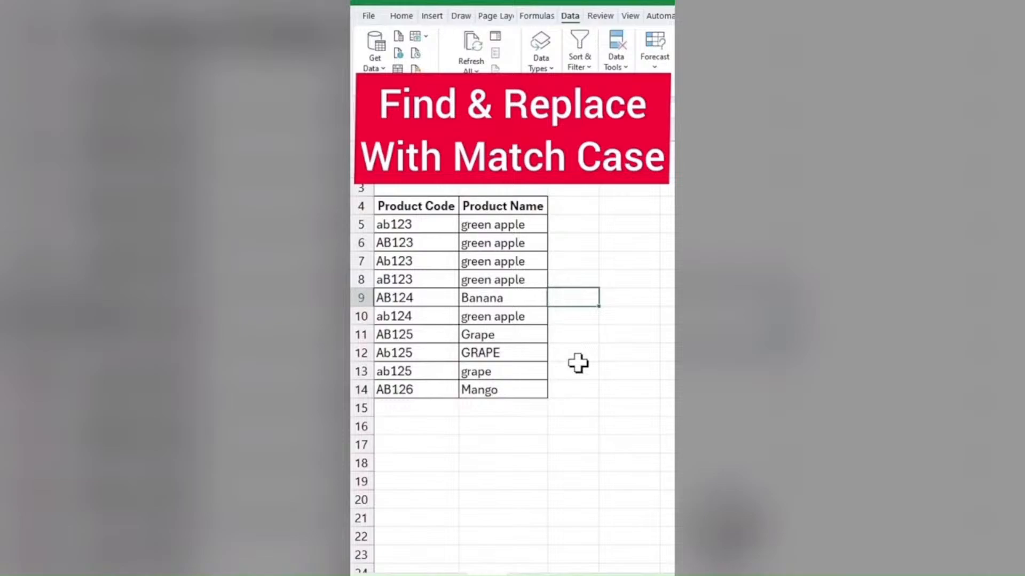
key(ctrl+z)
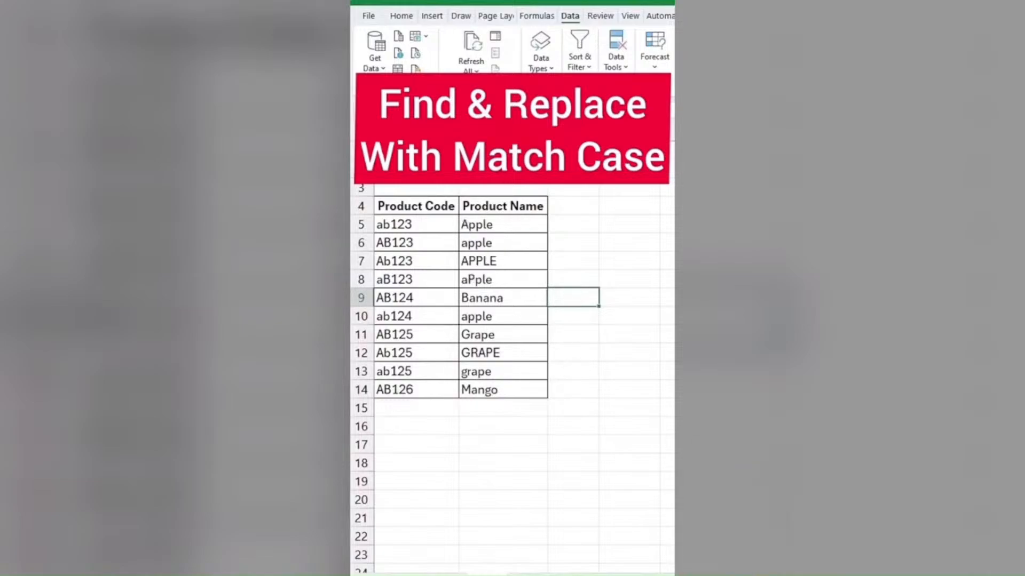
Replace all occurrences of "apple" with "green apple" using Match case, and check the replaced product names
click(523, 276)
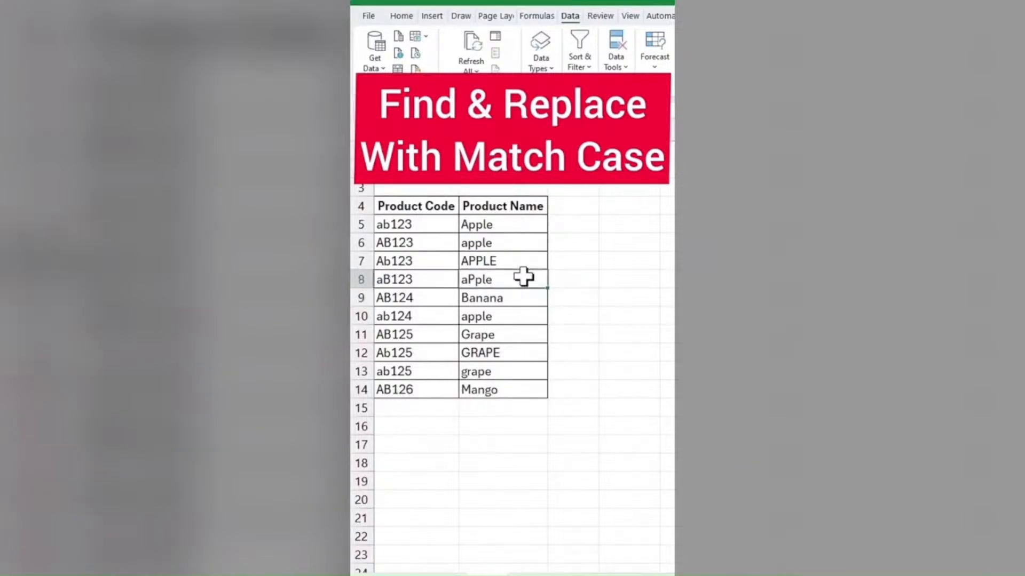
key(ctrl+h)
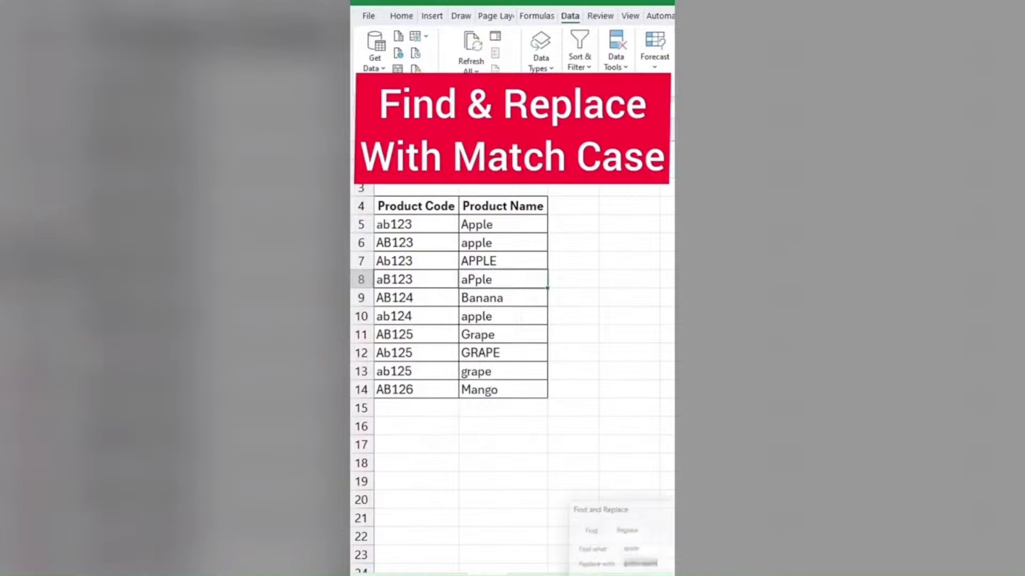
drag(662, 502, 604, 288)
click(606, 366)
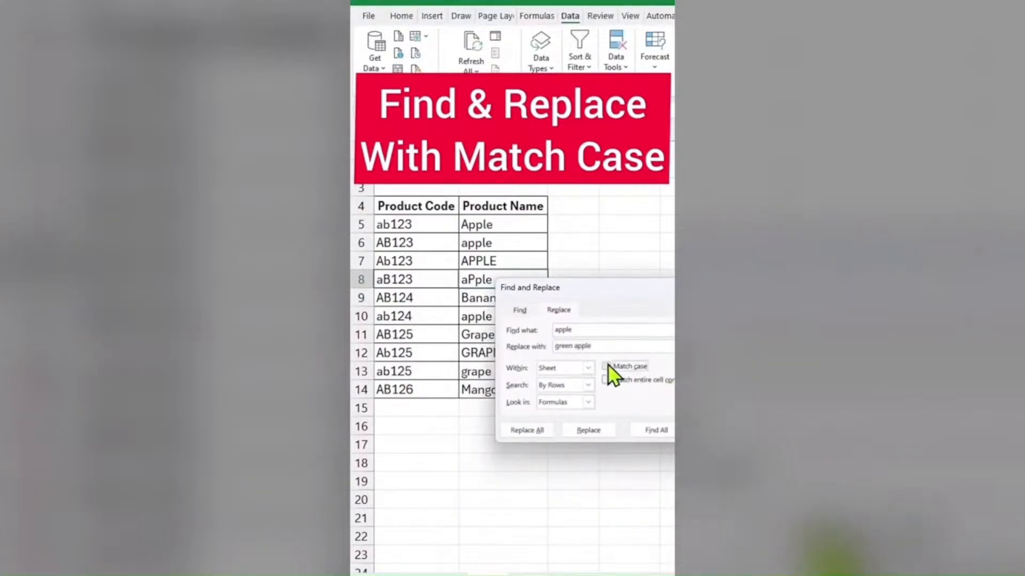
click(527, 431)
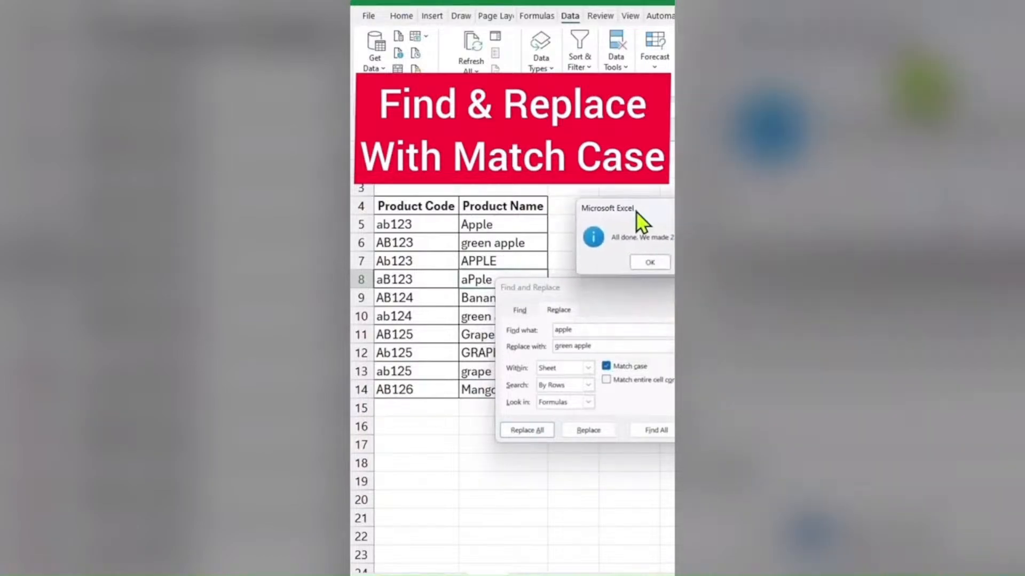
click(642, 250)
key(Escape)
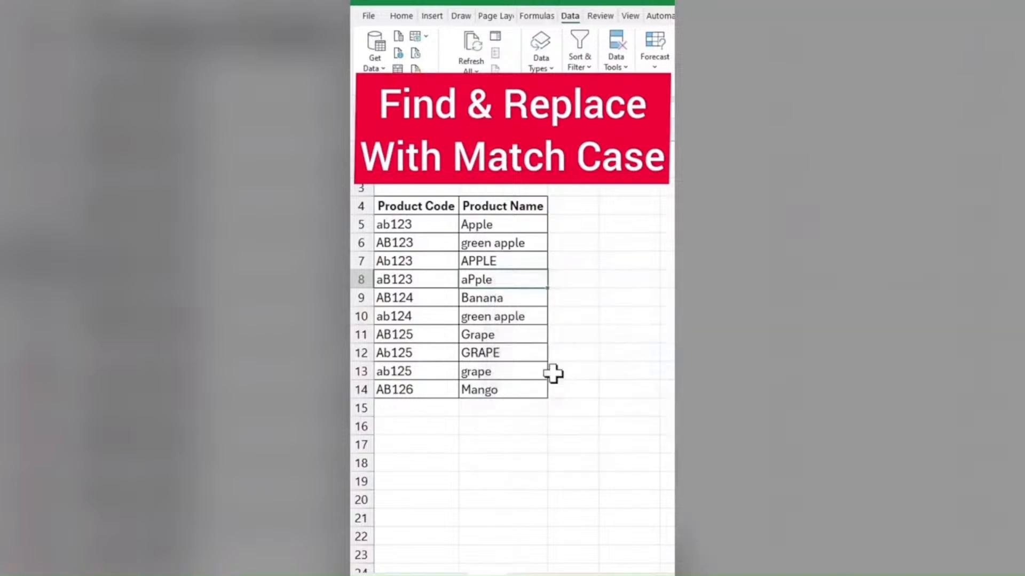
click(522, 246)
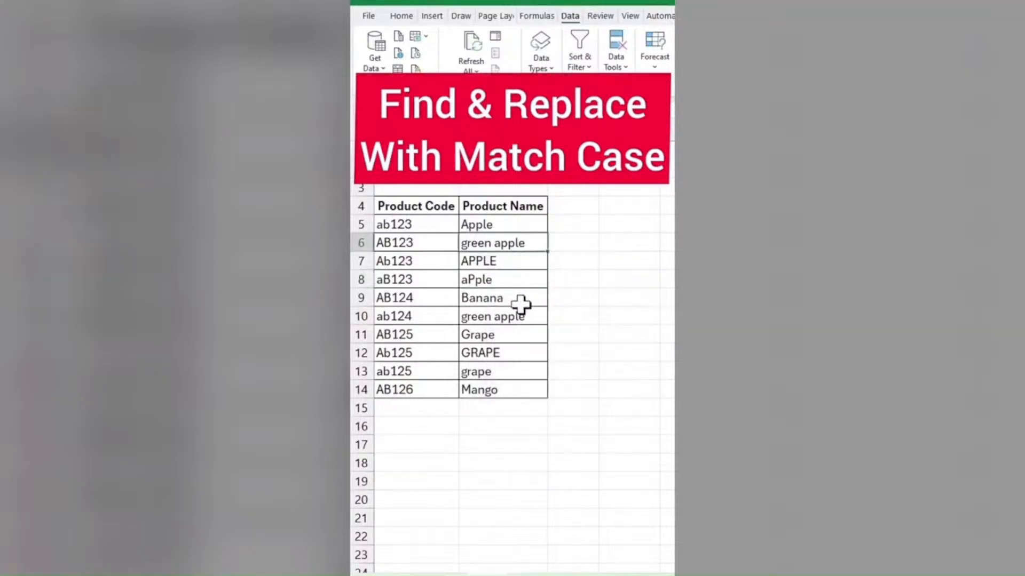
click(520, 318)
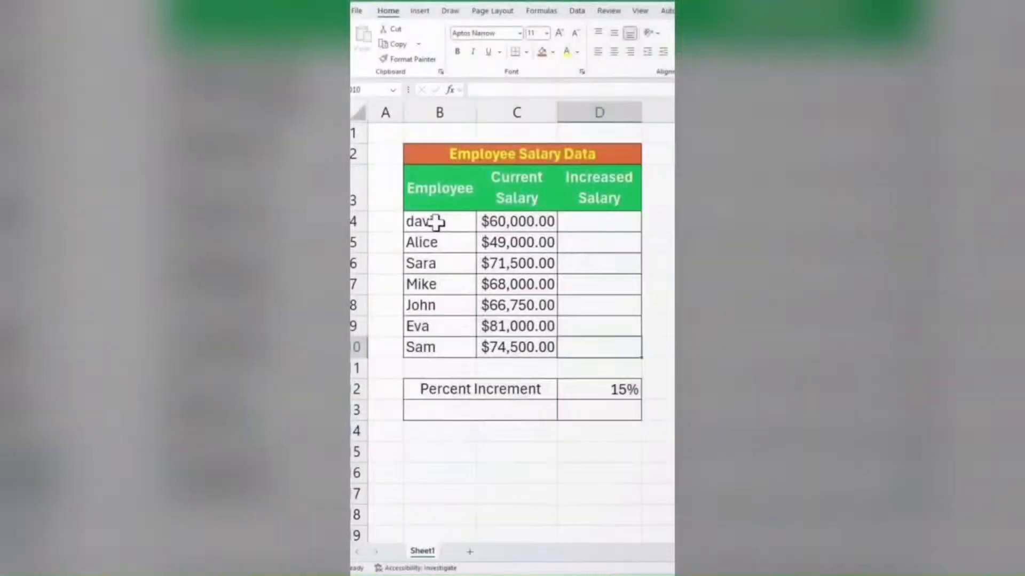
click(436, 222)
drag(487, 231, 488, 331)
click(507, 284)
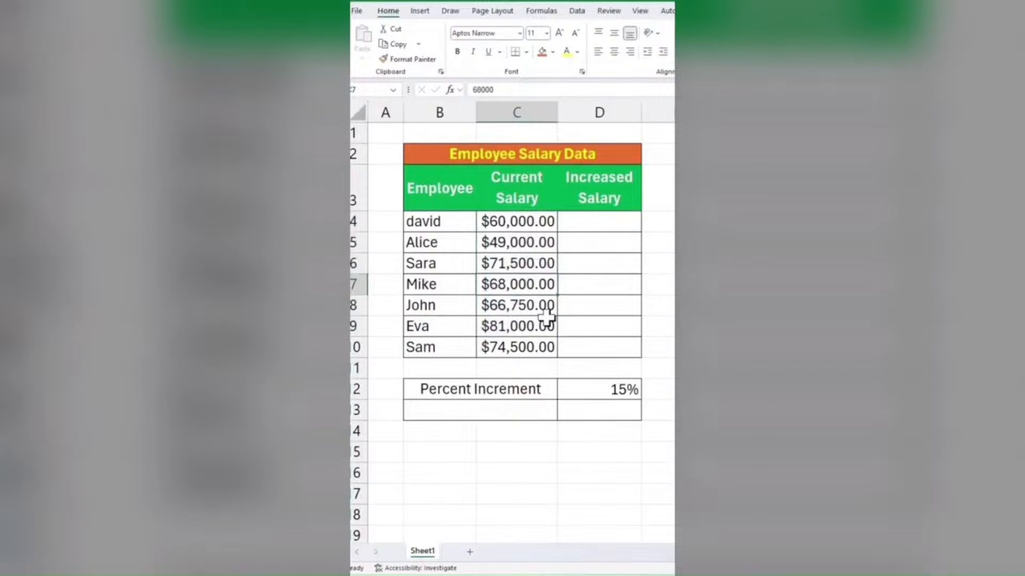
click(606, 389)
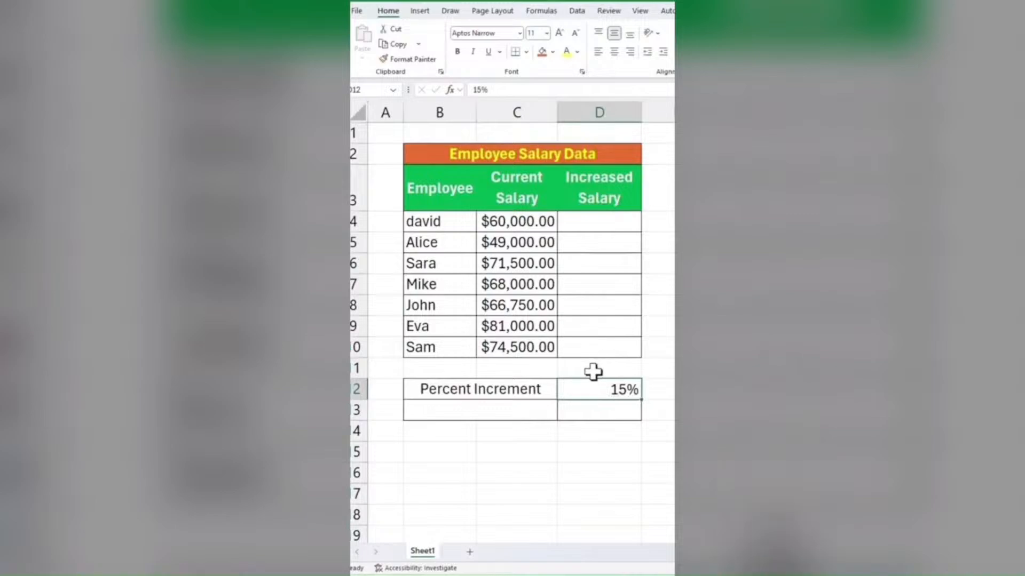
Copy the current salaries from C4:C10 into the Increased Salary cells D4:D10
drag(531, 222, 518, 347)
key(ctrl+c)
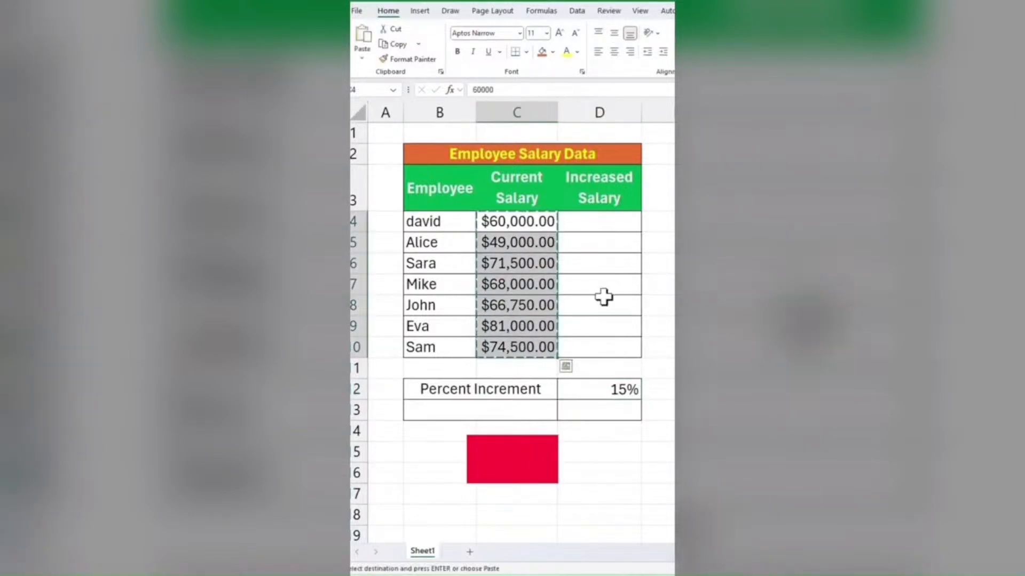
click(611, 223)
drag(611, 223, 641, 355)
key(Return)
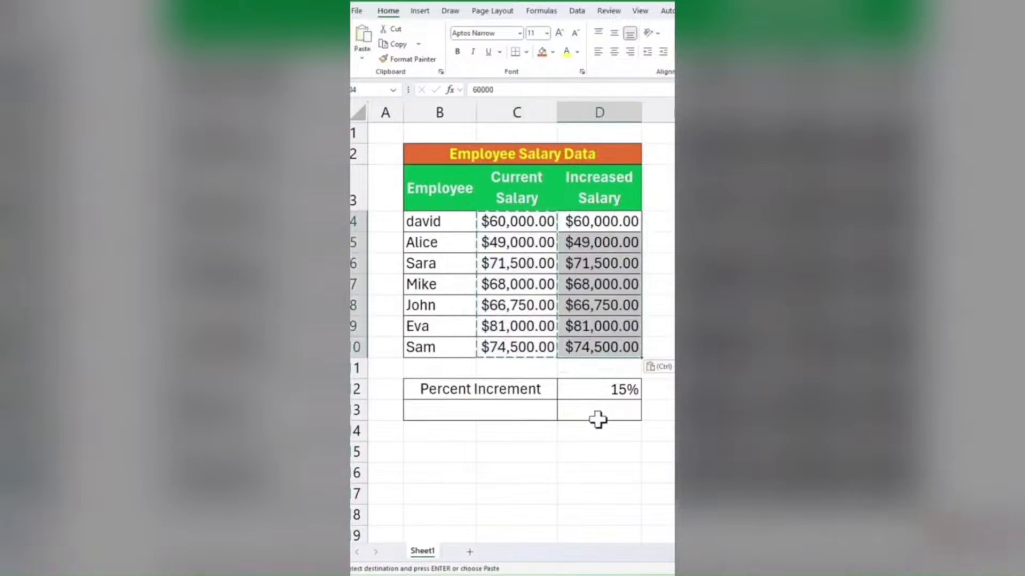
Enter the formula +1+D12 in D13, below the percent increment, to calculate the salary multiplier
click(583, 409)
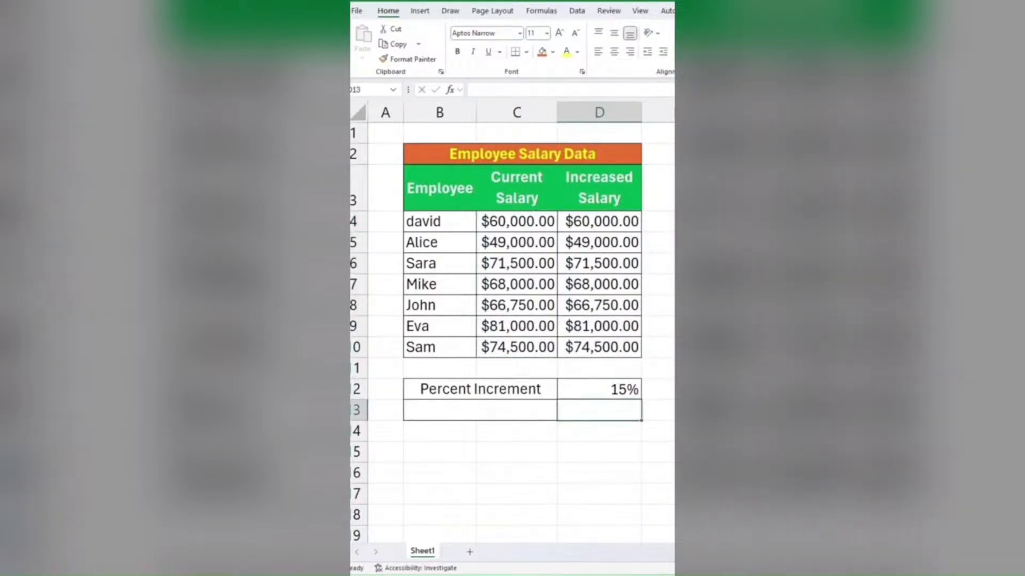
text(+1+)
key(Up)
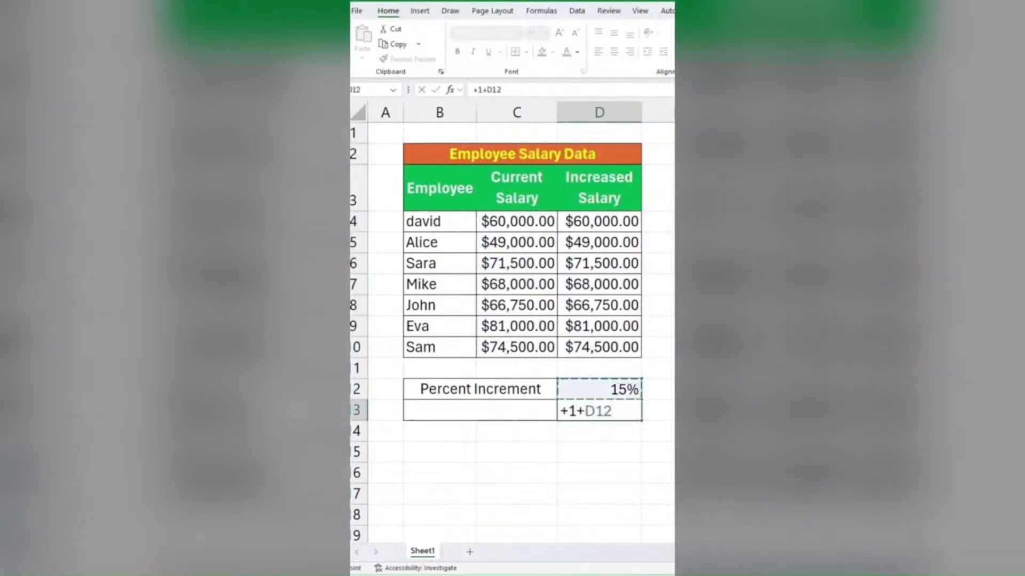
key(Return)
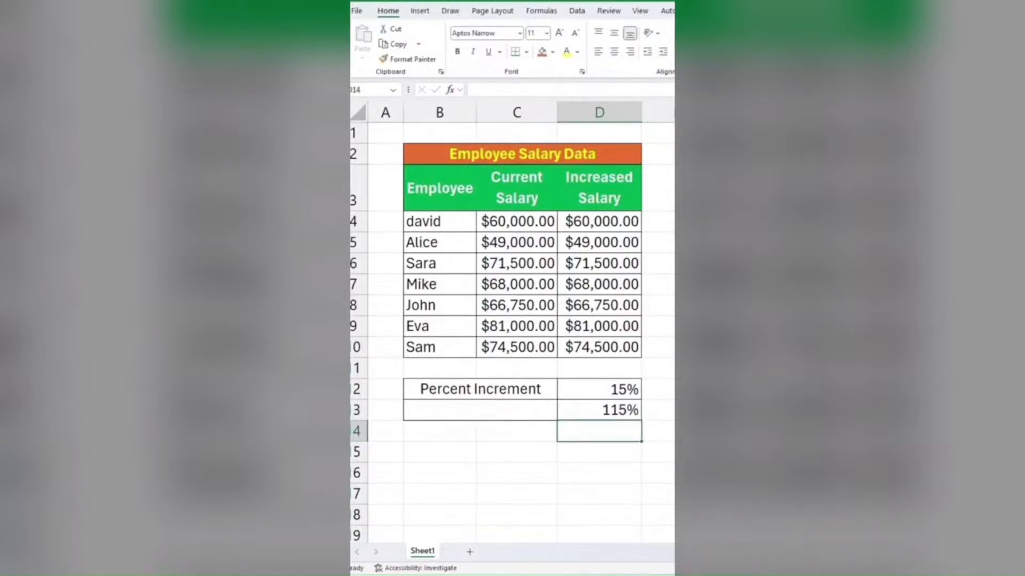
Copy the multiplier in D13 and paste it onto D4:D10 with Paste Special, using Values and the Multiply operation
click(599, 410)
key(ctrl+c)
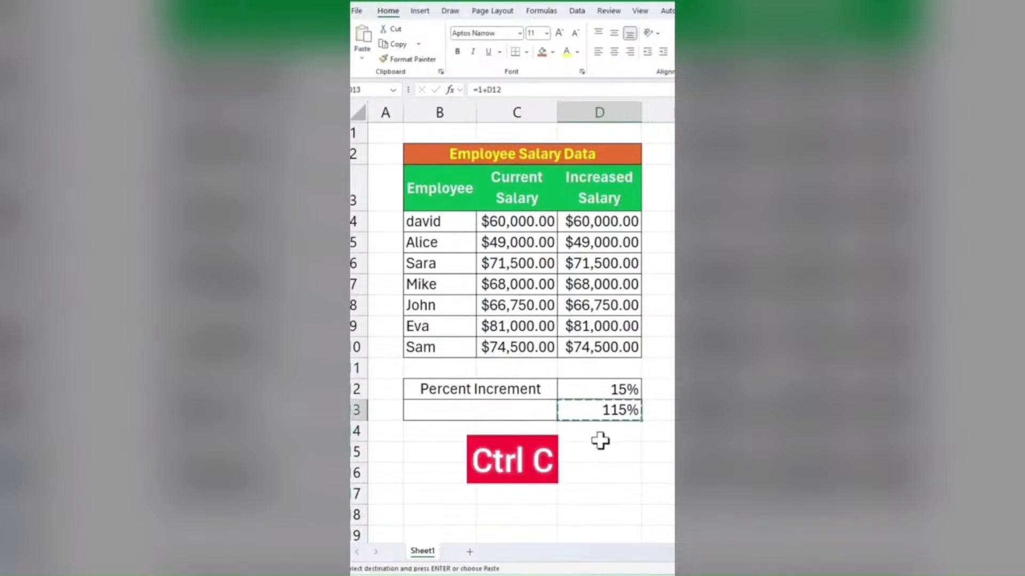
drag(601, 231, 596, 349)
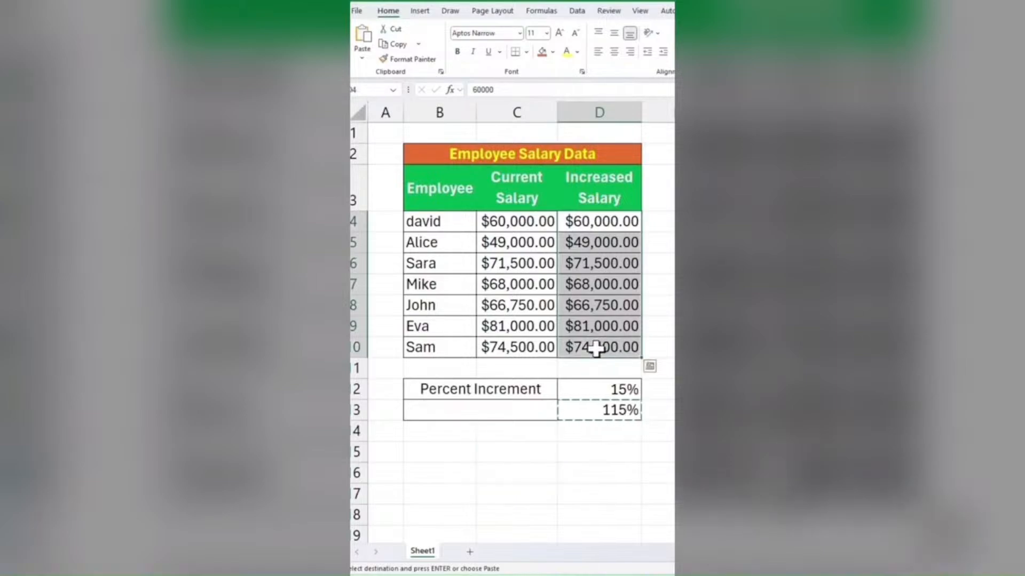
key(ctrl+alt+v)
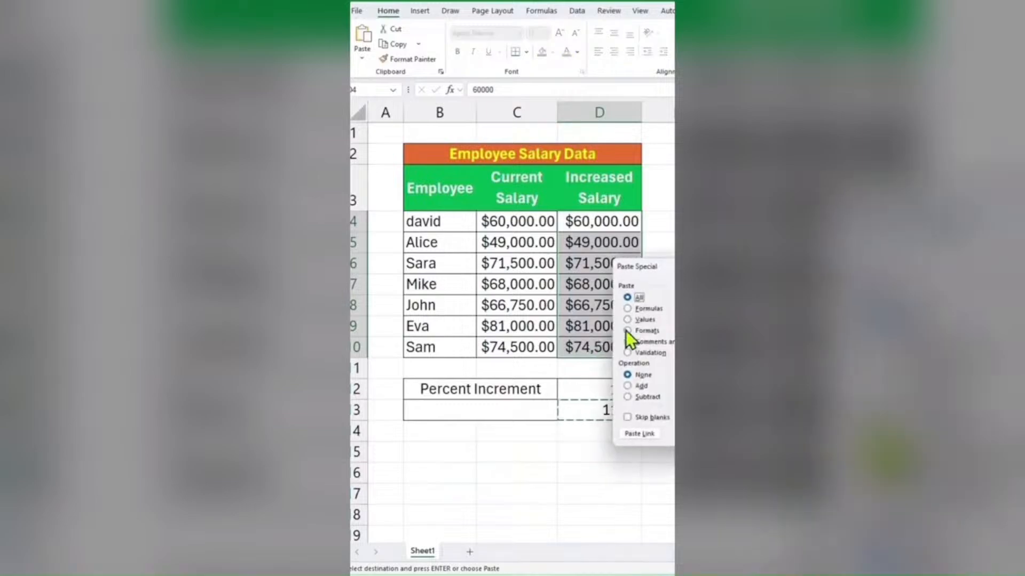
drag(722, 274, 543, 253)
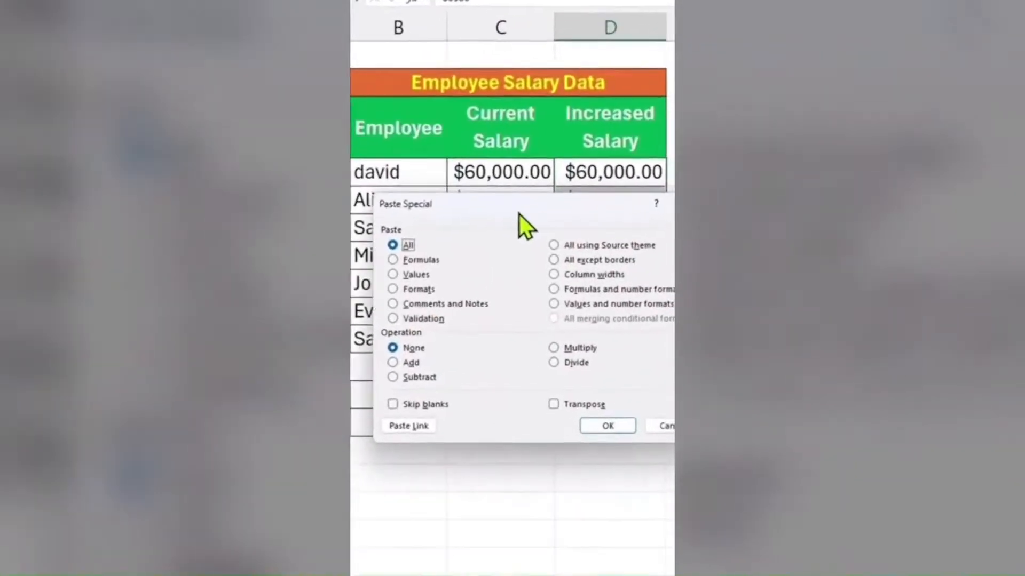
click(379, 269)
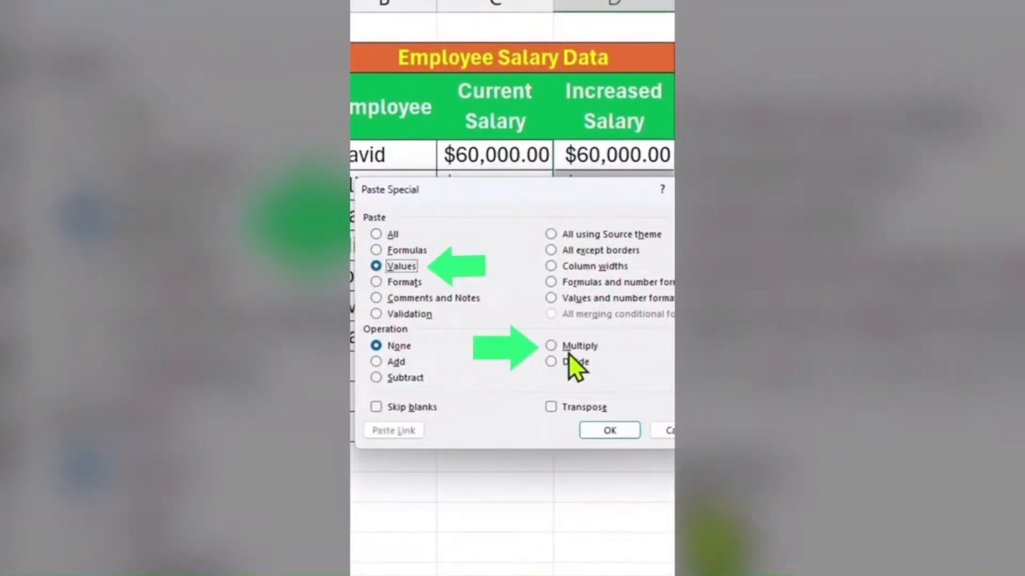
click(554, 348)
click(602, 431)
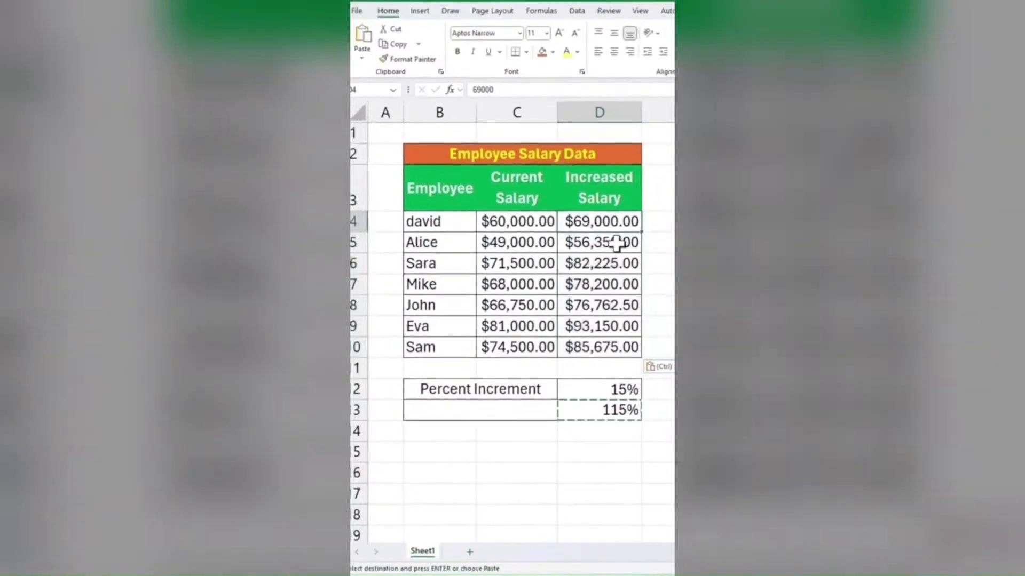
drag(606, 222, 599, 321)
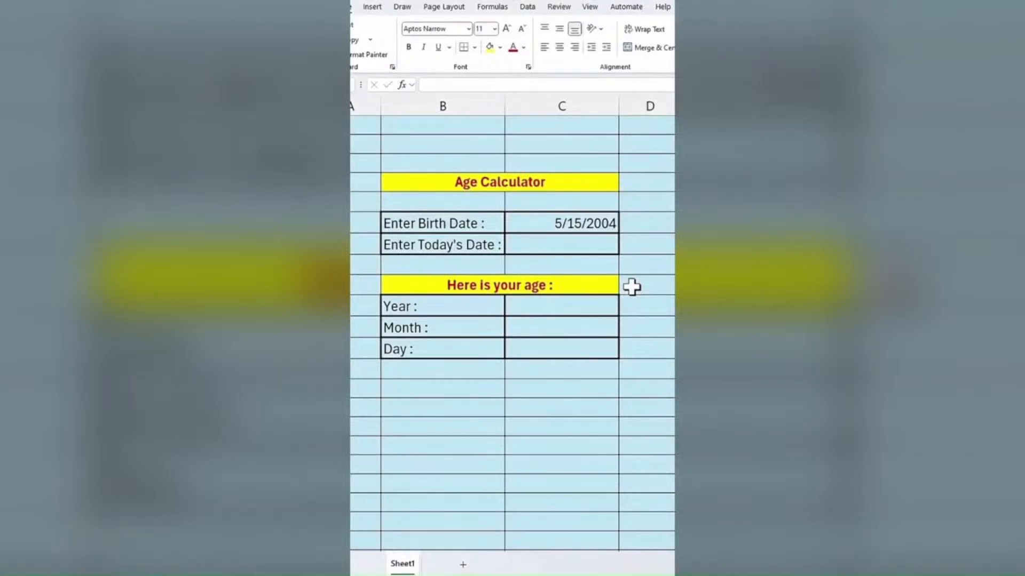
Enter the formula =today() in the cell beside "Enter Today's Date" in the Age Calculator
click(583, 246)
text(=today)
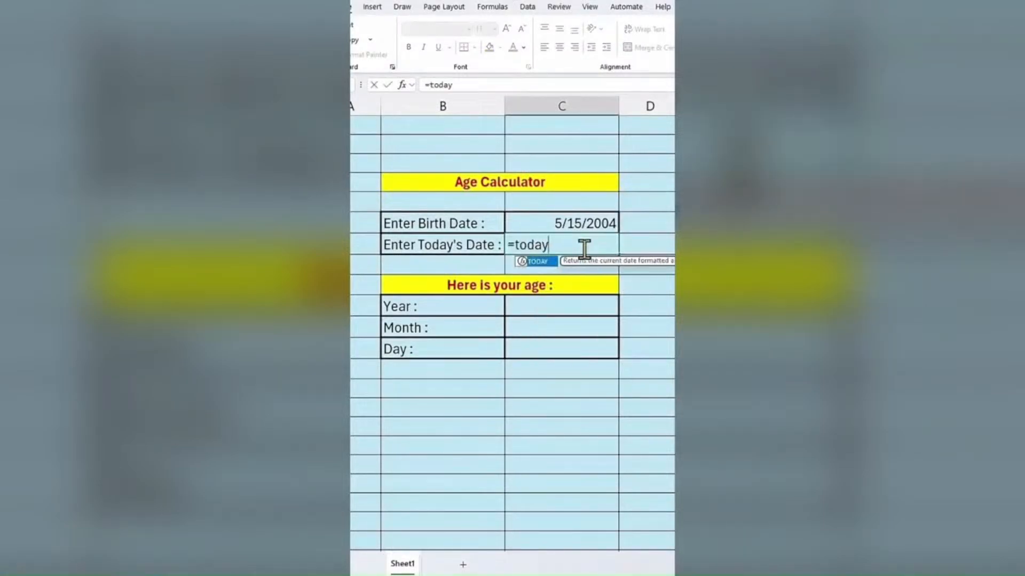
text(())
key(Return)
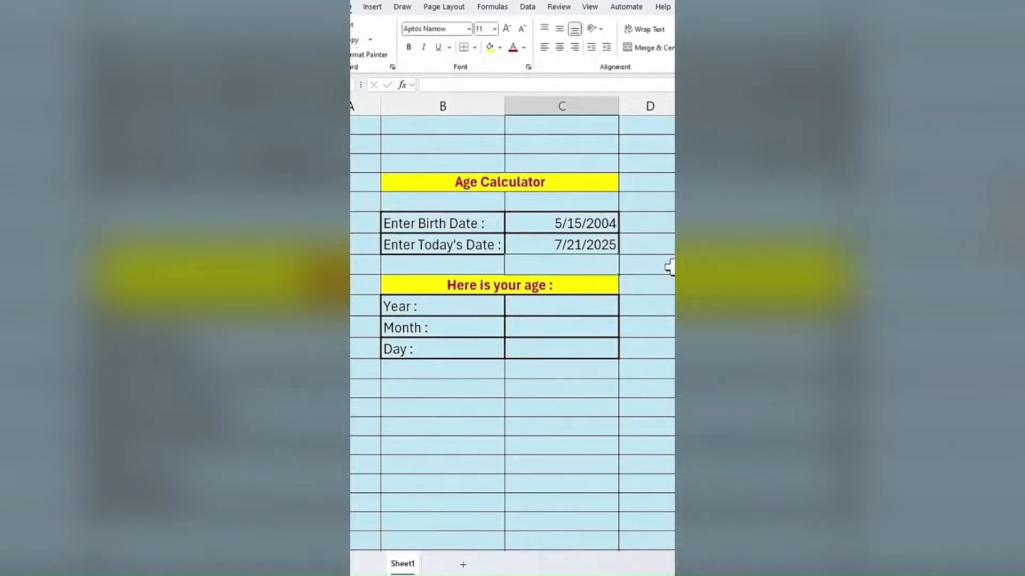
Calculate the age in years with =datedif(C6,C7,"Y") in the cell beside Year
click(568, 310)
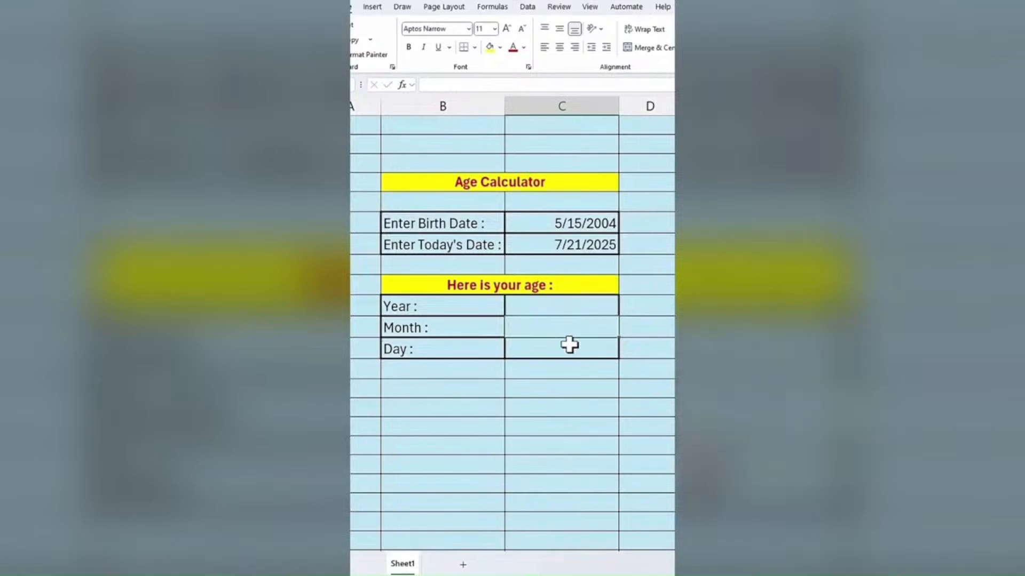
text(=datedif()
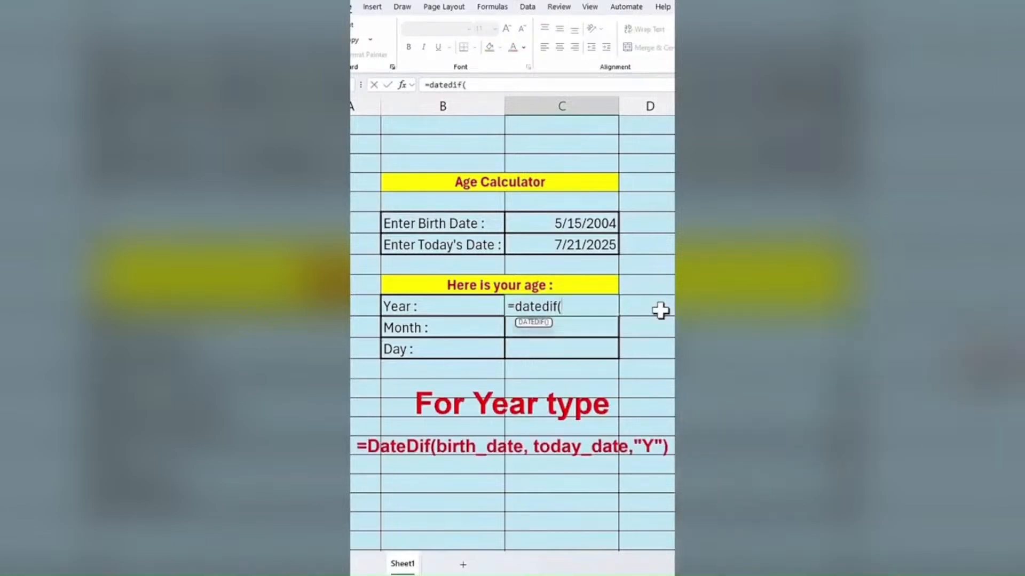
click(590, 222)
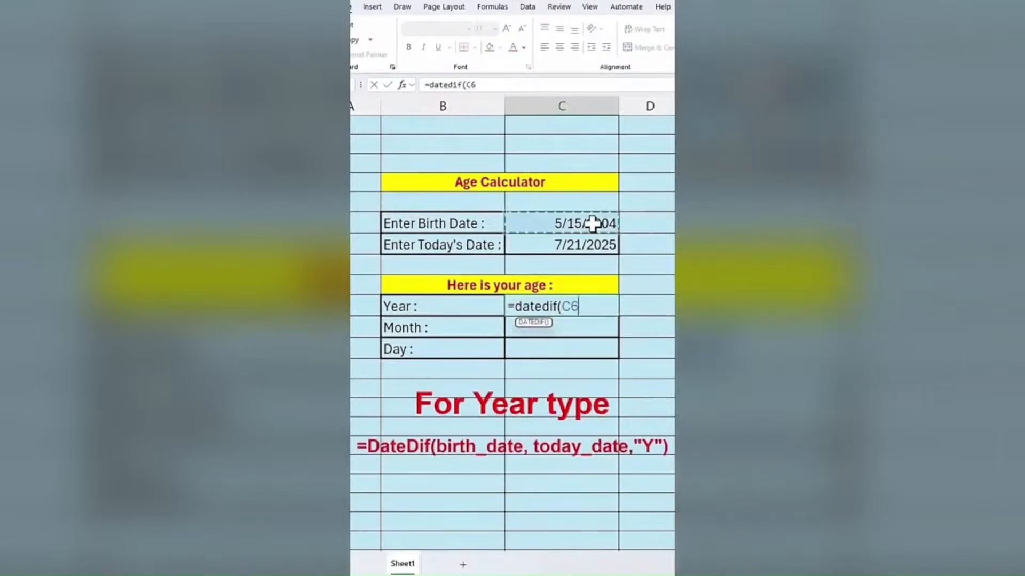
text(,)
click(588, 244)
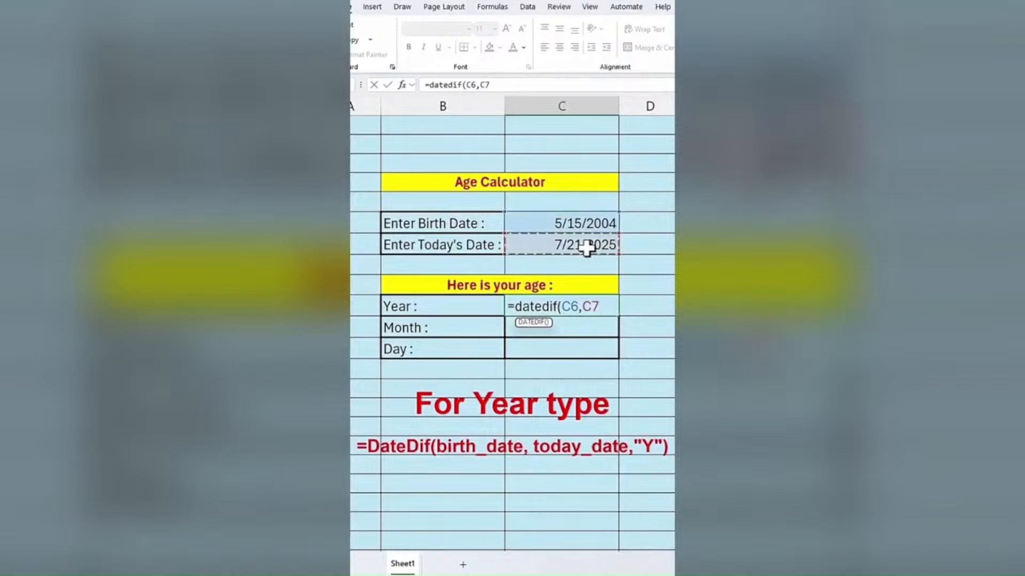
text(,"Y"))
key(Return)
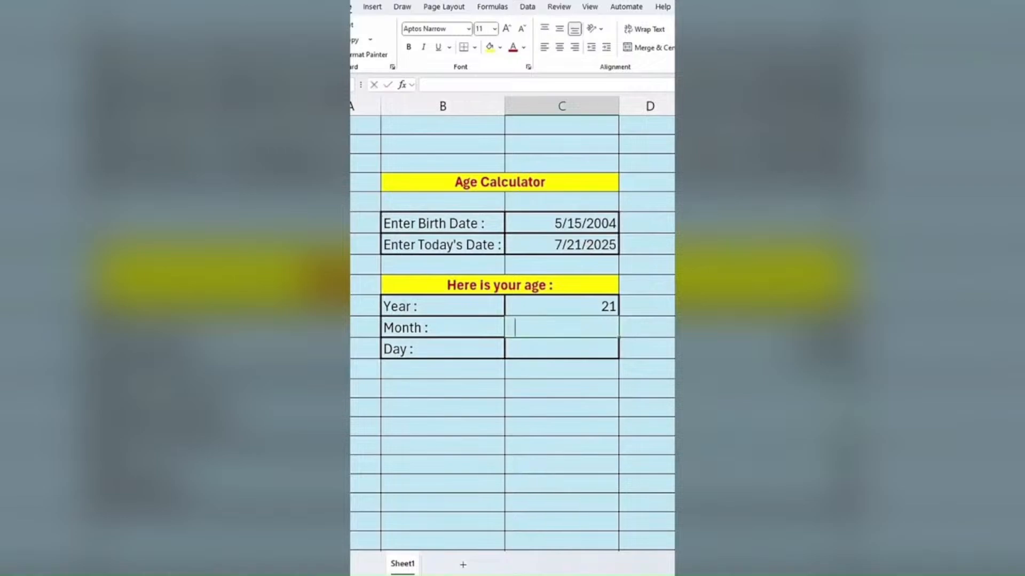
Calculate the remaining months of the age with =Datedif(C6,C7,"YM") in the cell beside Month
text(=Datedif(C6,)
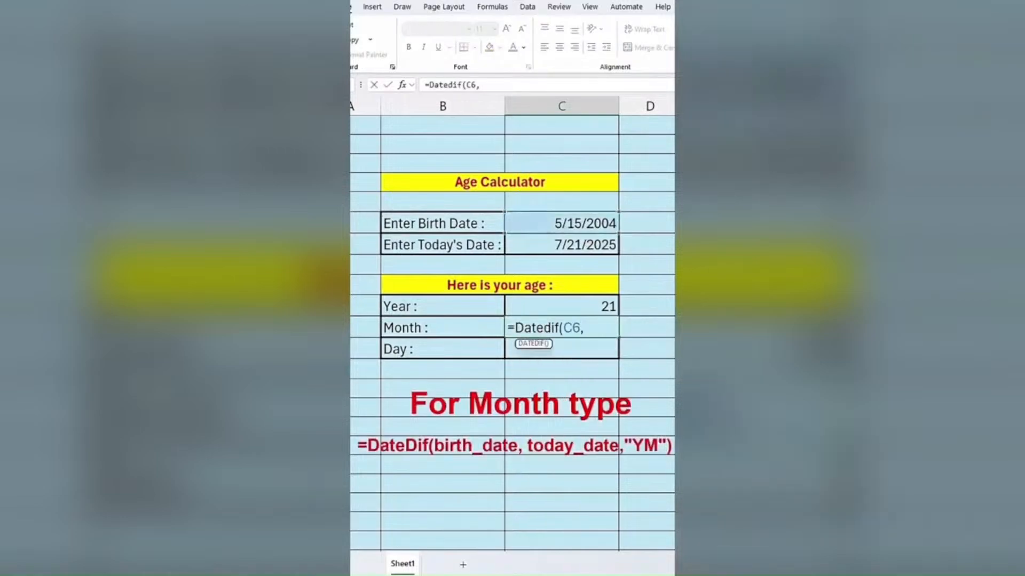
key(Up)
key(Up)
key(Up)
text(,)
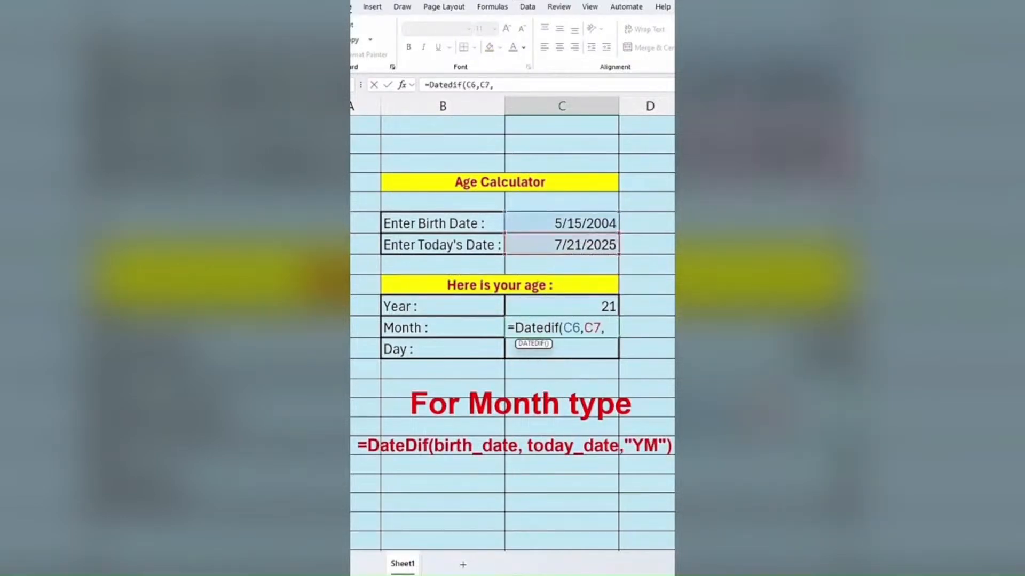
text("YM"))
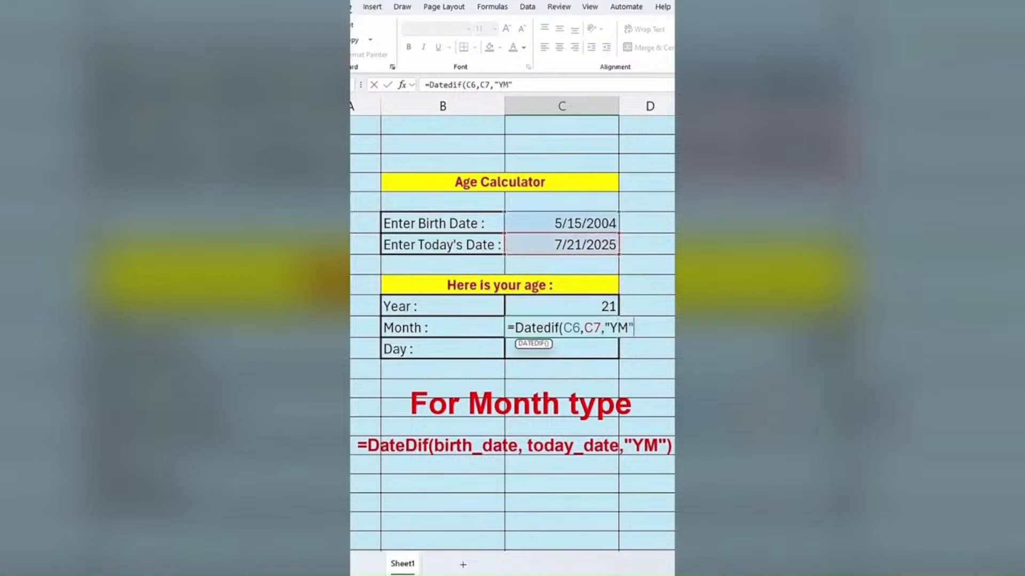
key(Return)
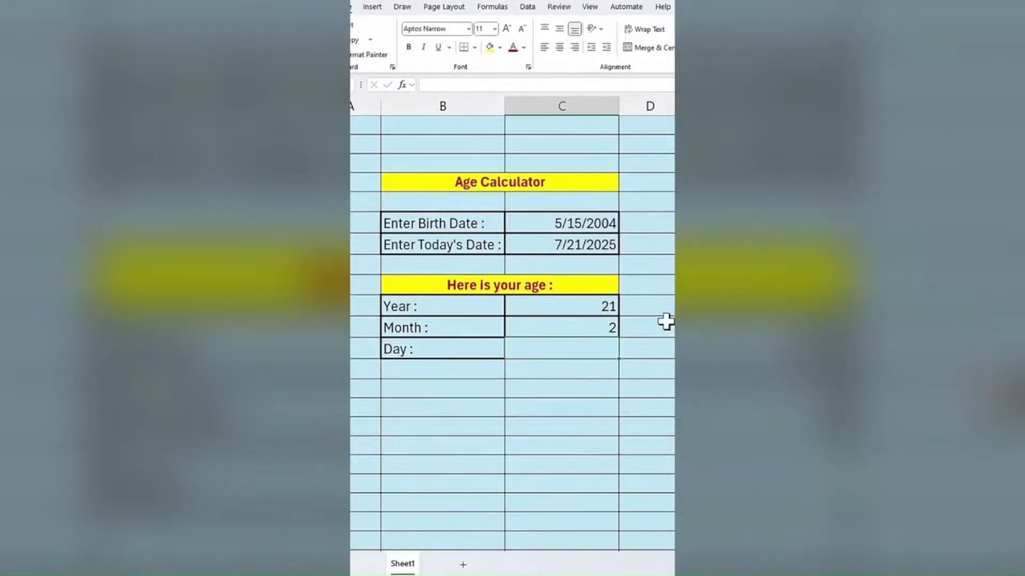
Calculate the remaining days of the age with =datedif(C6,C7,"MD") in the cell beside Day
text(=datedif()
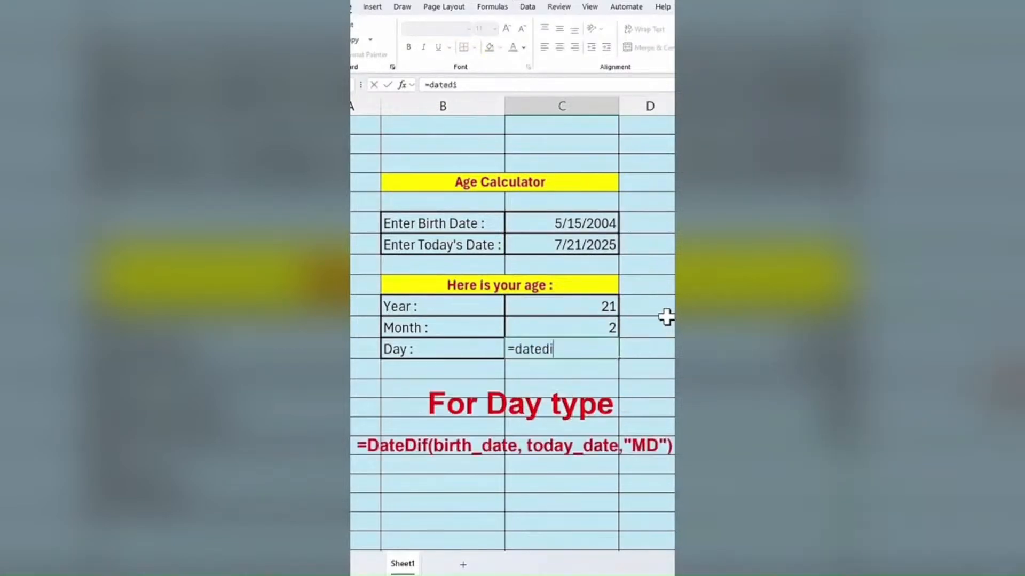
key(Up)
key(Up)
key(Up)
key(Up)
key(Up)
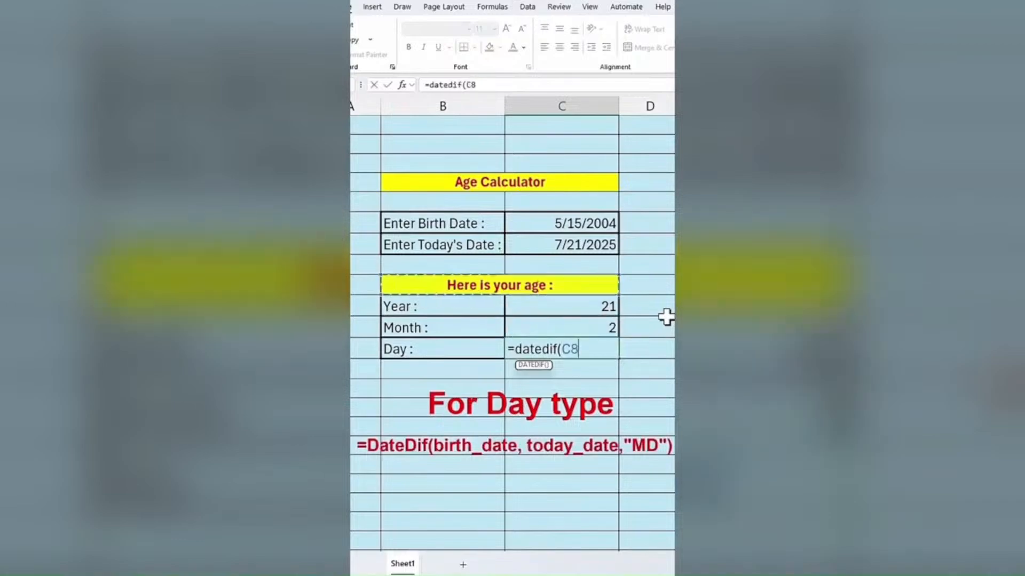
text(,)
key(Up)
key(Up)
key(Up)
key(Up)
key(Up)
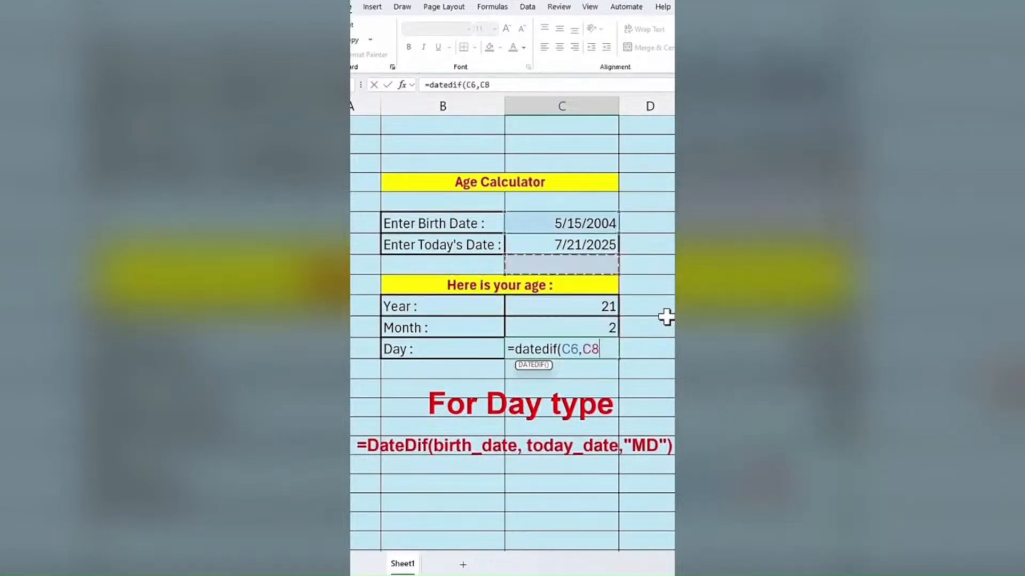
text(,)
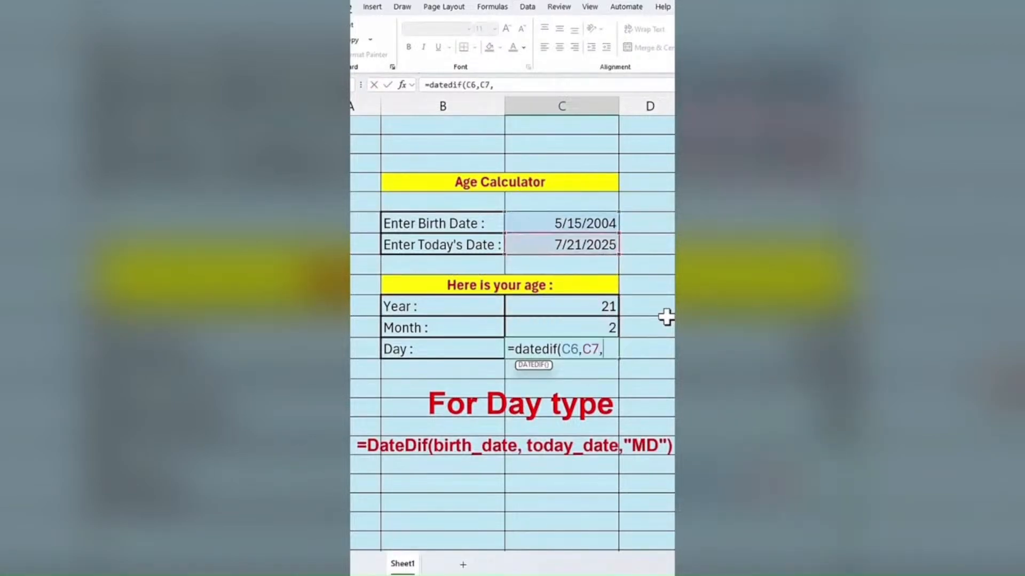
text("MD"))
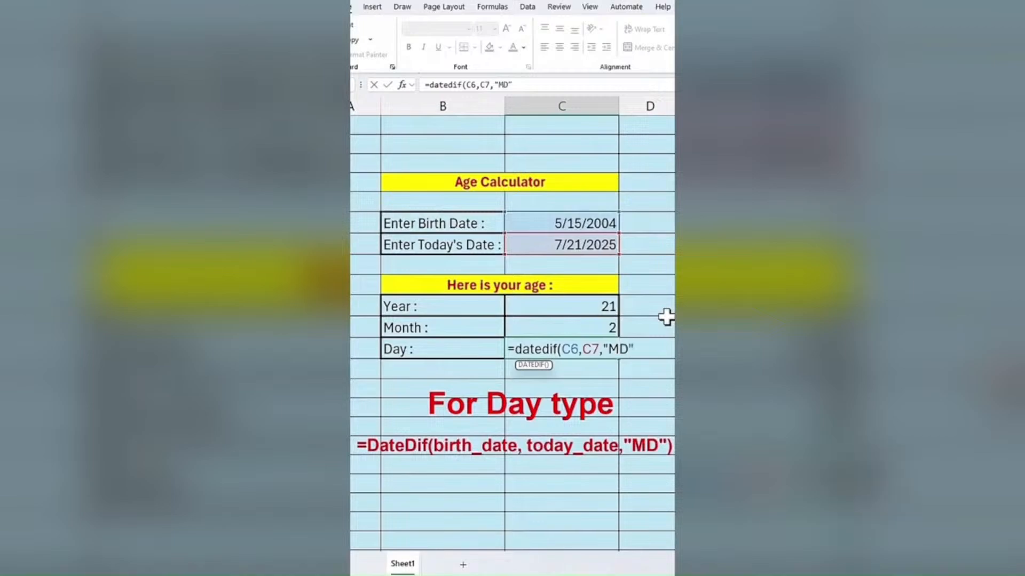
key(Return)
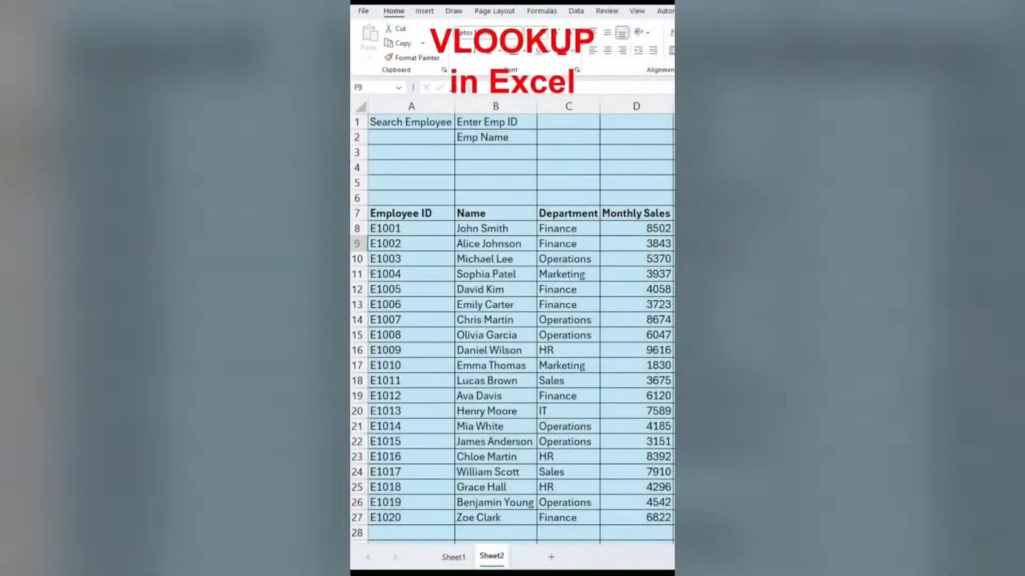
Enter the employee ID listed in A9 into C1, beside Enter Emp ID
click(597, 122)
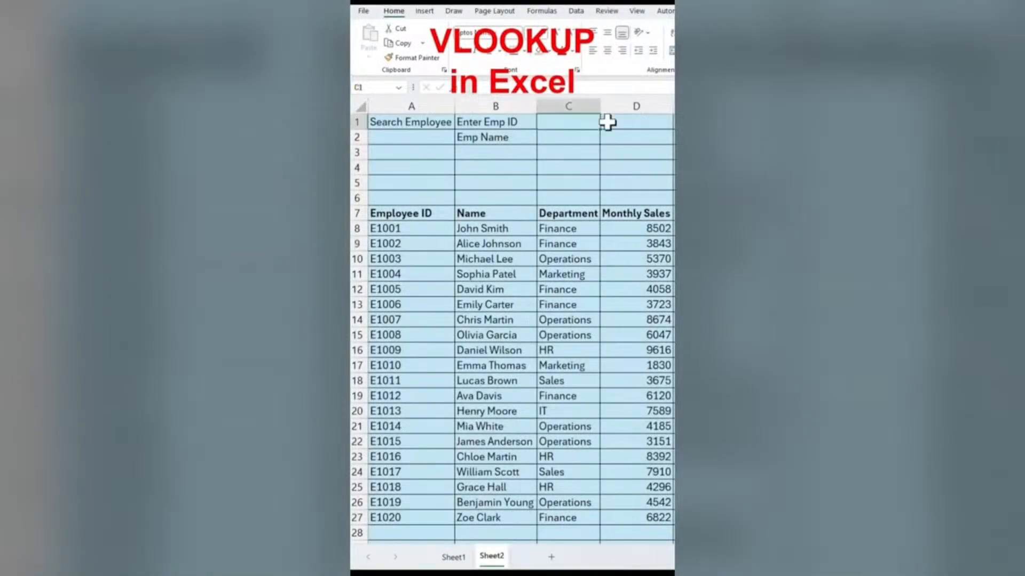
text(E1)
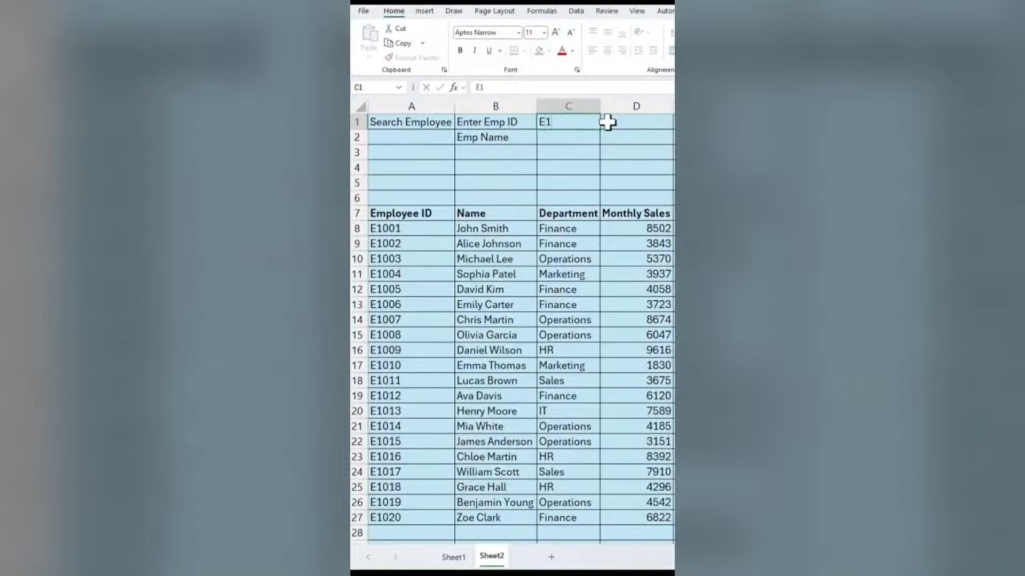
text(002)
key(Return)
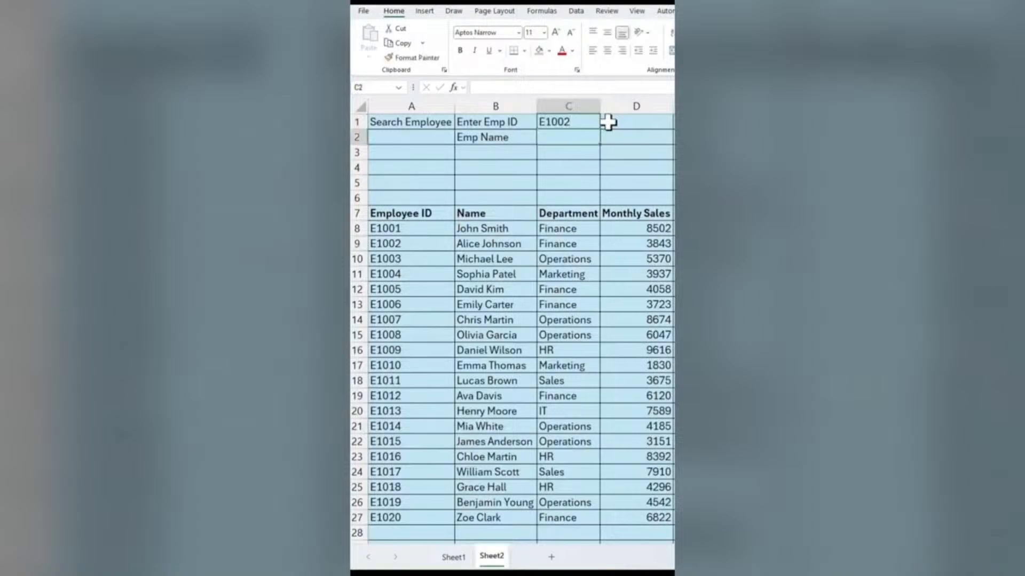
Copy the matching employee's name from B9 into the Emp Name cell C2
click(518, 243)
key(ctrl+c)
click(562, 137)
key(ctrl+v)
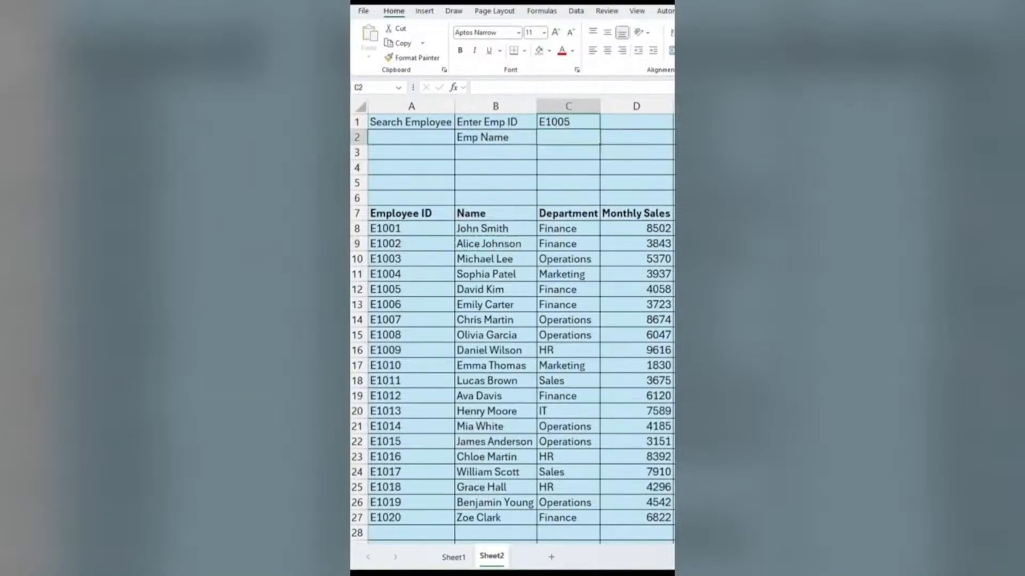
Look up the employee's name in C2 with the formula =VLOOKUP(C1,A8:B27,2,0)
text(=)
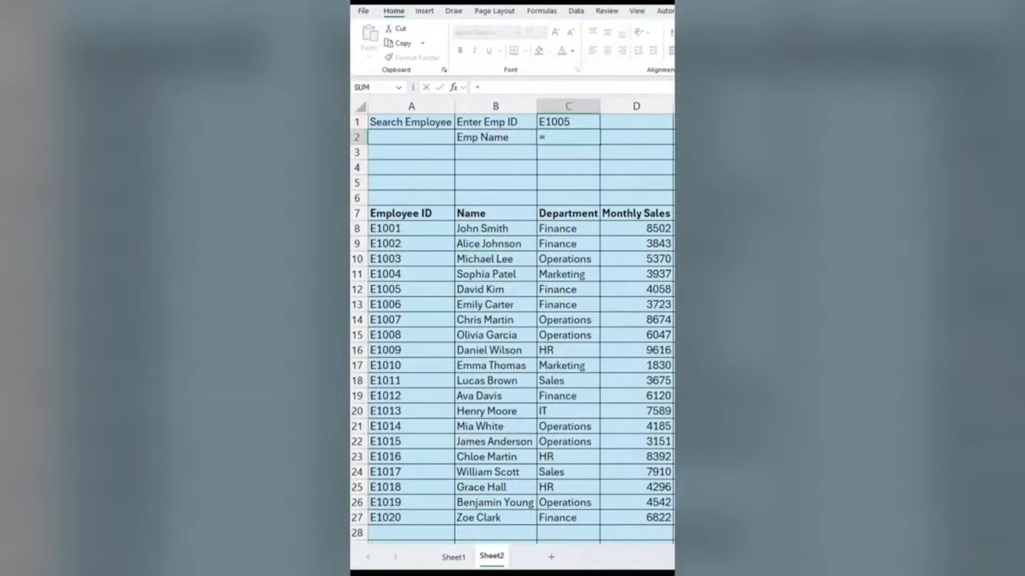
text(vl)
key(Tab)
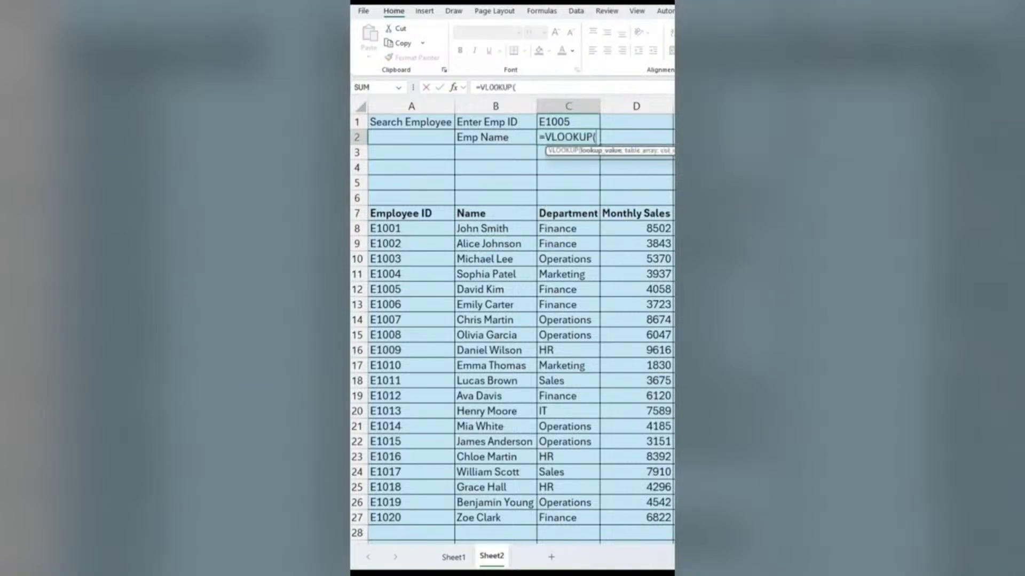
click(568, 122)
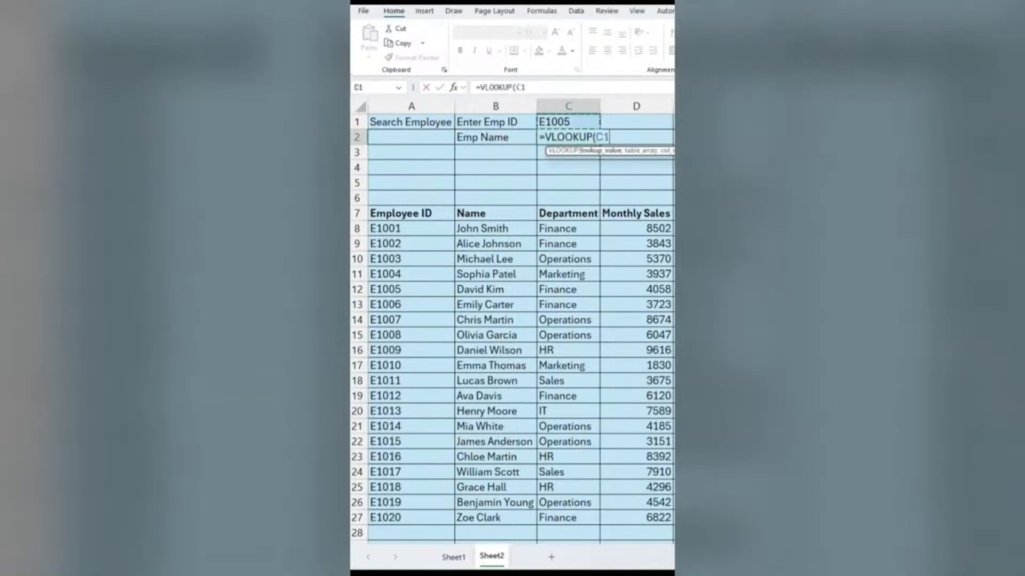
text(,)
click(416, 229)
key(ctrl+shift+Down)
key(shift+Right)
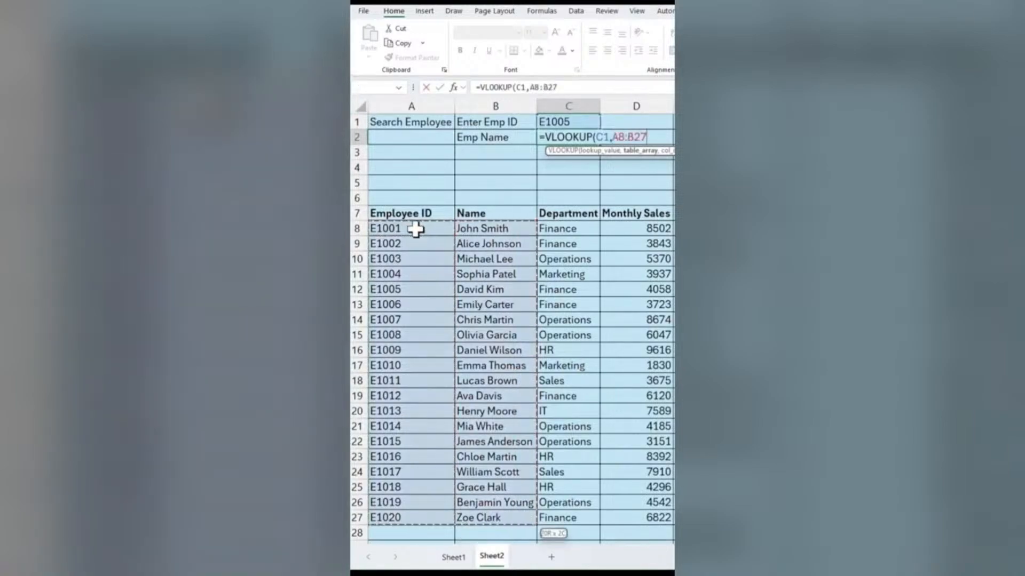
text(,)
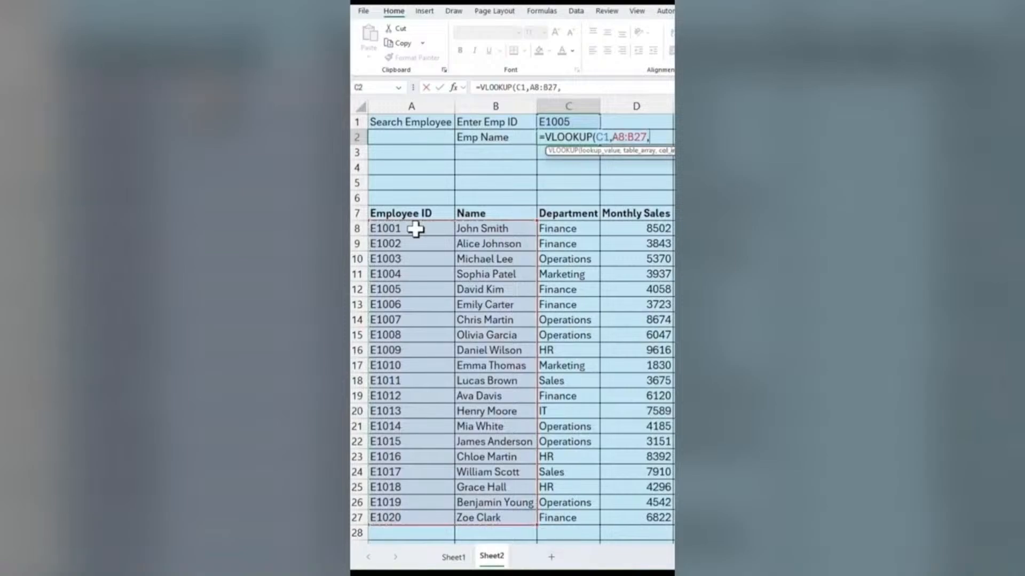
text(2,0))
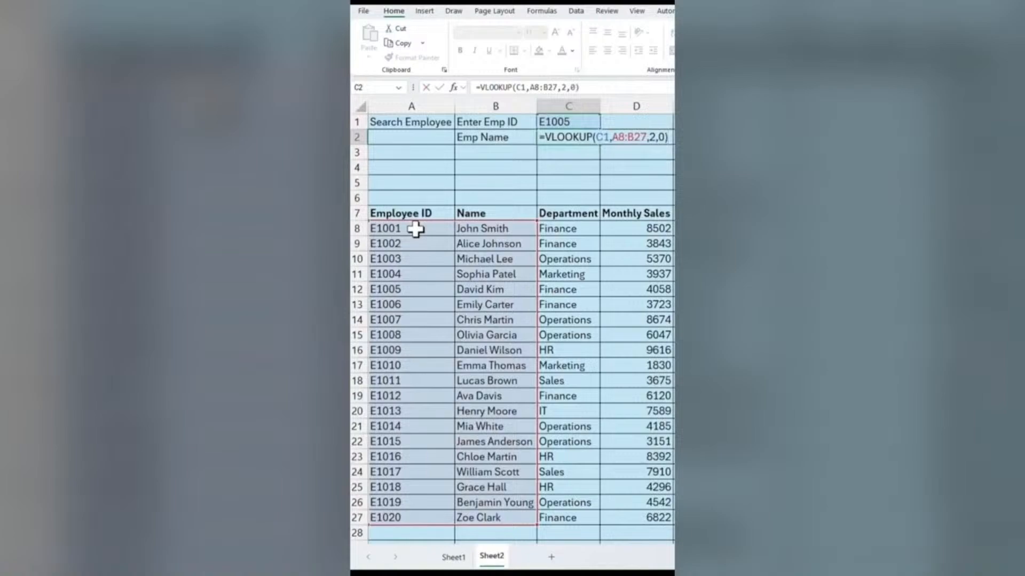
key(Return)
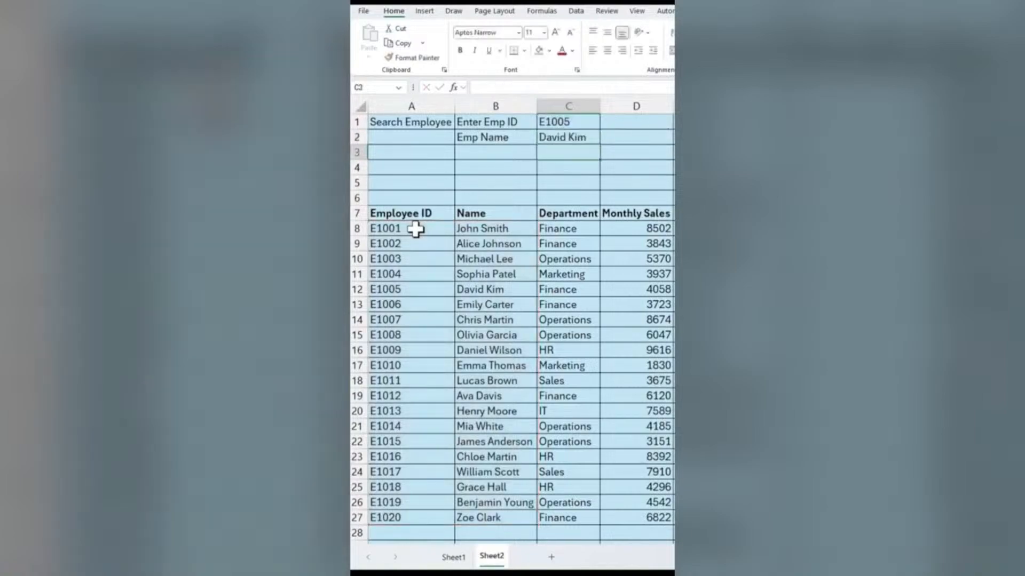
Change the employee ID in C1 to the one listed in A15 to test the lookup
click(578, 118)
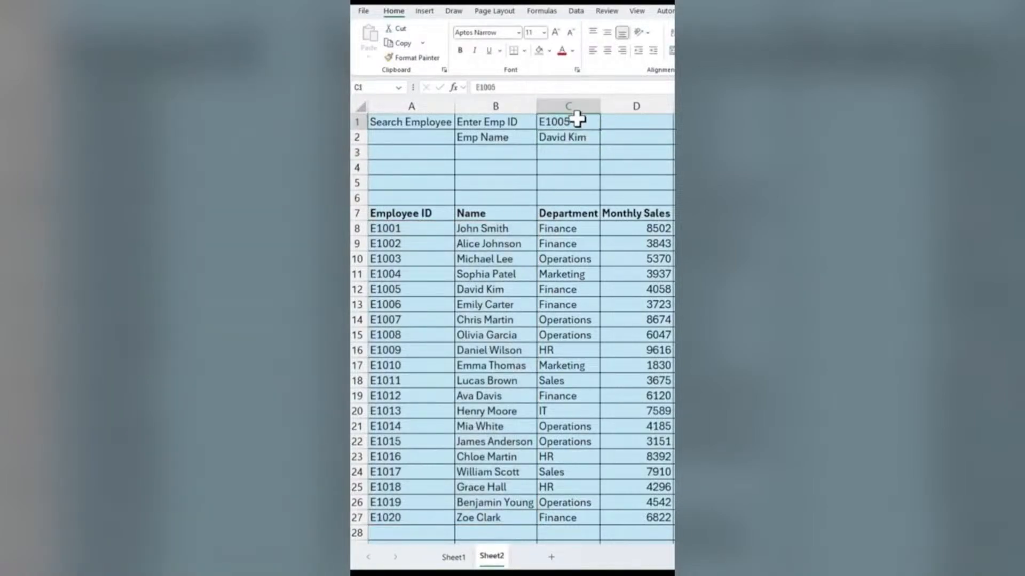
text(E)
text(08)
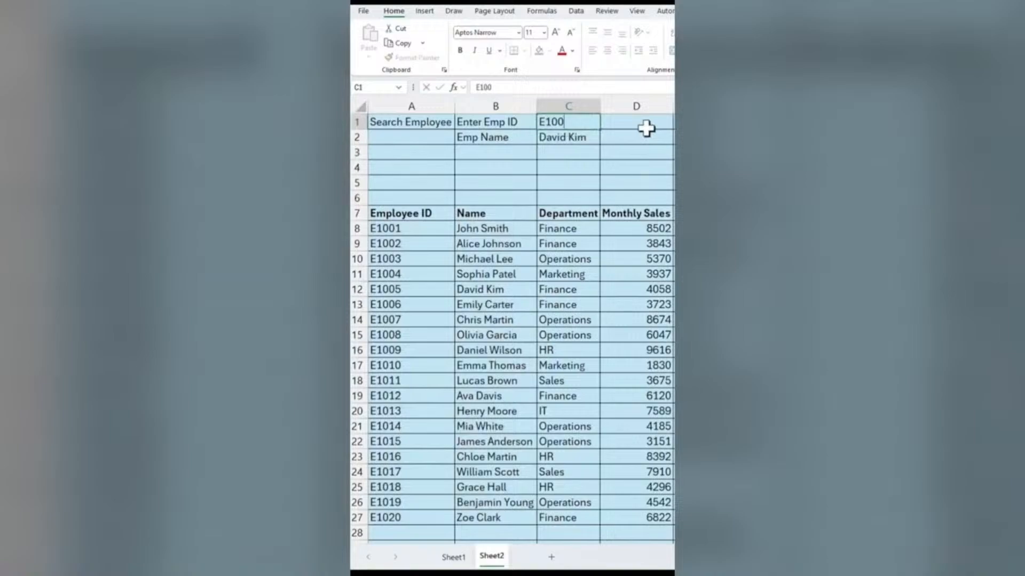
key(Return)
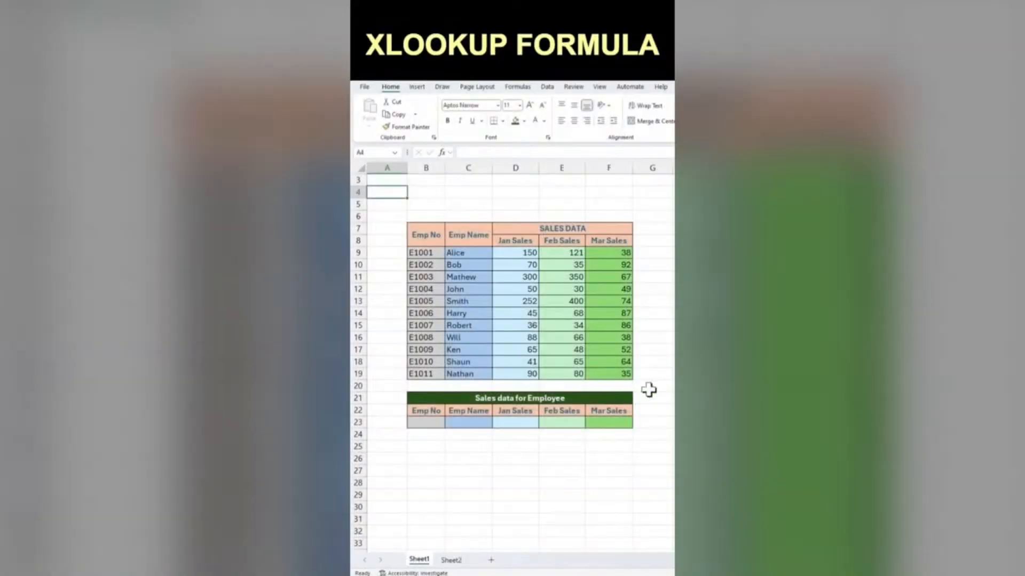
Highlight the employee names and January to March sales figures in C9:F19
click(655, 383)
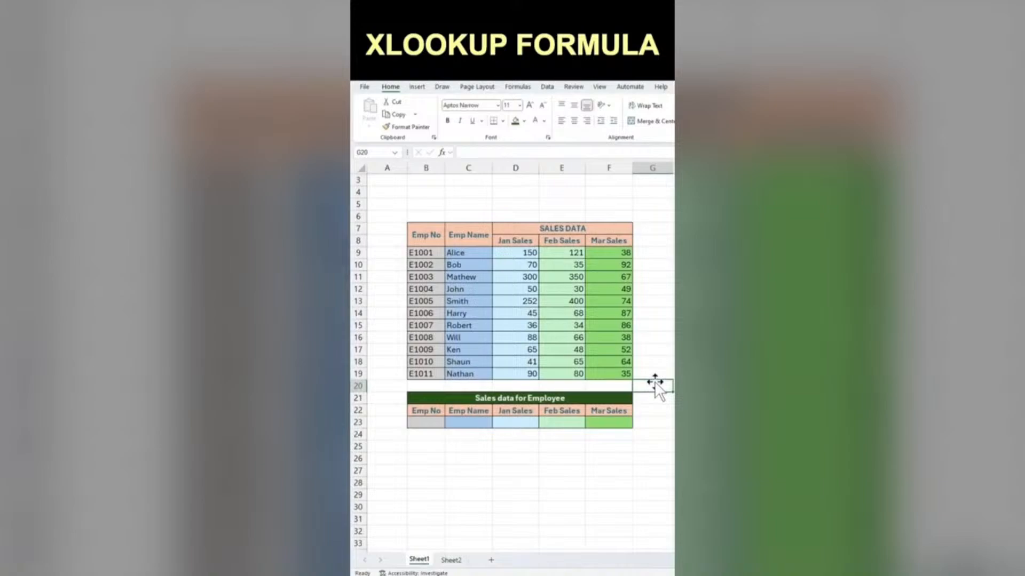
drag(454, 255, 611, 370)
click(555, 325)
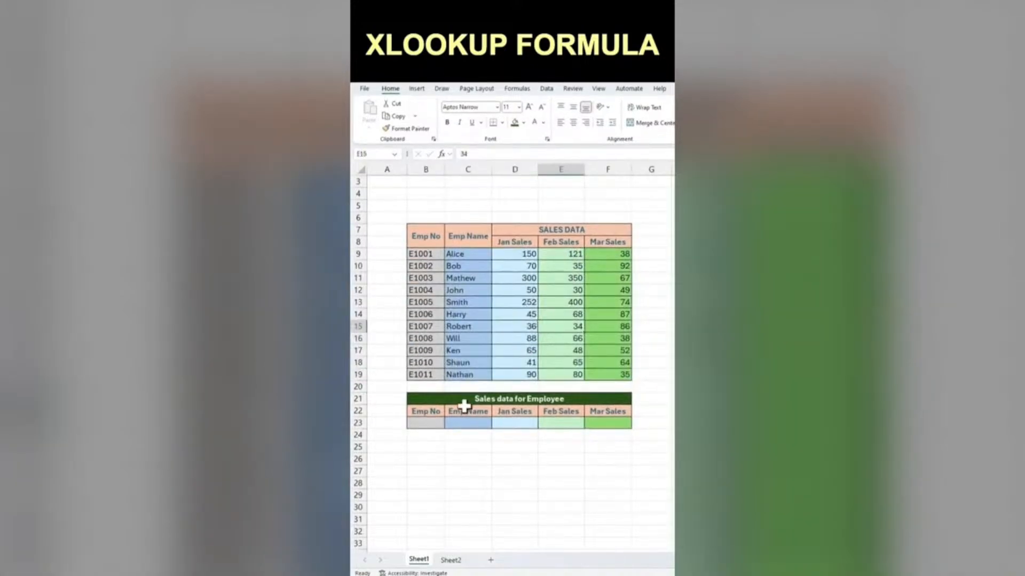
Enter the employee number listed in B13 into the Emp No cell B23 of the employee sales table
click(424, 420)
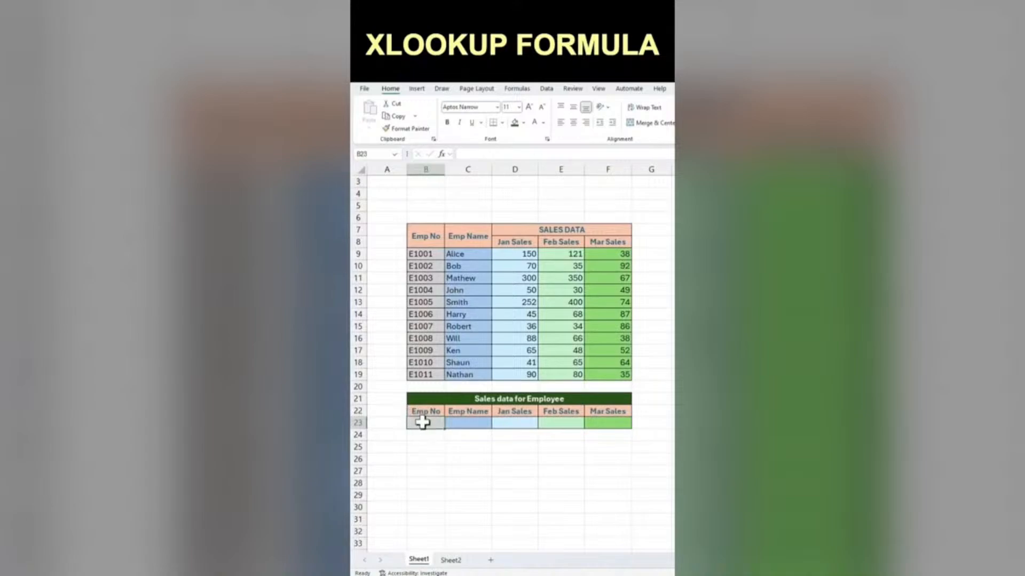
text(E1005)
key(Return)
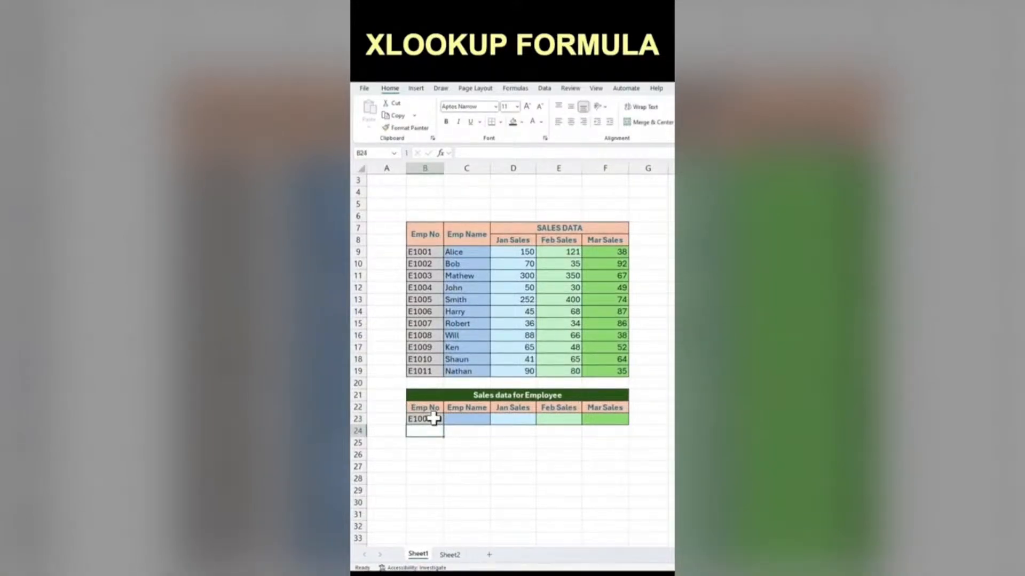
Look up the employee's name and January to March sales in C23 with =XLOOKUP(B23,B9:B19,C9:F19)
click(479, 420)
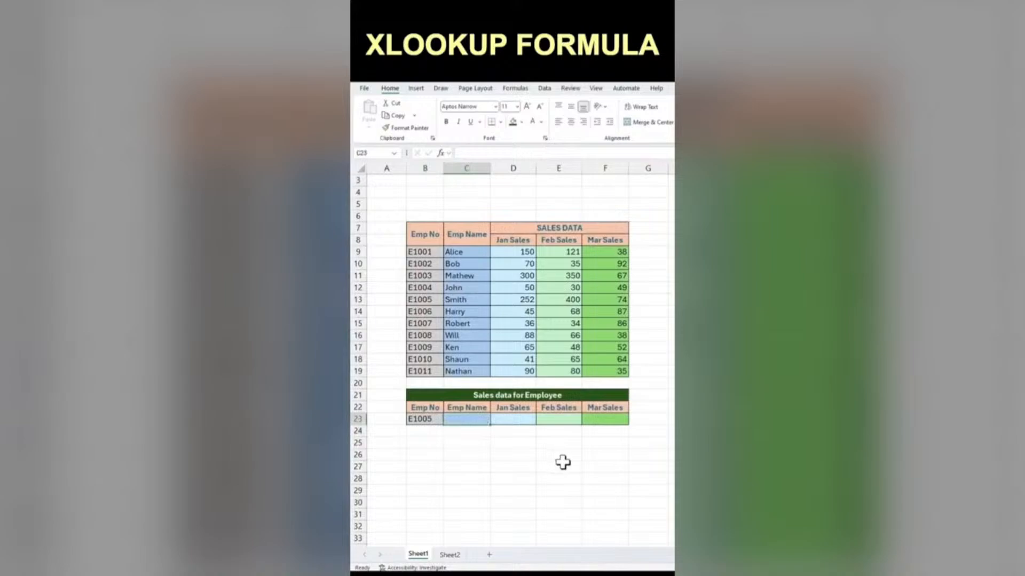
text(=xl)
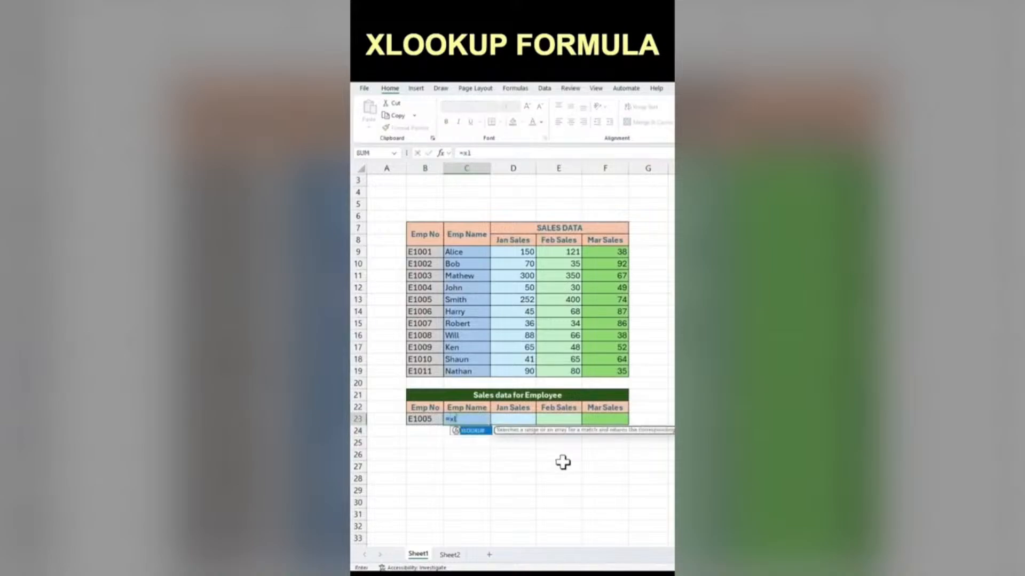
key(Tab)
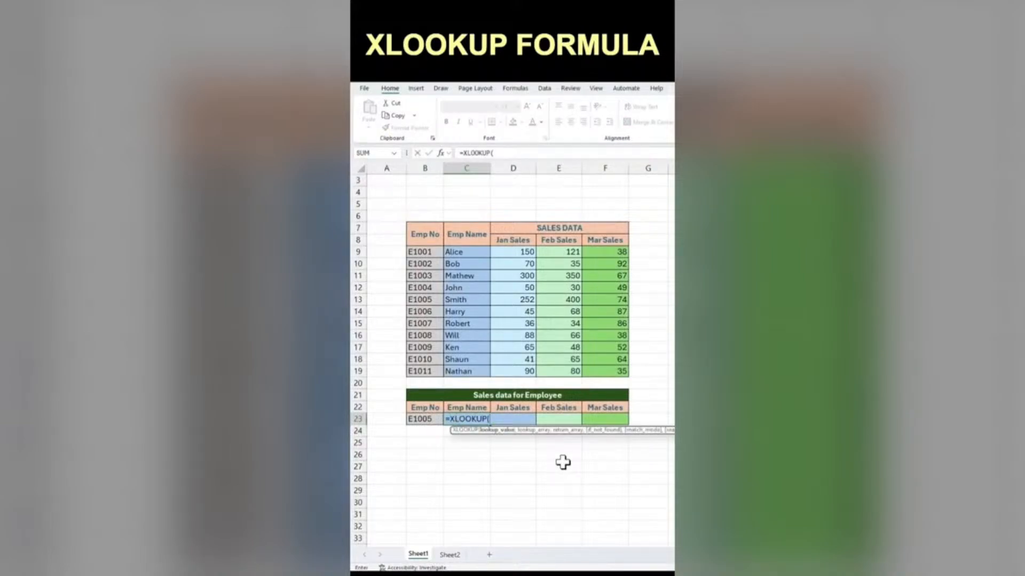
key(Left)
text(,)
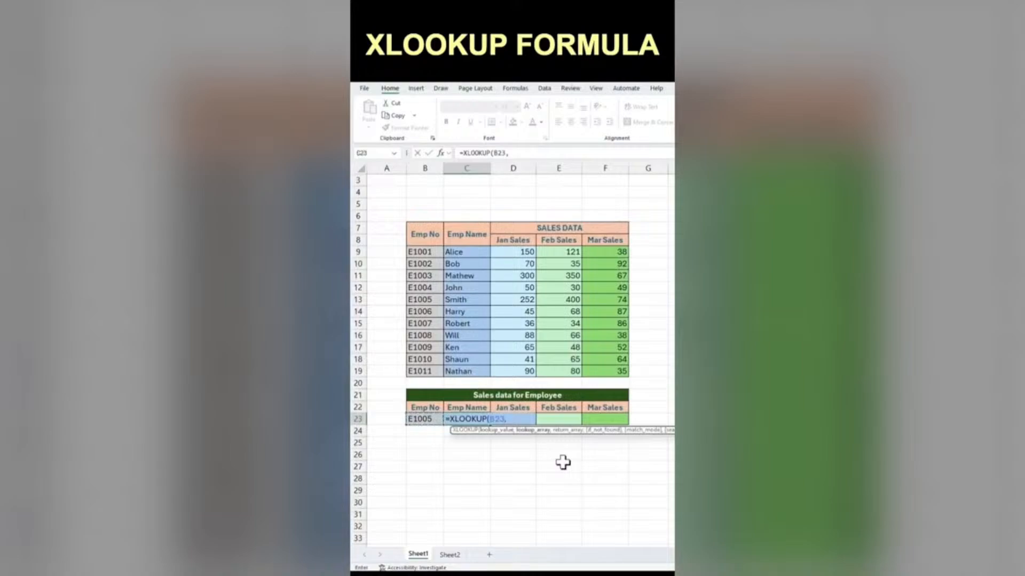
drag(423, 253, 414, 374)
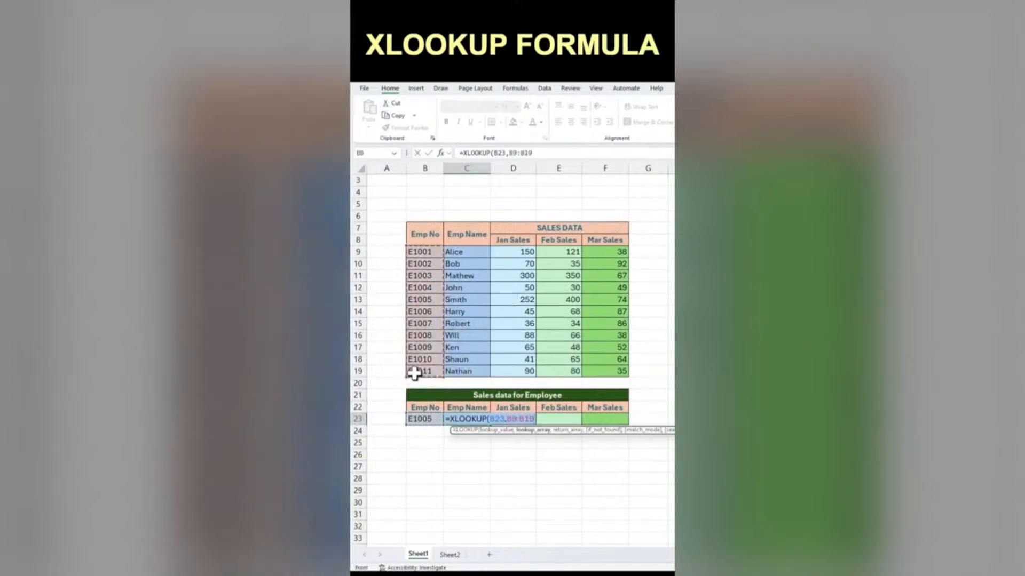
text(,)
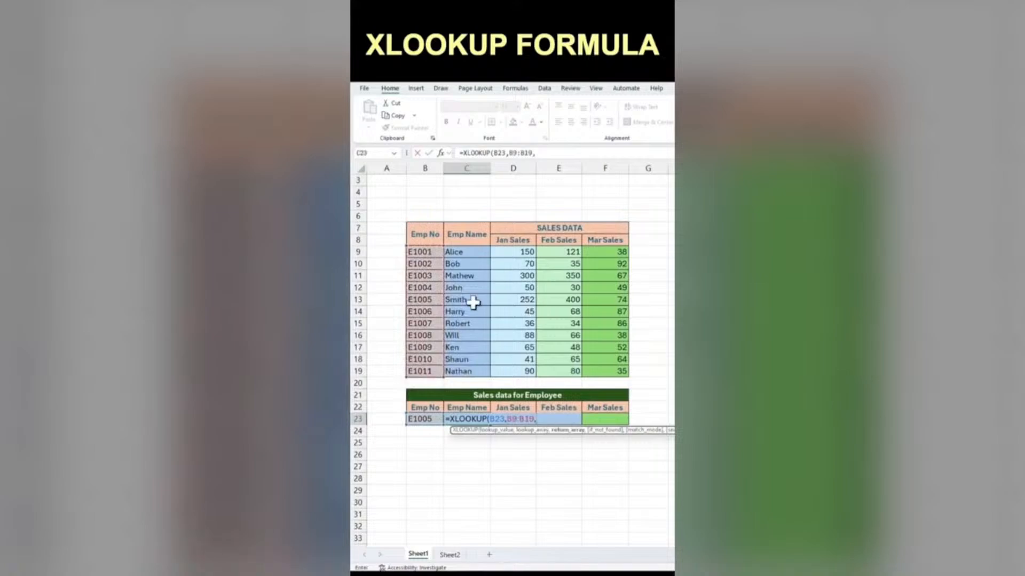
drag(464, 254, 601, 369)
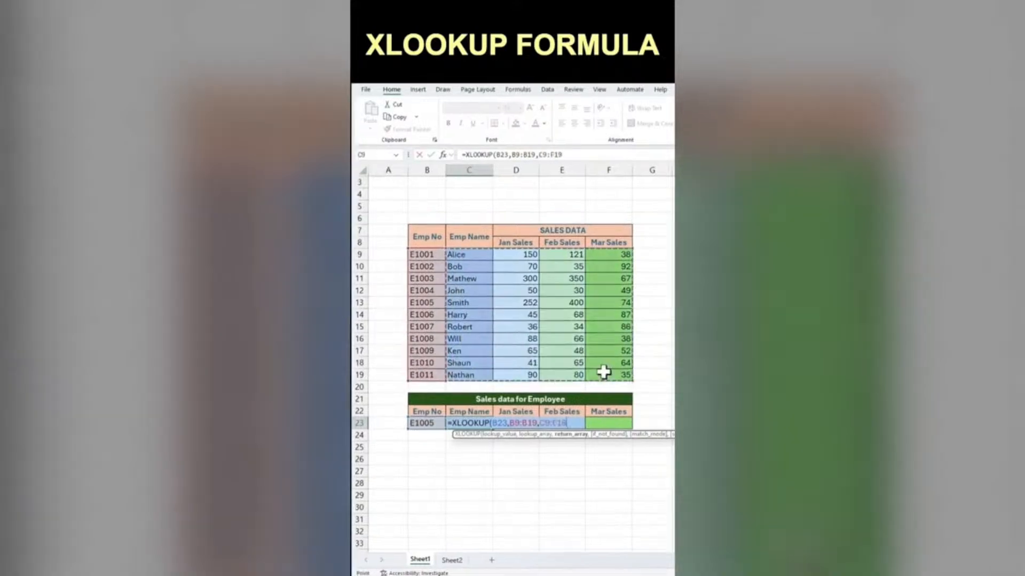
text())
key(Return)
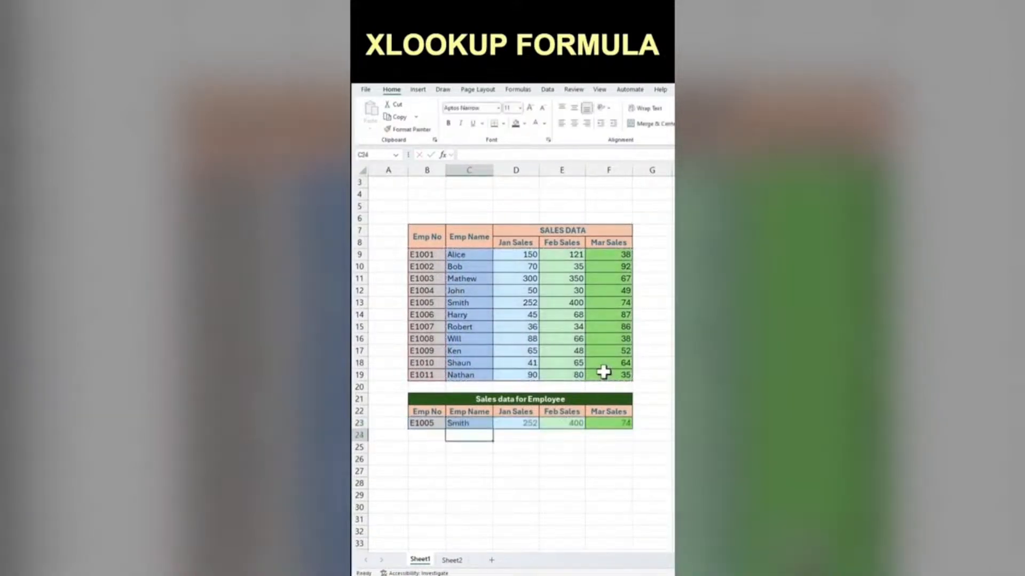
drag(436, 426, 601, 427)
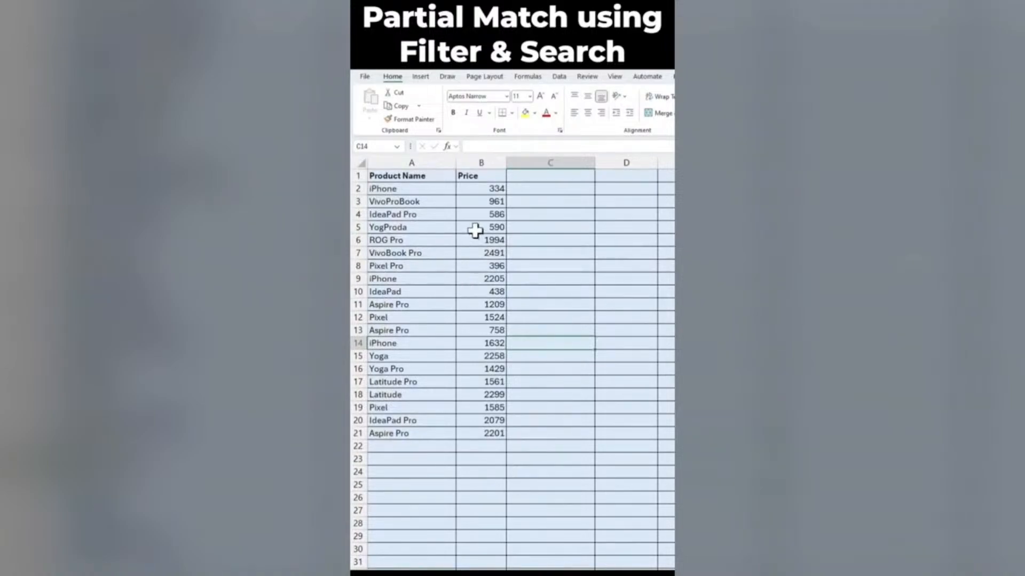
click(418, 214)
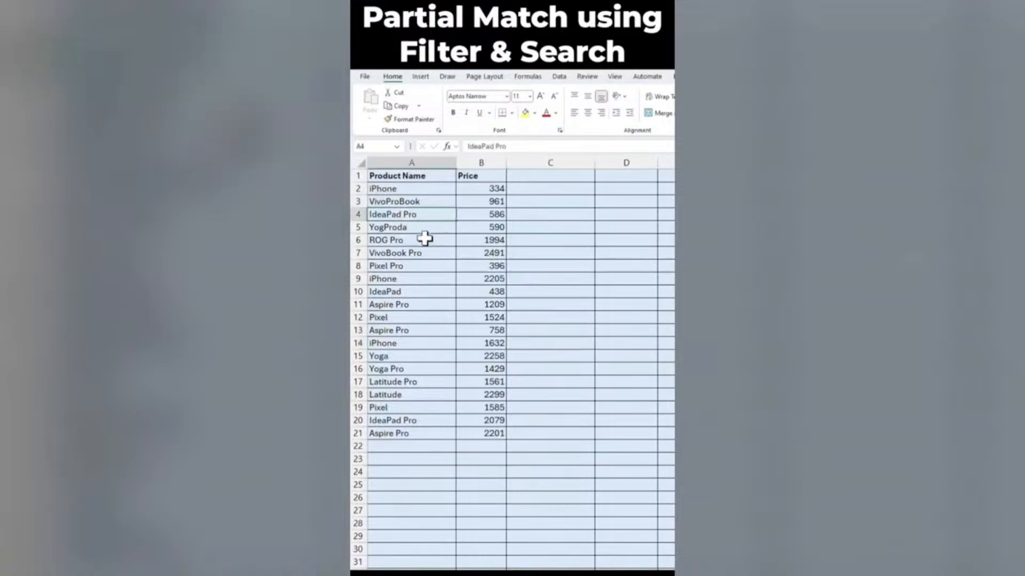
click(414, 266)
click(410, 292)
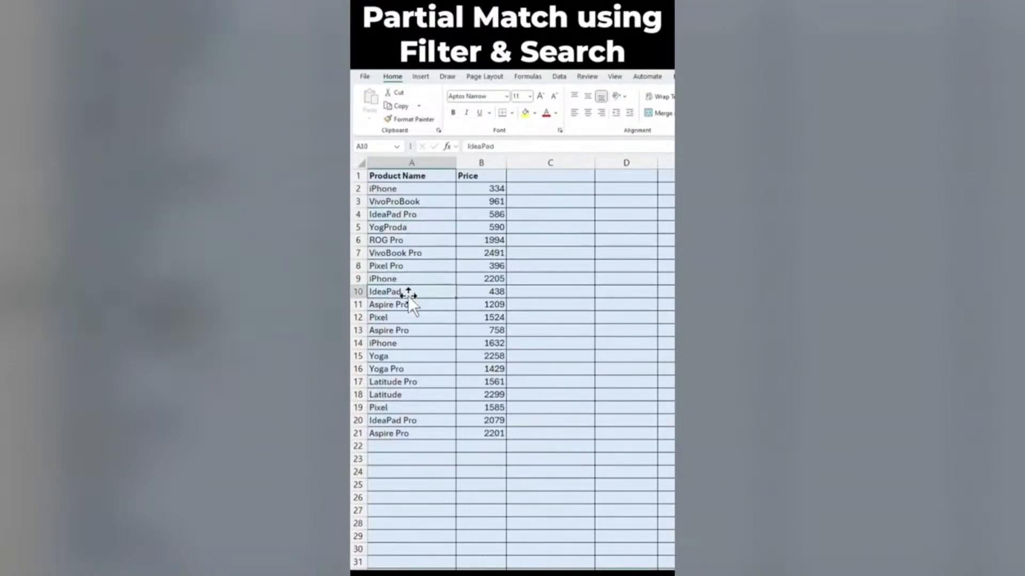
Extract the product names containing "Pro" into C2 with =FILTER(A2:A21,ISNUMBER(SEARCH("Pro",A2:A21)))
click(573, 189)
text(=filter()
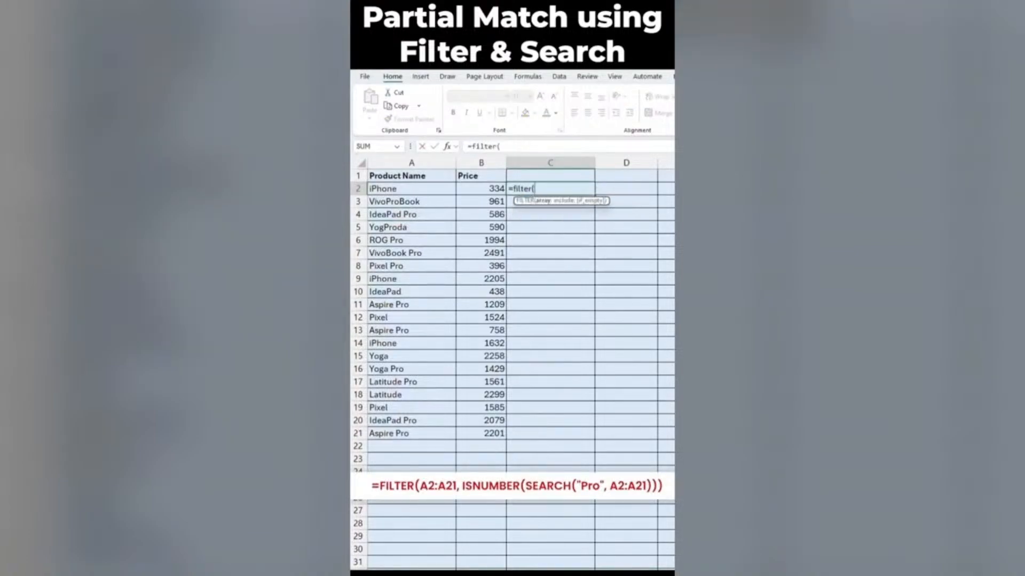
drag(384, 188, 451, 437)
text(,ISNUMBER()
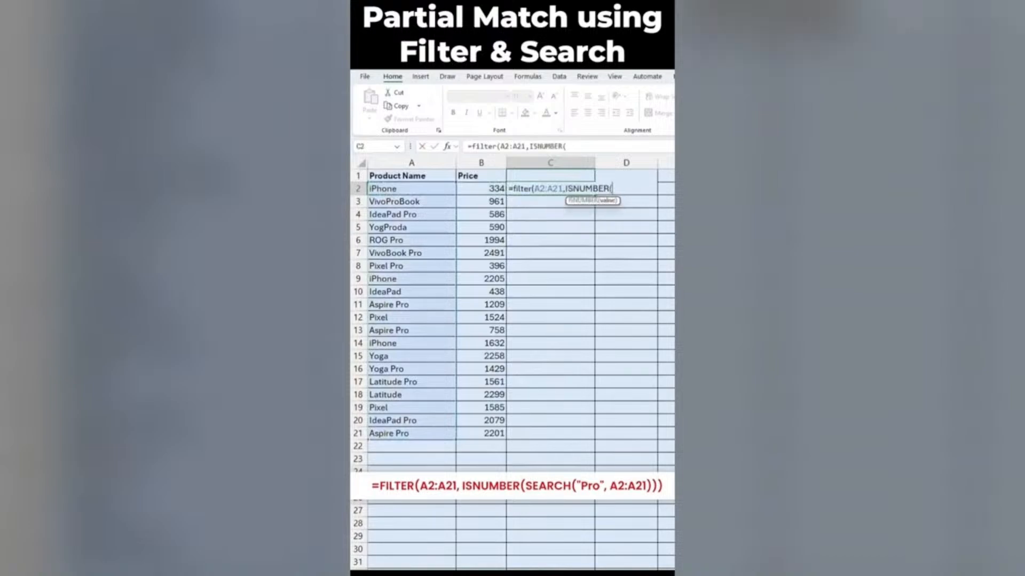
text(search)
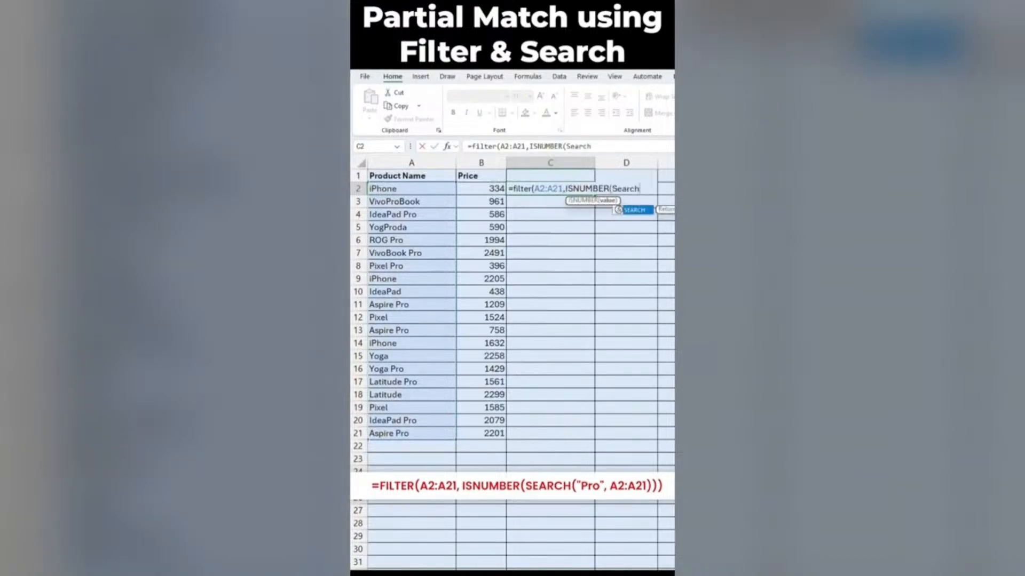
key(Tab)
text("Pr)
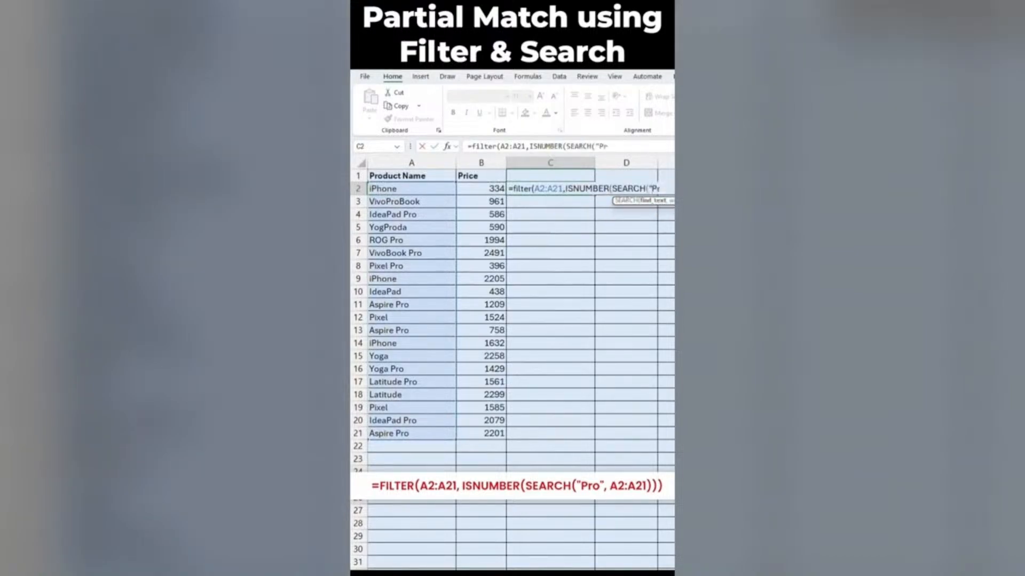
text(o",)
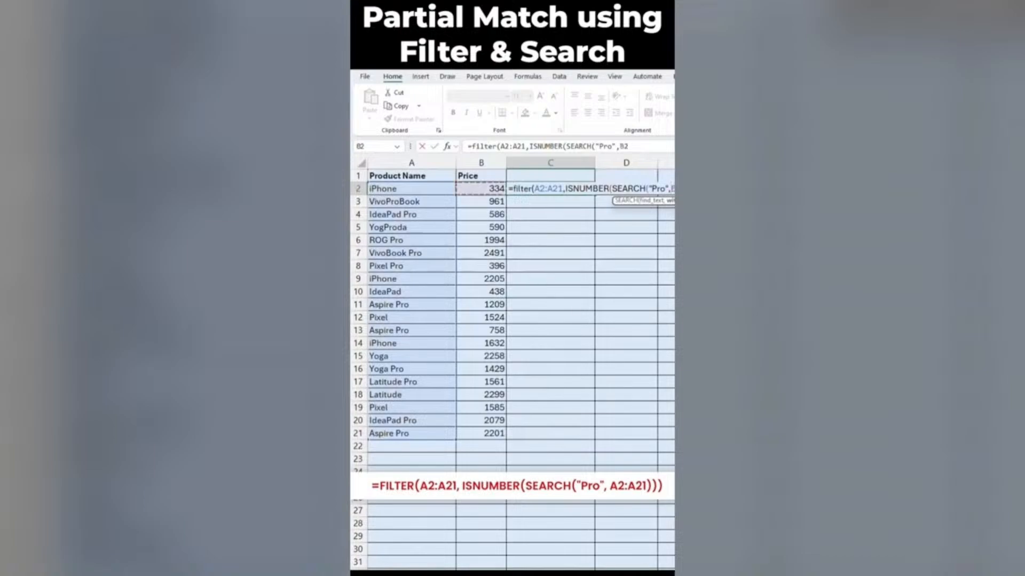
drag(384, 188, 406, 433)
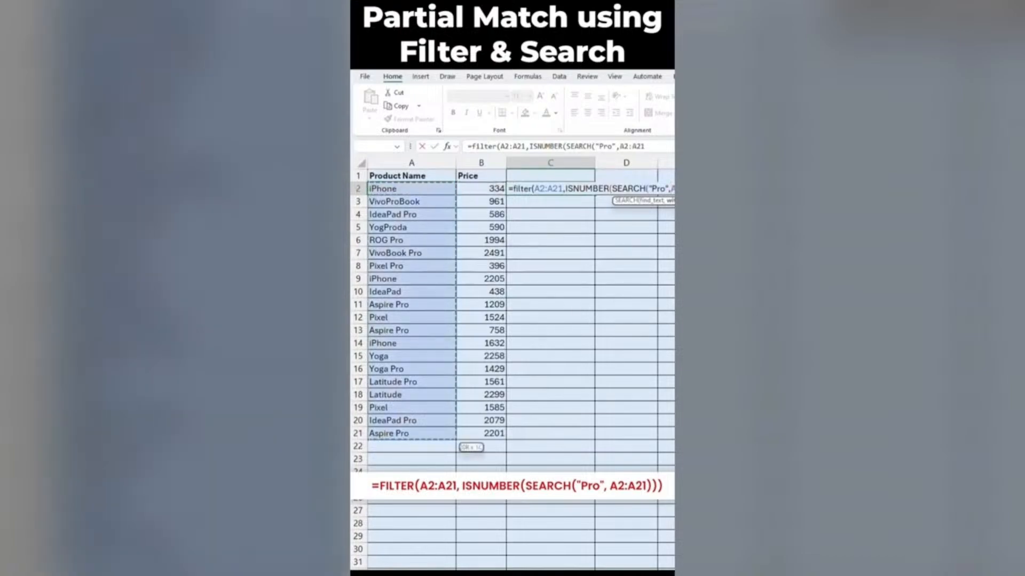
text())))
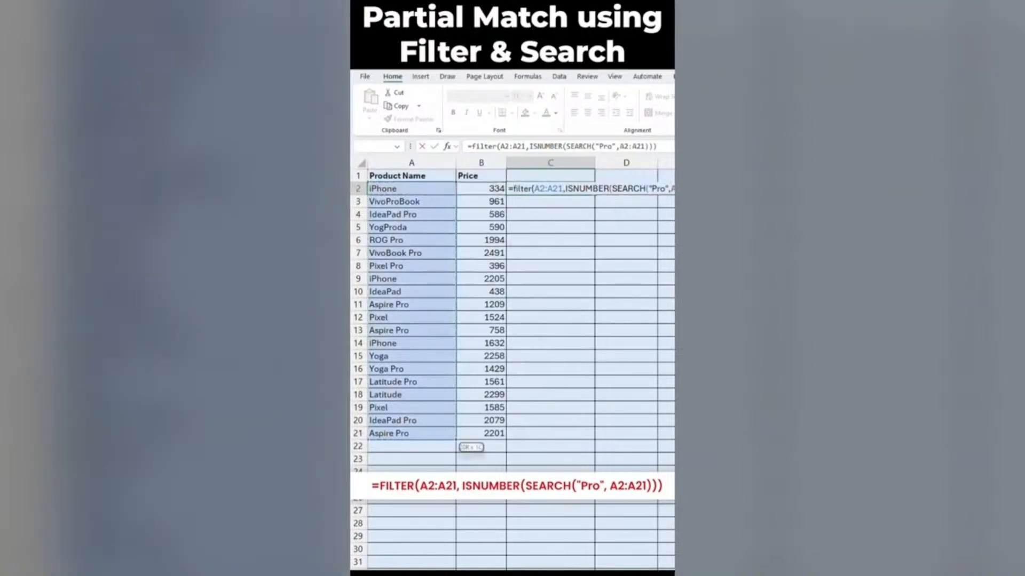
key(Return)
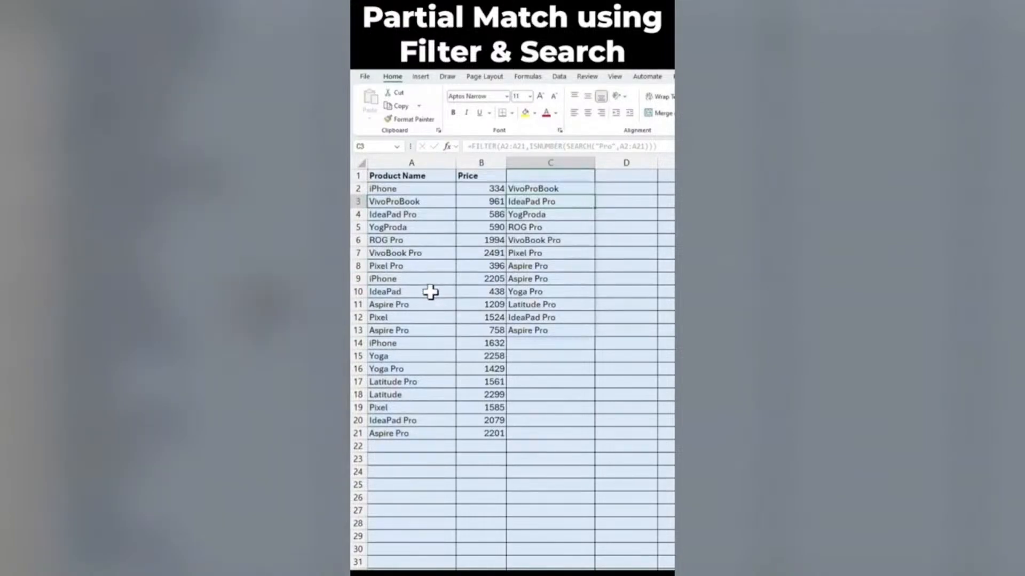
Append "Pro" to the product name in A9 so it reads iPhonePro, to test the partial-match formula
click(409, 282)
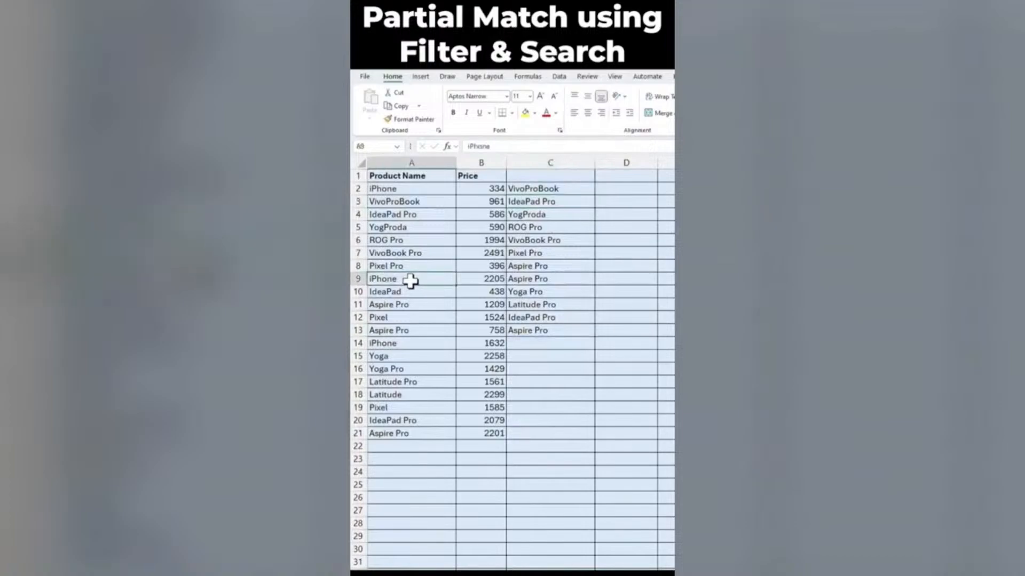
double_click(411, 281)
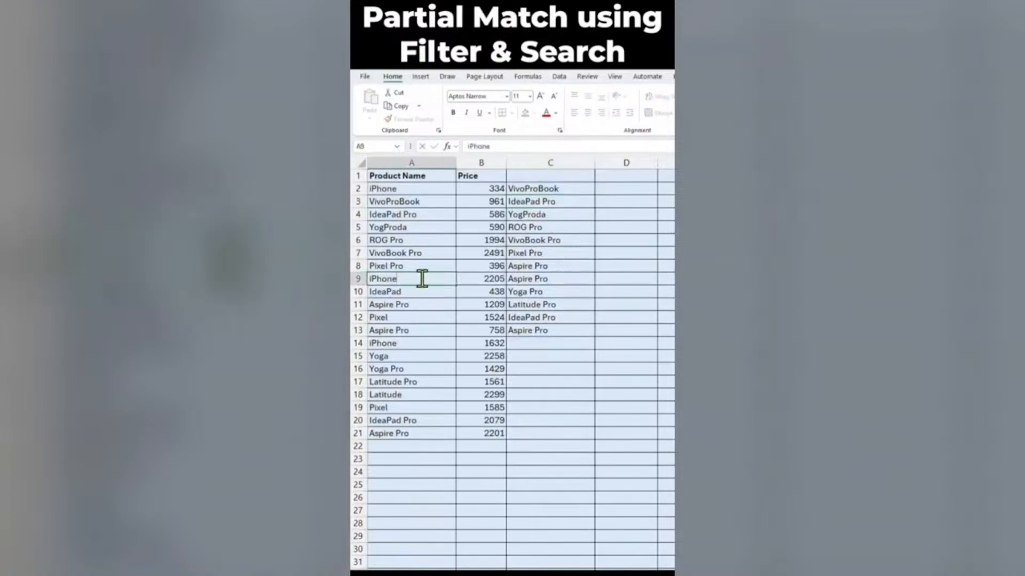
text(Pro)
key(Return)
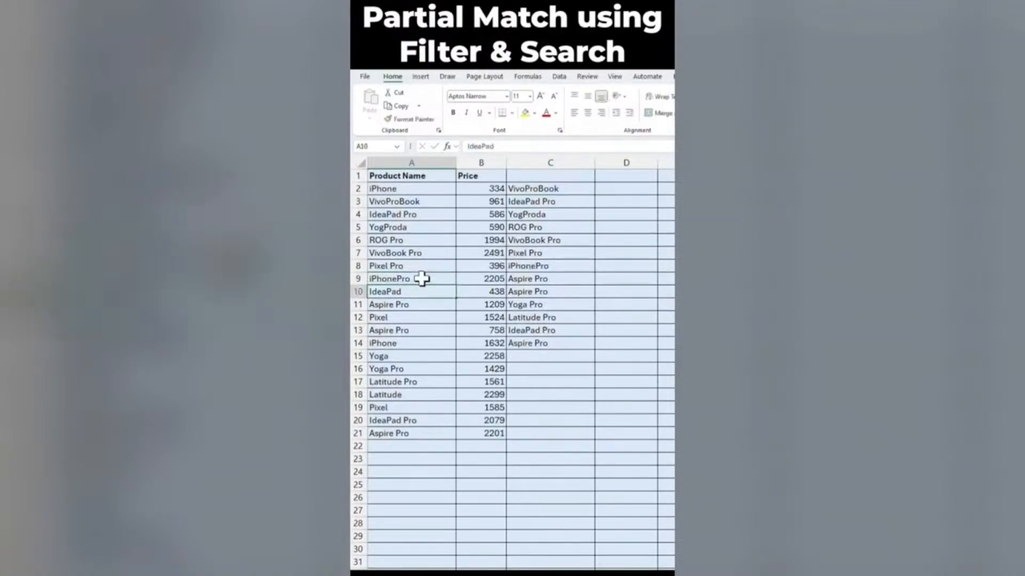
Insert "Pro" inside the product name Pixel in A12 to test matching in the middle of a word
click(422, 318)
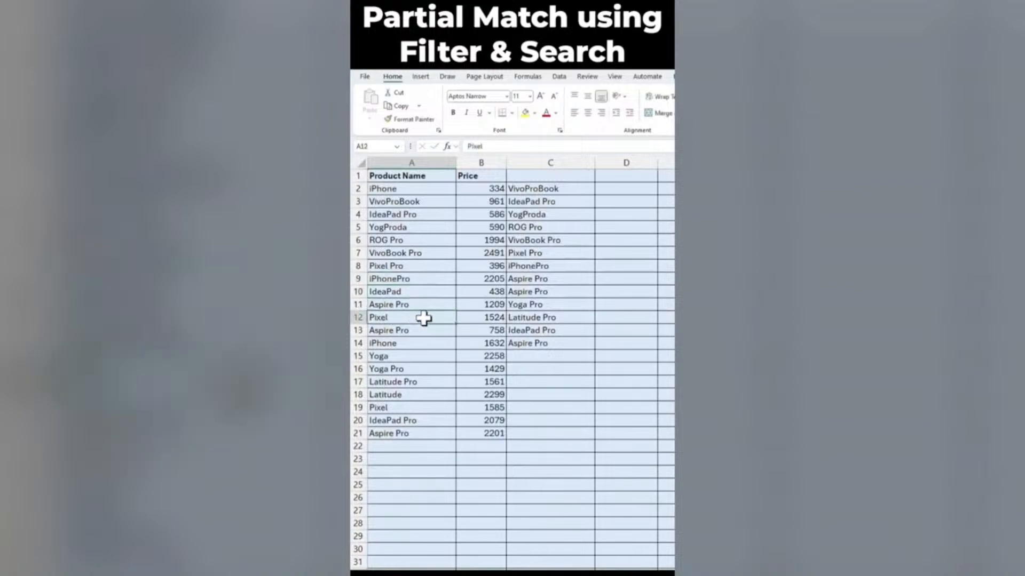
double_click(425, 317)
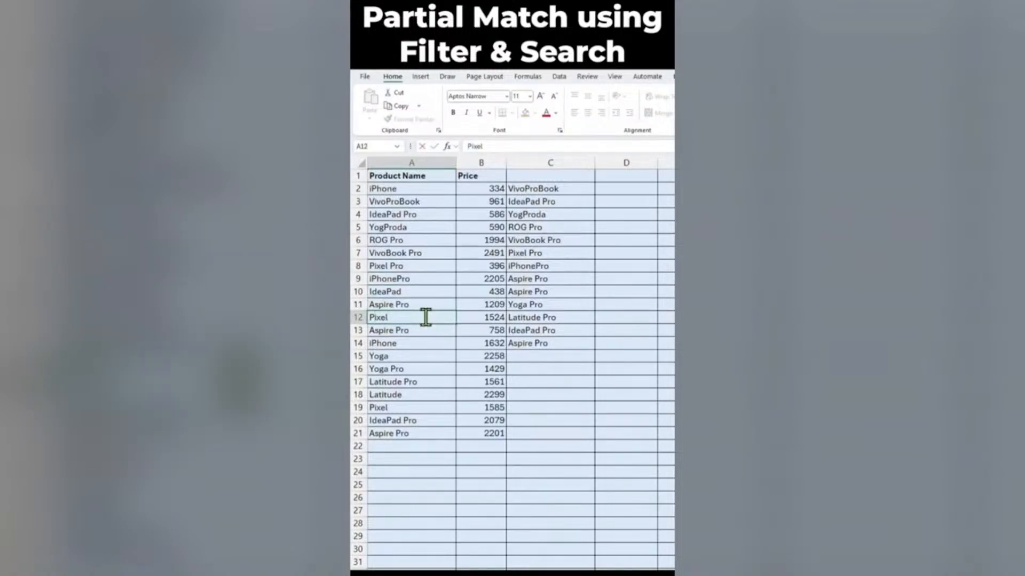
key(Left)
key(Left)
key(Left)
key(Left)
text(Pro)
key(Return)
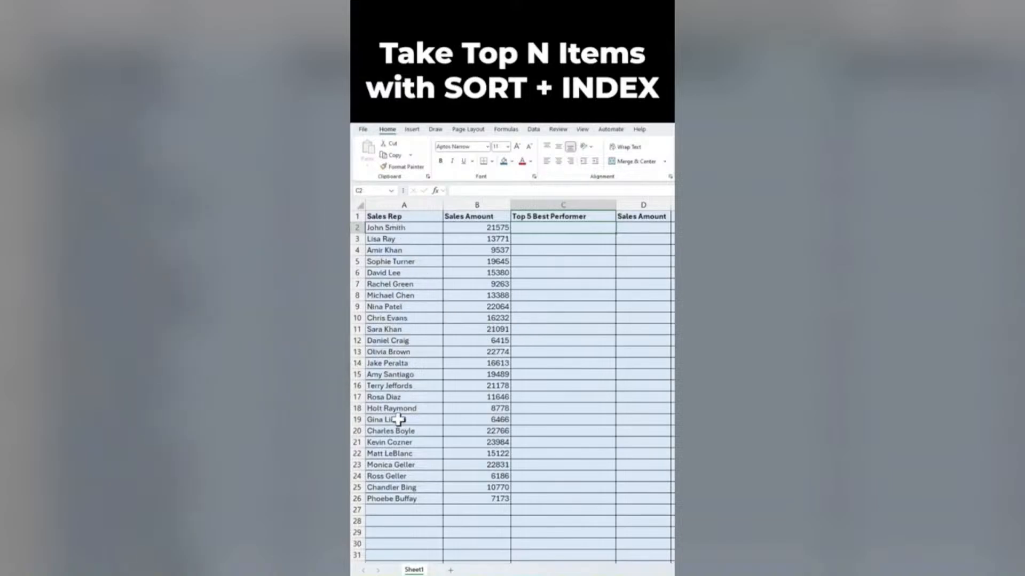
List the three best-performing sales reps in C2 with =INDEX(SORT(A2:B26,2,-1),SEQUENCE(3))
text(=)
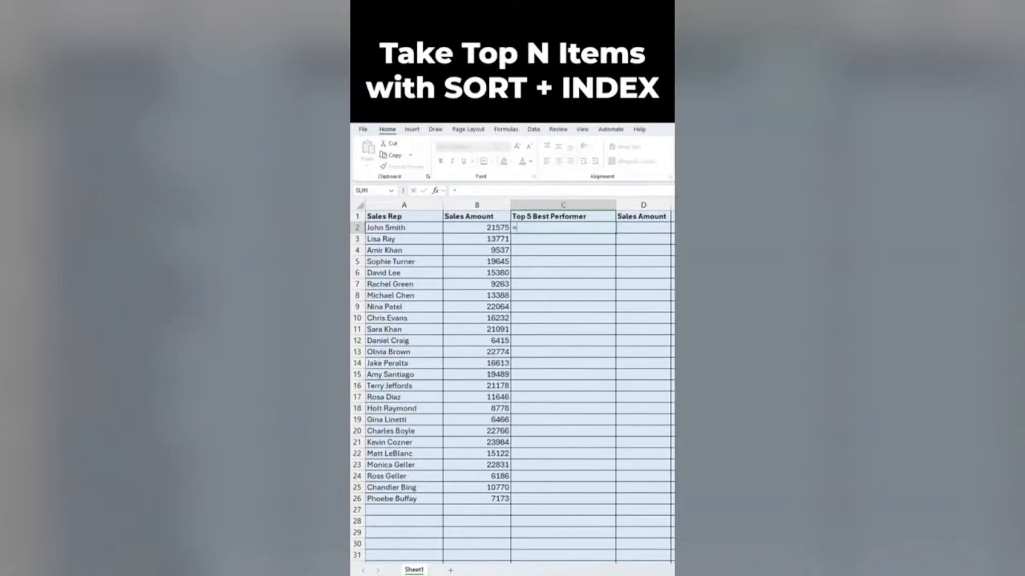
text(in)
key(Tab)
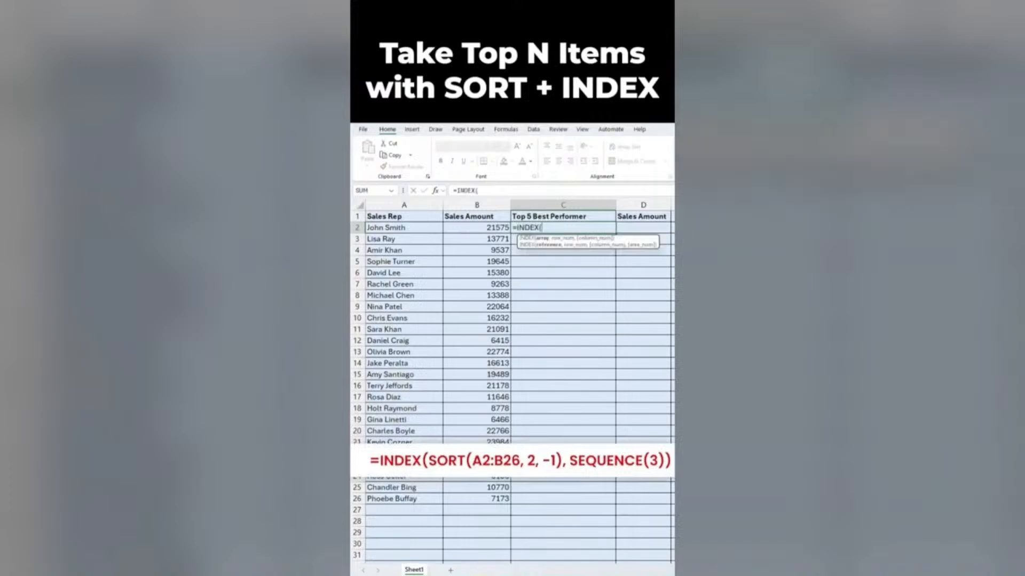
text(so)
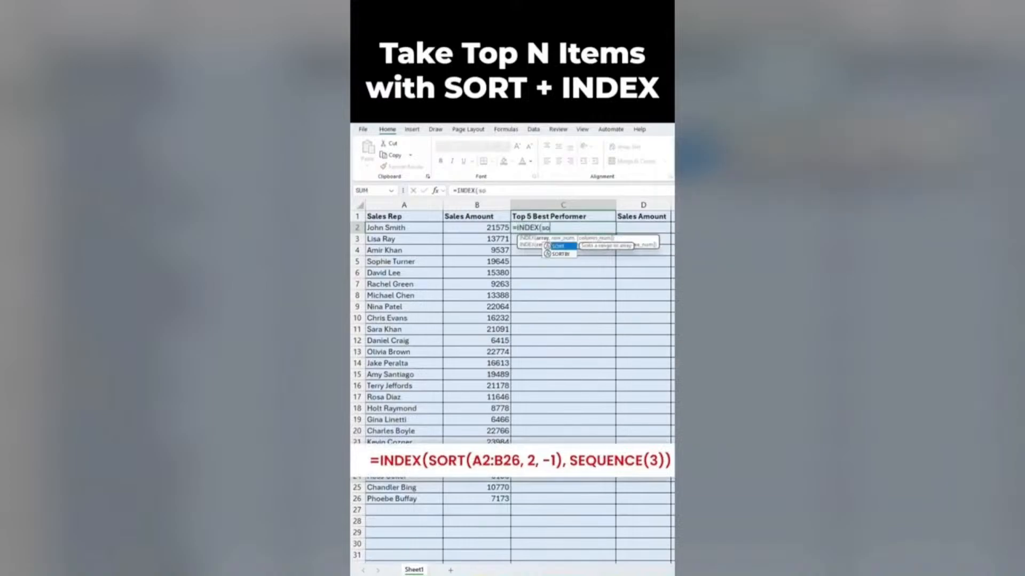
text(r)
key(Tab)
drag(383, 228, 484, 499)
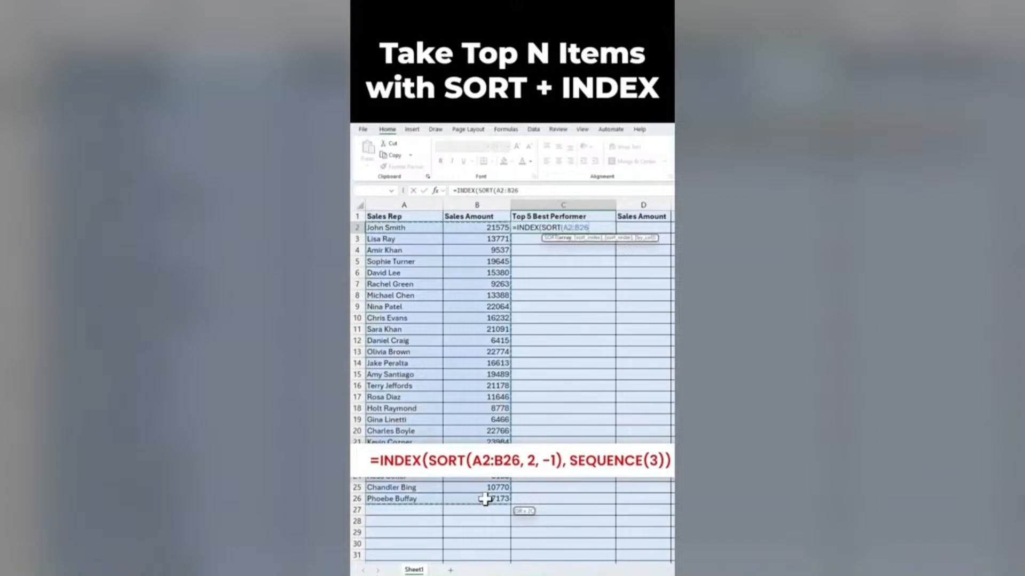
text(,2)
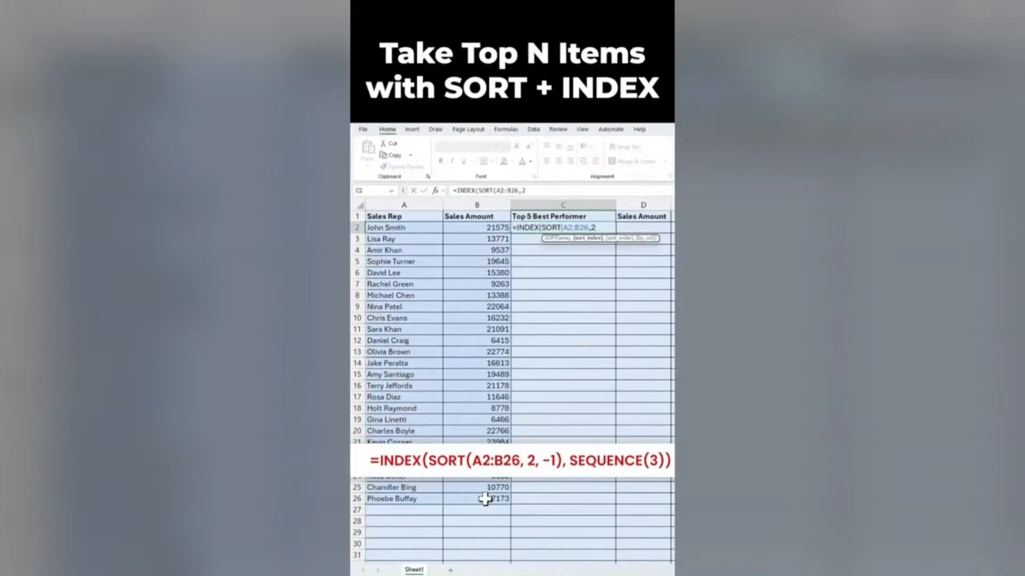
text(,)
key(Down)
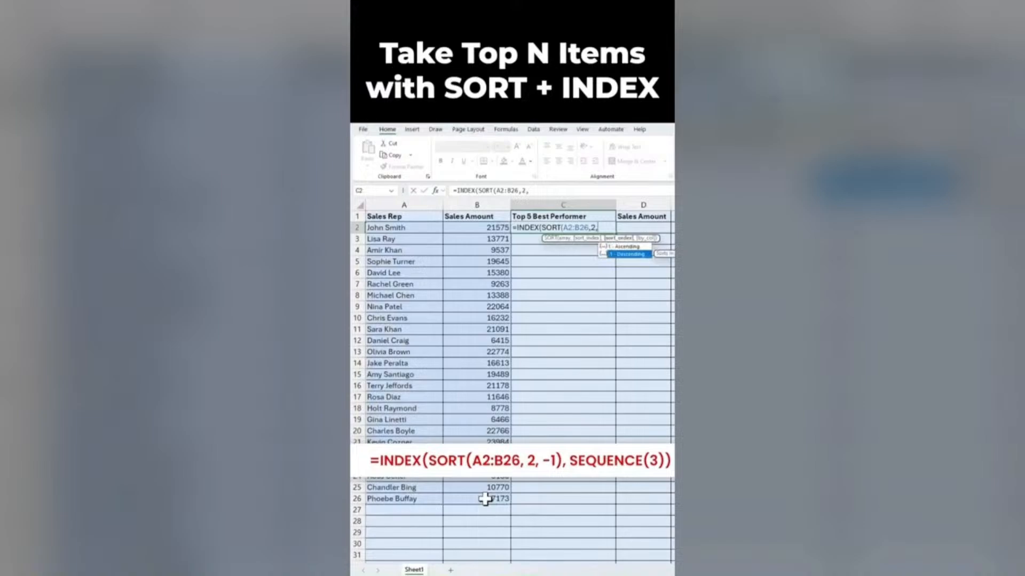
key(Tab)
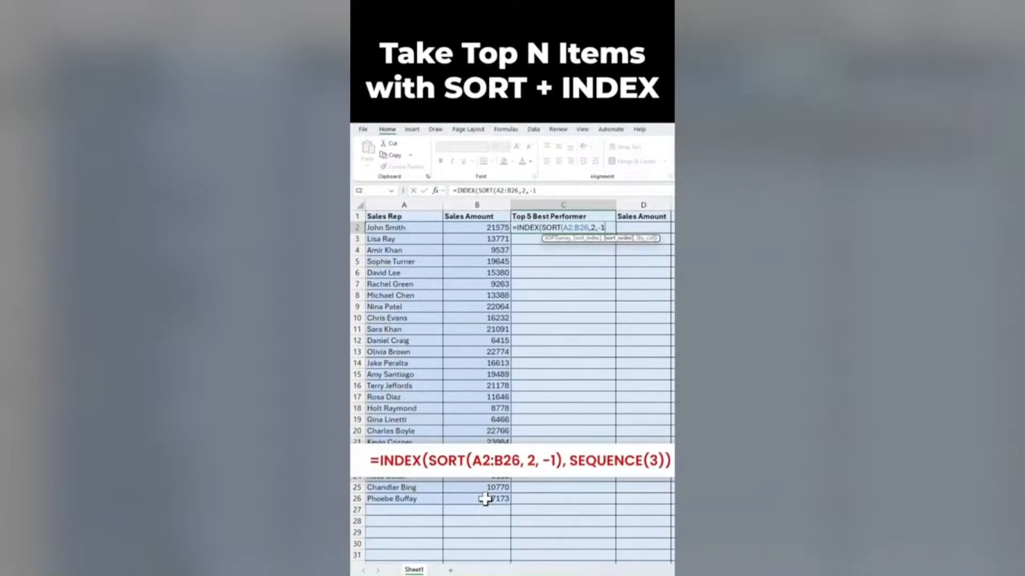
text())
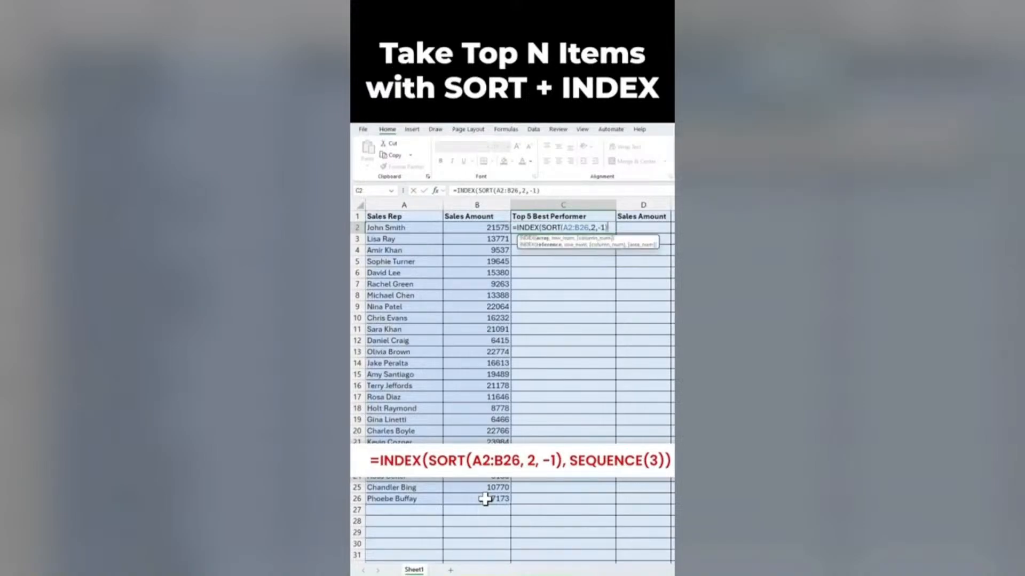
text(,seq)
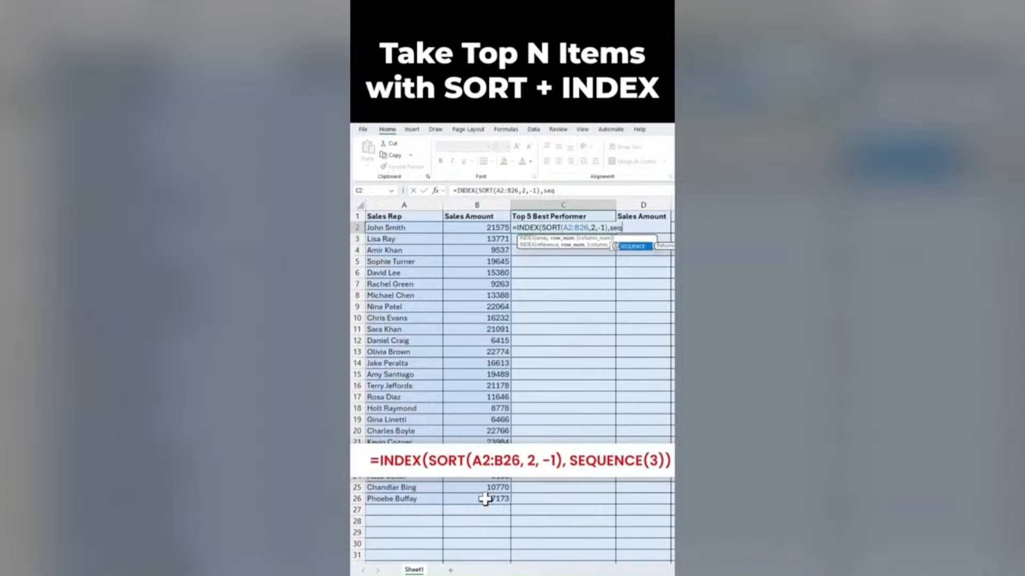
key(Tab)
text(3)
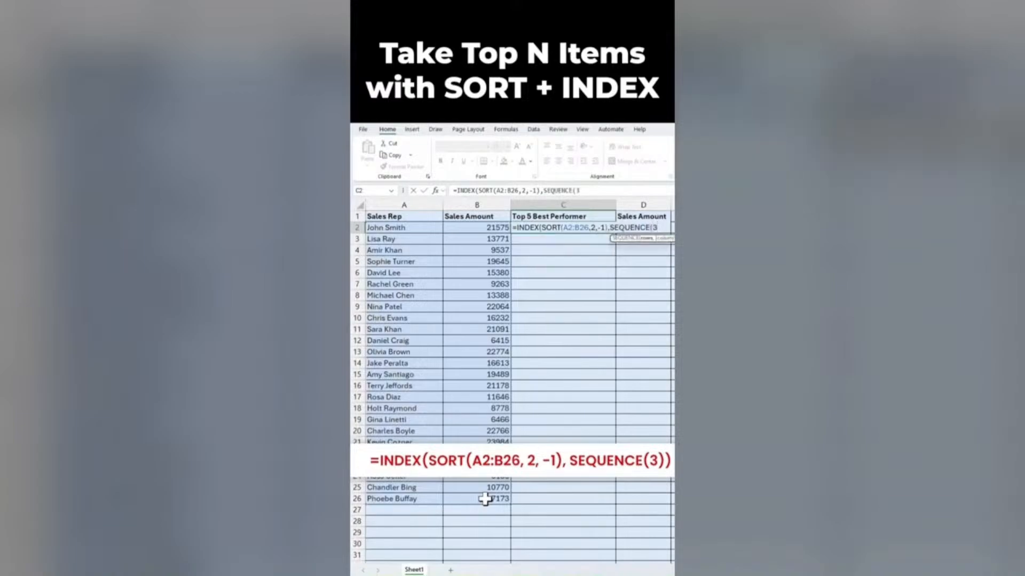
text()))
key(Return)
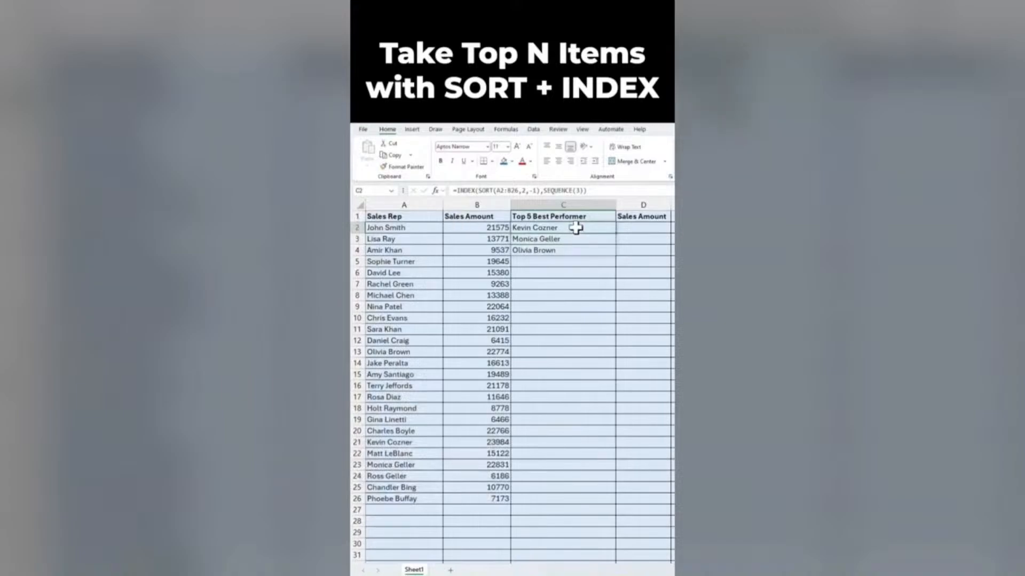
Add the column argument {1,2} to the INDEX formula in C2 to return both rep names and sales amounts
double_click(576, 228)
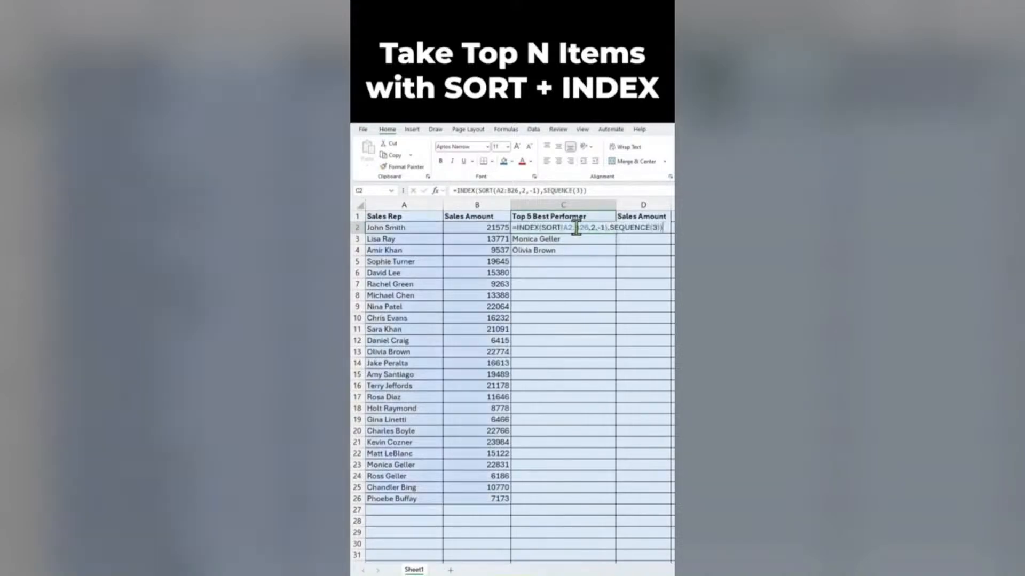
key(Left)
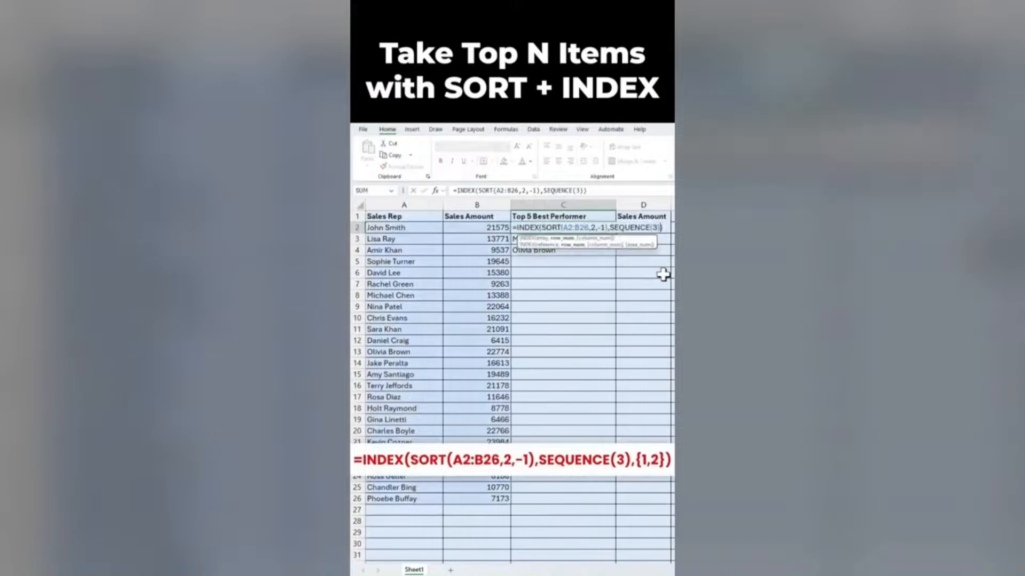
text(,)
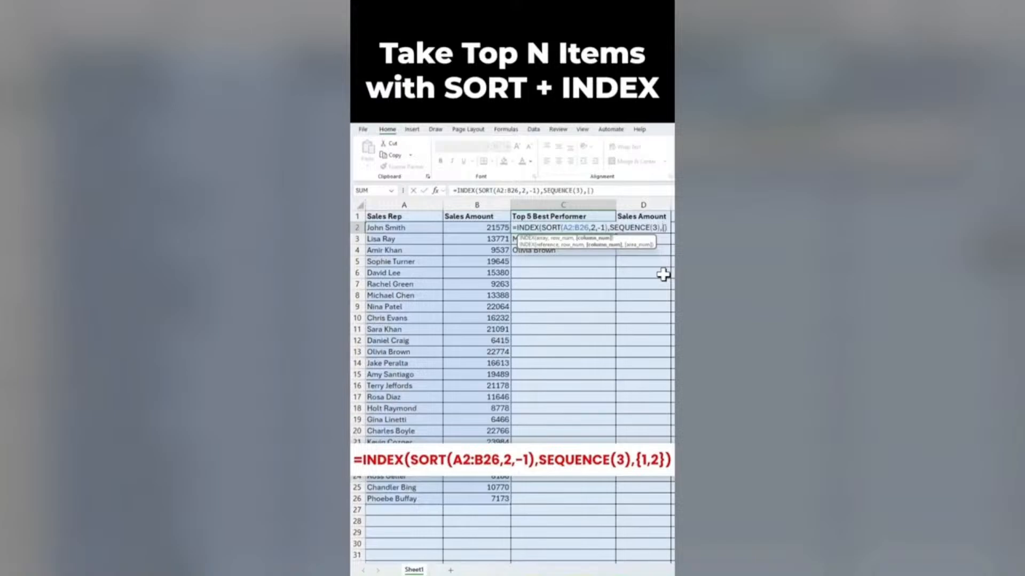
text({1,2)
key(Return)
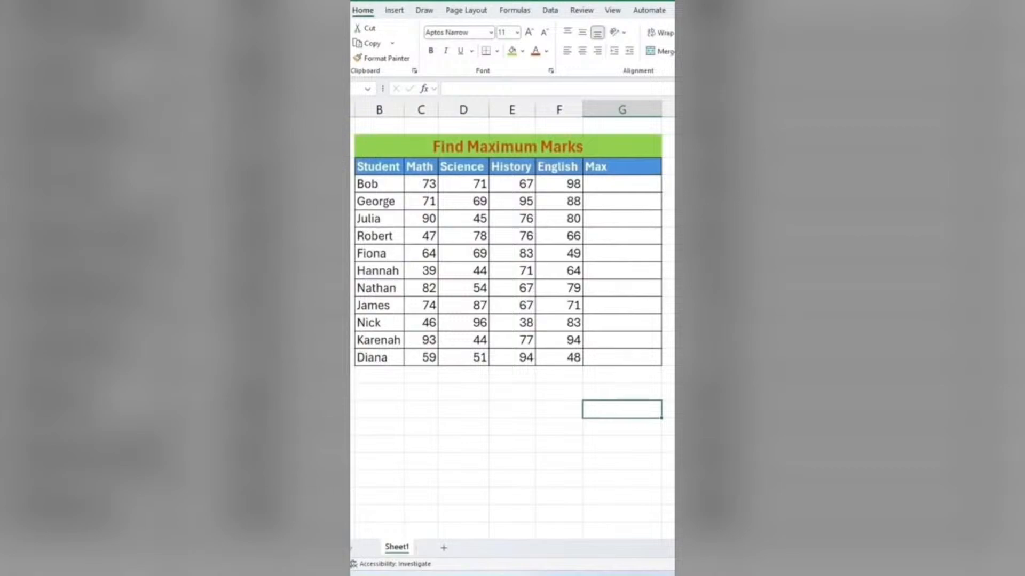
Calculate Bob's maximum mark in the Max column with =MAX(C4:F4) and fill the formula through Diana's row
click(674, 409)
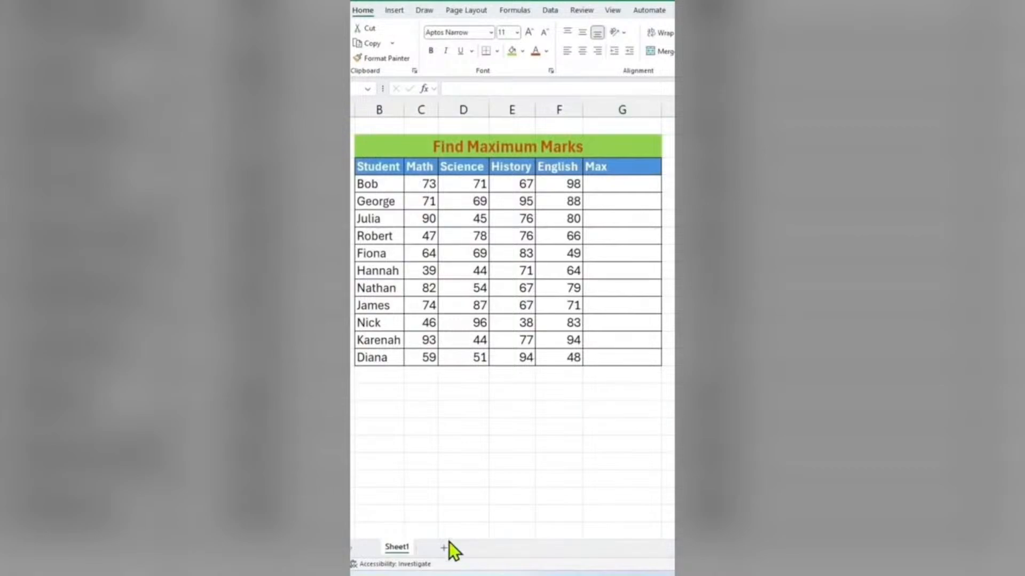
click(618, 187)
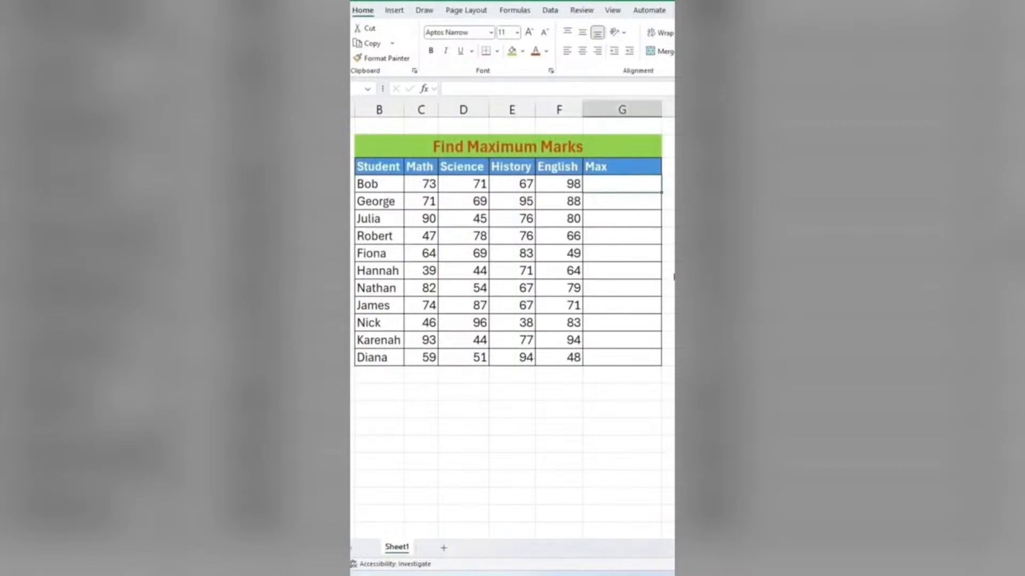
text(=max()
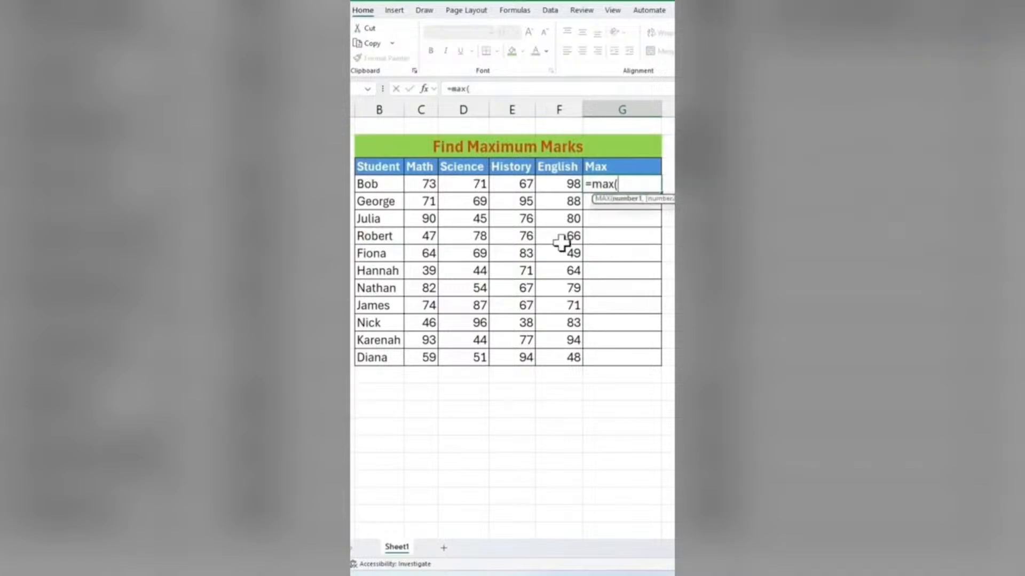
drag(423, 183, 566, 195)
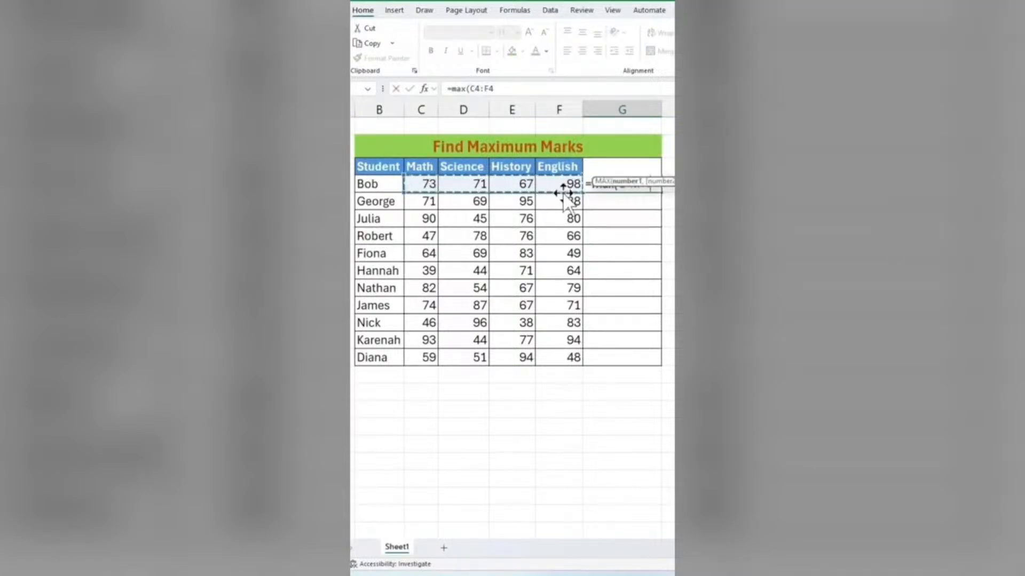
text())
key(ctrl+Return)
drag(662, 204, 661, 363)
click(624, 426)
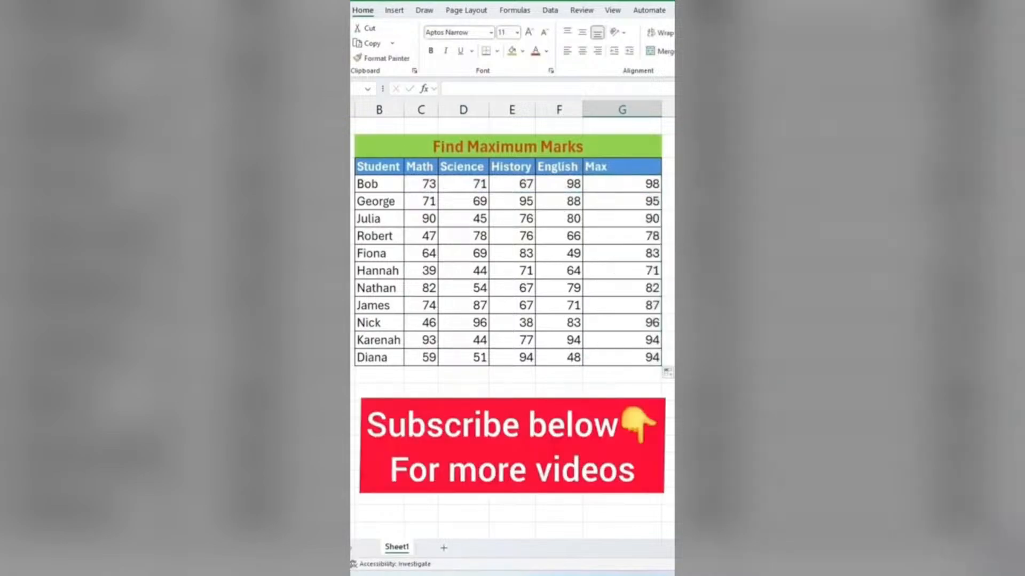
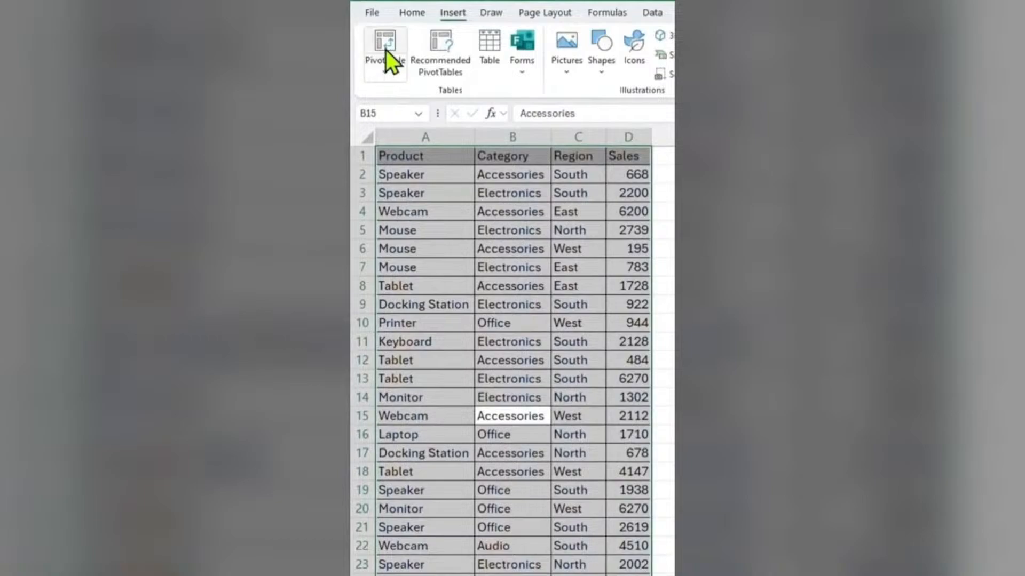
Create a PivotTable from PIVOT!$A$1:$D$51 on the existing worksheet at cell F5
click(385, 49)
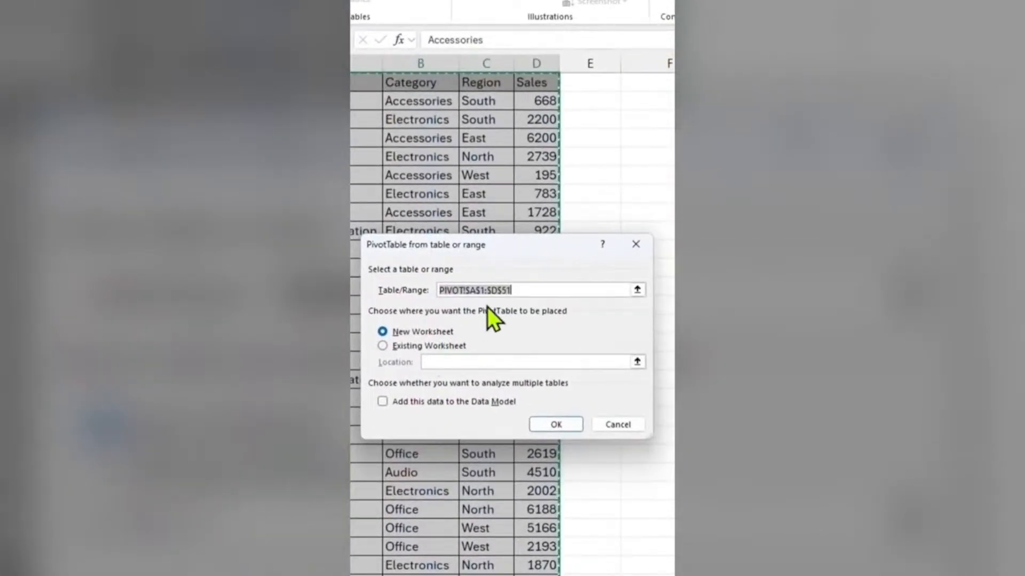
click(385, 346)
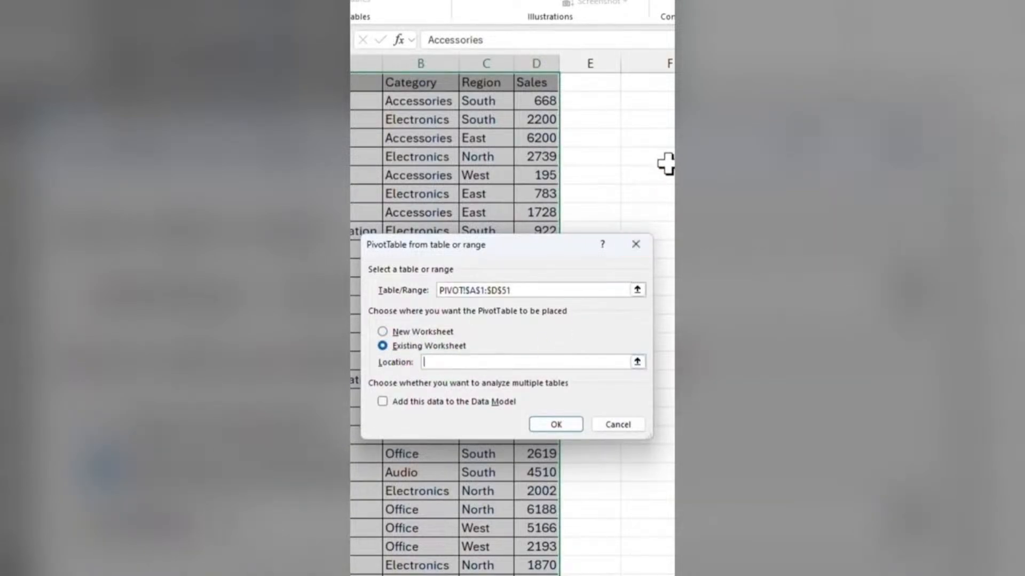
click(694, 160)
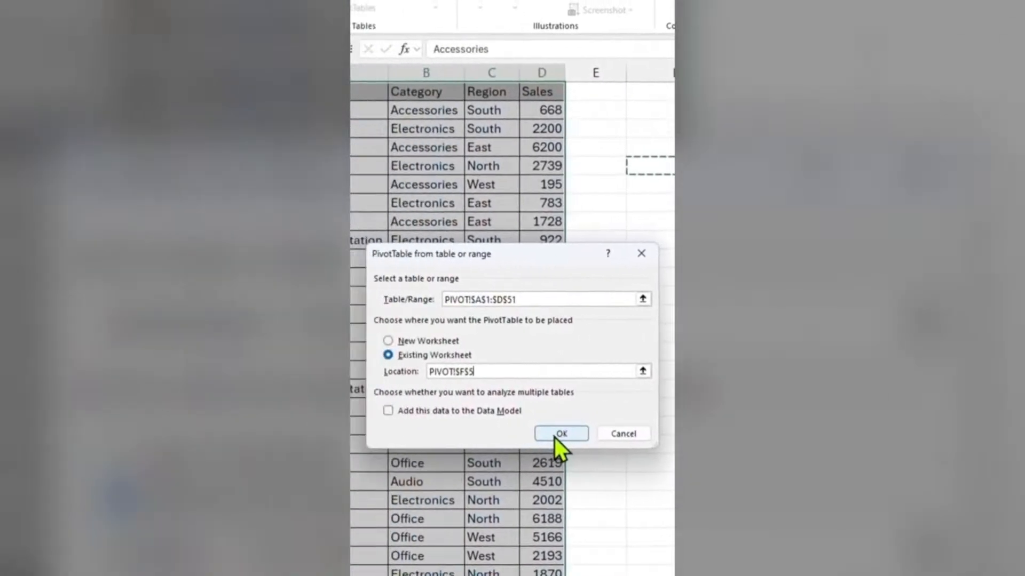
click(560, 434)
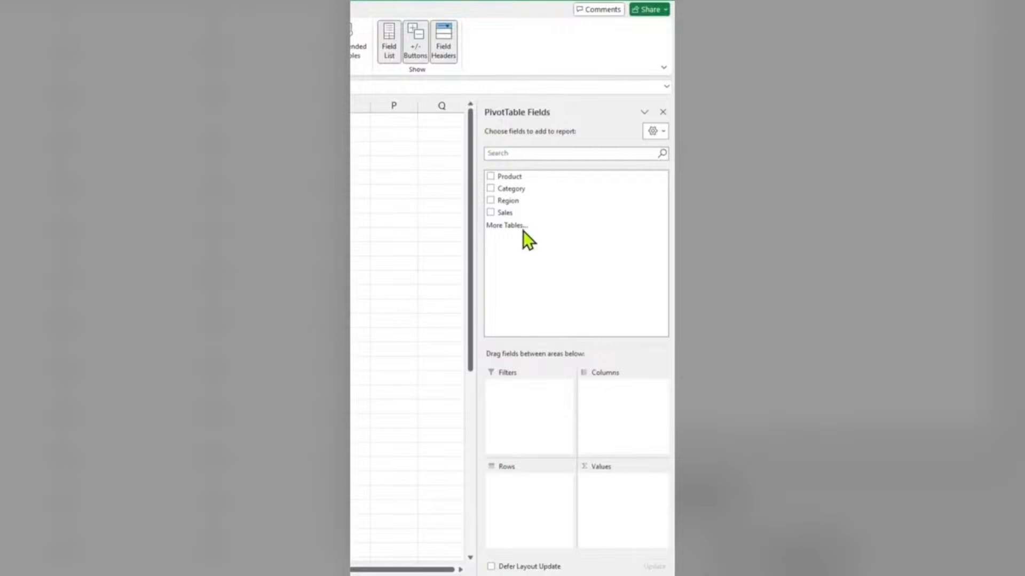
Set Region as the PivotTable's column field and sum Sales as its values
click(491, 200)
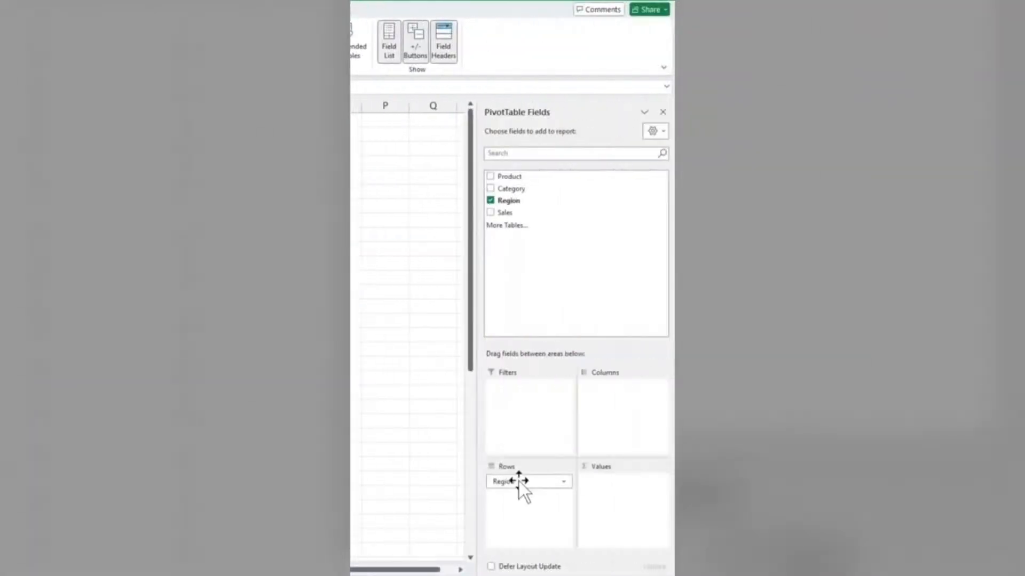
drag(519, 482, 618, 409)
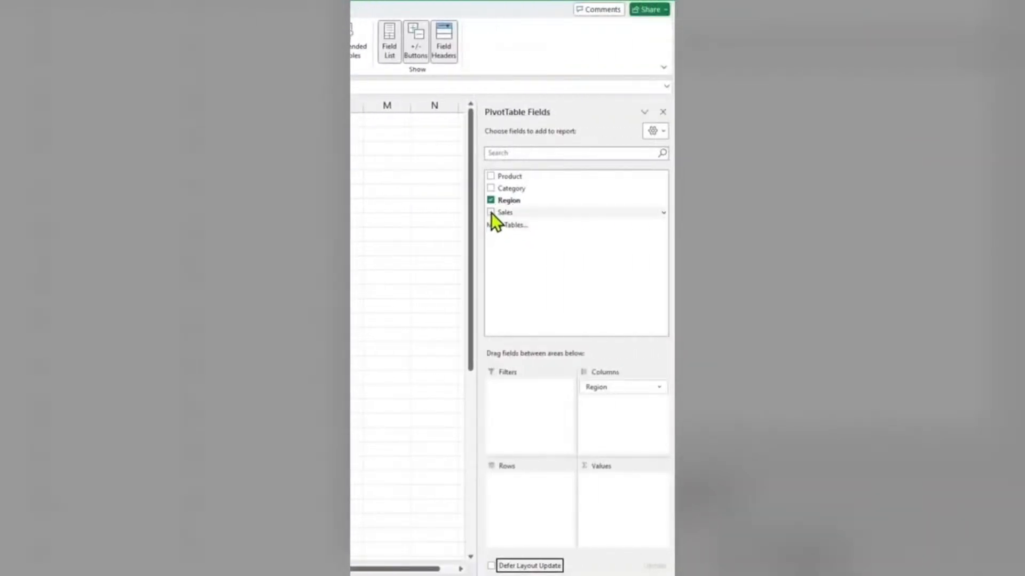
drag(491, 213, 607, 458)
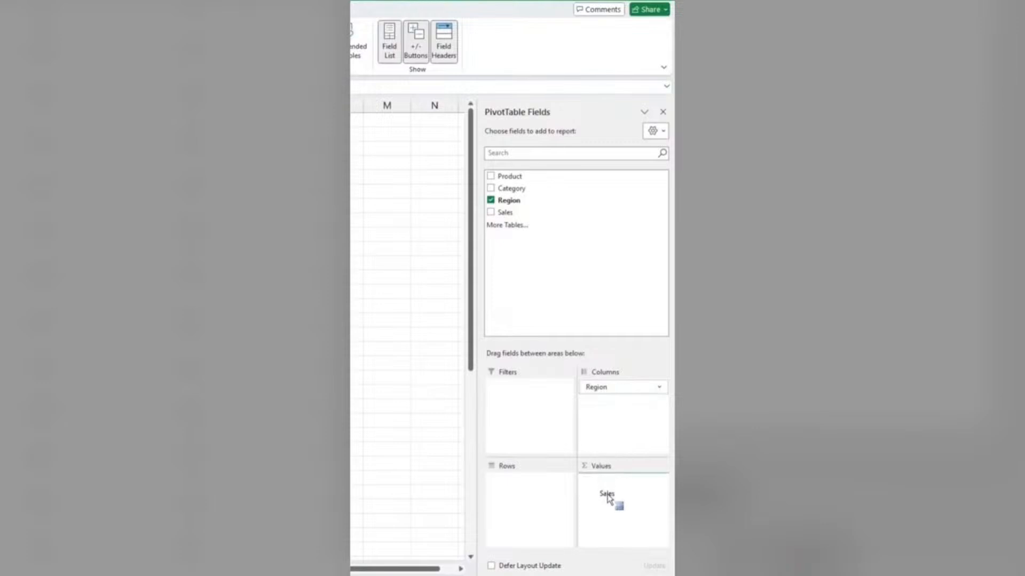
drag(607, 496, 609, 501)
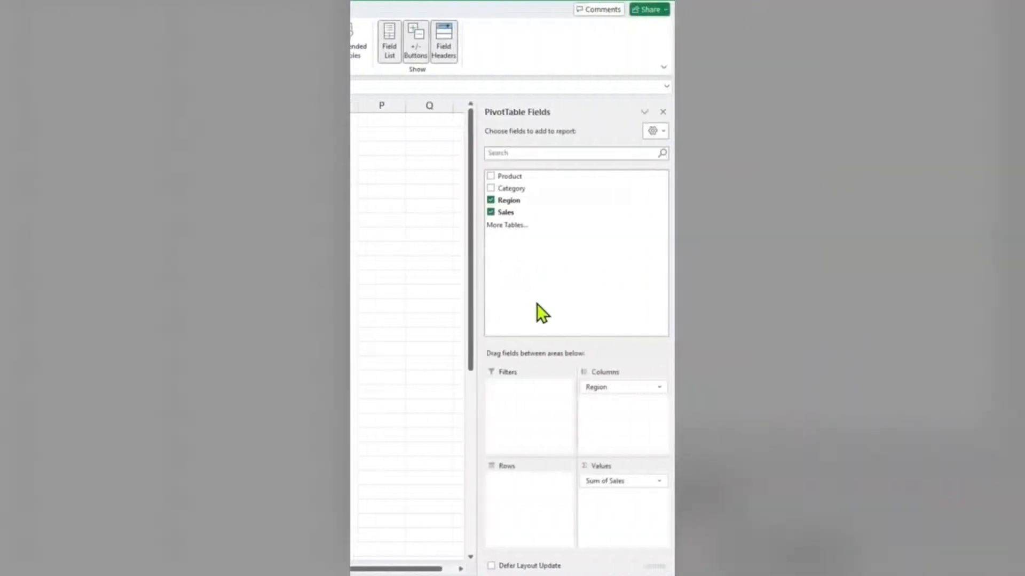
Add Product as the PivotTable's row field to break down sales by product and region
drag(508, 177, 505, 380)
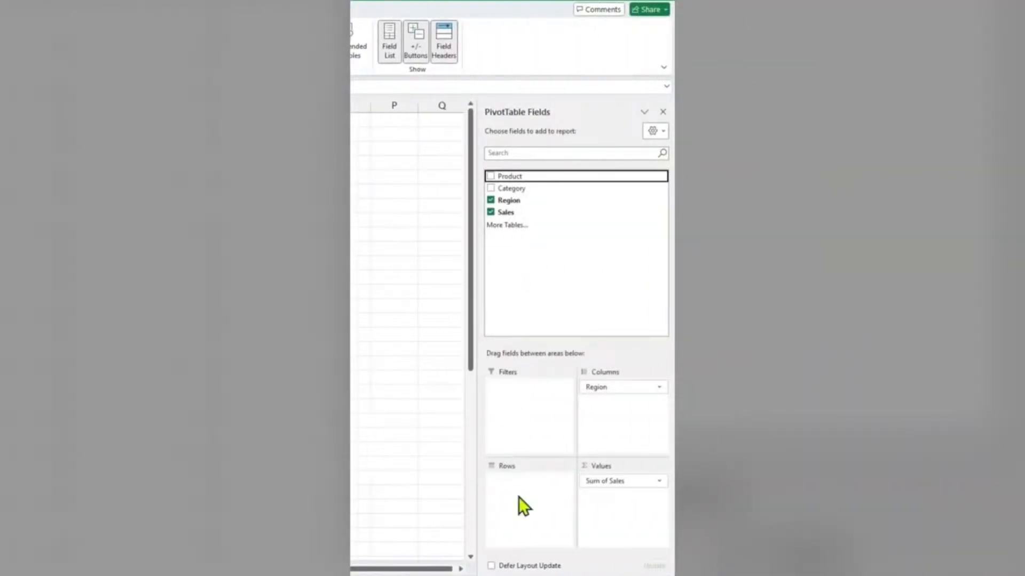
drag(517, 498, 518, 498)
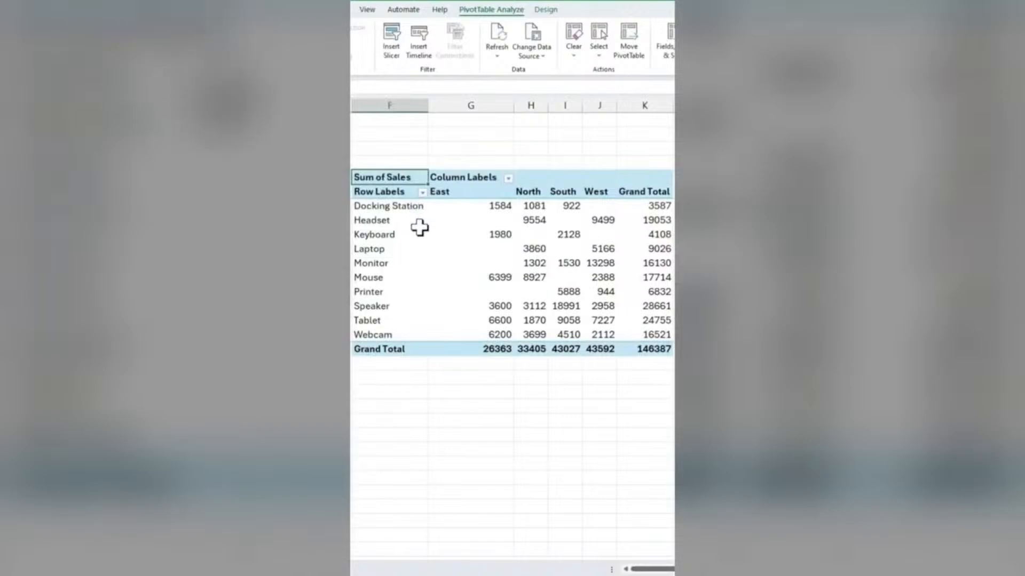
drag(411, 207, 622, 268)
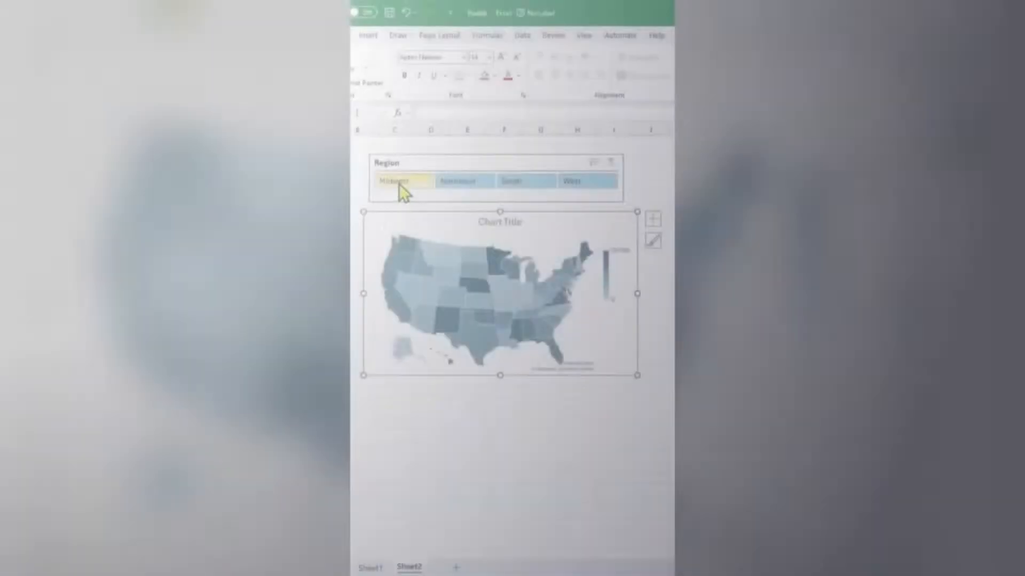
Filter the US map chart by Midwest, Northeast, South and West in turn with the Region slicer
click(398, 184)
click(469, 181)
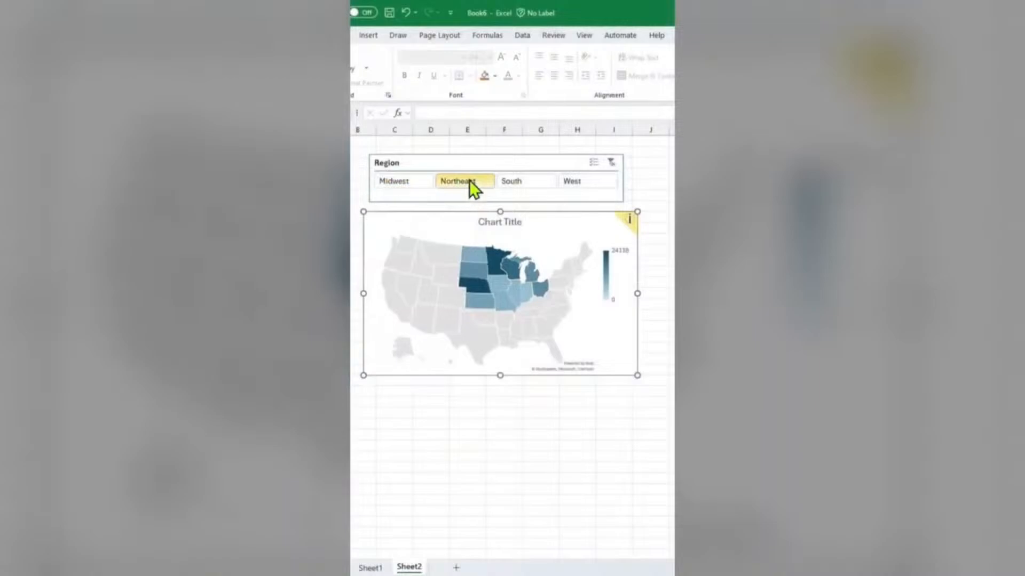
click(517, 183)
click(576, 184)
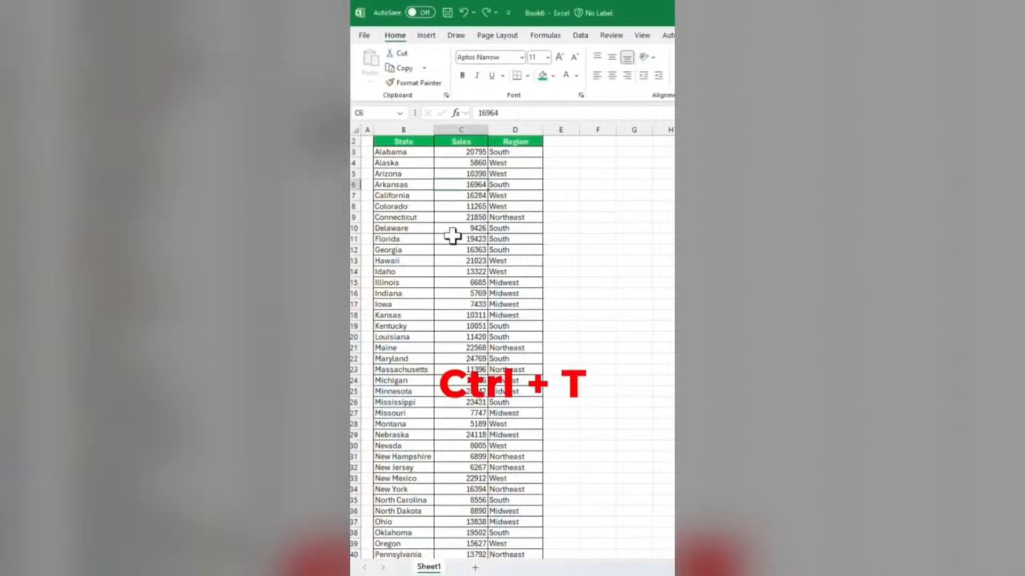
Convert the state sales range to a table with headers and insert a slicer for Region
key(ctrl+t)
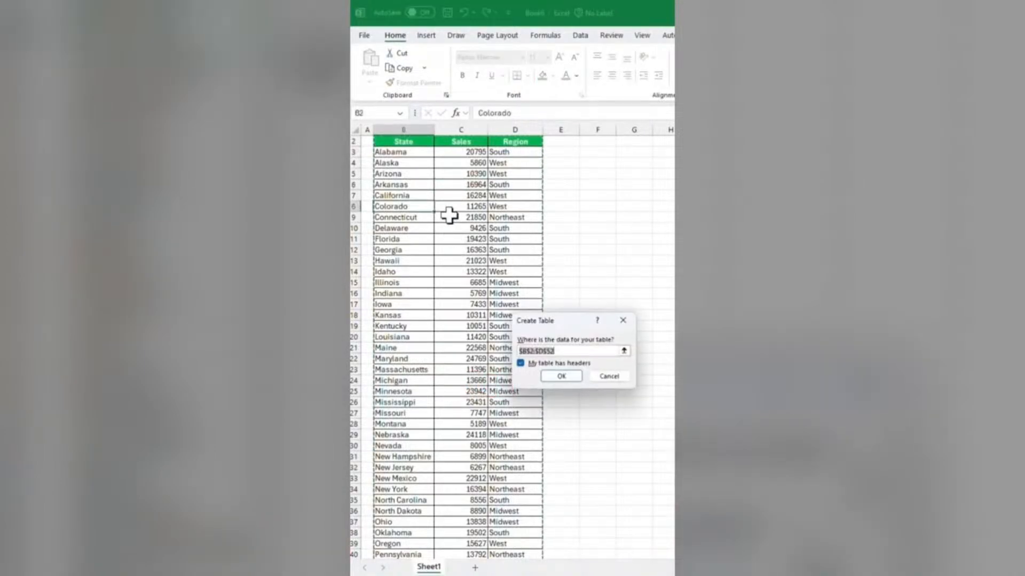
click(566, 378)
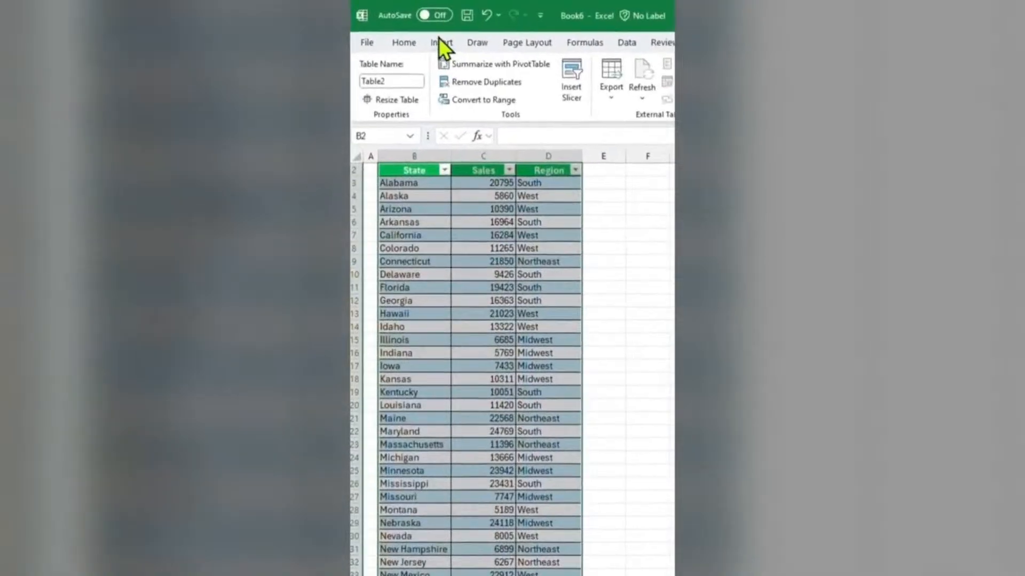
click(442, 43)
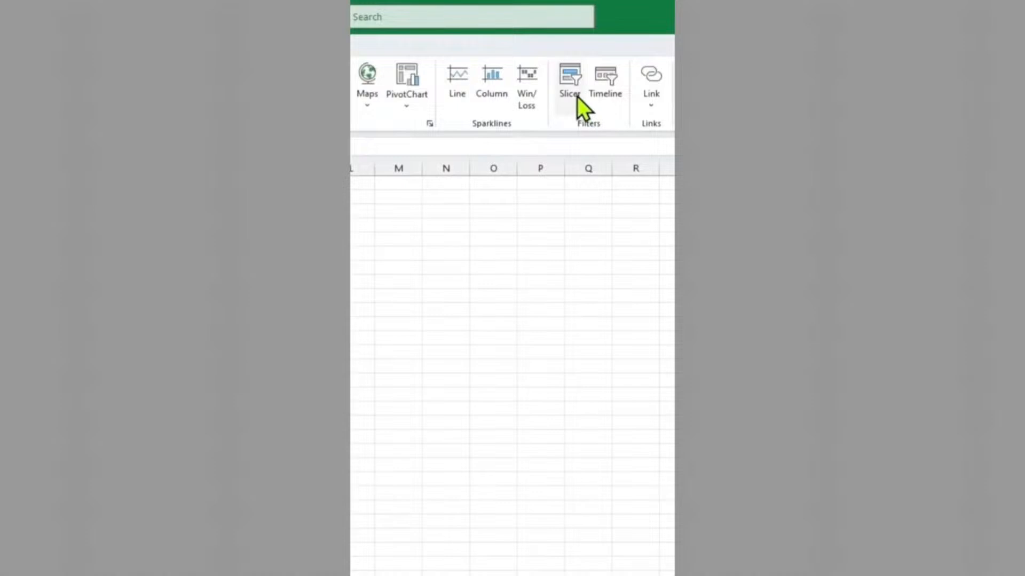
click(578, 97)
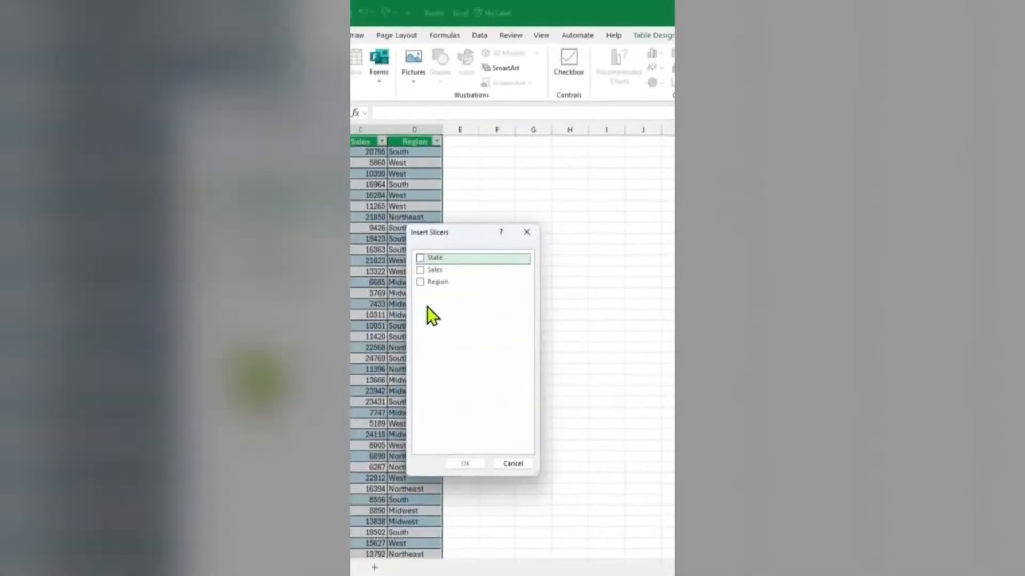
click(421, 284)
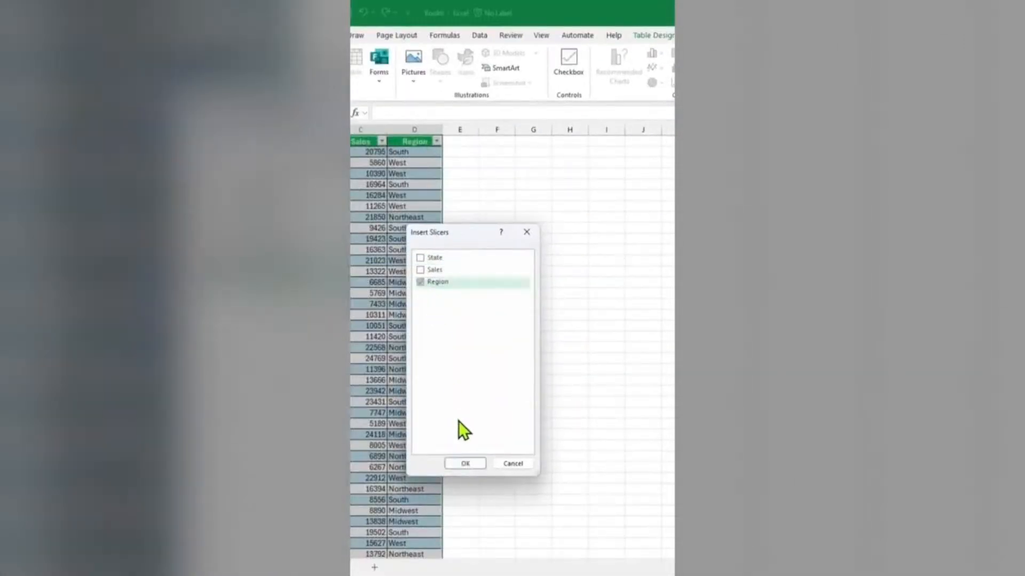
click(464, 464)
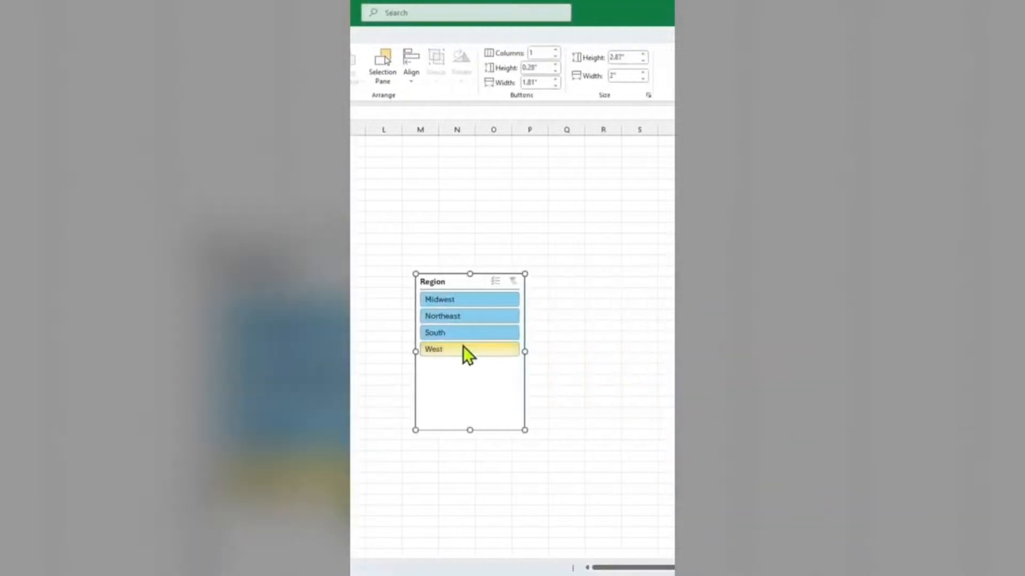
Arrange the Region slicer's buttons in 4 columns, then move it beside the table and resize it into a wide, short strip
click(566, 33)
text(4)
key(Return)
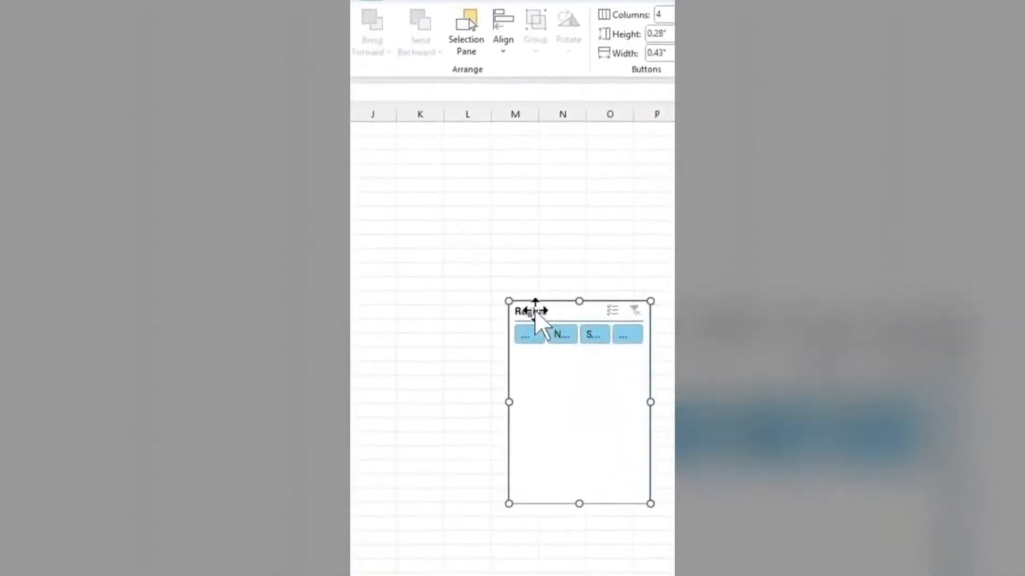
drag(418, 330, 558, 179)
drag(647, 328, 694, 225)
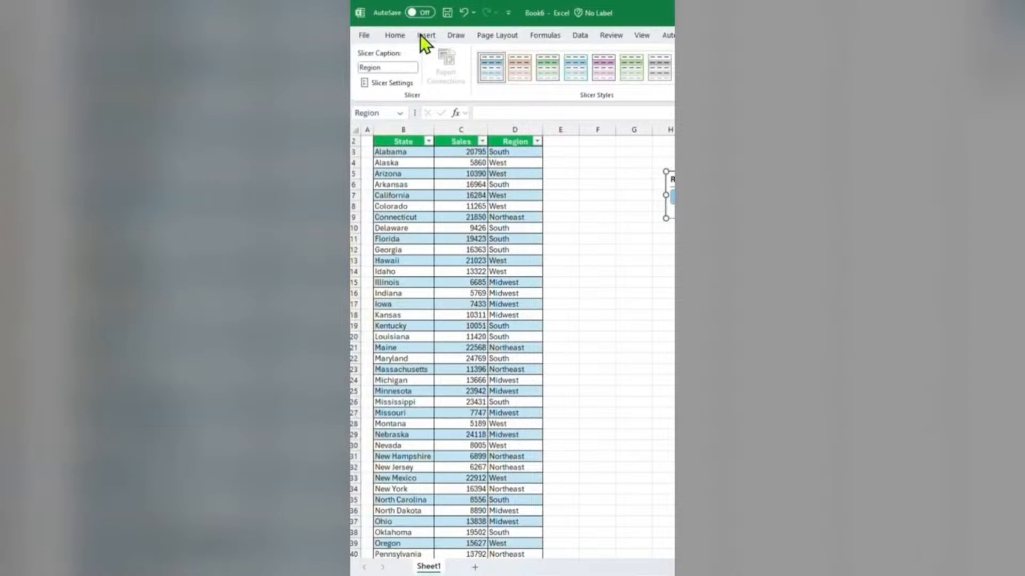
Insert a Filled Map chart from the State and Sales columns and place it directly below the Region slicer
click(422, 34)
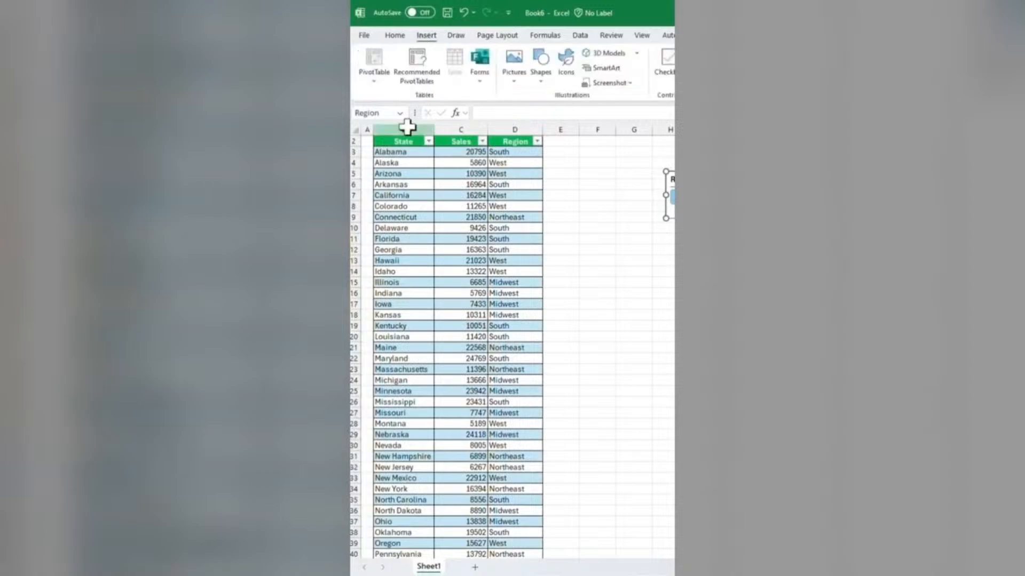
click(406, 128)
ctrl+click(467, 128)
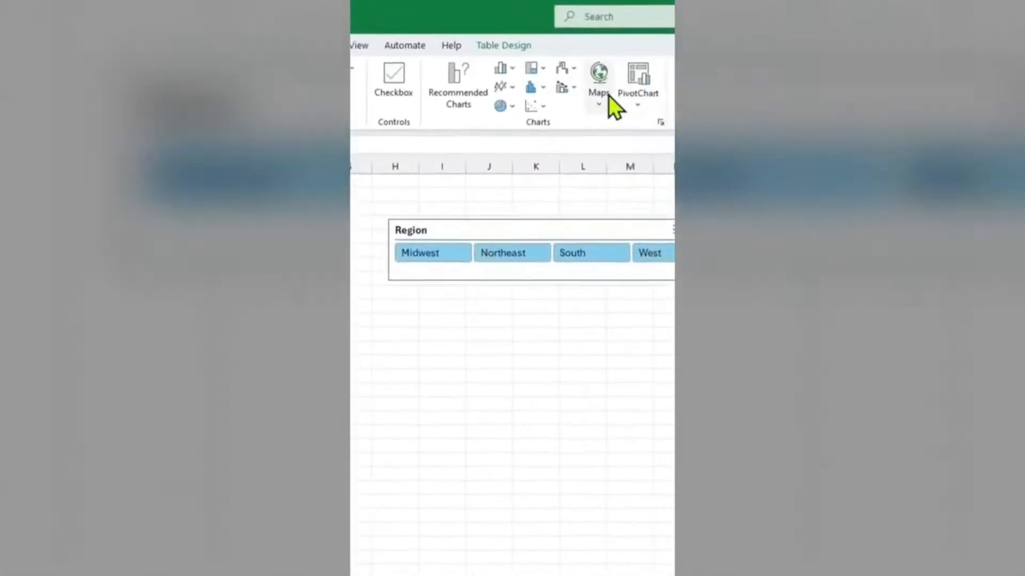
click(588, 96)
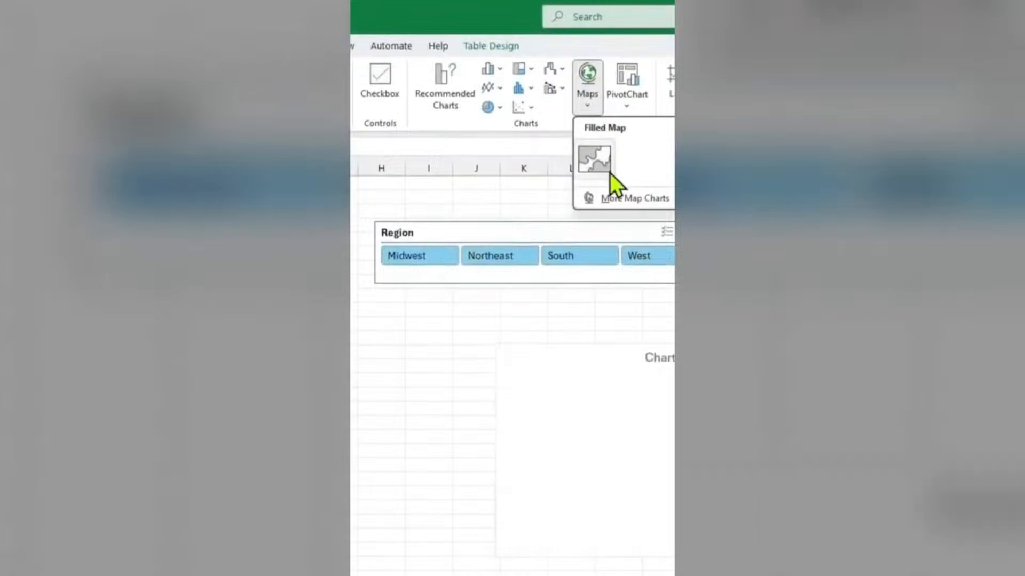
click(598, 160)
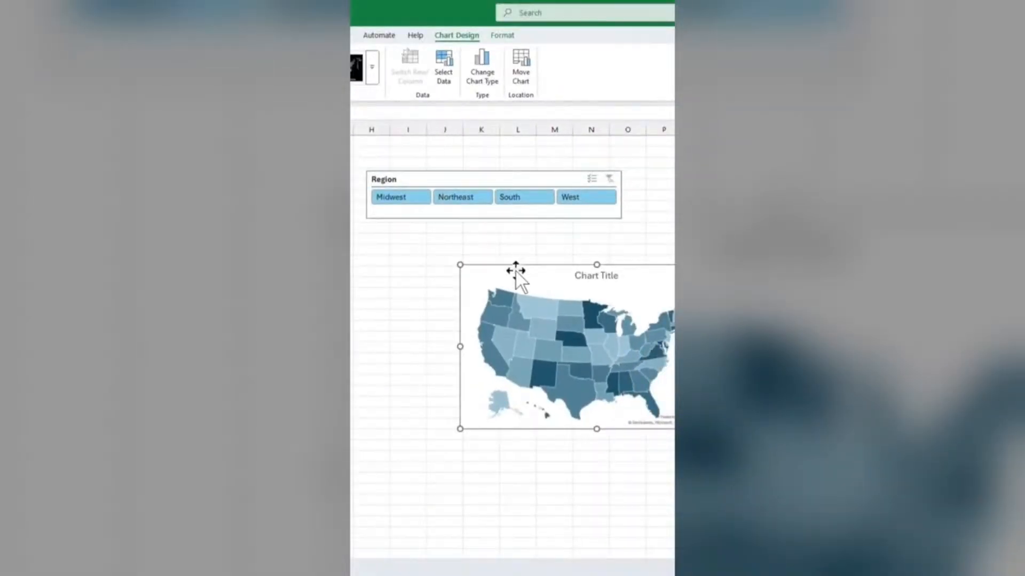
drag(516, 271, 409, 241)
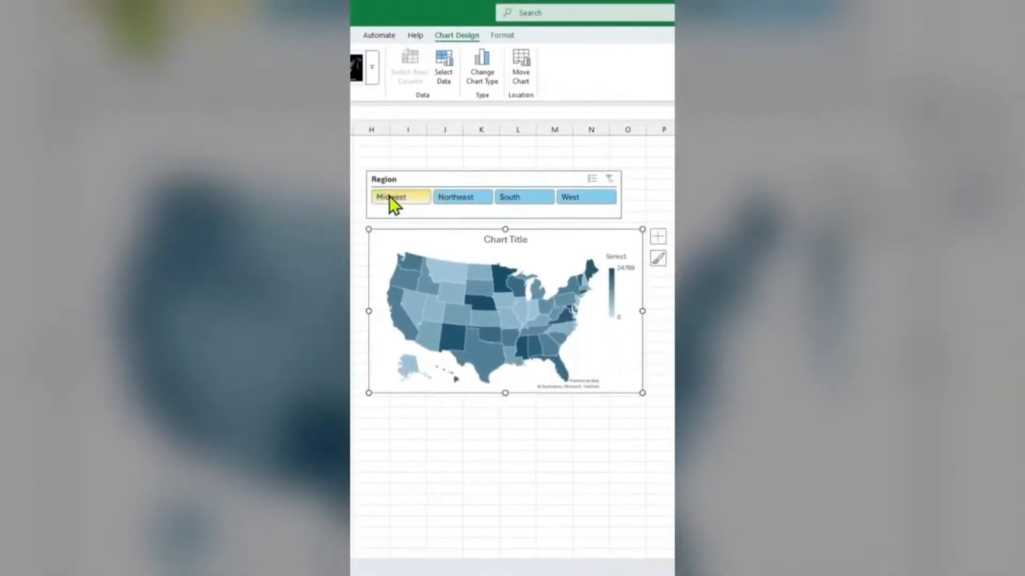
Move the Region slicer and map chart together to a new sheet and filter the map by Midwest
ctrl+click(385, 175)
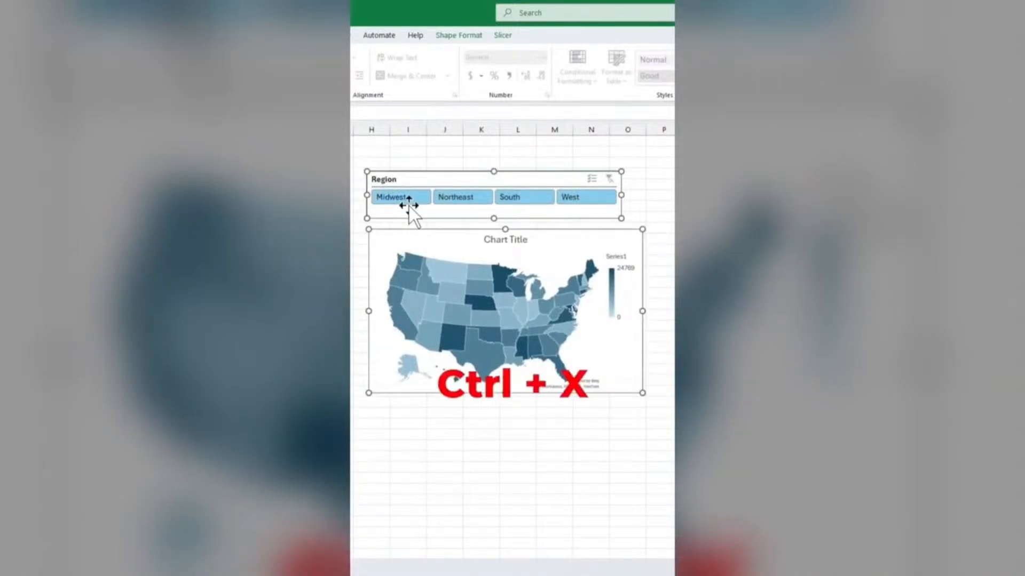
key(ctrl+x)
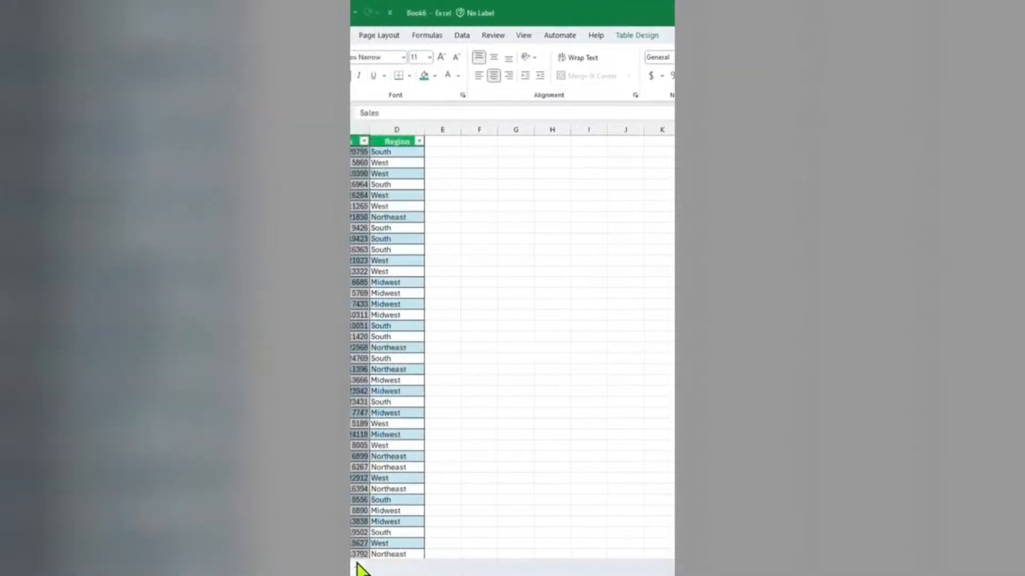
click(357, 568)
key(ctrl+v)
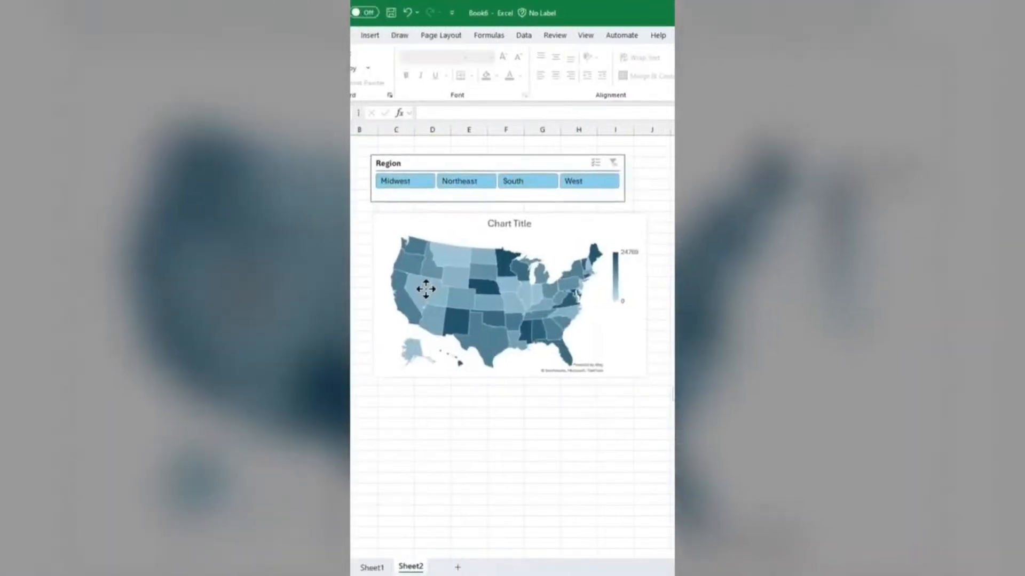
click(400, 183)
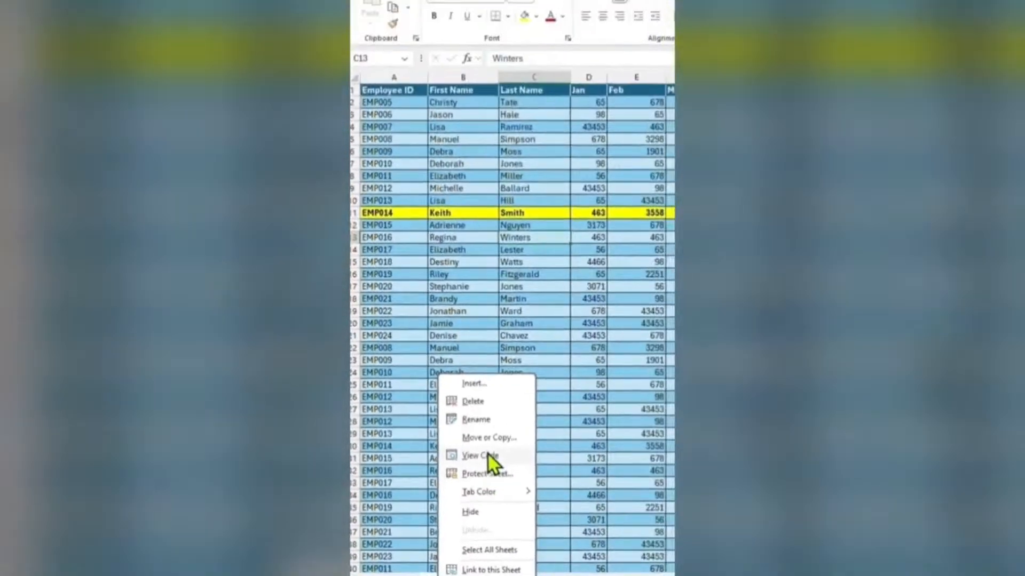
Add a Target.Calculate statement to the Worksheet event in Sheet1's code module and close the code editor
click(515, 408)
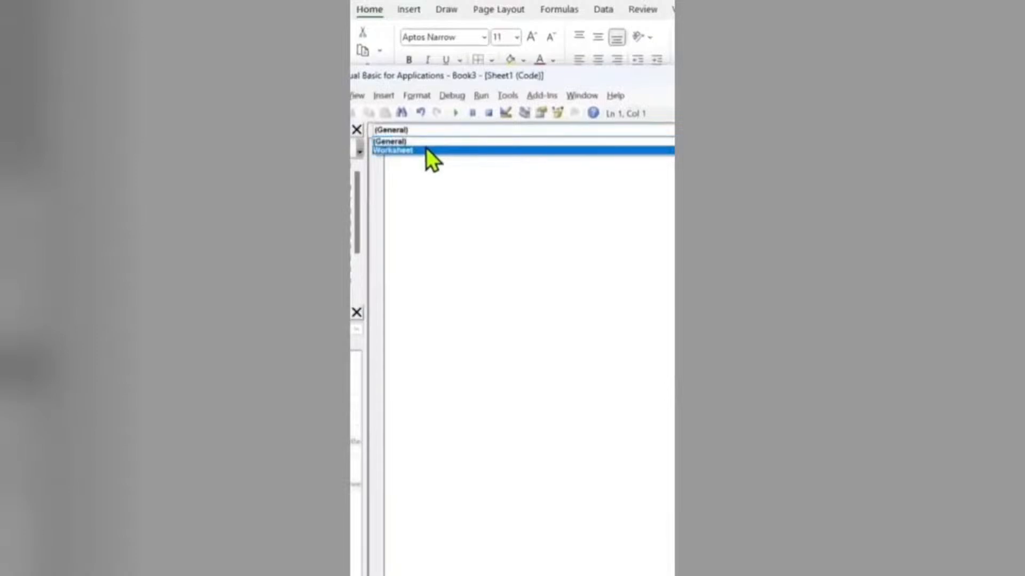
click(425, 149)
text(Target.calcu)
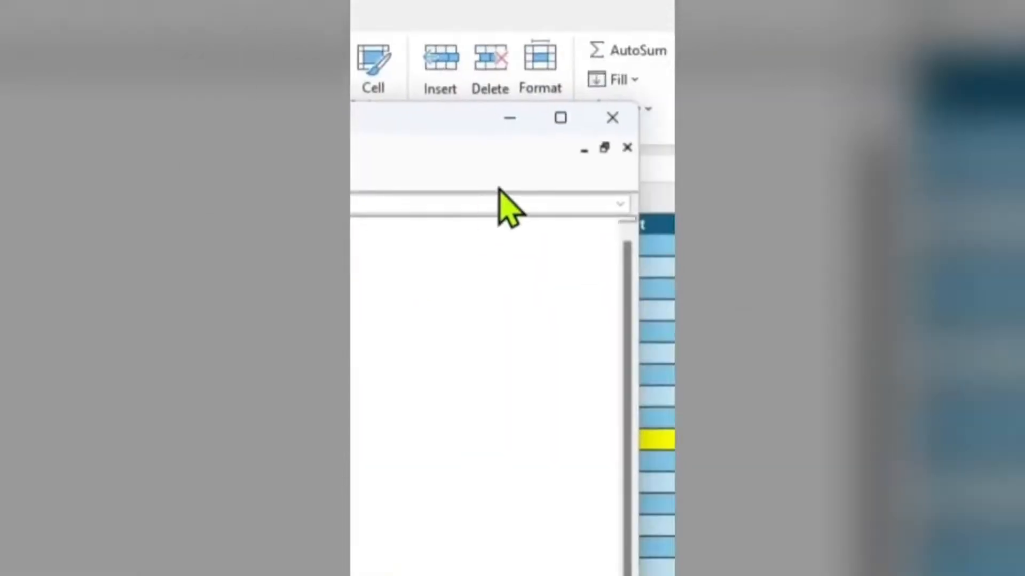
click(612, 117)
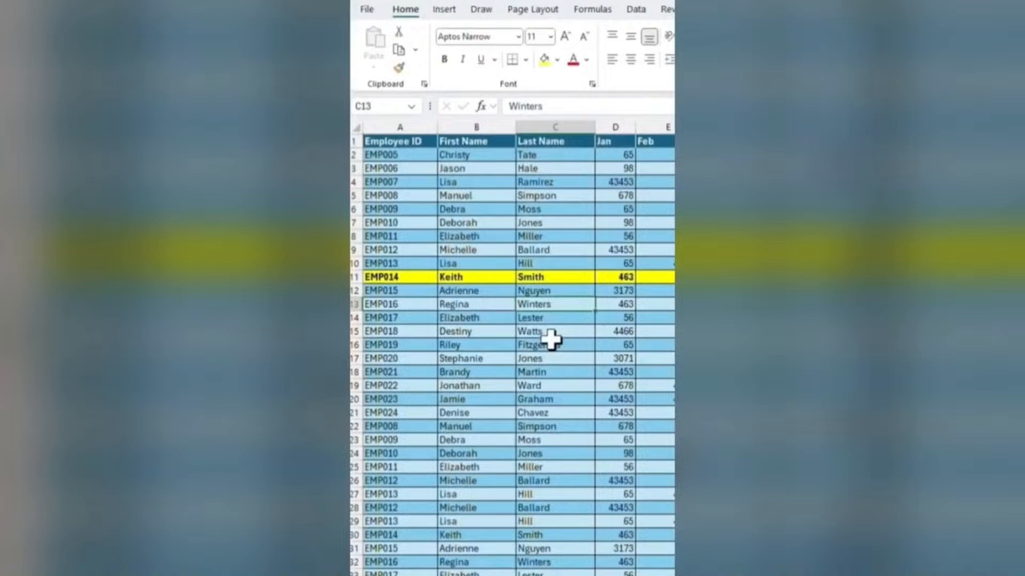
Select cells in different rows of the Last Name column, including C15, to test the active-row highlighting
click(499, 342)
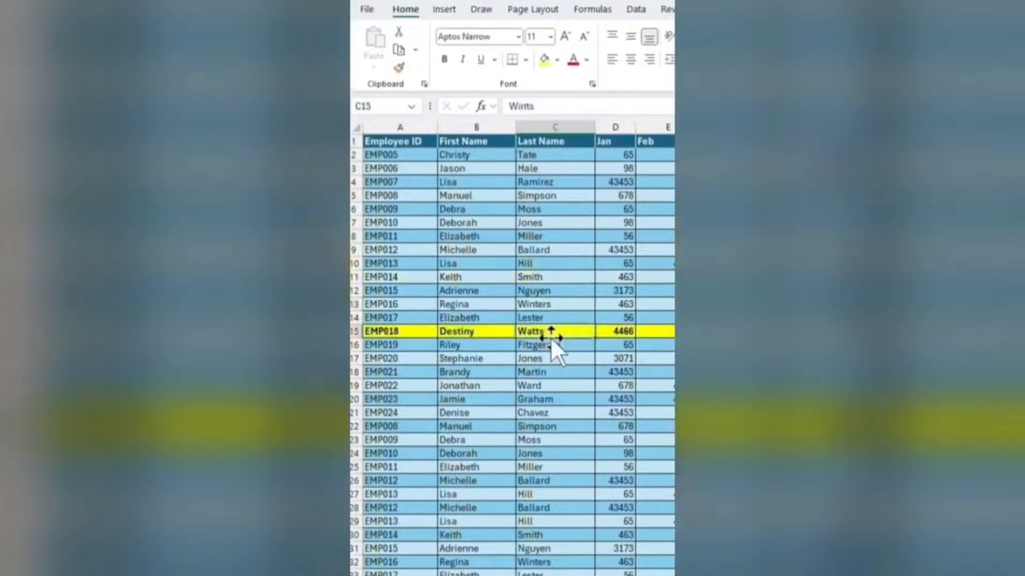
click(523, 386)
click(525, 492)
click(525, 333)
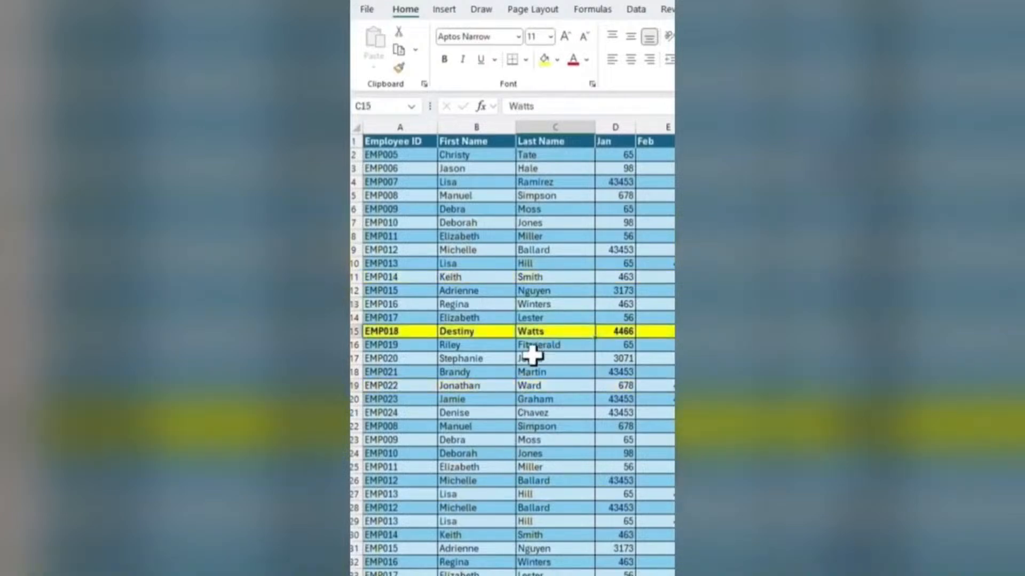
click(523, 386)
click(545, 334)
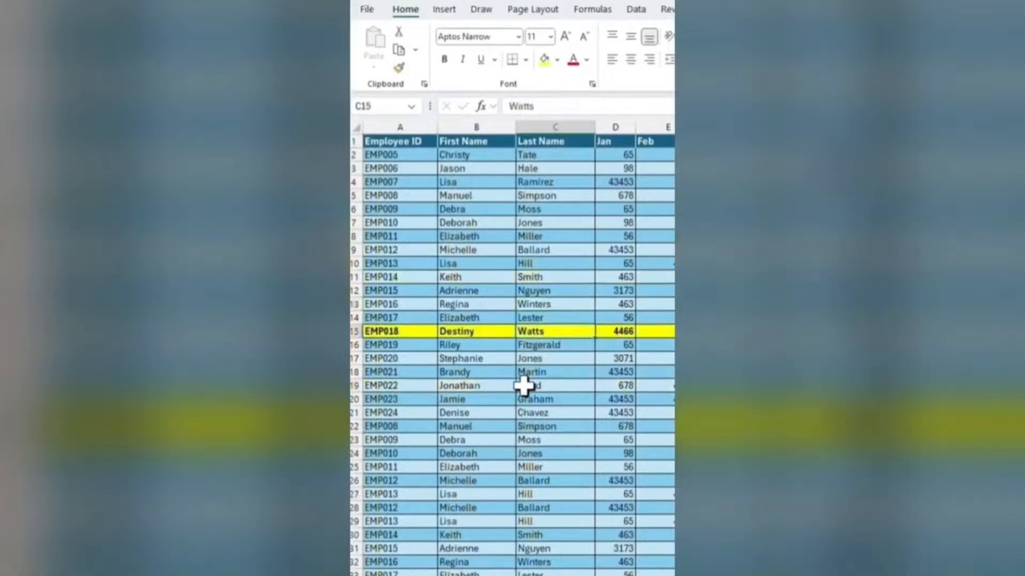
click(523, 385)
click(526, 492)
click(525, 333)
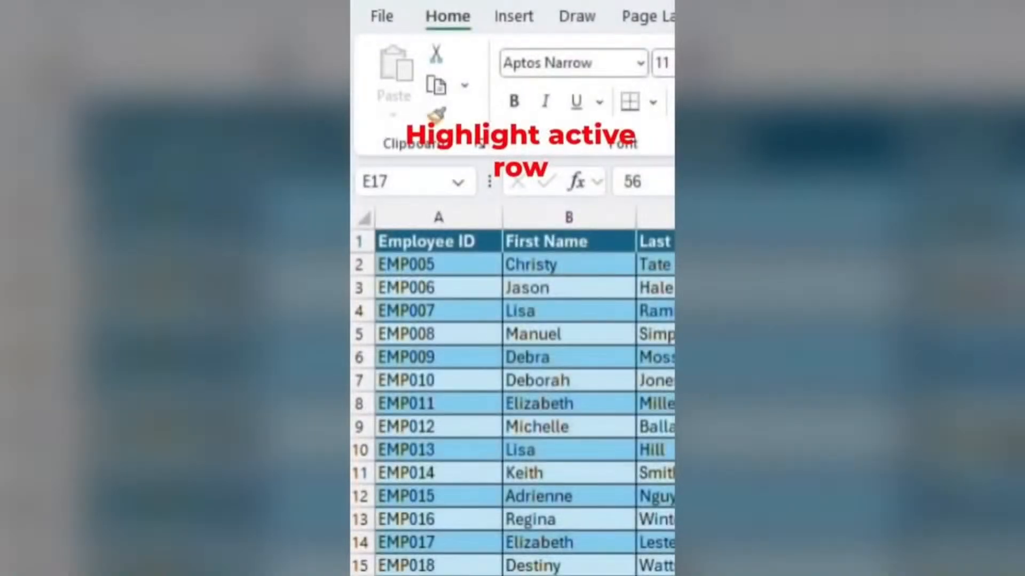
Browse the employee table and select cells E8, E23 and C12 in turn to check how the active row looks
scroll(512, 406, down, 2)
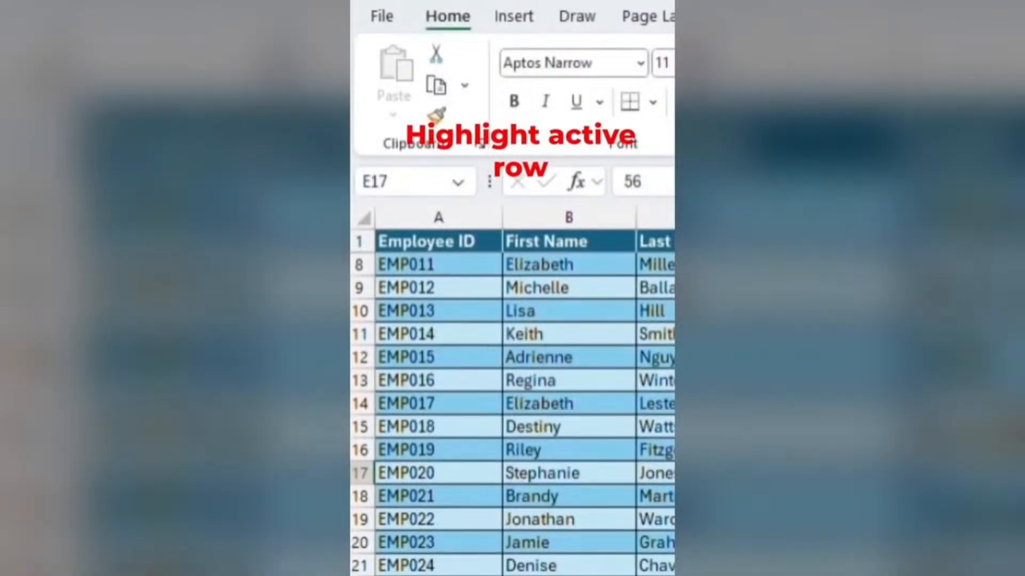
scroll(512, 406, up, 2)
click(662, 404)
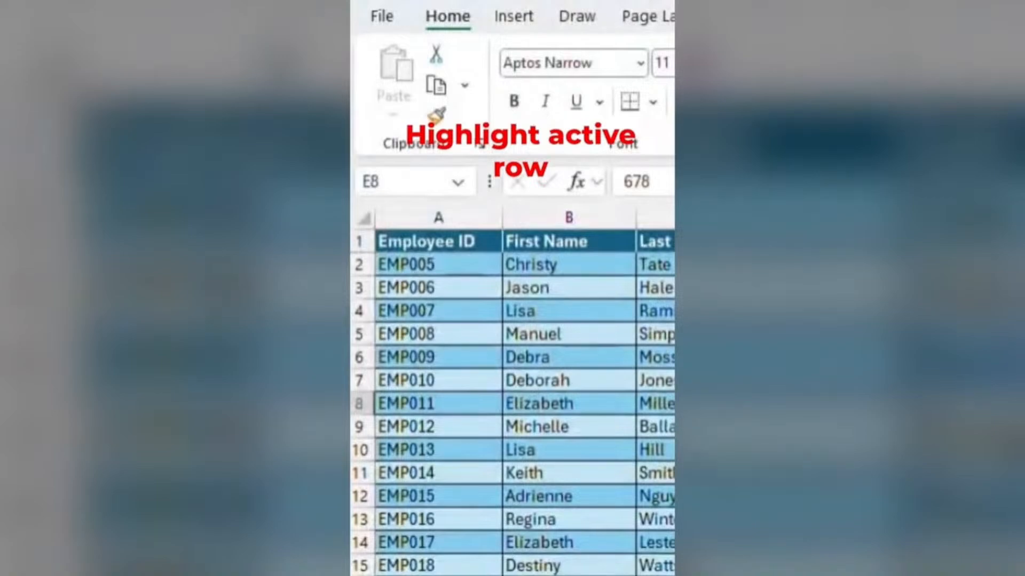
click(662, 571)
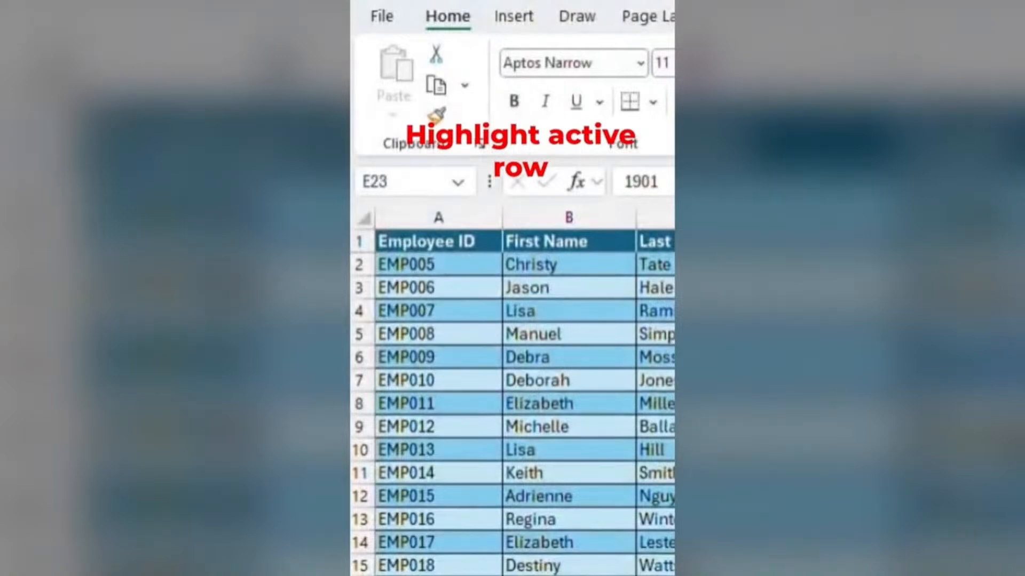
click(662, 496)
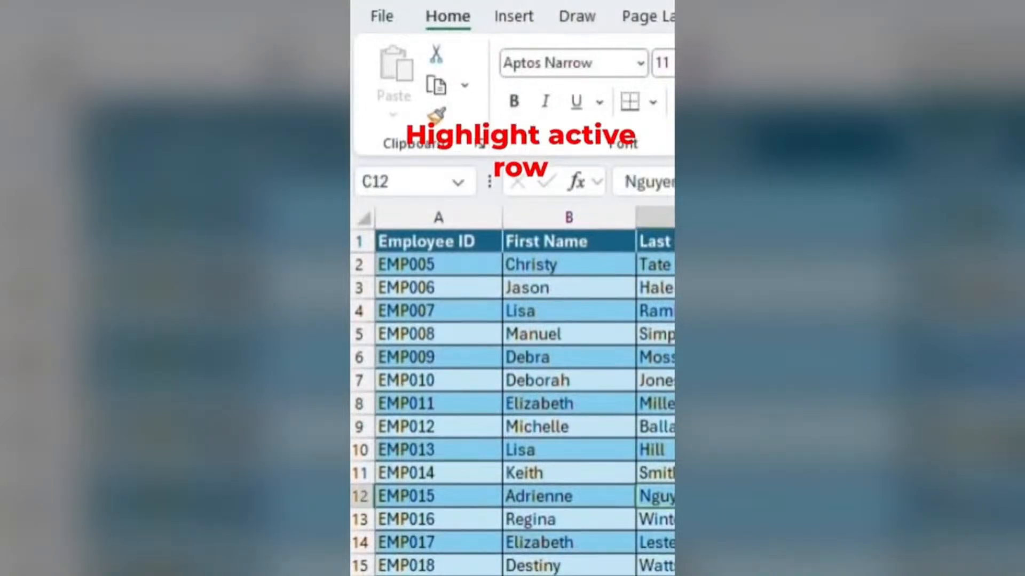
scroll(661, 495, down, 2)
scroll(661, 496, up, 2)
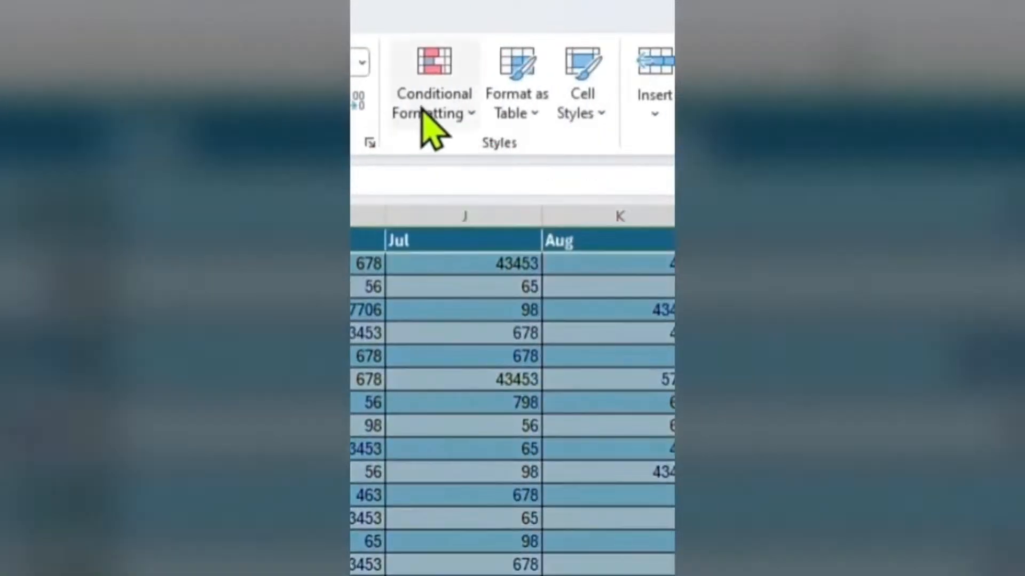
Create a formula-based conditional formatting rule for the employee table using =row()=cell("row")
click(427, 112)
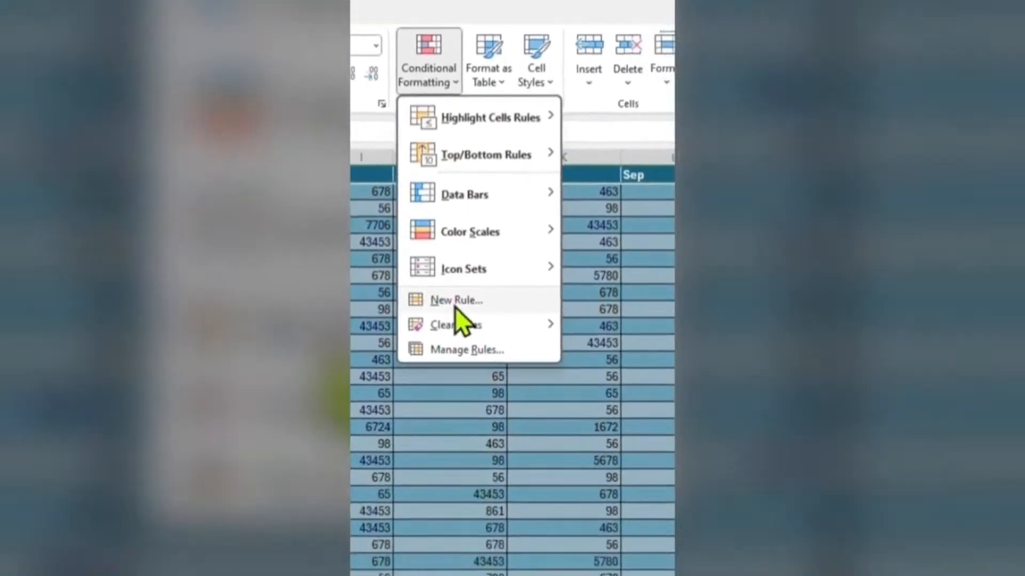
click(455, 302)
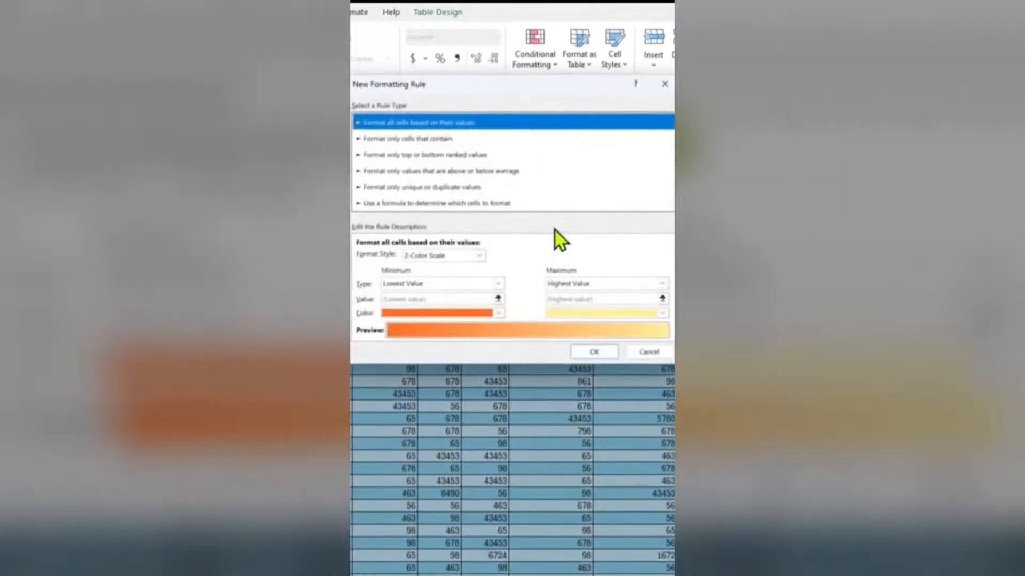
click(448, 202)
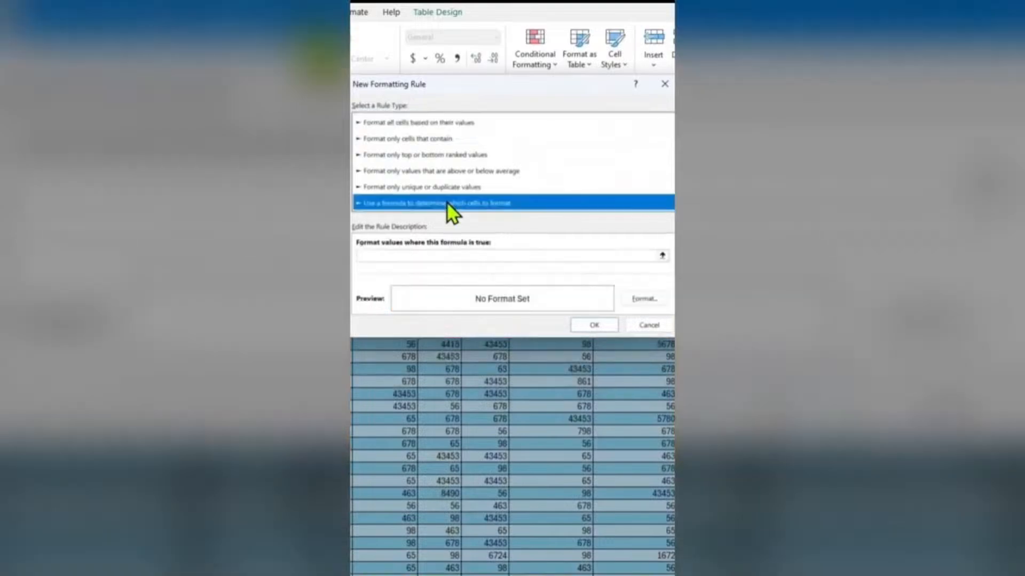
click(444, 256)
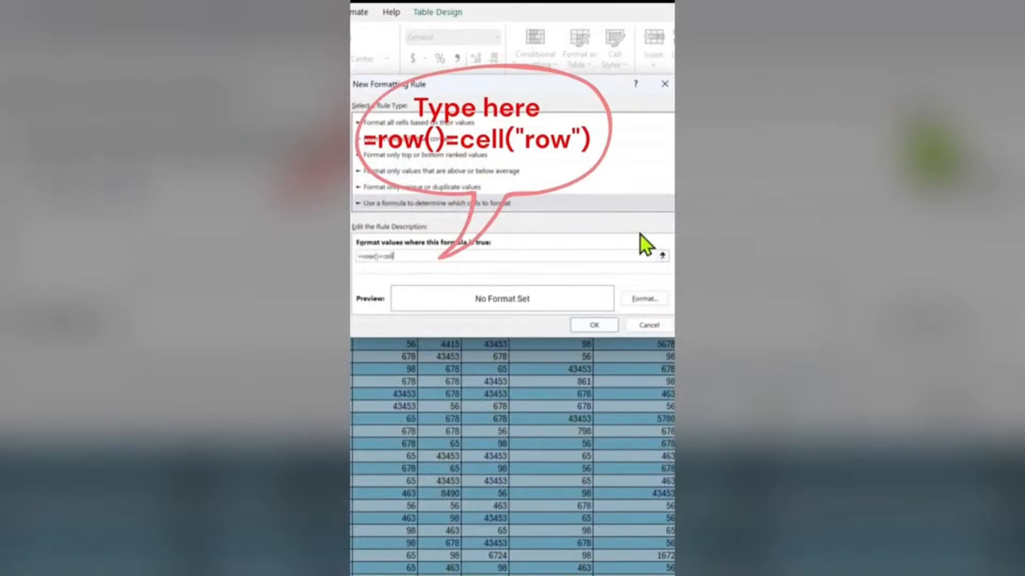
text(row"))
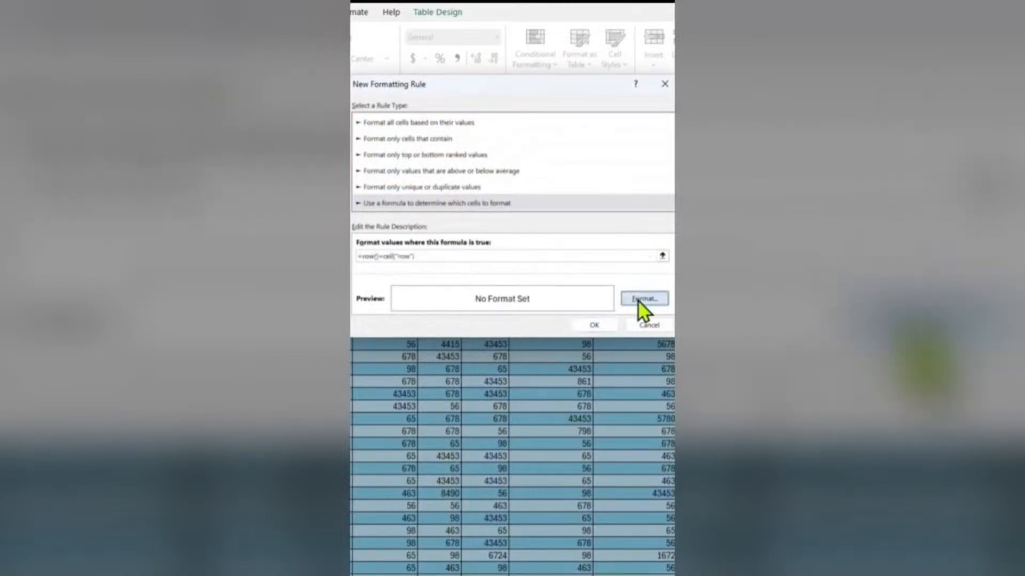
Give the new rule a yellow fill and apply it to the employee table
click(643, 298)
click(487, 49)
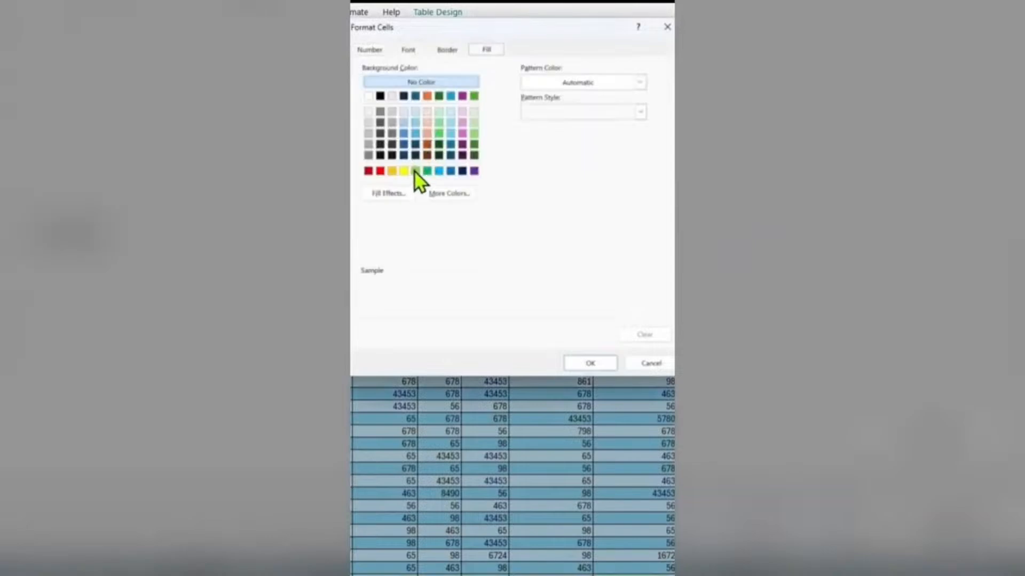
click(403, 171)
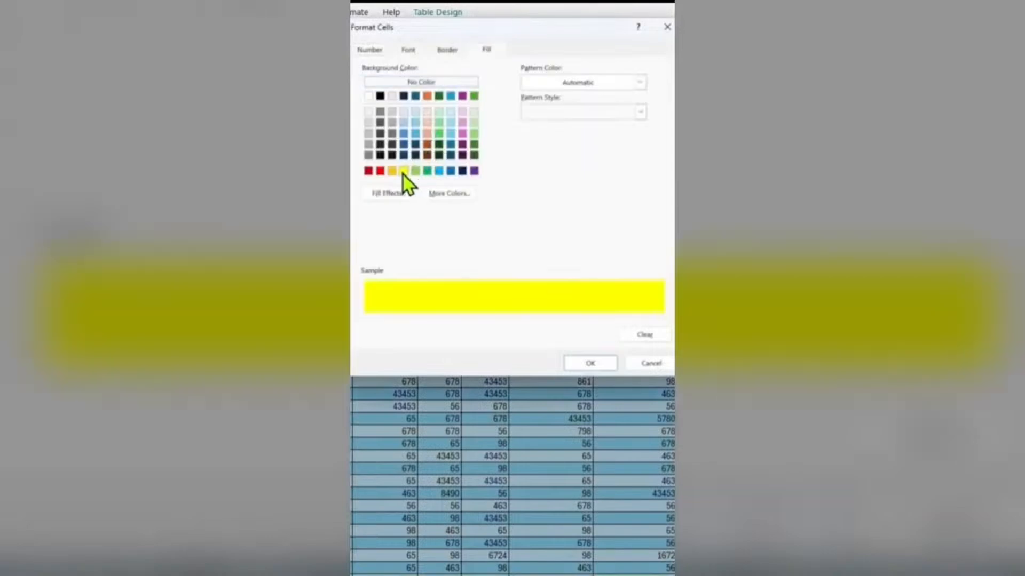
click(590, 364)
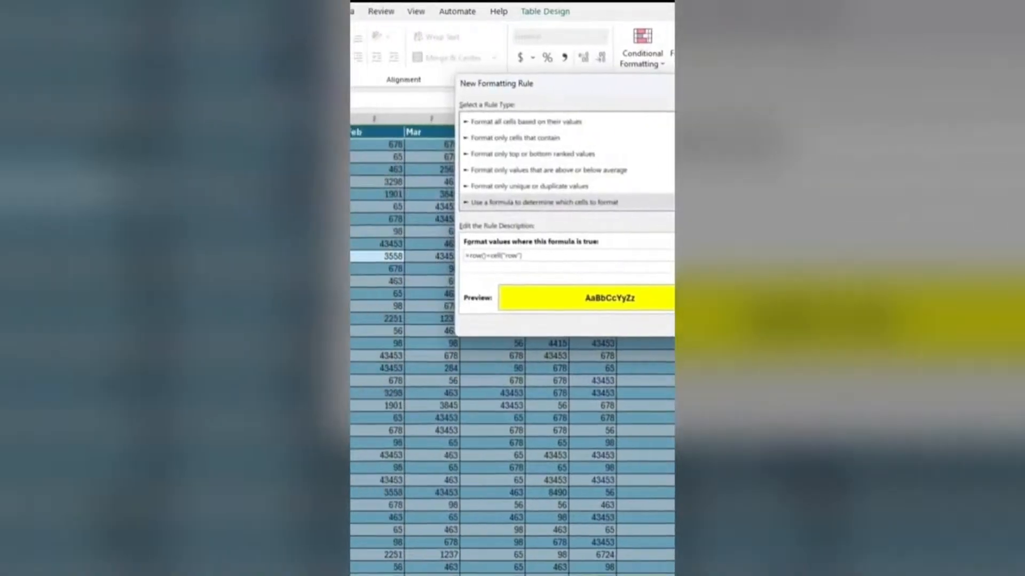
click(592, 327)
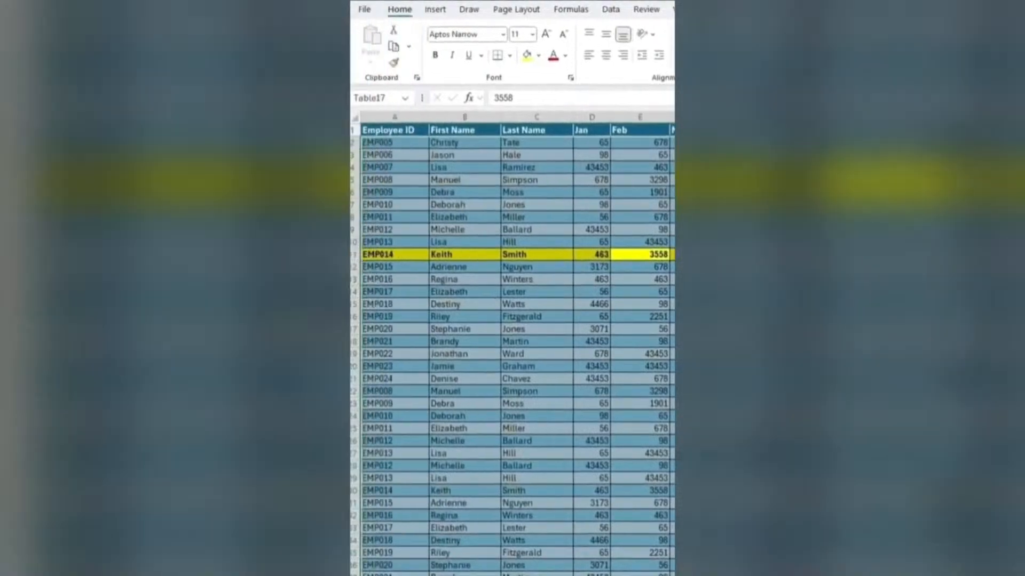
Add Target.Calculate to the Worksheet SelectionChange event in Sheet1's code module and close the code editor
click(534, 302)
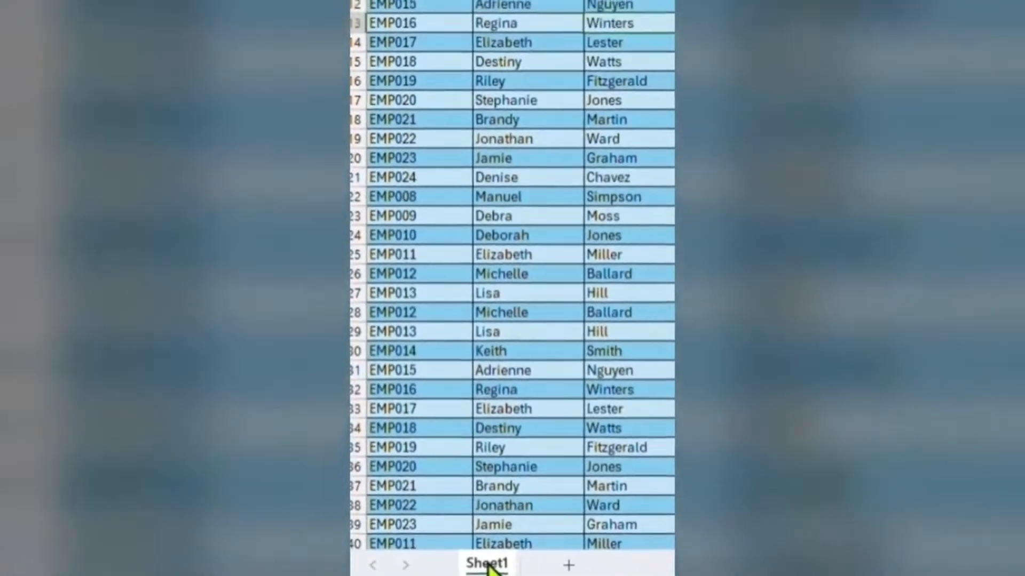
right_click(499, 561)
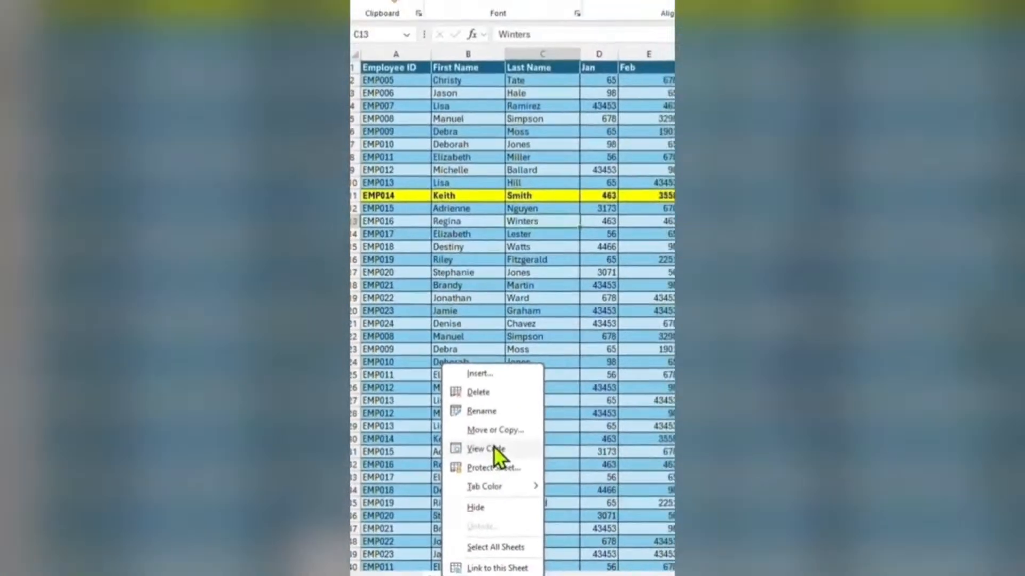
click(505, 423)
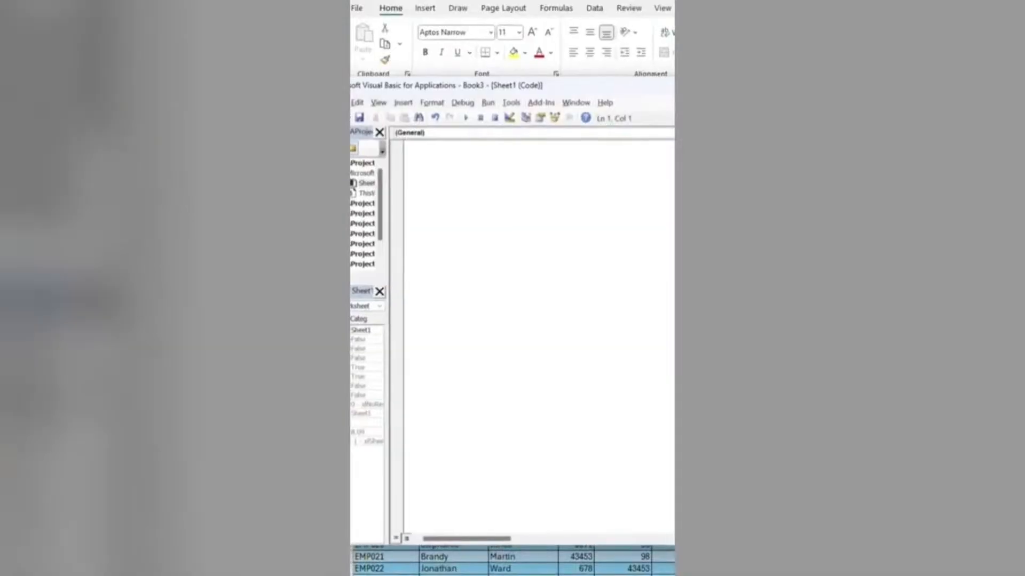
click(417, 133)
click(425, 150)
text(Target.calc)
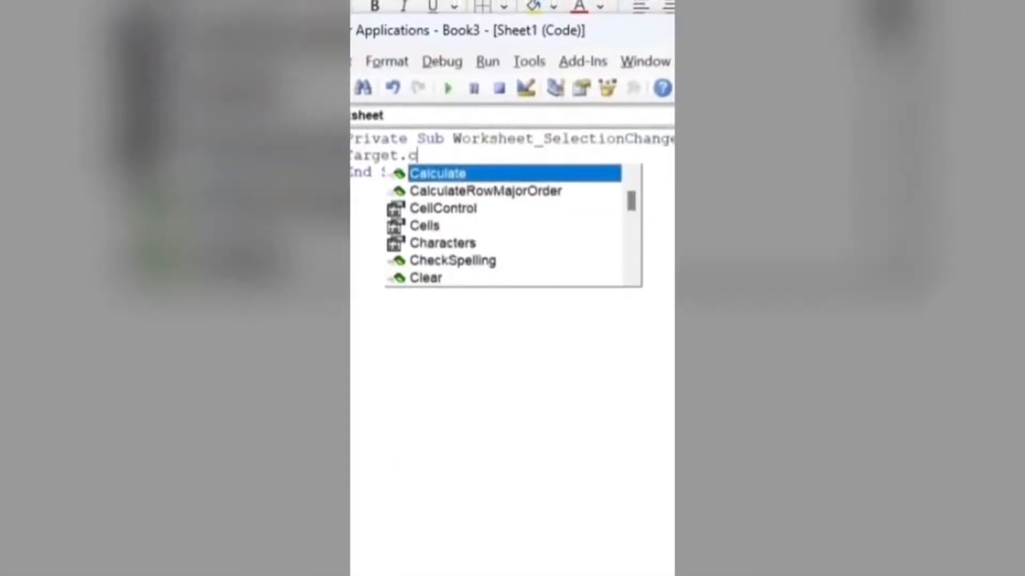
text(u)
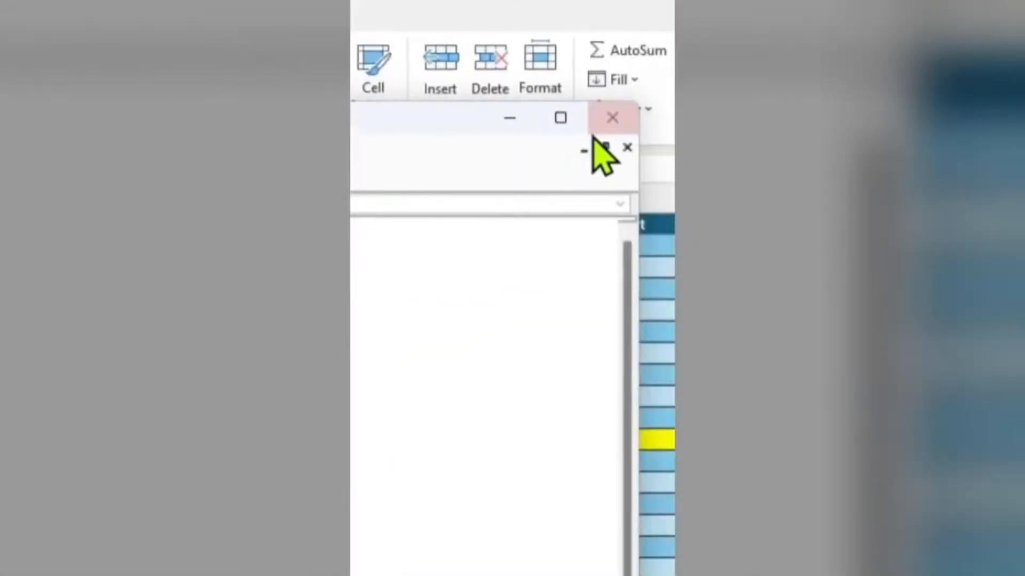
click(601, 129)
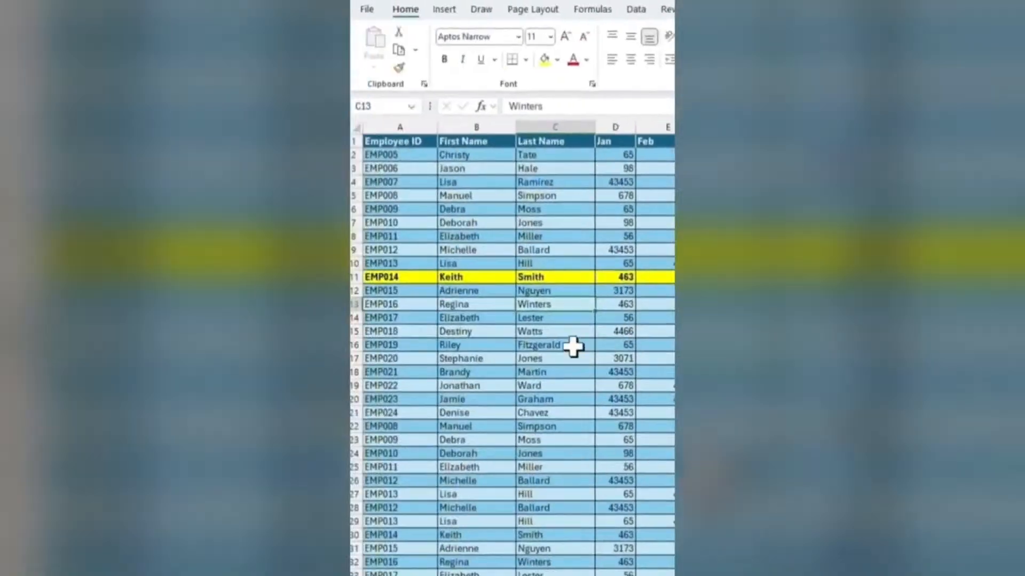
Select cells in different rows of the Last Name column, including C19, to test the yellow row highlighting
click(550, 333)
click(525, 387)
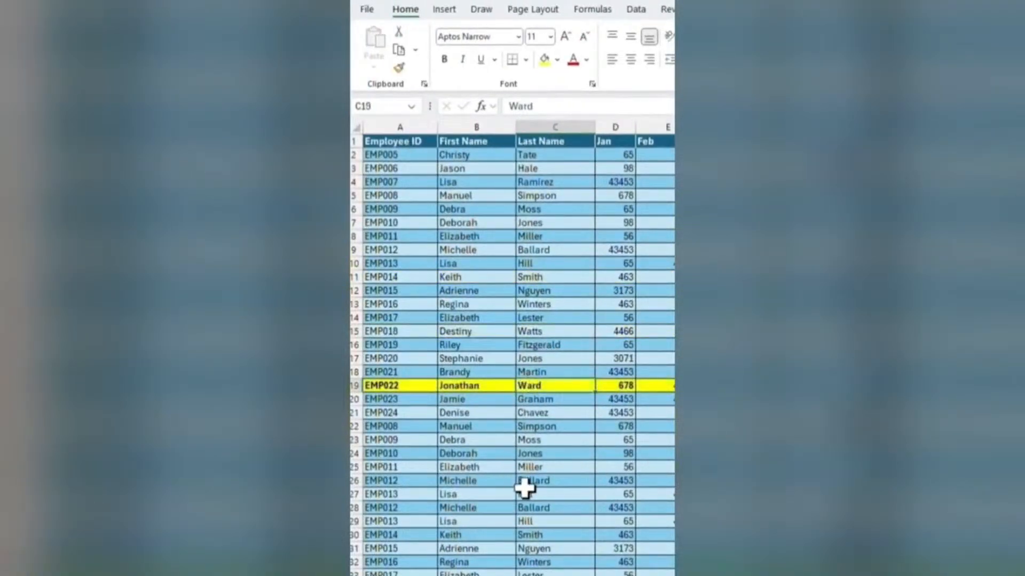
click(524, 492)
click(521, 319)
click(560, 249)
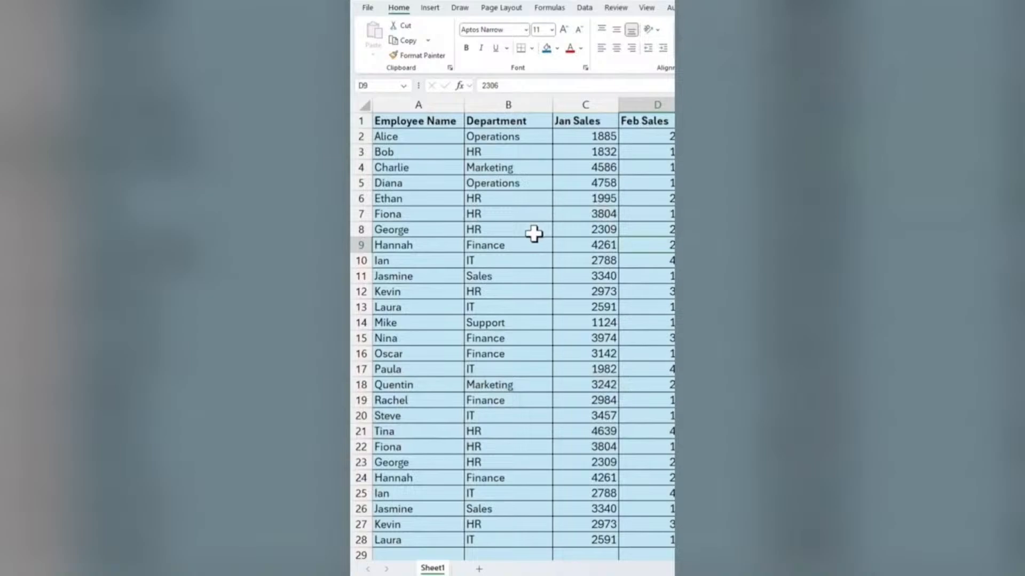
Browse the sales table across to Jun Sales and back to see whether the Employee Name column stays in view
scroll(534, 234, right, 3)
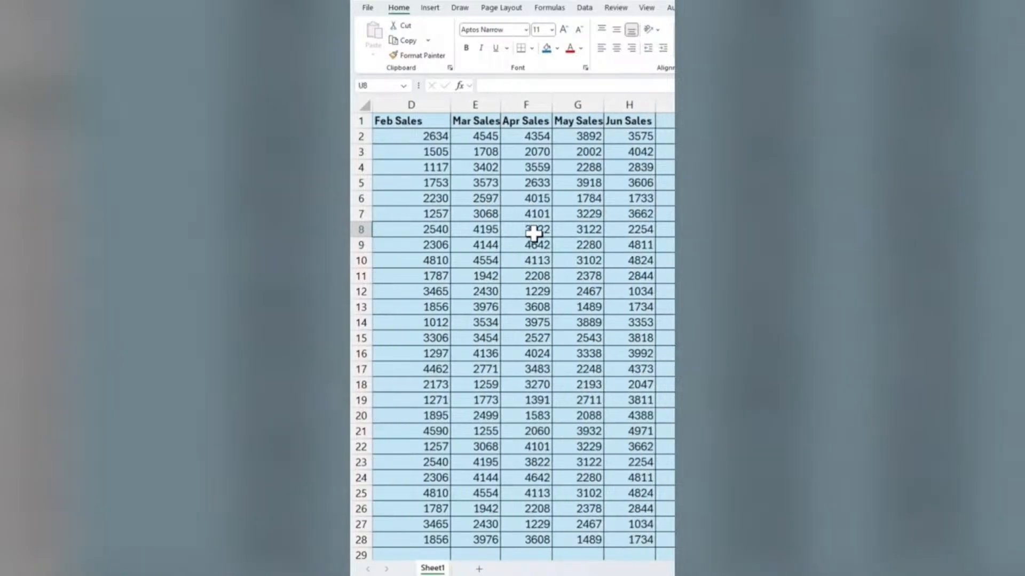
key(Left)
key(Left)
key(Left)
key(Left)
key(Left)
key(Left)
key(Left)
key(Left)
key(Left)
key(Left)
key(Left)
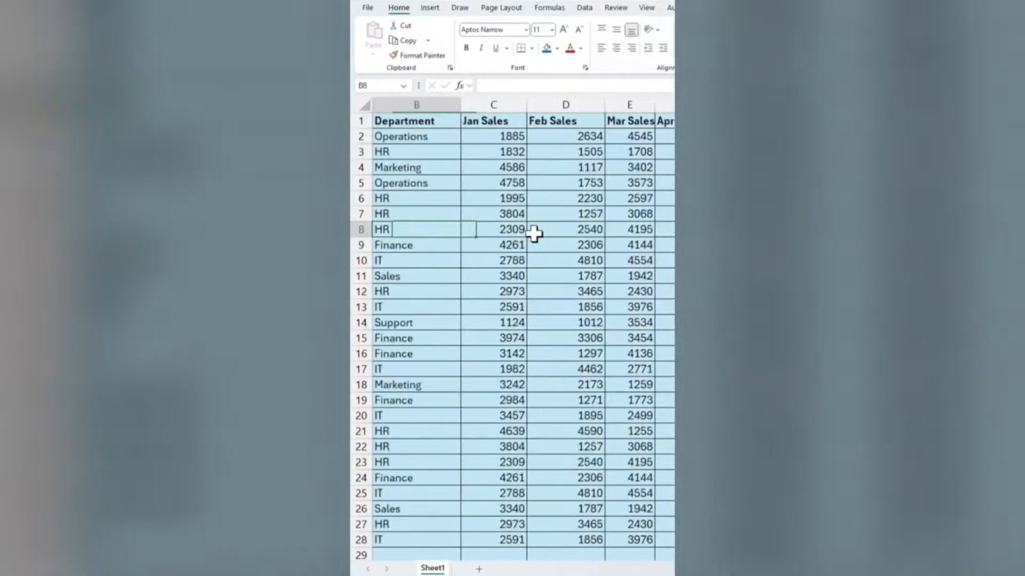
Freeze the first column of the sales sheet and check that Employee Name stays in view beside Jun Sales
click(517, 217)
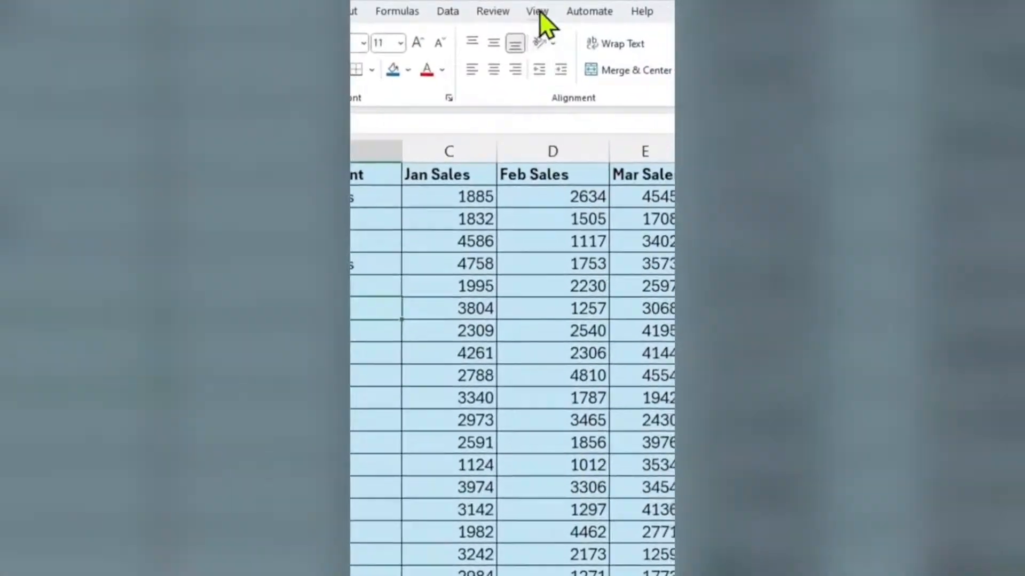
click(539, 13)
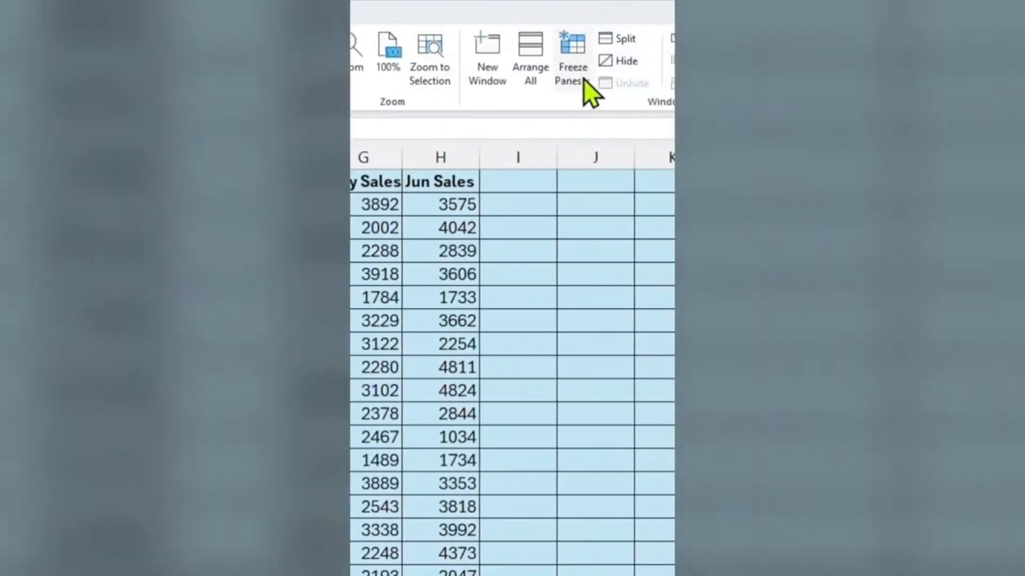
click(554, 79)
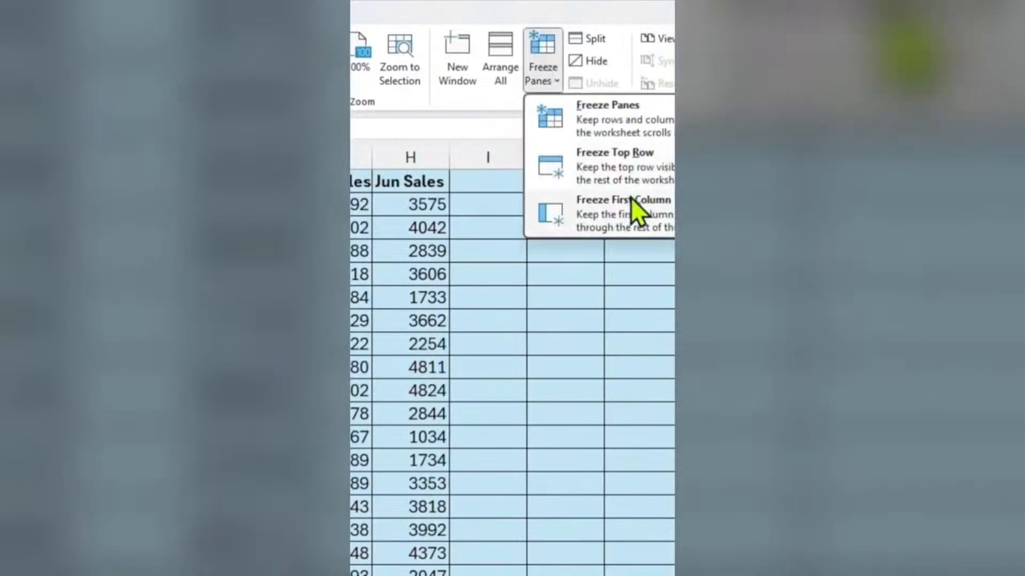
click(641, 218)
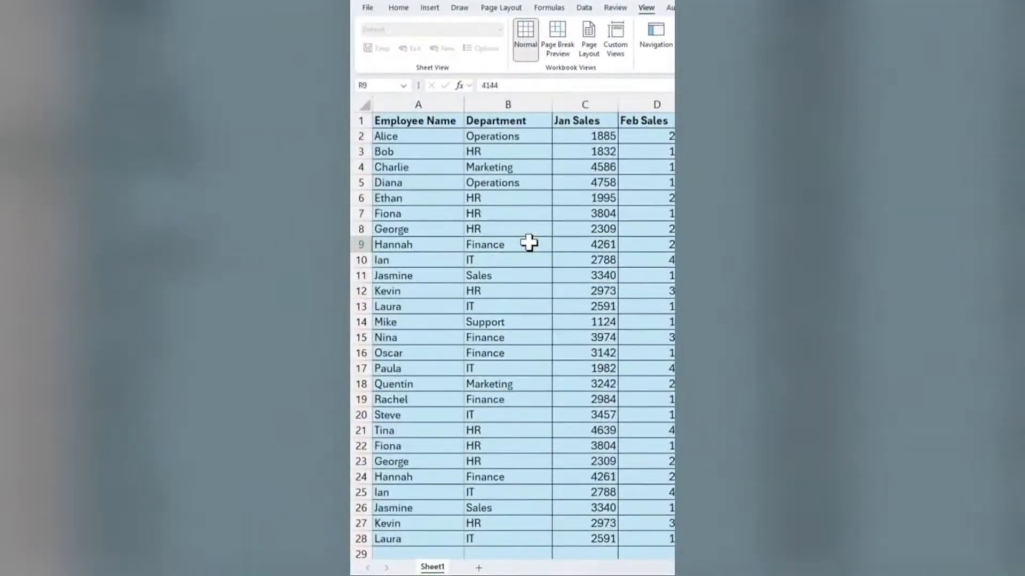
scroll(528, 242, right, 6)
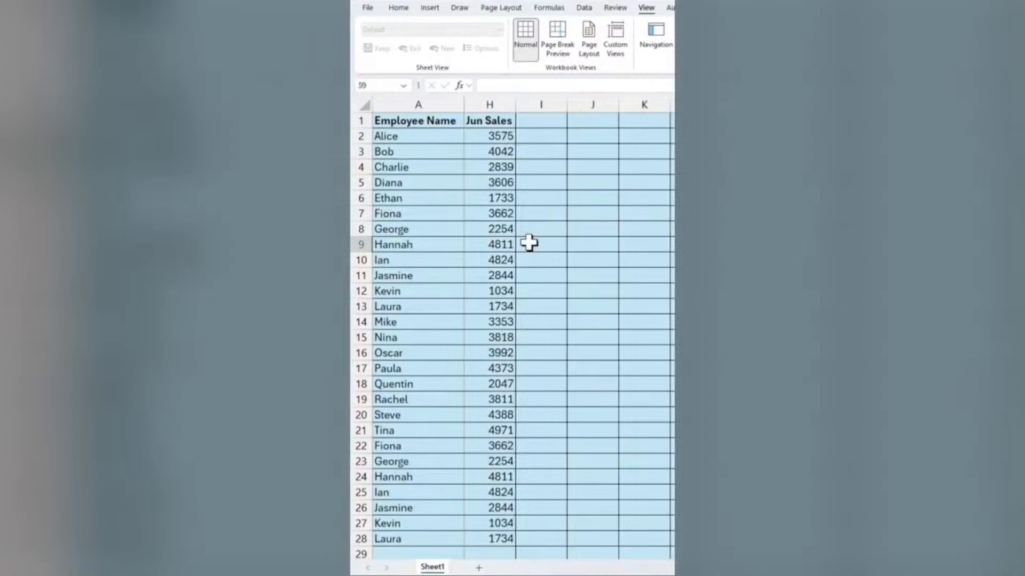
scroll(529, 243, left, 6)
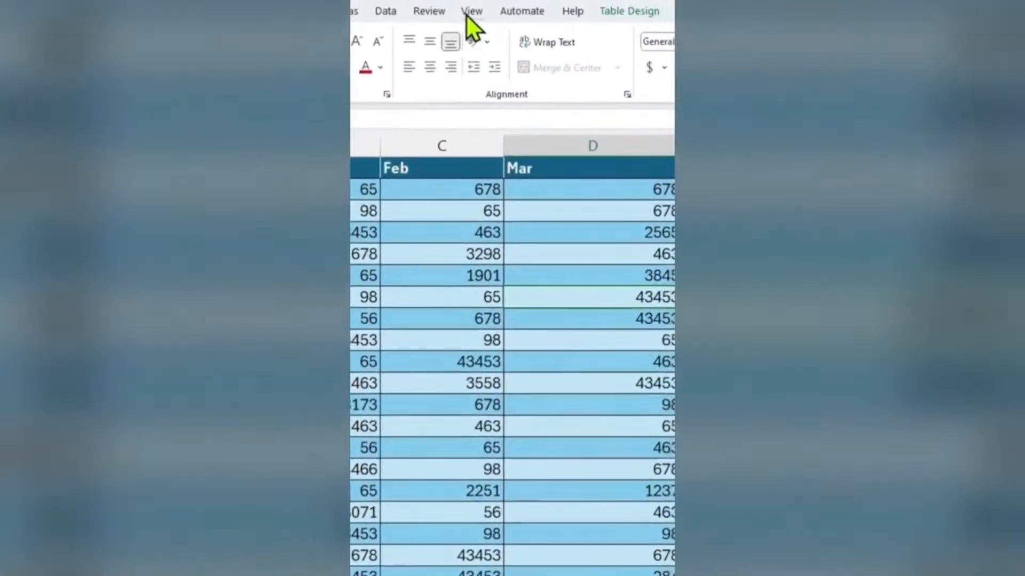
Freeze the first column of the sheet holding the Jan to Dec employee table
click(466, 15)
click(612, 83)
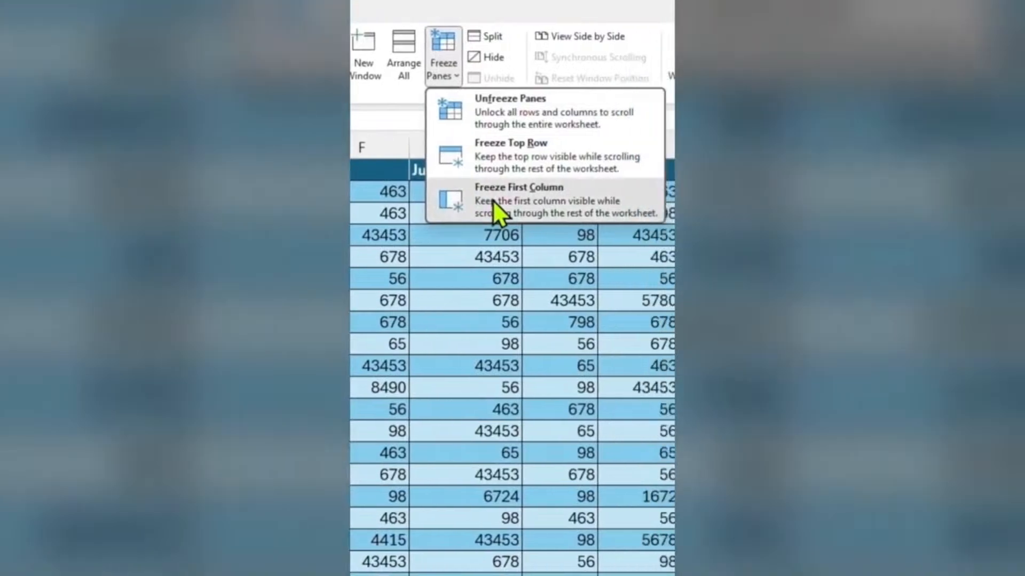
click(492, 200)
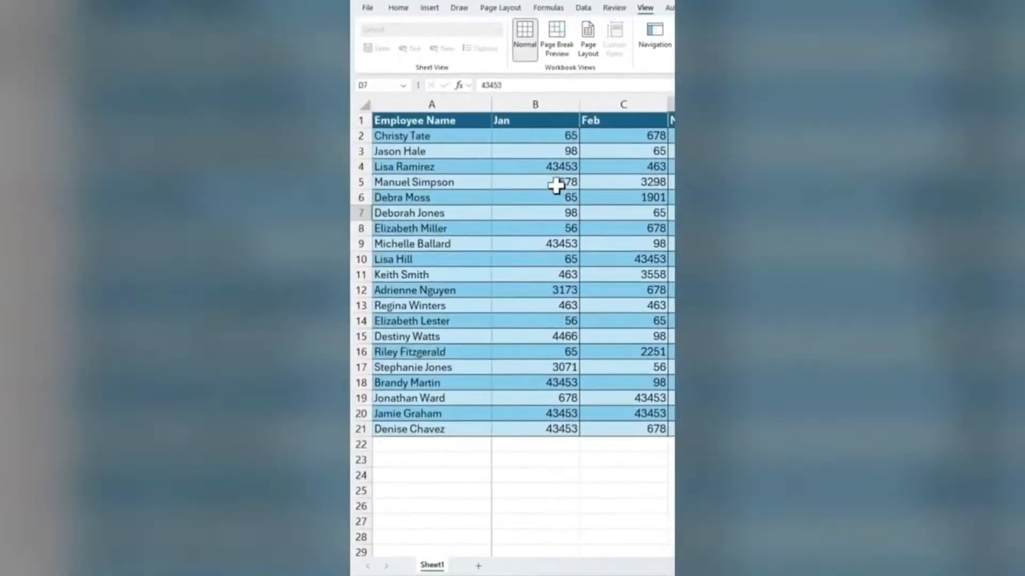
click(559, 185)
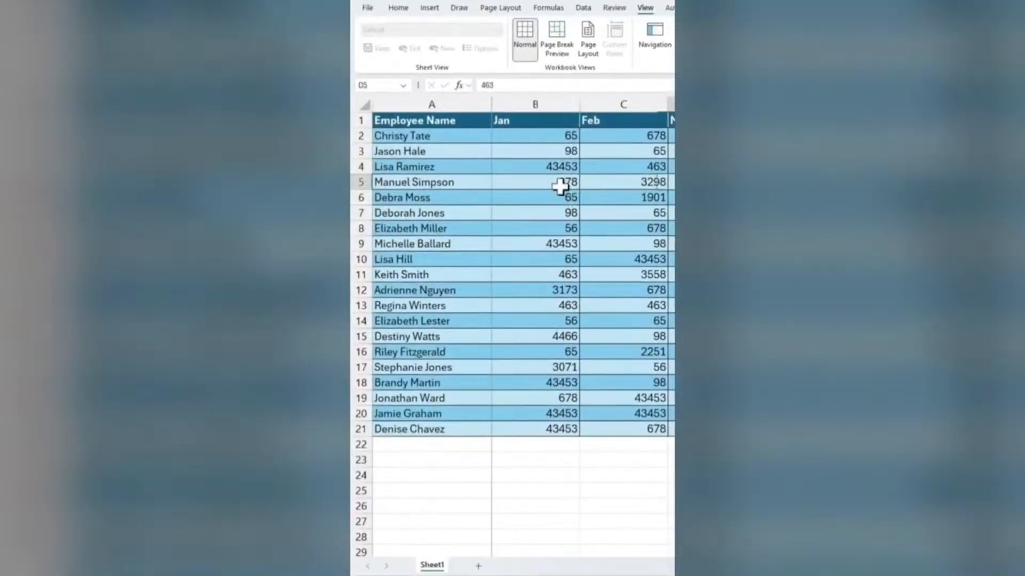
Move across the monthly columns to Dec and back to check the frozen Employee Name column
scroll(560, 185, right, 10)
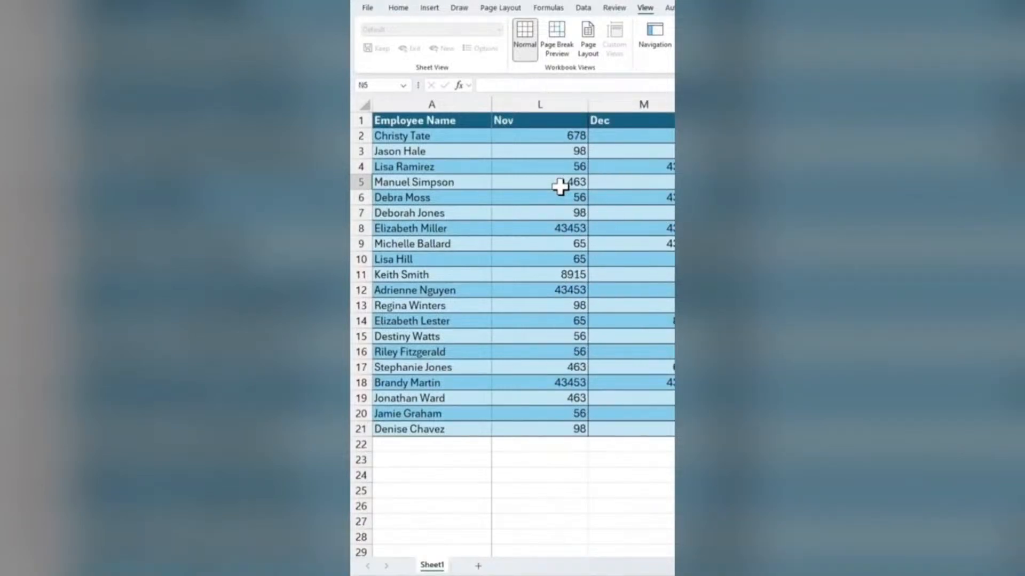
key(Left)
key(Left)
key(Left)
key(Left)
key(Left)
key(Left)
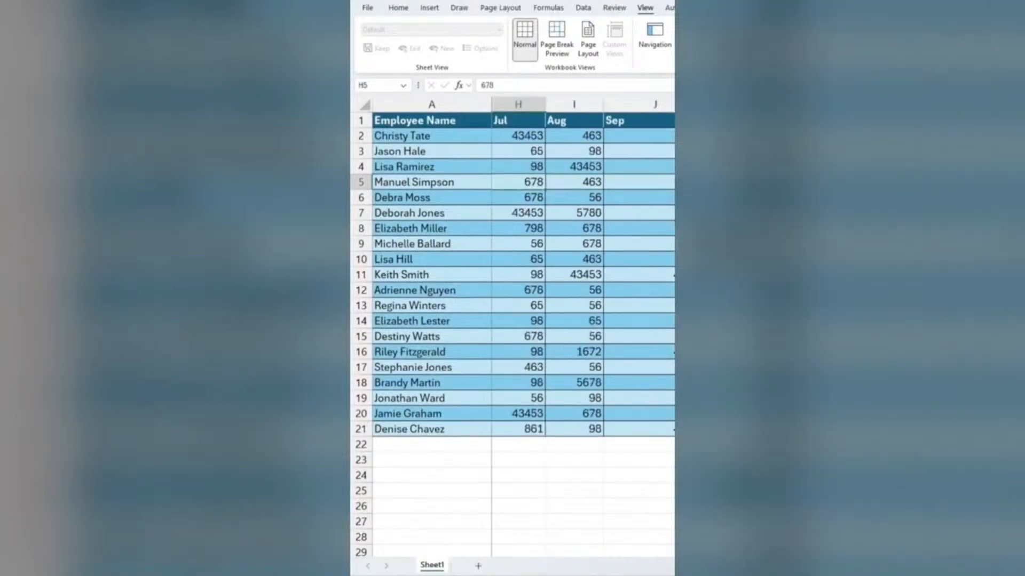
key(Left)
key(Left)
key(Left)
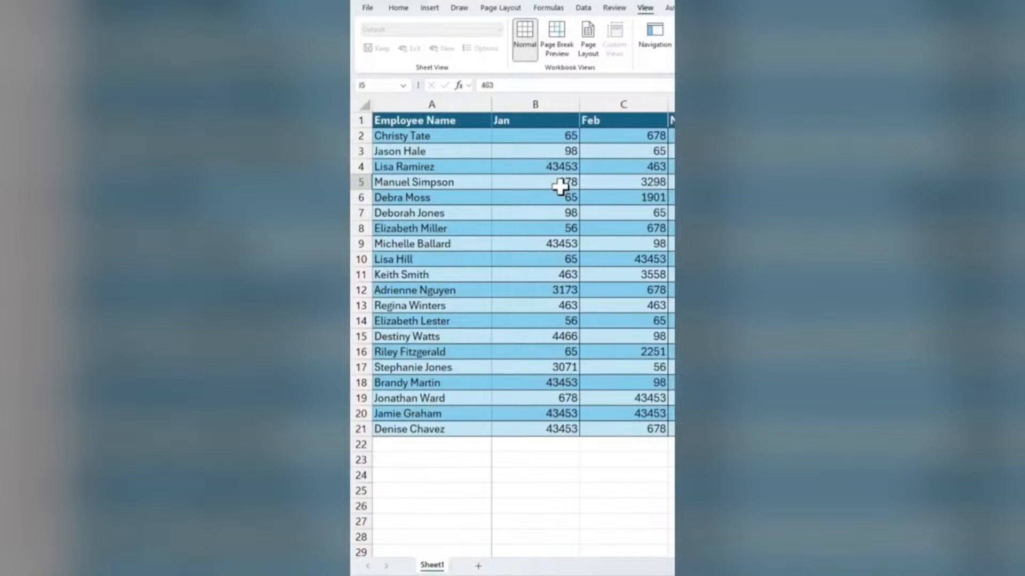
key(Left)
key(Left)
key(Left)
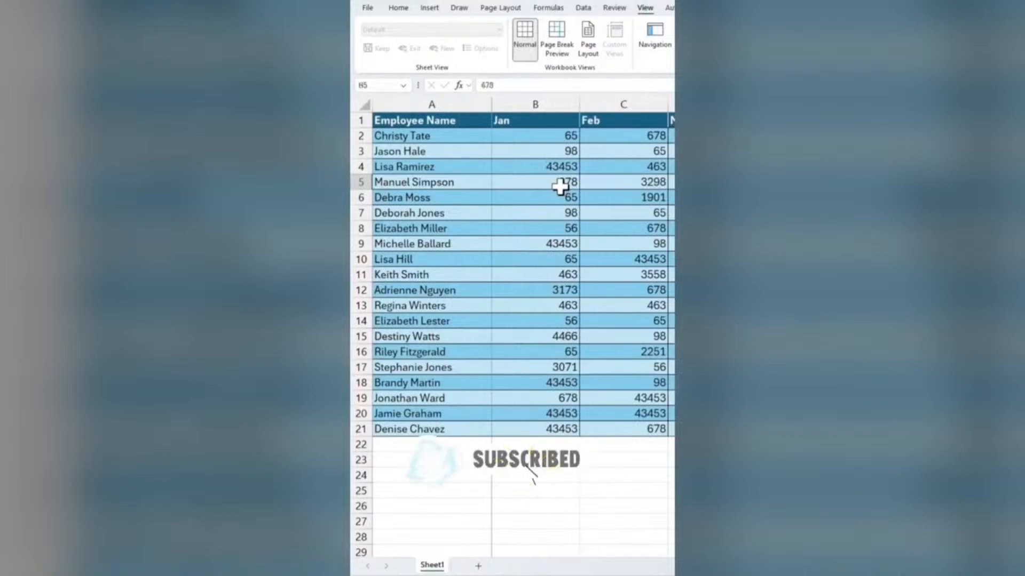
key(Right)
key(Left)
key(Left)
key(Left)
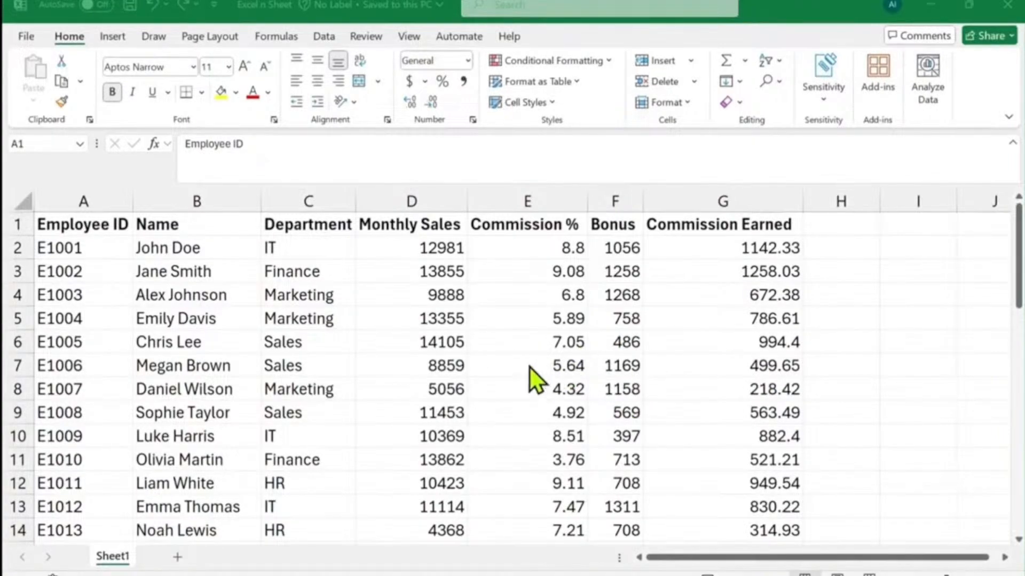
Look over the rows of the employee monthly sales, bonus and commission table
scroll(461, 350, down, 7)
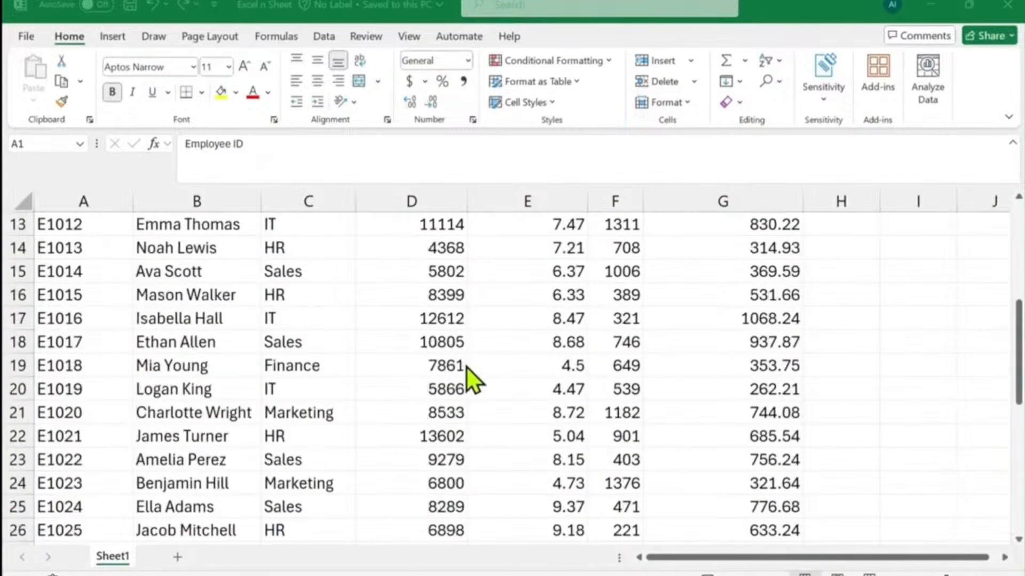
scroll(467, 367, up, 3)
scroll(467, 367, up, 4)
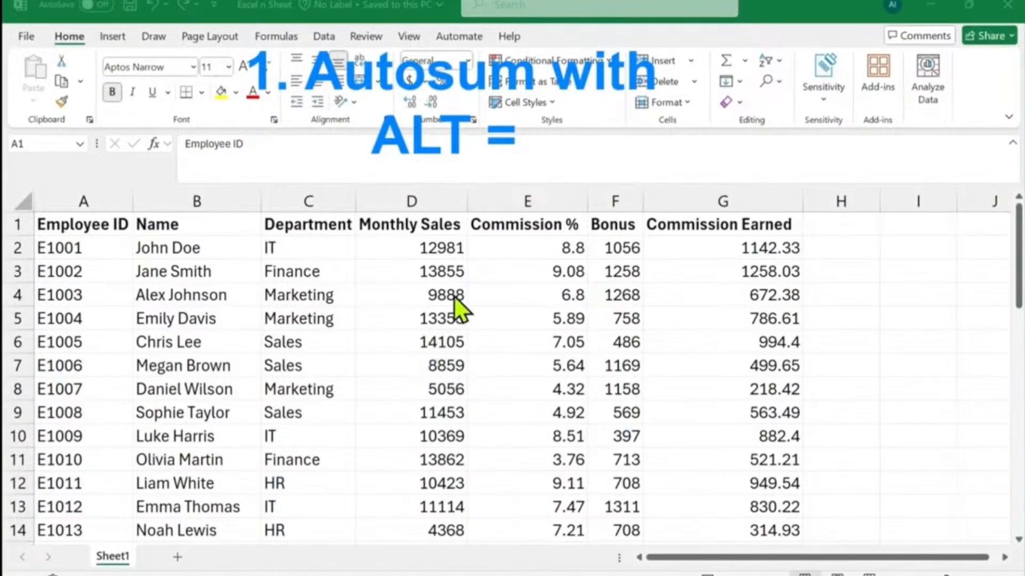
Total the Monthly Sales column in D42 with AutoSum over D2:D41
click(432, 290)
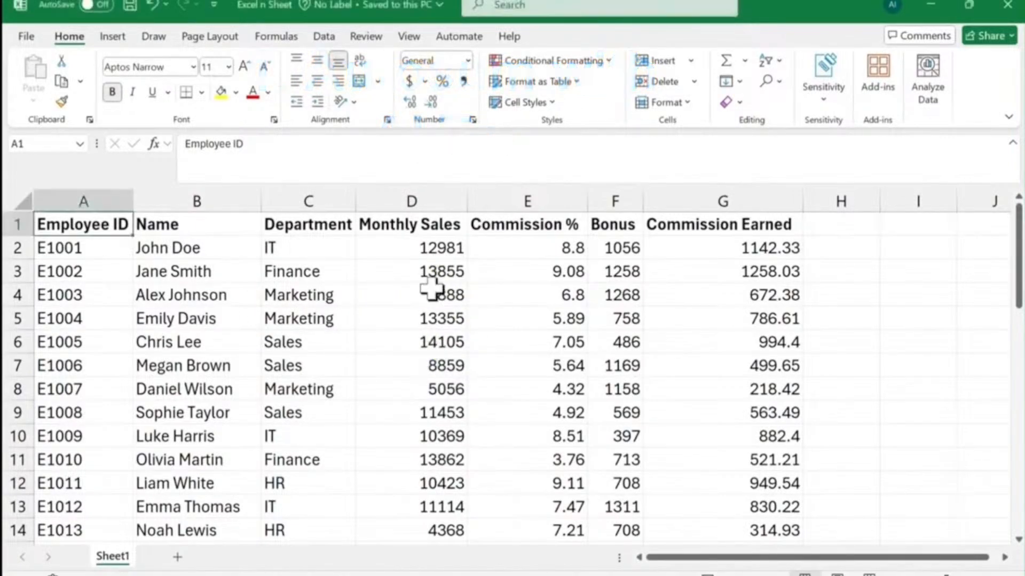
scroll(435, 441, down, 6)
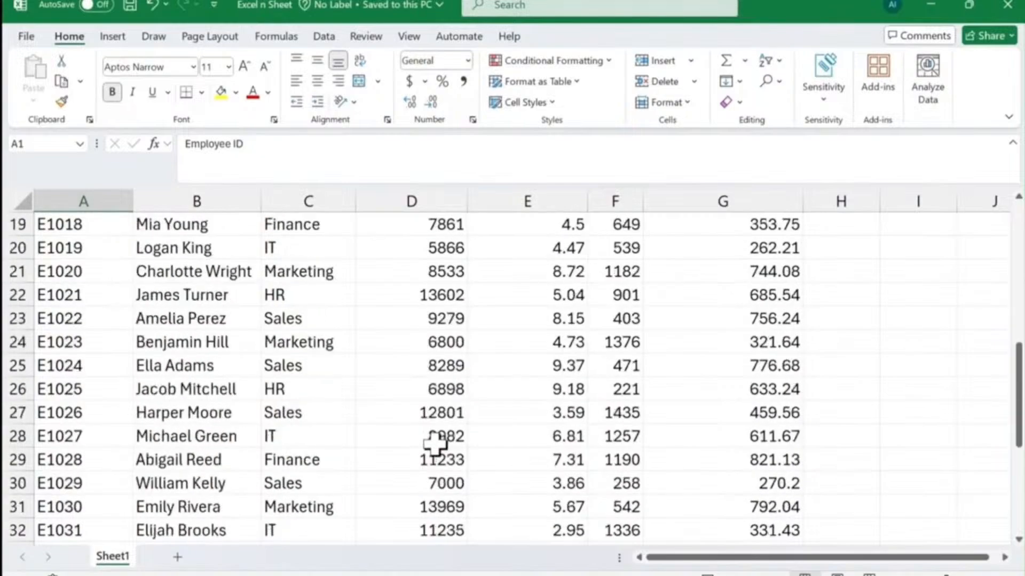
scroll(435, 441, down, 6)
scroll(433, 361, up, 2)
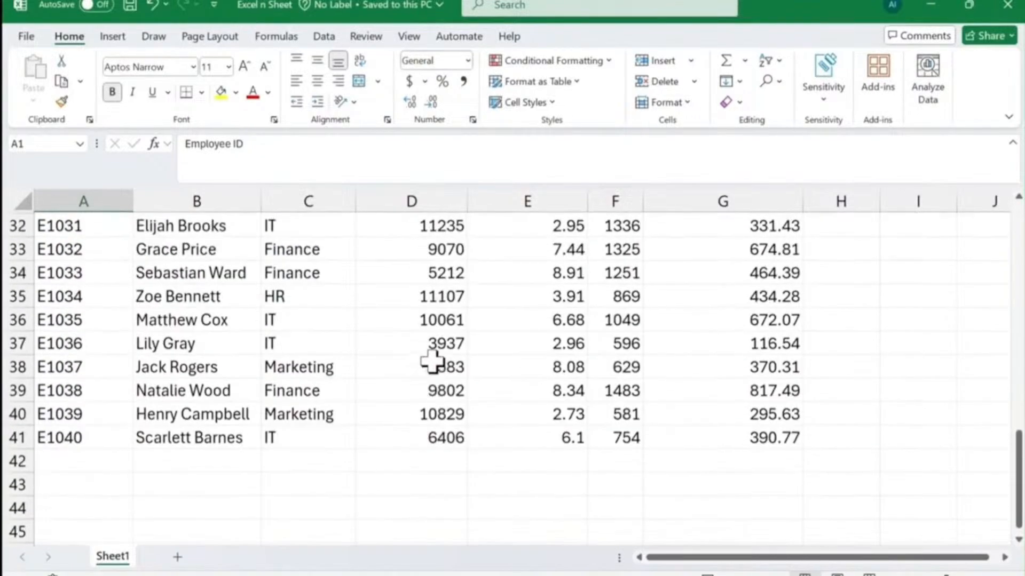
scroll(431, 363, up, 1)
click(416, 484)
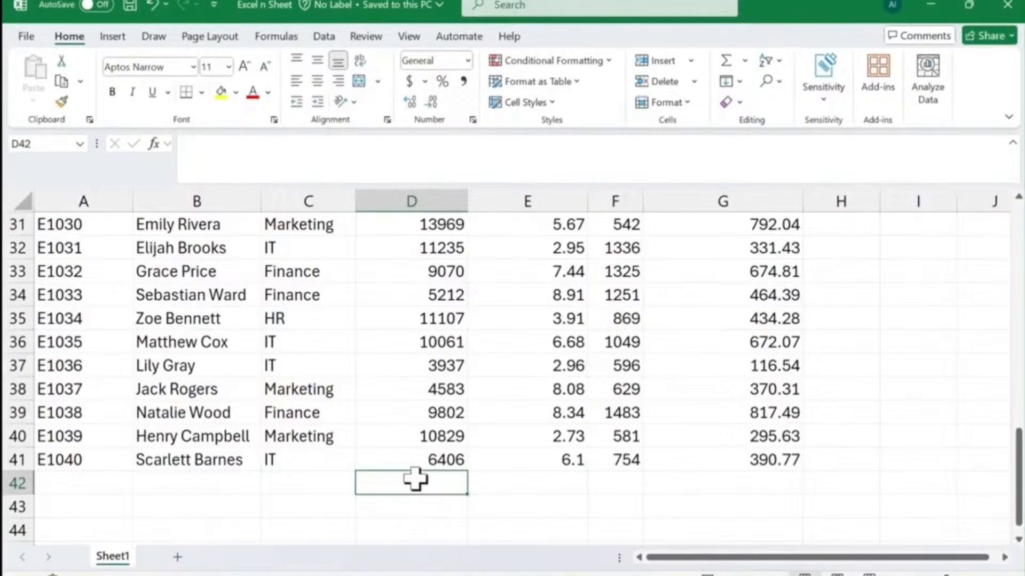
key(alt+equal)
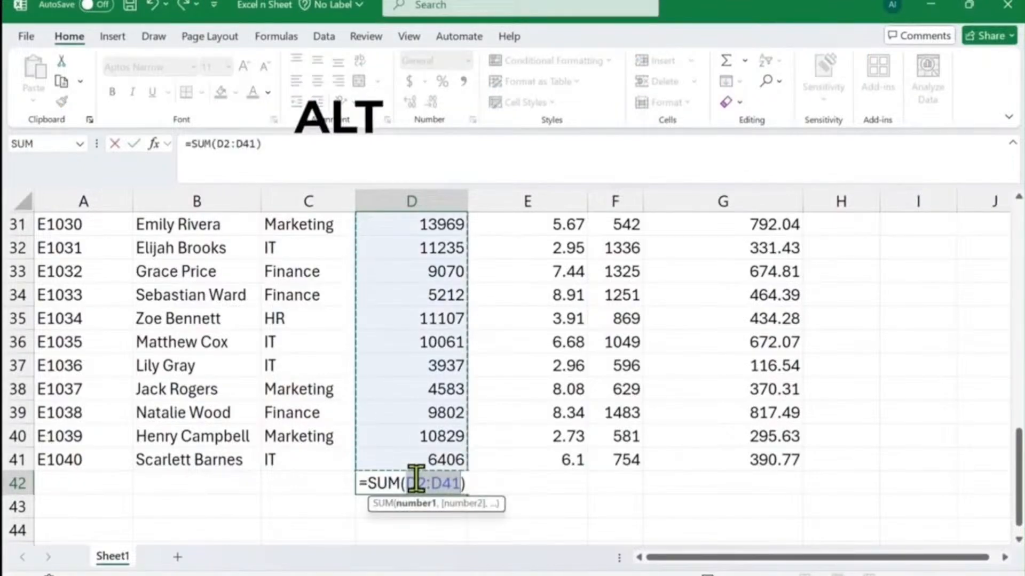
scroll(556, 346, up, 2)
scroll(557, 346, up, 8)
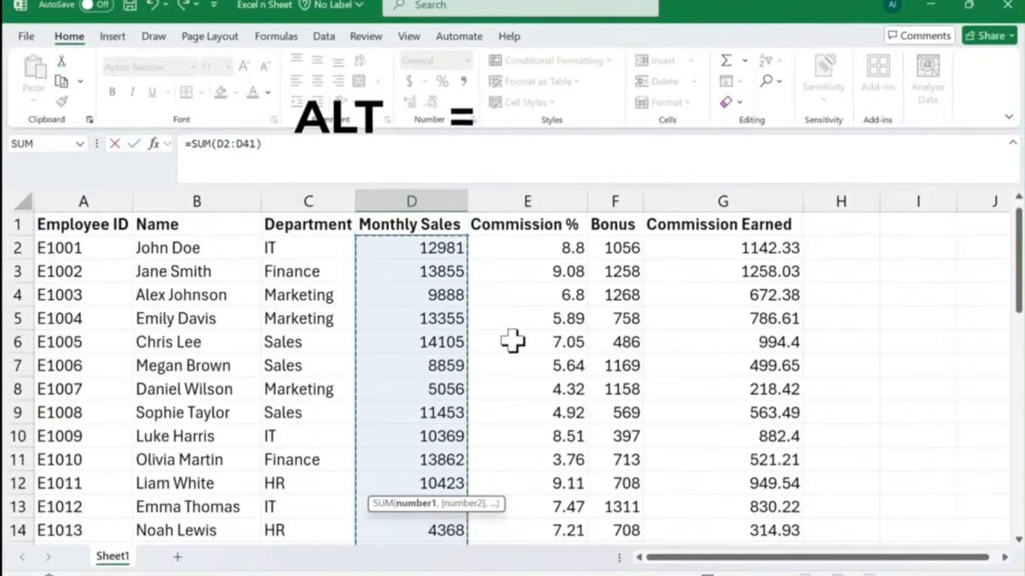
scroll(491, 339, down, 12)
scroll(448, 407, down, 4)
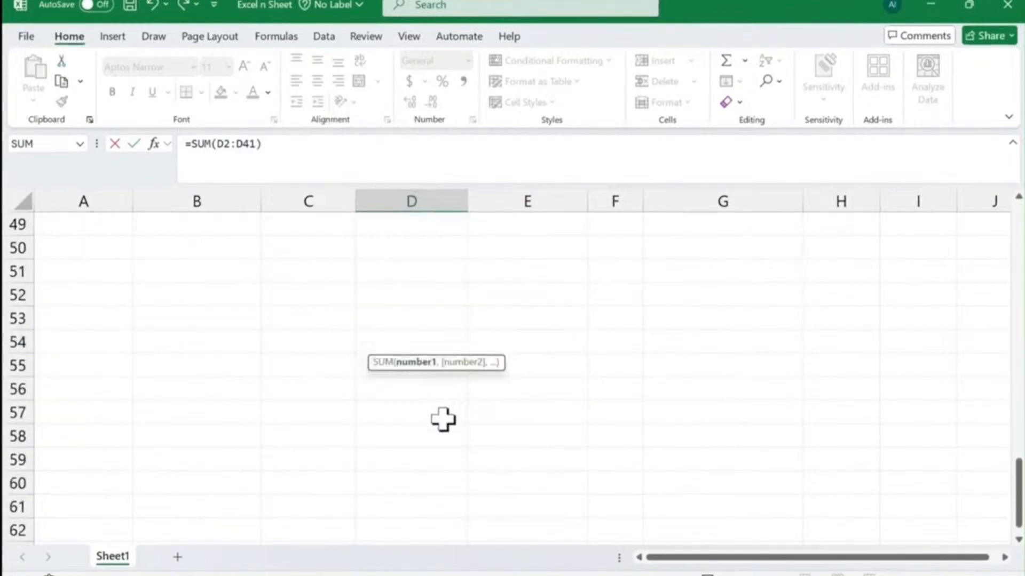
scroll(444, 418, up, 3)
key(Return)
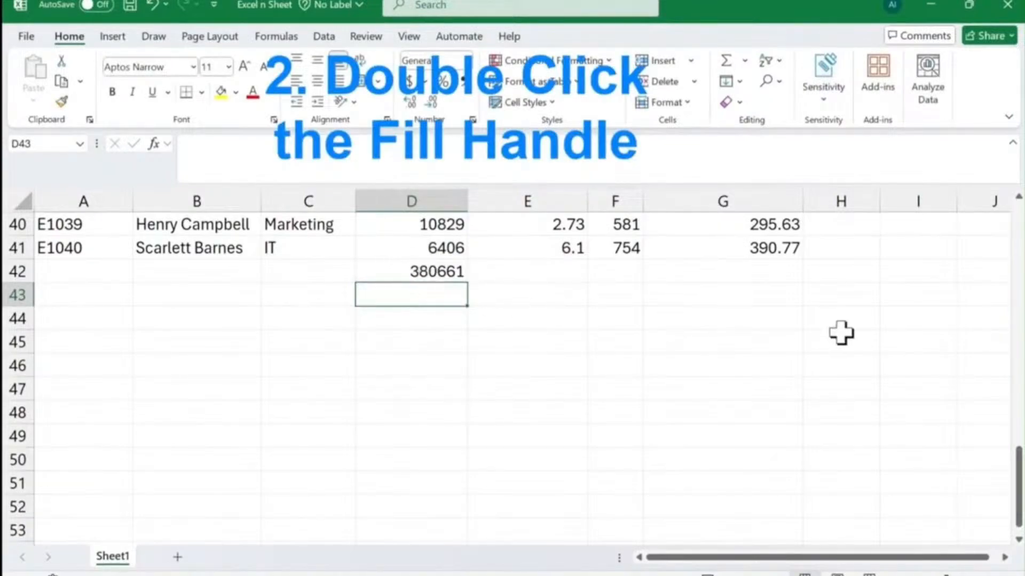
Add a "Day Off" column header in H1, beside Commission Earned
scroll(842, 329, up, 13)
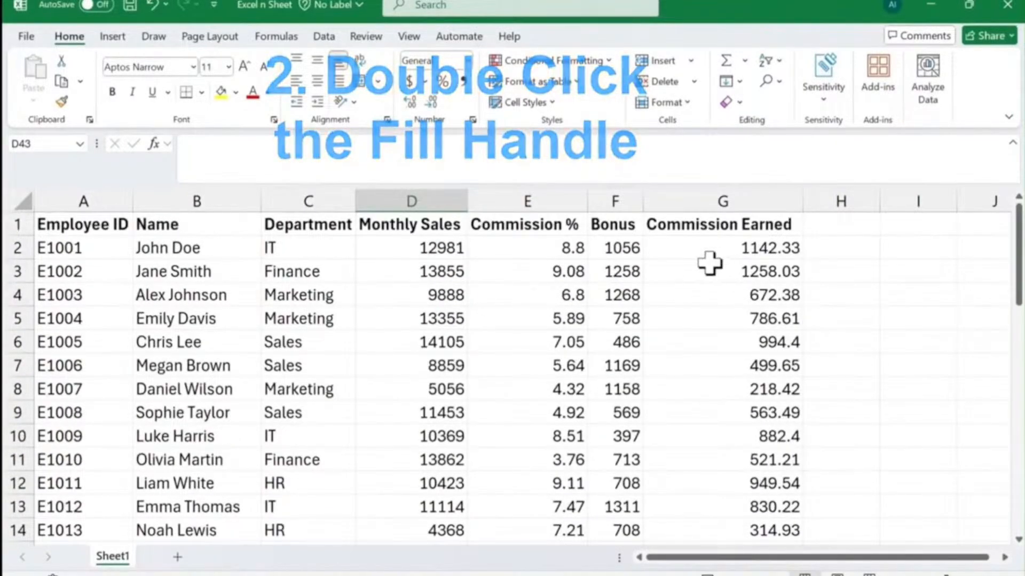
click(839, 224)
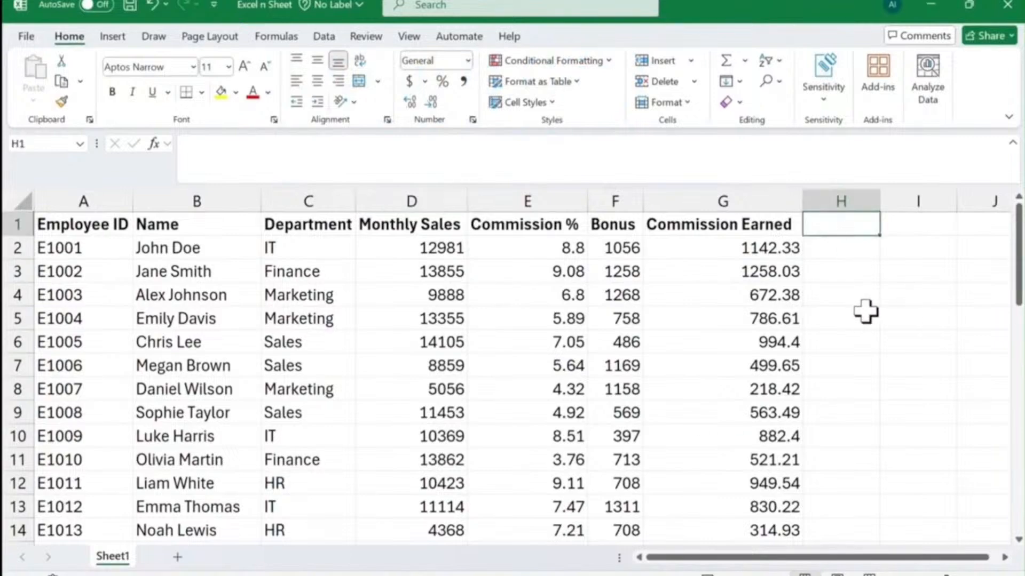
click(826, 247)
click(848, 224)
text(Da)
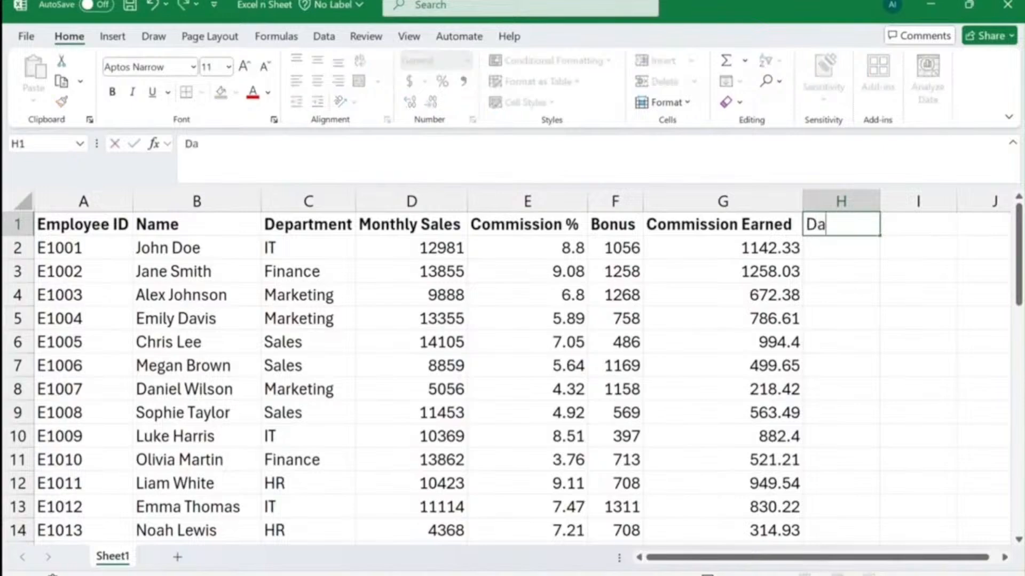
text(y Off)
key(Return)
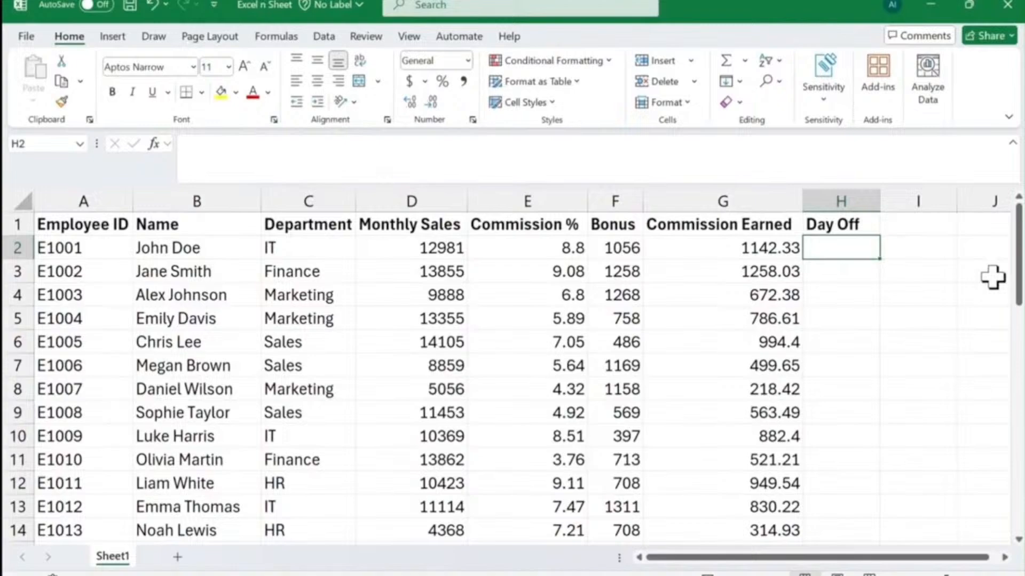
Enter Monday, Tuesday and Wednesday in H2:H4 and widen column H to fit the weekday names
text(Mondayt)
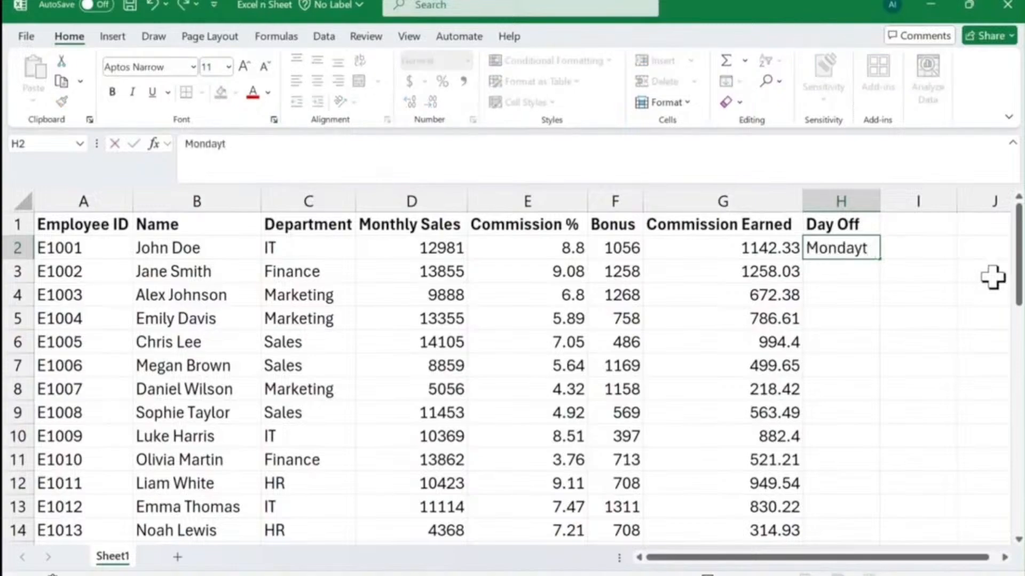
key(BackSpace)
key(Return)
text(Tuesday)
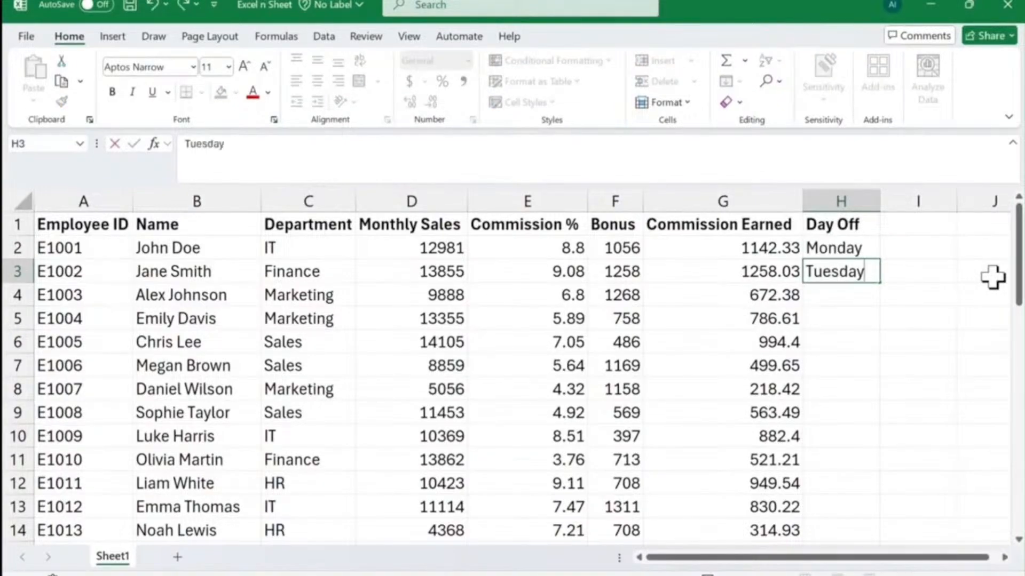
key(Return)
text(Wedne)
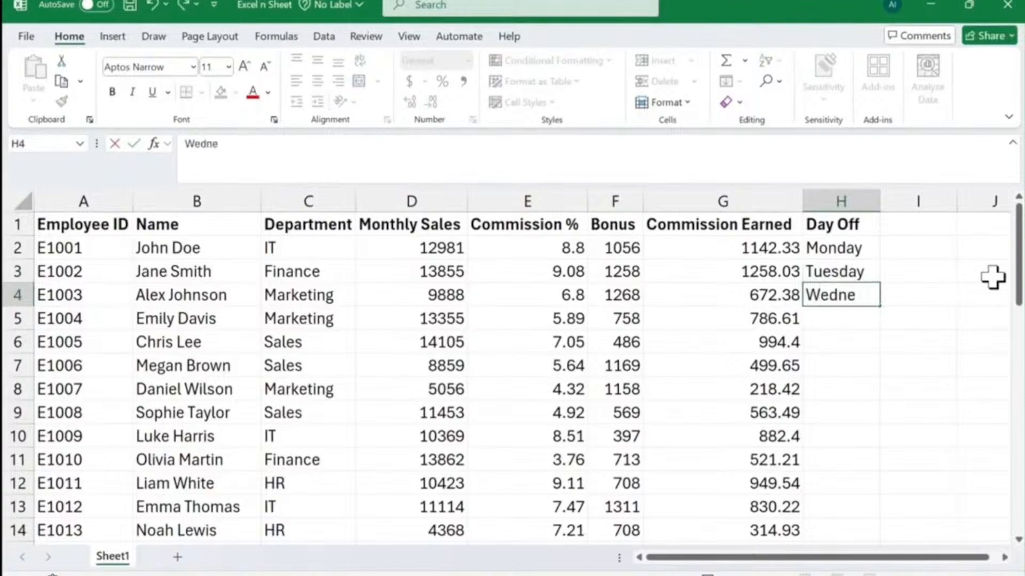
text(sday)
key(Return)
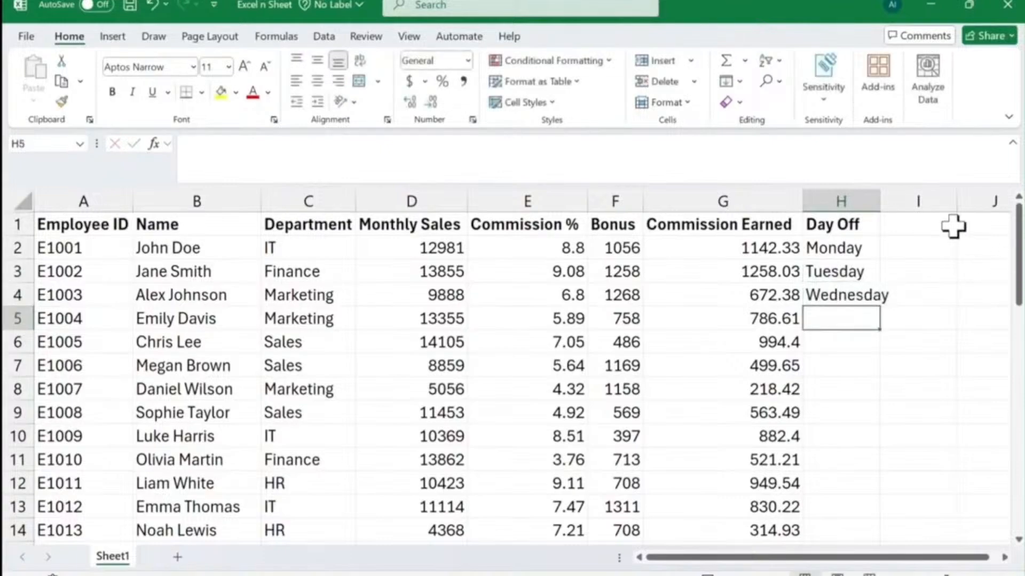
drag(883, 203, 925, 201)
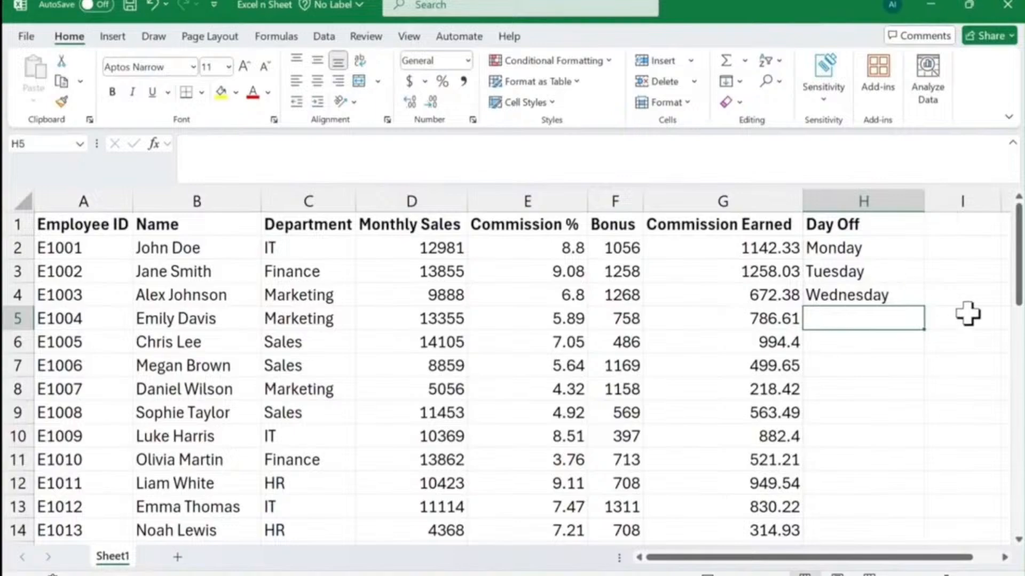
Manually extend the weekday series from Wednesday in H4 down to H41, look it over, and undo the fill
click(896, 294)
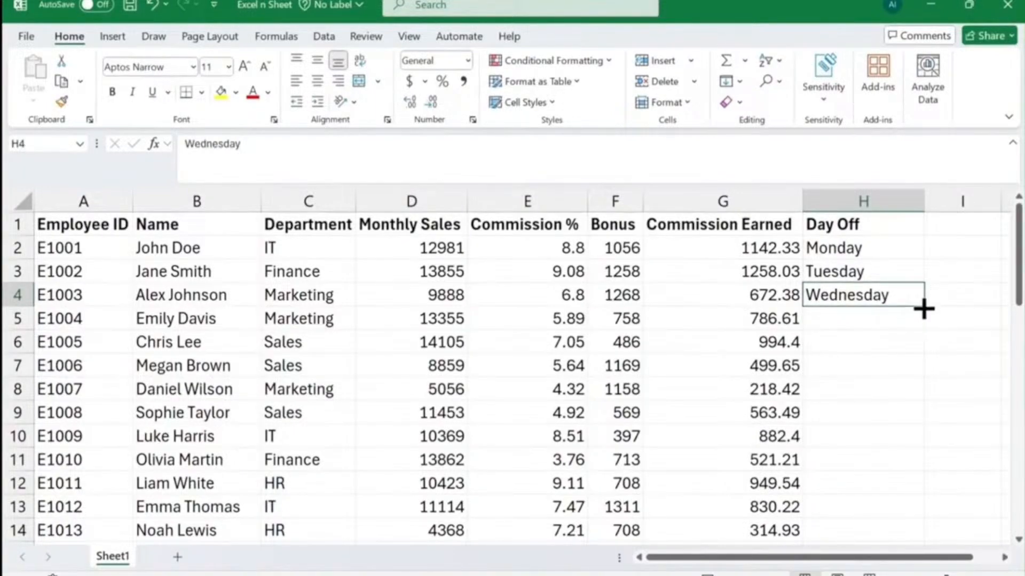
drag(923, 308, 923, 501)
mouse_move(923, 533)
mouse_down()
mouse_move(922, 557)
mouse_move(911, 542)
mouse_move(913, 498)
mouse_up()
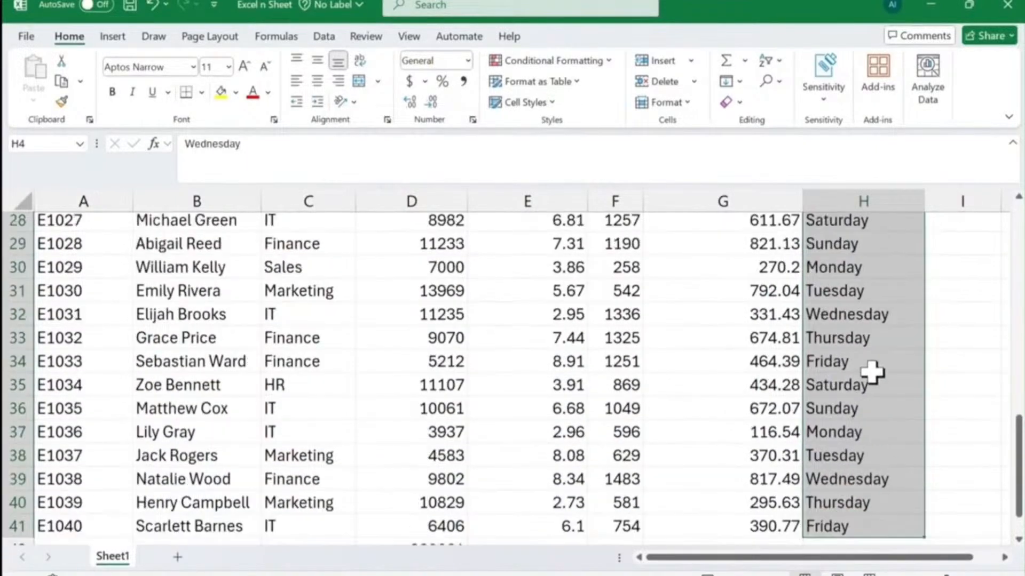
scroll(871, 372, up, 10)
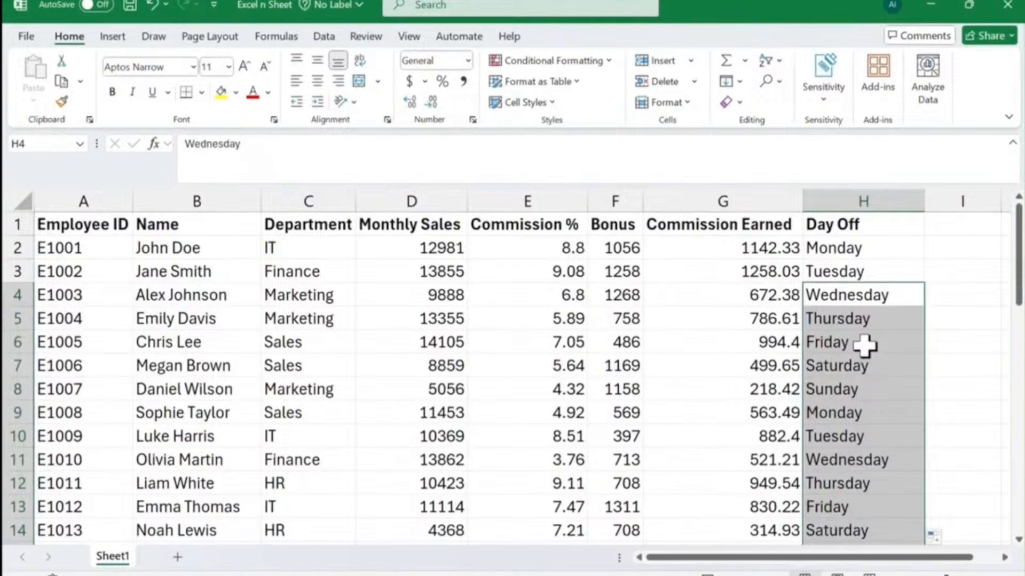
scroll(864, 346, down, 2)
scroll(867, 343, up, 2)
click(867, 318)
key(ctrl+z)
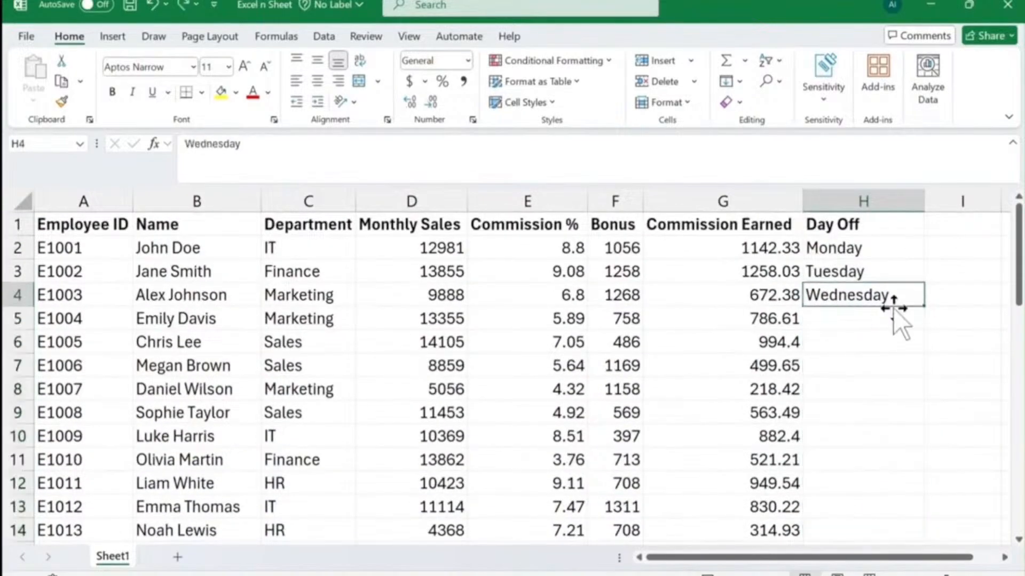
Auto-fill the weekday series from H4 down to the last employee row and check where it ends
double_click(925, 308)
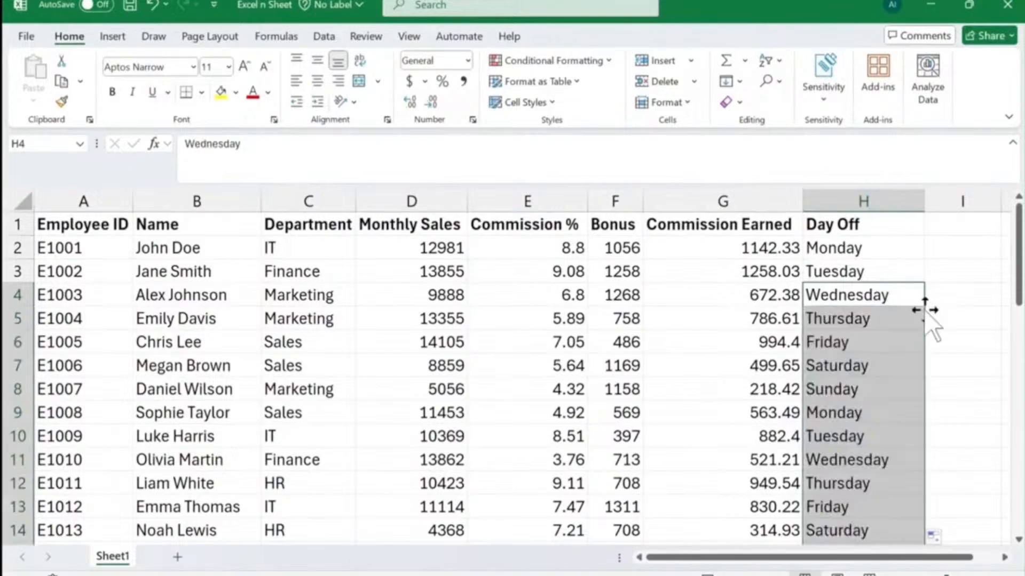
scroll(894, 347, down, 7)
scroll(895, 354, down, 5)
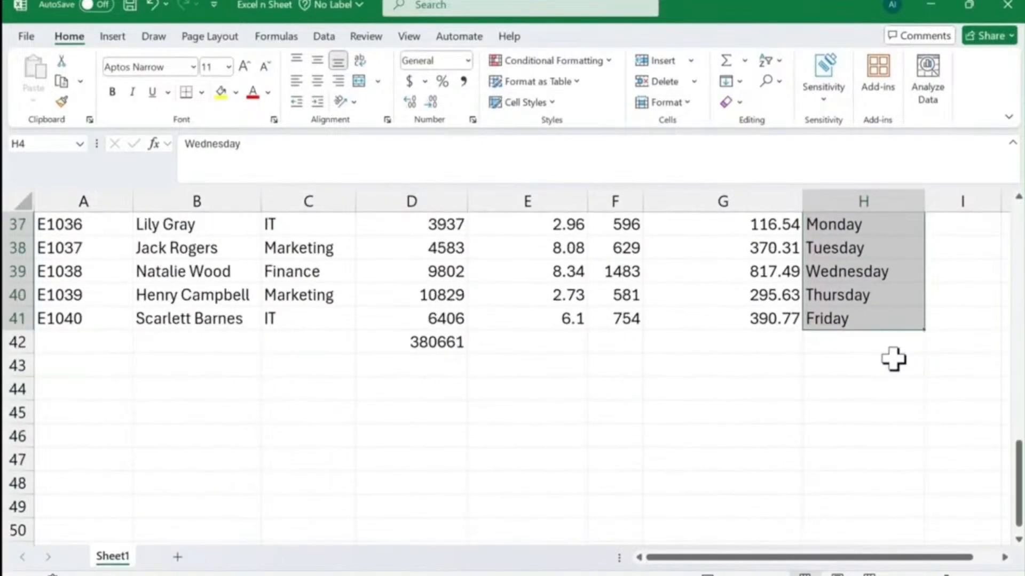
scroll(893, 359, up, 12)
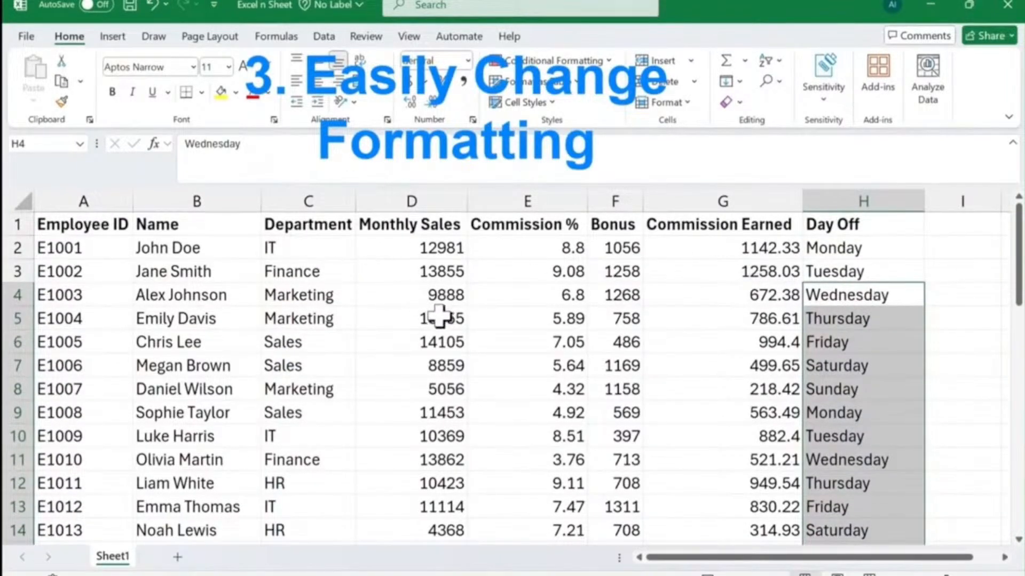
Format the entire Monthly Sales column as Currency and check it down to the total row
click(425, 254)
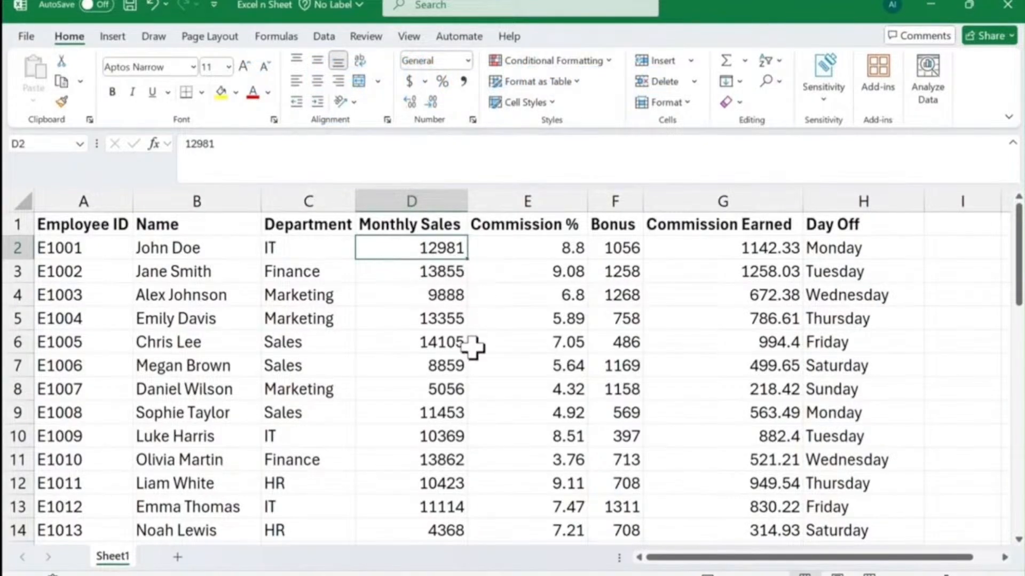
click(419, 197)
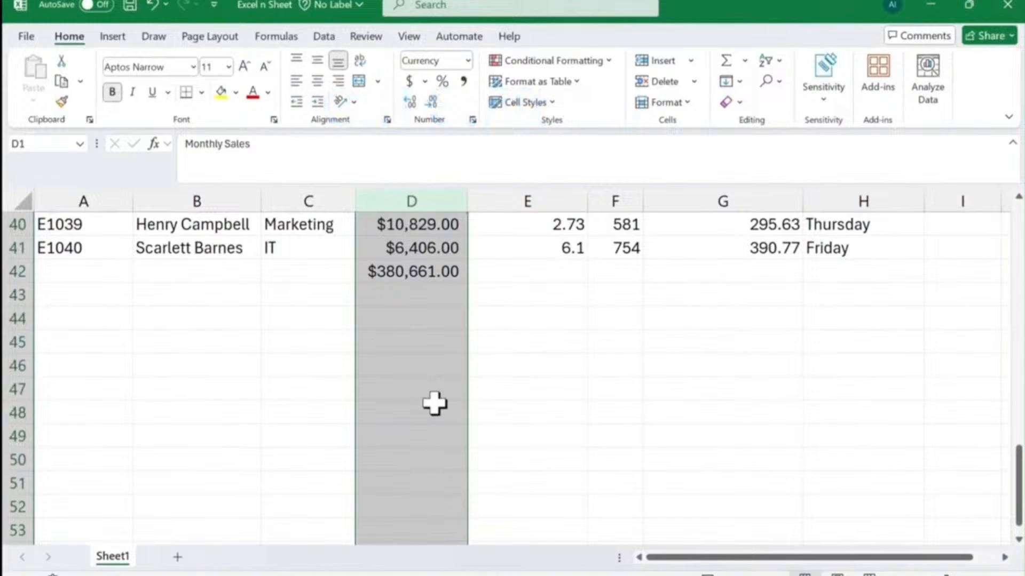
scroll(435, 404, up, 11)
scroll(434, 404, up, 2)
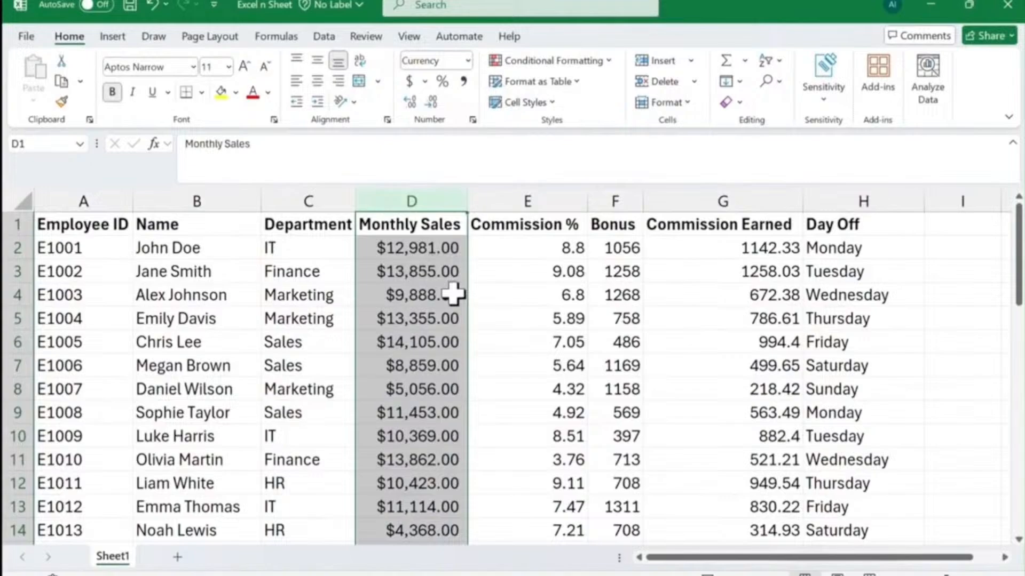
Switch the Monthly Sales column to the Percentage format, look it over, and change it to the day-month-year date format
key(ctrl+shift+5)
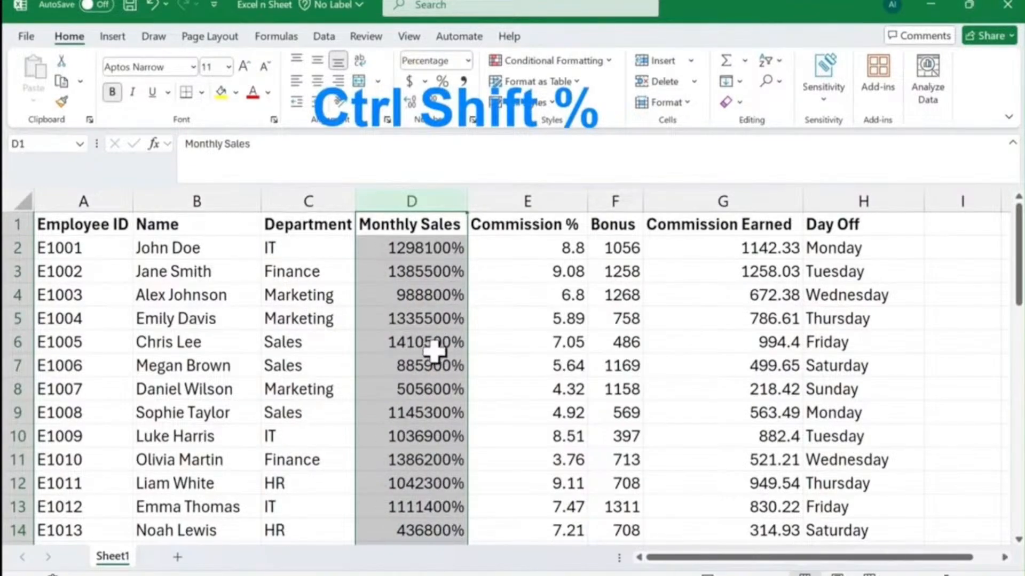
scroll(433, 347, down, 2)
scroll(433, 364, down, 2)
scroll(432, 367, up, 4)
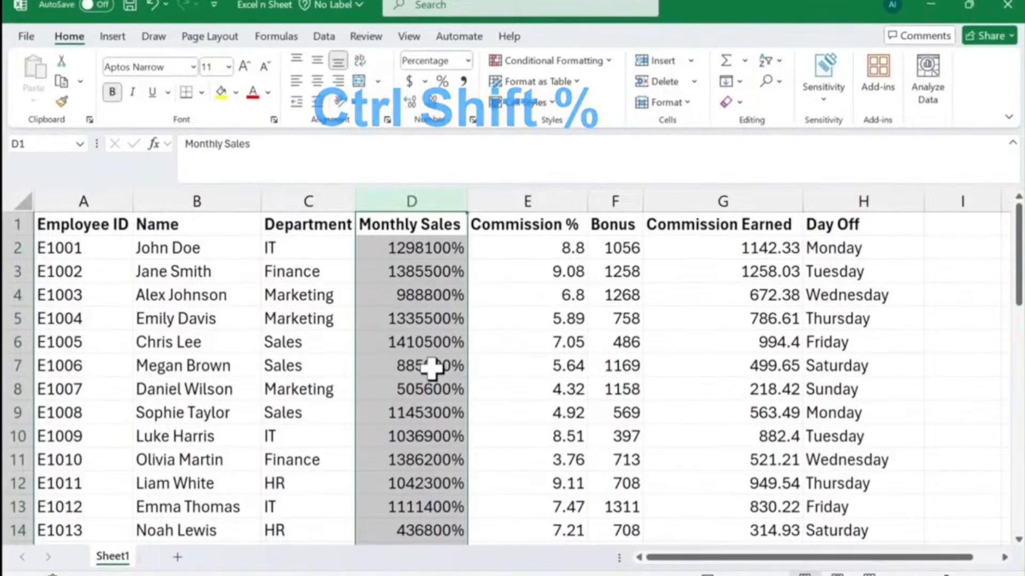
key(ctrl+shift+3)
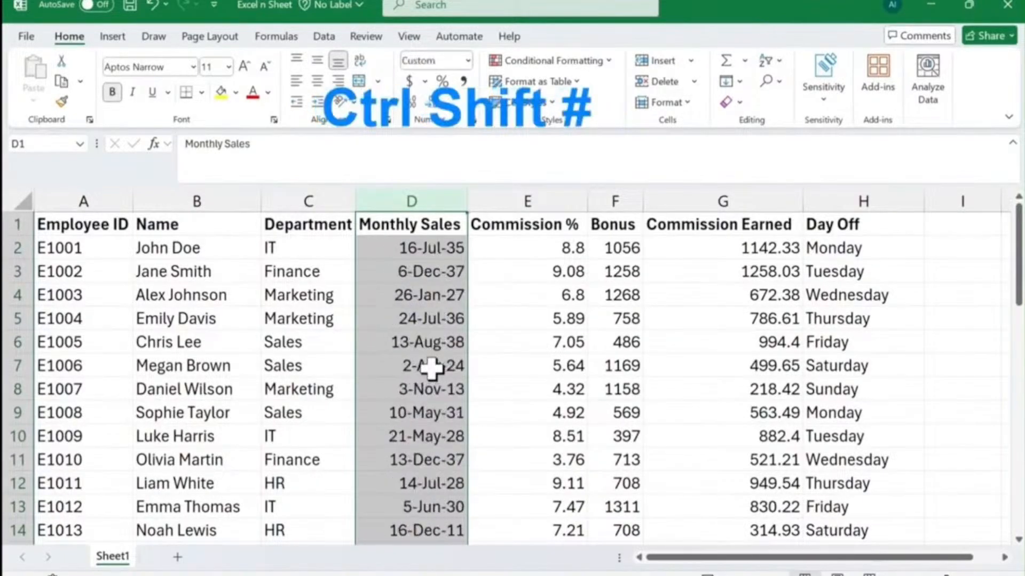
Apply the Number format with thousands separators and two decimals to the Monthly Sales column and review its values
key(ctrl+shift+1)
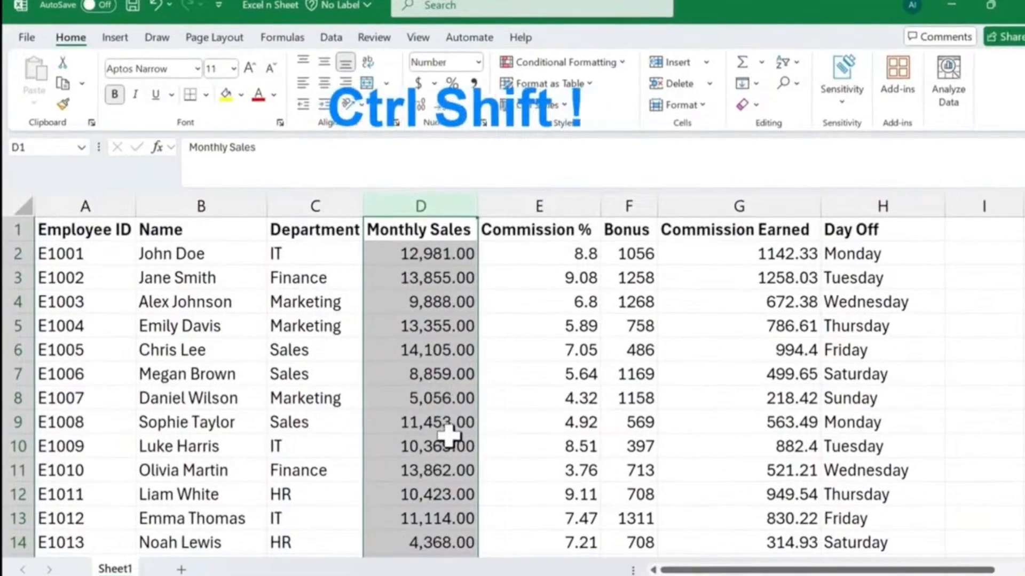
scroll(447, 435, down, 3)
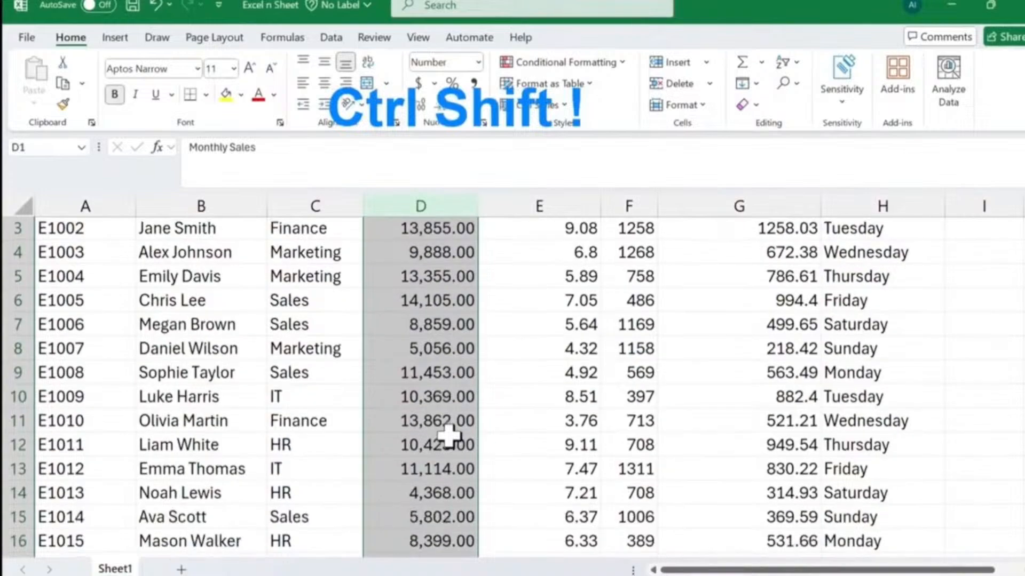
scroll(447, 435, up, 3)
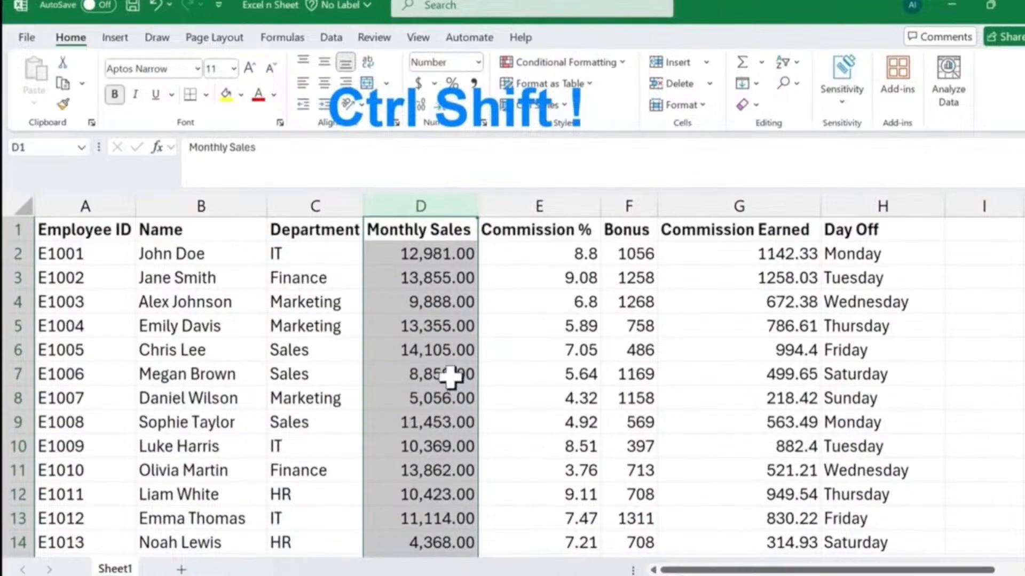
click(447, 349)
scroll(447, 389, down, 7)
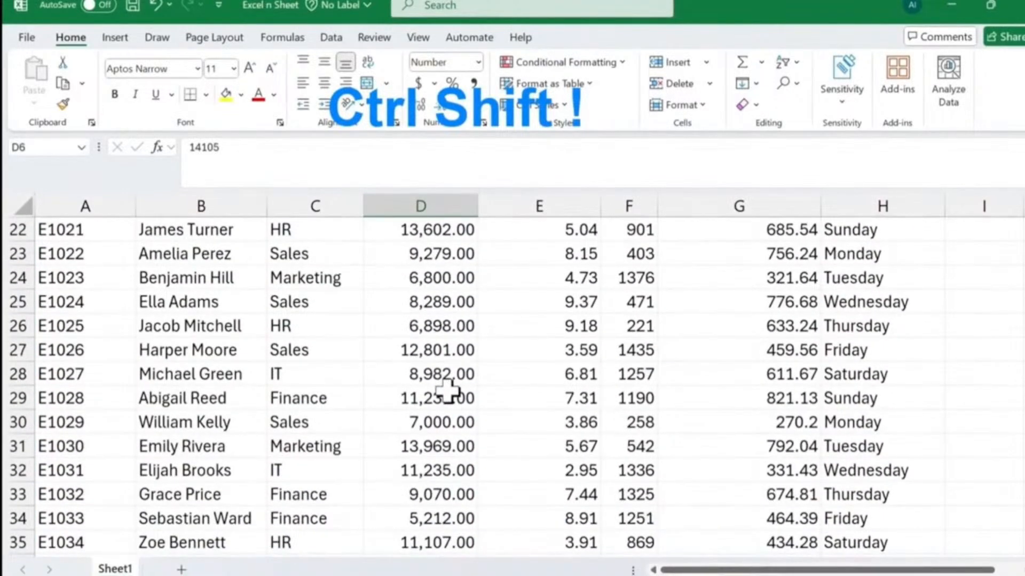
scroll(448, 393, up, 6)
scroll(447, 392, up, 1)
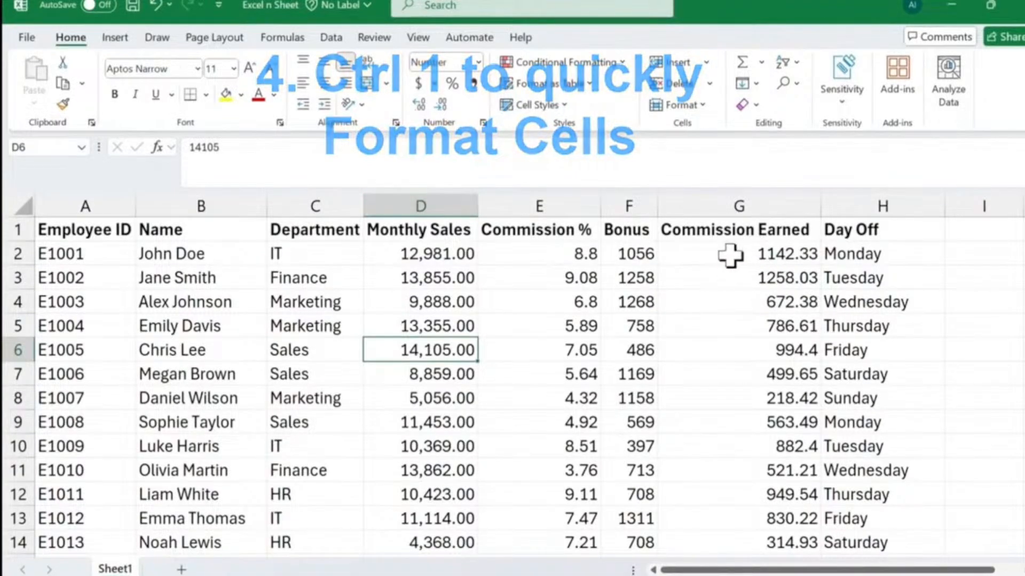
Choose the Currency number format with two decimals and the $ symbol for the entire Commission Earned column
click(750, 204)
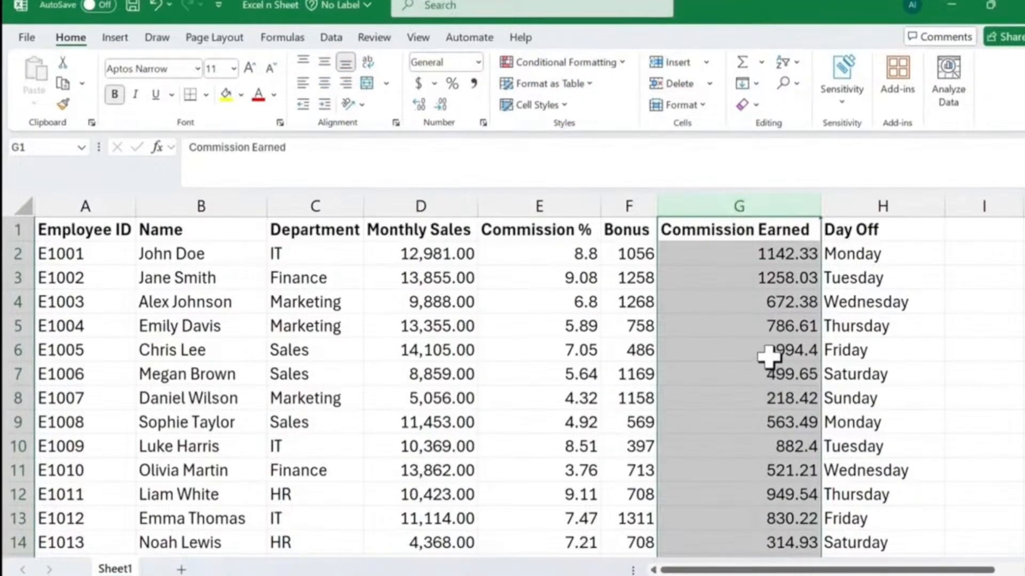
key(ctrl+1)
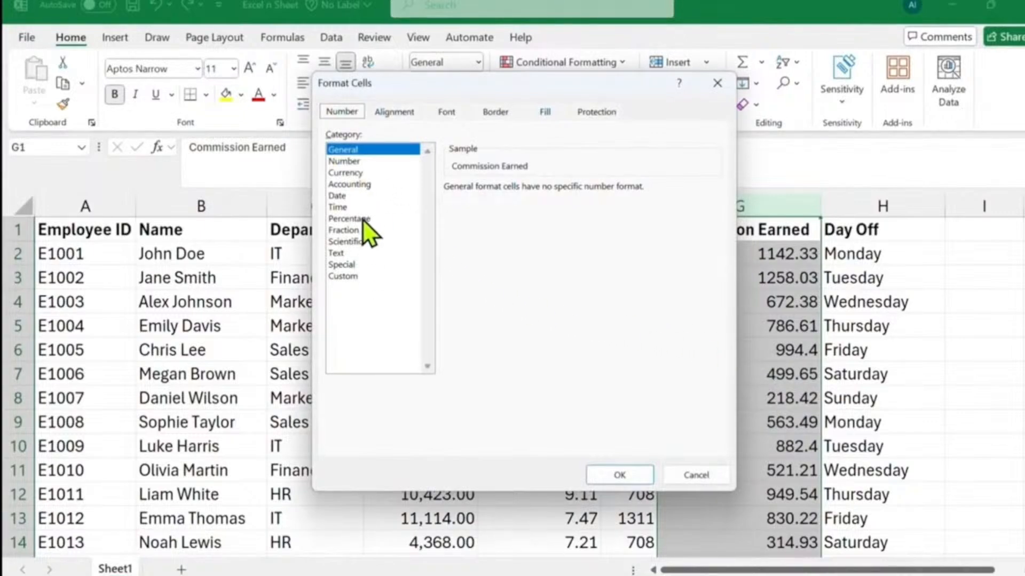
click(348, 174)
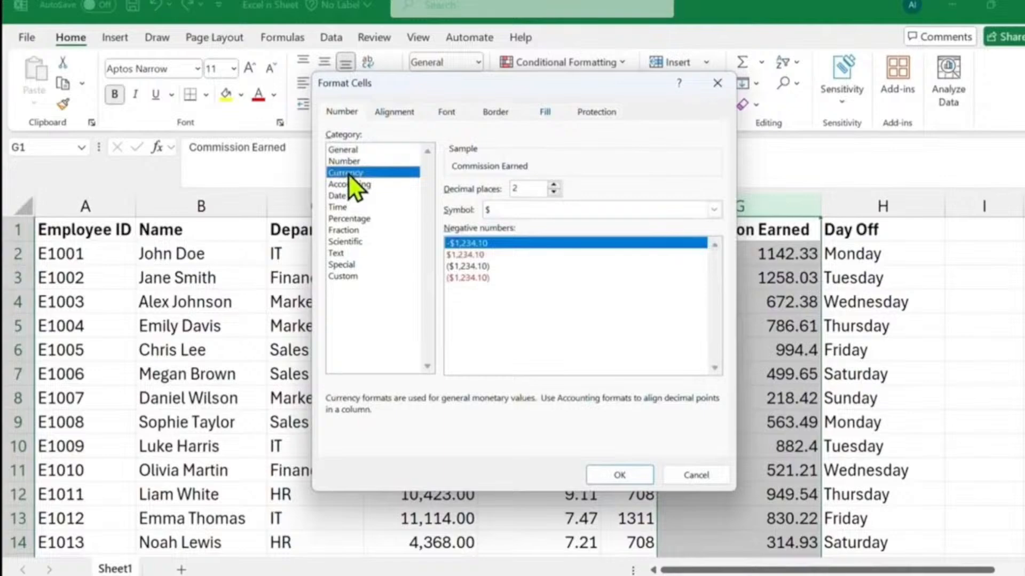
Set the Commission Earned column's font to bold, size 14 and light green, and apply the formatting
click(448, 111)
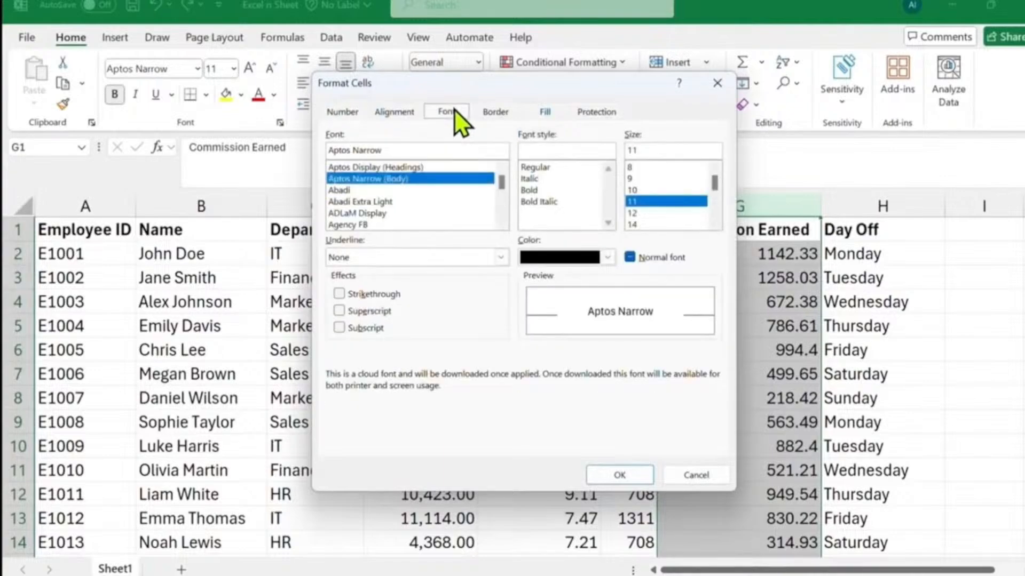
click(718, 222)
click(718, 222)
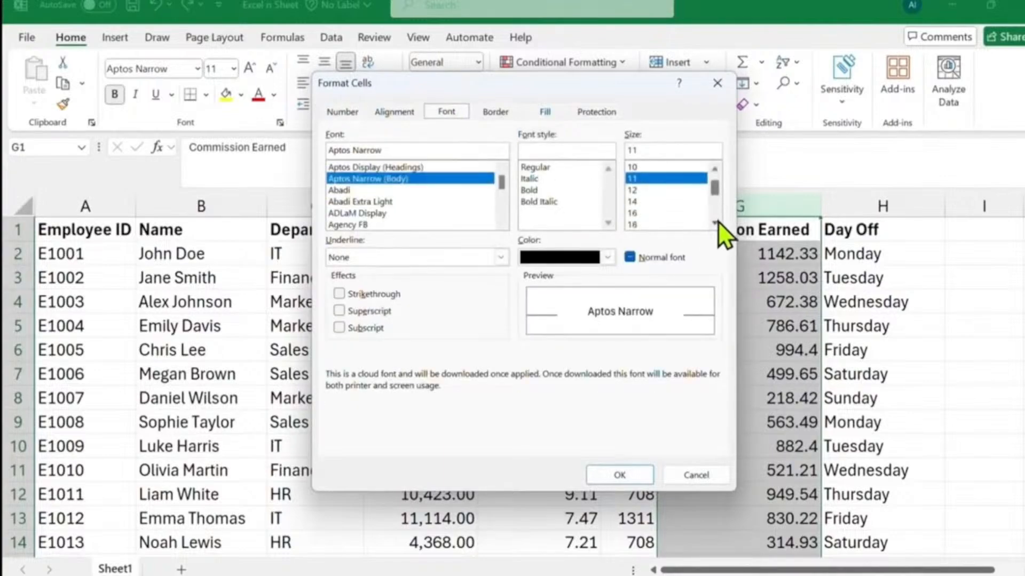
click(649, 202)
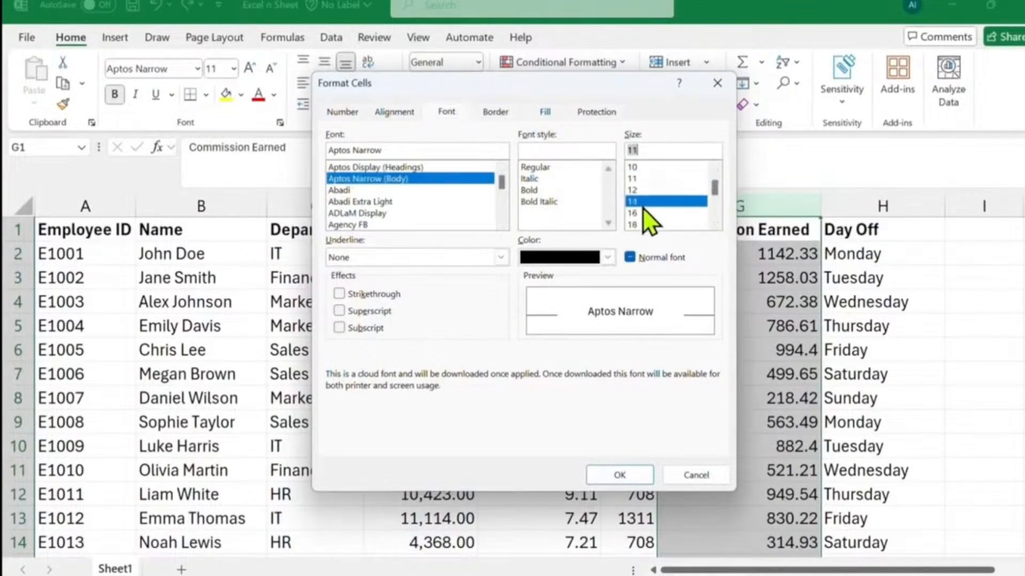
click(534, 191)
click(561, 258)
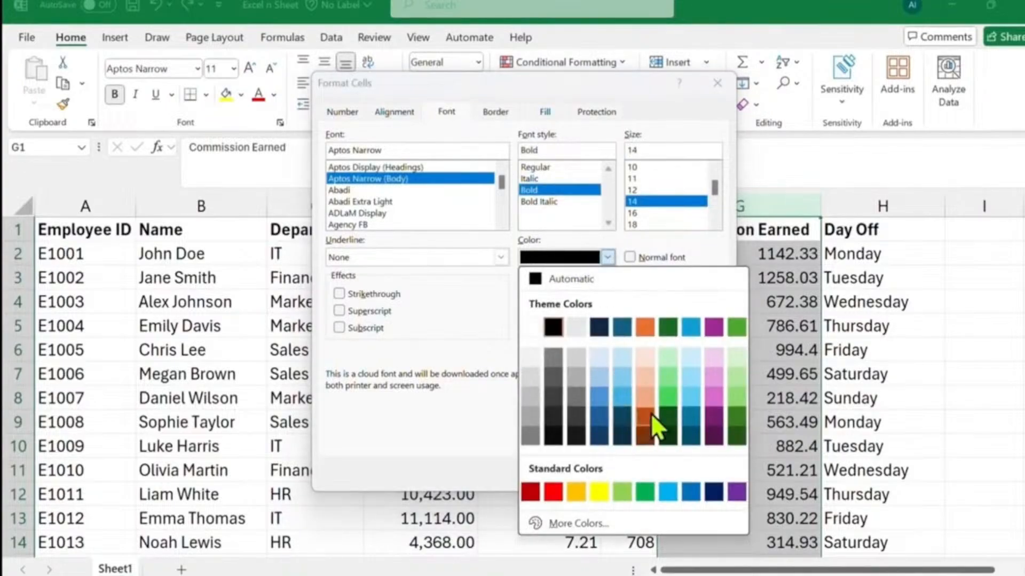
click(739, 382)
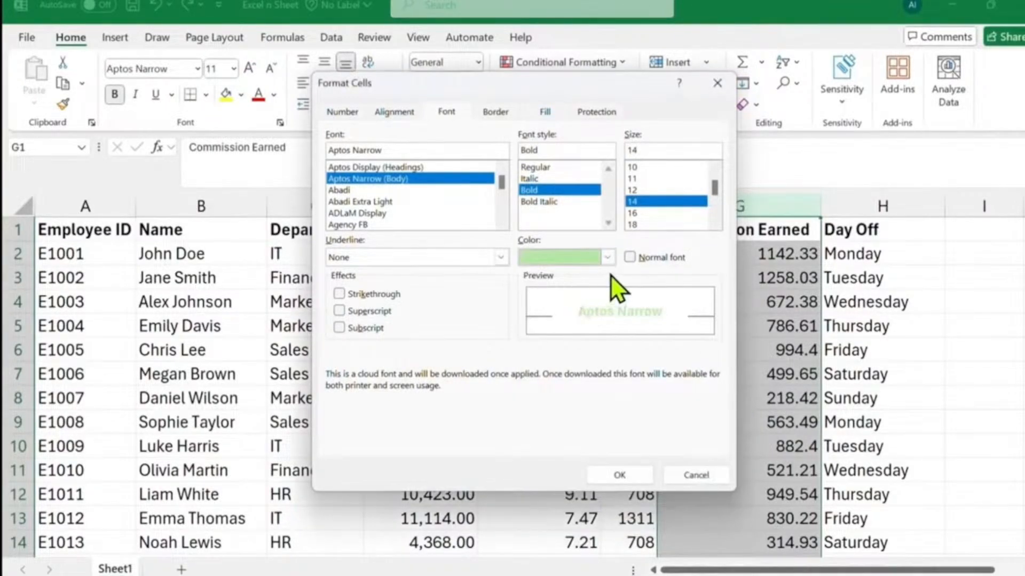
click(620, 475)
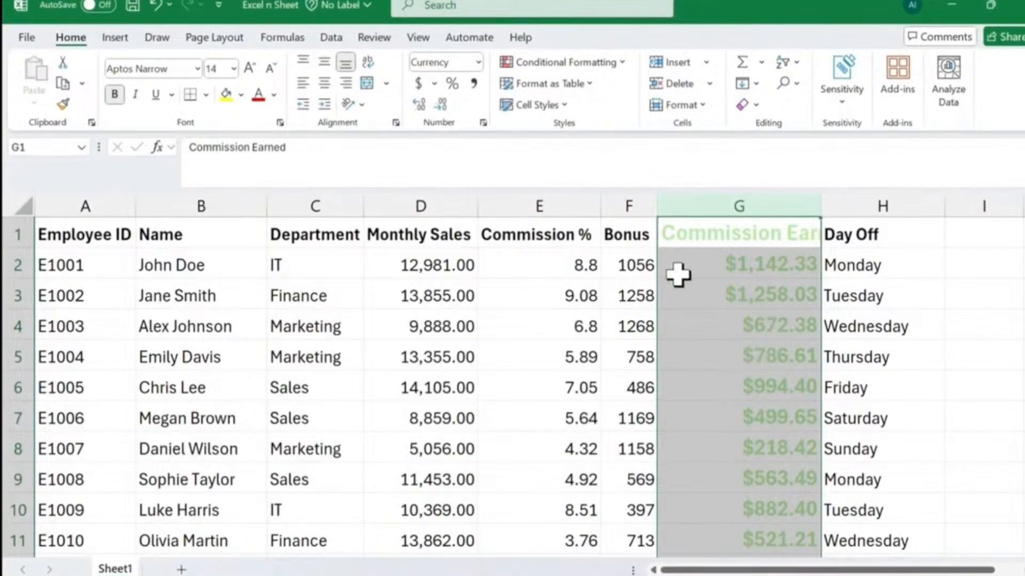
click(723, 285)
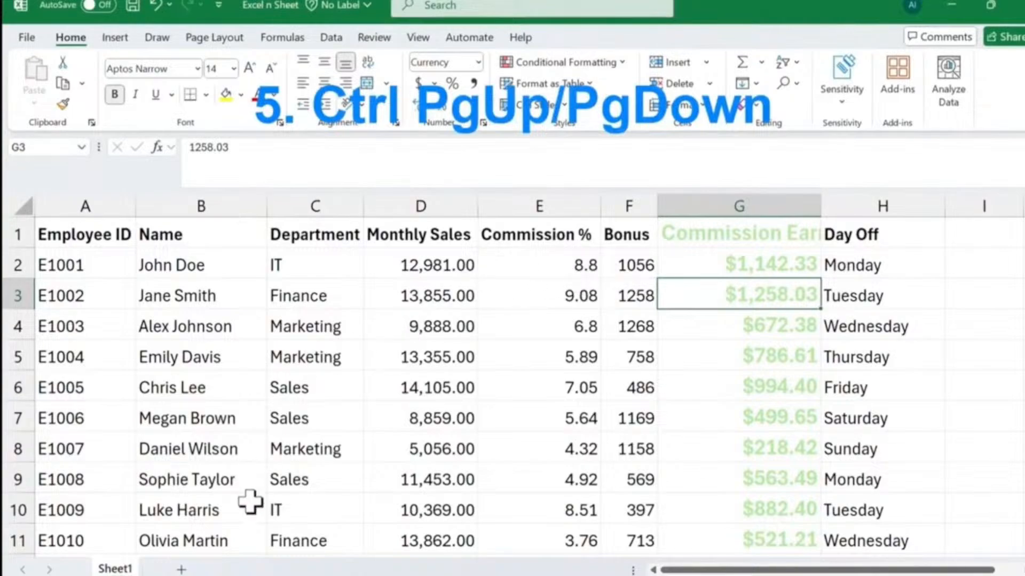
Add a second worksheet to the workbook and switch back and forth between it and Sheet1, ending on Sheet1
click(182, 570)
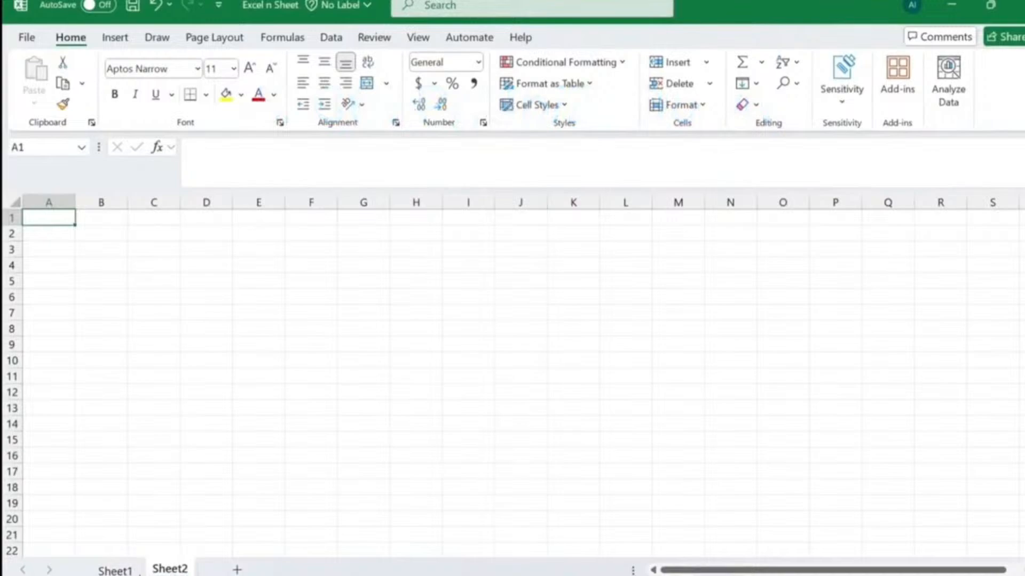
key(ctrl+Page_Up)
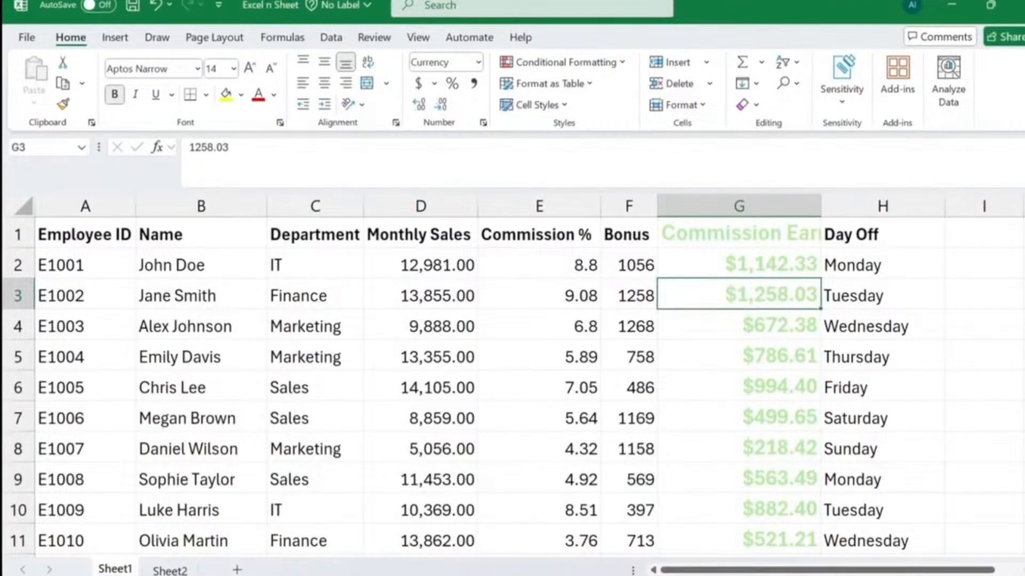
click(174, 570)
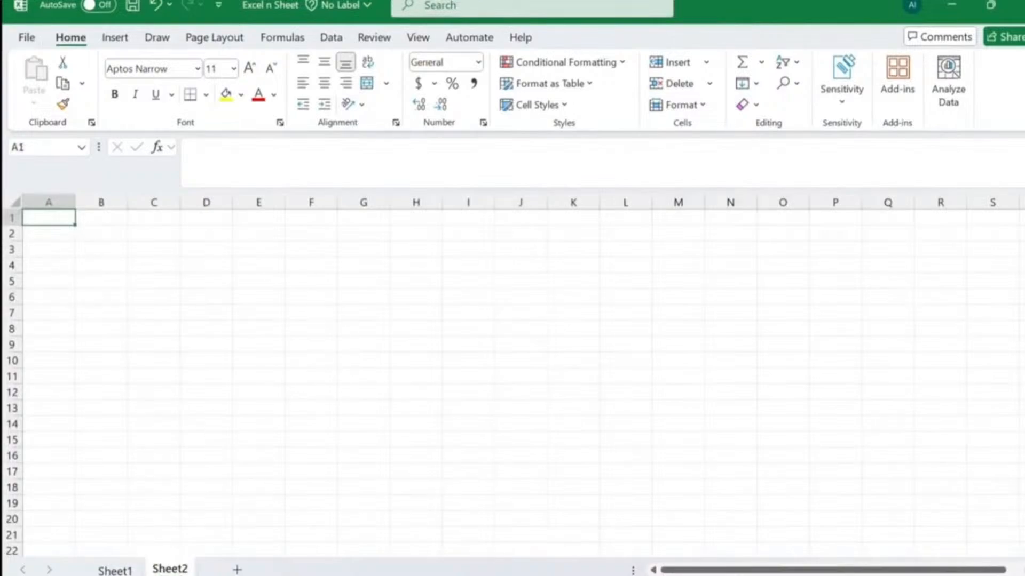
click(114, 570)
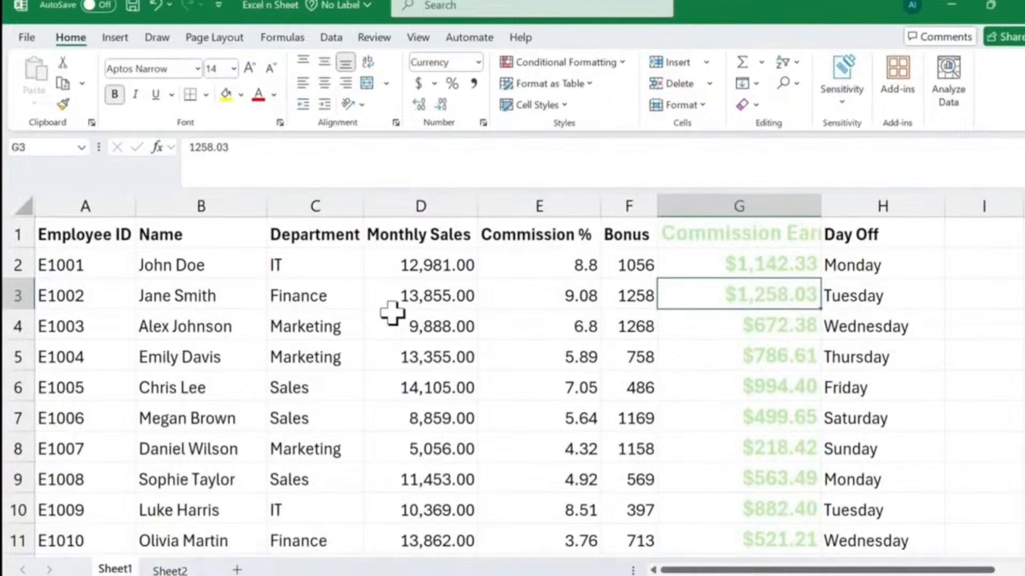
key(ctrl+Page_Down)
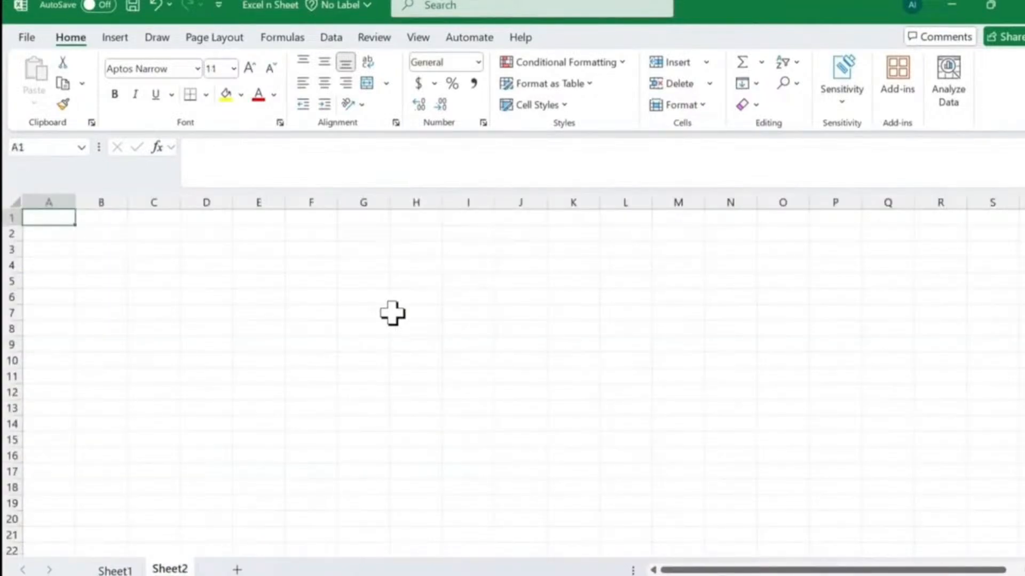
key(ctrl+Page_Up)
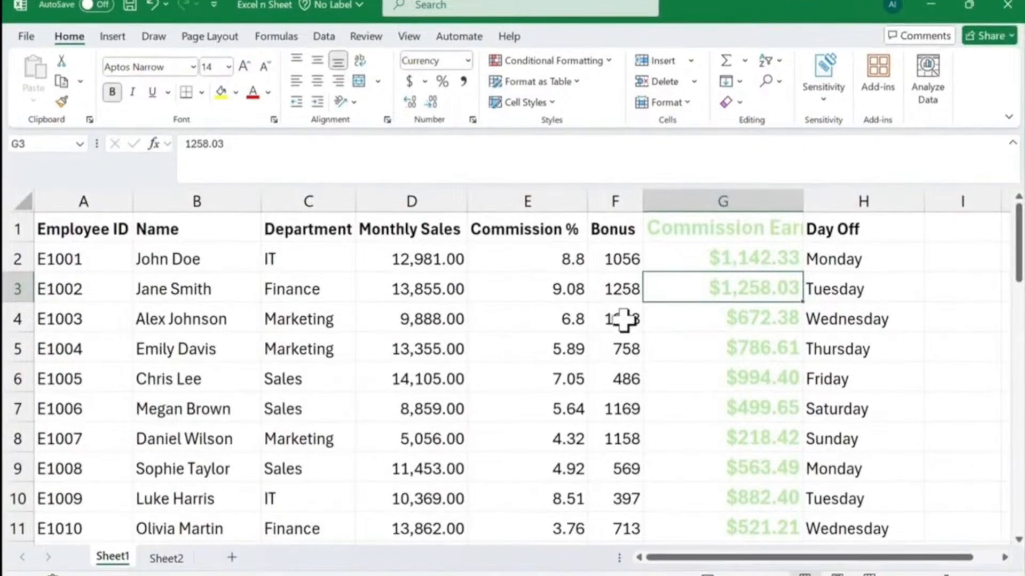
scroll(676, 332, down, 4)
scroll(677, 331, down, 3)
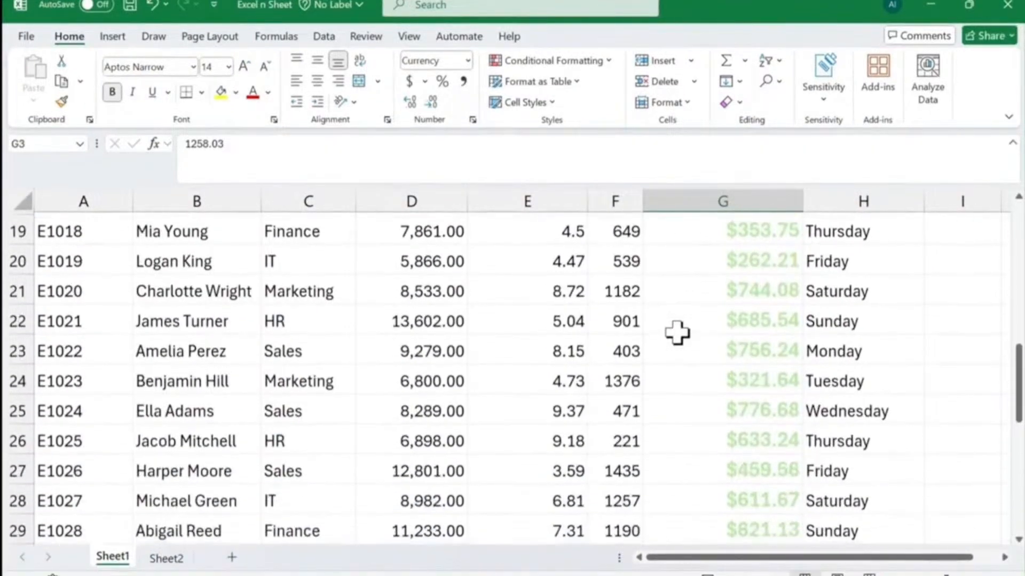
scroll(679, 332, up, 7)
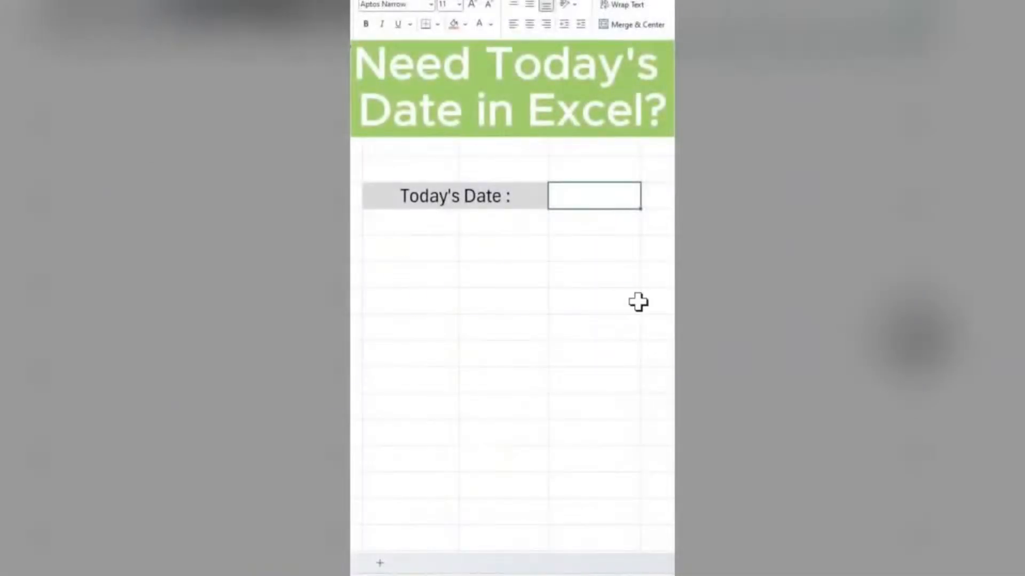
Enter the current date as a static value in the cell beside the "Today's Date :" label
key(ctrl+semicolon)
key(Return)
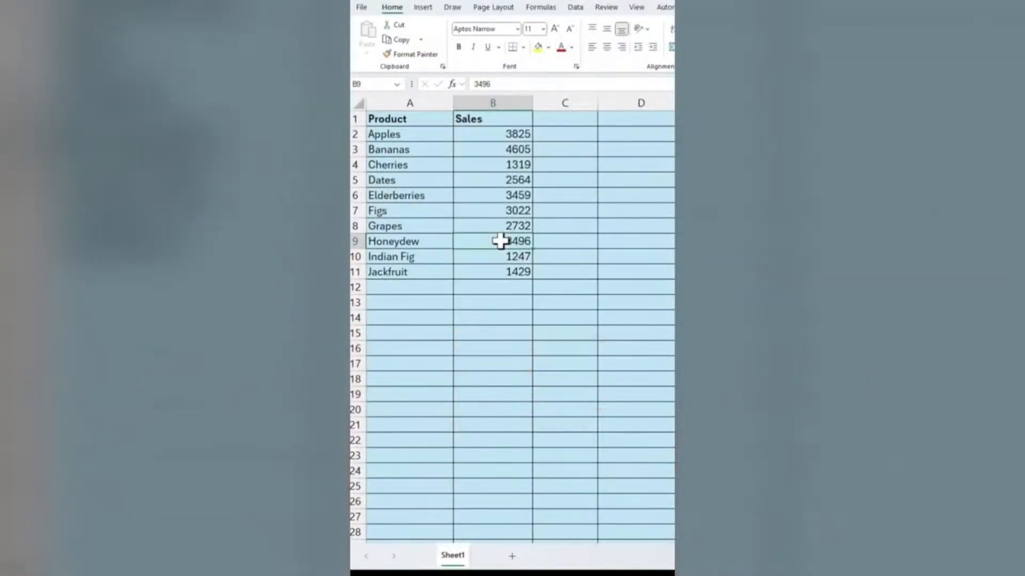
Insert a default column chart from the Product and Sales table
key(alt+F1)
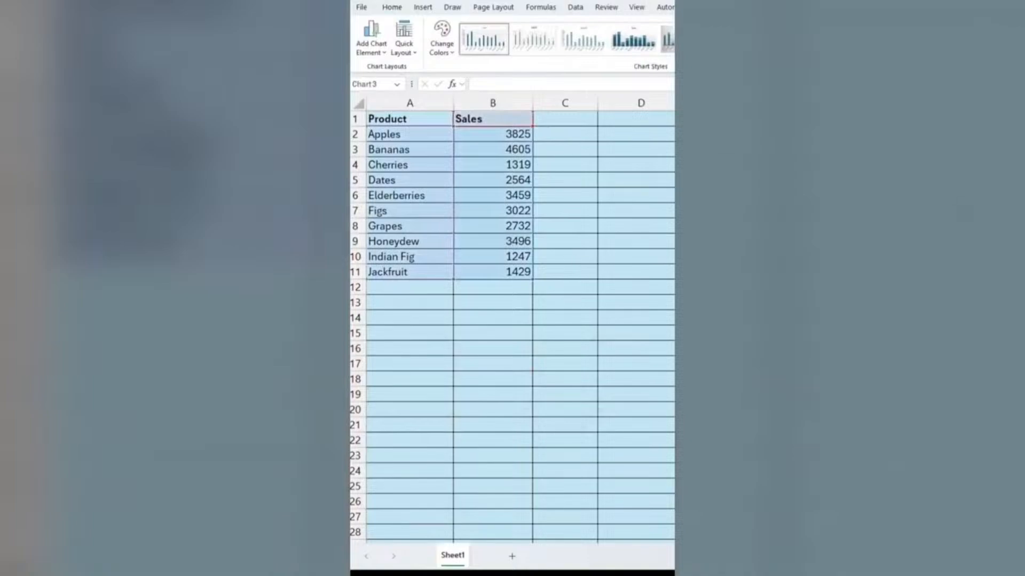
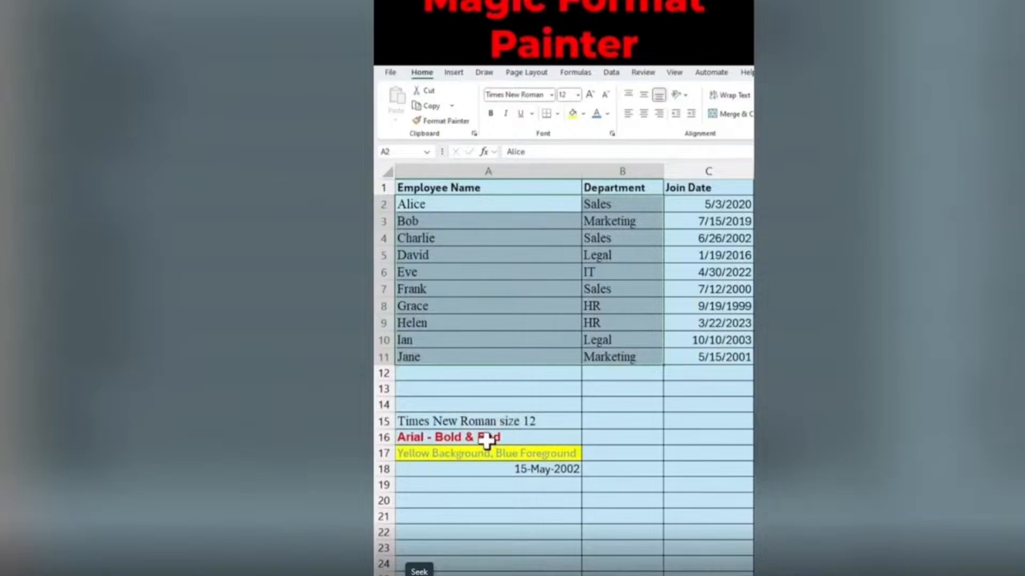
Select the "Arial - Bold & Red" format sample in A16 below the employee table
click(497, 437)
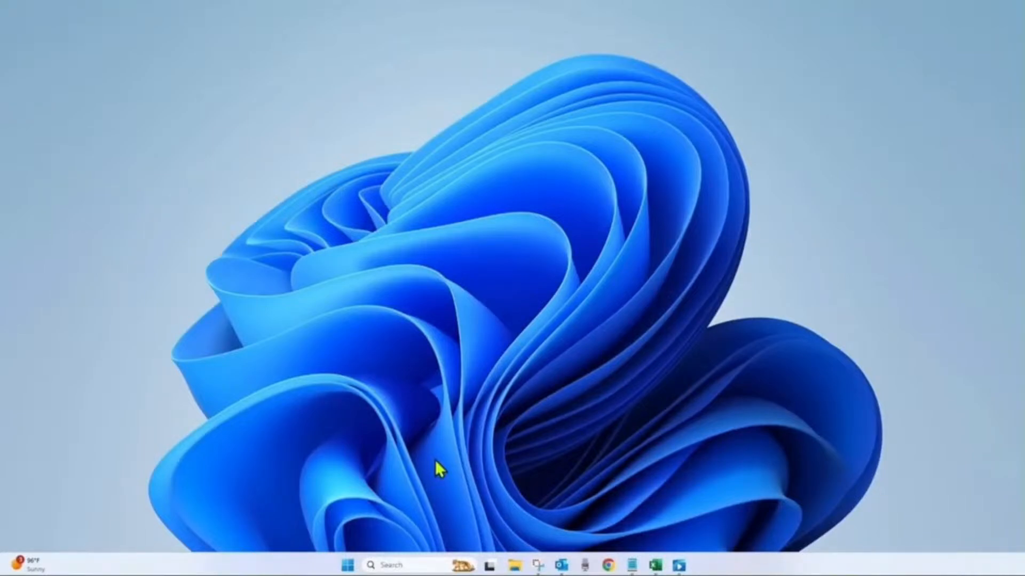
Open Excel's new-workbook page and search the online templates for "inventory"
drag(656, 566, 680, 567)
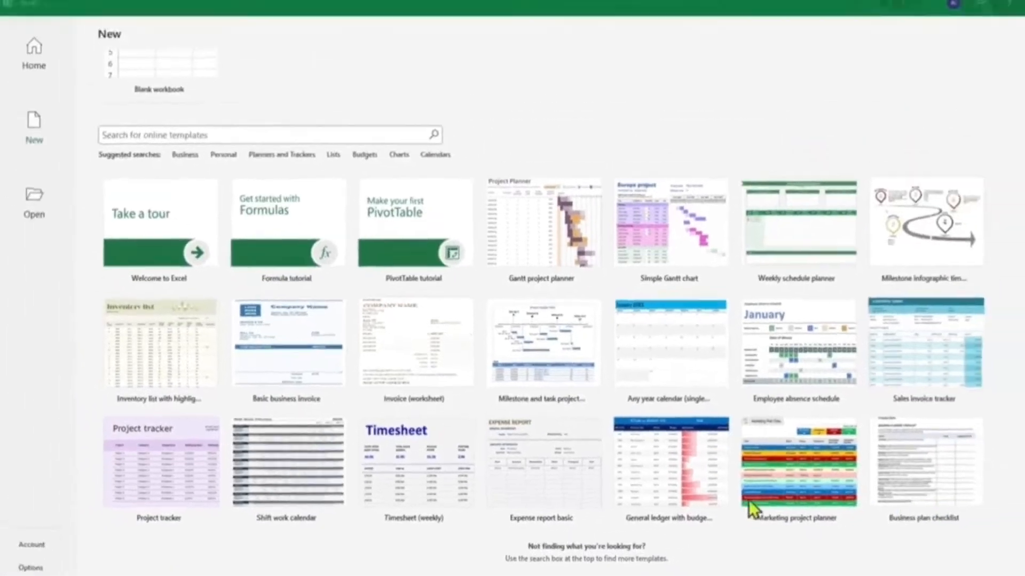
scroll(515, 487, up, 1)
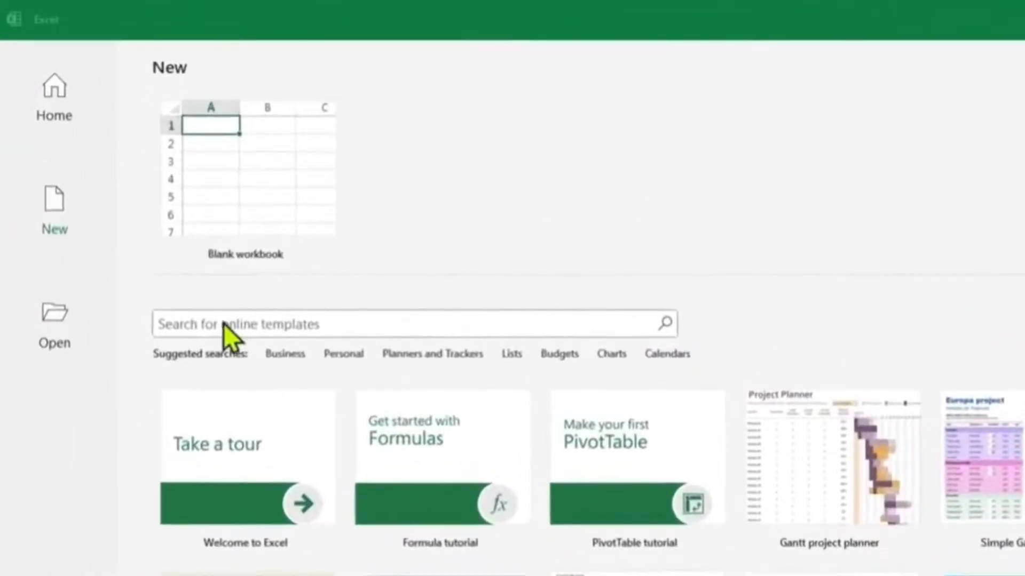
click(224, 324)
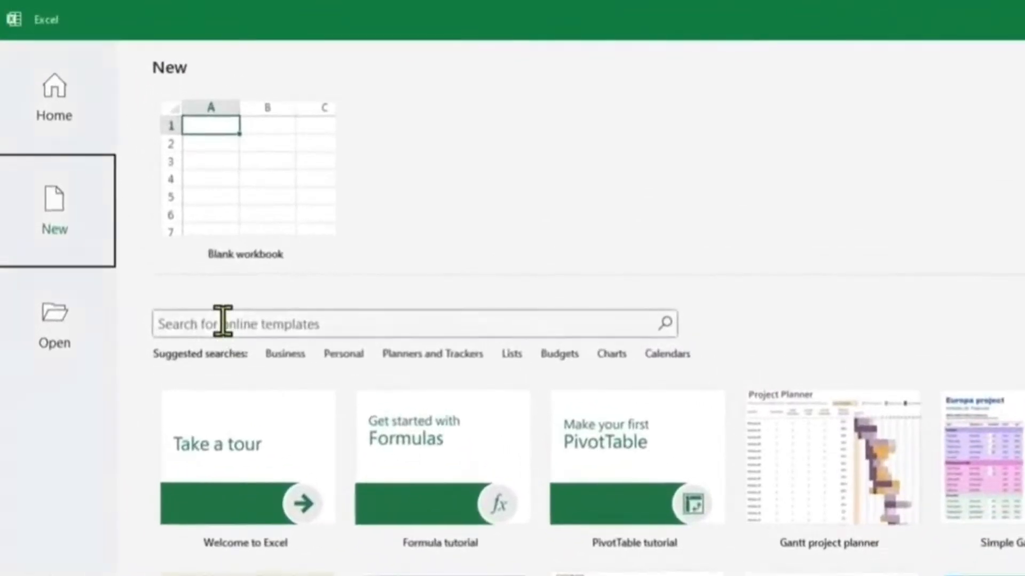
click(223, 324)
text(inventory)
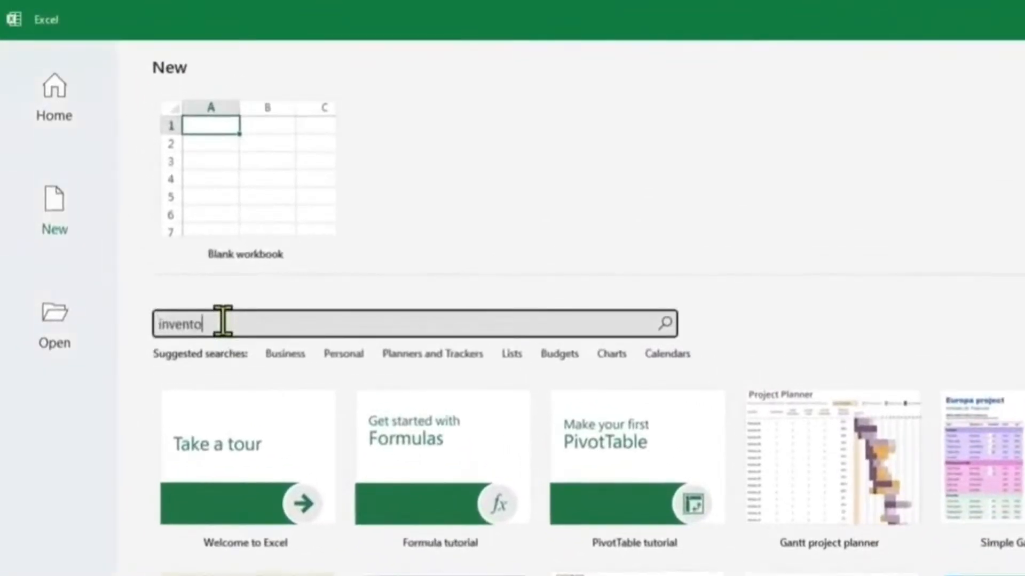
key(Return)
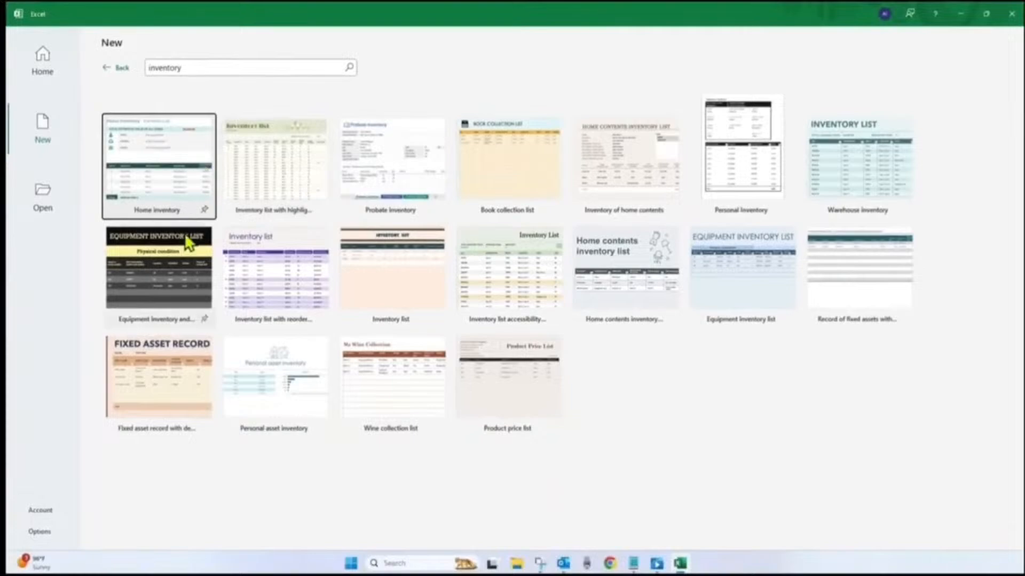
Preview the "Inventory list with reorder highlighting" template and close the preview without creating a workbook
click(281, 268)
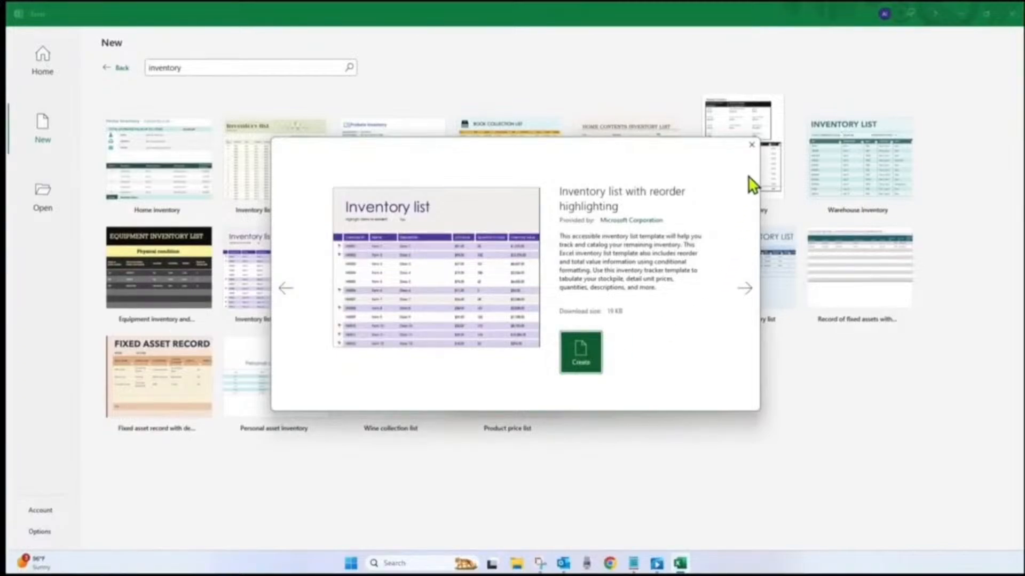
click(752, 145)
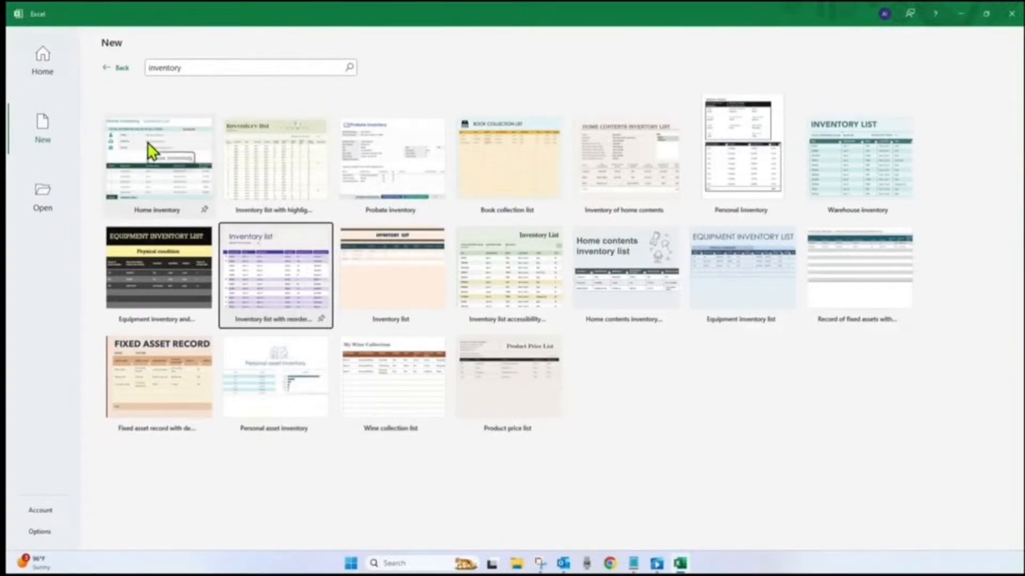
Return from the template search results and create a blank workbook
click(110, 68)
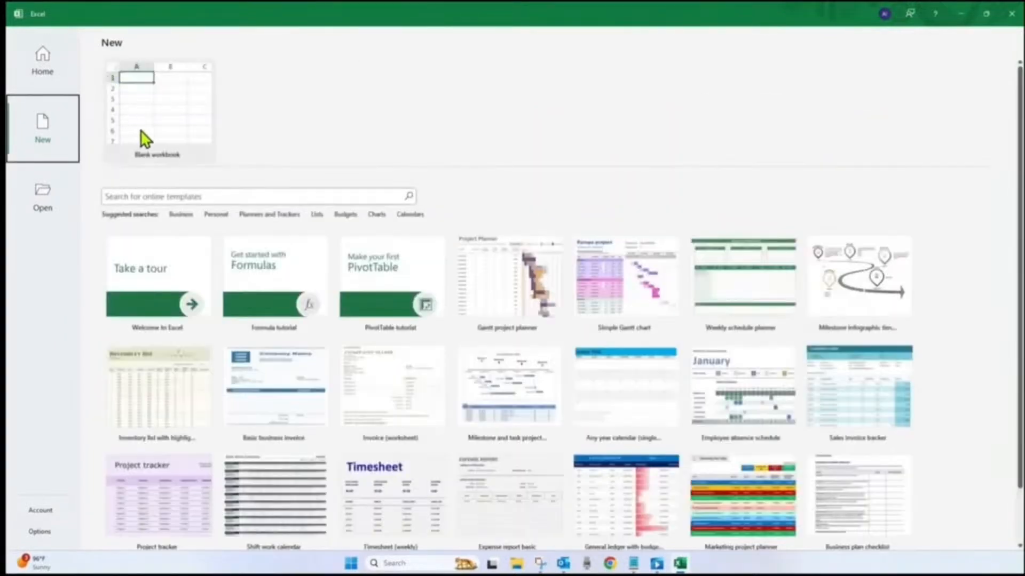
click(161, 112)
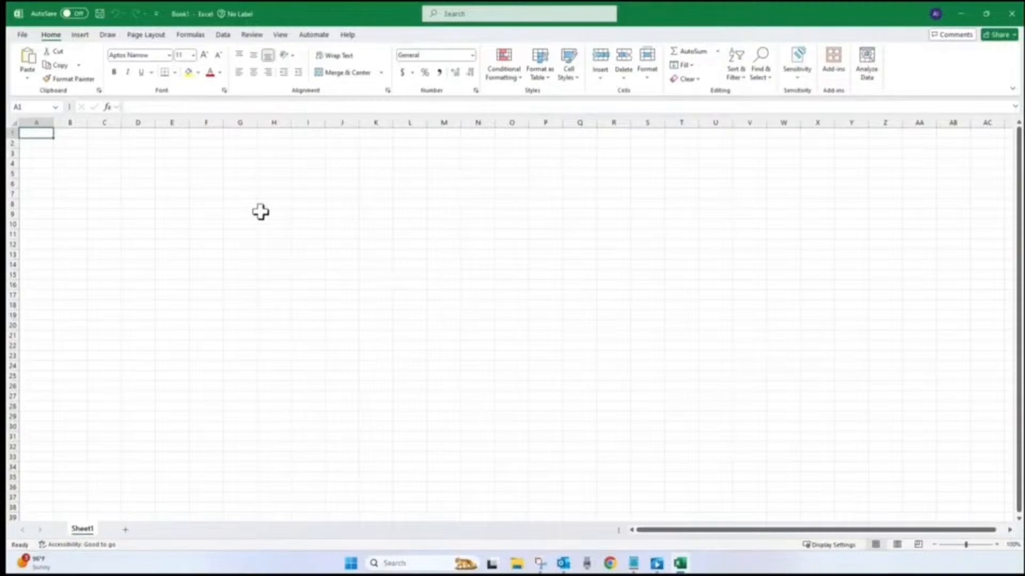
Examine the command groups for inserting objects and page layout, and return to the Home commands
click(81, 35)
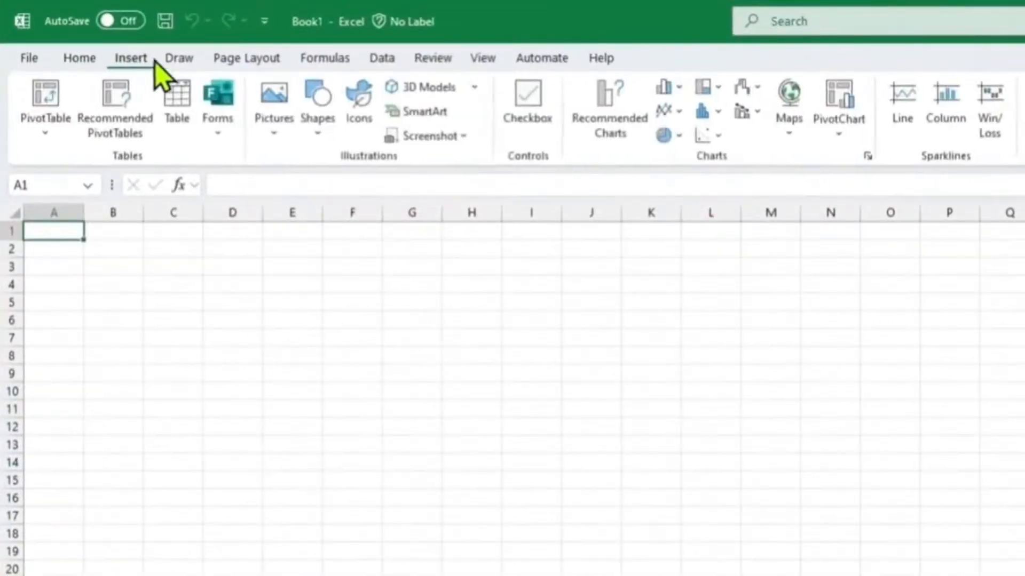
click(199, 61)
click(255, 60)
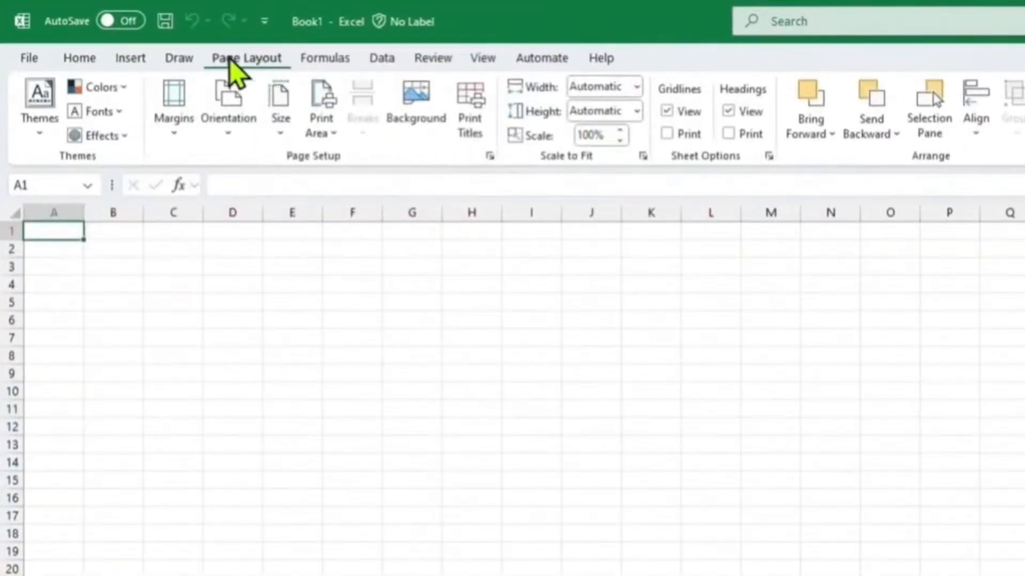
click(79, 59)
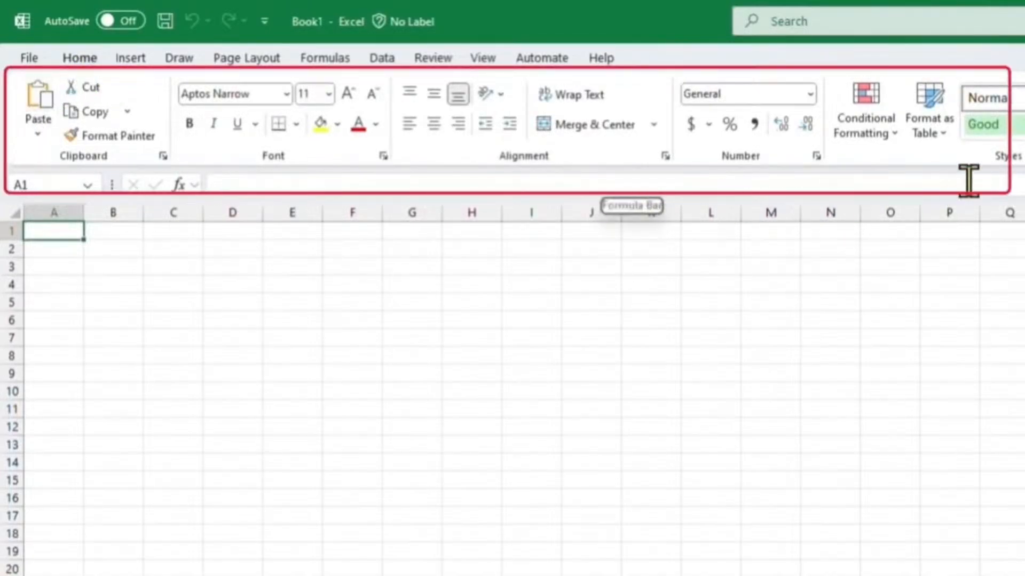
Open the full sheet options of Page Setup from the page layout commands
click(234, 60)
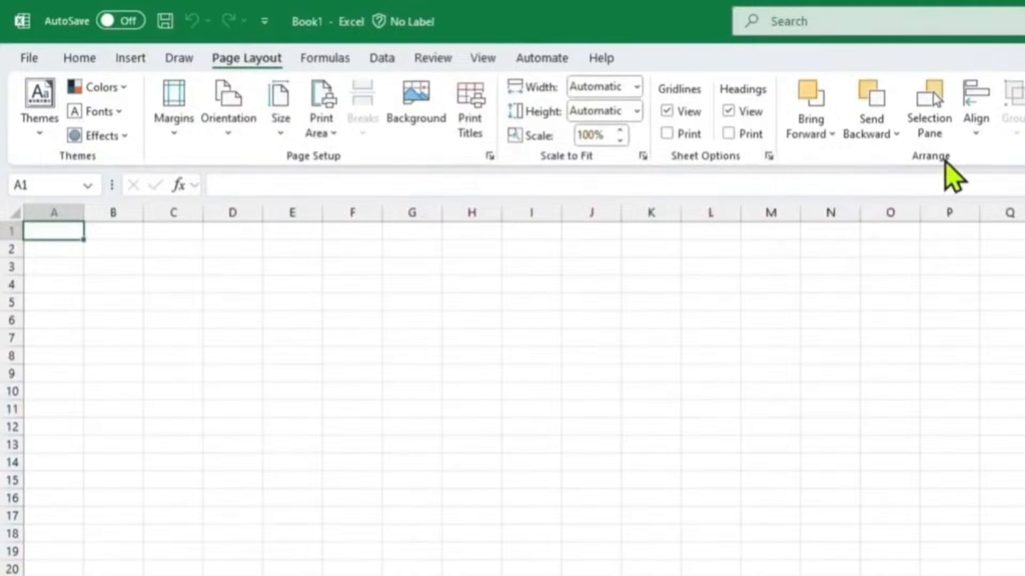
click(769, 156)
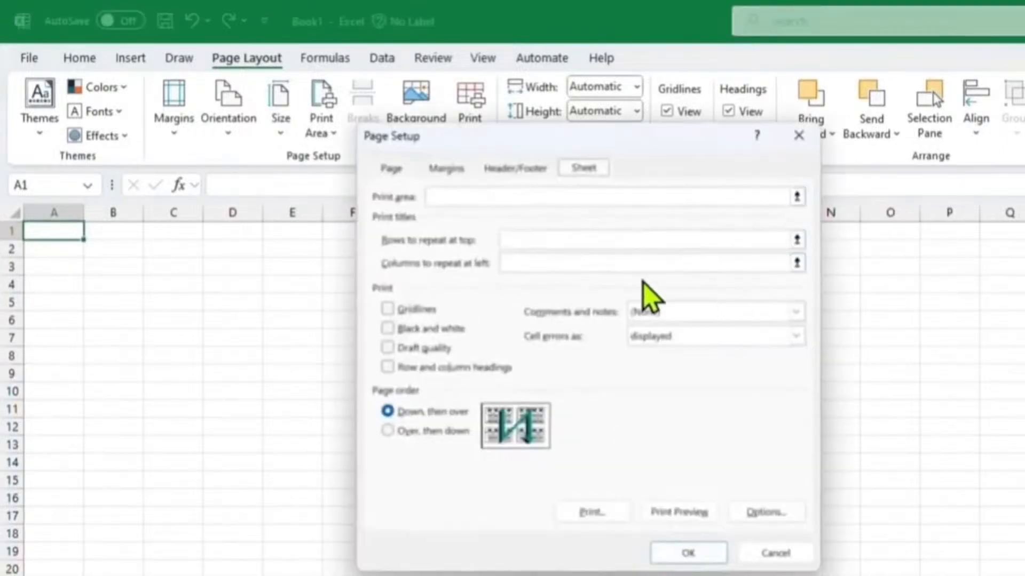